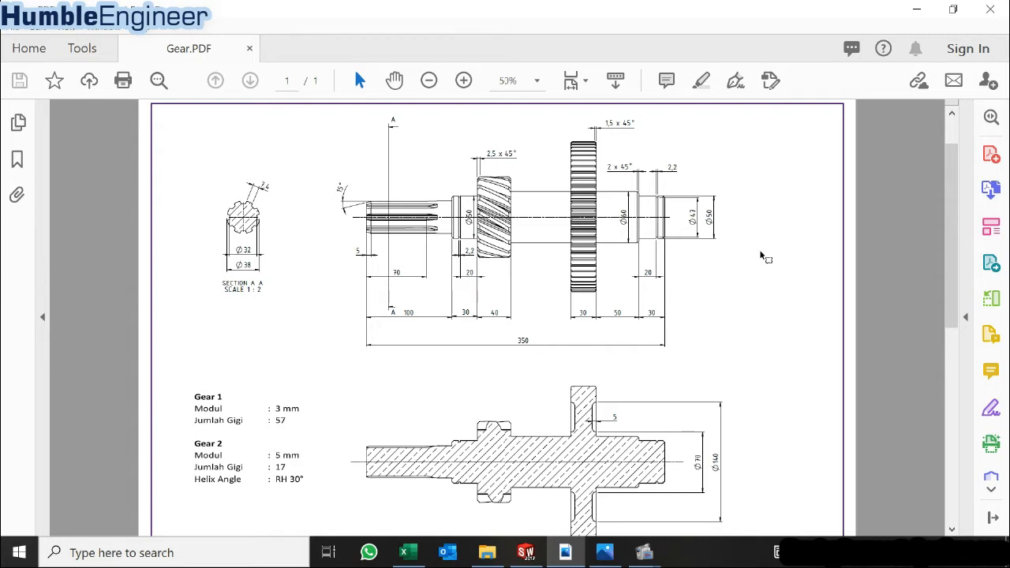
# - Examine the gear shaft drawing, including the shaft dimensions, section view and gear data
pyautogui.scroll(1, 557, 296)
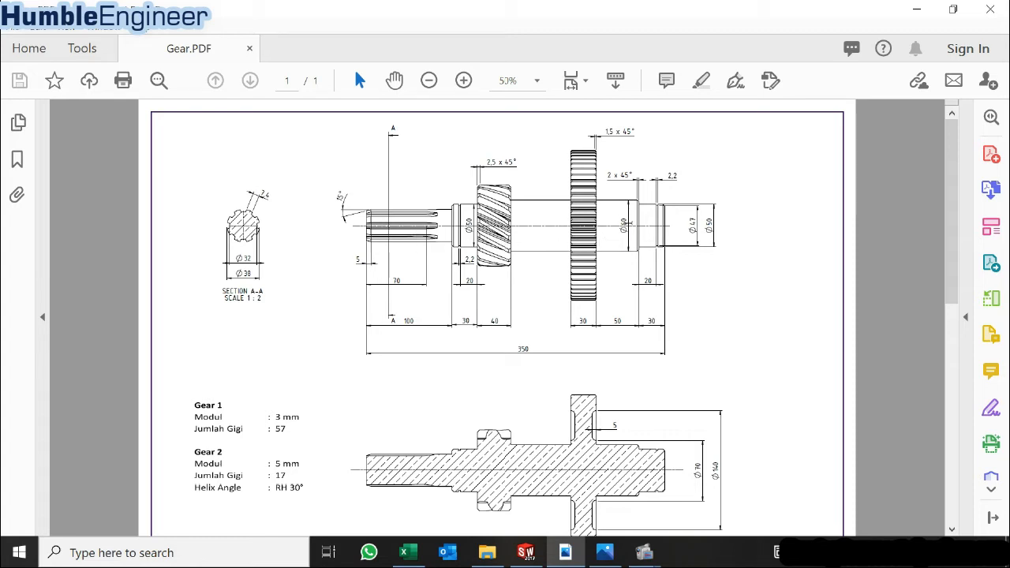
pyautogui.scroll(-2, 492, 269)
pyautogui.scroll(2, 494, 269)
pyautogui.scroll(-3, 492, 249)
pyautogui.scroll(2, 527, 307)
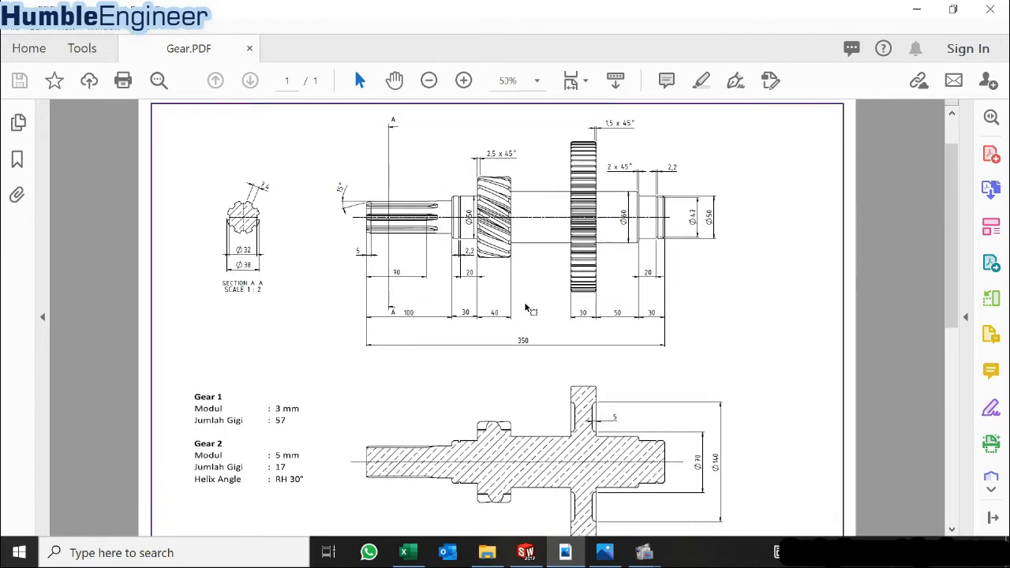
pyautogui.scroll(1, 527, 308)
pyautogui.scroll(-2, 526, 310)
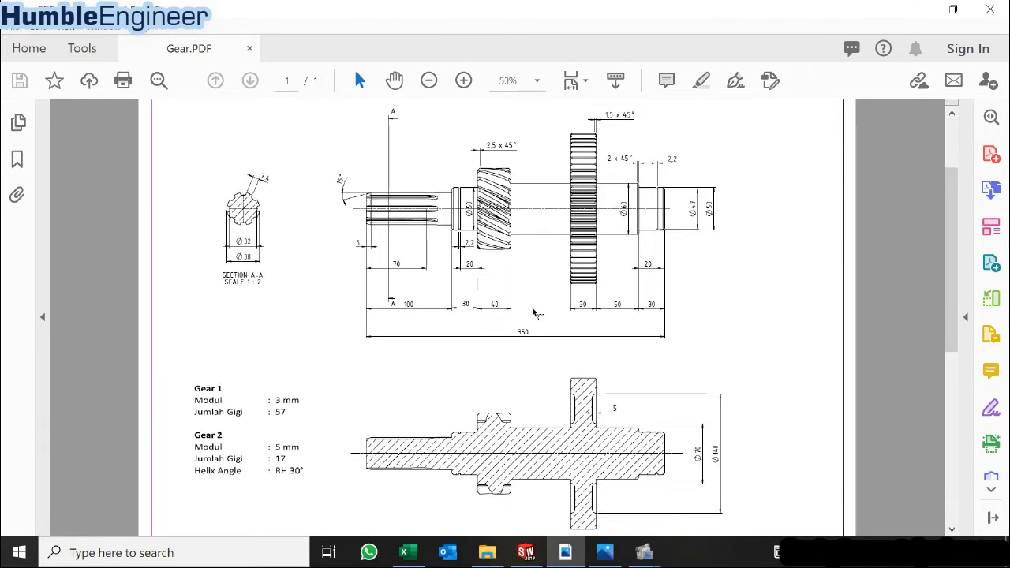
pyautogui.scroll(1, 535, 313)
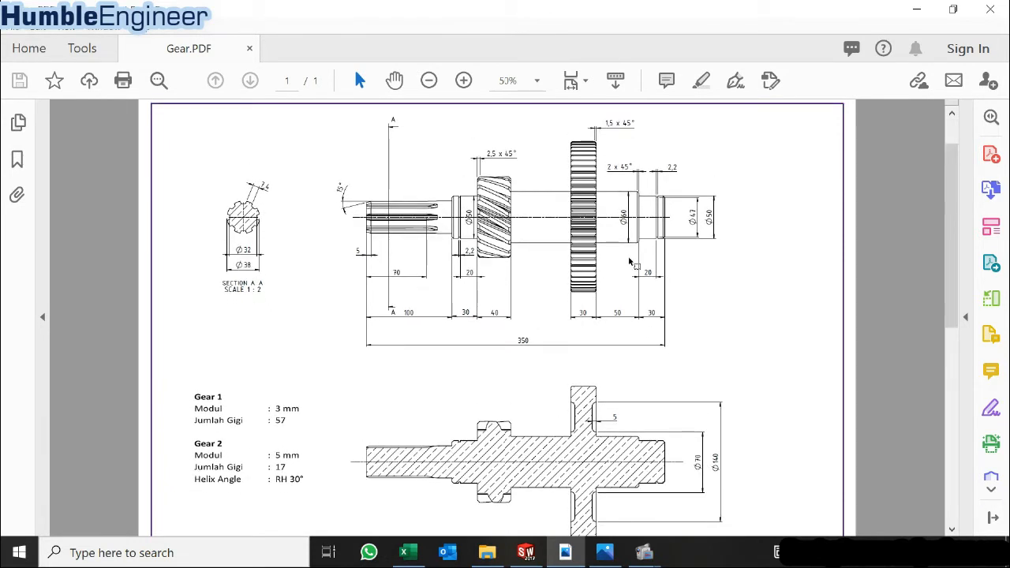
# - Switch to SOLIDWORKS and start a new sketch on the Right Plane
pyautogui.click(525, 553)
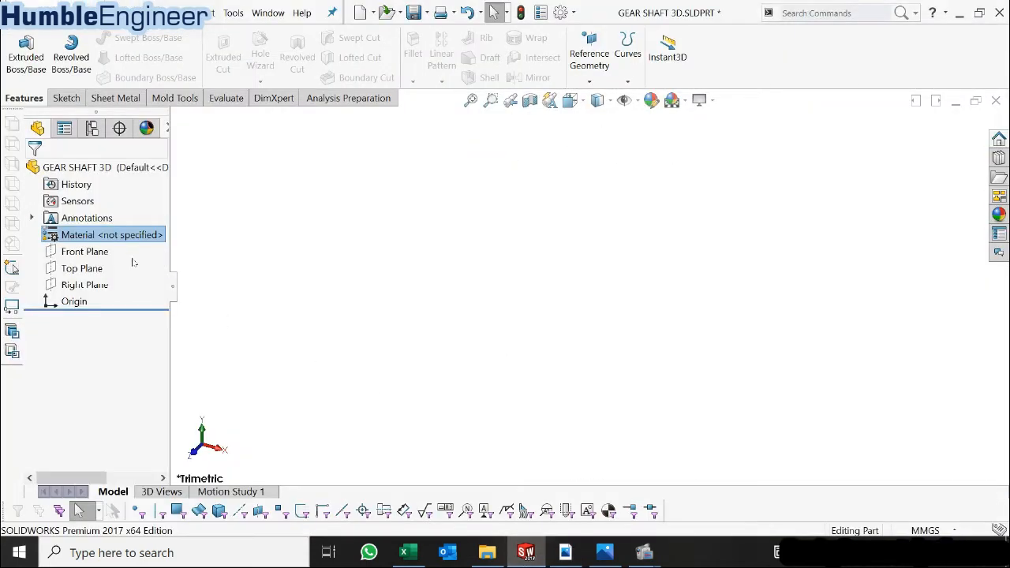
pyautogui.click(103, 284)
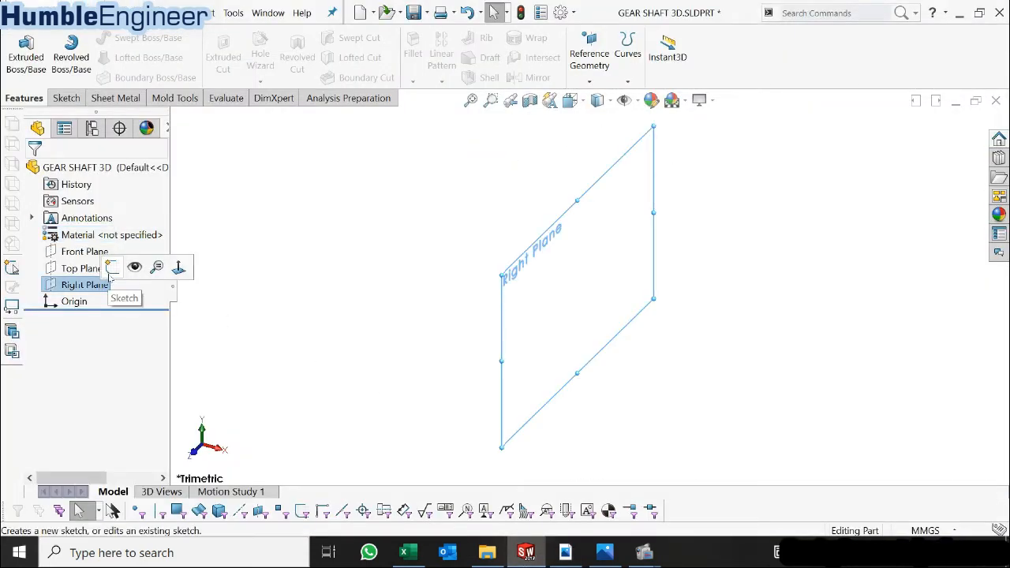
pyautogui.click(112, 268)
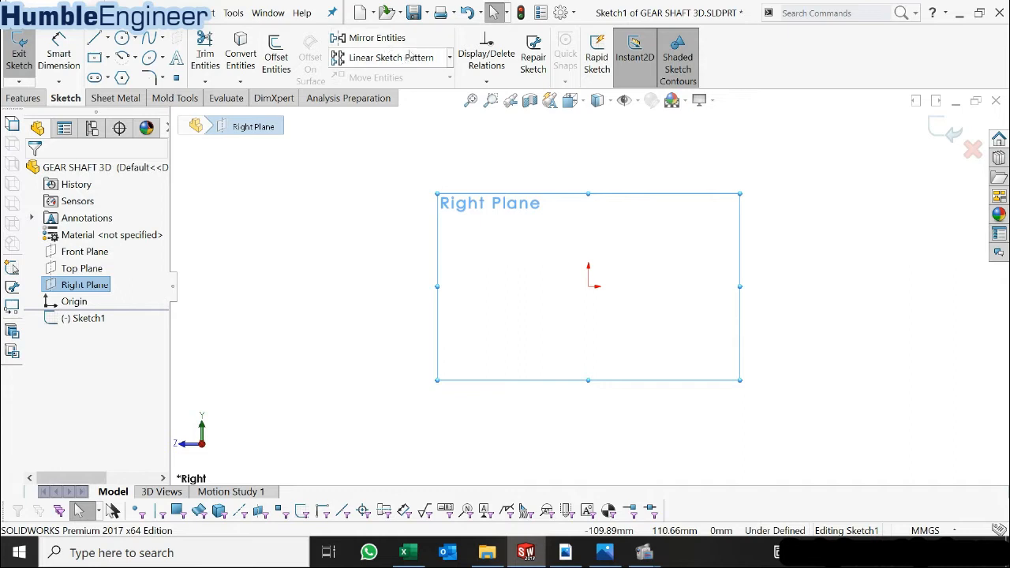
# - Draw a horizontal centerline starting at the origin and extending along the shaft axis
pyautogui.click(108, 39)
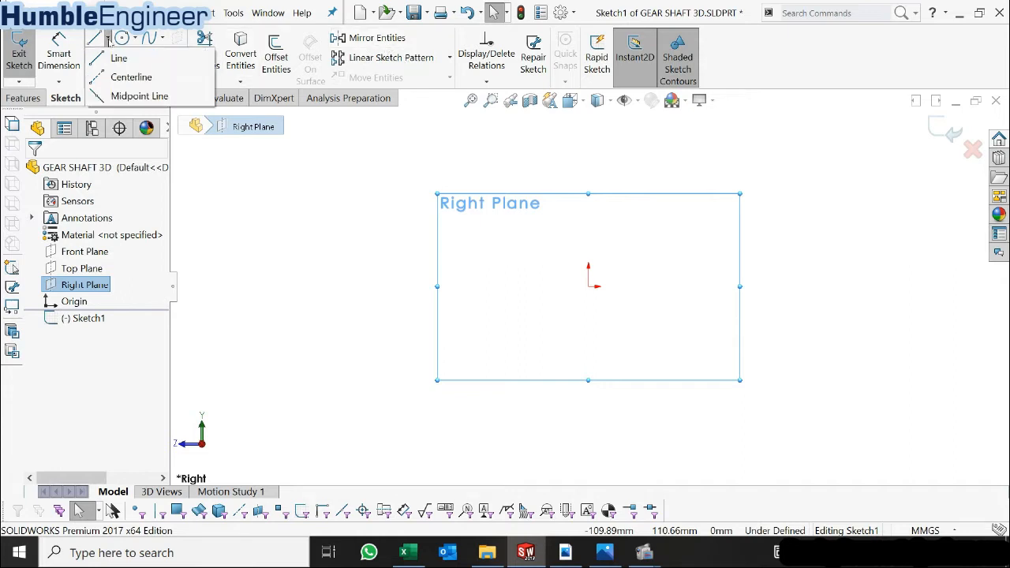
pyautogui.click(126, 77)
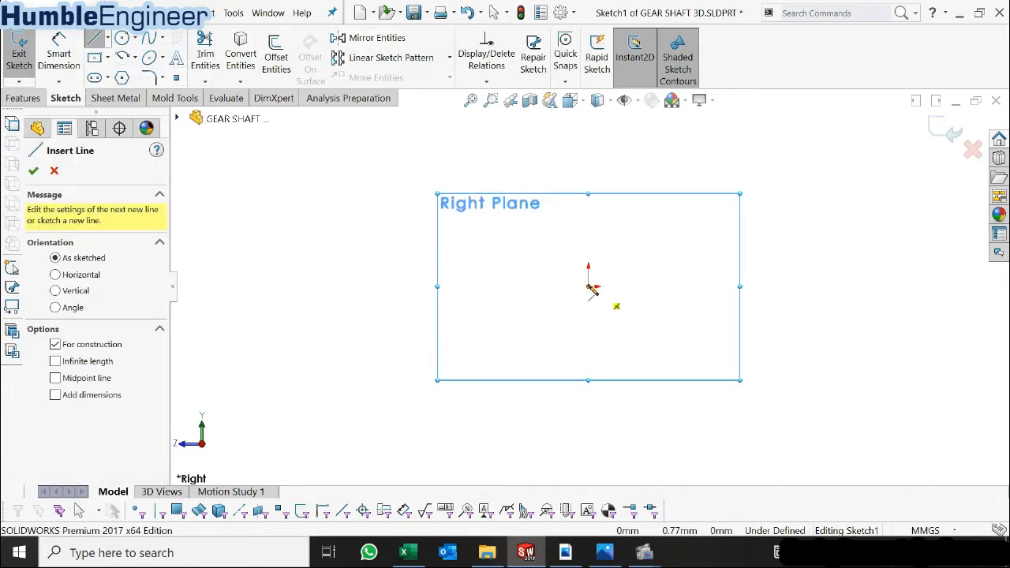
pyautogui.click(590, 286)
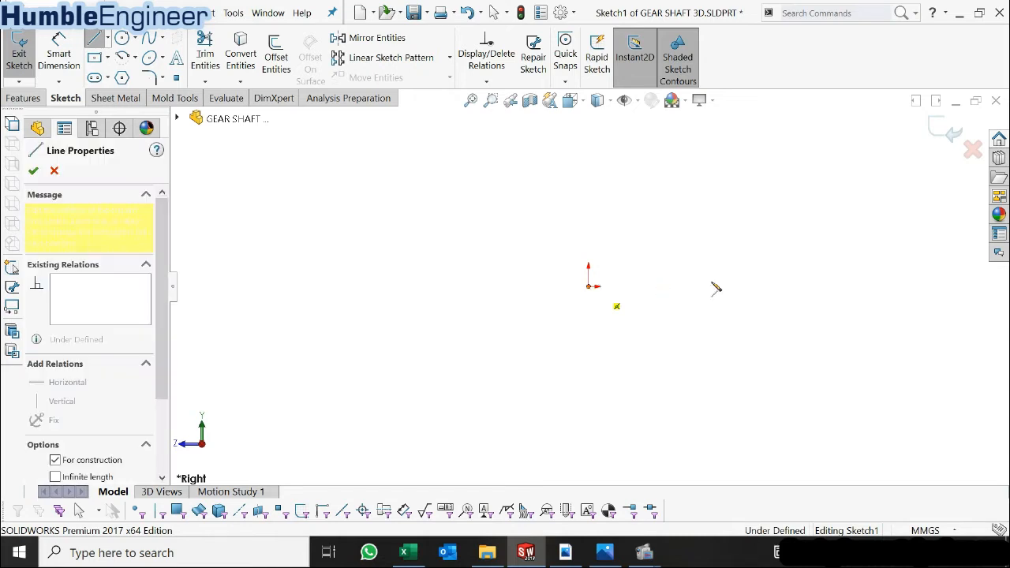
pyautogui.click(864, 287)
pyautogui.press('Escape')
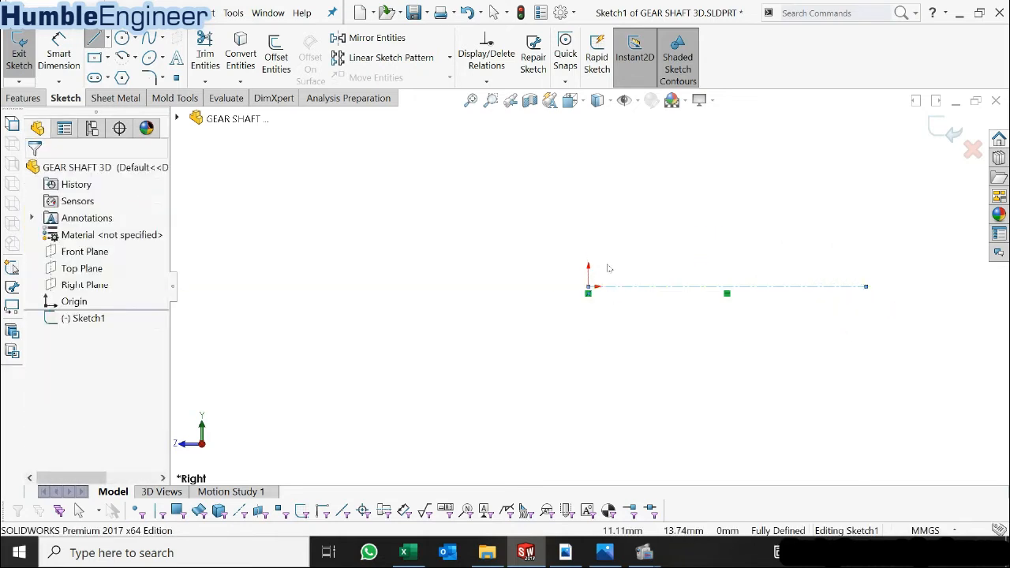
# - Dimension the centerline to a length of 350 mm
pyautogui.scroll(4, 608, 268)
pyautogui.scroll(-7, 716, 282)
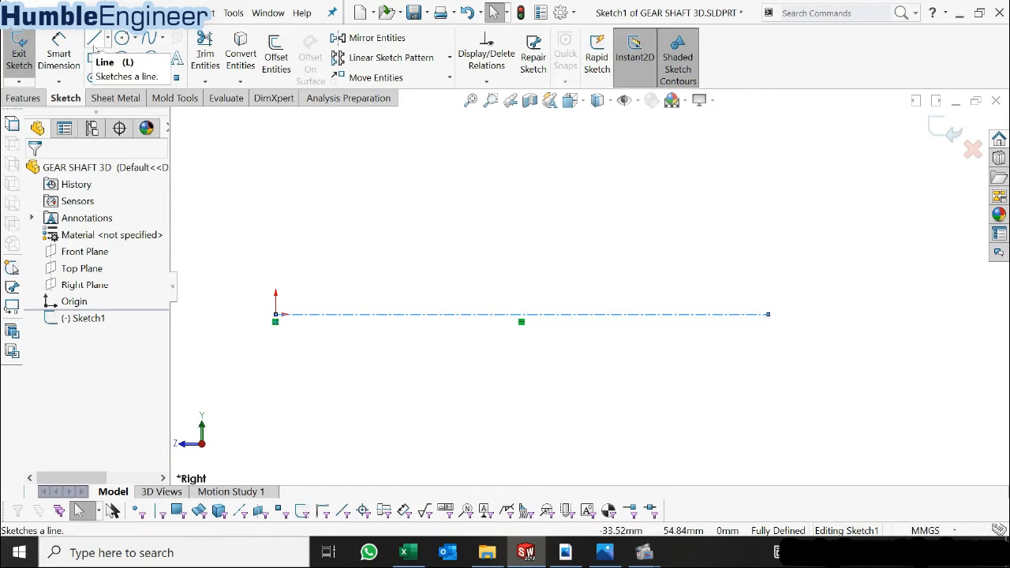
pyautogui.click(58, 49)
pyautogui.click(316, 314)
pyautogui.click(513, 430)
pyautogui.write('350')
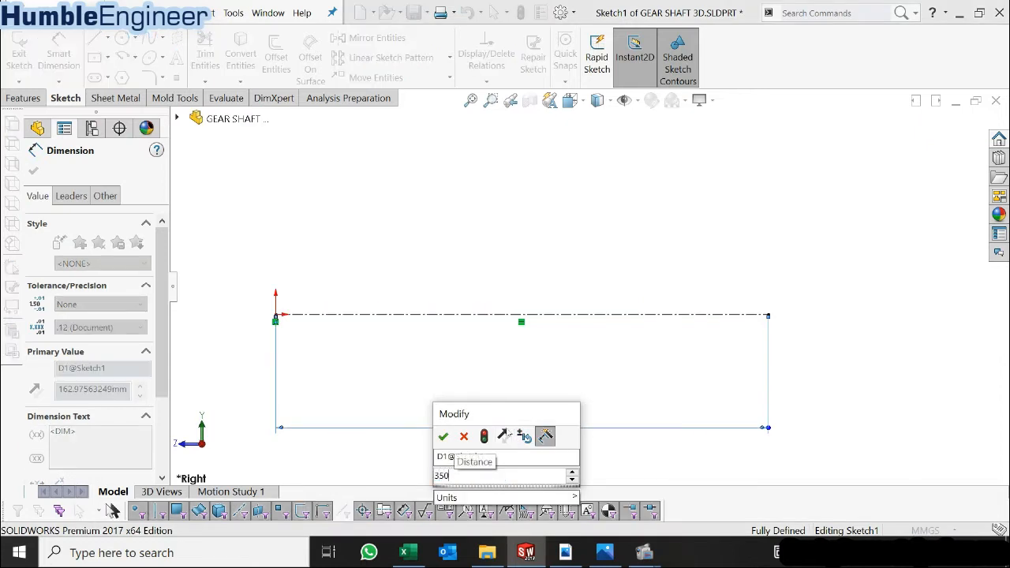
pyautogui.press('Return')
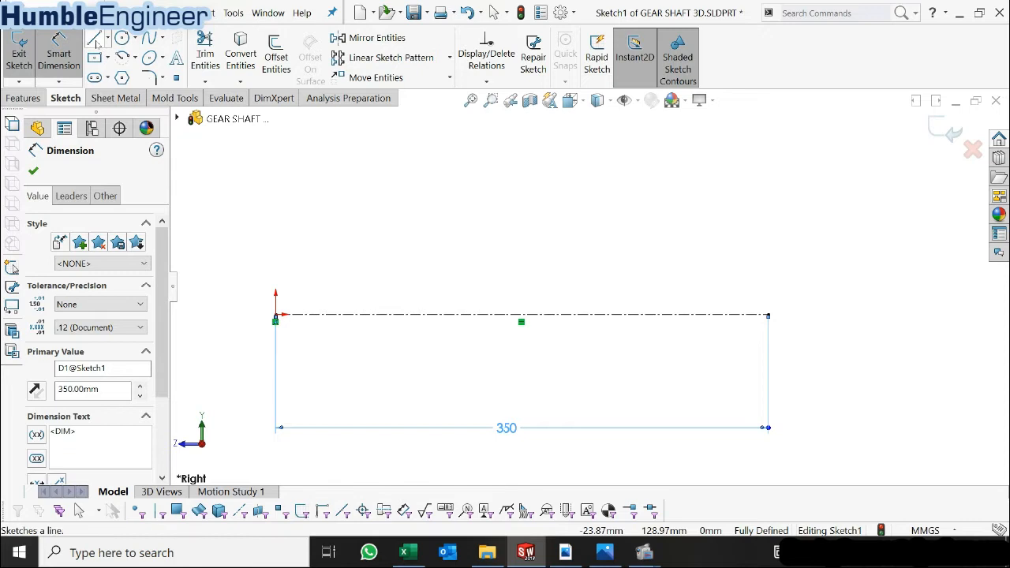
# - Sketch the shaft's half-profile from the origin above the centerline: a slanted corner, two steps up, one step down, ending on the centerline
pyautogui.click(94, 39)
pyautogui.click(275, 314)
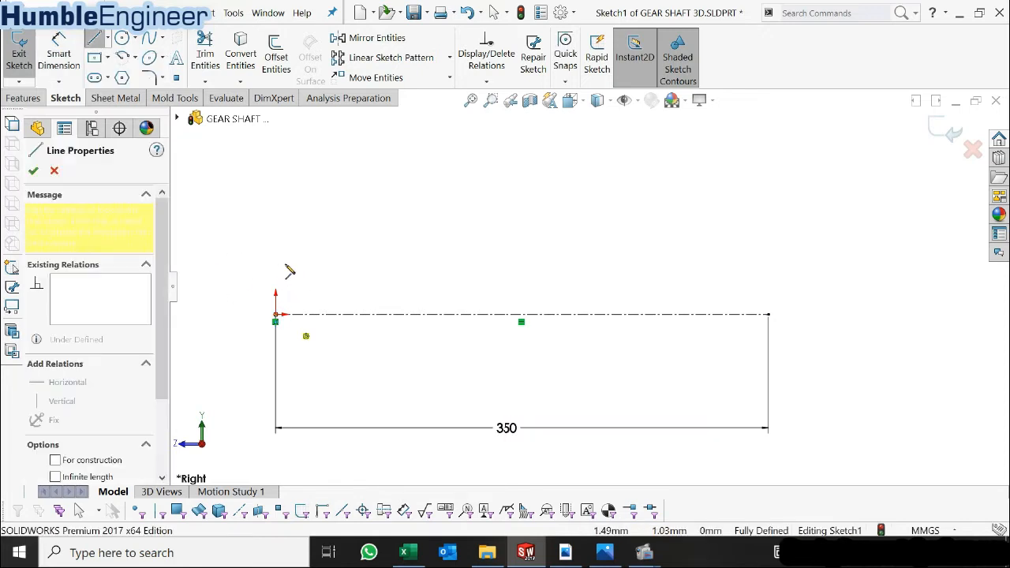
pyautogui.click(275, 272)
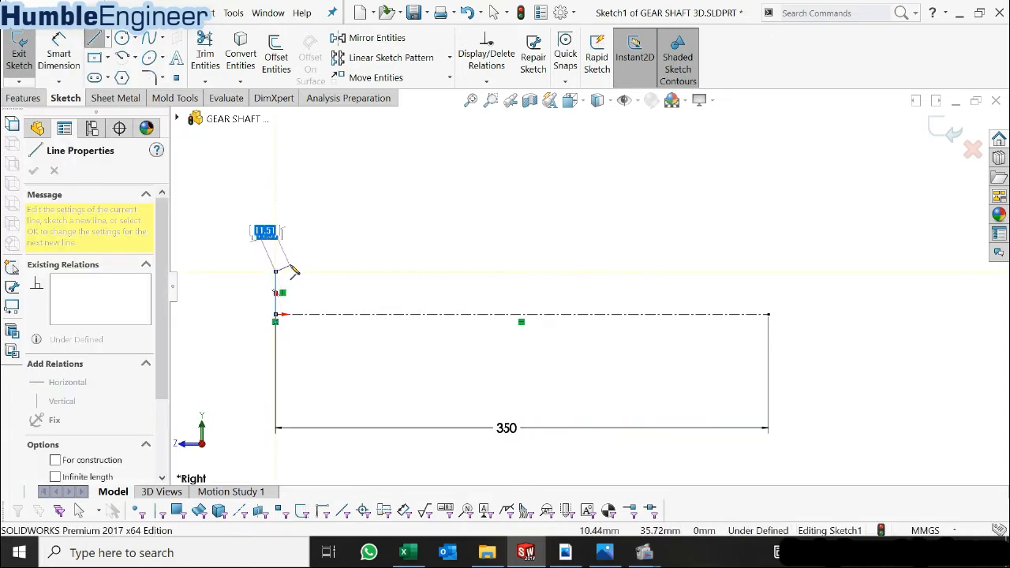
pyautogui.click(401, 265)
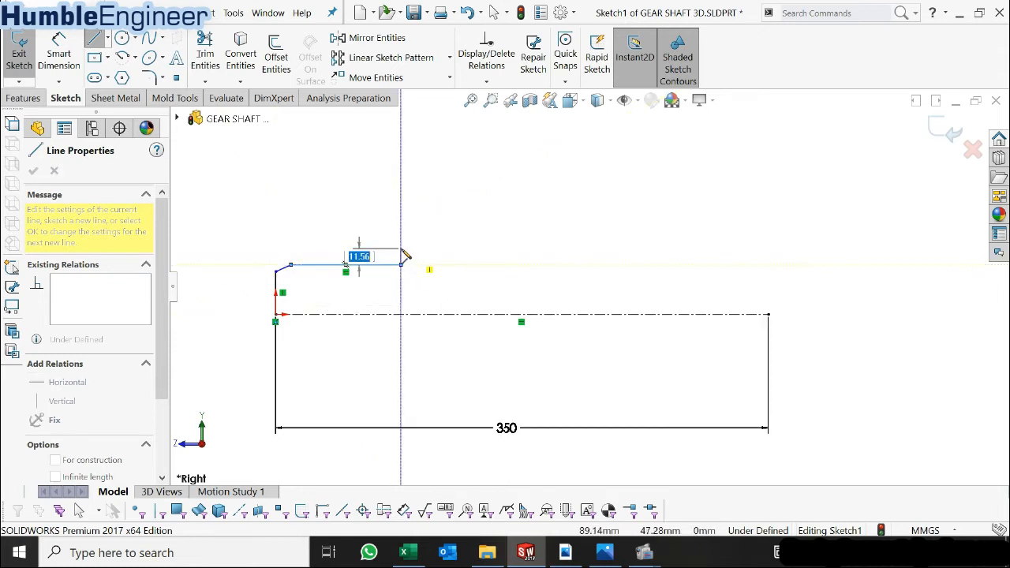
pyautogui.click(401, 249)
pyautogui.click(436, 249)
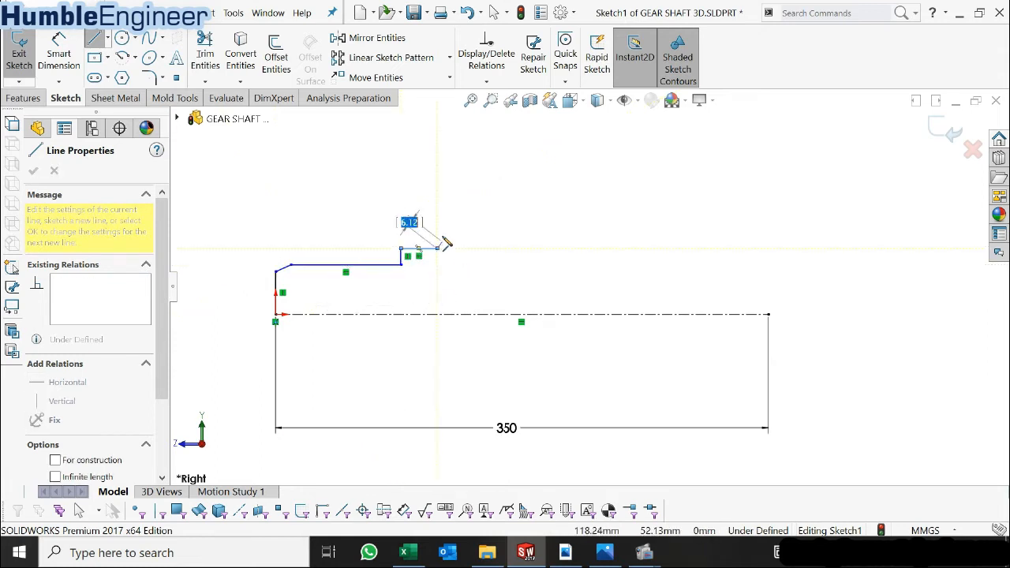
pyautogui.click(437, 234)
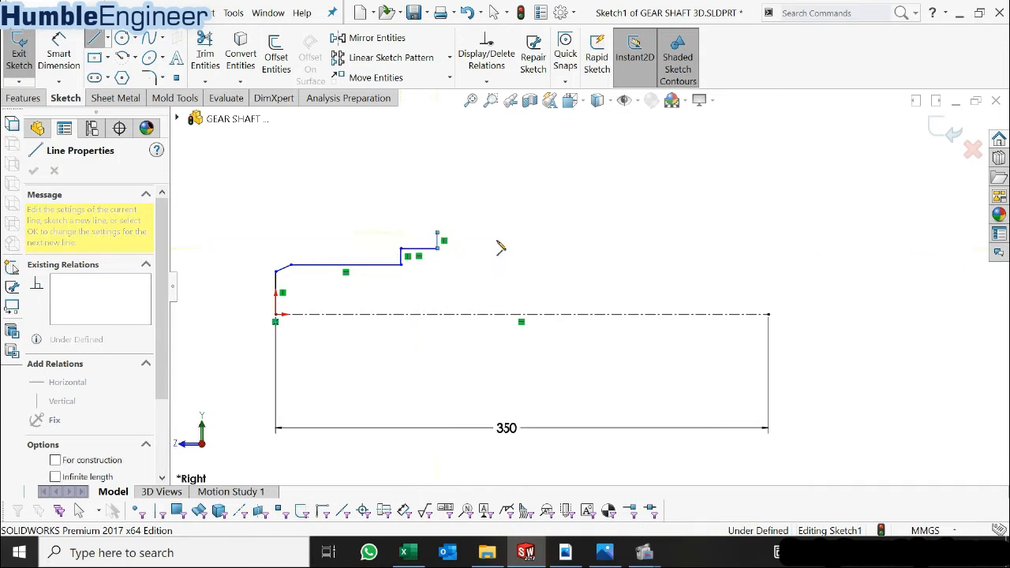
pyautogui.click(640, 233)
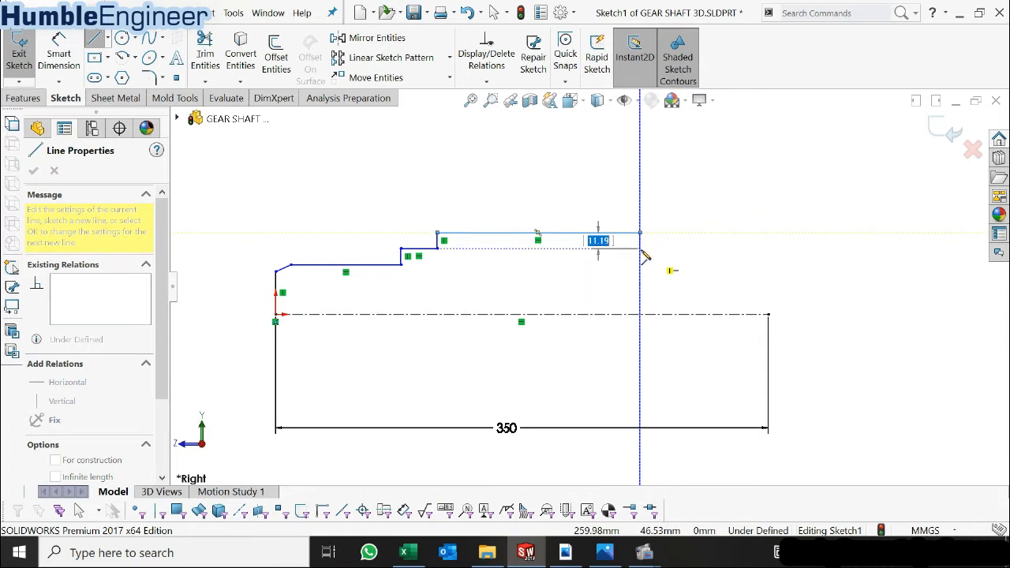
pyautogui.click(640, 248)
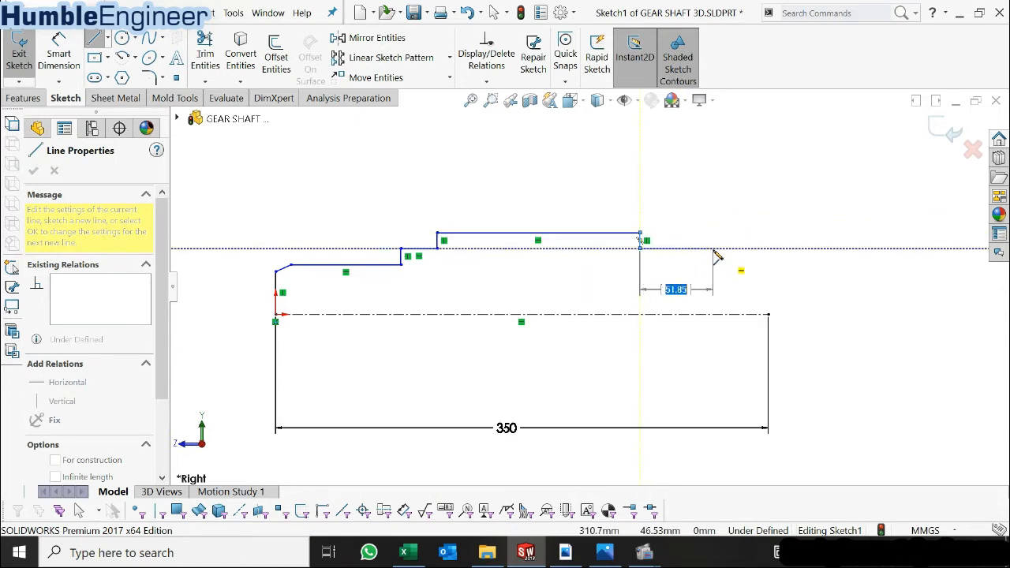
pyautogui.click(737, 249)
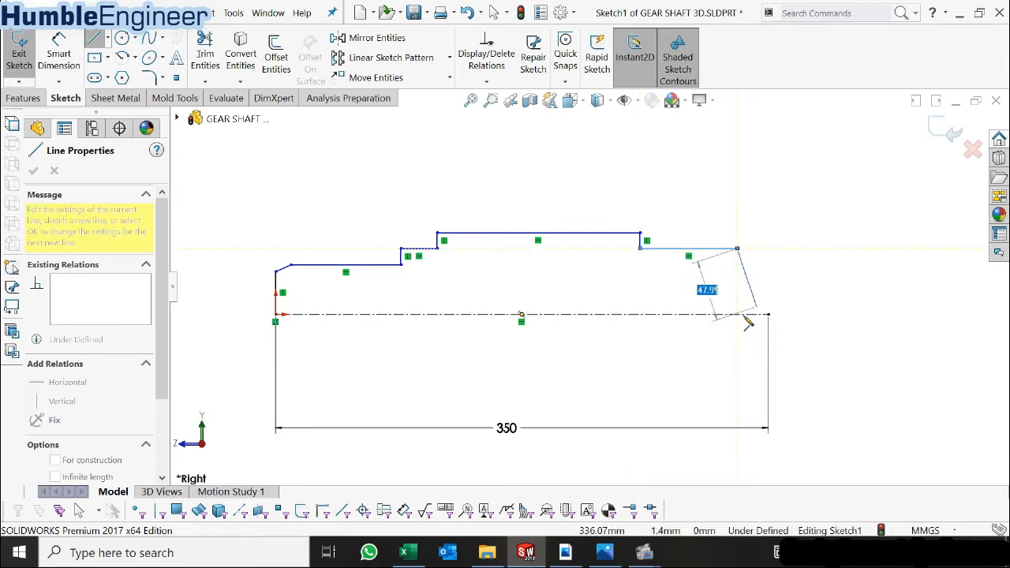
pyautogui.click(736, 314)
pyautogui.press('Escape')
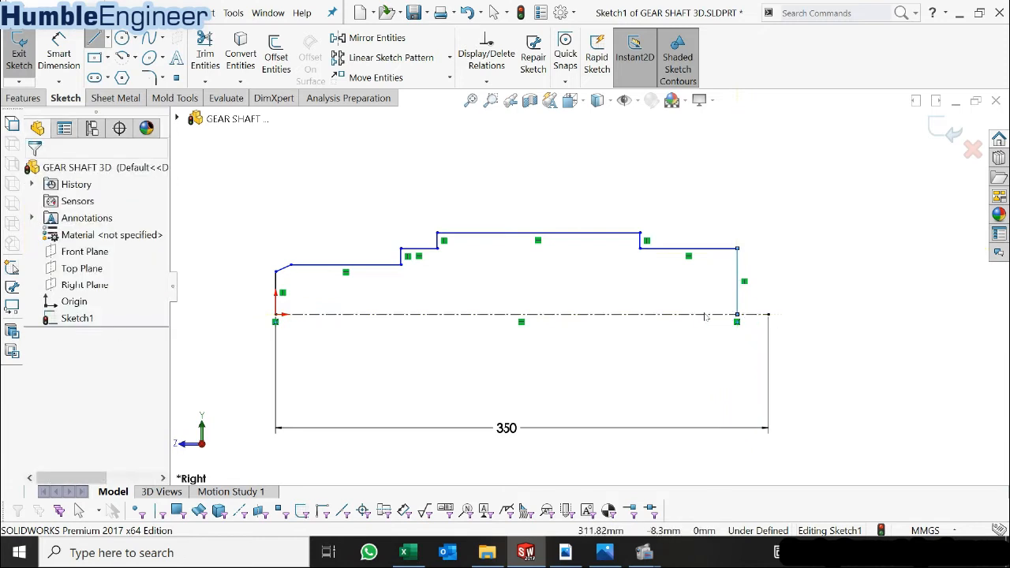
# - Check the profile against the PDF drawing and make its vertical end line coincident with the centerline's far endpoint
pyautogui.click(570, 556)
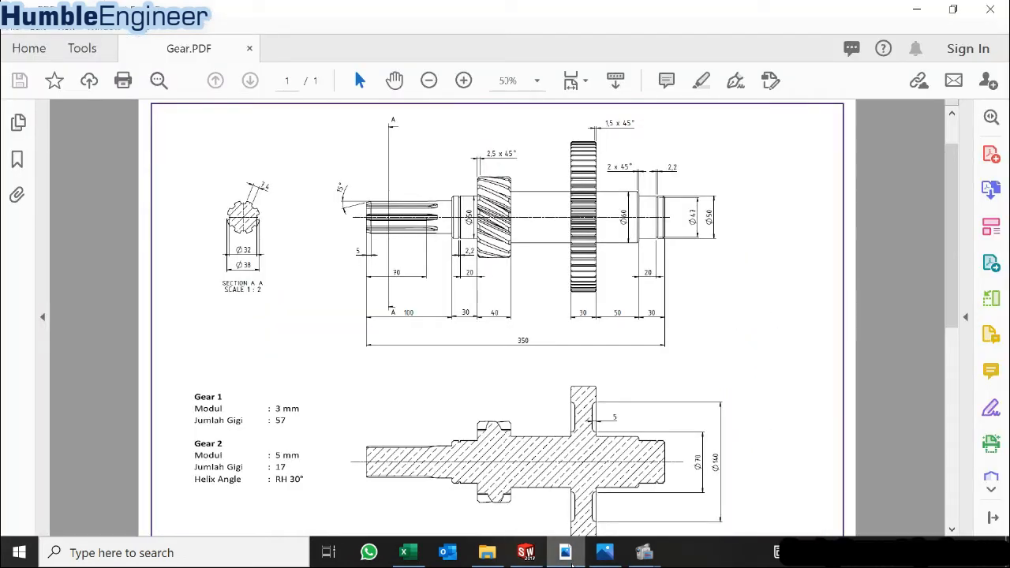
pyautogui.click(571, 565)
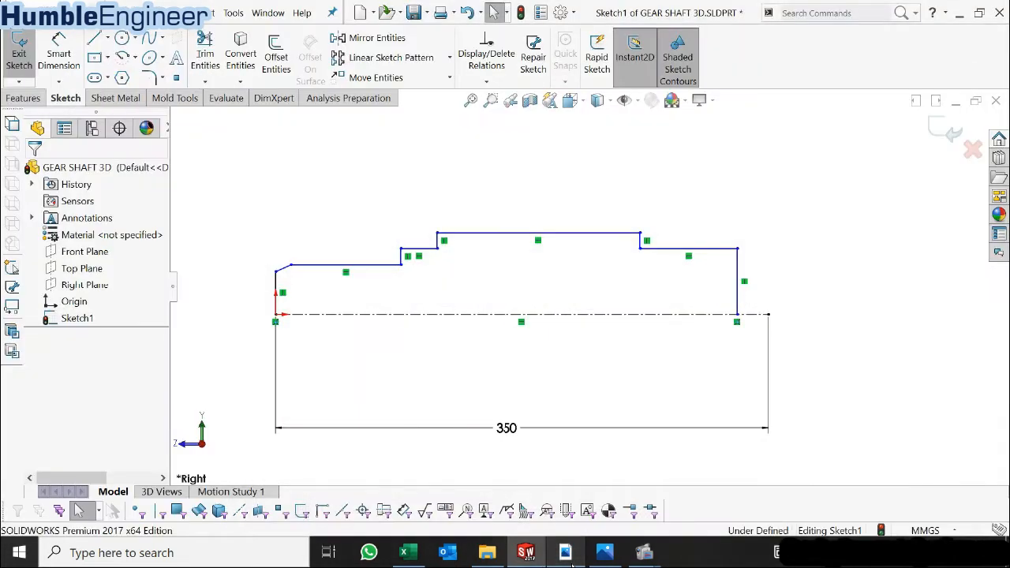
pyautogui.click(572, 562)
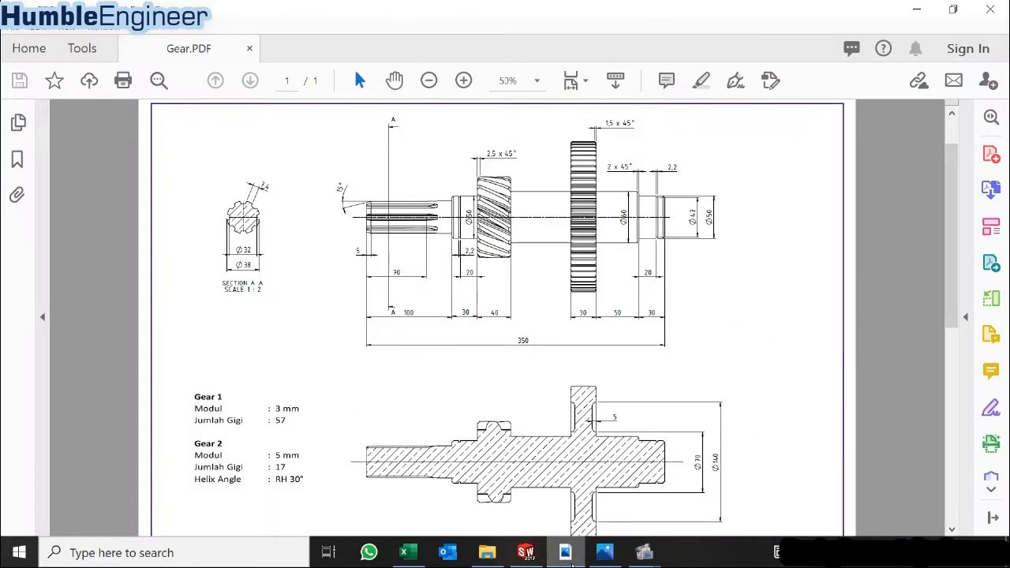
pyautogui.click(571, 563)
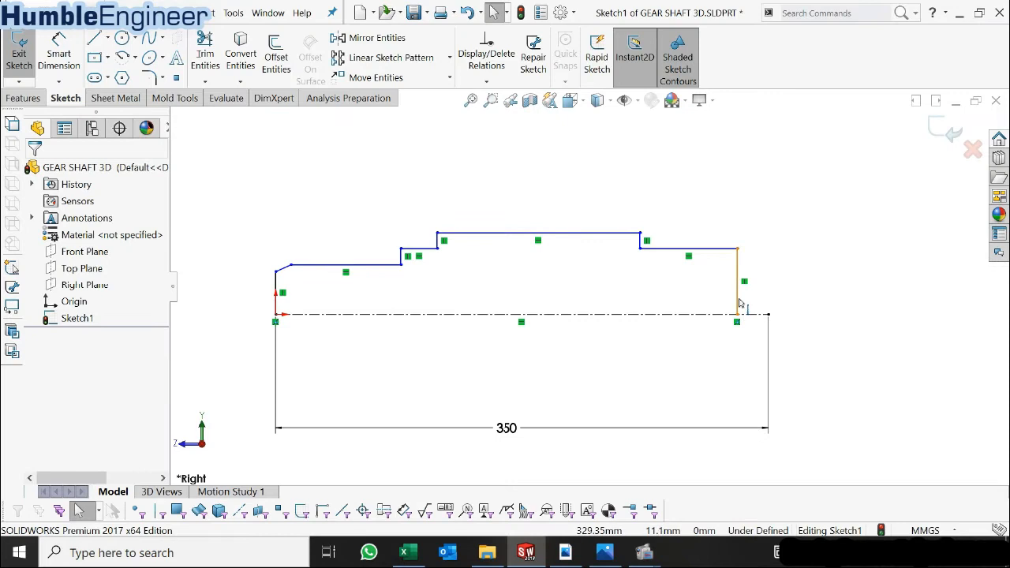
pyautogui.click(738, 301)
pyautogui.click(767, 314)
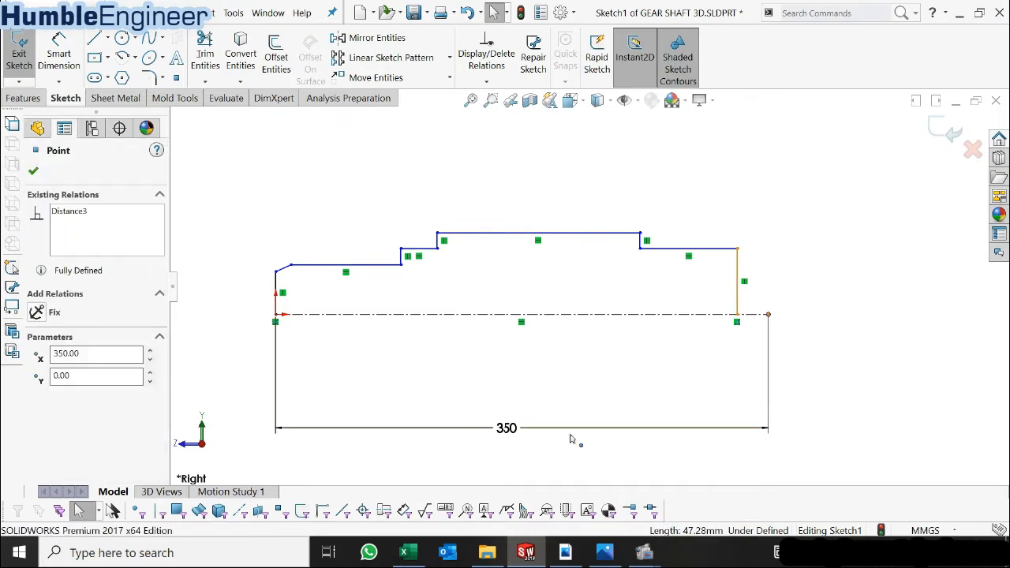
pyautogui.click(37, 393)
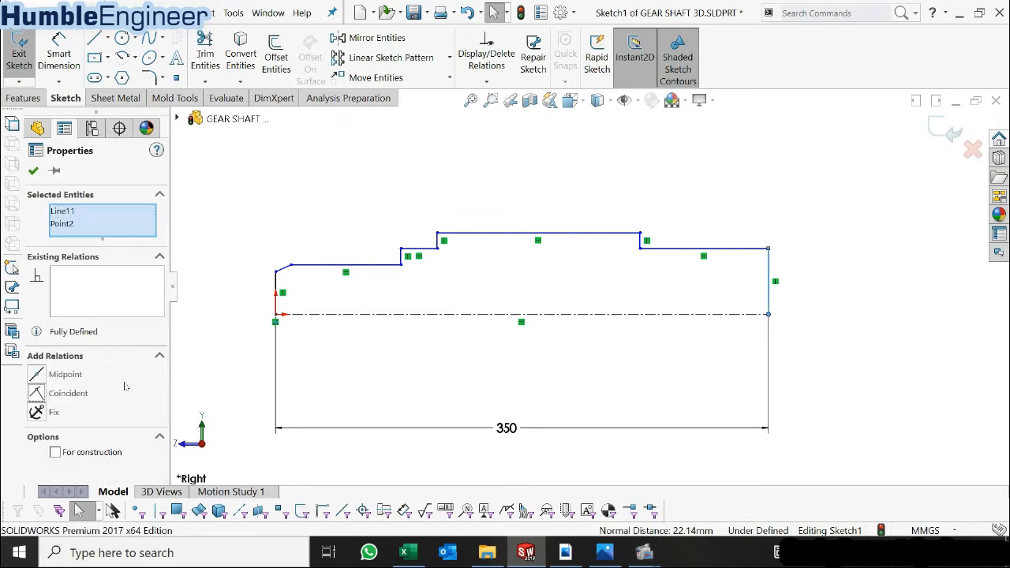
pyautogui.click(812, 359)
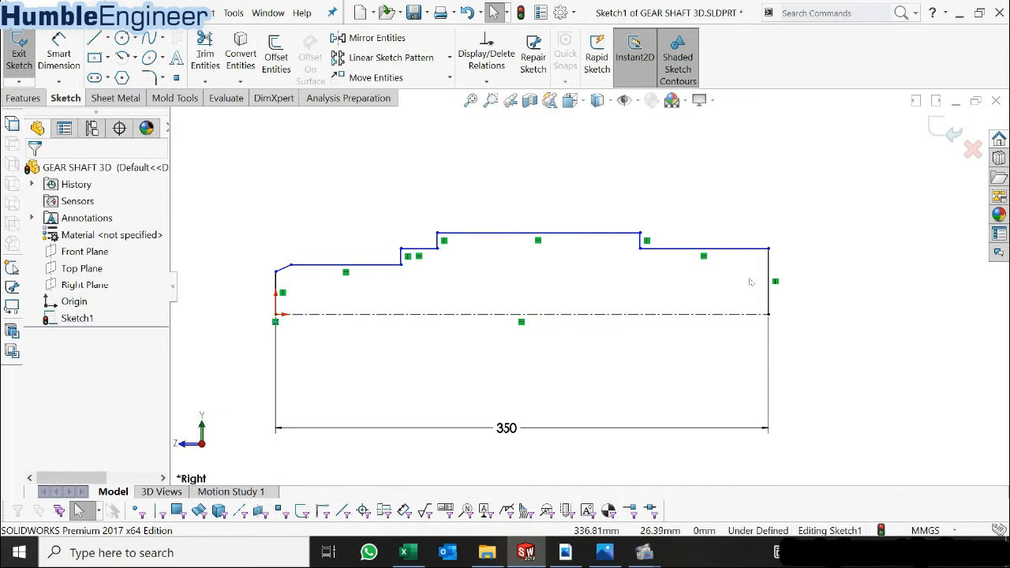
# - Dimension the angle between the slanted corner line and the adjacent horizontal line as 15°
pyautogui.click(59, 53)
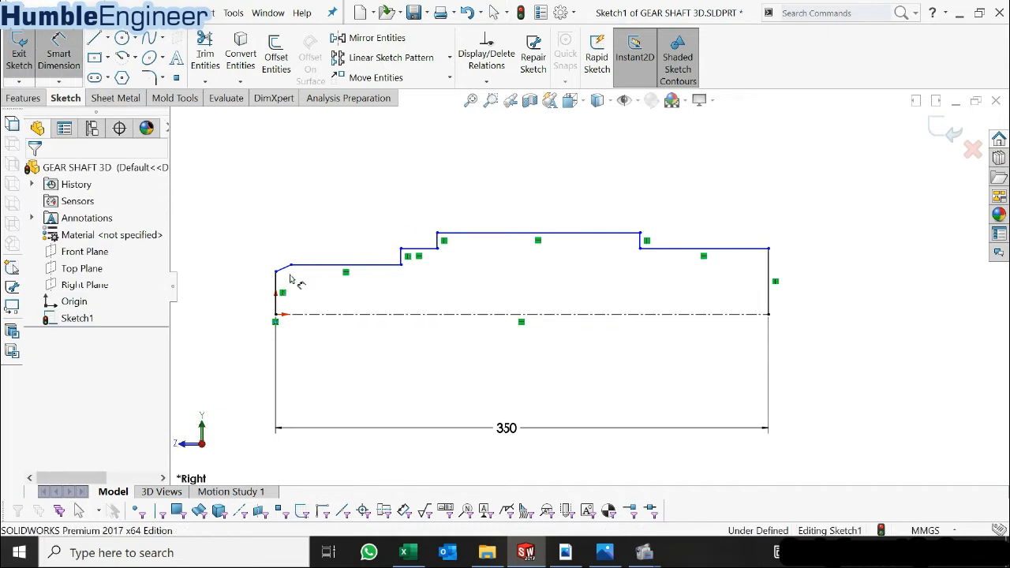
pyautogui.click(296, 269)
pyautogui.click(306, 266)
pyautogui.click(237, 282)
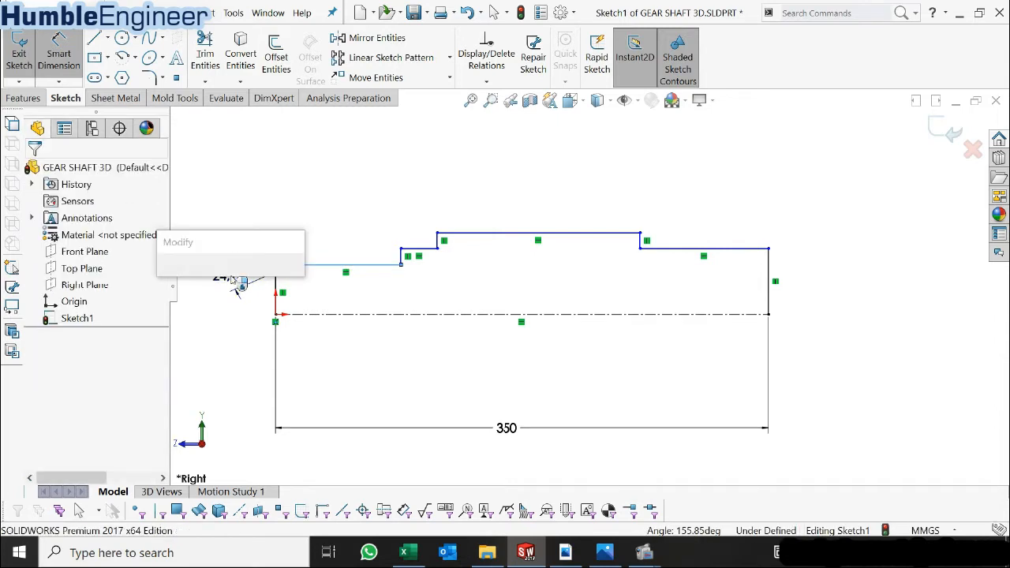
pyautogui.write('15')
pyautogui.press('Return')
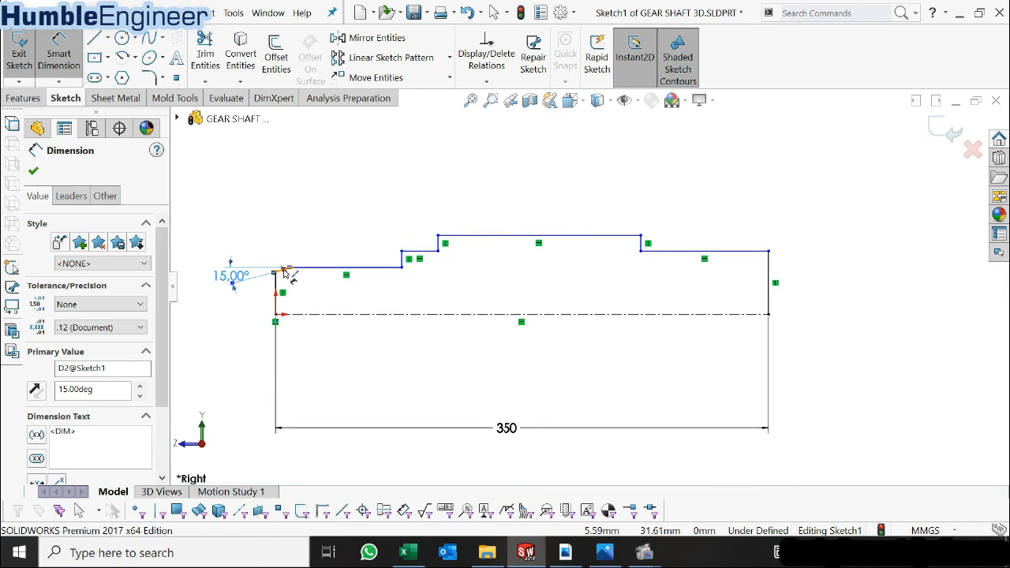
# - Dimension the horizontal length of the slanted corner line at the shaft's start as 5 mm
pyautogui.click(284, 271)
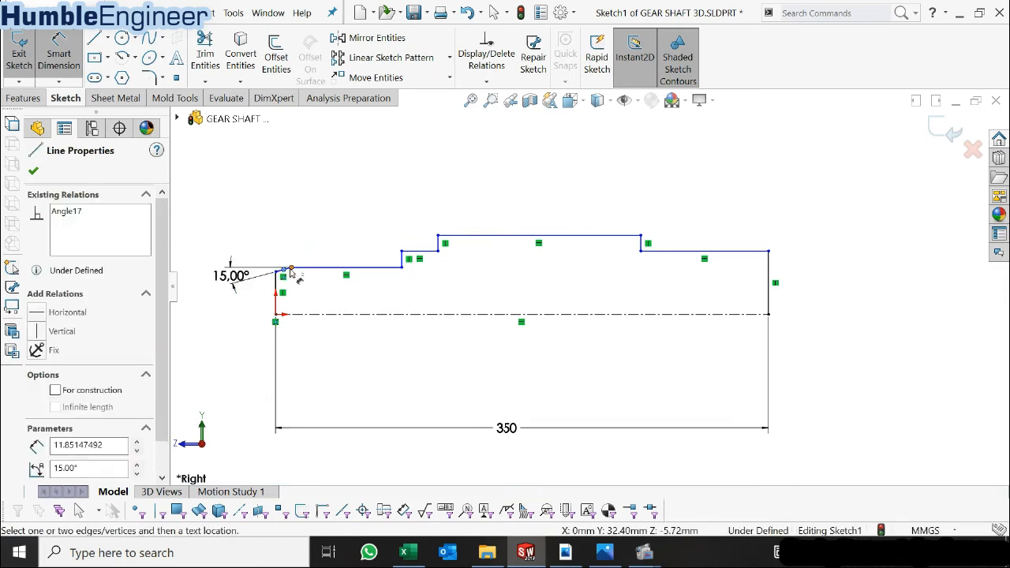
pyautogui.click(288, 271)
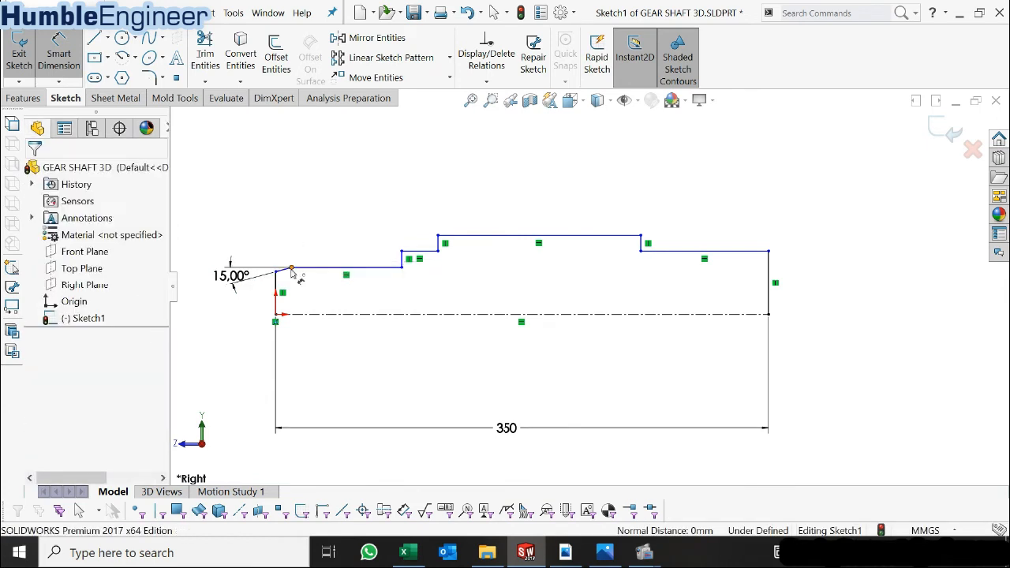
pyautogui.click(288, 272)
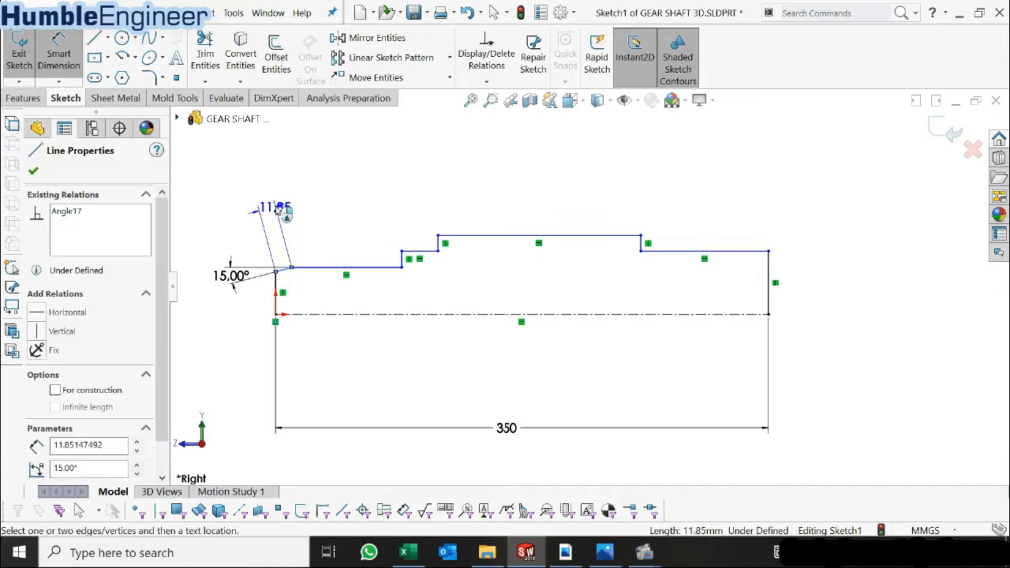
pyautogui.click(282, 209)
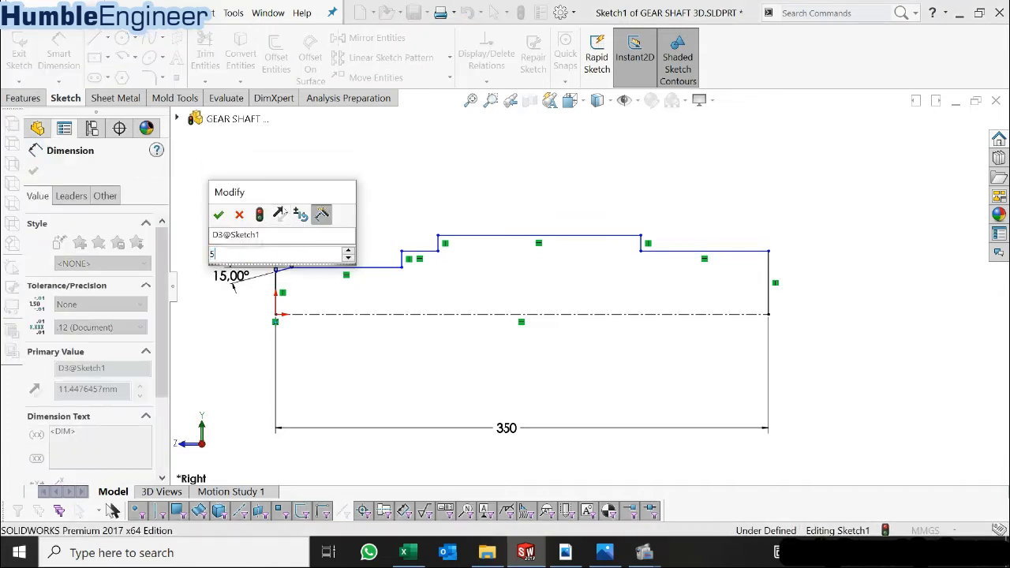
pyautogui.write('5')
pyautogui.press('Return')
# - Dimension the first shaft section's diameter across the centerline as 38 mm
pyautogui.click(312, 270)
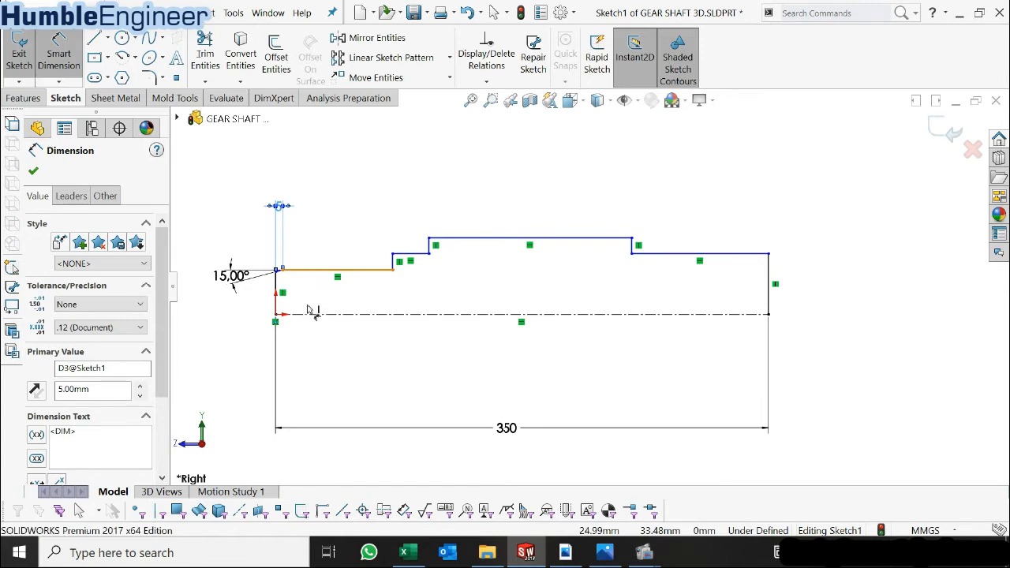
pyautogui.click(324, 315)
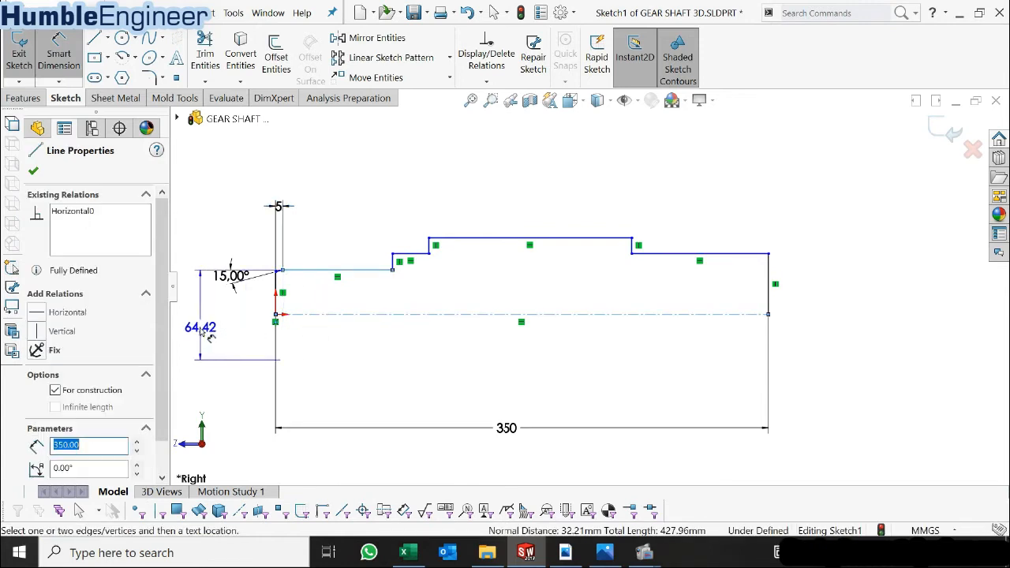
pyautogui.click(197, 336)
pyautogui.write('38')
pyautogui.press('Return')
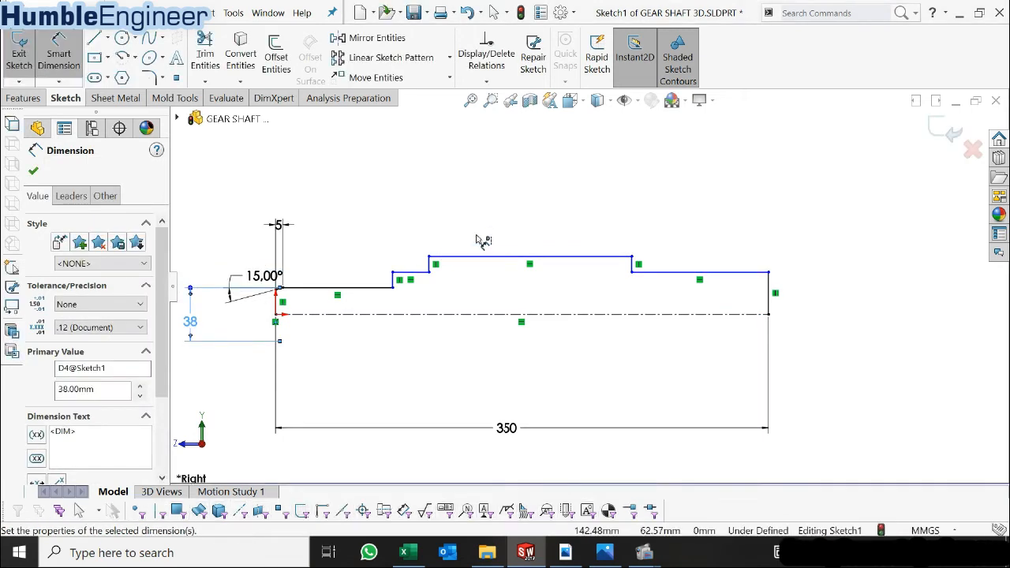
# - Dimension the diameter of the long, highest shaft section across the centerline as 60 mm
pyautogui.click(518, 257)
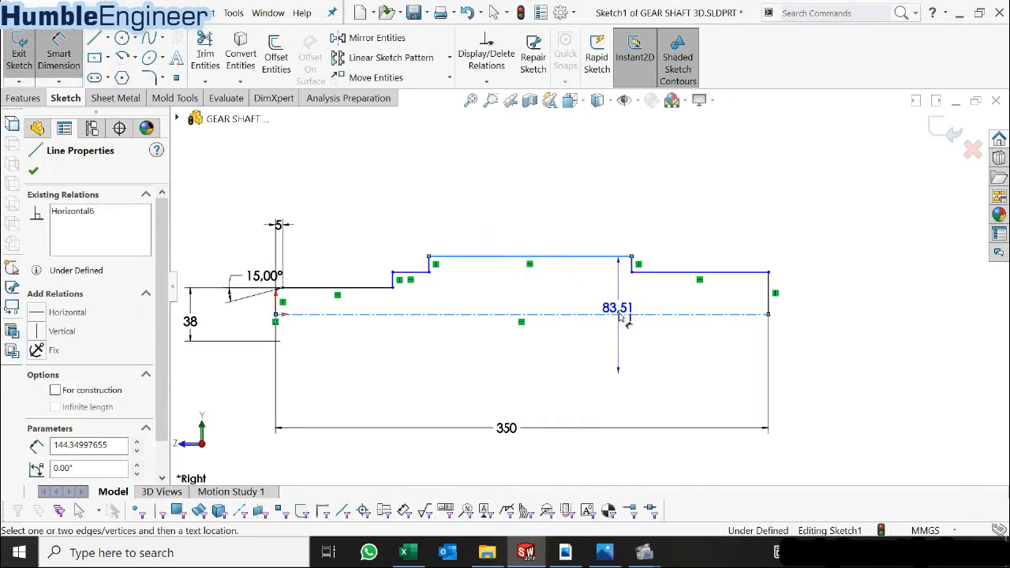
pyautogui.click(877, 315)
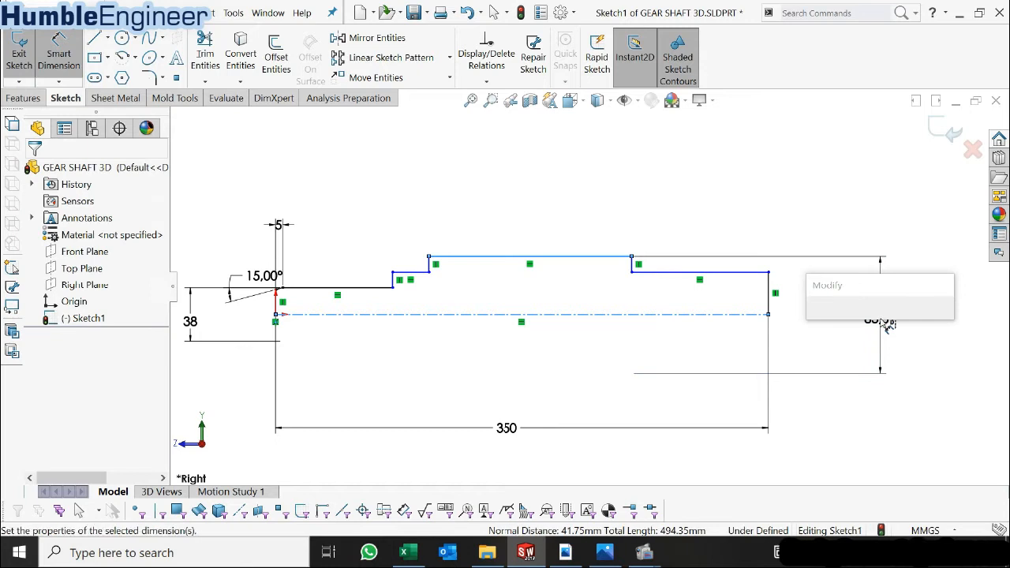
pyautogui.write('60')
pyautogui.press('Return')
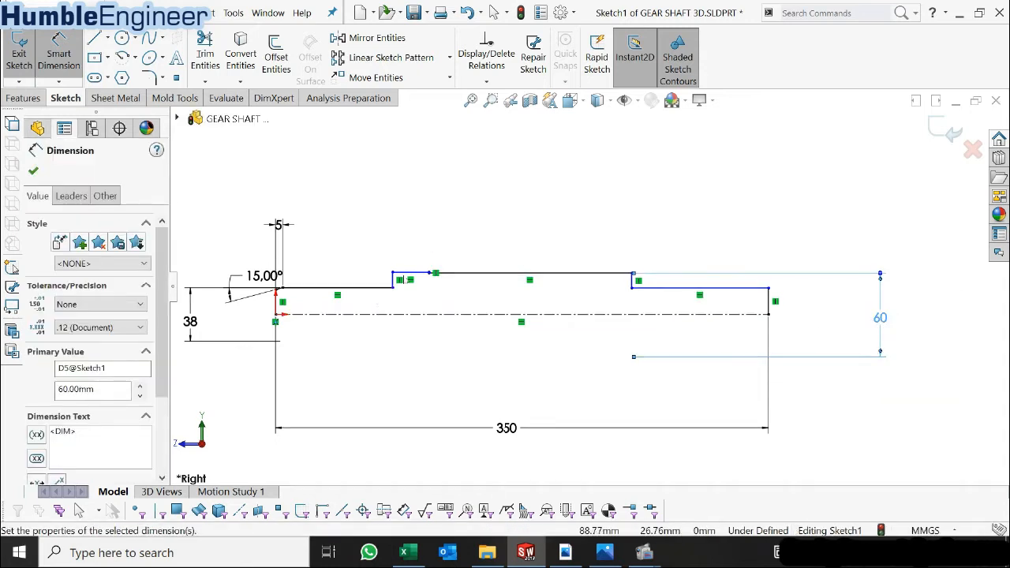
# - Dimension the diameter of the short intermediate step across the centerline as 50 mm
pyautogui.click(407, 275)
pyautogui.click(397, 316)
pyautogui.scroll(2, 396, 319)
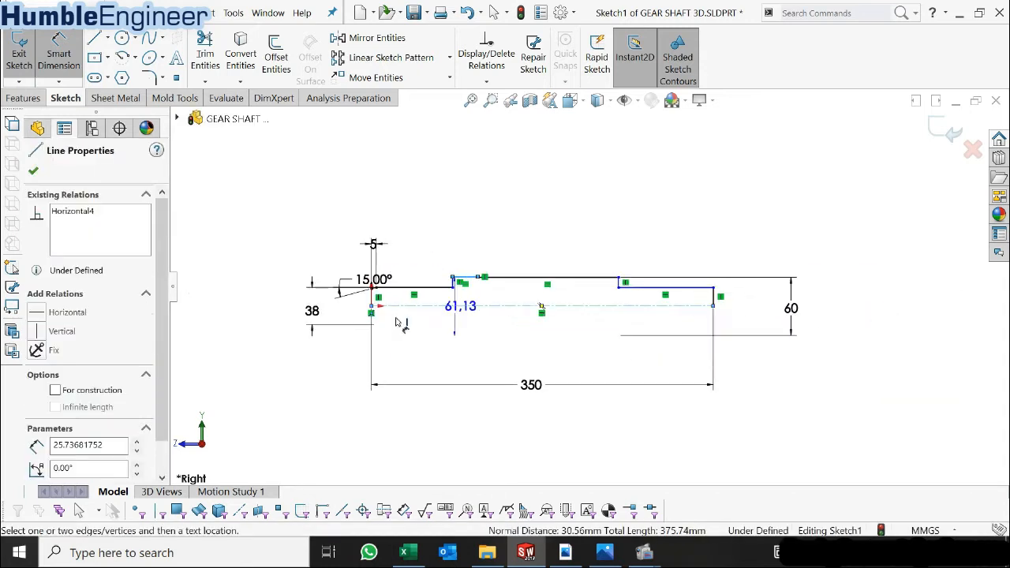
pyautogui.scroll(2, 461, 312)
pyautogui.scroll(-3, 462, 312)
pyautogui.scroll(-1, 544, 299)
pyautogui.click(534, 300)
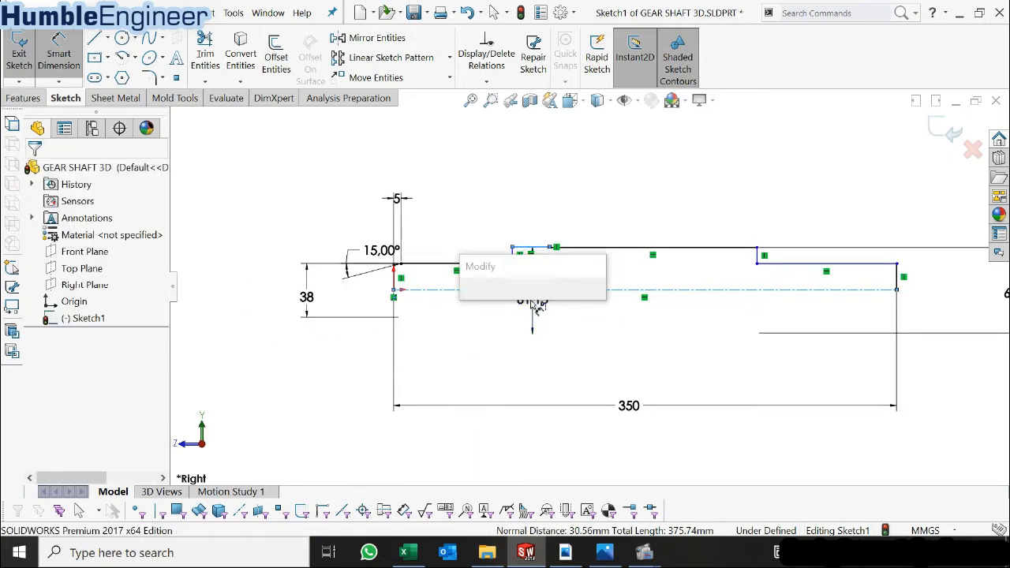
pyautogui.write('50')
pyautogui.press('Return')
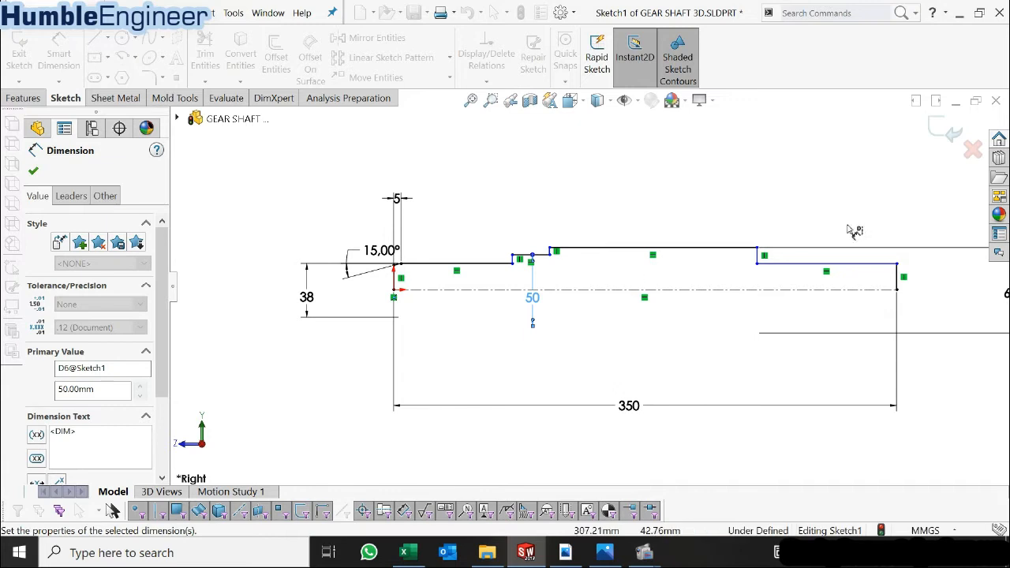
# - Make the horizontal line of the far end section collinear with the short intermediate step's horizontal line
pyautogui.scroll(-1, 808, 267)
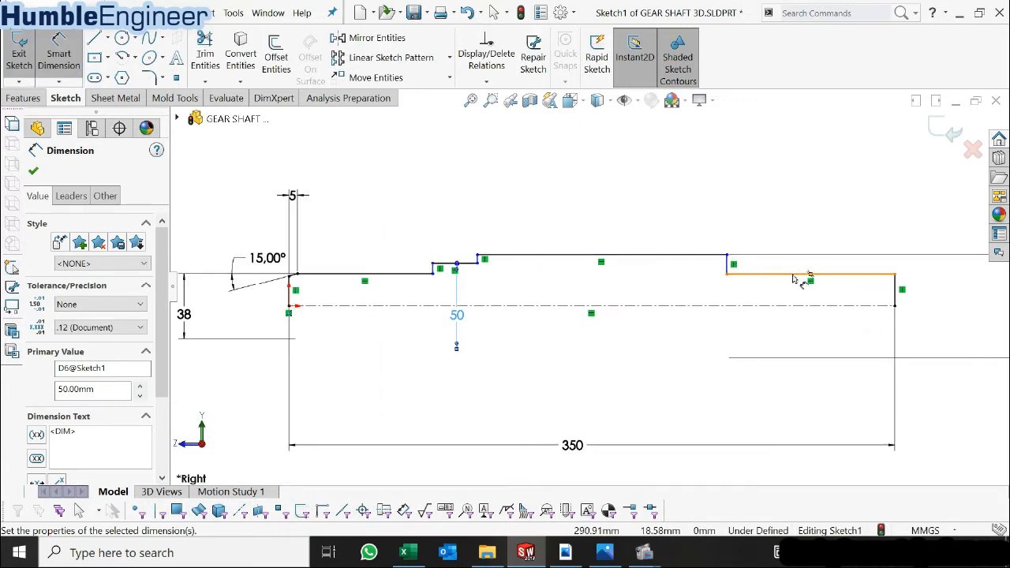
pyautogui.press('Escape')
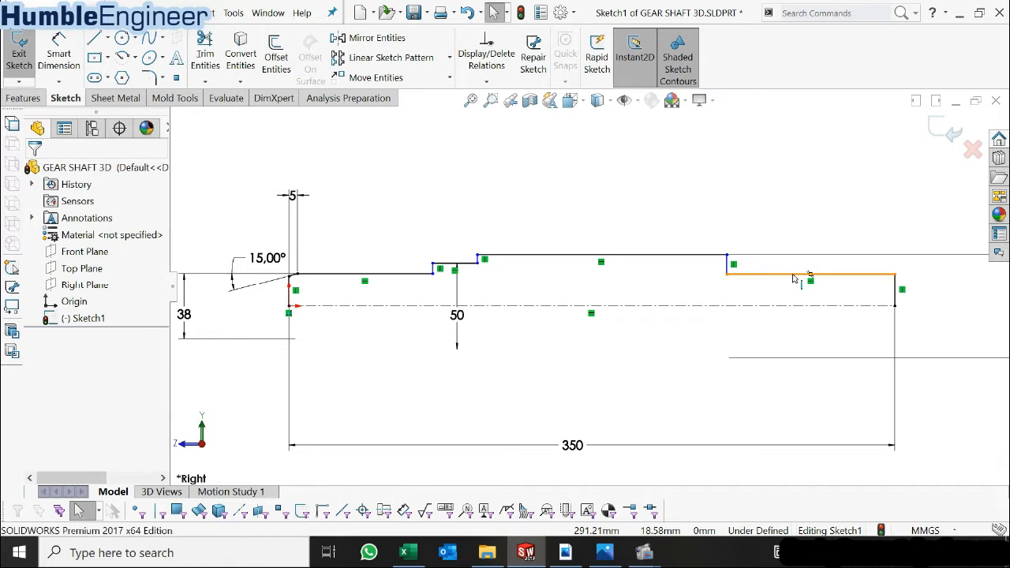
pyautogui.click(794, 278)
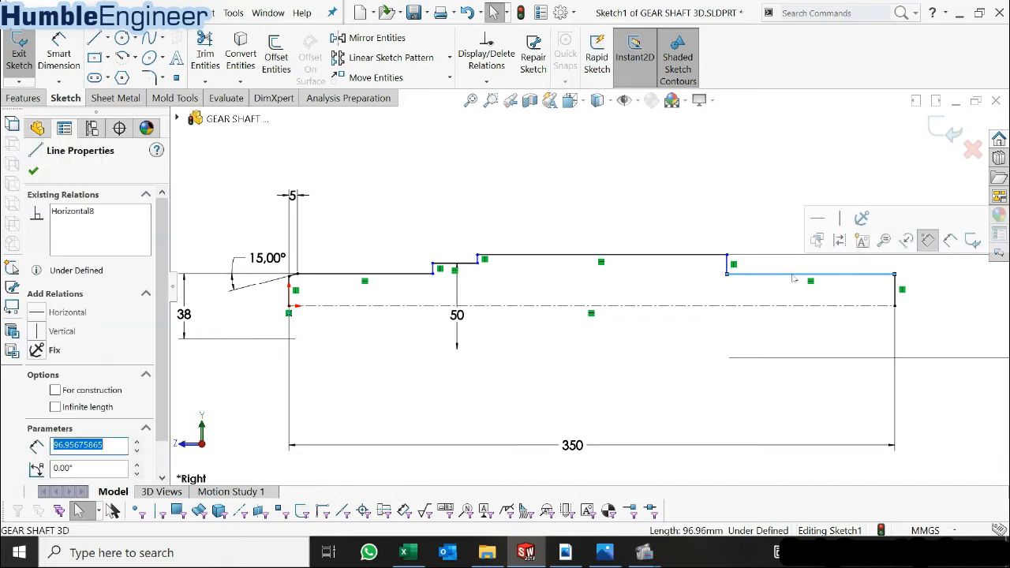
pyautogui.keyDown('ctrl'); pyautogui.click(464, 266); pyautogui.keyUp('ctrl')
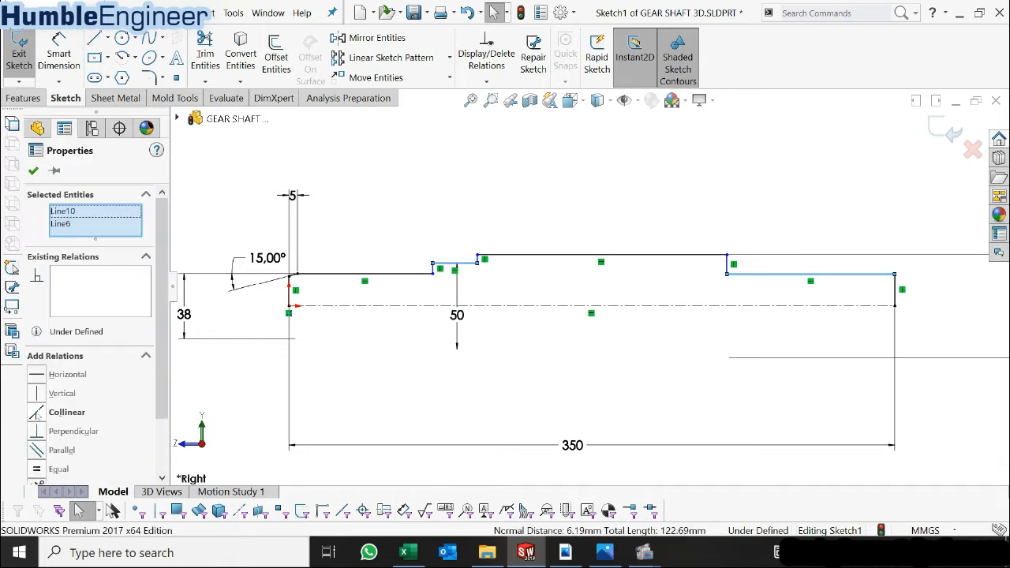
pyautogui.click(67, 412)
pyautogui.click(585, 203)
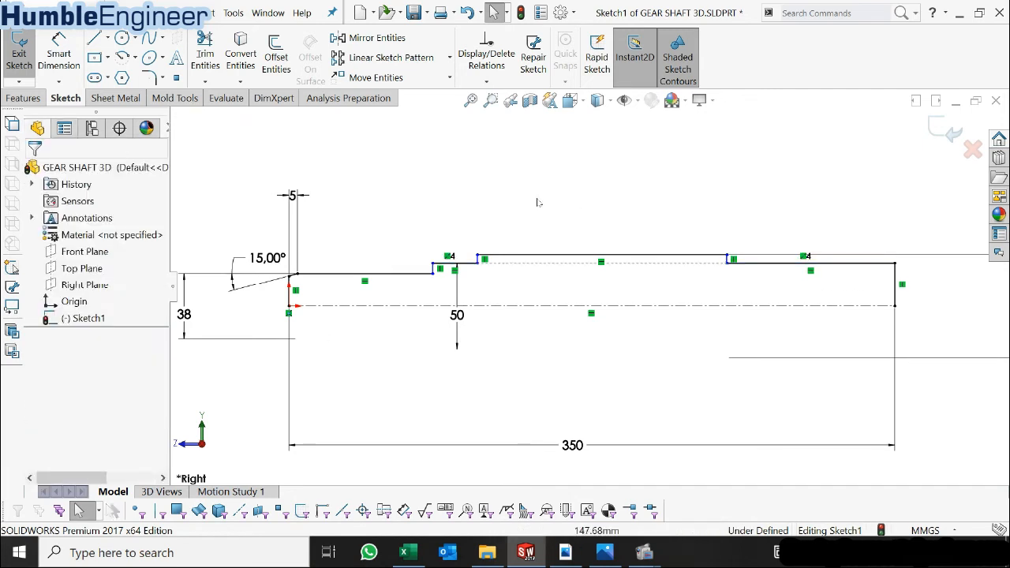
# - Dimension the length of the far end section, from its step to the vertical end line, as 30 mm
pyautogui.scroll(2, 564, 246)
pyautogui.scroll(-2, 770, 293)
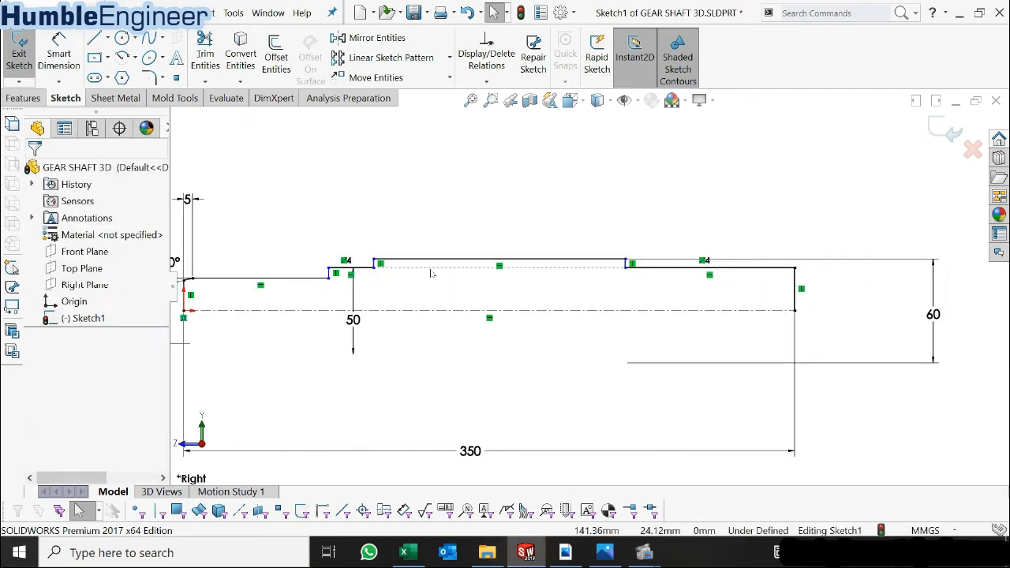
pyautogui.scroll(3, 462, 290)
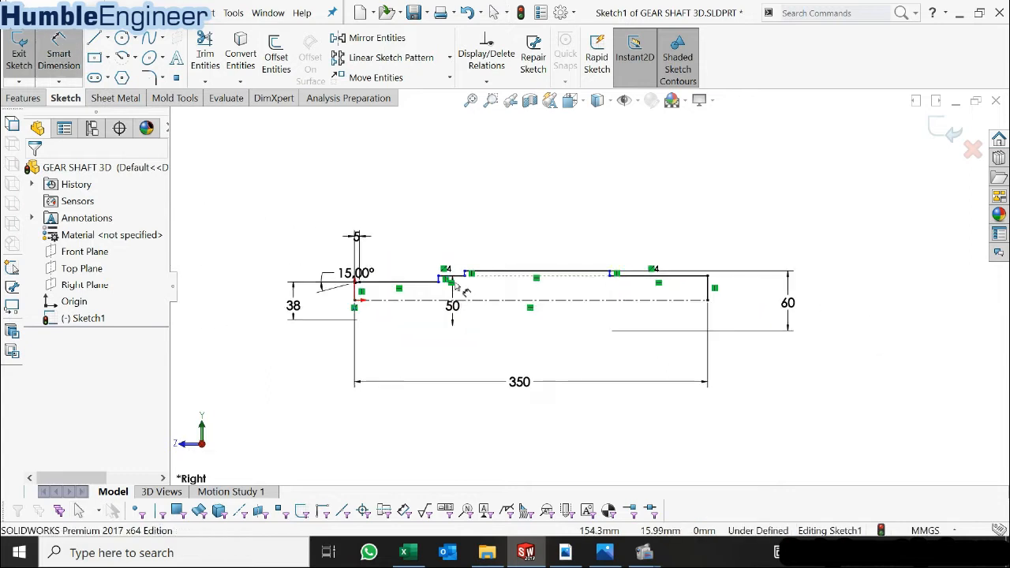
pyautogui.scroll(-2, 604, 282)
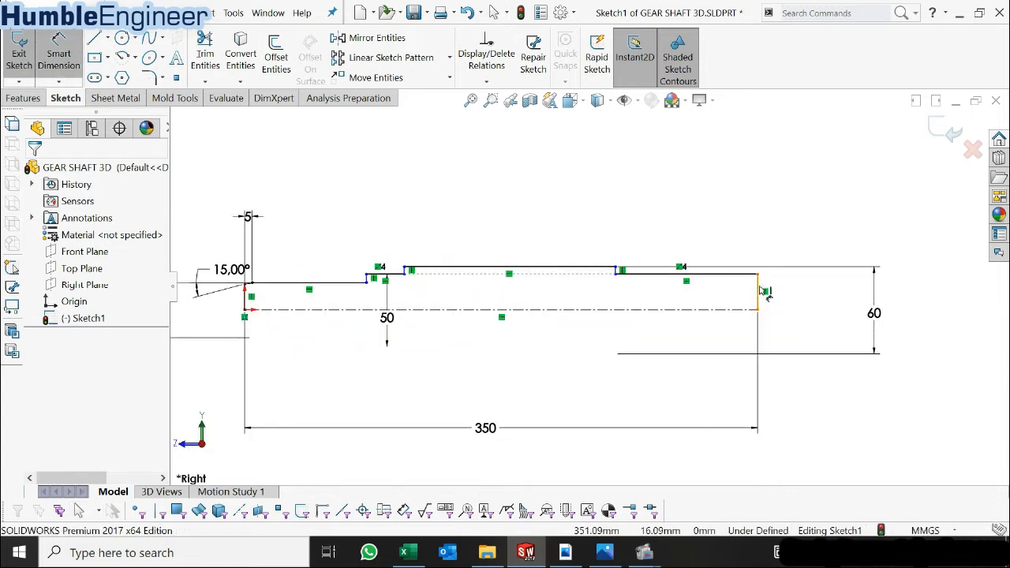
pyautogui.click(762, 292)
pyautogui.click(617, 284)
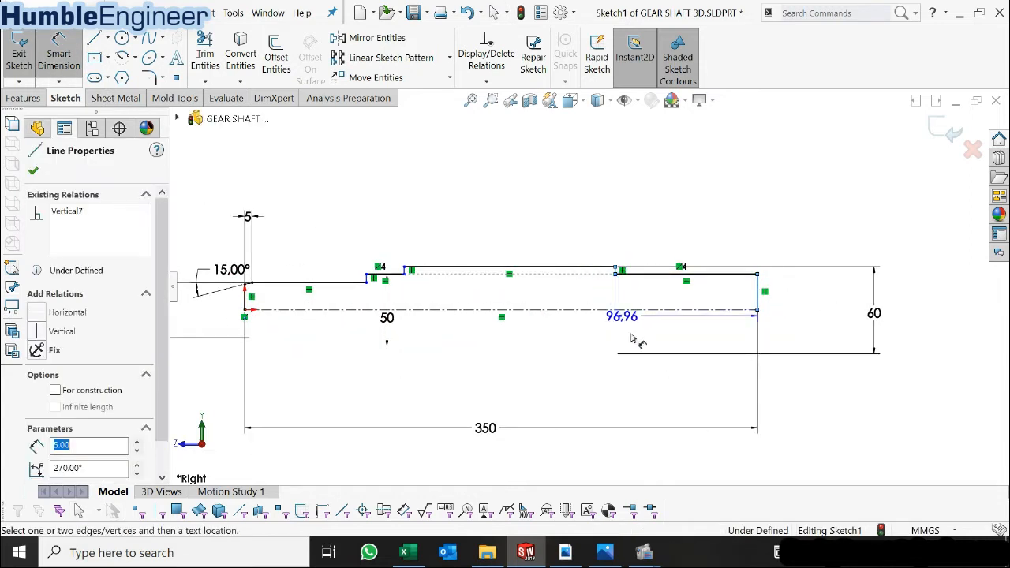
pyautogui.click(697, 404)
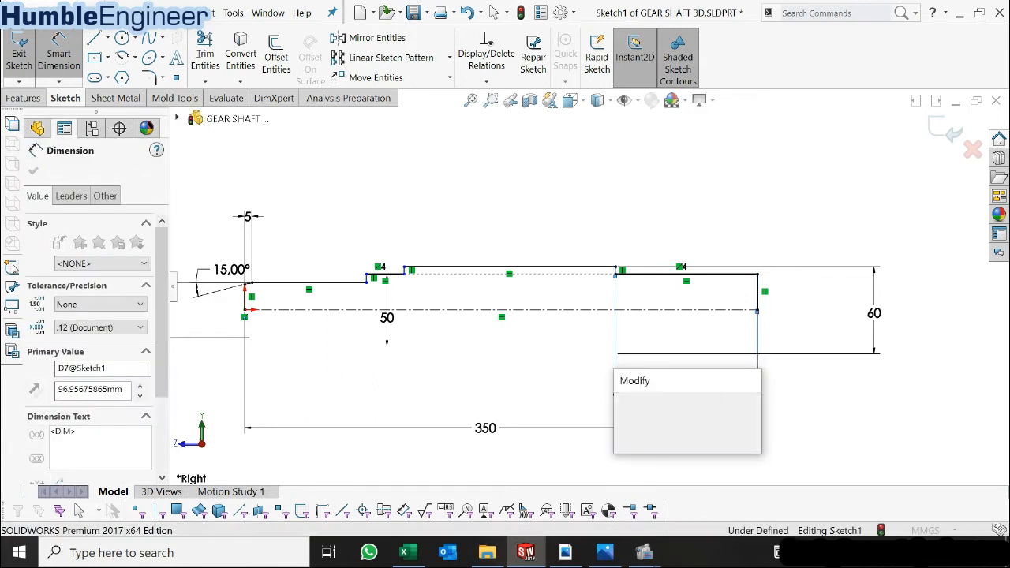
pyautogui.press('Return')
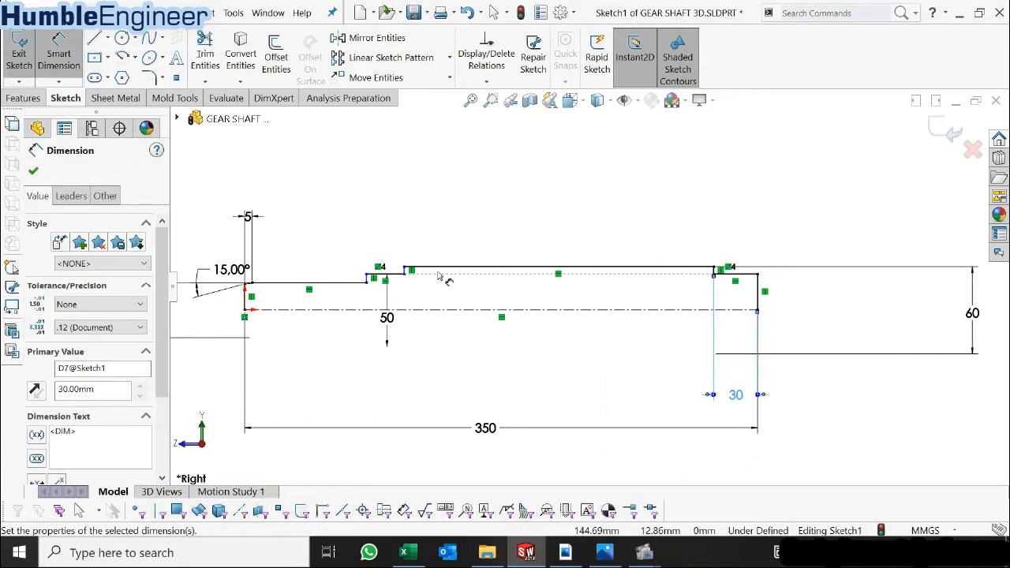
# - Dimension the distance from the origin to the first step's vertical line as 100 mm
pyautogui.click(367, 279)
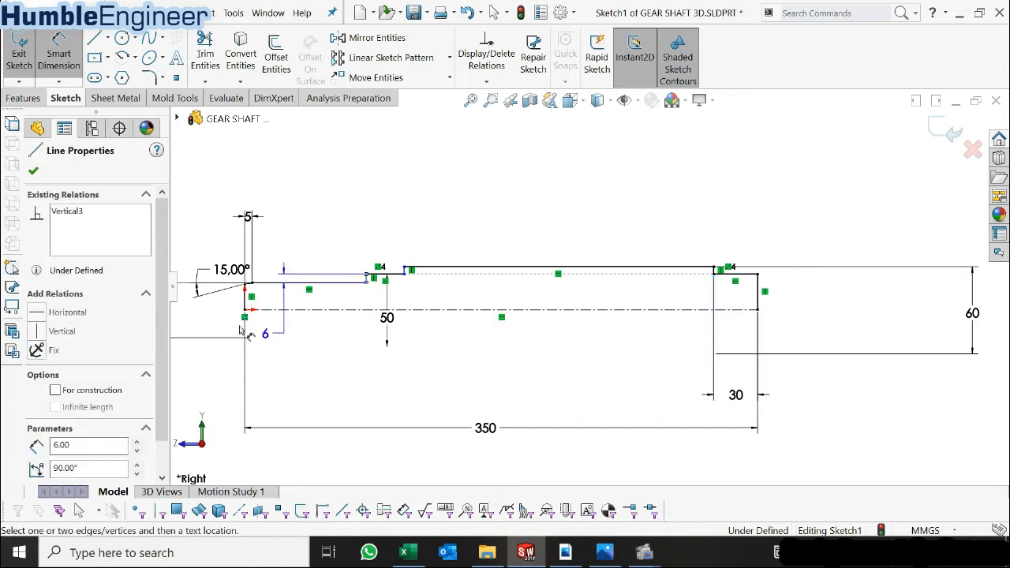
pyautogui.click(245, 316)
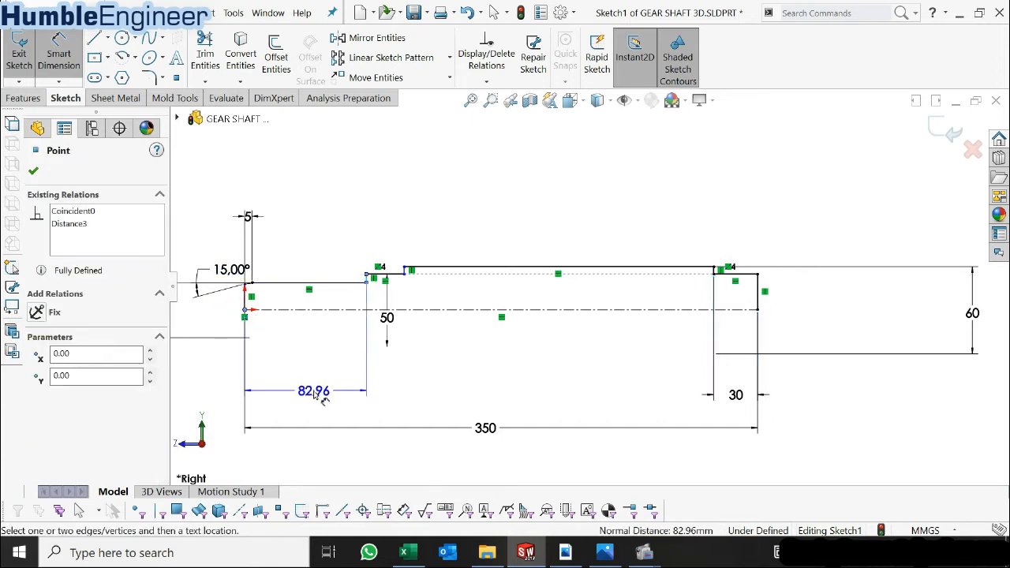
pyautogui.click(319, 396)
pyautogui.write('100')
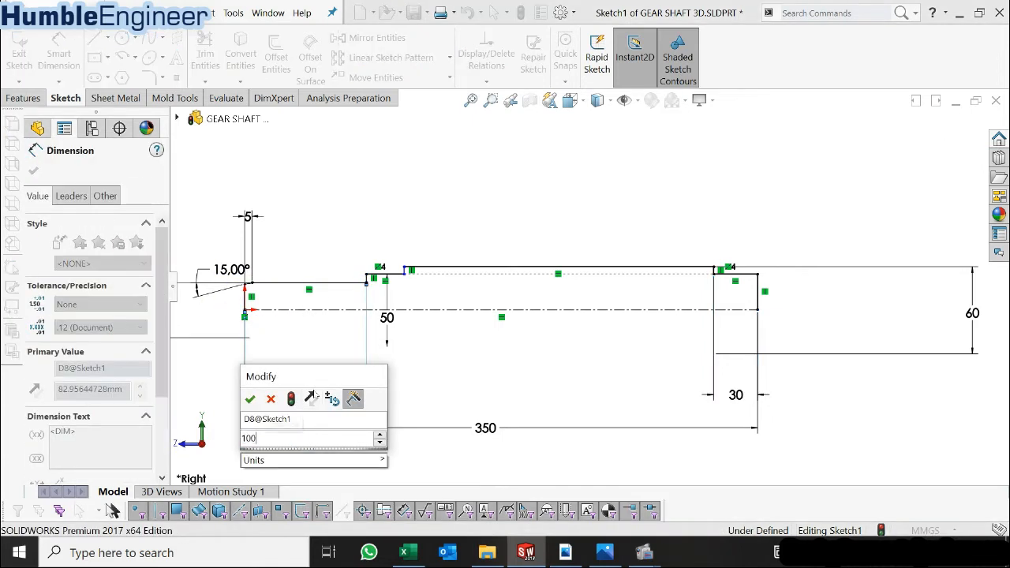
pyautogui.press('Return')
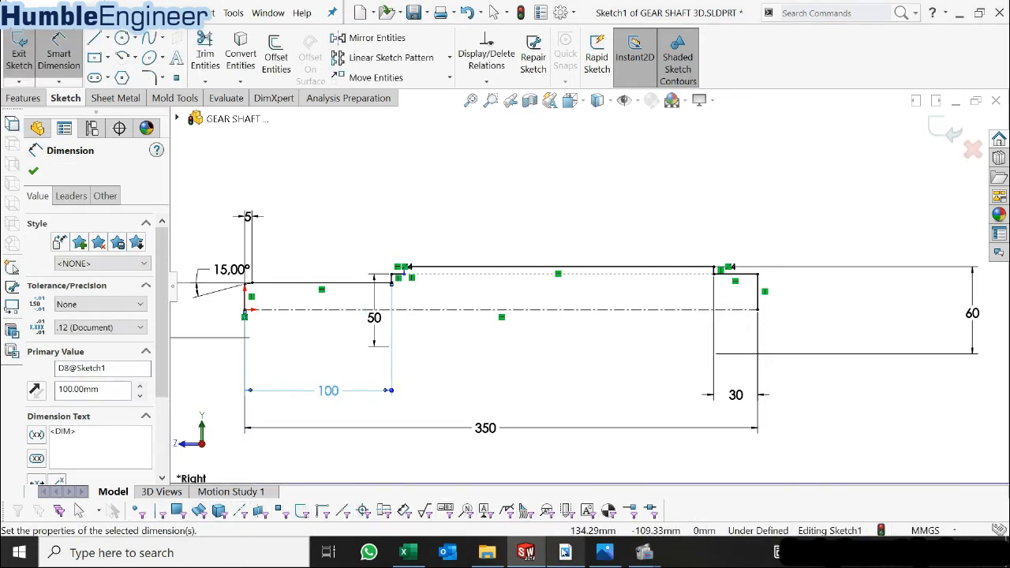
# - Check the section lengths in the PDF drawing and dimension the short intermediate step's length as 30 mm
pyautogui.click(573, 556)
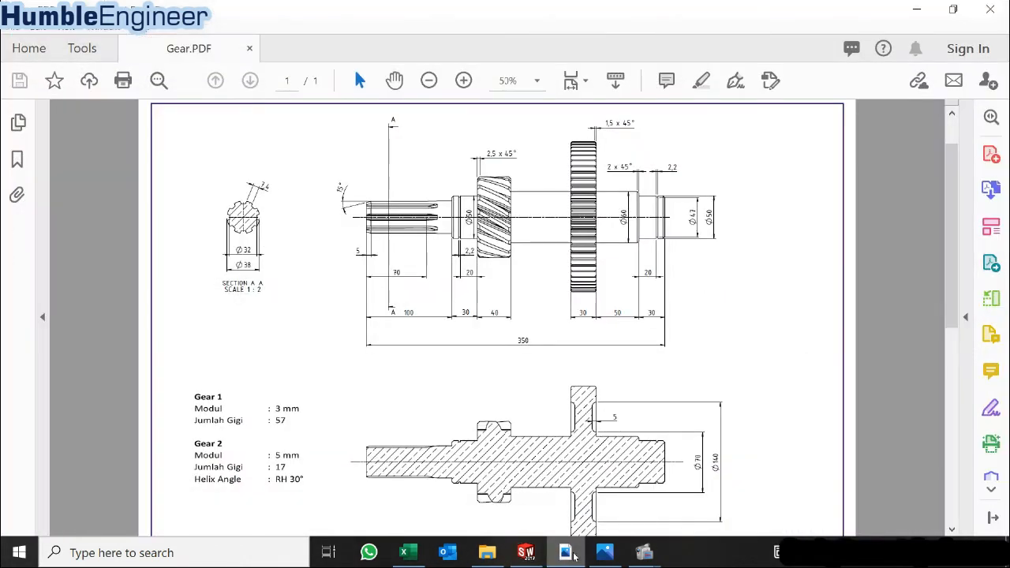
pyautogui.click(573, 556)
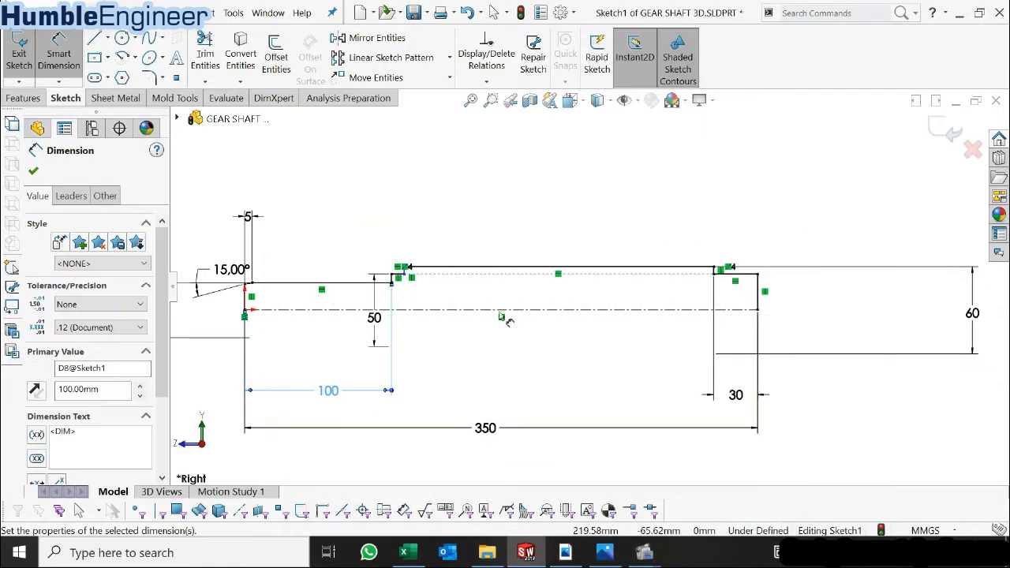
pyautogui.scroll(-5, 411, 286)
pyautogui.click(423, 280)
pyautogui.scroll(3, 469, 445)
pyautogui.click(474, 456)
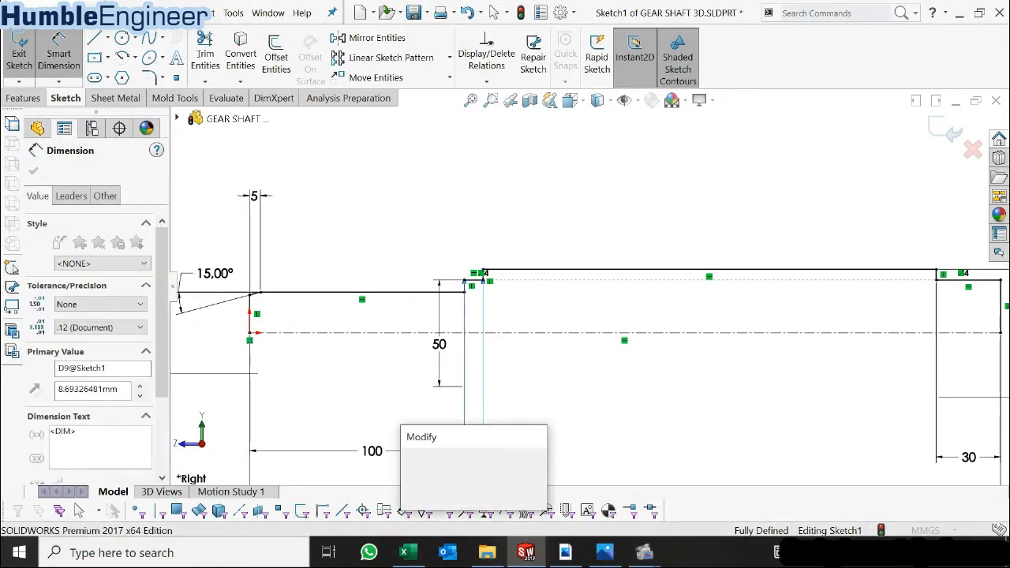
pyautogui.write('30')
pyautogui.press('Return')
pyautogui.scroll(3, 523, 325)
pyautogui.scroll(-2, 868, 306)
pyautogui.scroll(1, 684, 302)
pyautogui.scroll(-1, 683, 301)
pyautogui.scroll(2, 634, 311)
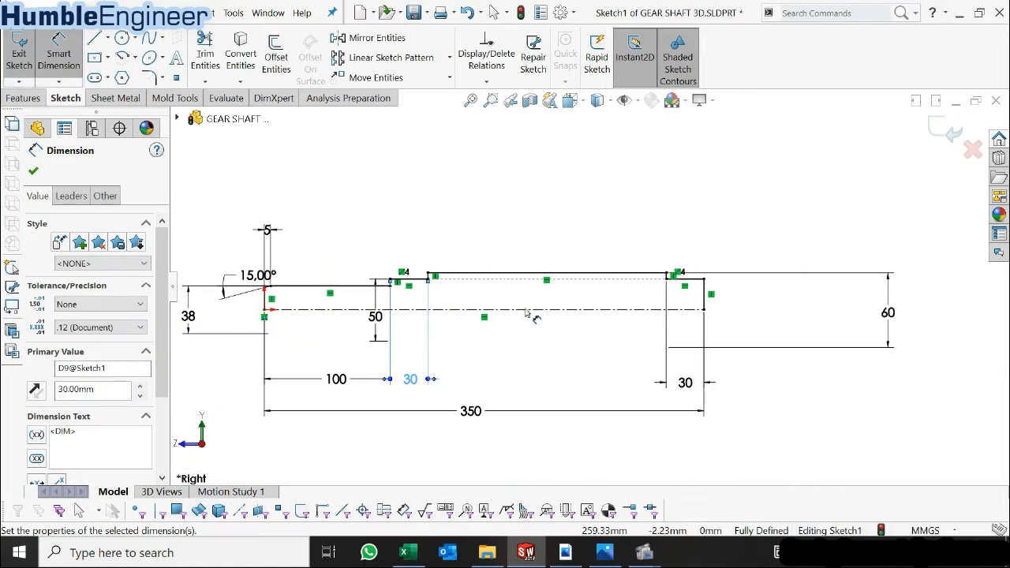
pyautogui.scroll(-1, 434, 295)
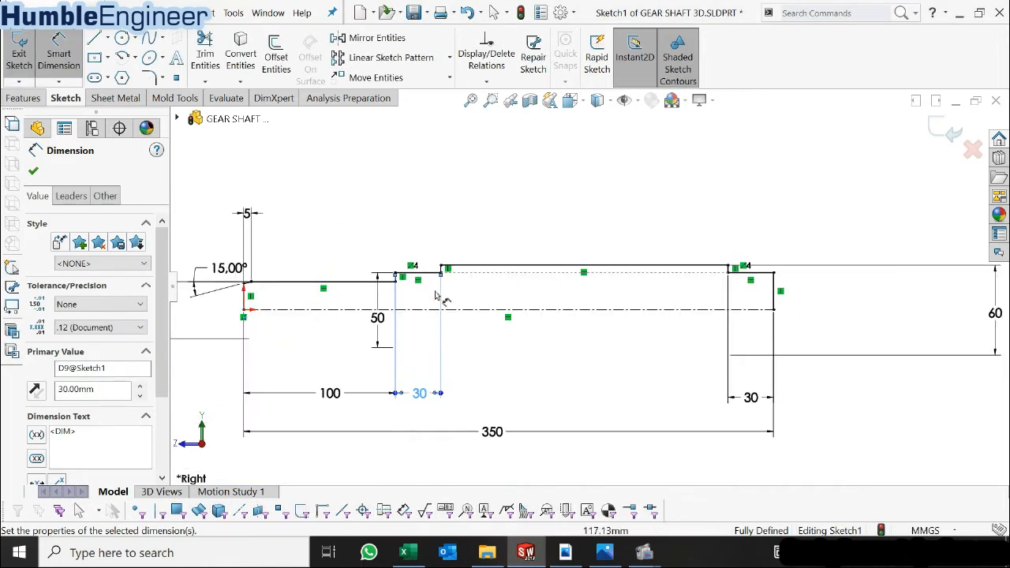
# - Revolve the half-profile sketch 360 degrees about its centerline into the solid shaft
pyautogui.click(31, 99)
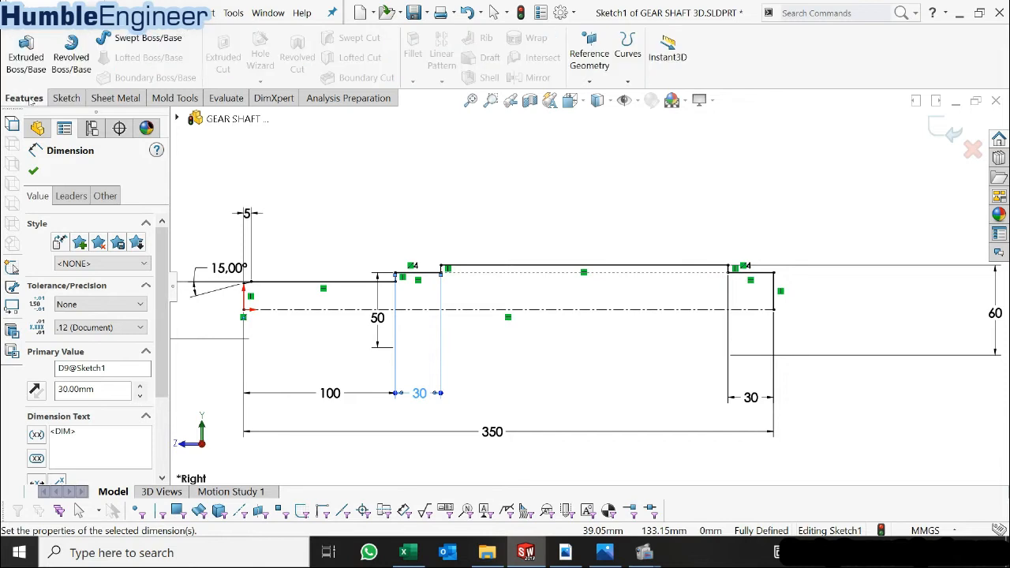
pyautogui.click(71, 57)
pyautogui.click(541, 286)
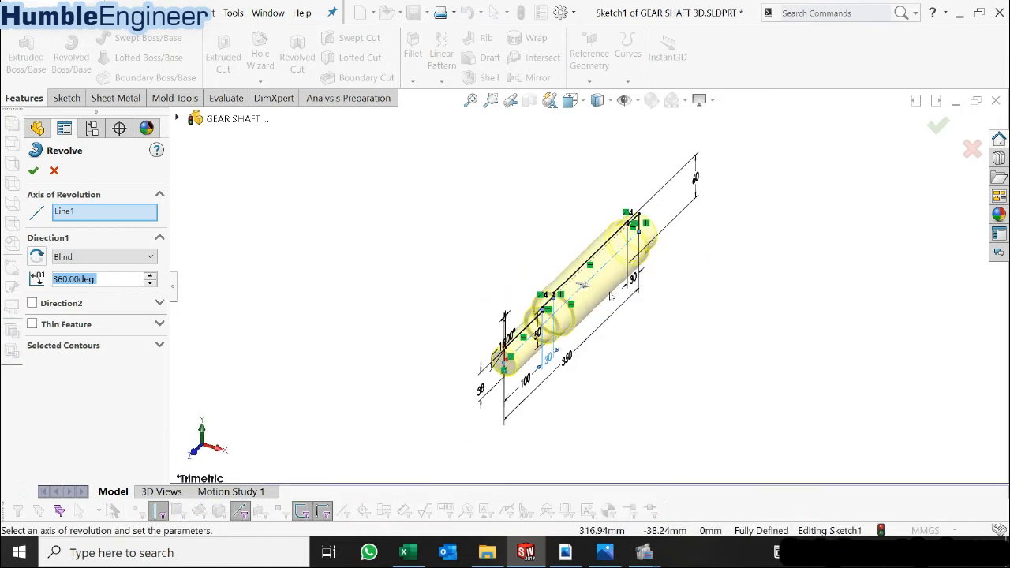
pyautogui.click(33, 171)
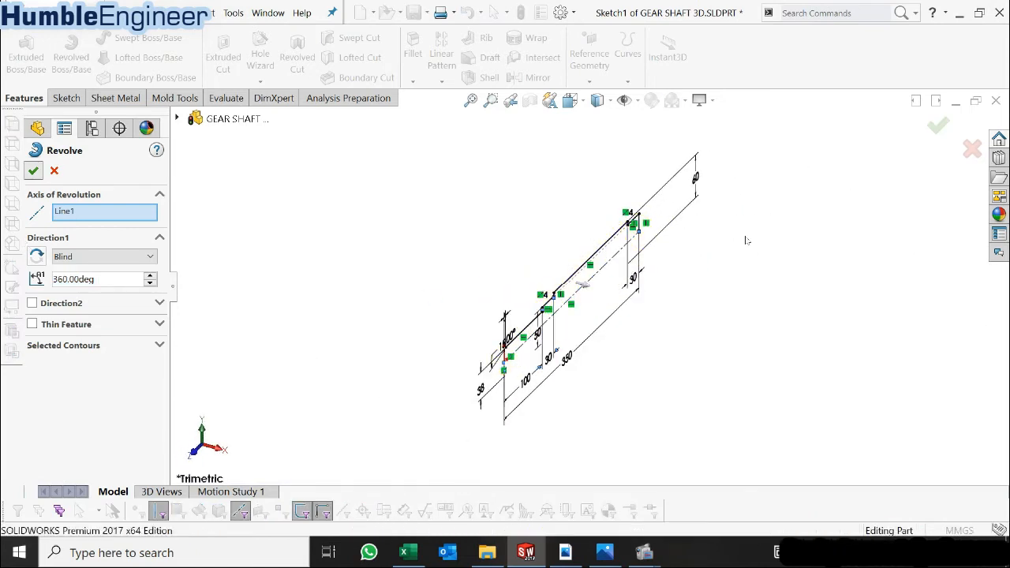
# - Start a new sketch on the Right Plane and orient the view normal to it
pyautogui.moveTo(665, 320); pyautogui.dragTo(550, 318, button='middle')
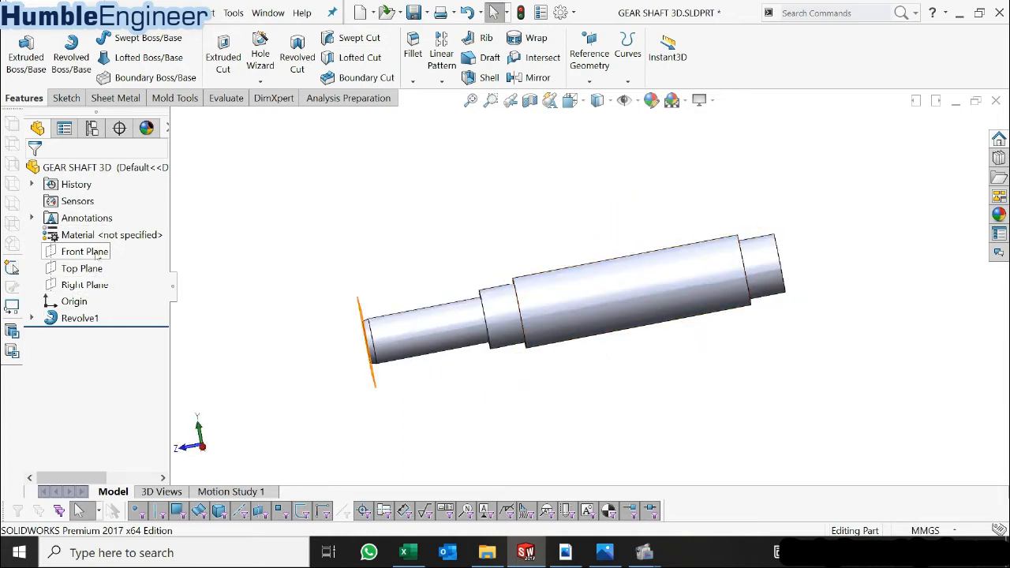
pyautogui.click(93, 285)
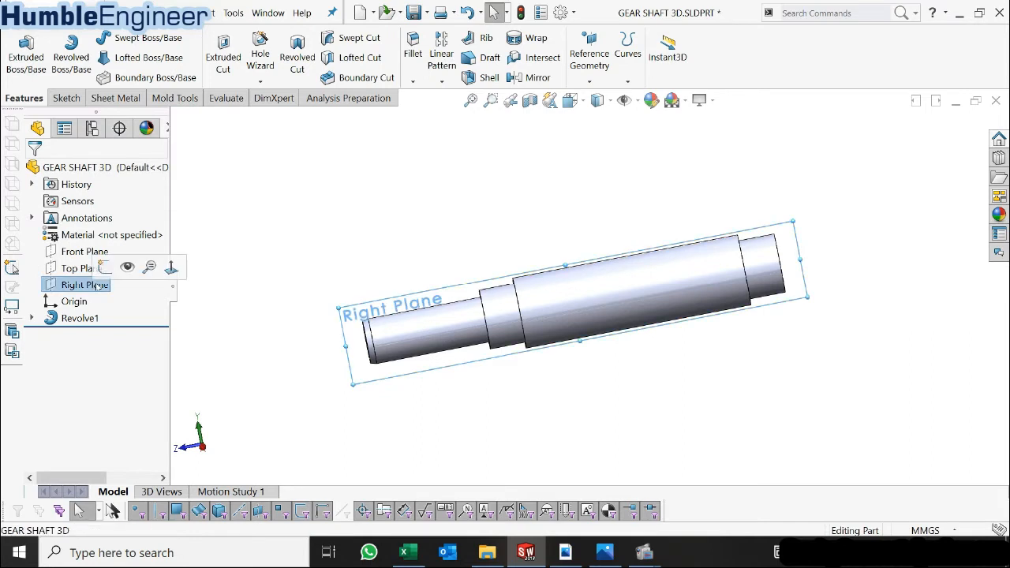
pyautogui.click(126, 265)
pyautogui.rightClick(87, 338)
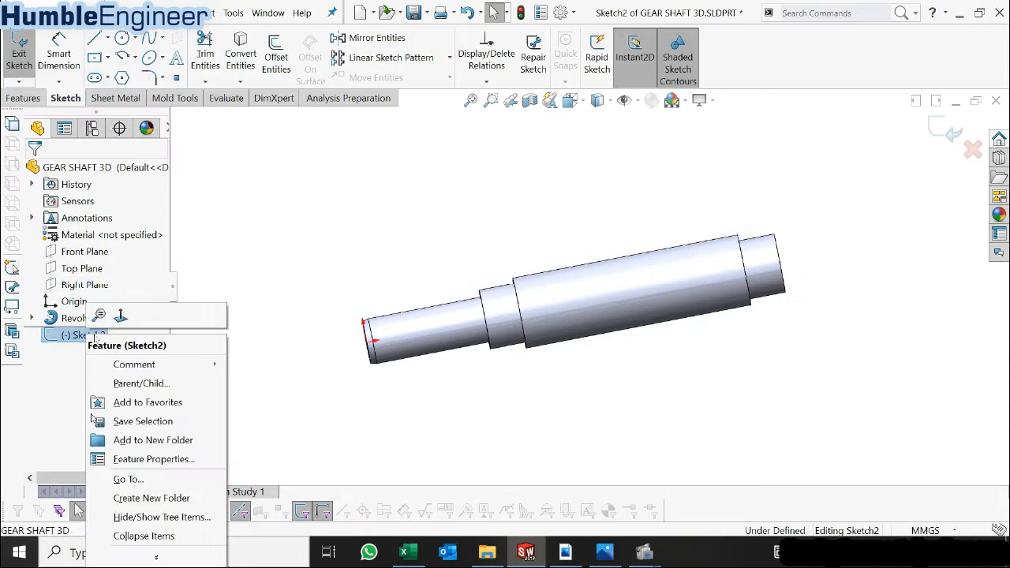
pyautogui.click(119, 318)
# - Sketch a horizontal centerline along the shaft axis from the origin to the far end face, about 350 mm long
pyautogui.scroll(-1, 893, 247)
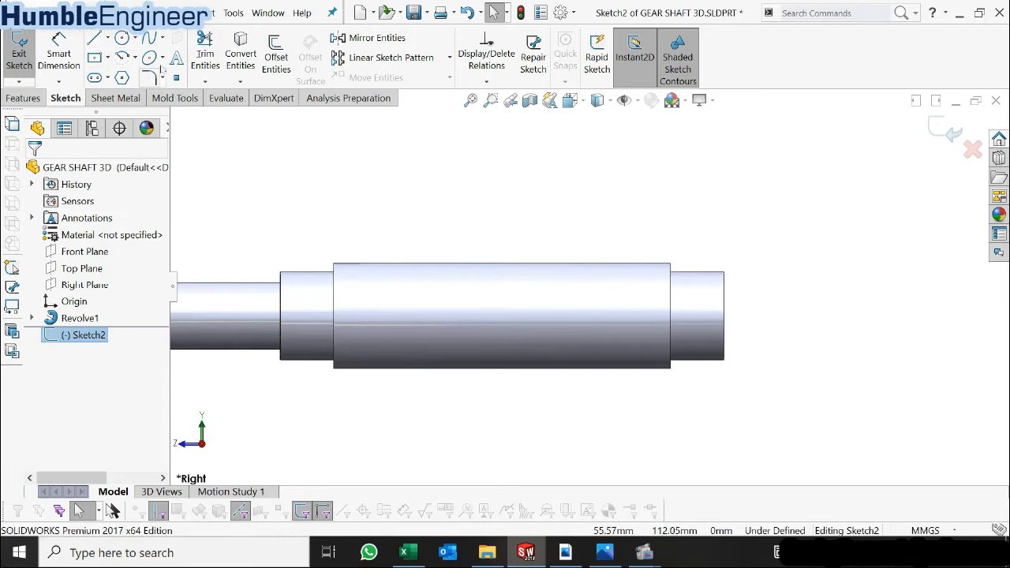
pyautogui.click(107, 40)
pyautogui.click(111, 75)
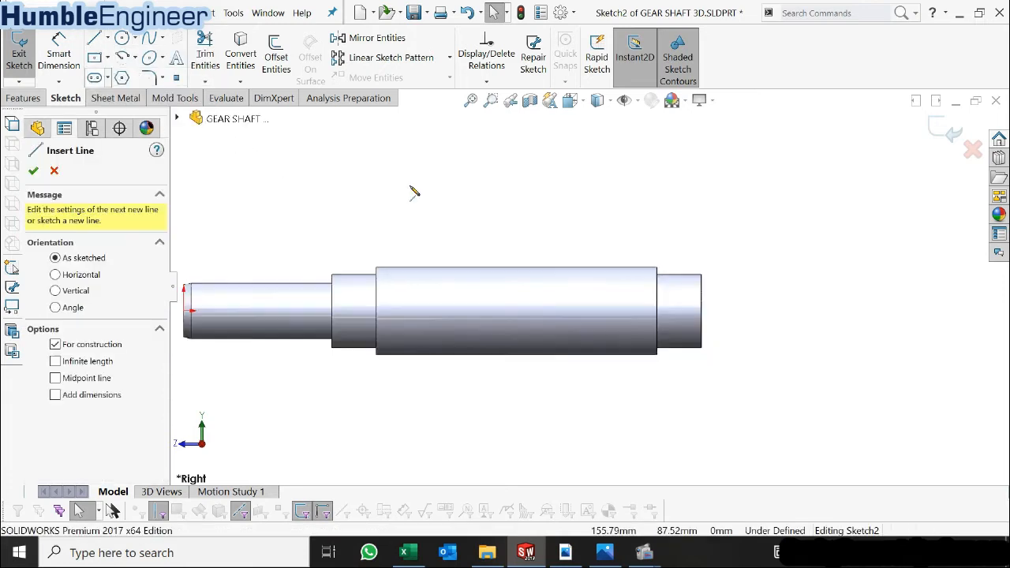
pyautogui.click(186, 310)
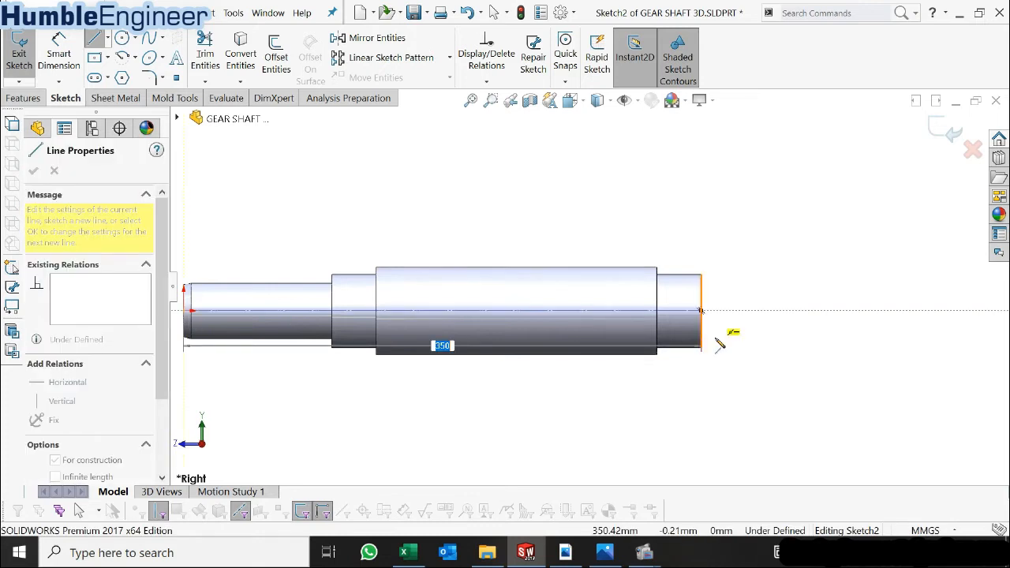
pyautogui.click(700, 311)
pyautogui.press('Escape')
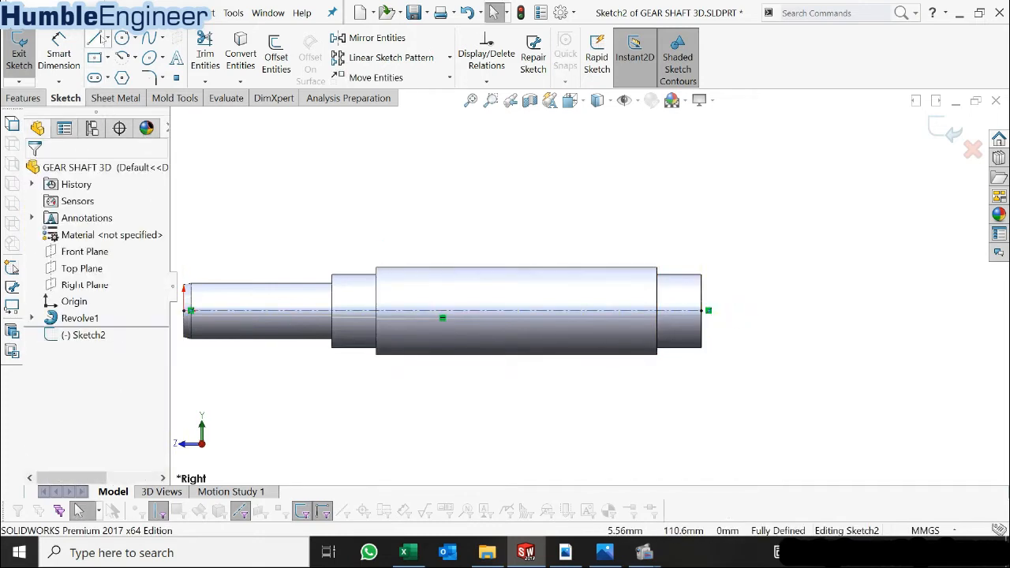
# - Sketch a closed rectangle about 3.9 mm wide and 5.4 mm deep into the upper edge of the short intermediate step
pyautogui.click(95, 37)
pyautogui.scroll(-4, 354, 285)
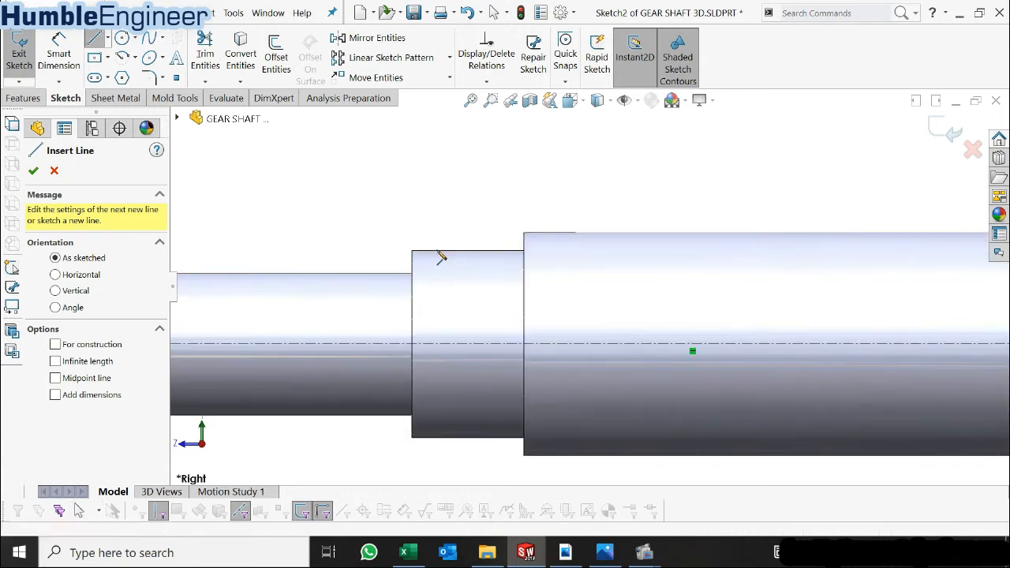
pyautogui.click(430, 251)
pyautogui.click(431, 270)
pyautogui.click(446, 271)
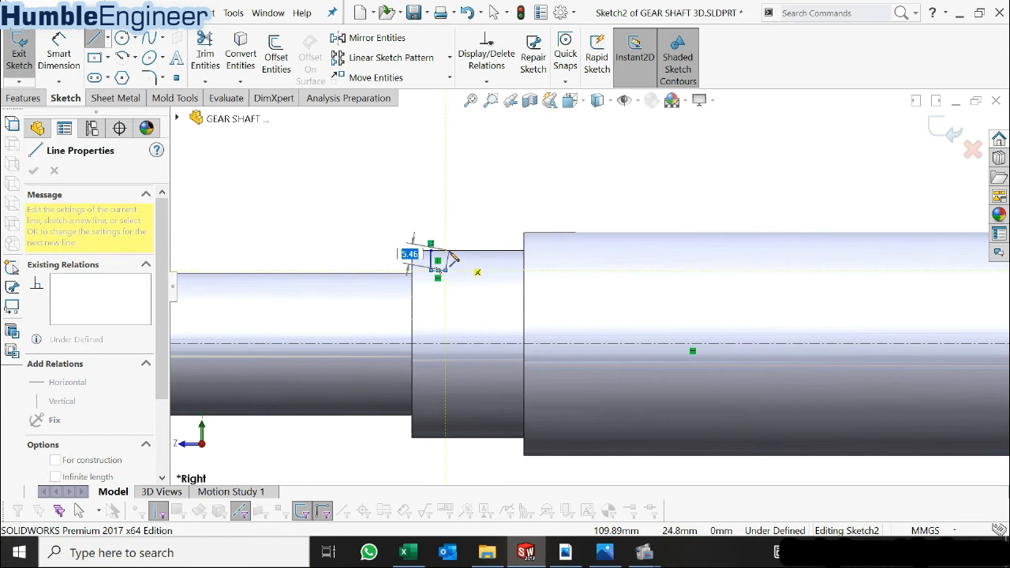
pyautogui.click(445, 251)
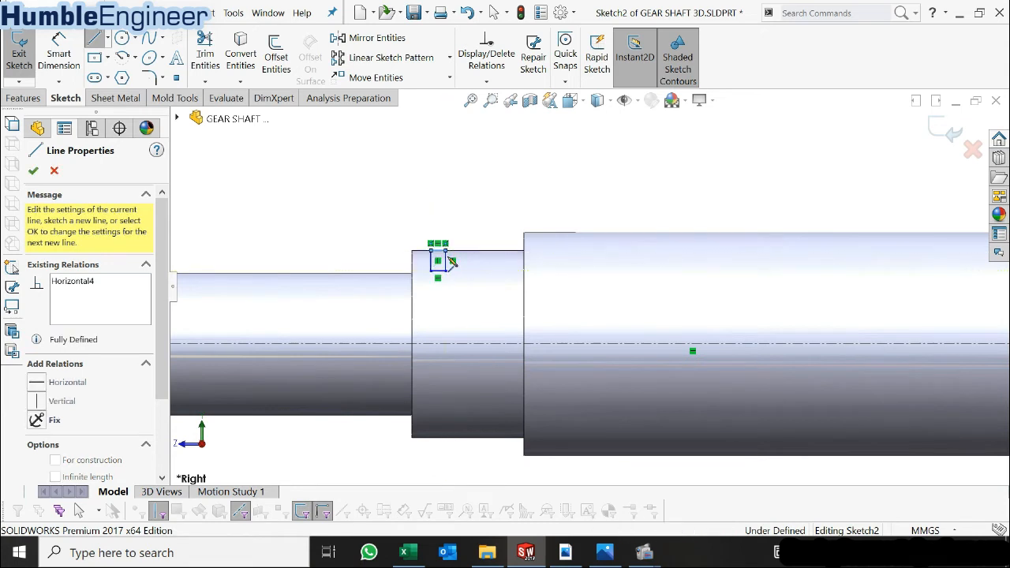
pyautogui.scroll(4, 444, 264)
pyautogui.press('Escape')
# - Sketch a second closed rectangle about 5.4 mm deep into the upper edge of the far end section
pyautogui.scroll(-3, 884, 254)
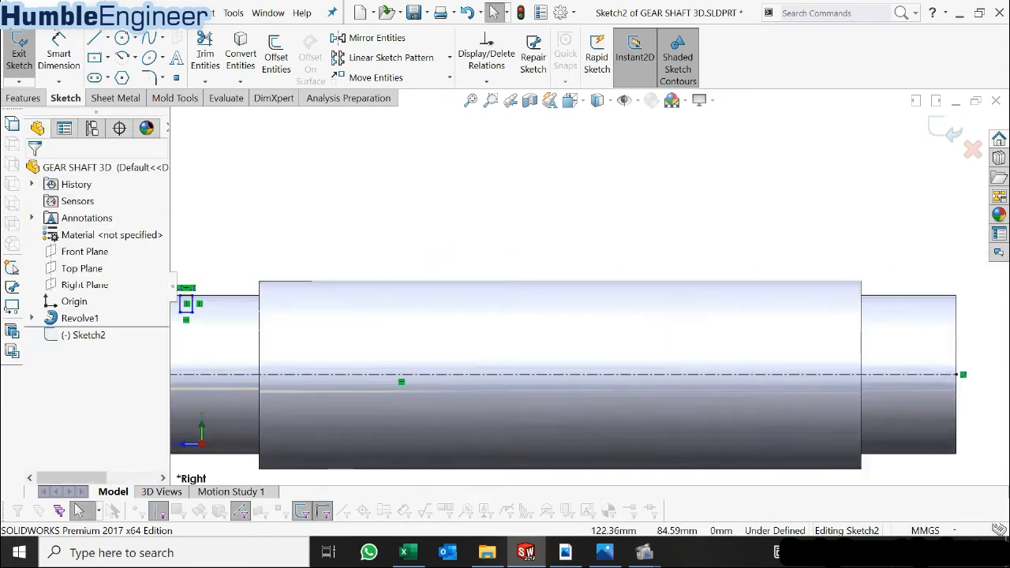
pyautogui.press('l')
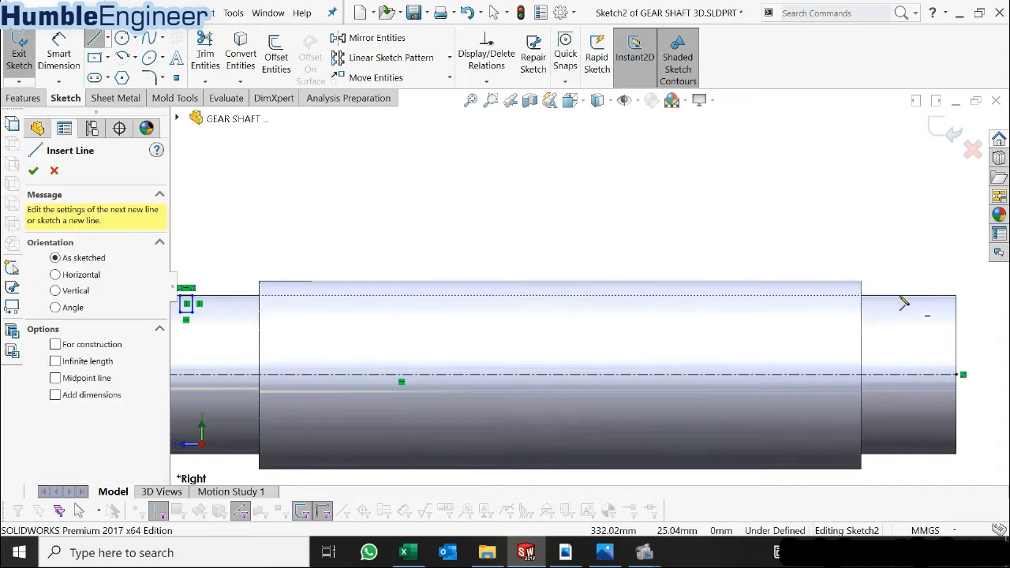
pyautogui.click(893, 297)
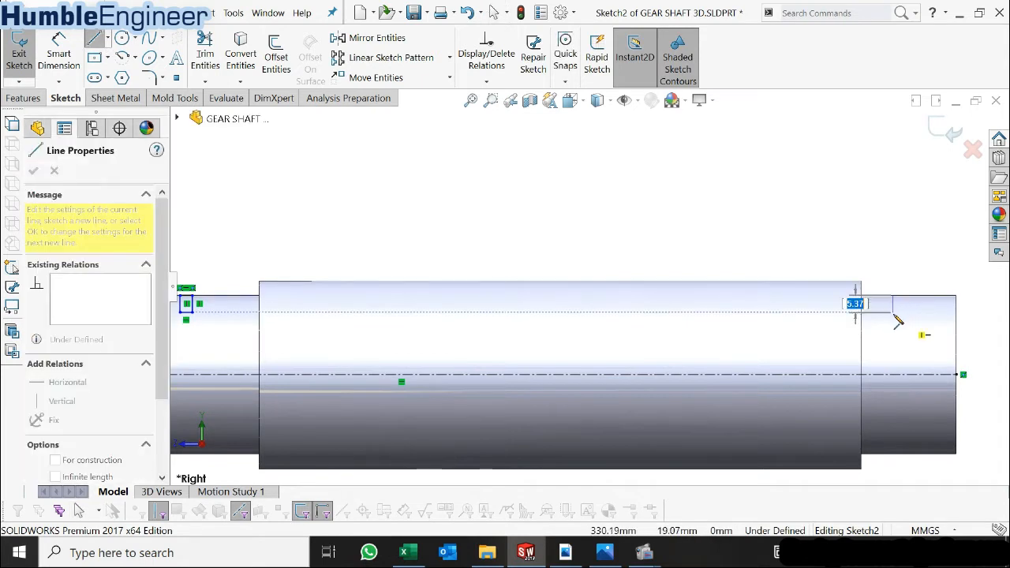
pyautogui.click(905, 313)
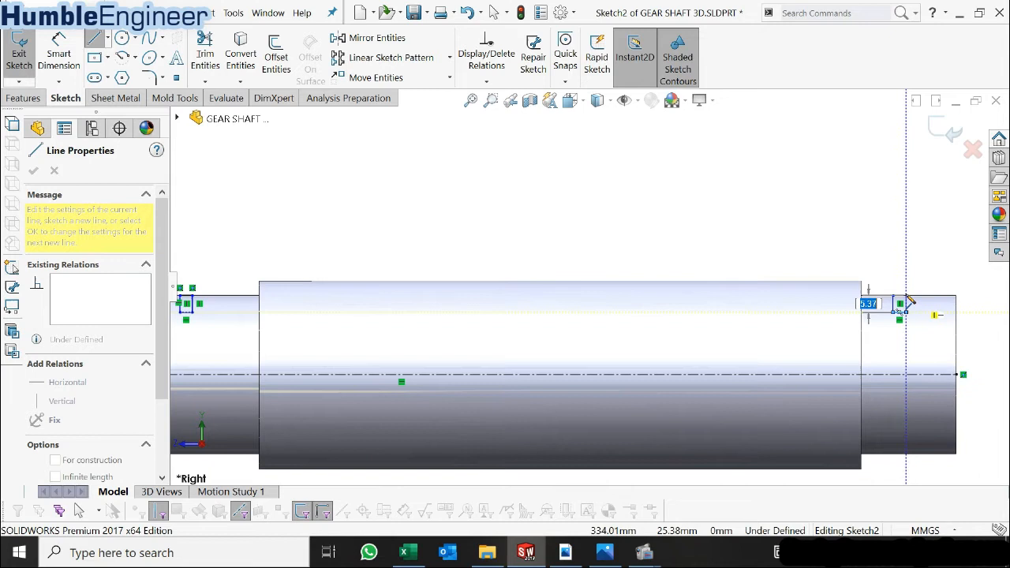
pyautogui.click(906, 296)
pyautogui.click(892, 295)
pyautogui.press('Escape')
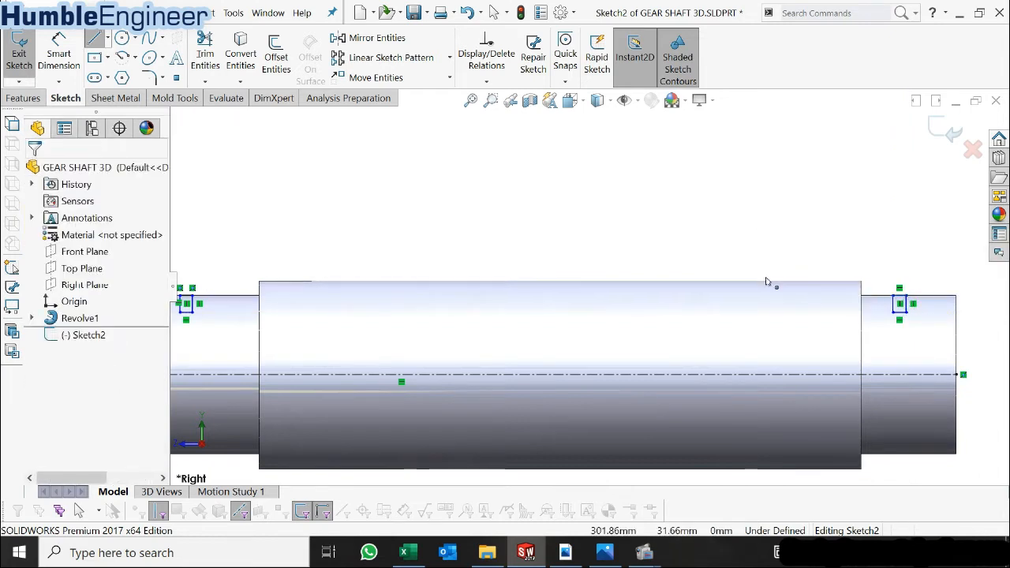
# - Dimension the first rectangle's bottom line about the centerline as a 47 mm groove diameter
pyautogui.scroll(1, 587, 284)
pyautogui.click(59, 54)
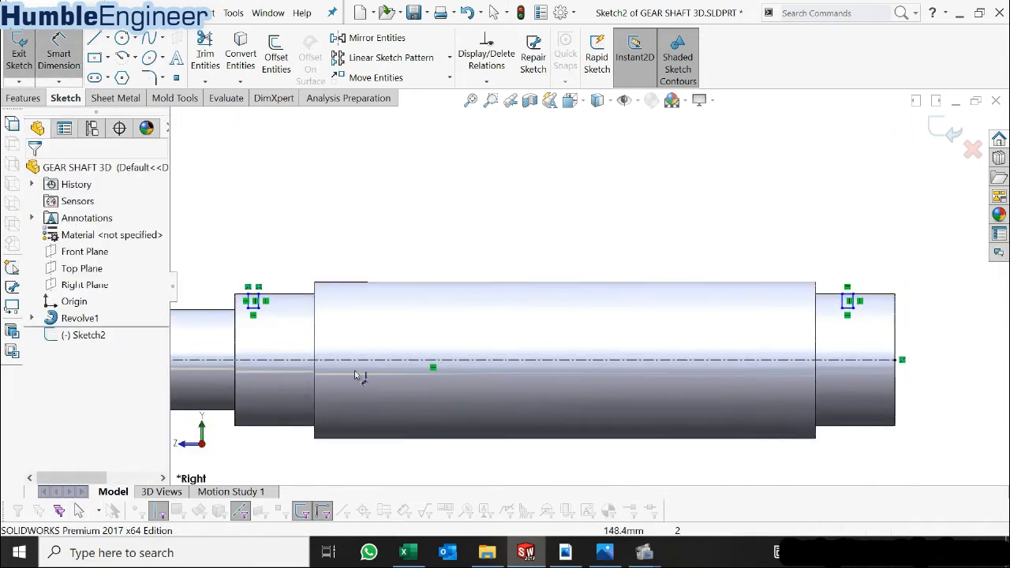
pyautogui.click(254, 309)
pyautogui.click(265, 359)
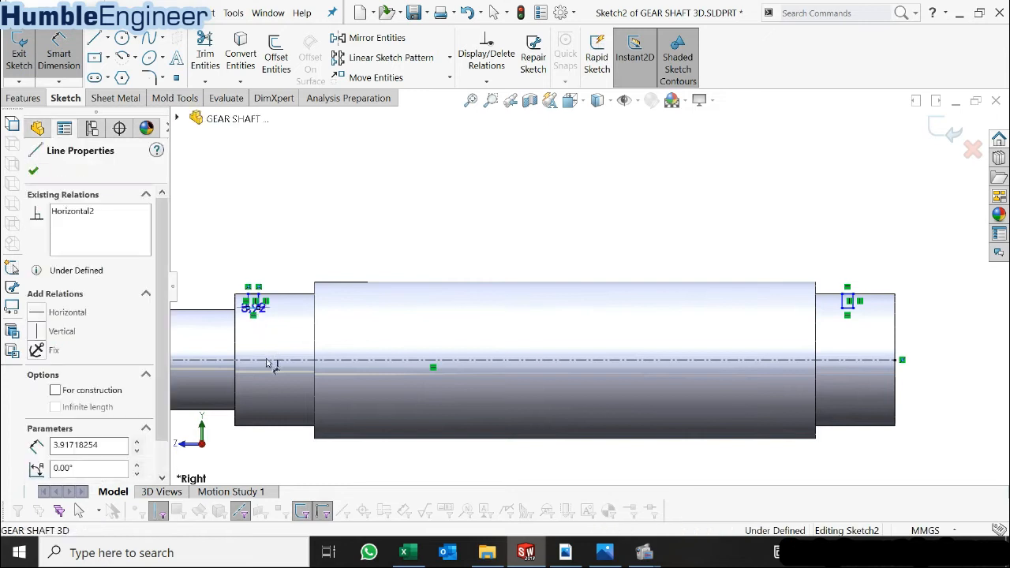
pyautogui.click(478, 382)
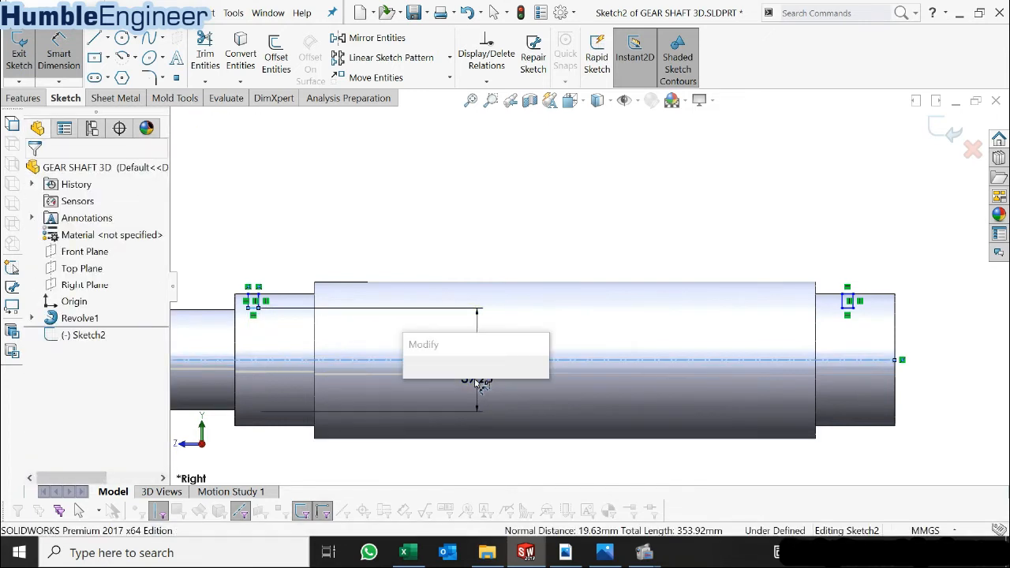
pyautogui.write('47')
pyautogui.press('Return')
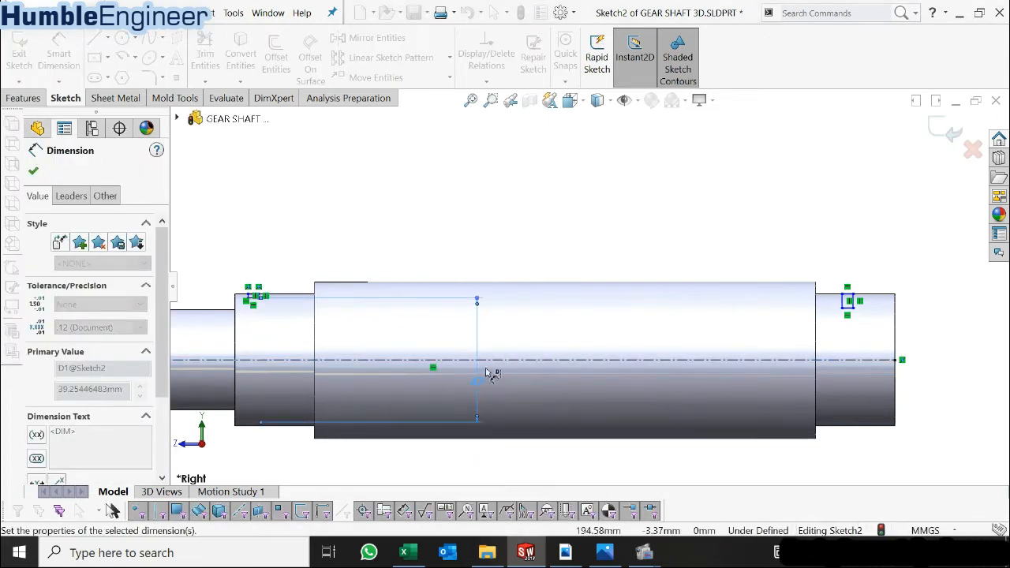
# - Make the bottom lines of the two groove rectangles collinear
pyautogui.scroll(-1, 384, 352)
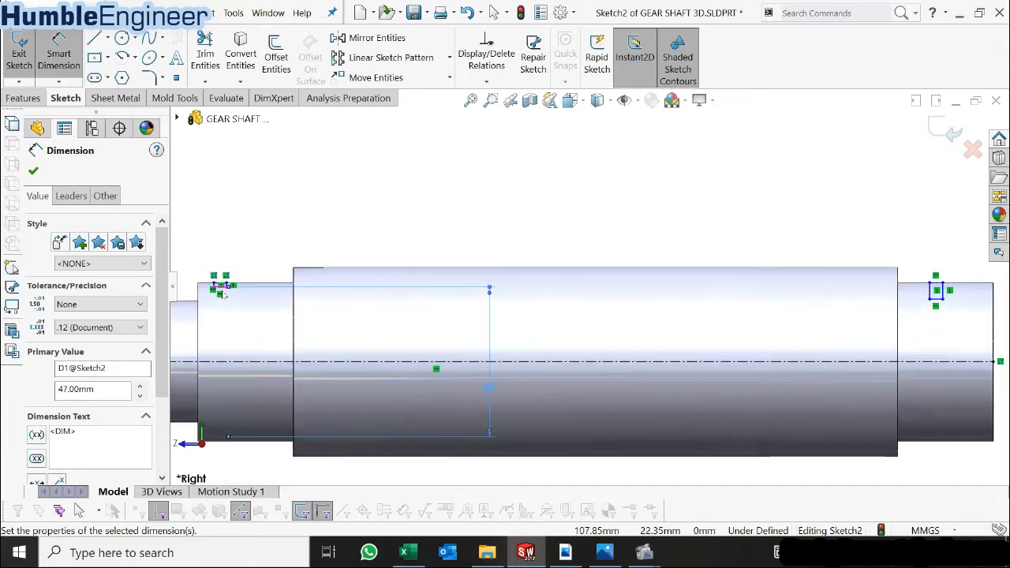
pyautogui.press('Escape')
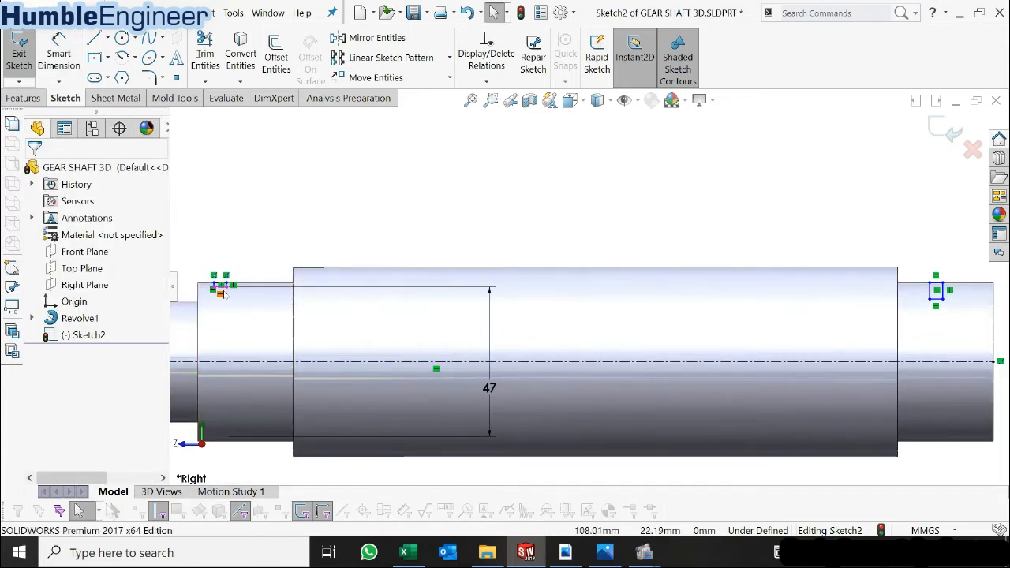
pyautogui.click(221, 285)
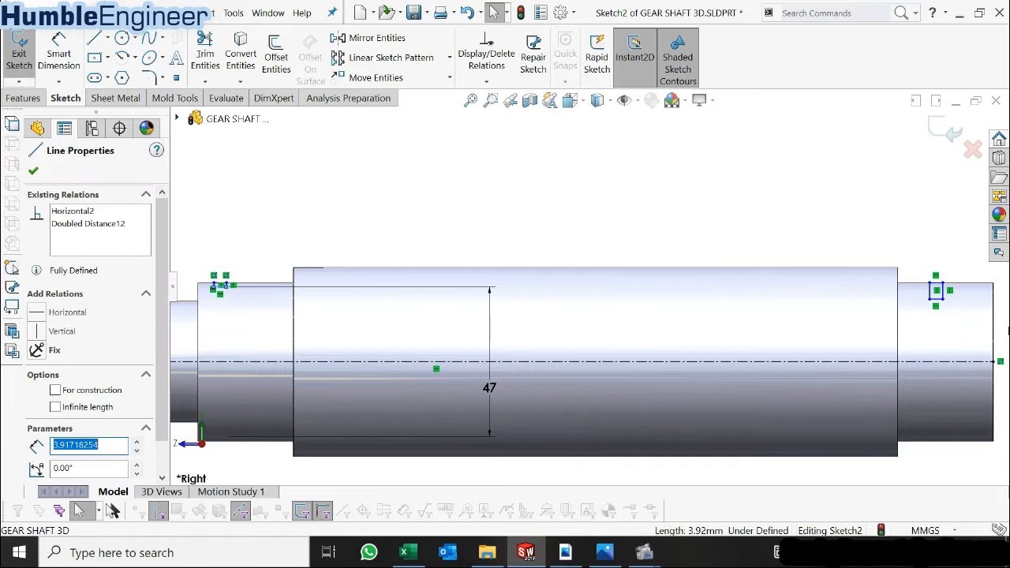
pyautogui.keyDown('ctrl'); pyautogui.click(938, 302); pyautogui.keyUp('ctrl')
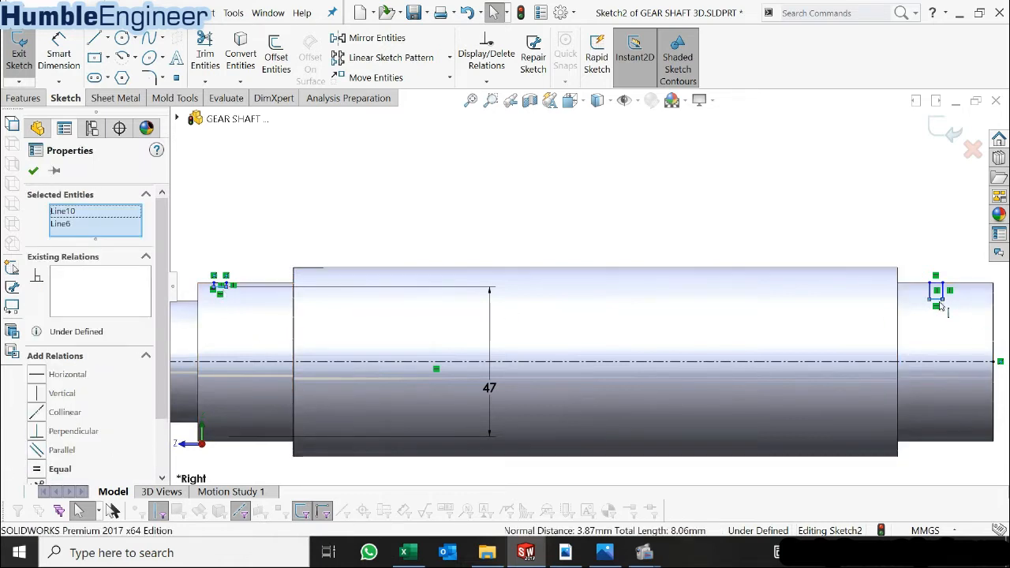
pyautogui.click(42, 418)
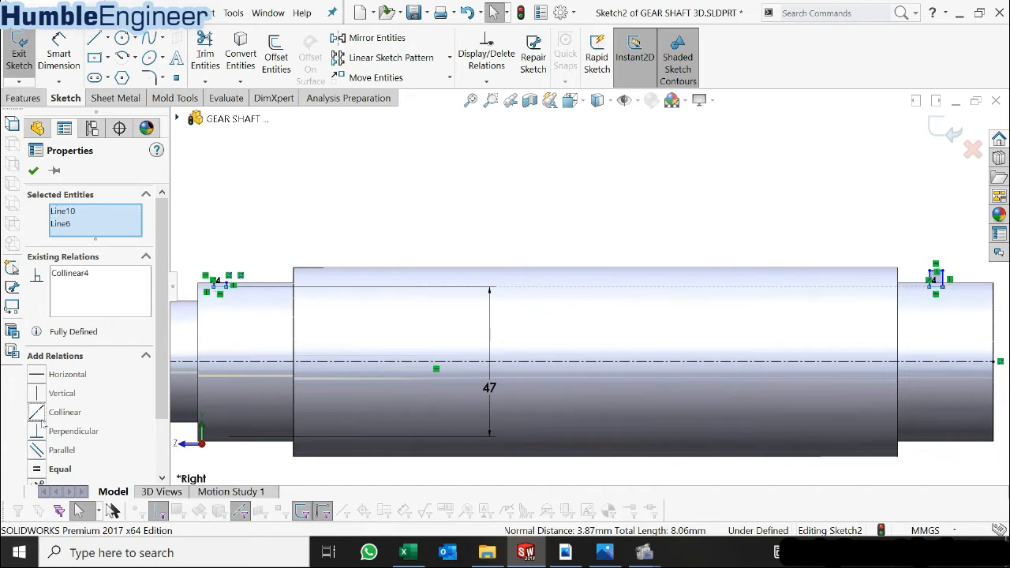
# - Dimension the width of the groove rectangle on the short intermediate step as 2.2 mm
pyautogui.click(60, 54)
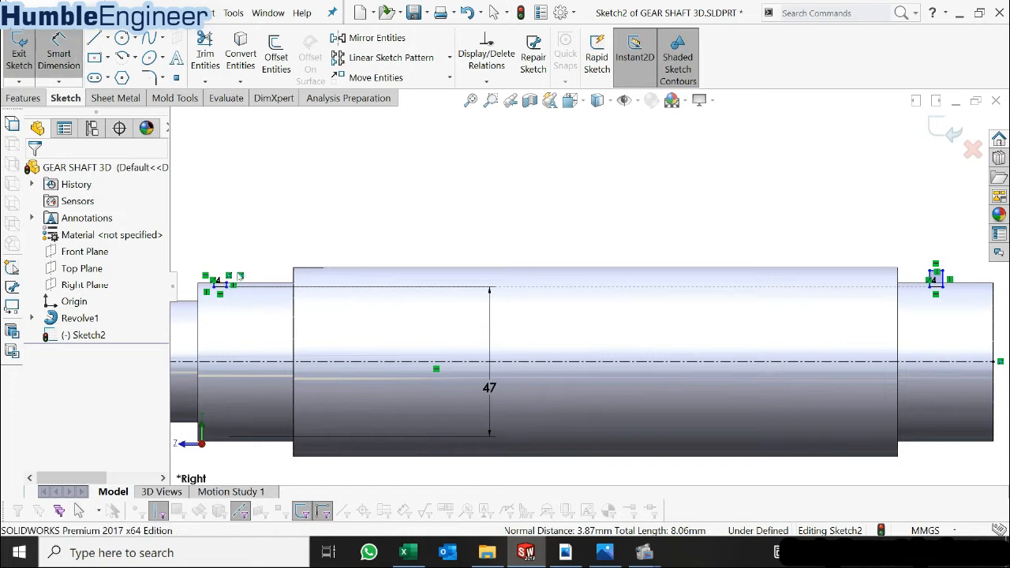
pyautogui.click(227, 292)
pyautogui.click(237, 207)
pyautogui.write('2.2')
pyautogui.press('Return')
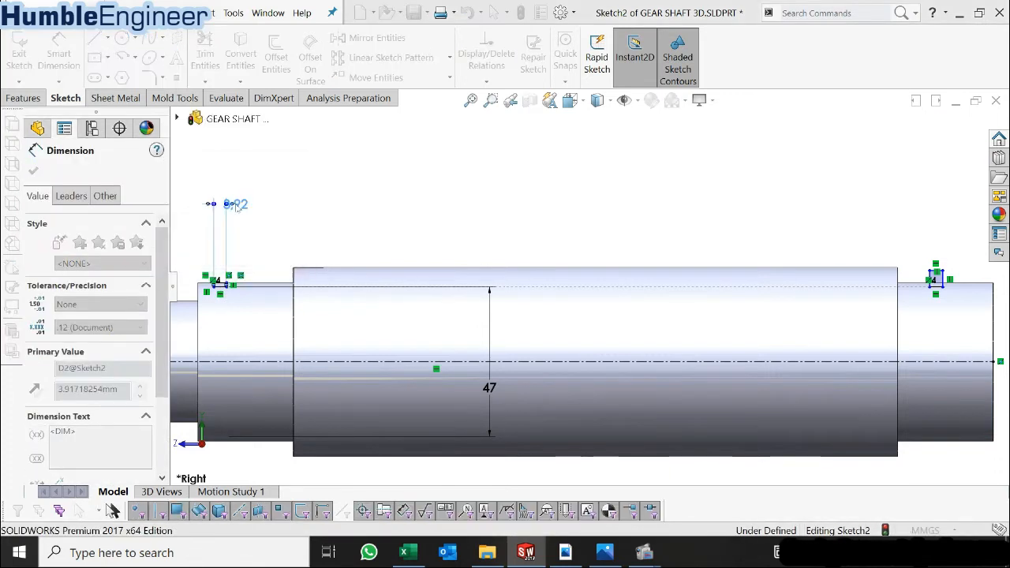
# - Dimension the distance from the first groove rectangle's near side to the adjacent shoulder of the large middle section as 20 mm
pyautogui.scroll(2, 256, 256)
pyautogui.scroll(-2, 351, 317)
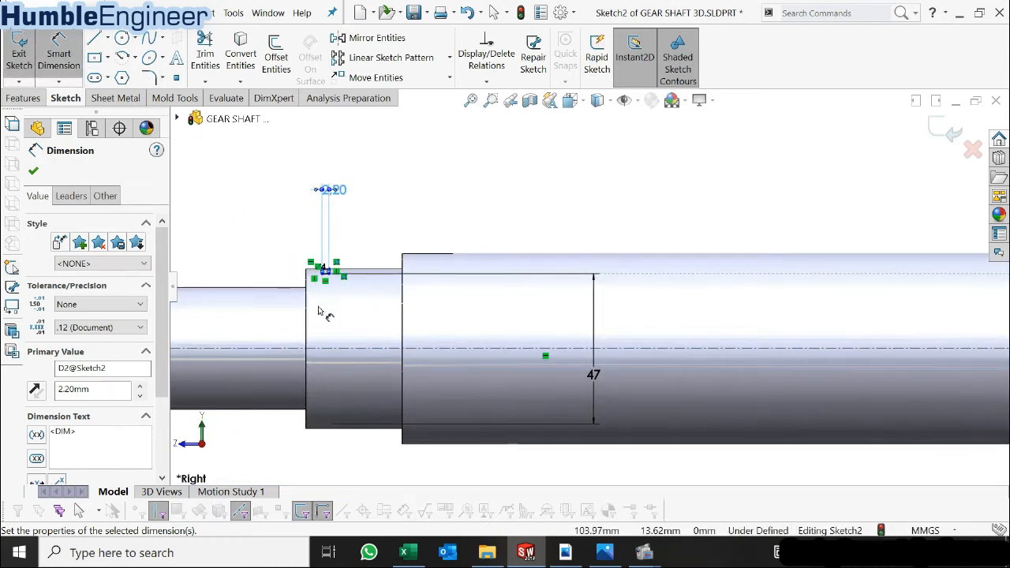
pyautogui.scroll(-2, 332, 304)
pyautogui.click(381, 299)
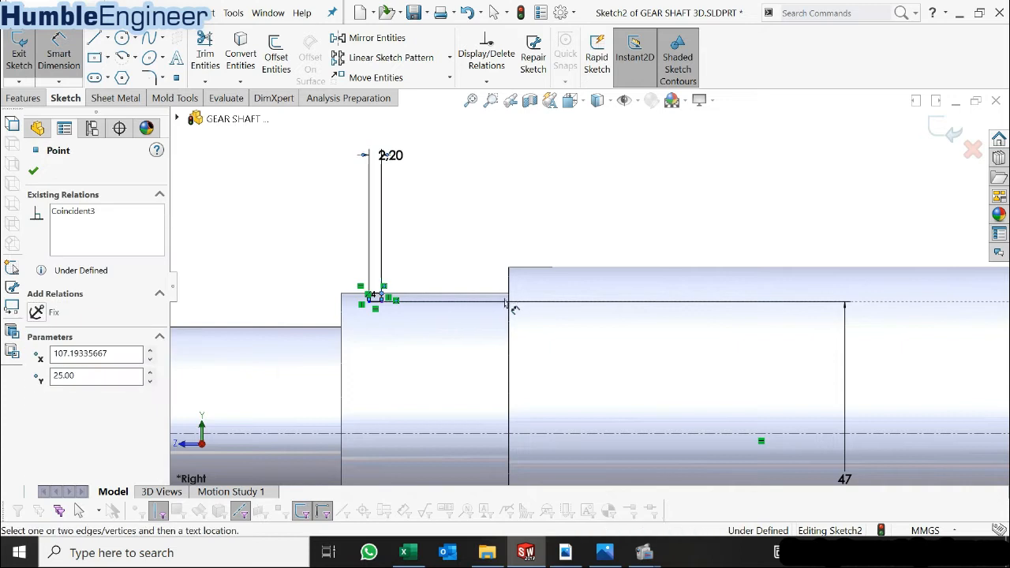
pyautogui.click(512, 298)
pyautogui.click(459, 183)
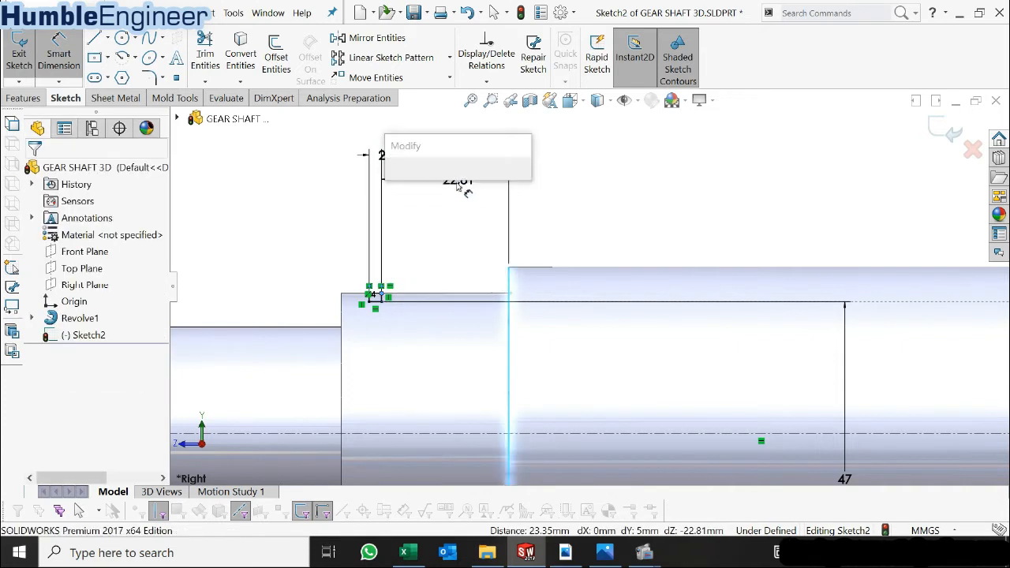
pyautogui.write('20')
pyautogui.press('Return')
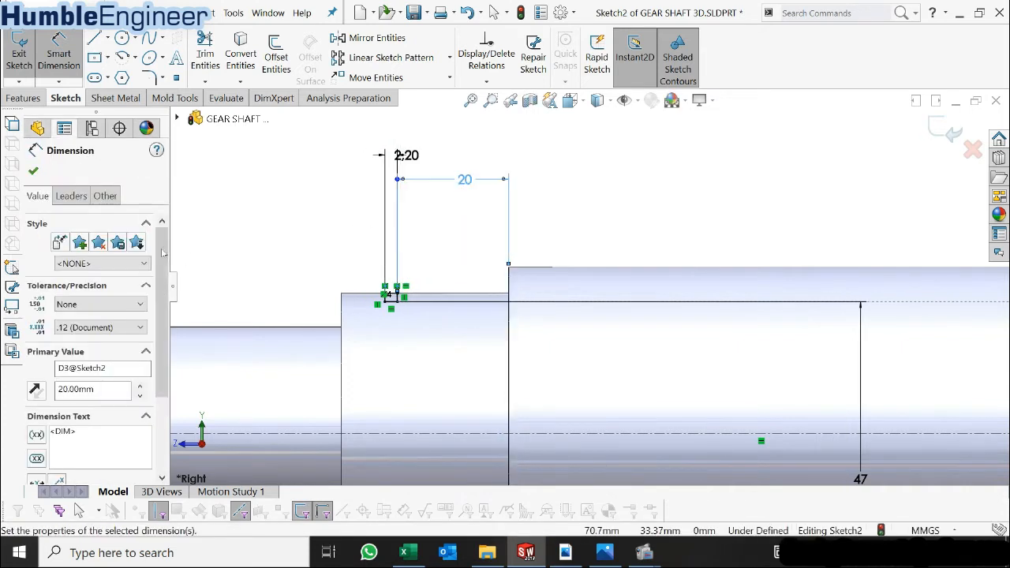
# - Dimension the distance from the large section's far shoulder to the near side of the far end's groove rectangle as 20 mm
pyautogui.scroll(1, 365, 274)
pyautogui.scroll(4, 450, 266)
pyautogui.scroll(-5, 789, 299)
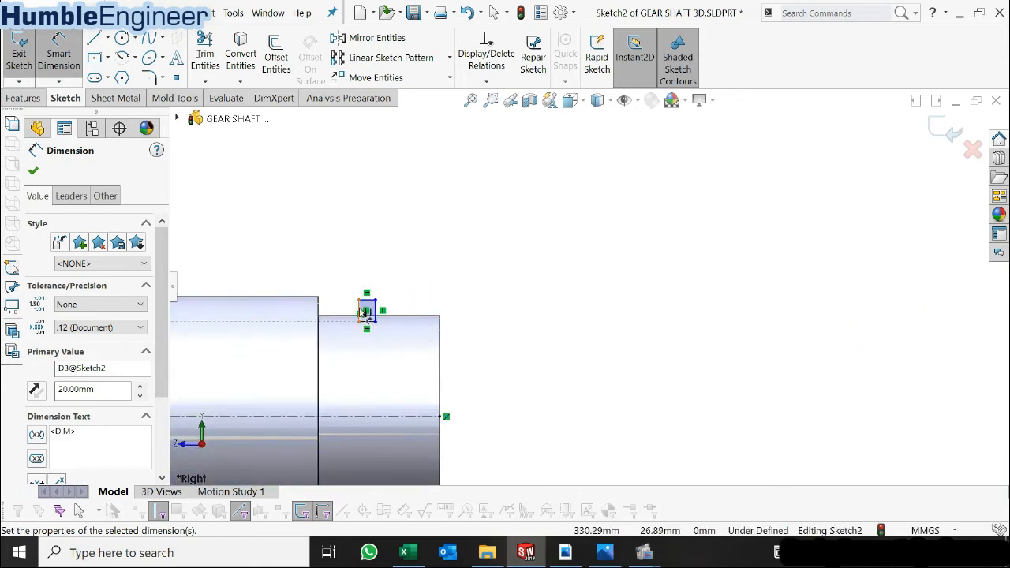
pyautogui.click(320, 309)
pyautogui.click(329, 292)
pyautogui.click(345, 209)
pyautogui.press('Return')
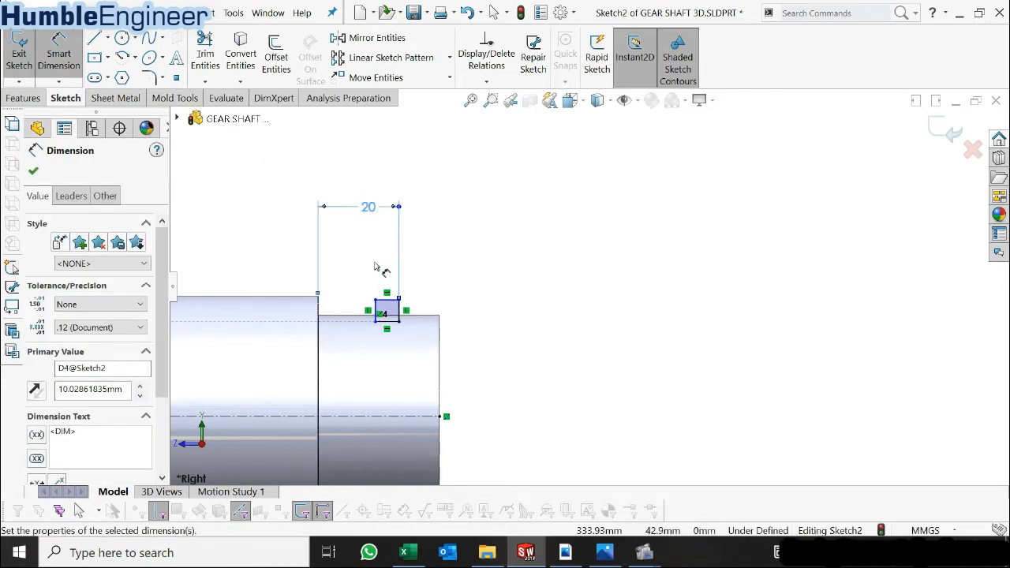
pyautogui.click(387, 321)
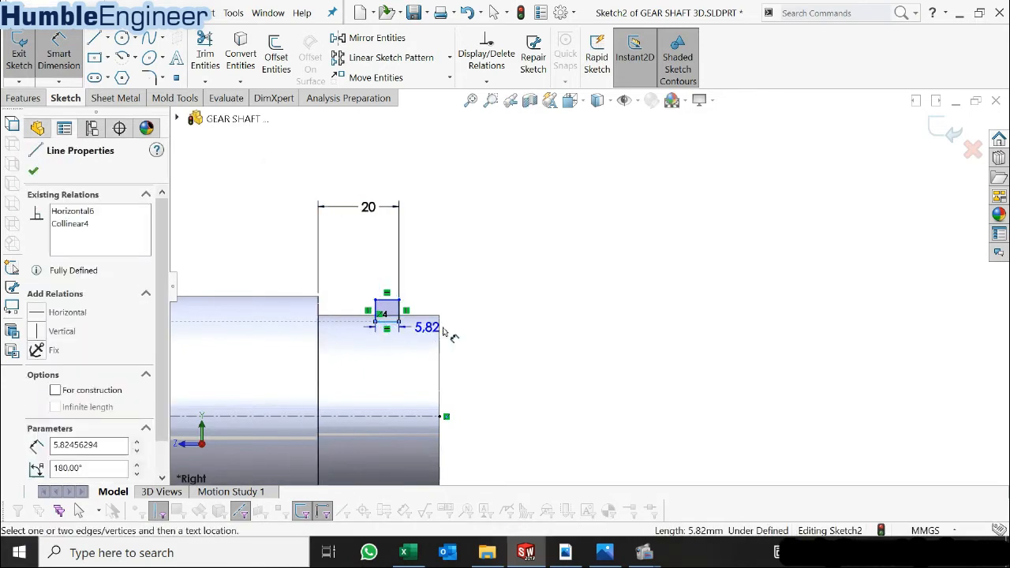
pyautogui.press('Escape')
pyautogui.click(375, 322)
pyautogui.press('Escape')
pyautogui.press('Escape')
# - Flip the far-end groove rectangle to the outer side of its 20 mm dimension and dimension its width as 2.2 mm
pyautogui.moveTo(375, 322)
pyautogui.mouseDown()
pyautogui.moveTo(426, 323)
pyautogui.moveTo(417, 322)
pyautogui.mouseUp()
pyautogui.click(58, 54)
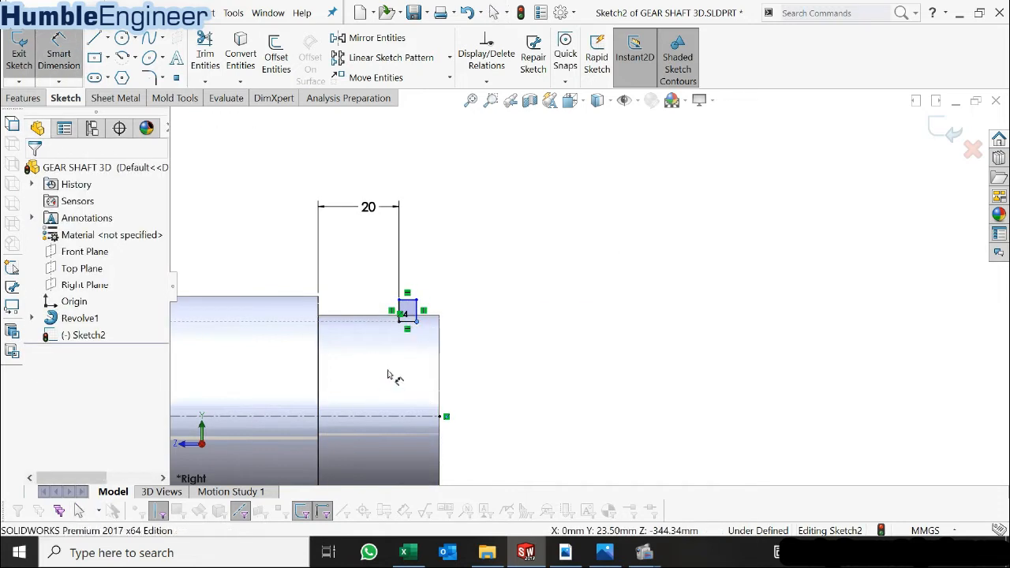
pyautogui.click(407, 327)
pyautogui.click(474, 353)
pyautogui.write('2.2')
pyautogui.press('Return')
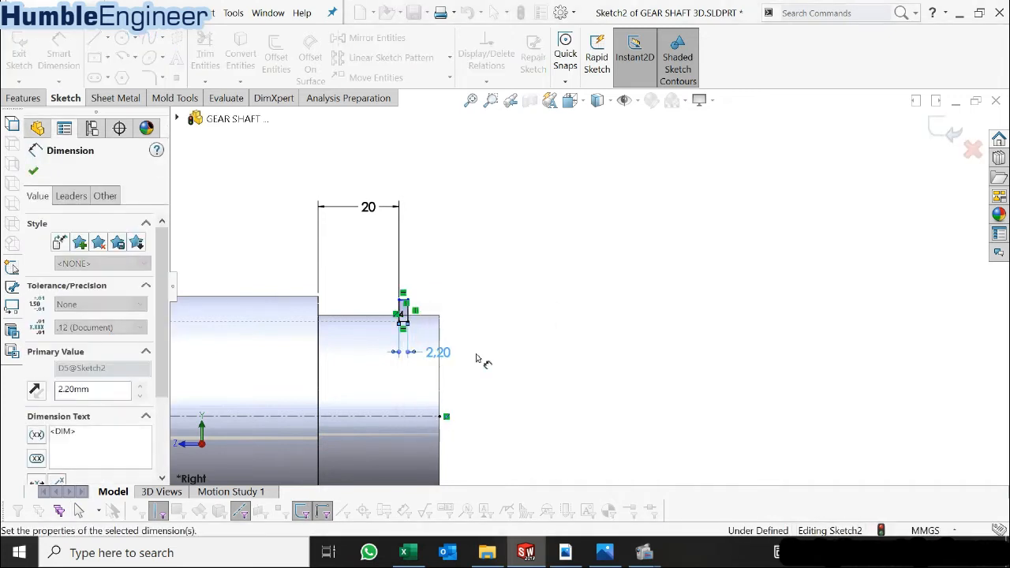
pyautogui.press('Escape')
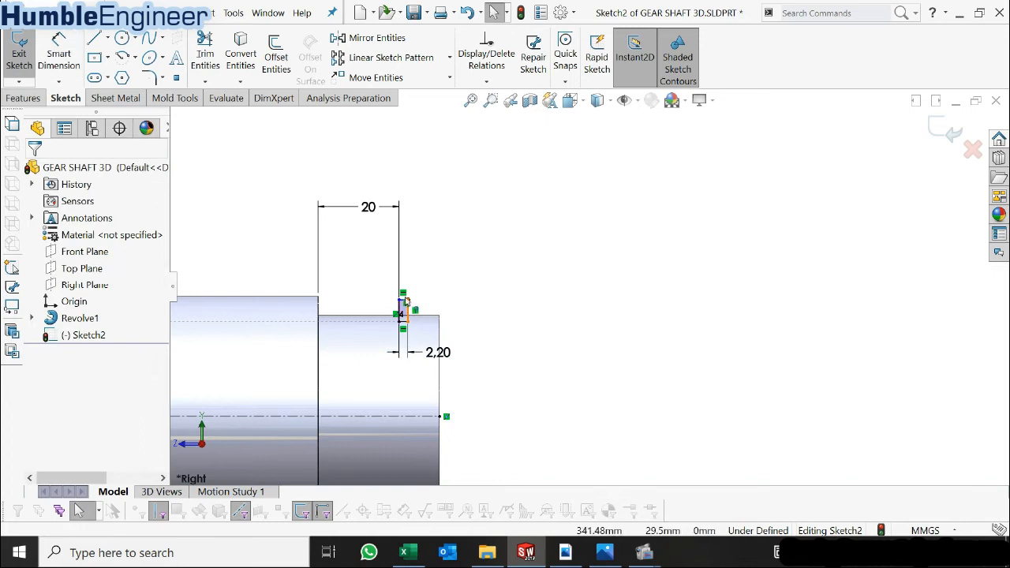
# - Make the top lines of the two groove rectangles collinear
pyautogui.click(403, 301)
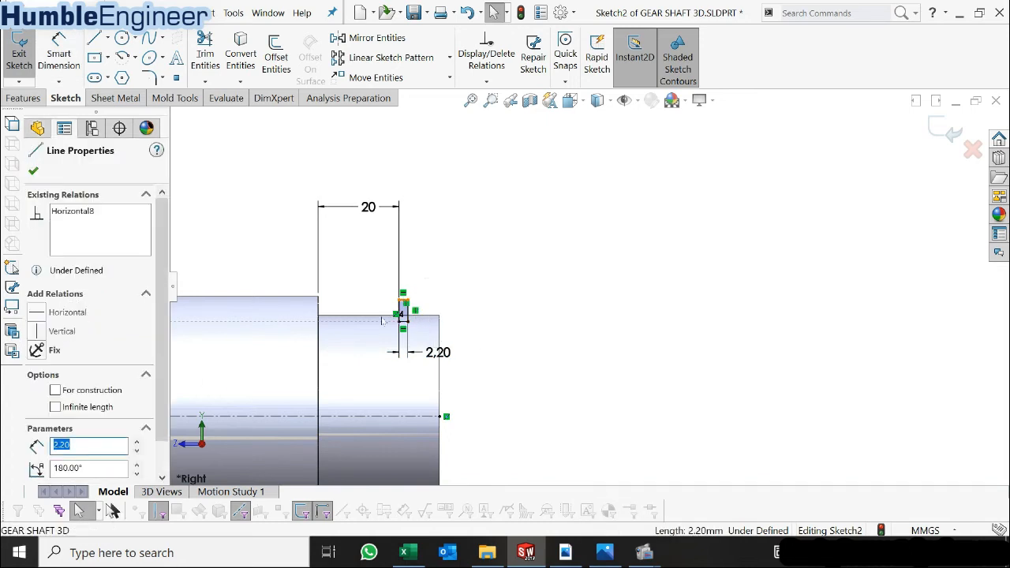
pyautogui.scroll(8, 357, 313)
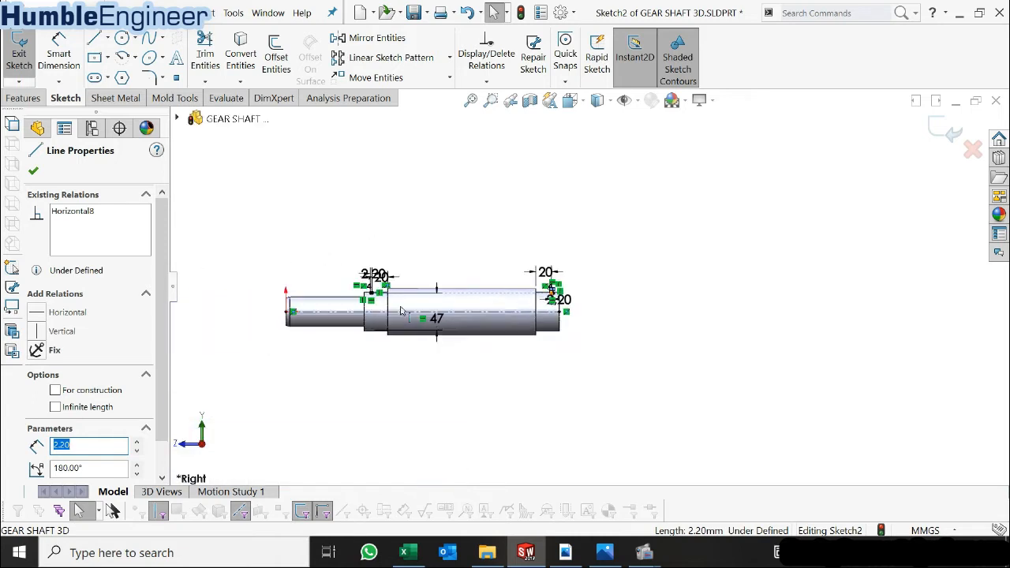
pyautogui.scroll(-9, 371, 299)
pyautogui.scroll(-2, 418, 280)
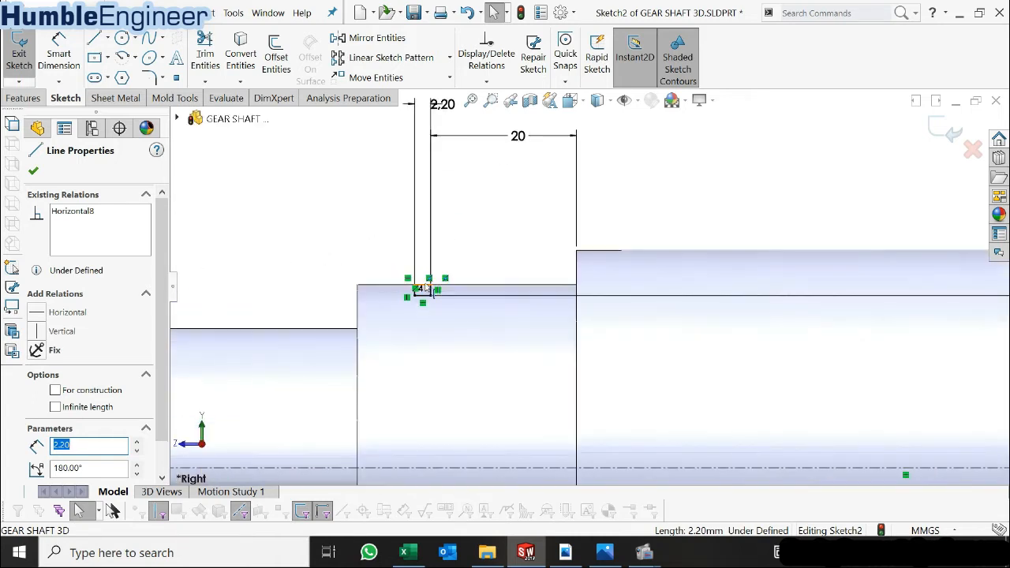
pyautogui.keyDown('ctrl'); pyautogui.click(418, 287); pyautogui.keyUp('ctrl')
pyautogui.scroll(5, 513, 308)
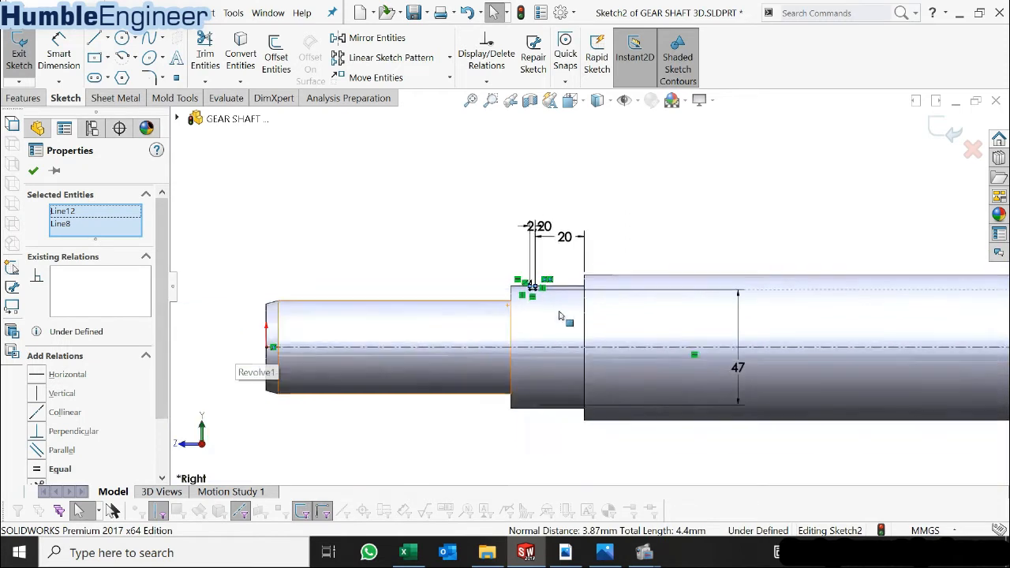
pyautogui.scroll(5, 558, 315)
pyautogui.scroll(-3, 729, 282)
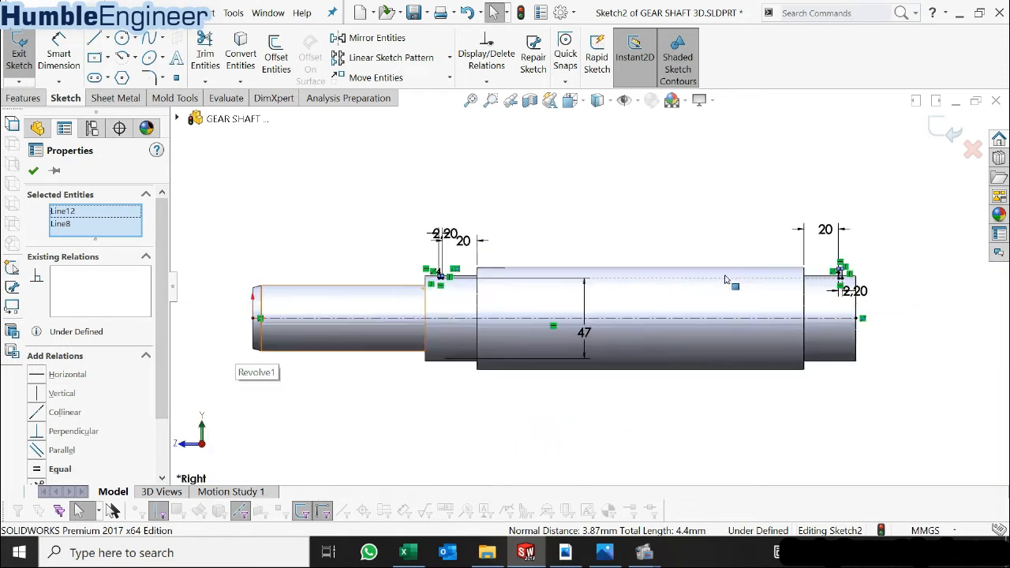
pyautogui.click(40, 414)
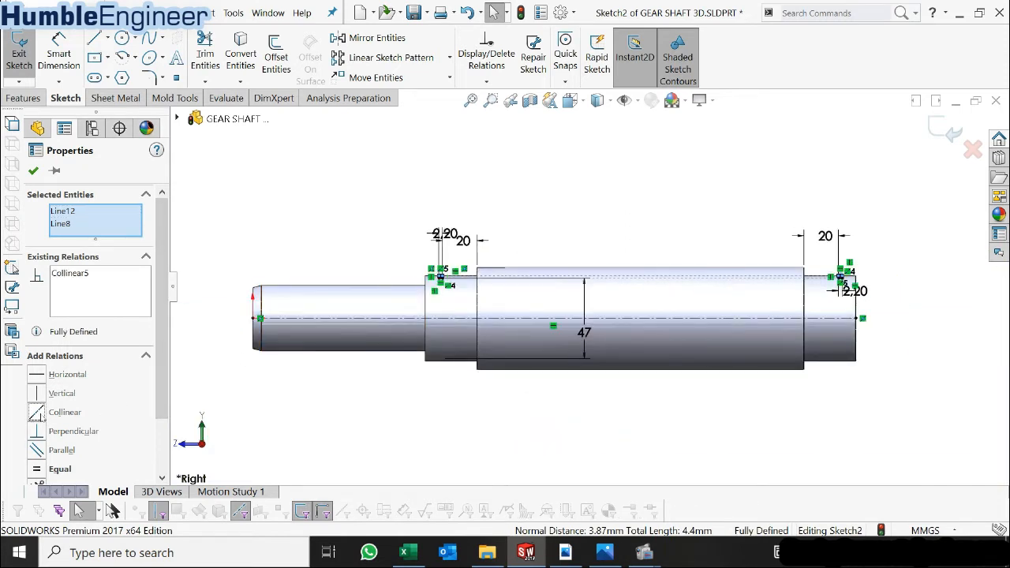
pyautogui.click(895, 424)
# - Cut both grooves with a 360° Revolved Cut of the two rectangles about the shaft's centerline
pyautogui.scroll(-1, 860, 300)
pyautogui.click(22, 98)
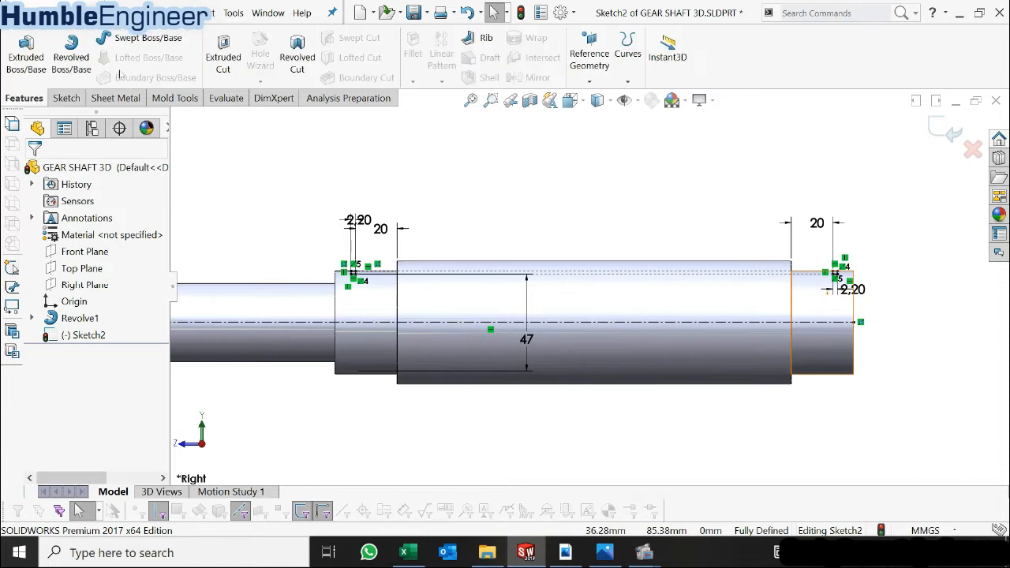
pyautogui.click(221, 62)
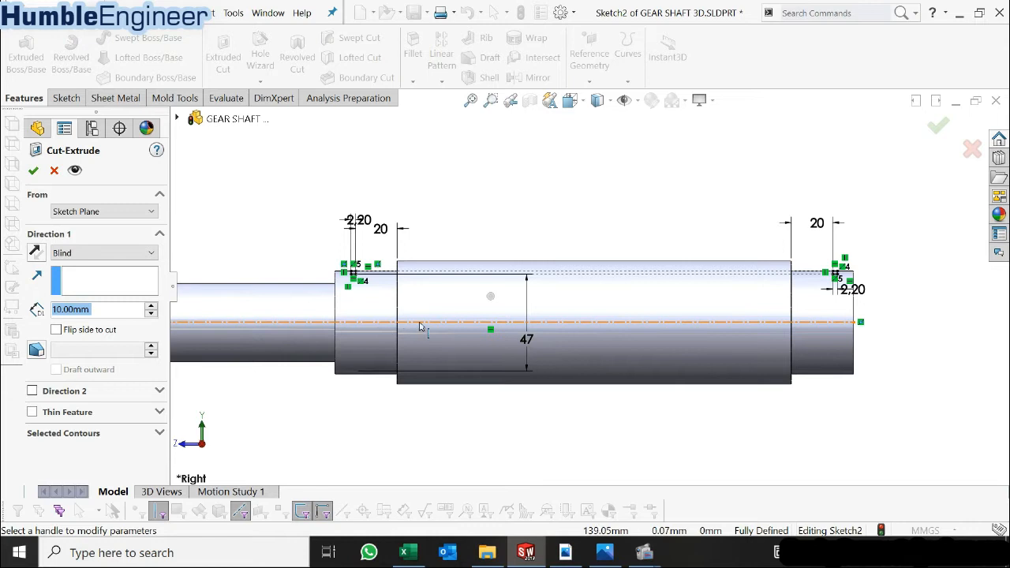
pyautogui.press('Escape')
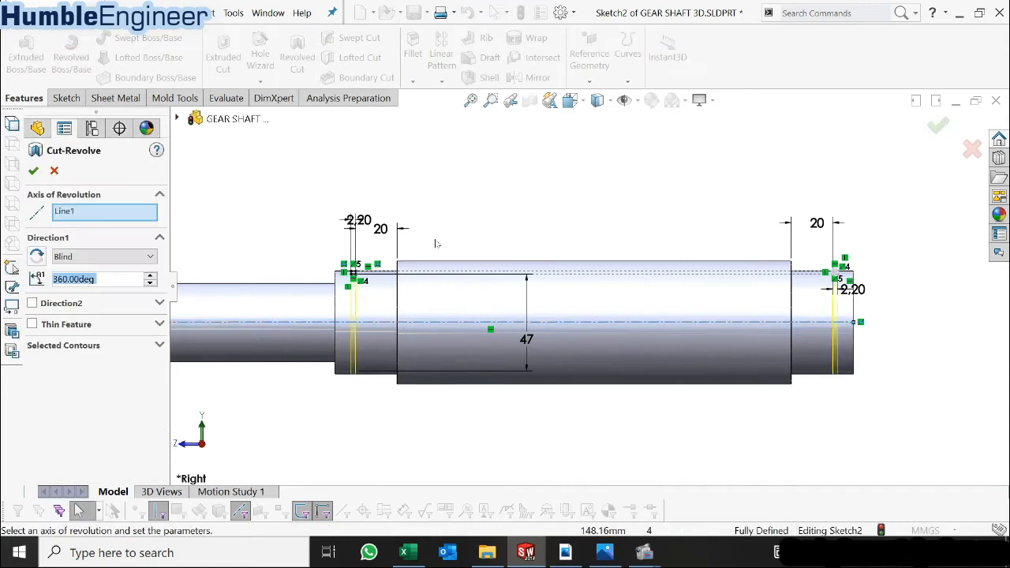
pyautogui.moveTo(541, 385); pyautogui.dragTo(545, 401, button='middle')
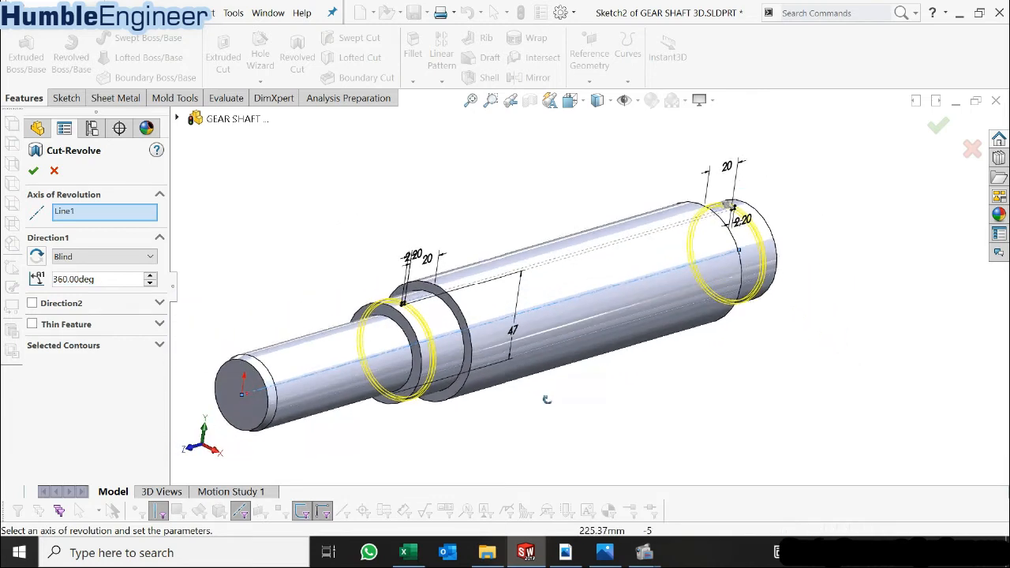
pyautogui.click(33, 172)
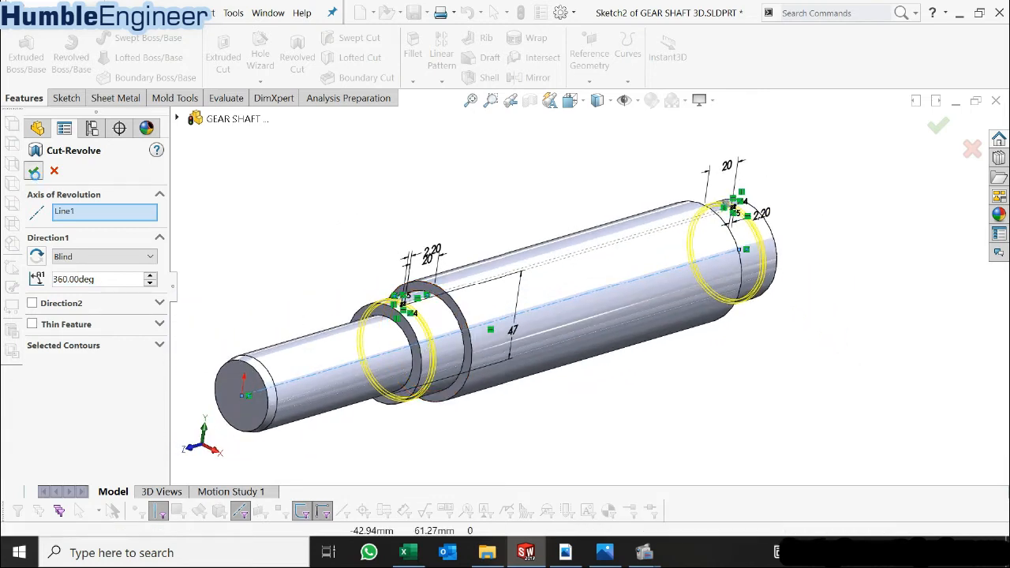
pyautogui.moveTo(638, 401)
pyautogui.mouseDown(button='middle')
pyautogui.moveTo(614, 383)
pyautogui.moveTo(640, 403)
pyautogui.mouseUp(button='middle')
pyautogui.scroll(4, 528, 337)
pyautogui.scroll(2, 527, 335)
pyautogui.scroll(-2, 545, 328)
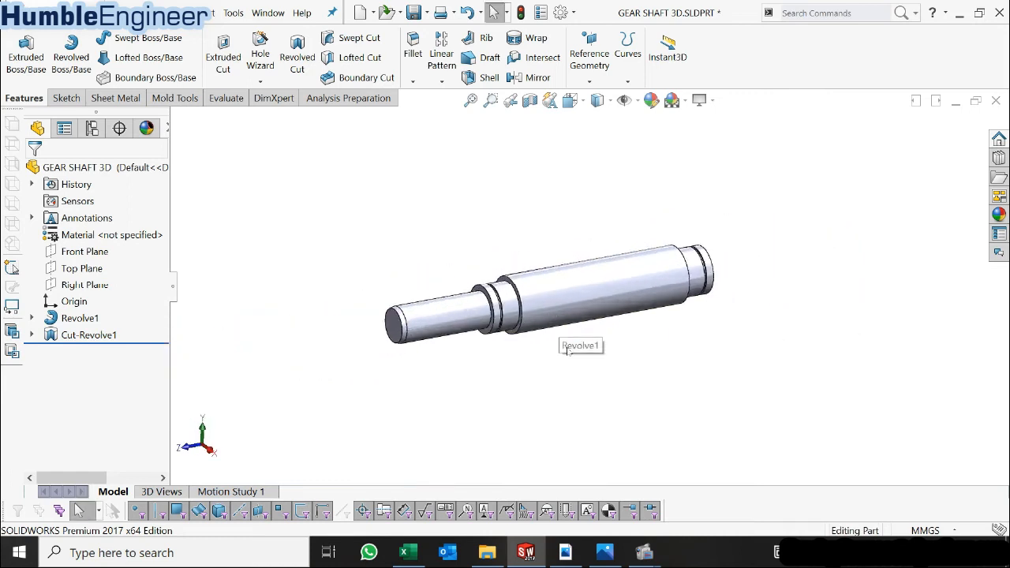
# - Check the chamfer callouts in Gear.PDF and chamfer the intermediate step's outer edge, the large section's far edge and the shaft's far end 2 mm × 45°
pyautogui.click(576, 558)
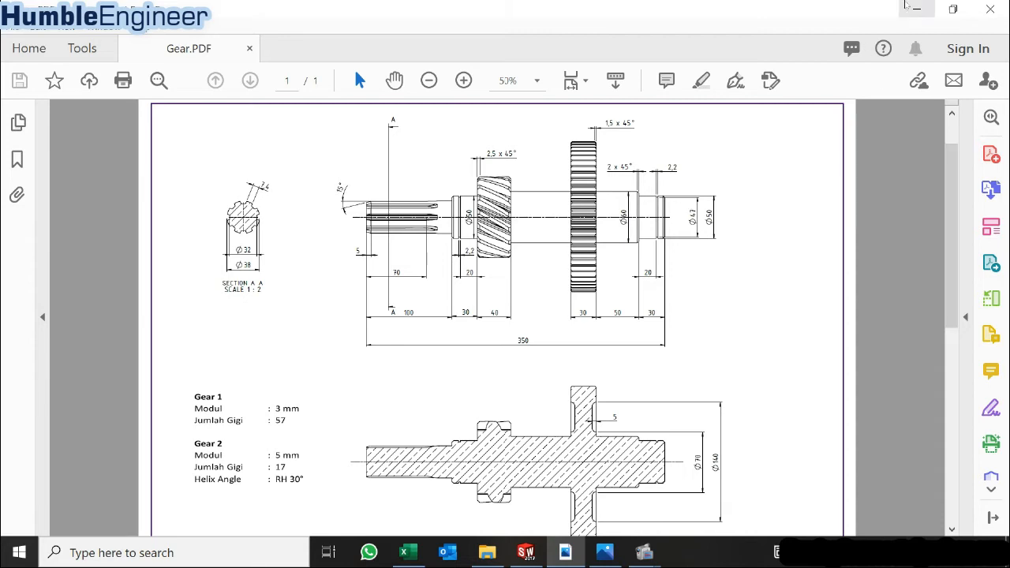
pyautogui.click(916, 8)
pyautogui.scroll(-2, 502, 273)
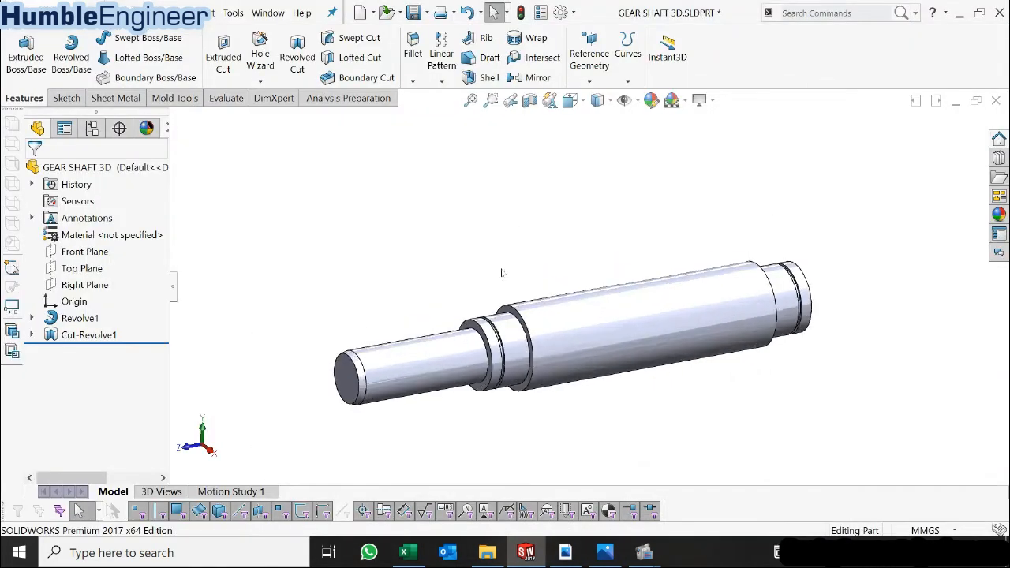
pyautogui.click(489, 340)
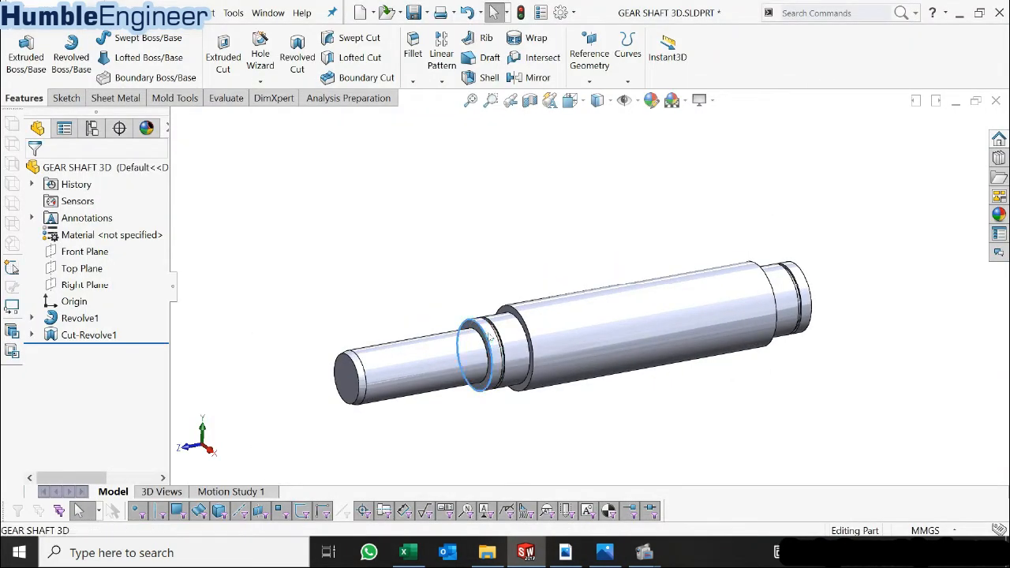
pyautogui.keyDown('ctrl'); pyautogui.click(772, 289); pyautogui.keyUp('ctrl')
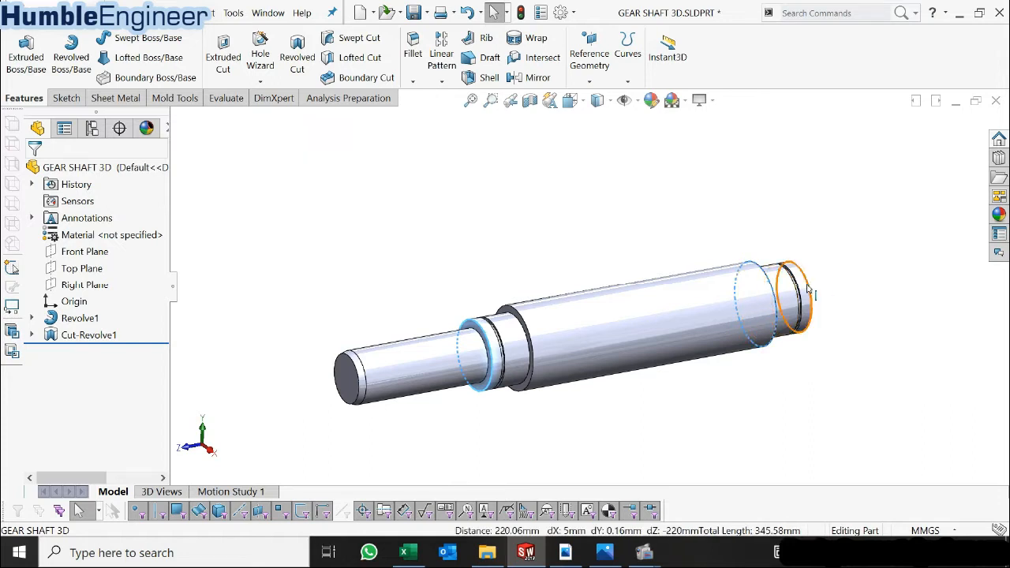
pyautogui.keyDown('ctrl'); pyautogui.click(807, 290); pyautogui.keyUp('ctrl')
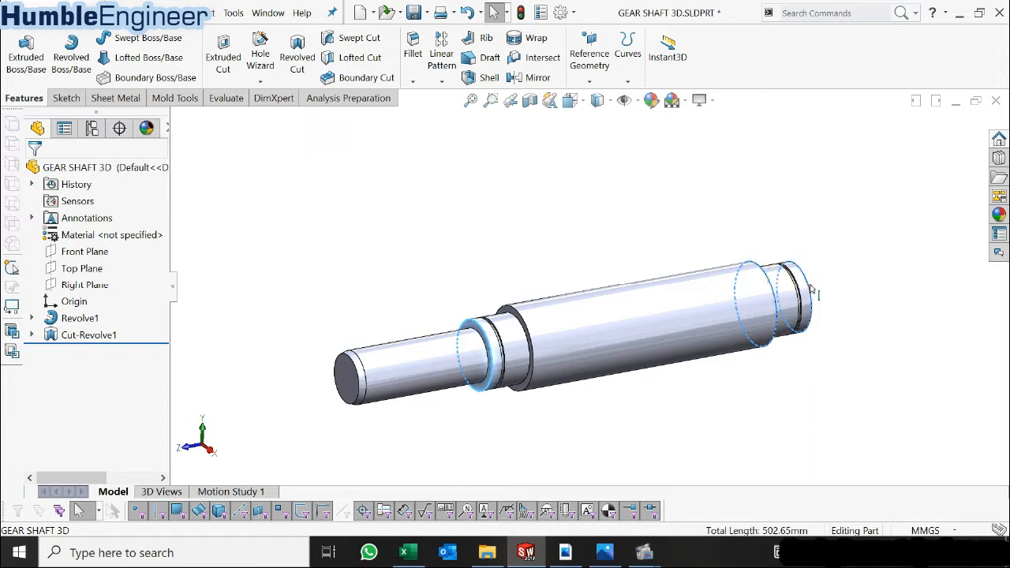
pyautogui.click(411, 82)
pyautogui.click(432, 118)
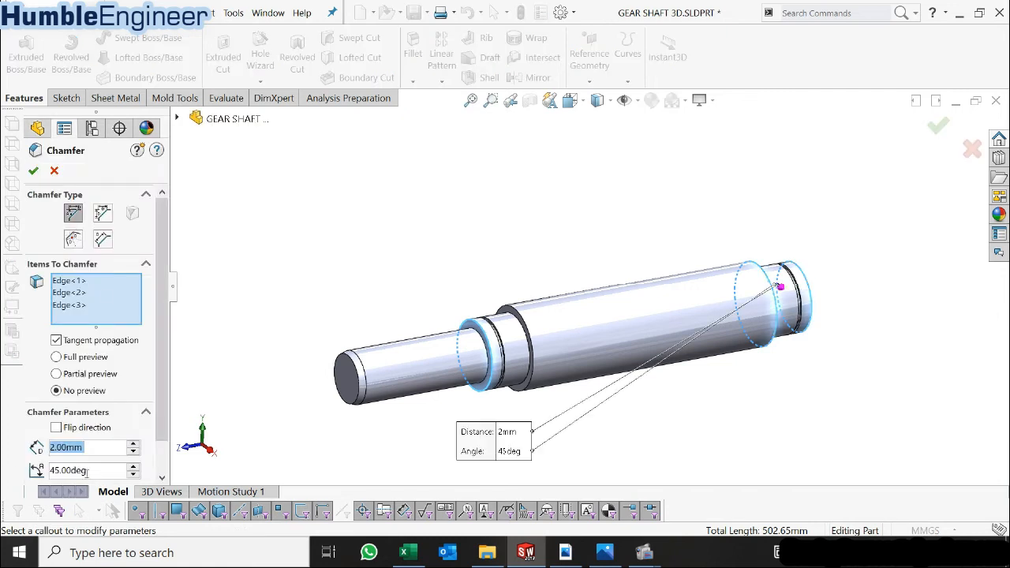
pyautogui.click(32, 171)
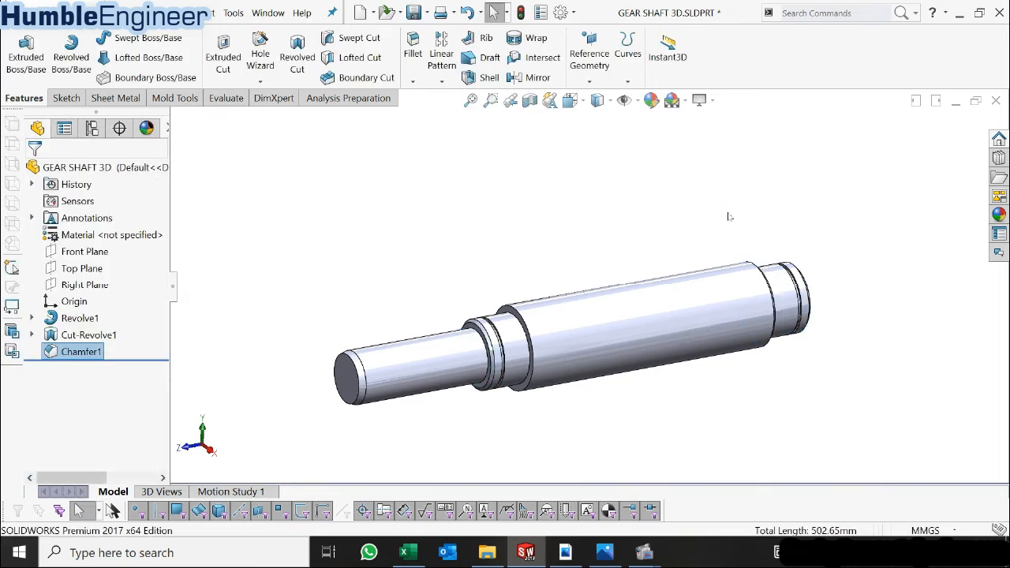
pyautogui.scroll(-2, 749, 288)
pyautogui.scroll(5, 713, 252)
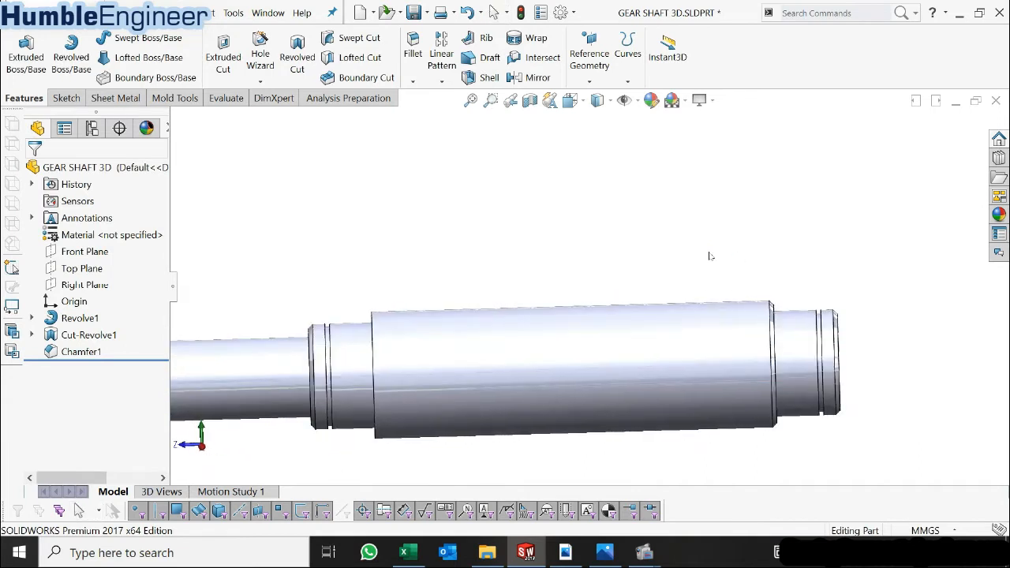
pyautogui.moveTo(577, 333); pyautogui.dragTo(627, 291, button='middle')
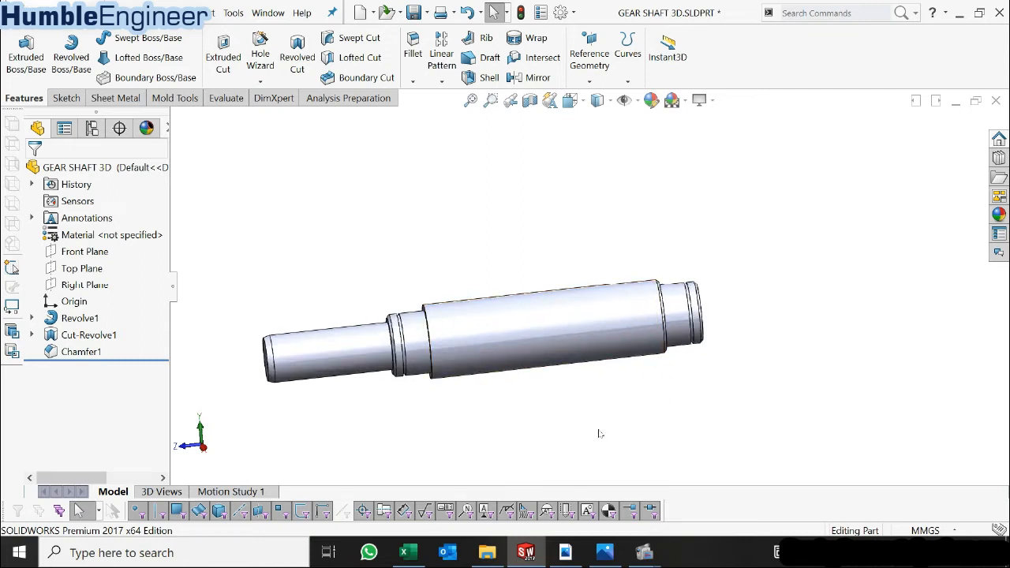
# - Examine the gear dimensions, module, tooth count and helix data in Gear.PDF, and the gear tooth formula table in the reference image
pyautogui.click(605, 555)
pyautogui.click(605, 555)
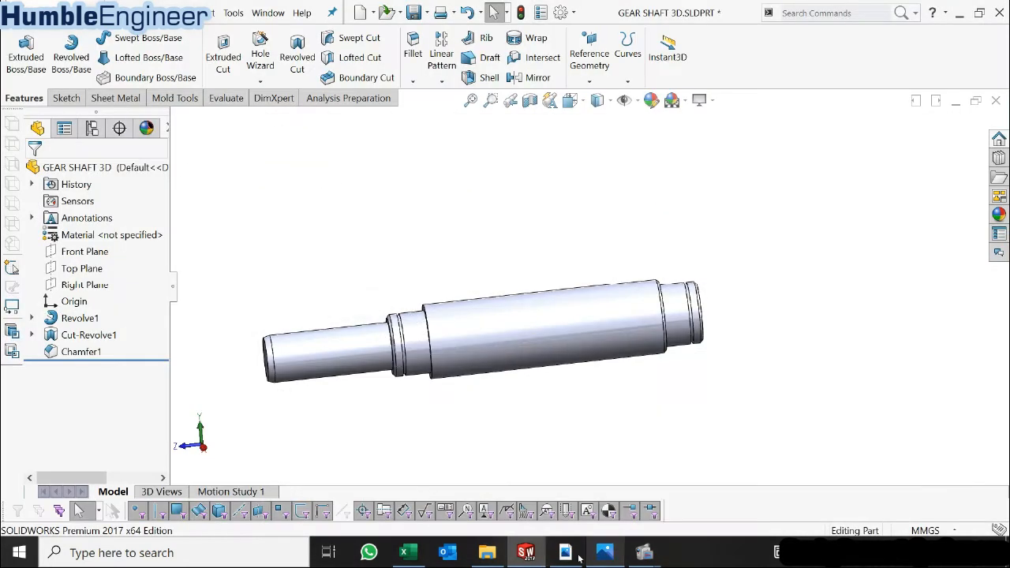
pyautogui.click(565, 553)
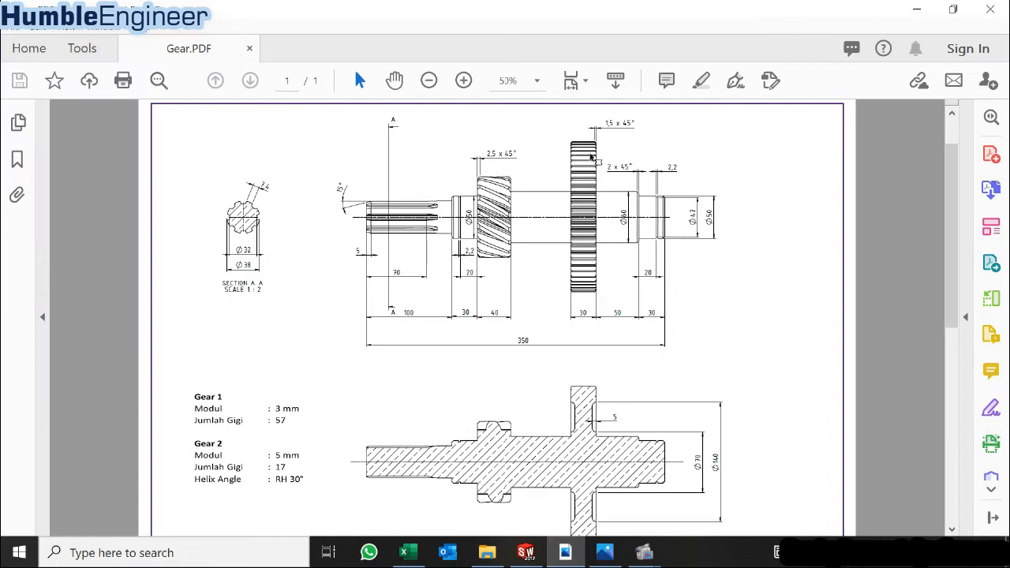
pyautogui.scroll(-1, 597, 350)
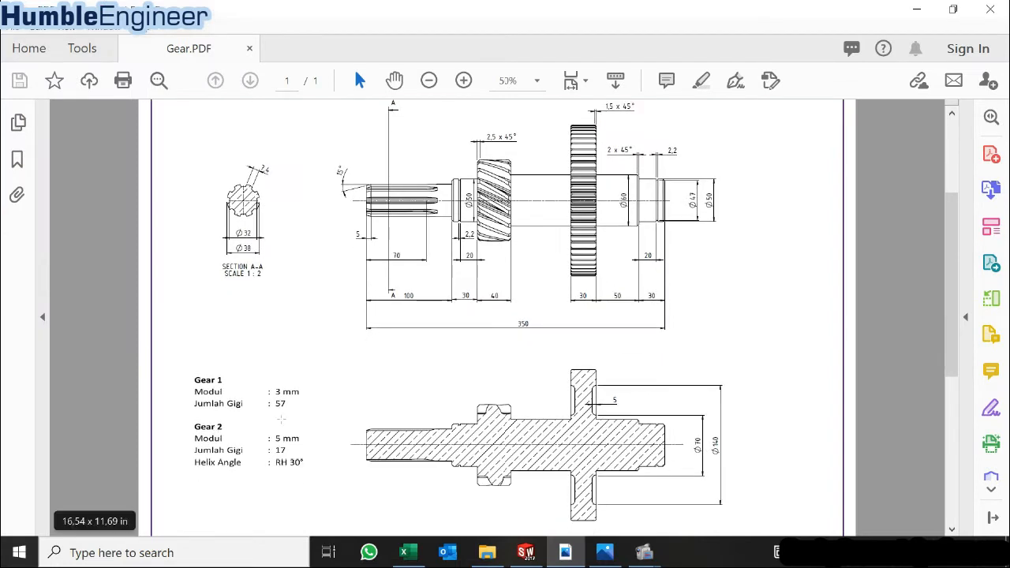
pyautogui.scroll(1, 570, 229)
pyautogui.scroll(1, 570, 230)
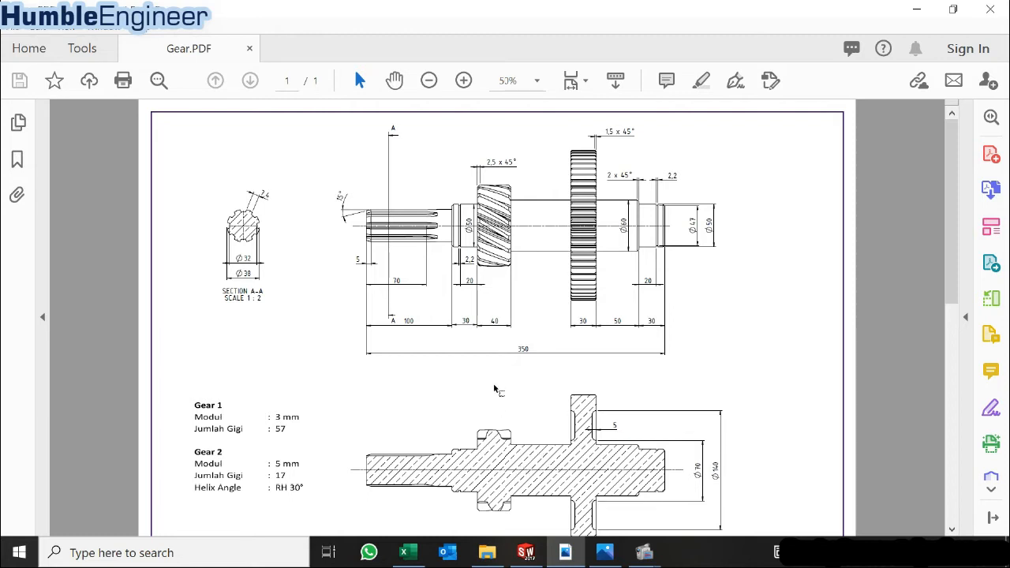
pyautogui.scroll(-1, 556, 354)
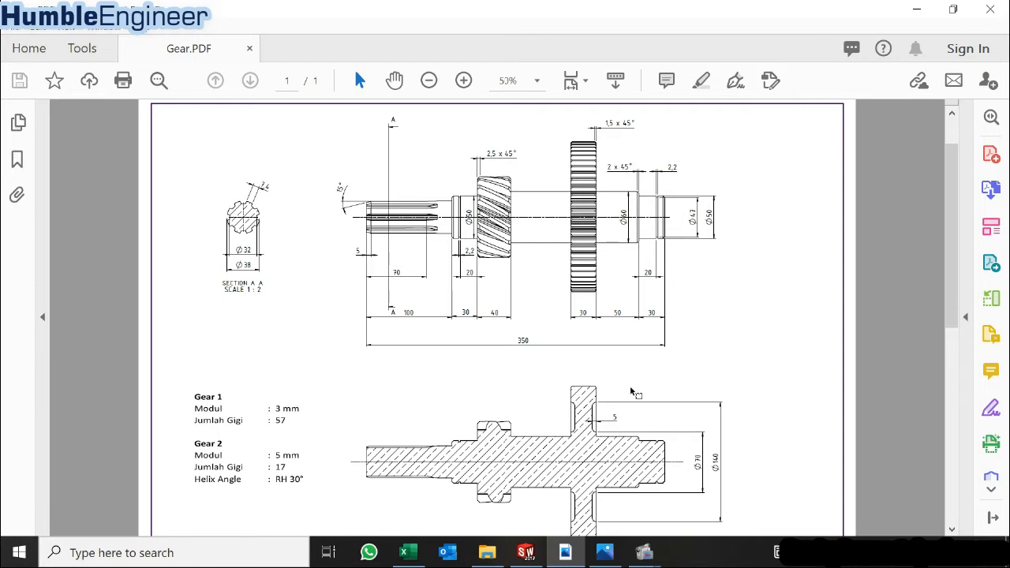
pyautogui.click(614, 560)
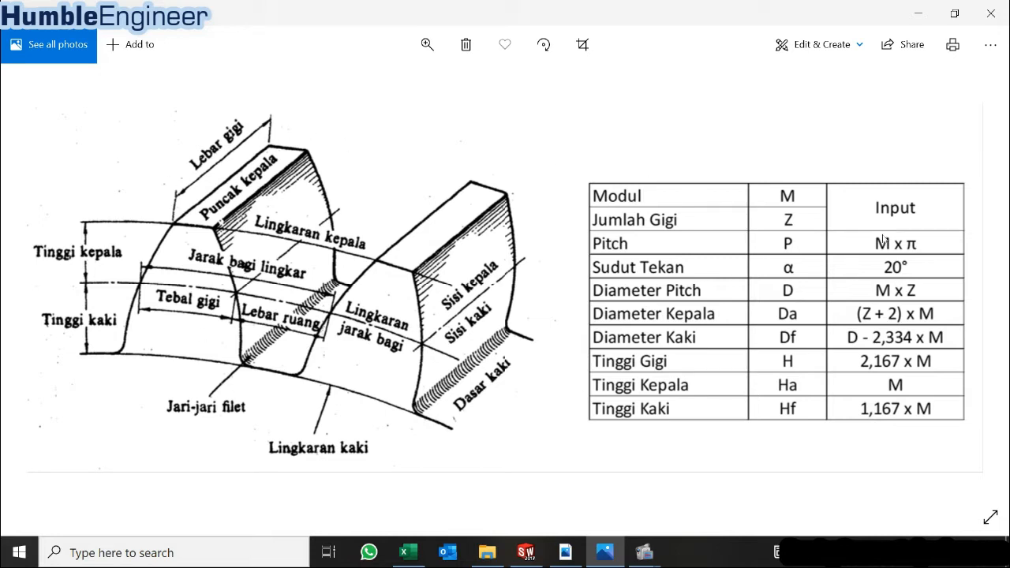
# - Switch to SOLIDWORKS and open the equation manager for the GEAR SHAFT 3D part
pyautogui.click(525, 552)
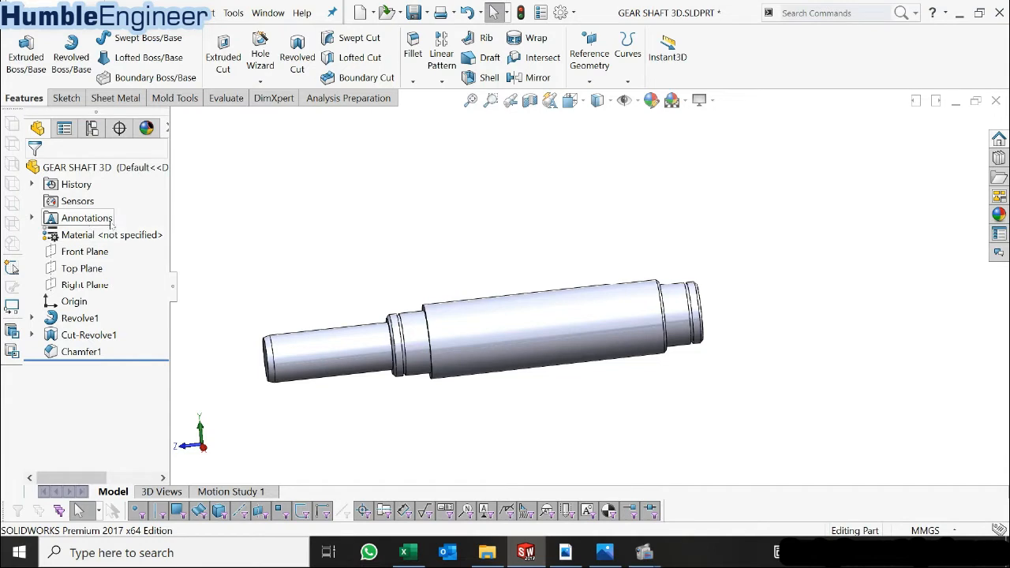
pyautogui.click(82, 170)
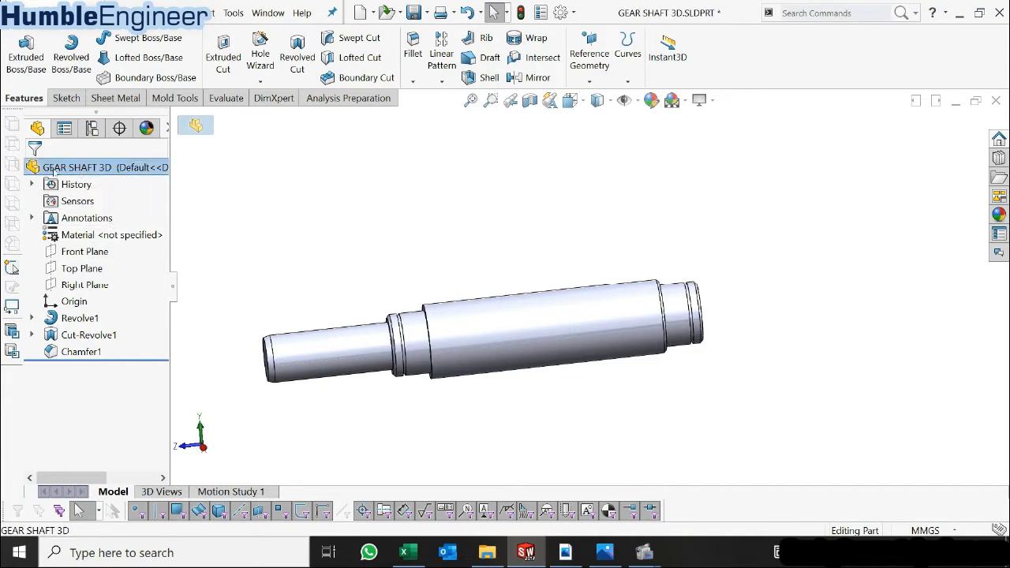
pyautogui.rightClick(100, 170)
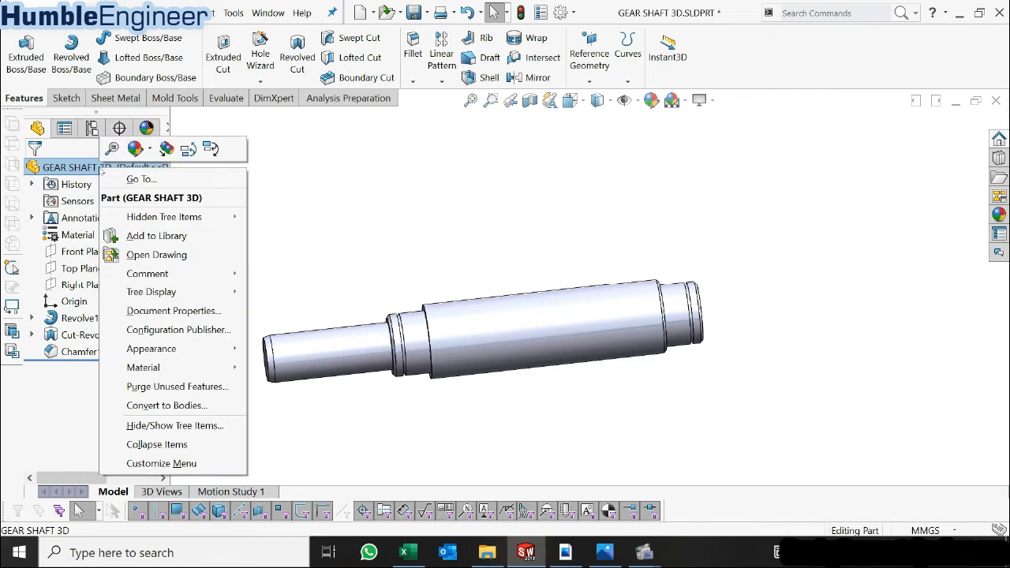
pyautogui.moveTo(173, 220)
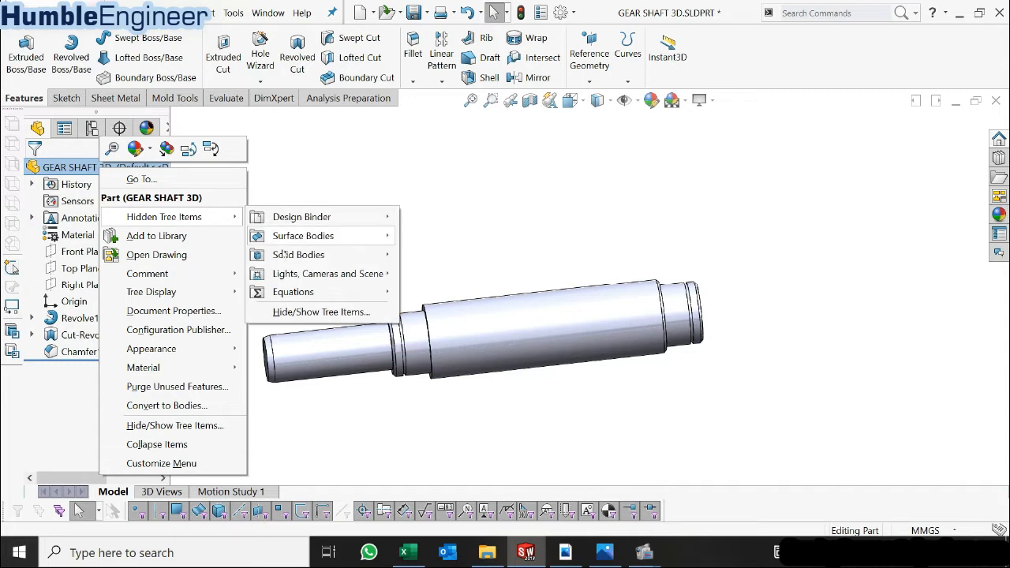
pyautogui.moveTo(306, 294)
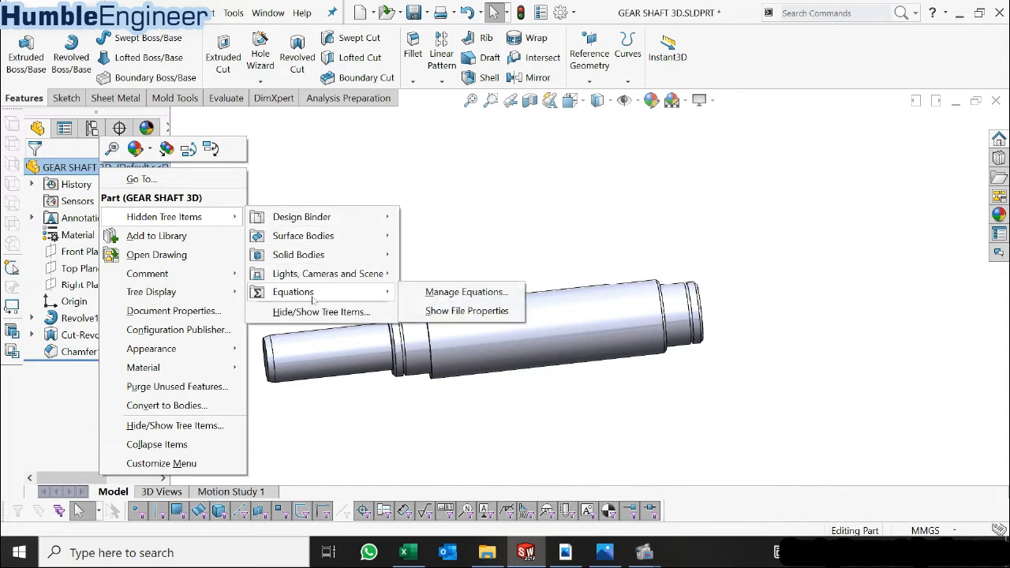
pyautogui.click(433, 293)
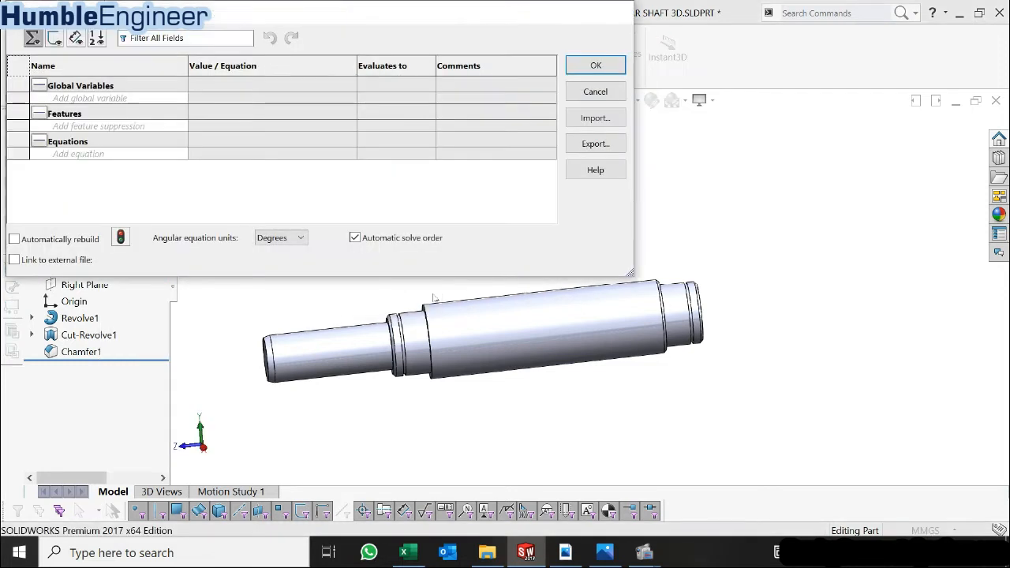
# - Add a global variable M1 equal to 3mm, checking Gear 1's module in Gear.PDF
pyautogui.click(104, 97)
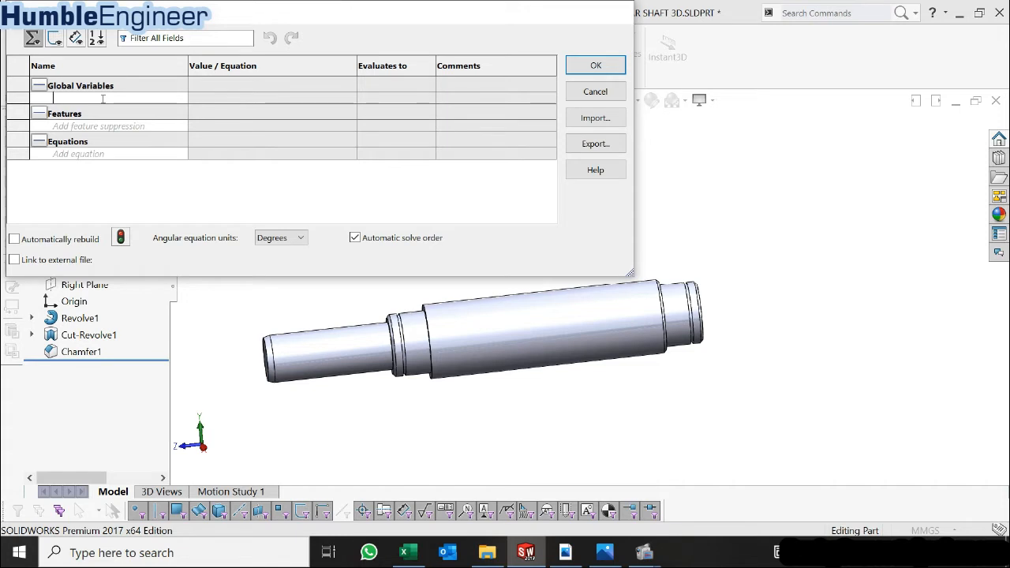
pyautogui.write('M1')
pyautogui.click(197, 101)
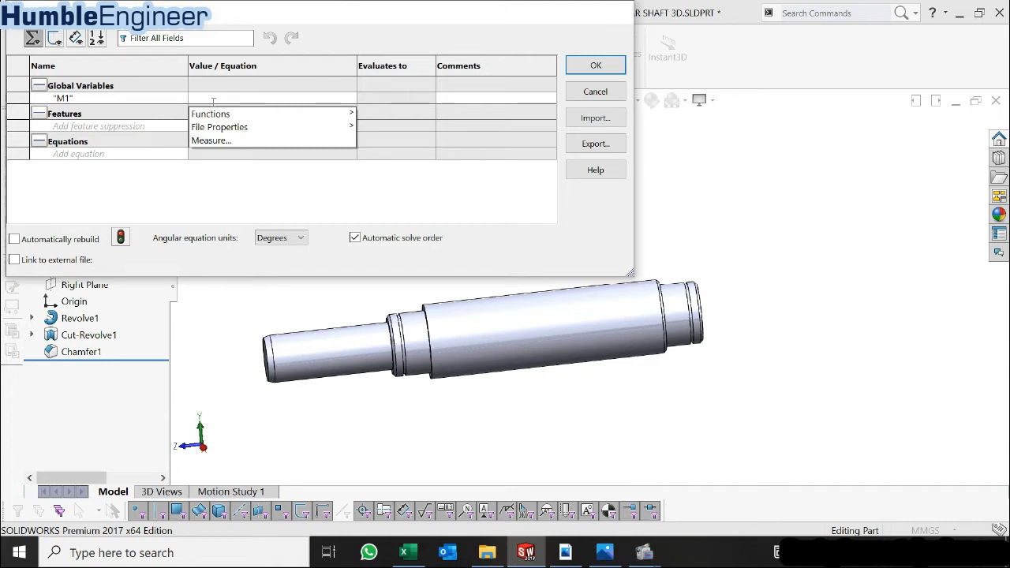
pyautogui.click(574, 558)
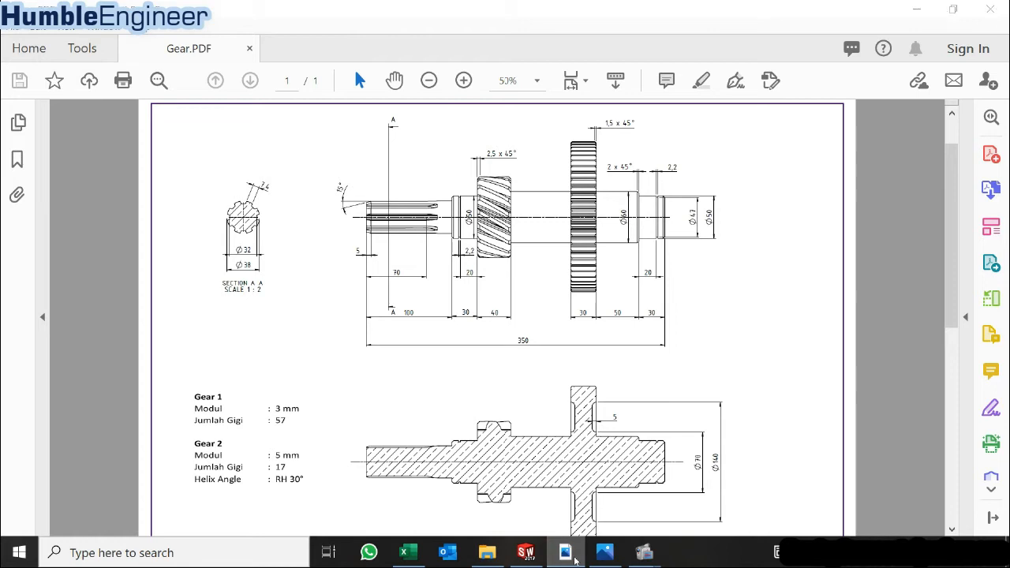
pyautogui.click(574, 557)
pyautogui.click(235, 93)
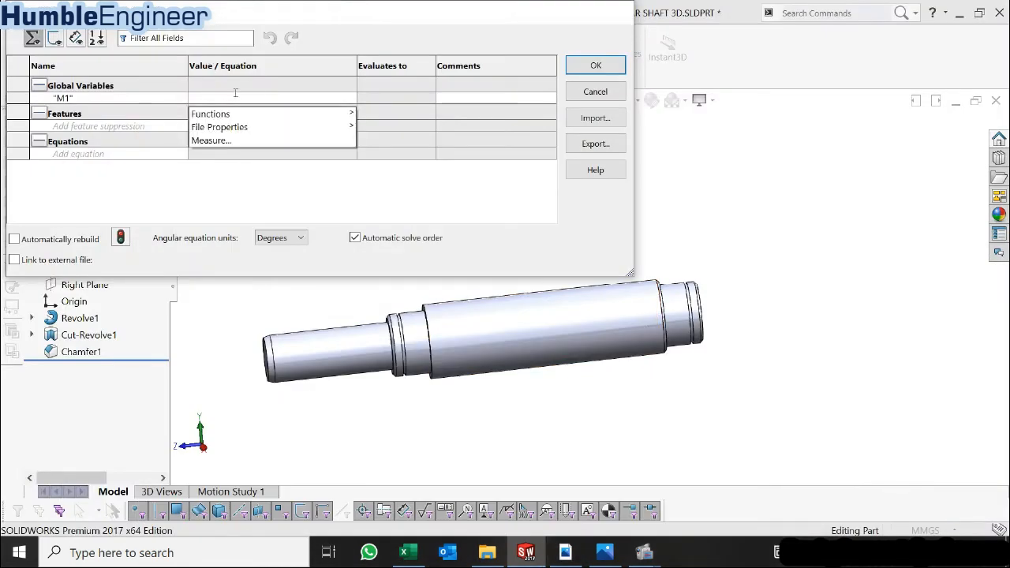
pyautogui.write('=3')
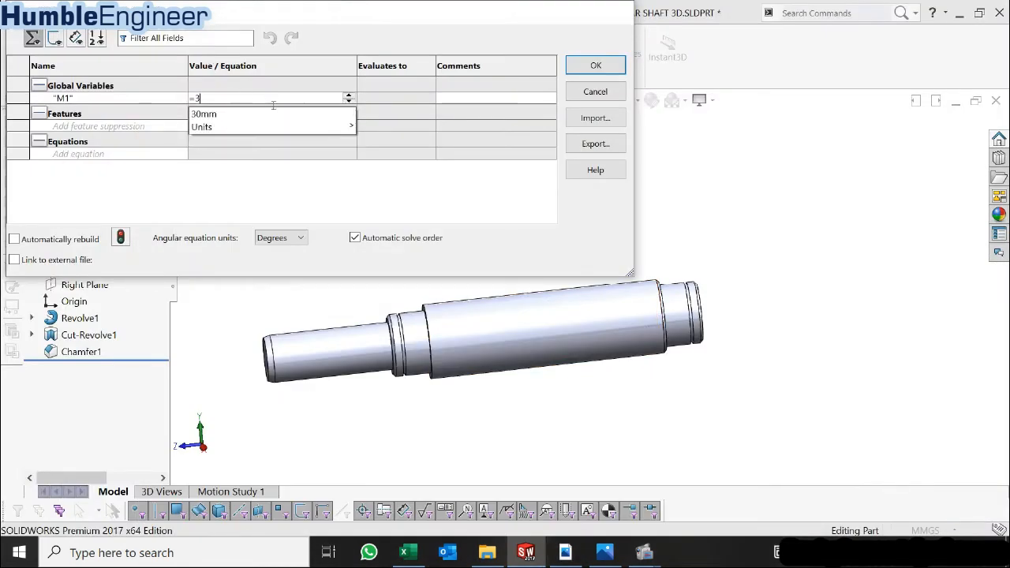
pyautogui.moveTo(331, 127)
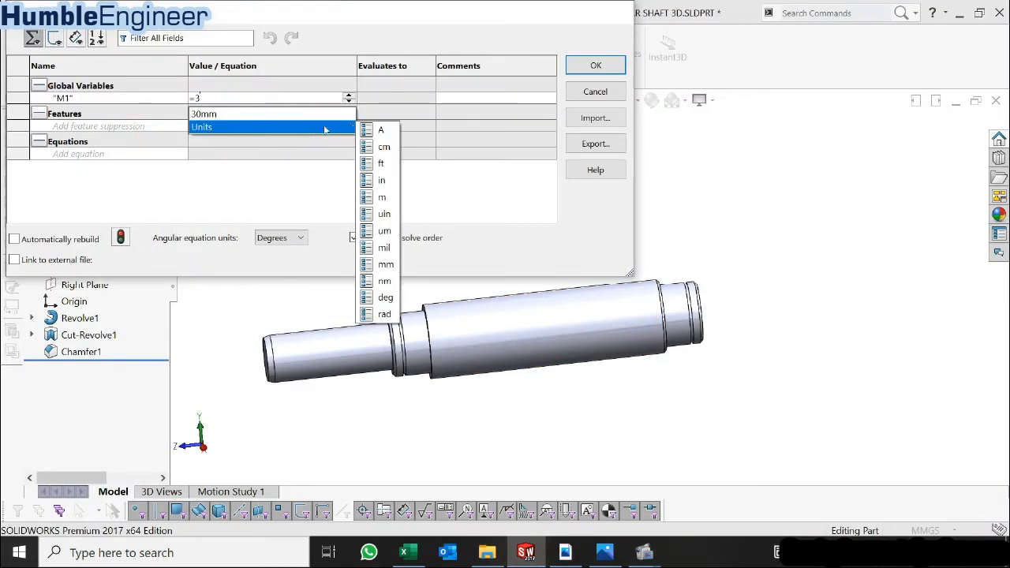
pyautogui.click(388, 265)
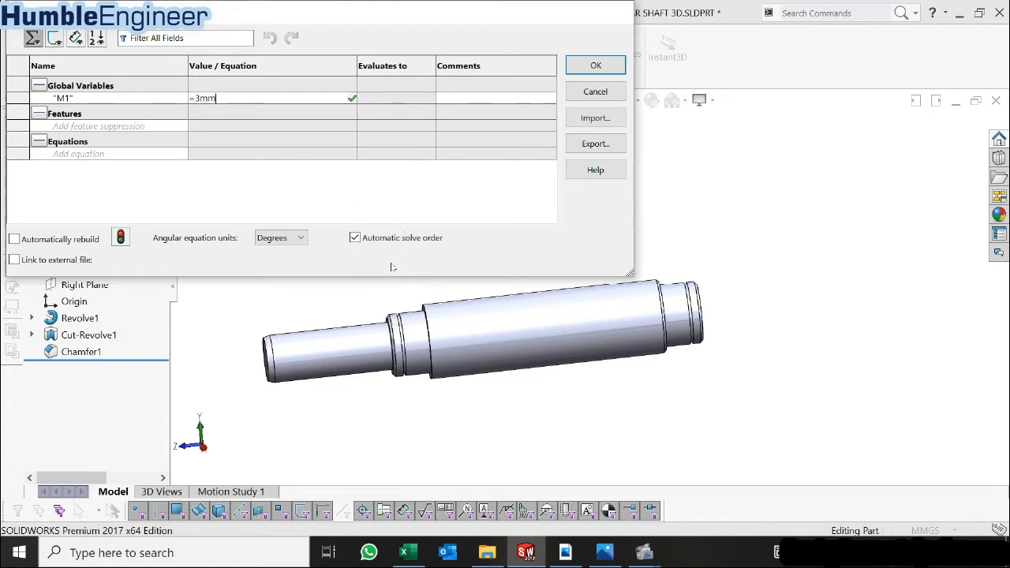
pyautogui.press('Return')
# - Add a global variable Z1 with the value 57 for Gear 1's tooth count
pyautogui.click(110, 112)
pyautogui.write('Z1')
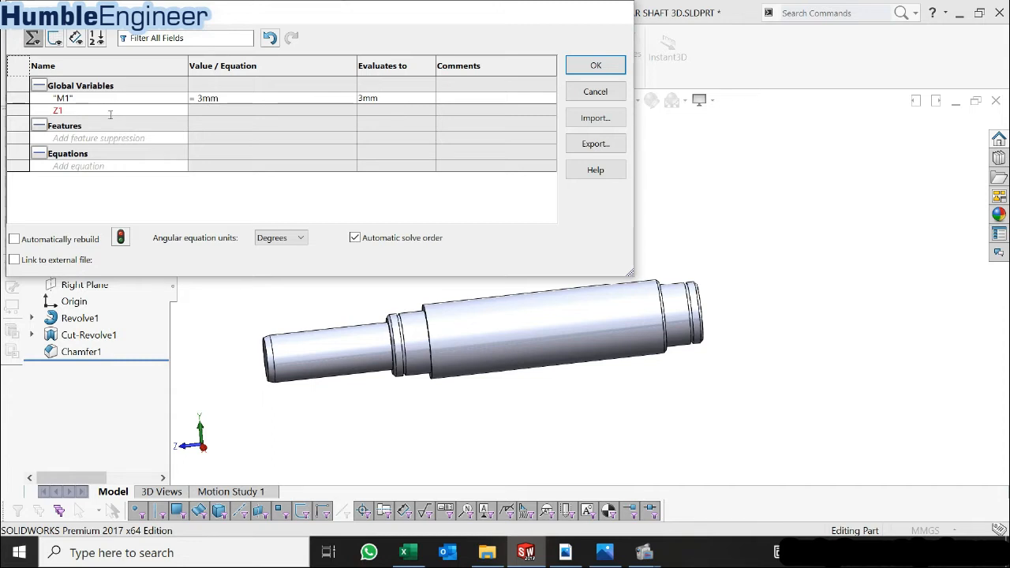
pyautogui.click(209, 111)
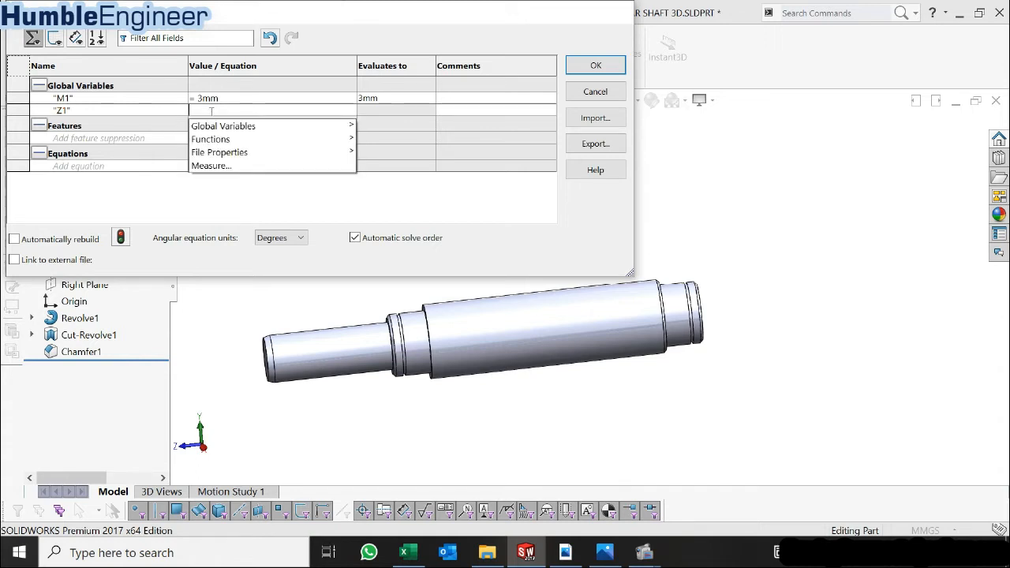
pyautogui.write('=57')
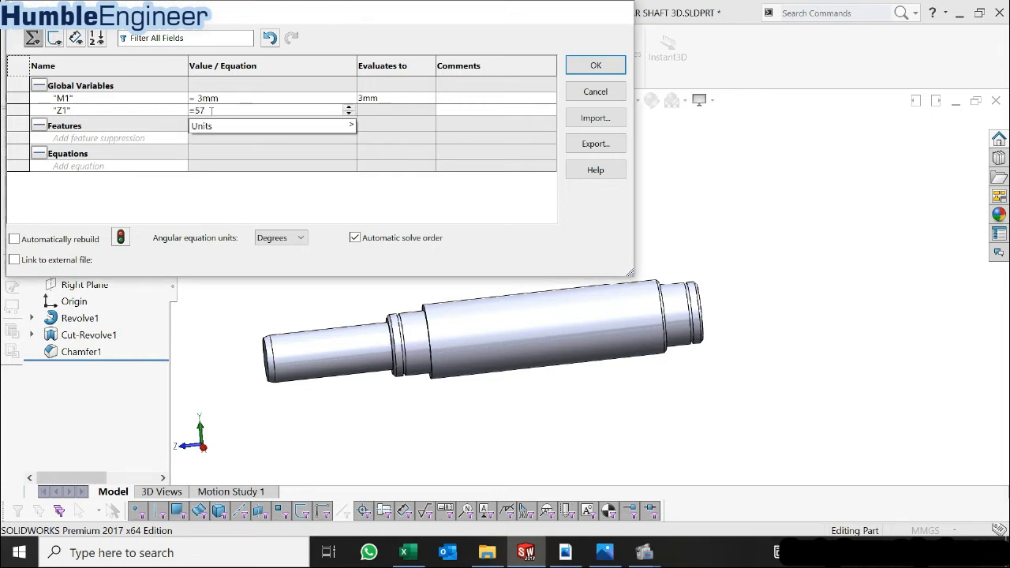
pyautogui.click(382, 99)
# - Add a global variable M2 equal to 5mm for Gear 2's module
pyautogui.click(99, 123)
pyautogui.write('M2')
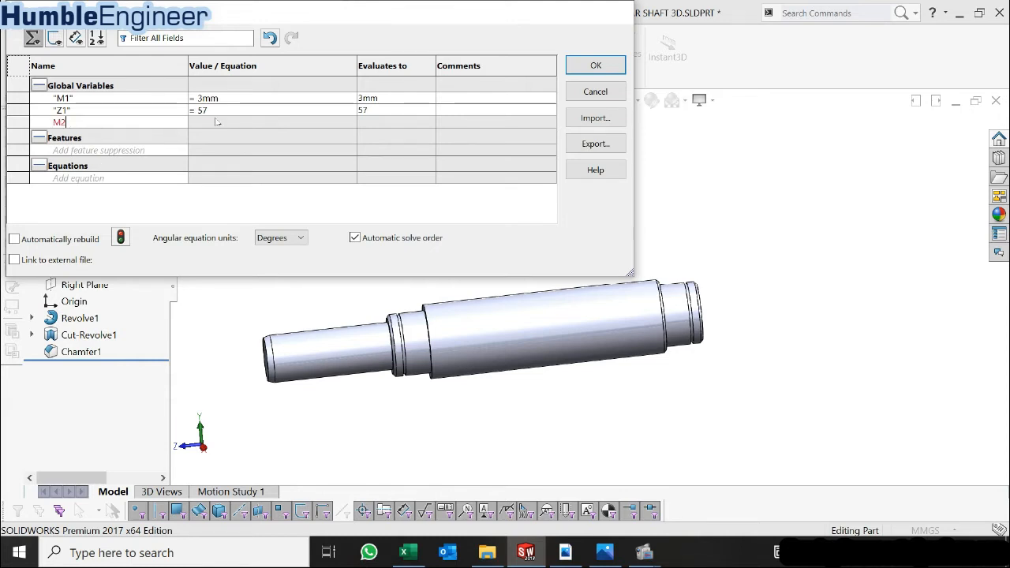
pyautogui.click(217, 121)
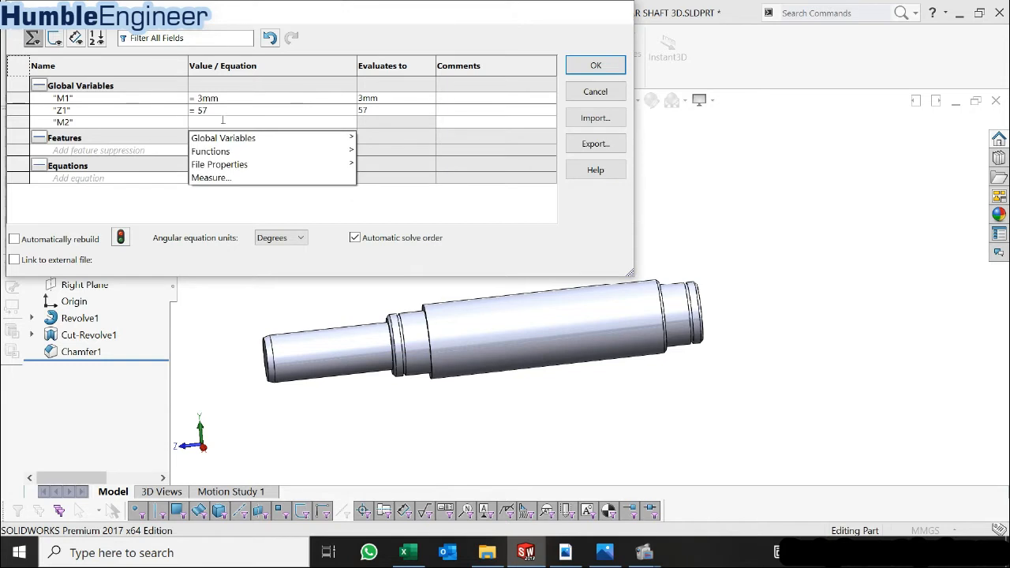
pyautogui.write('=5')
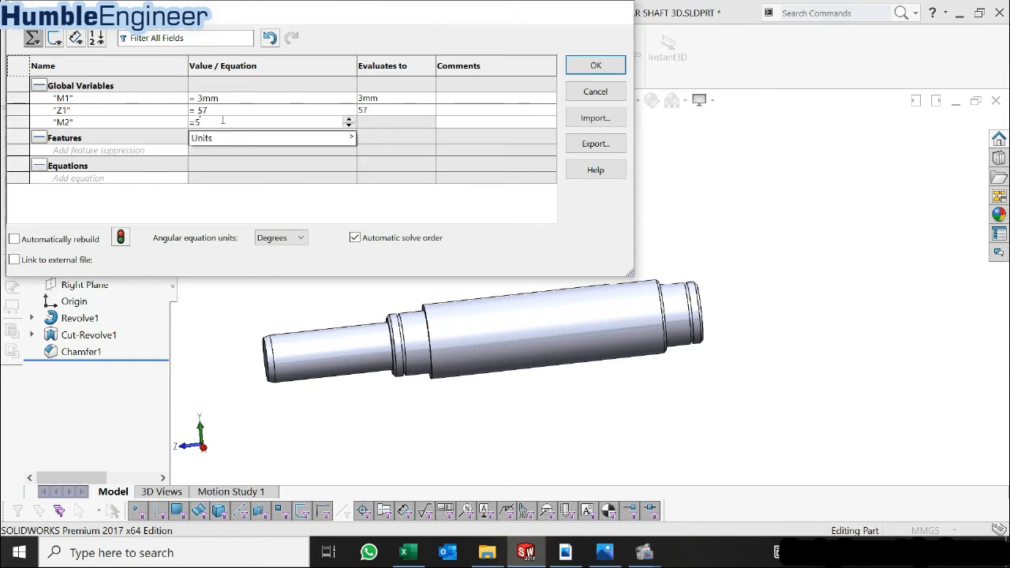
pyautogui.moveTo(232, 137)
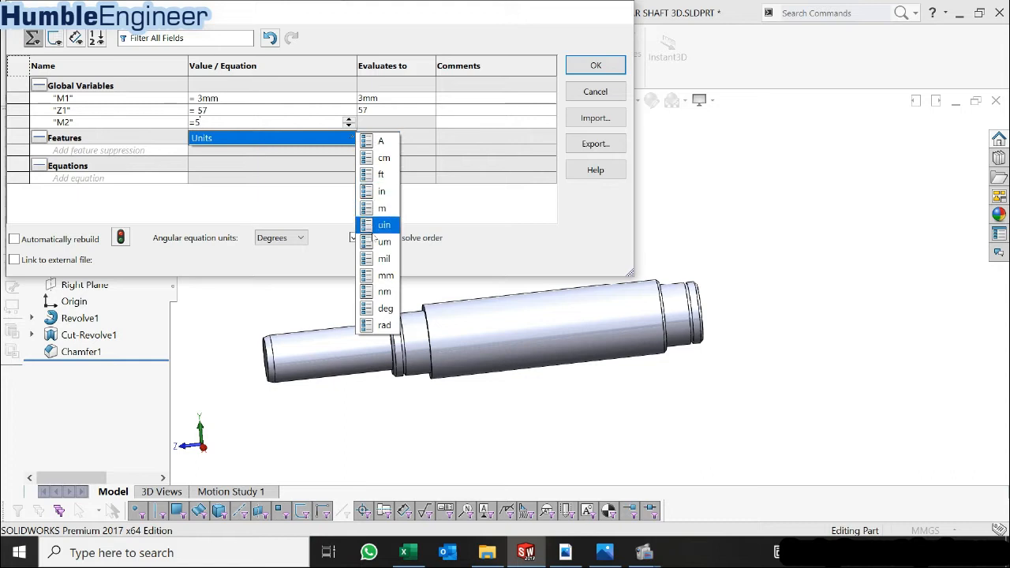
pyautogui.click(395, 276)
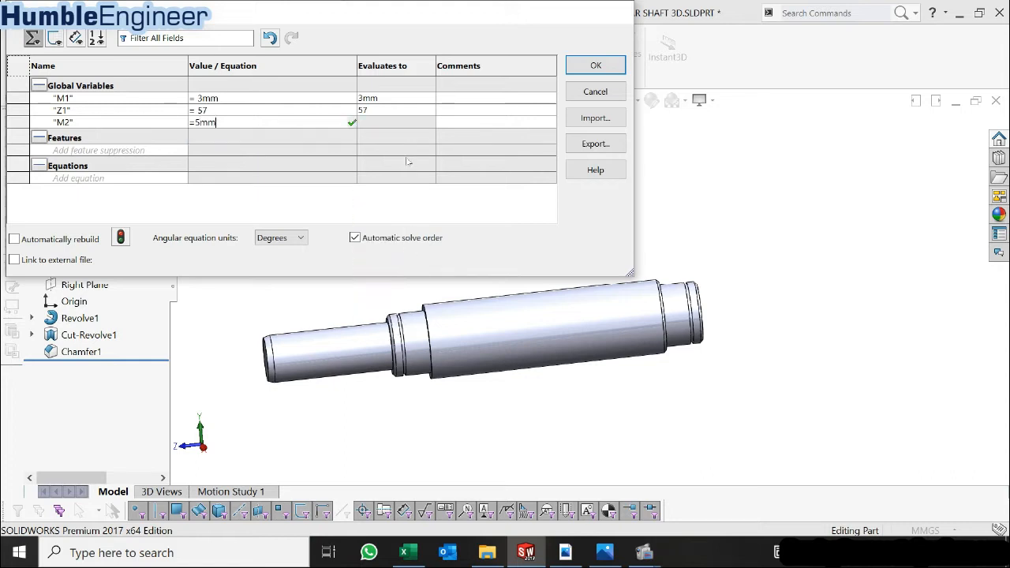
pyautogui.press('Return')
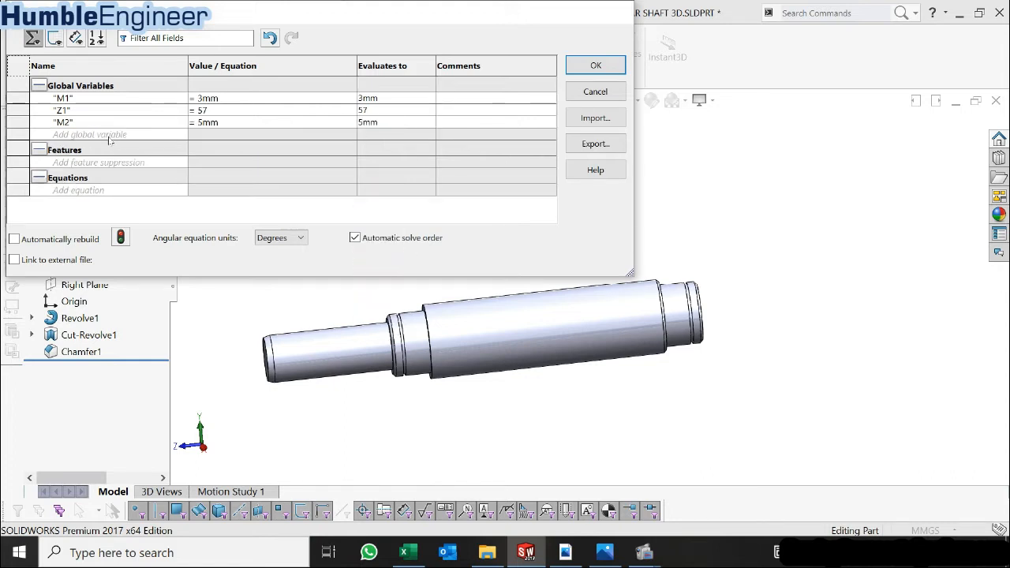
# - Add a global variable Z2 with the value 17 for Gear 2's tooth count
pyautogui.write('Z')
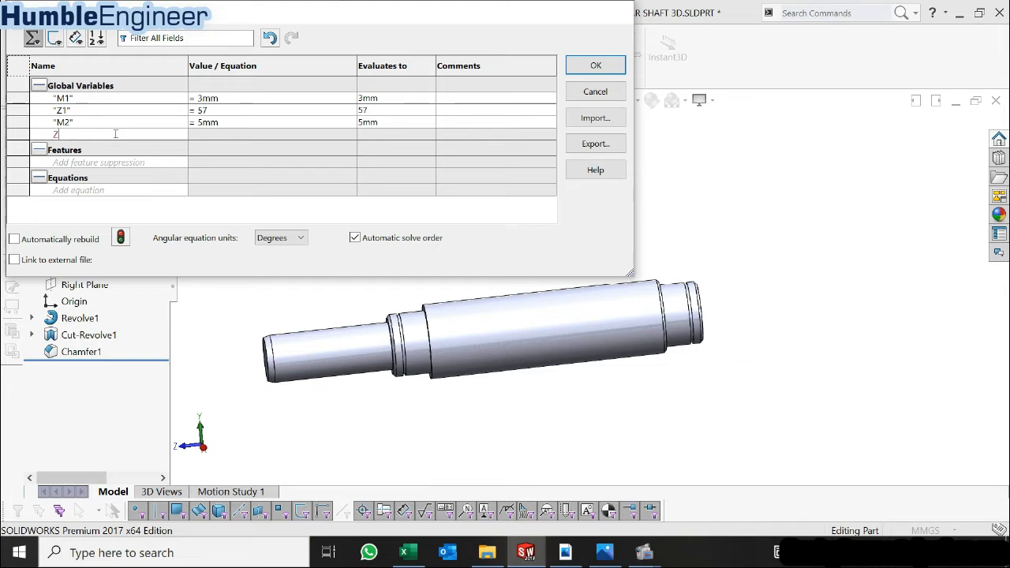
pyautogui.write('2')
pyautogui.press('Tab')
pyautogui.click(224, 133)
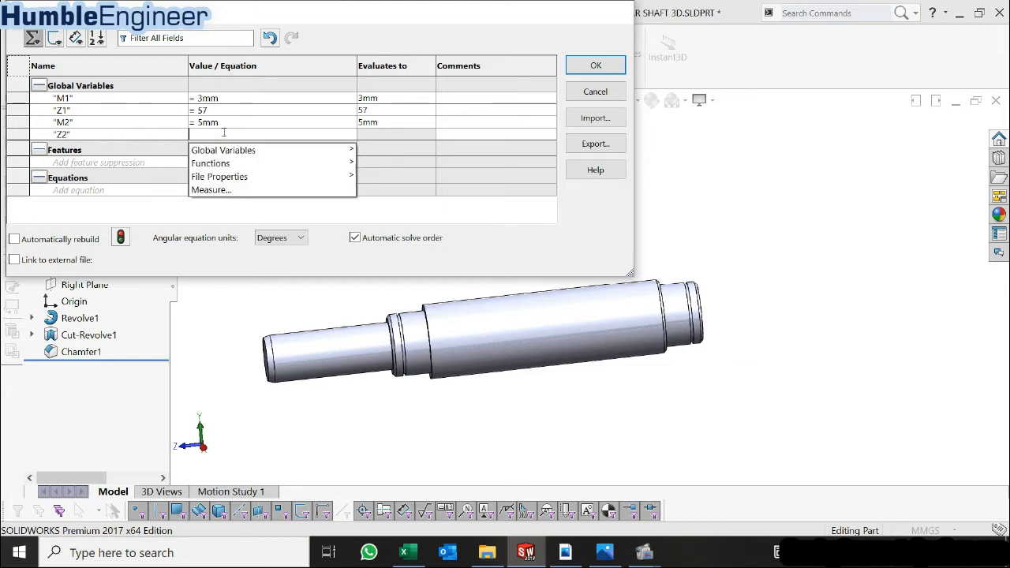
pyautogui.write('17')
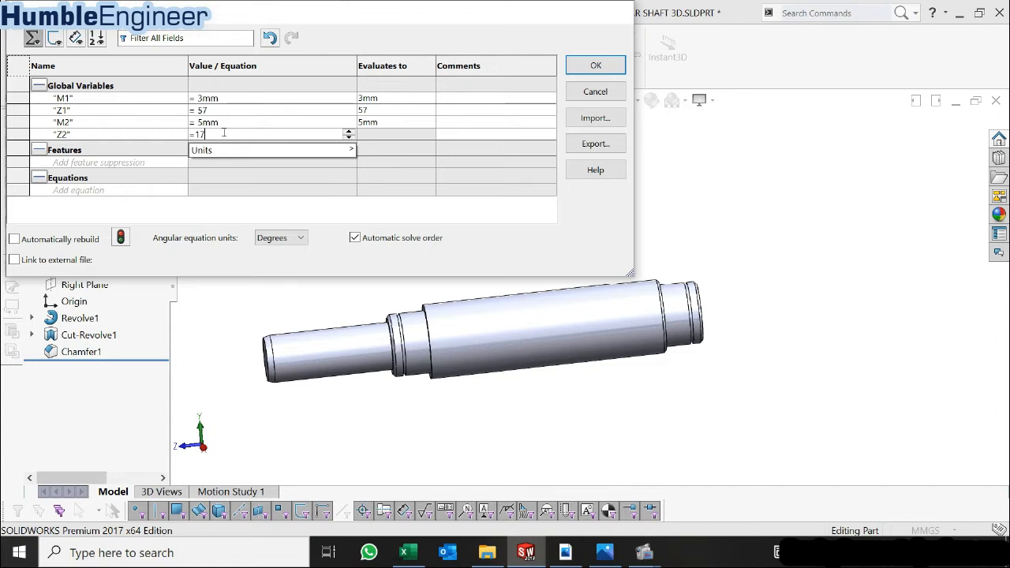
pyautogui.press('Return')
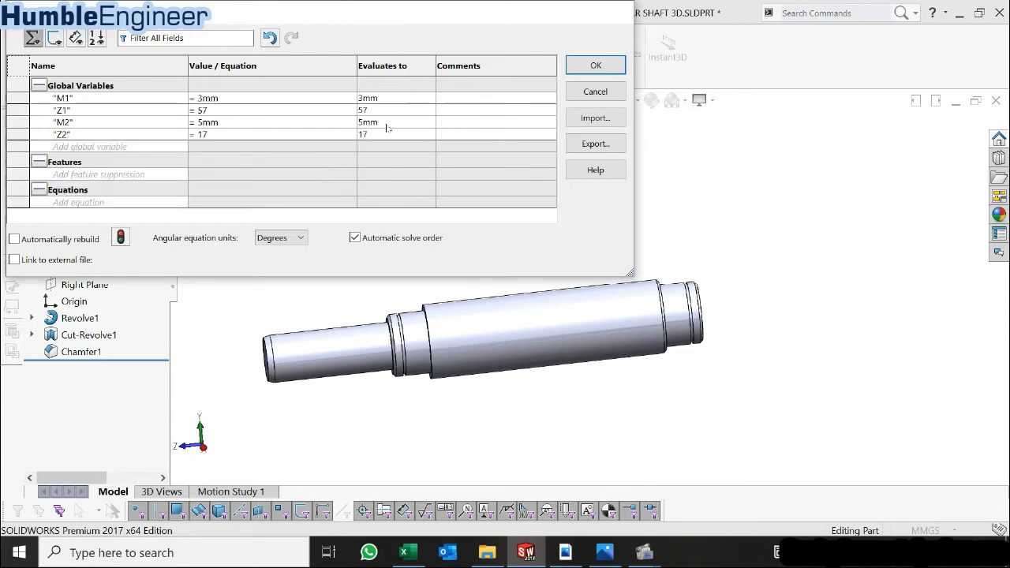
# - Add a global variable HA equal to 30deg for Gear 2's helix angle
pyautogui.click(160, 148)
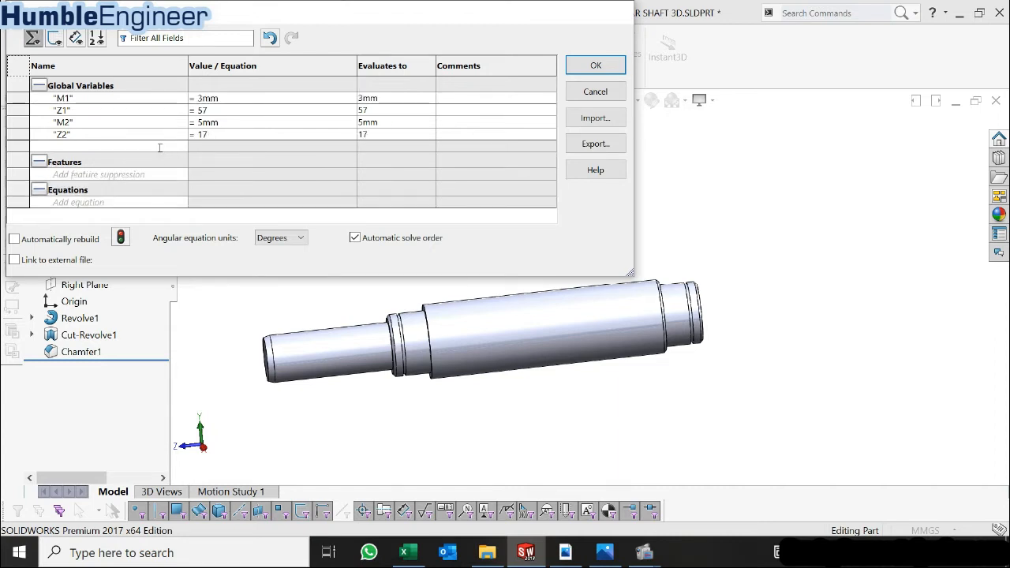
pyautogui.write('HA')
pyautogui.click(207, 146)
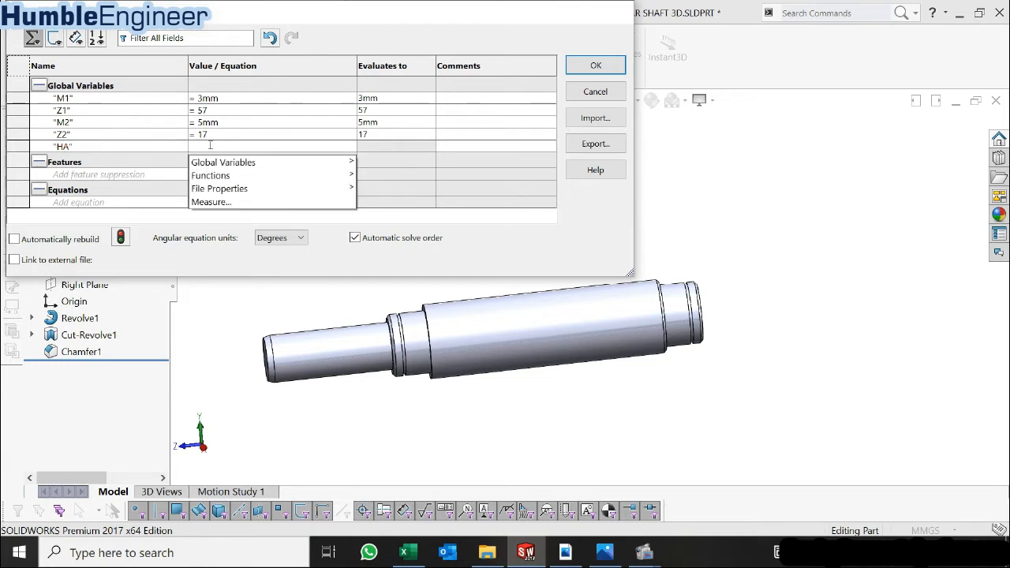
pyautogui.write('=30')
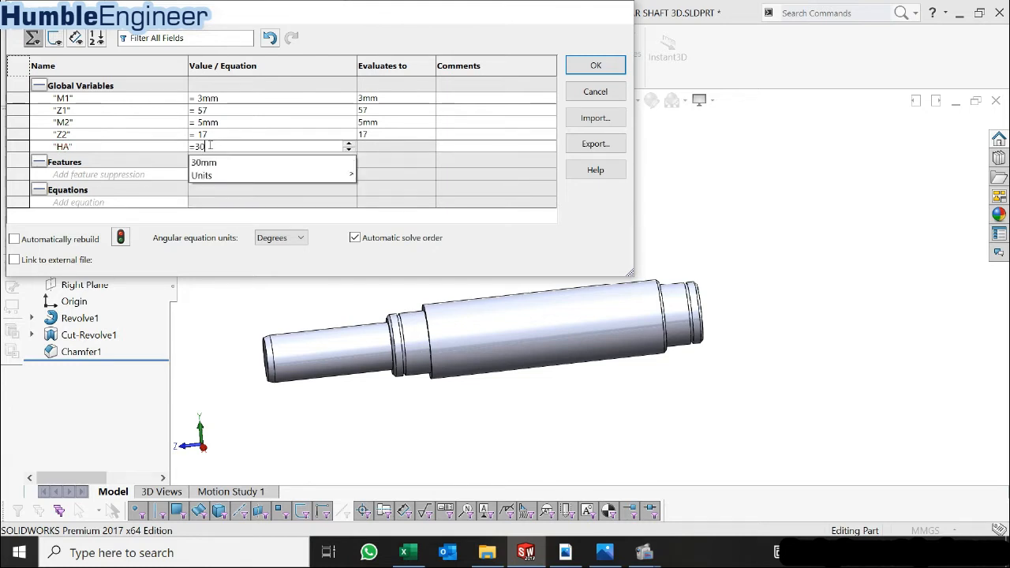
pyautogui.moveTo(339, 175)
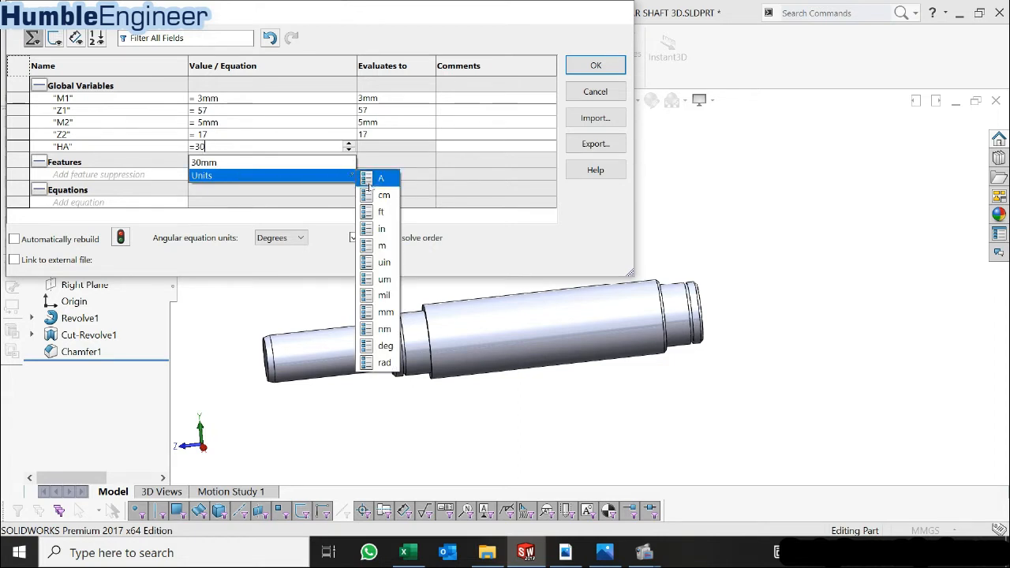
pyautogui.click(382, 347)
pyautogui.click(430, 133)
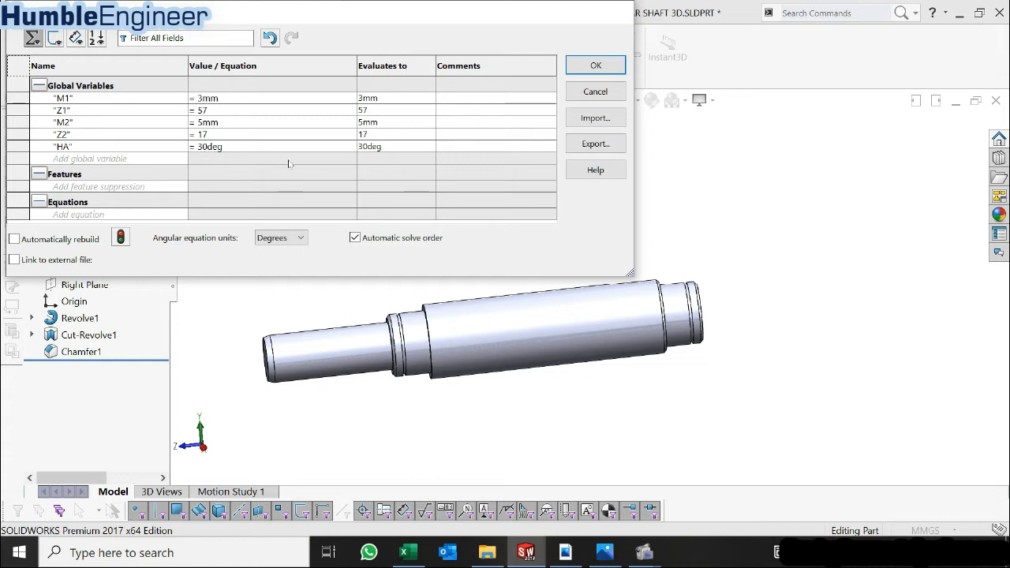
# - Compare the global variables with the gear data in Gear.PDF and accept them into the part's equations
pyautogui.click(564, 557)
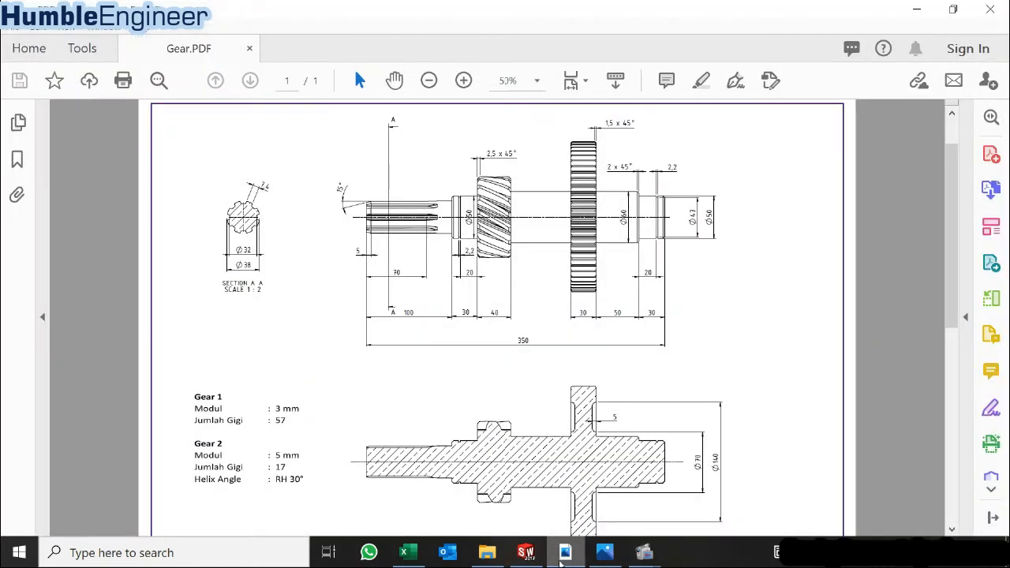
pyautogui.click(561, 556)
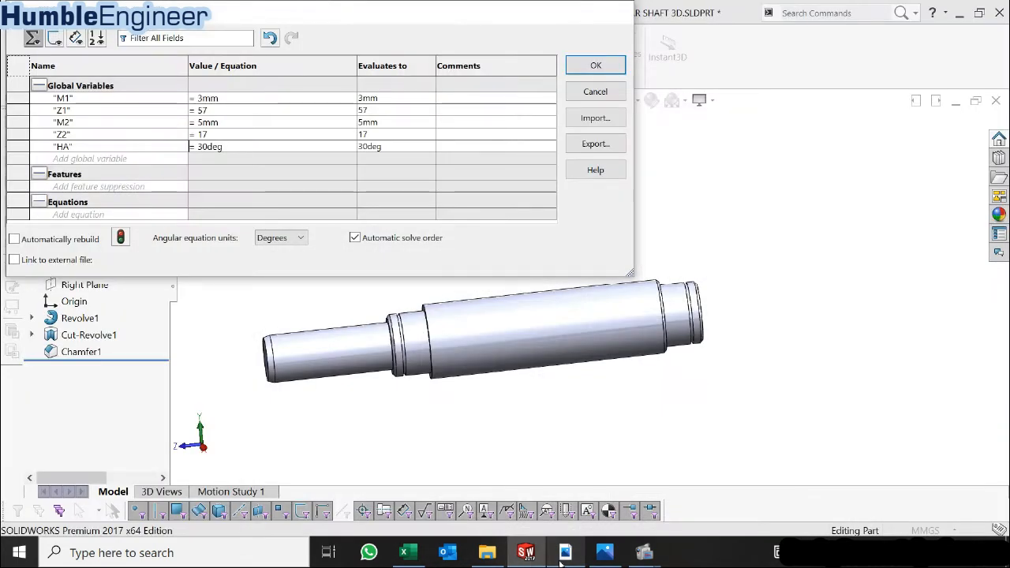
pyautogui.click(561, 560)
pyautogui.click(562, 561)
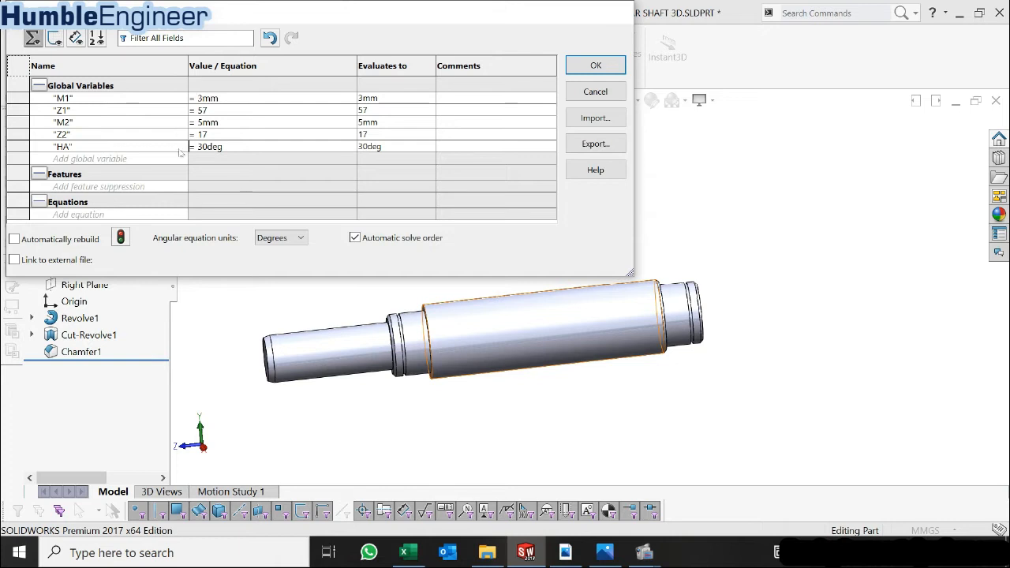
pyautogui.click(610, 66)
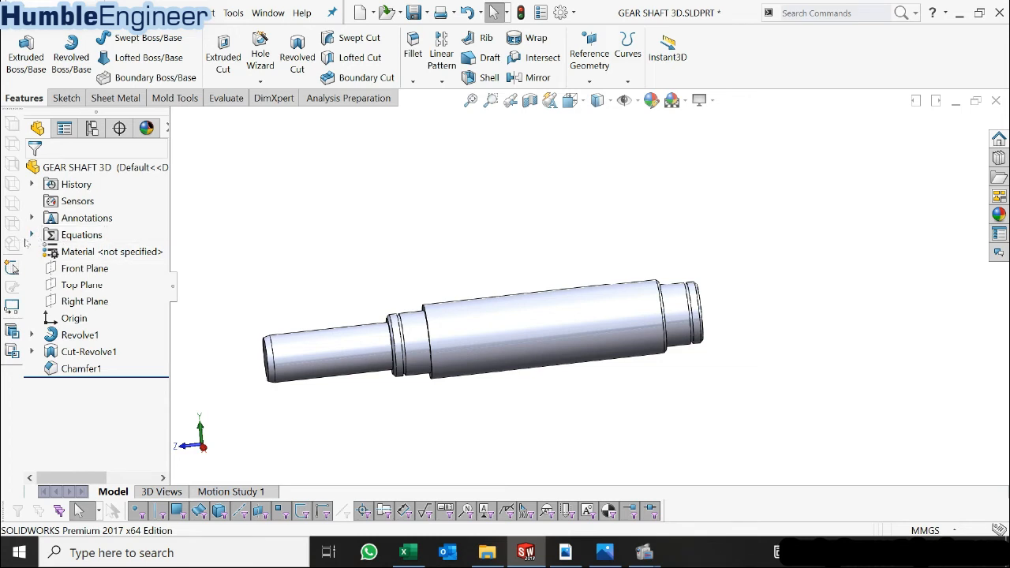
# - Review the part's global variables and the shaft body, and check the position and shape of Gear 1 in Gear.PDF
pyautogui.click(30, 235)
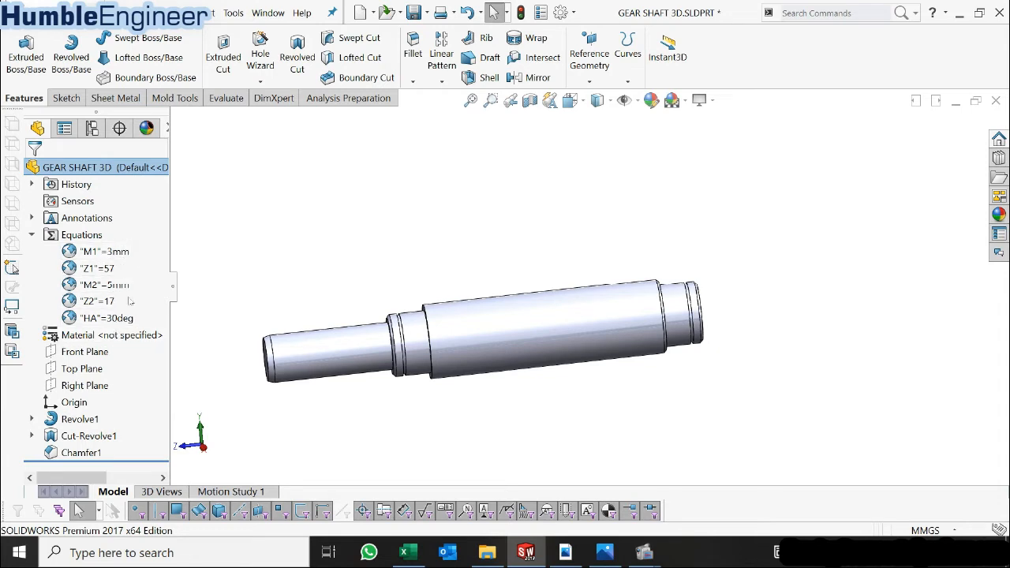
pyautogui.scroll(-2, 553, 332)
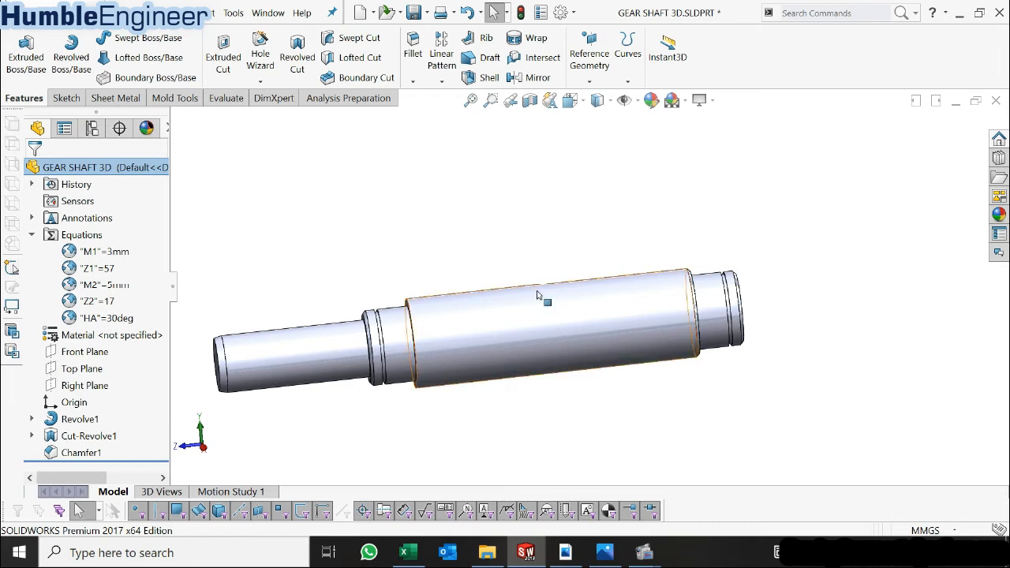
pyautogui.scroll(3, 558, 326)
pyautogui.moveTo(558, 326); pyautogui.dragTo(564, 288, button='middle')
pyautogui.scroll(-2, 687, 280)
pyautogui.scroll(2, 665, 395)
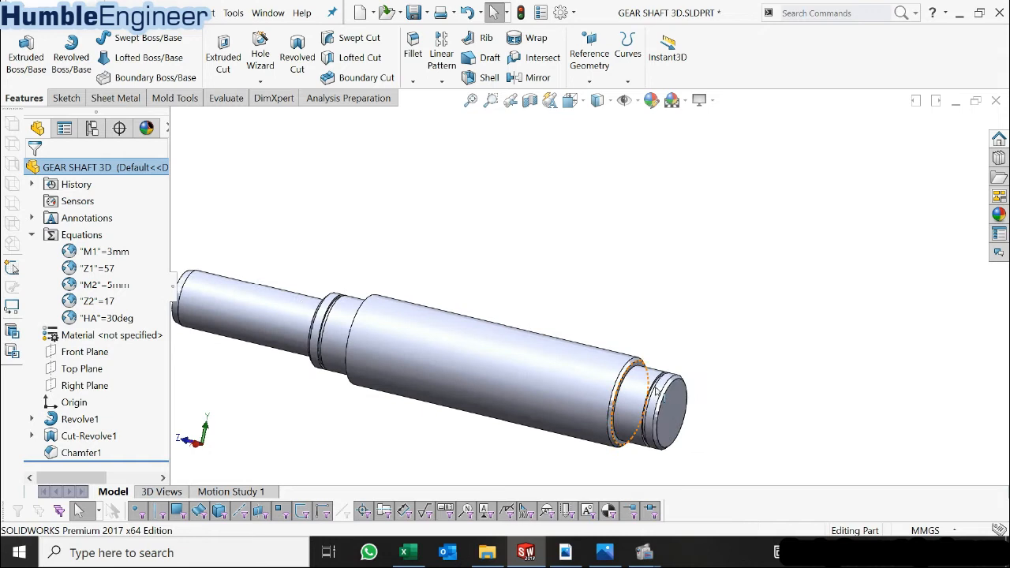
pyautogui.scroll(-2, 616, 384)
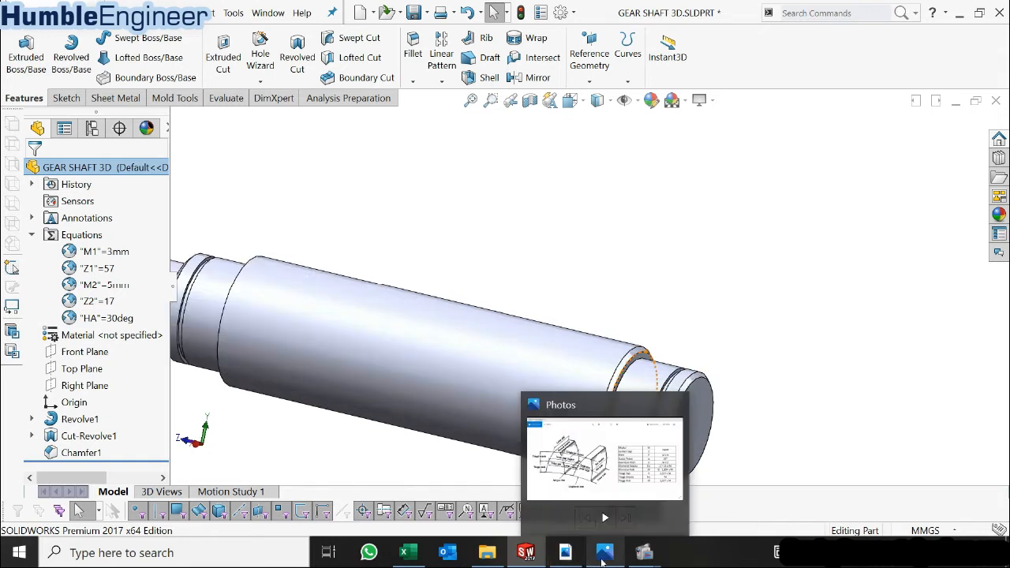
pyautogui.click(565, 552)
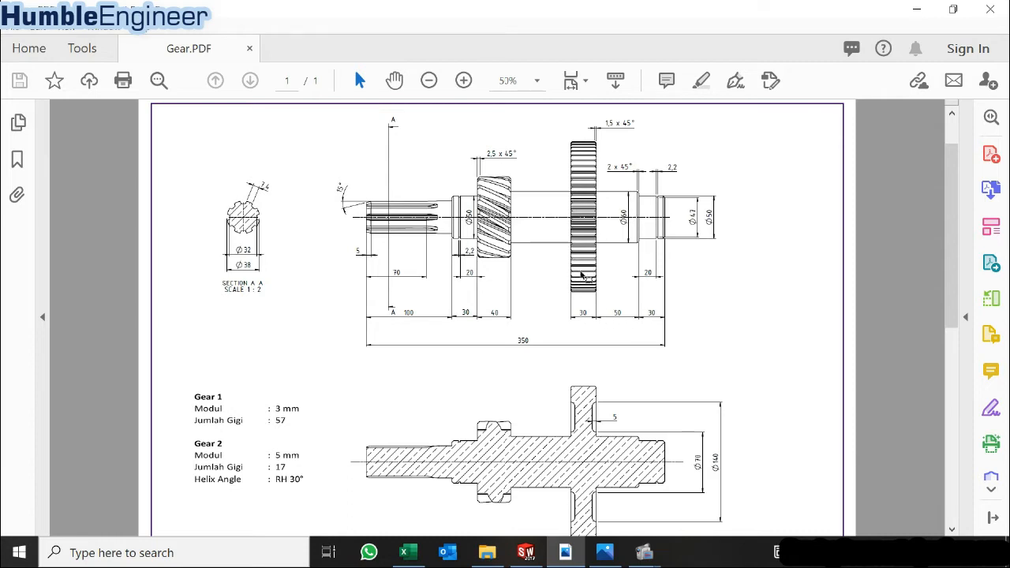
pyautogui.click(915, 6)
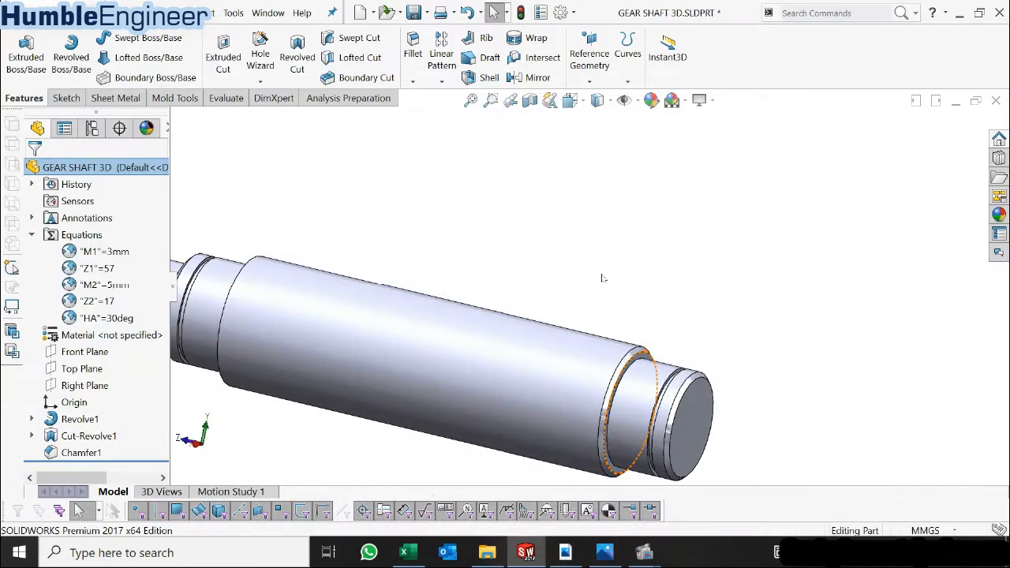
# - Start a new sketch on the Right Plane and orient the view normal to it
pyautogui.scroll(2, 618, 270)
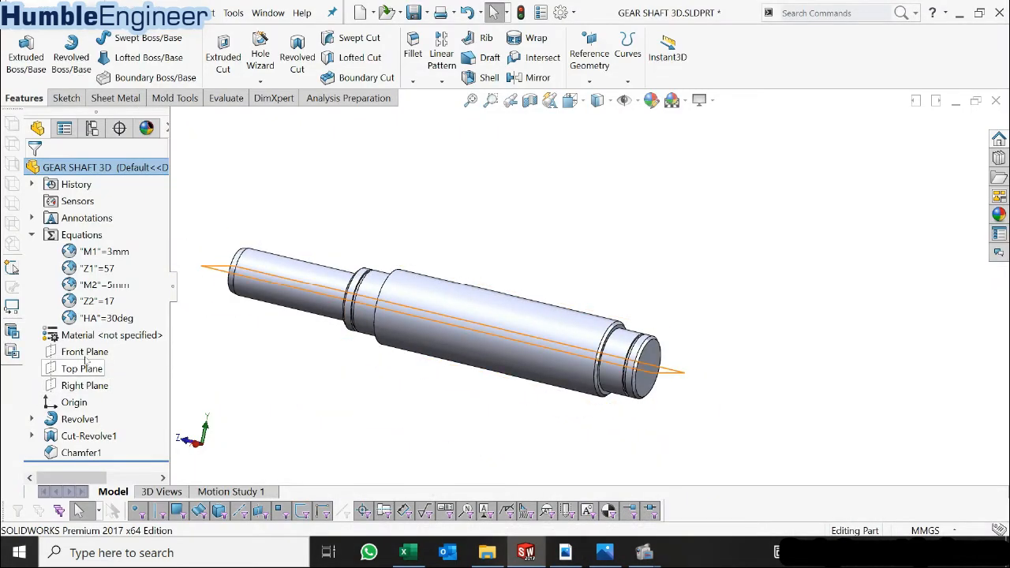
pyautogui.click(77, 390)
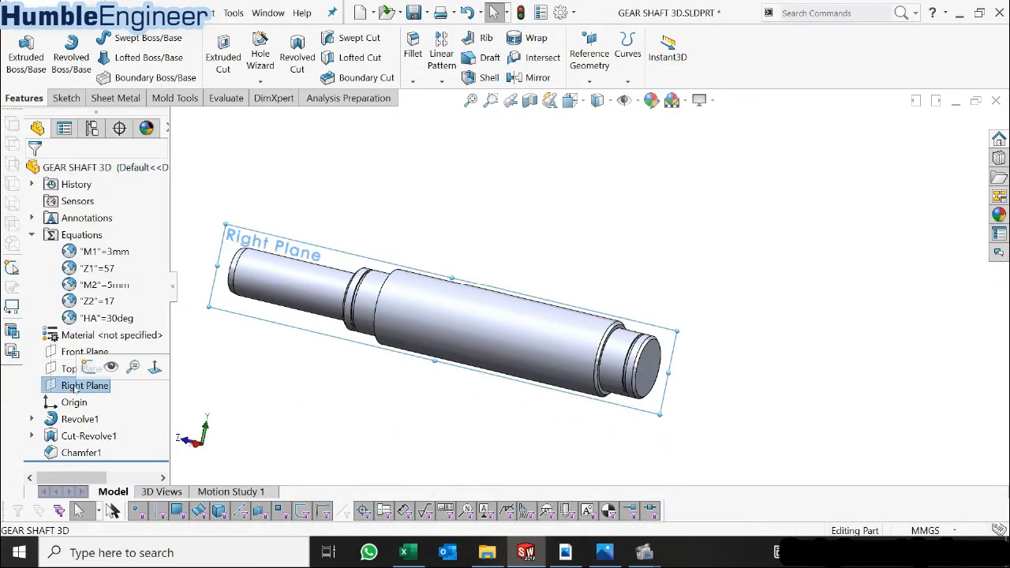
pyautogui.click(95, 372)
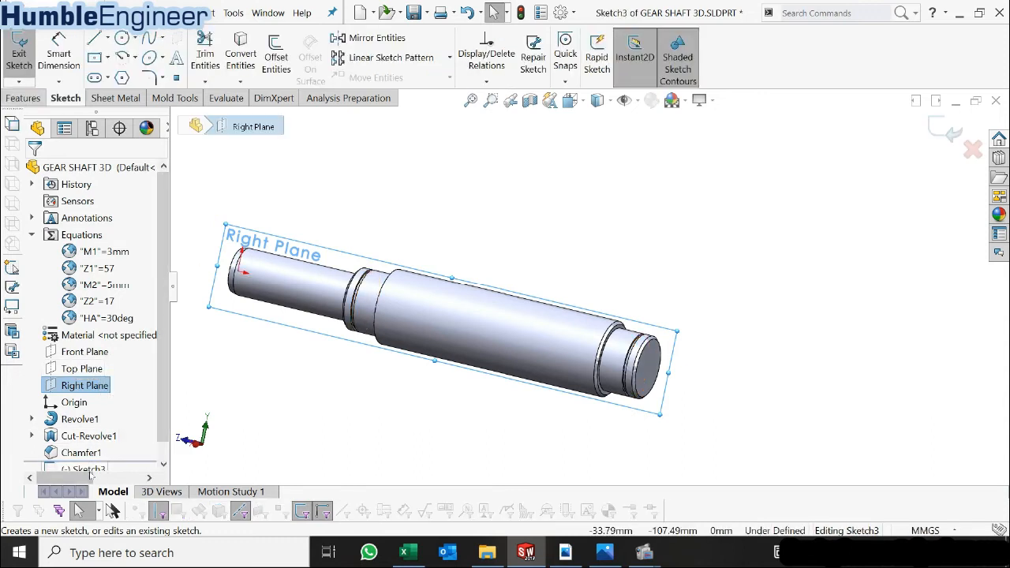
pyautogui.click(79, 469)
pyautogui.rightClick(79, 452)
pyautogui.click(127, 317)
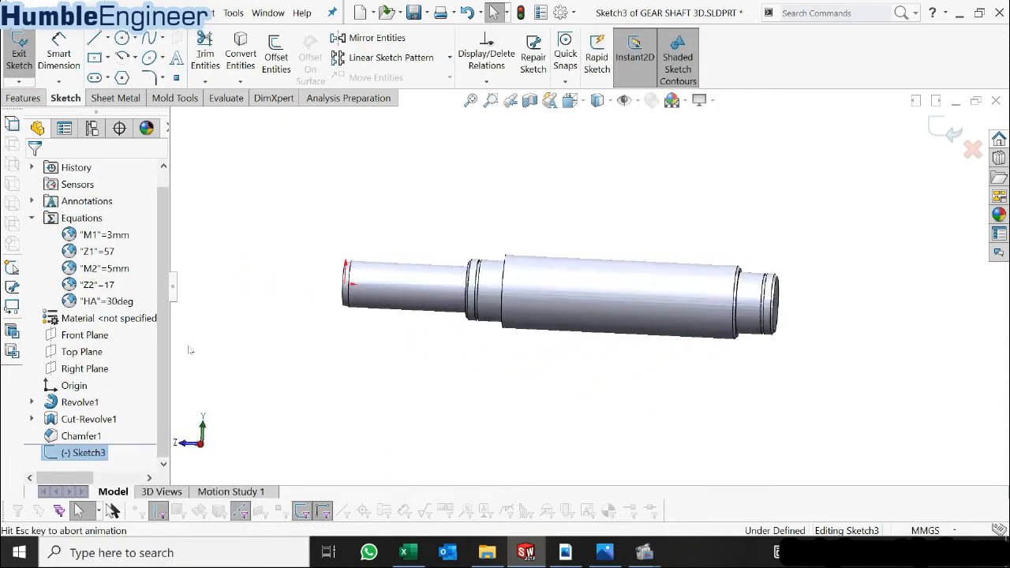
pyautogui.scroll(-4, 832, 251)
pyautogui.scroll(2, 828, 244)
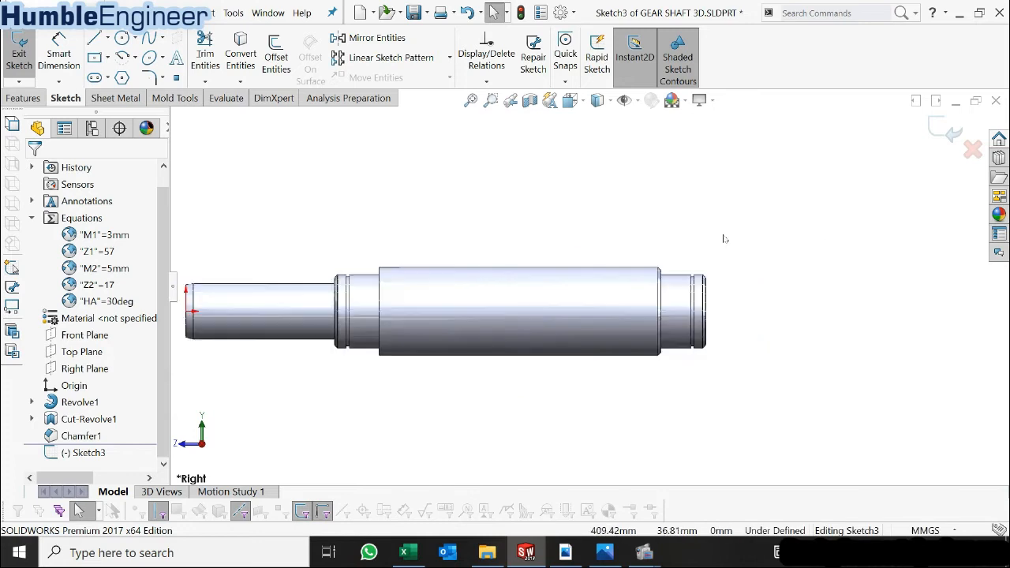
# - Sketch a horizontal centerline along the shaft axis from the origin to the shaft's far end face
pyautogui.click(107, 38)
pyautogui.click(99, 78)
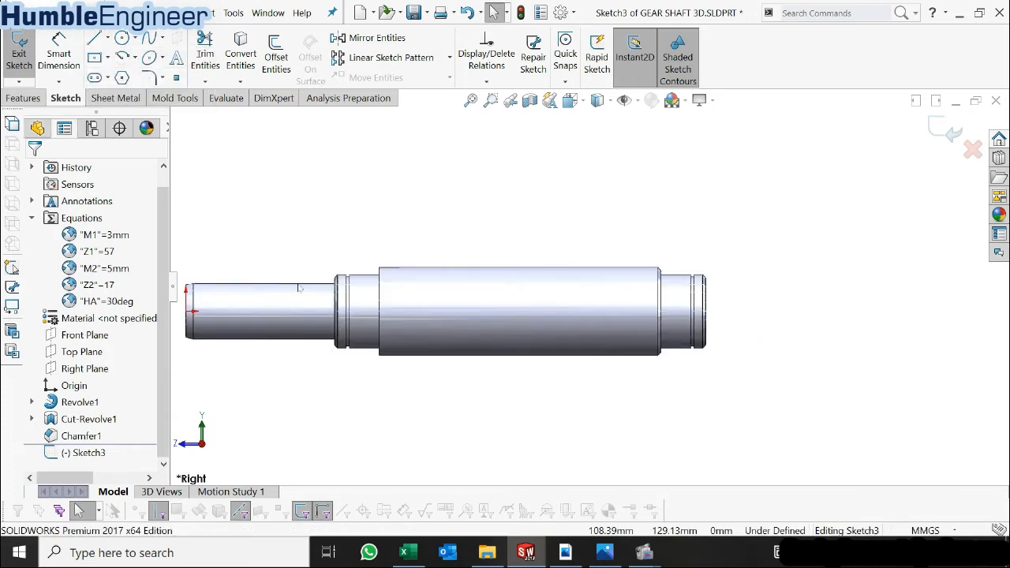
pyautogui.click(189, 312)
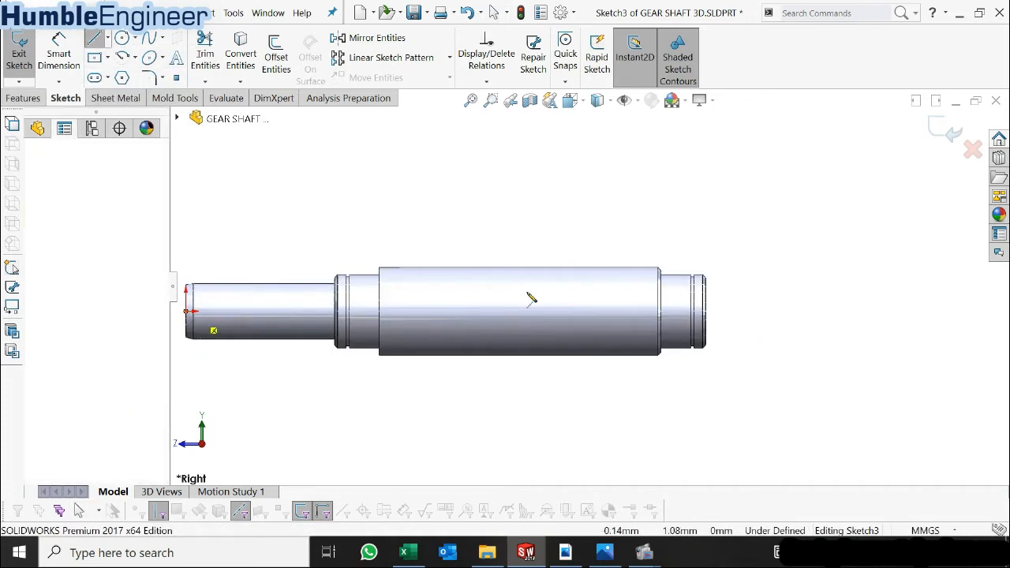
pyautogui.click(706, 314)
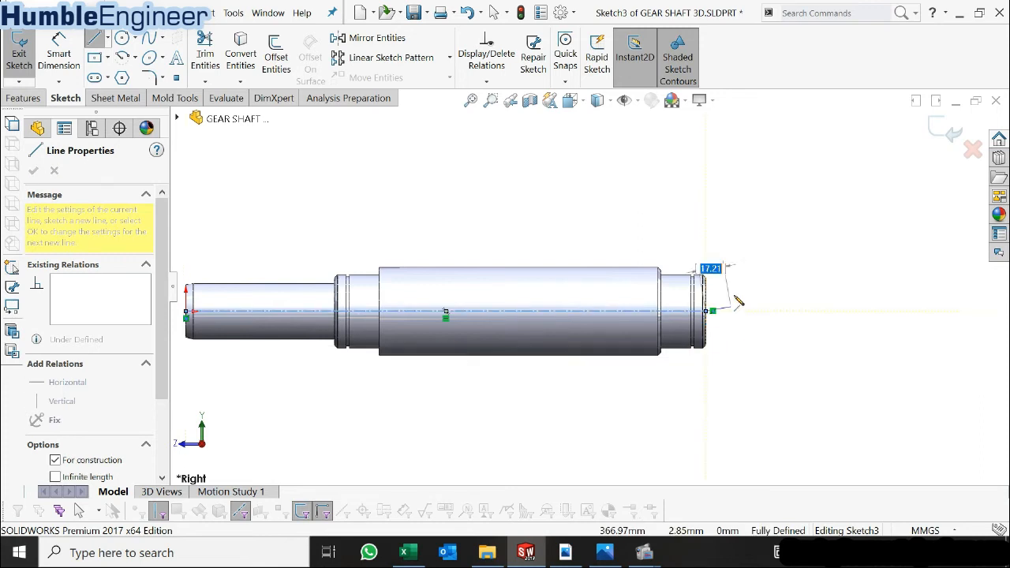
pyautogui.press('Escape')
pyautogui.scroll(-1, 731, 302)
pyautogui.scroll(1, 691, 298)
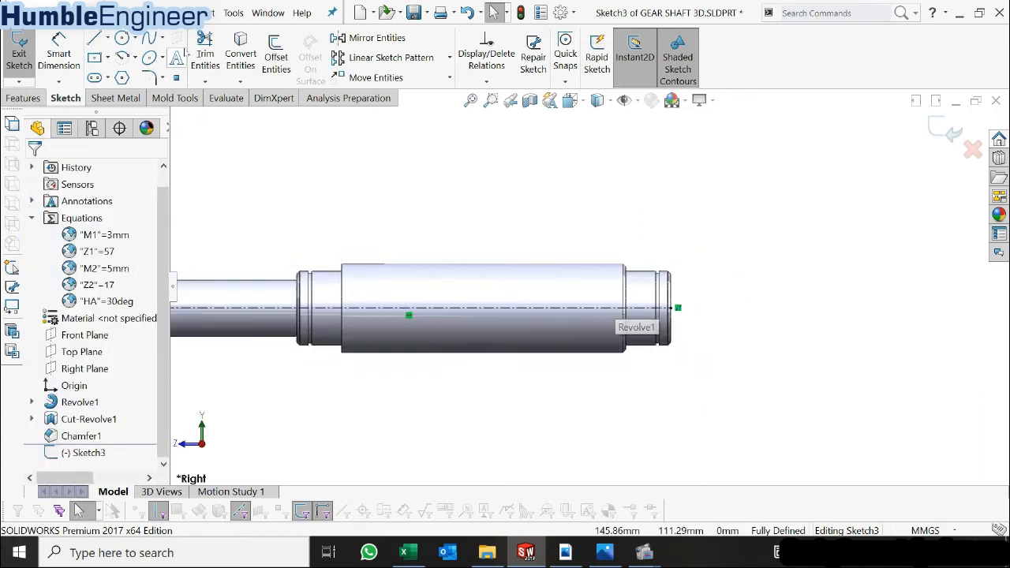
# - Sketch the Gear 1 blank's stepped half-profile with lines, about 42 mm wide, rising from the shaft centerline with a recessed web on both sides
pyautogui.click(108, 39)
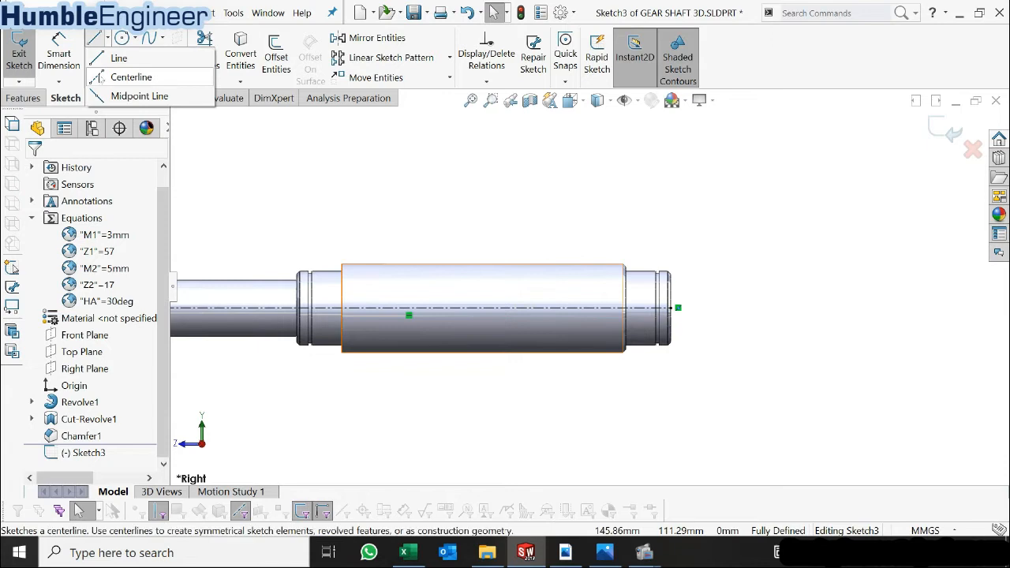
pyautogui.click(118, 36)
pyautogui.scroll(-1, 573, 241)
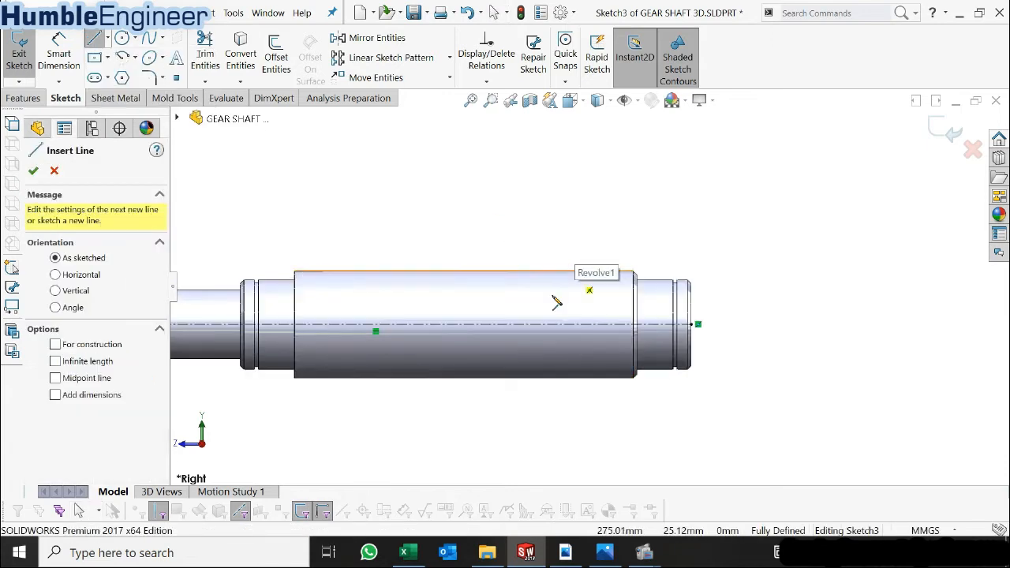
pyautogui.click(528, 324)
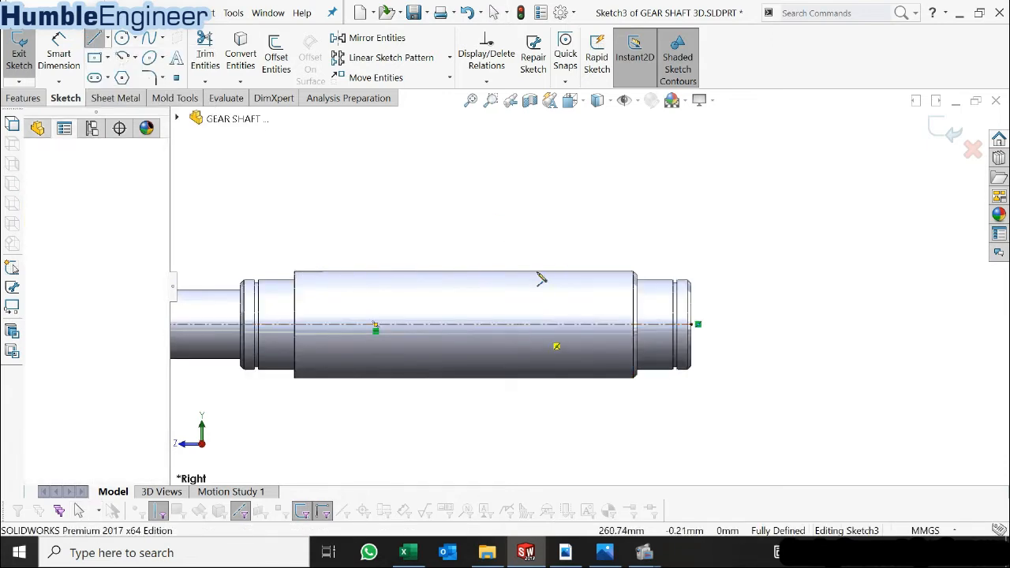
pyautogui.click(530, 248)
pyautogui.click(542, 244)
pyautogui.click(542, 180)
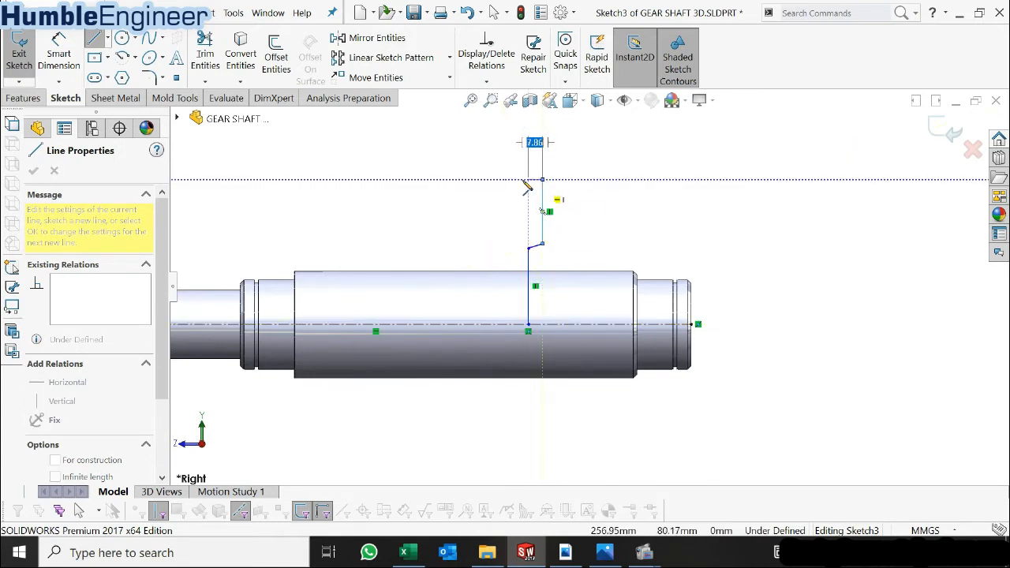
pyautogui.click(528, 180)
pyautogui.click(529, 156)
pyautogui.click(605, 157)
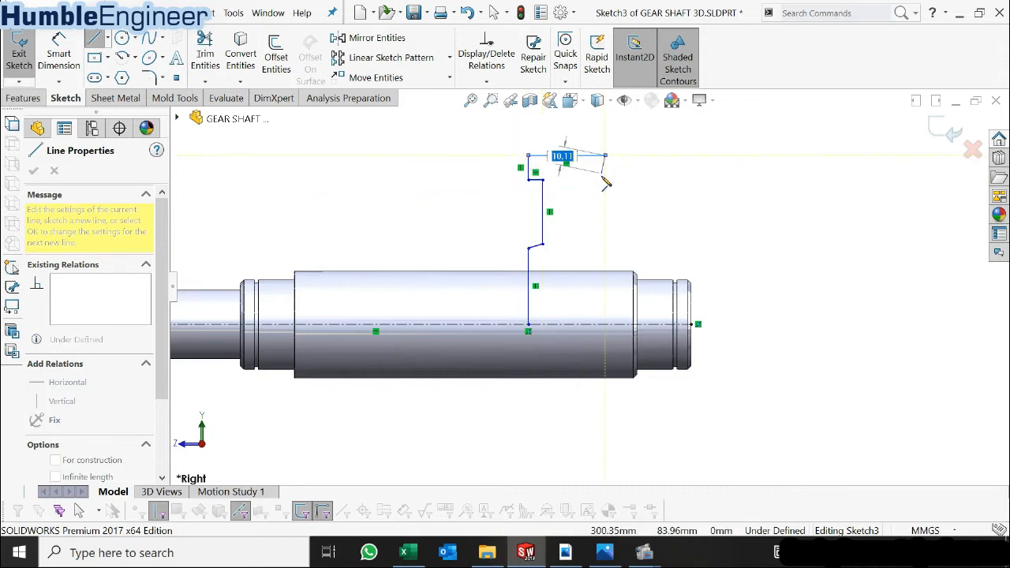
pyautogui.click(606, 180)
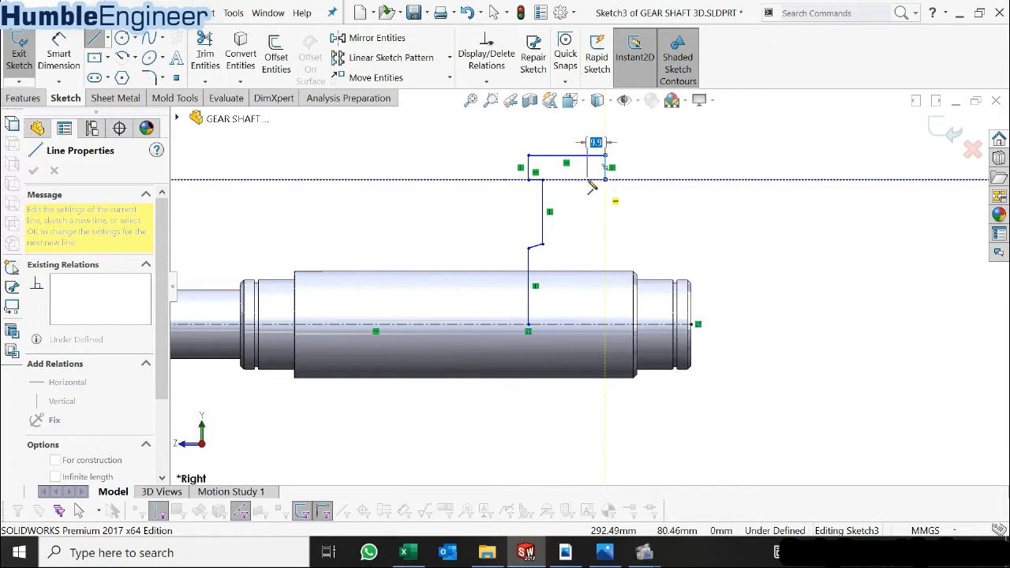
pyautogui.click(589, 181)
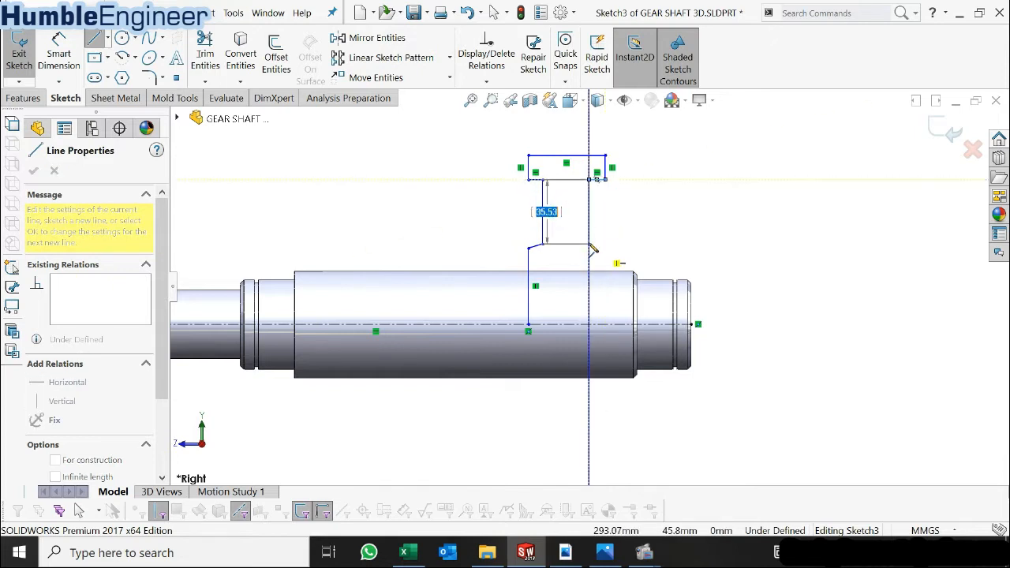
pyautogui.click(589, 244)
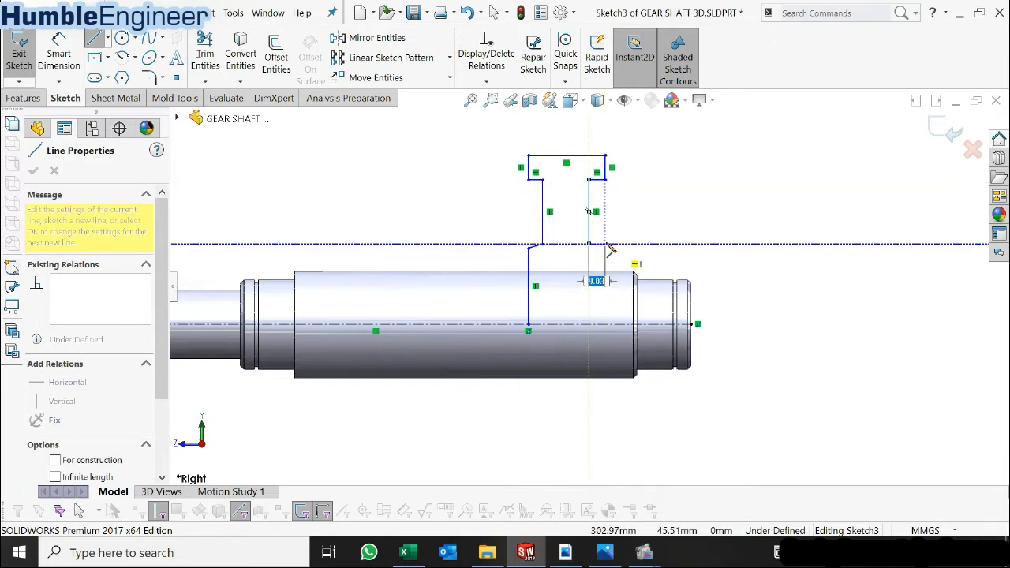
pyautogui.click(606, 324)
pyautogui.press('Escape')
pyautogui.scroll(-2, 541, 261)
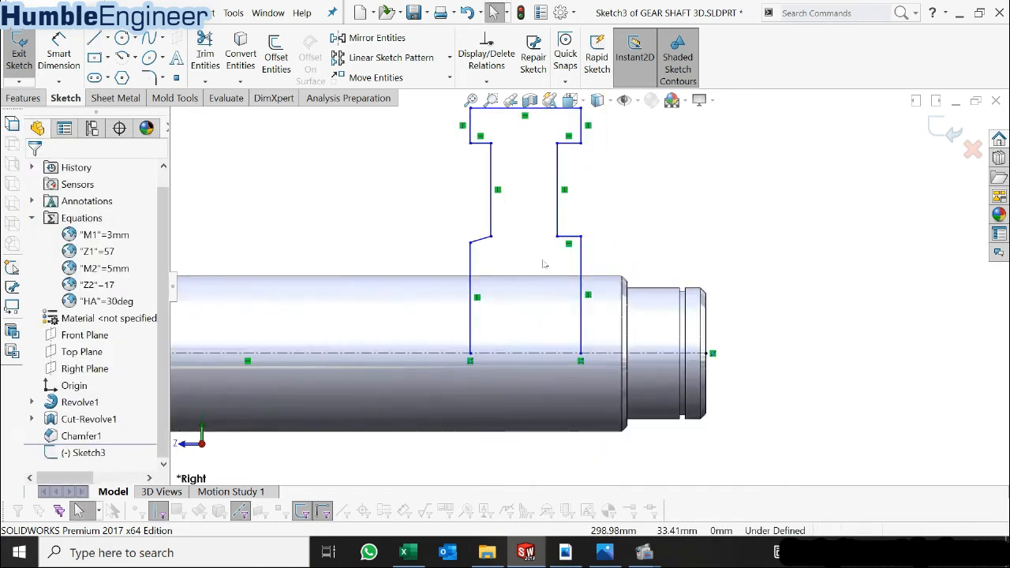
# - Make the short slanted line at the foot of the web recess horizontal
pyautogui.click(481, 245)
pyautogui.rightClick(483, 243)
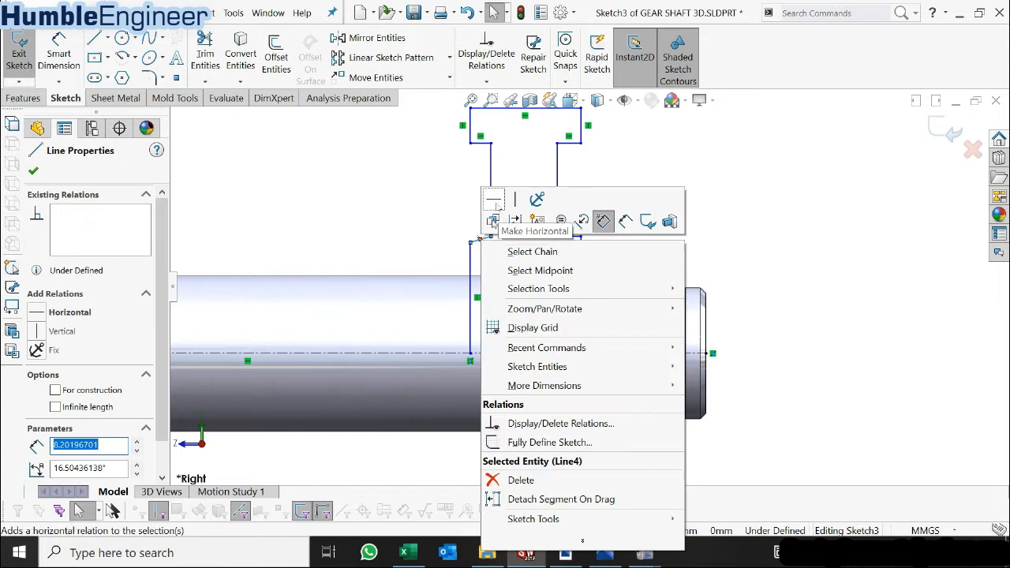
pyautogui.click(513, 228)
pyautogui.click(584, 225)
pyautogui.scroll(-1, 582, 226)
pyautogui.scroll(2, 578, 217)
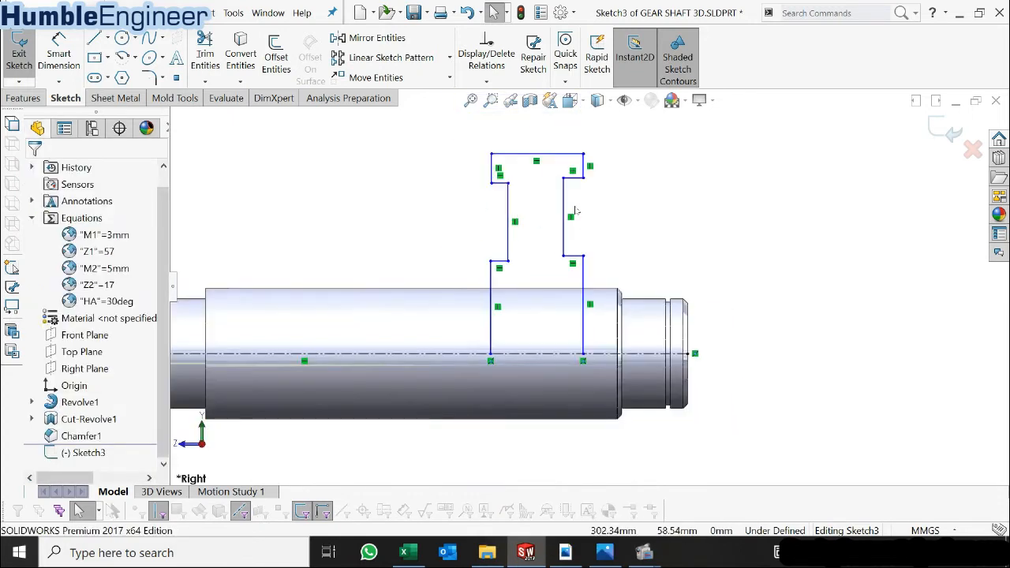
# - Sketch a vertical centerline from the midpoint of the gear profile's outer line down to the shaft axis
pyautogui.click(107, 38)
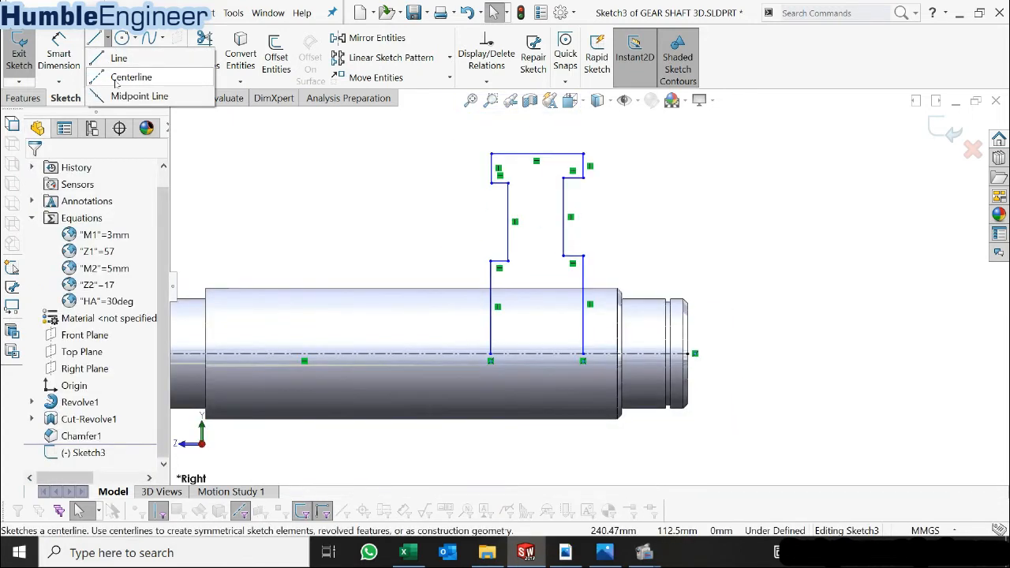
pyautogui.click(130, 76)
pyautogui.click(536, 154)
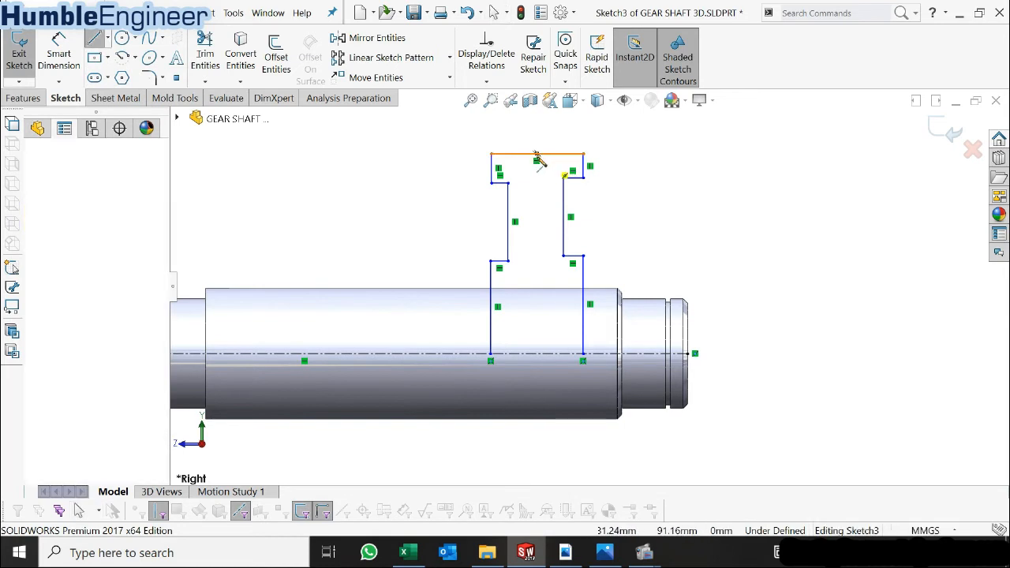
pyautogui.click(537, 354)
pyautogui.press('Escape')
pyautogui.press('Escape')
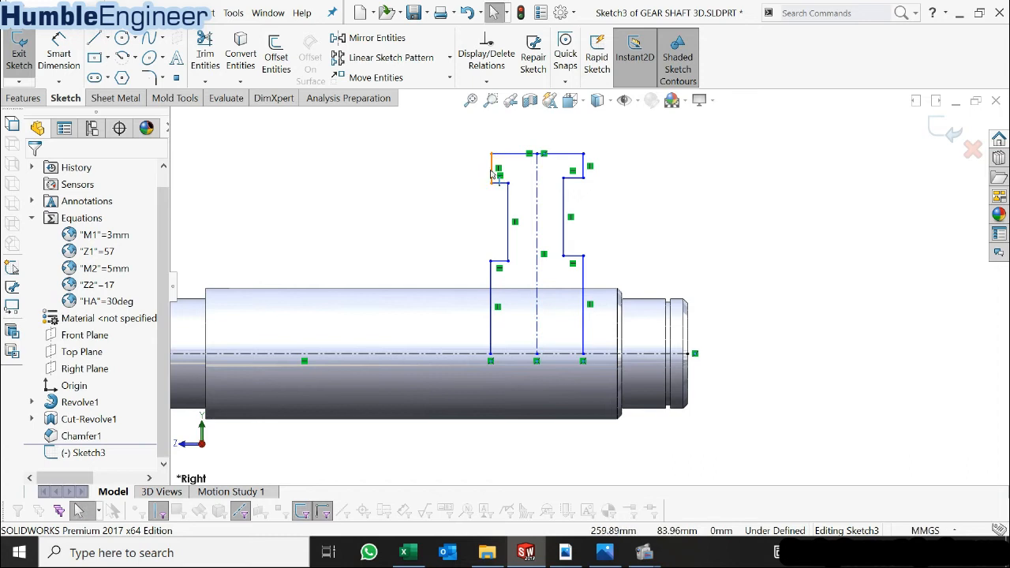
# - Make the two outer vertical rim edges of the gear profile symmetric about the vertical centerline
pyautogui.click(490, 178)
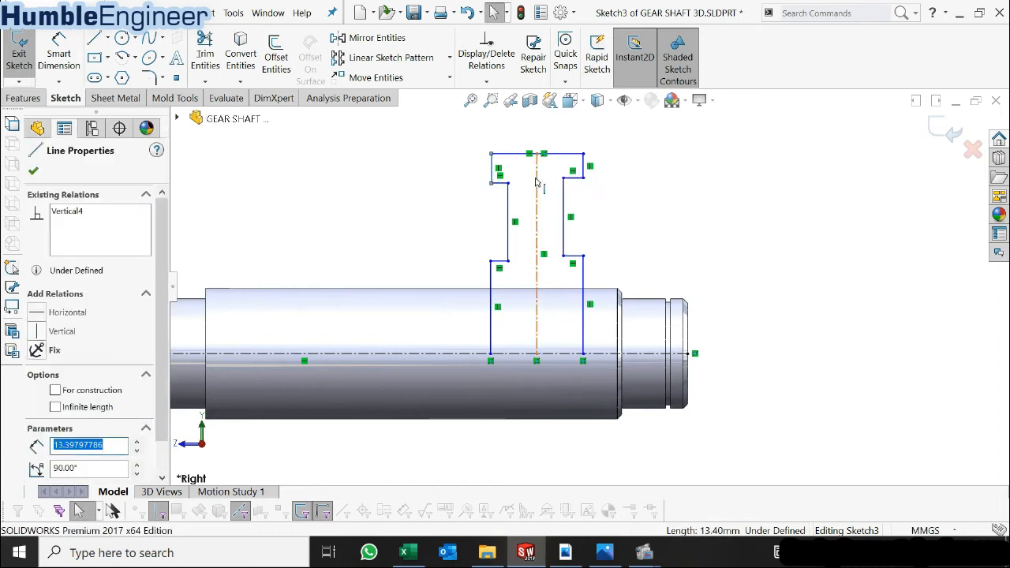
pyautogui.keyDown('ctrl'); pyautogui.click(583, 167); pyautogui.keyUp('ctrl')
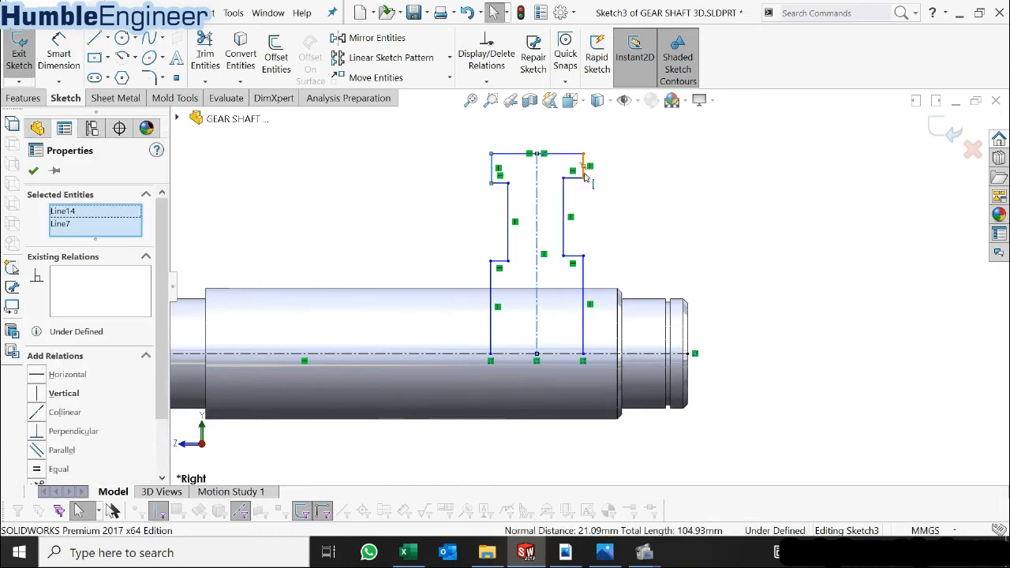
pyautogui.keyDown('ctrl'); pyautogui.click(584, 172); pyautogui.keyUp('ctrl')
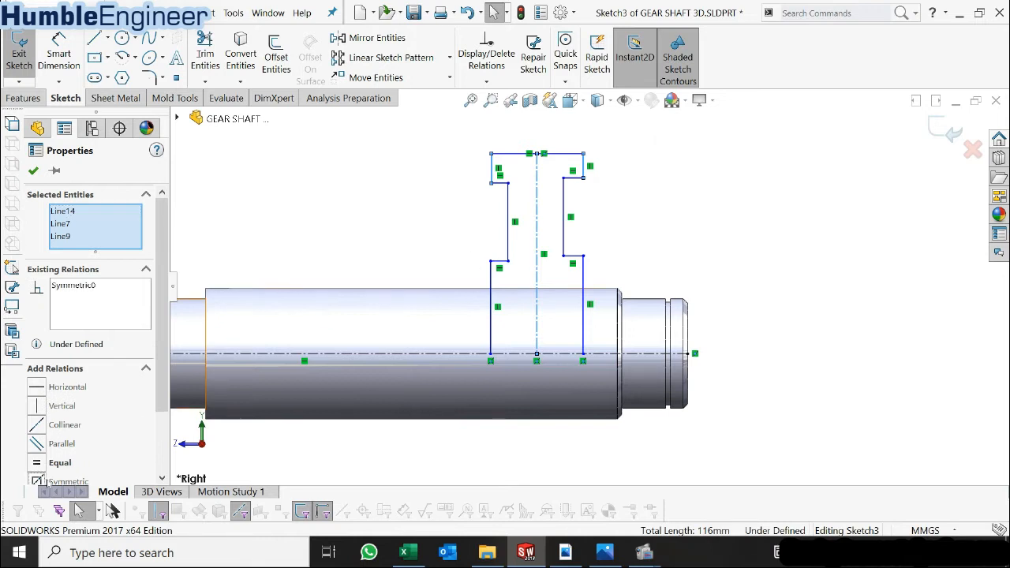
pyautogui.click(640, 213)
# - Make the two vertical web lines of the gear profile symmetric about the vertical centerline
pyautogui.click(508, 207)
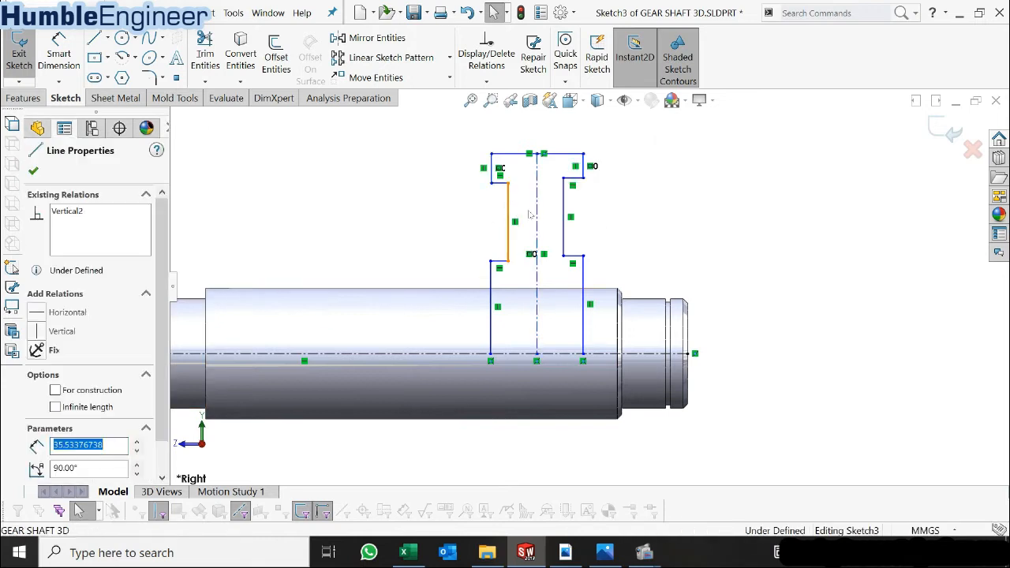
pyautogui.keyDown('ctrl'); pyautogui.click(536, 220); pyautogui.keyUp('ctrl')
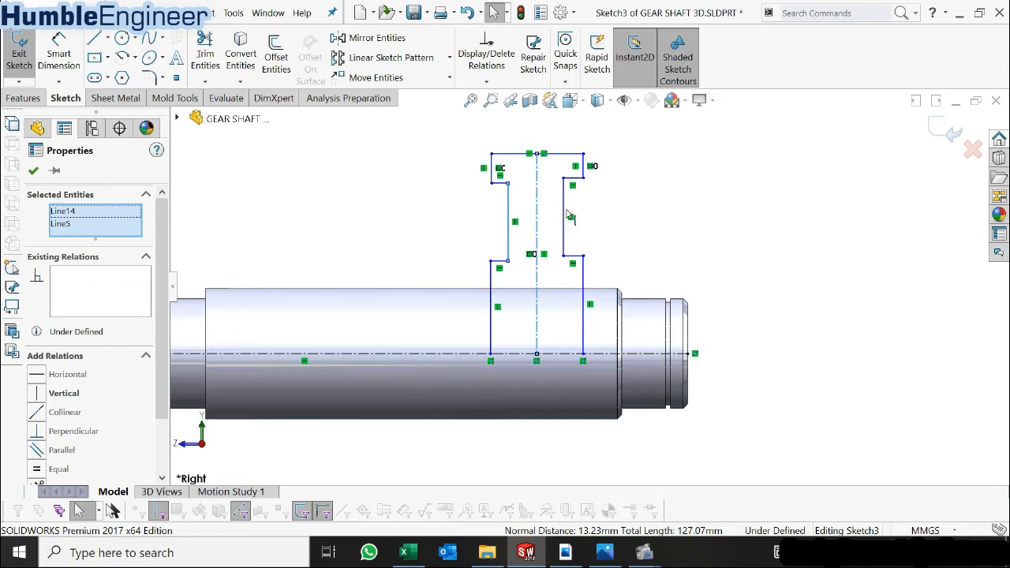
pyautogui.keyDown('ctrl'); pyautogui.click(564, 214); pyautogui.keyUp('ctrl')
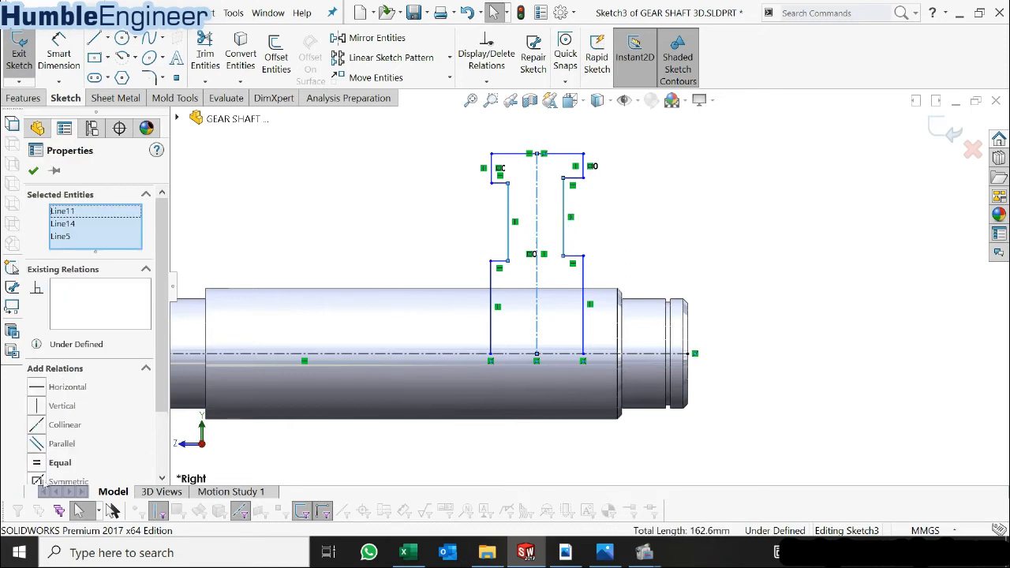
pyautogui.click(37, 481)
pyautogui.click(606, 220)
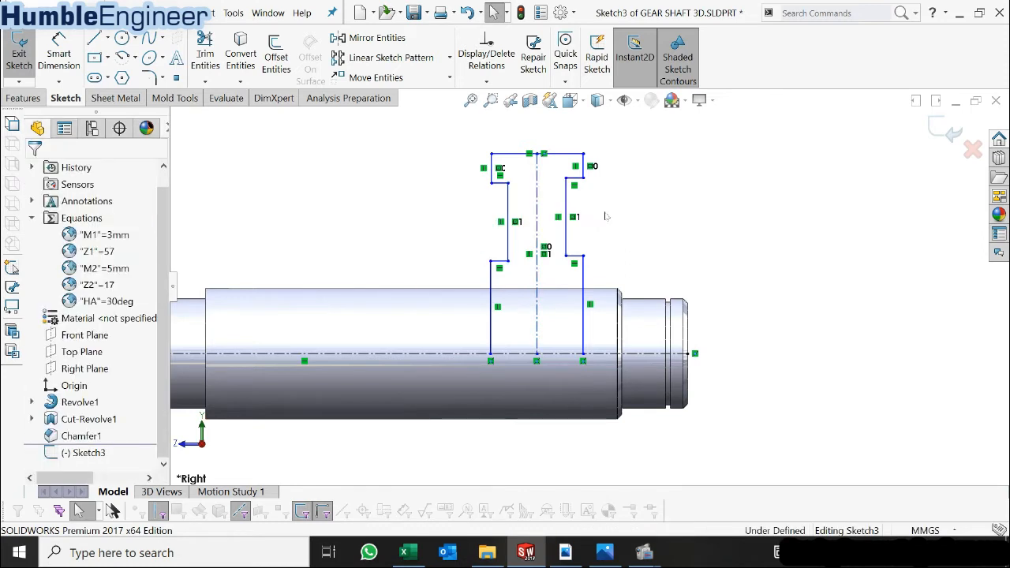
# - Make the rim edge collinear with the hub edge below it on each side of the gear profile
pyautogui.click(495, 176)
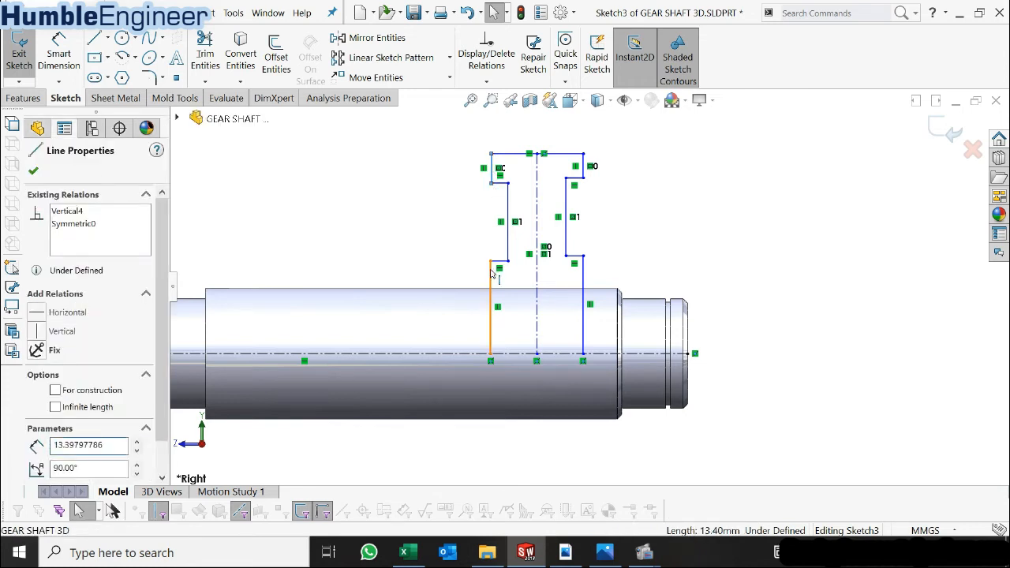
pyautogui.keyDown('ctrl'); pyautogui.click(491, 272); pyautogui.keyUp('ctrl')
pyautogui.click(36, 412)
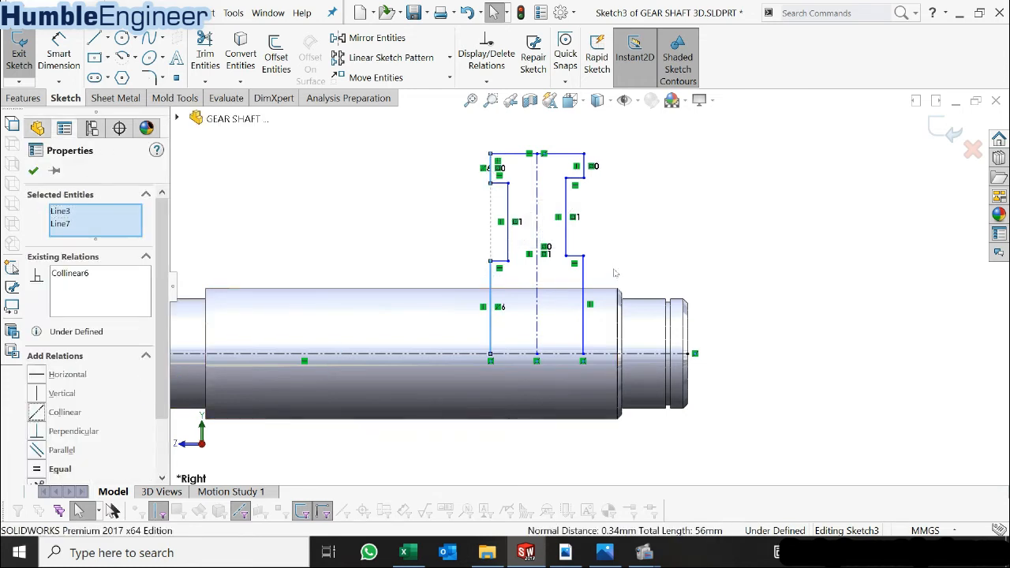
pyautogui.click(597, 193)
pyautogui.click(584, 167)
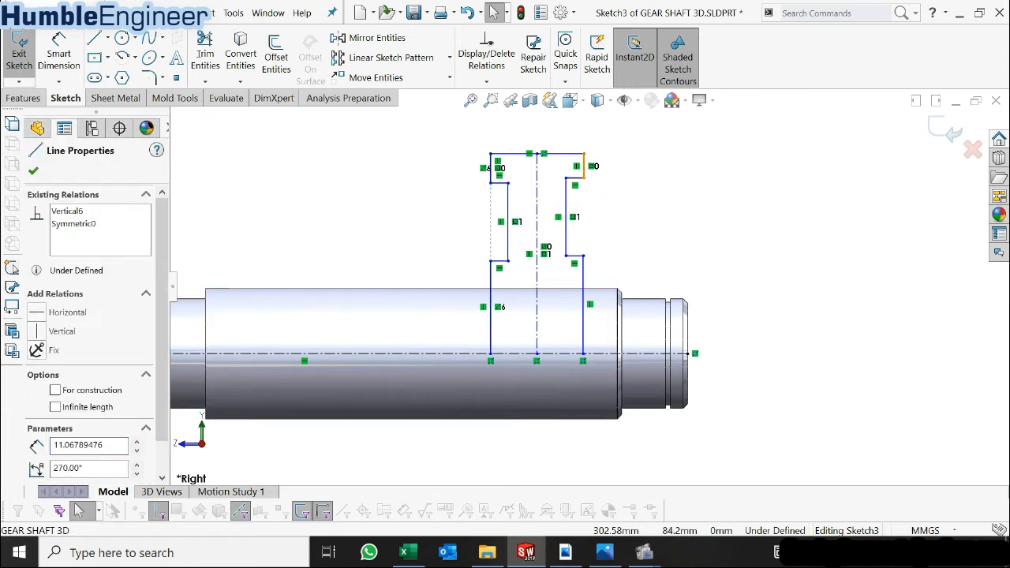
pyautogui.keyDown('ctrl'); pyautogui.click(584, 268); pyautogui.keyUp('ctrl')
pyautogui.click(41, 416)
pyautogui.press('Escape')
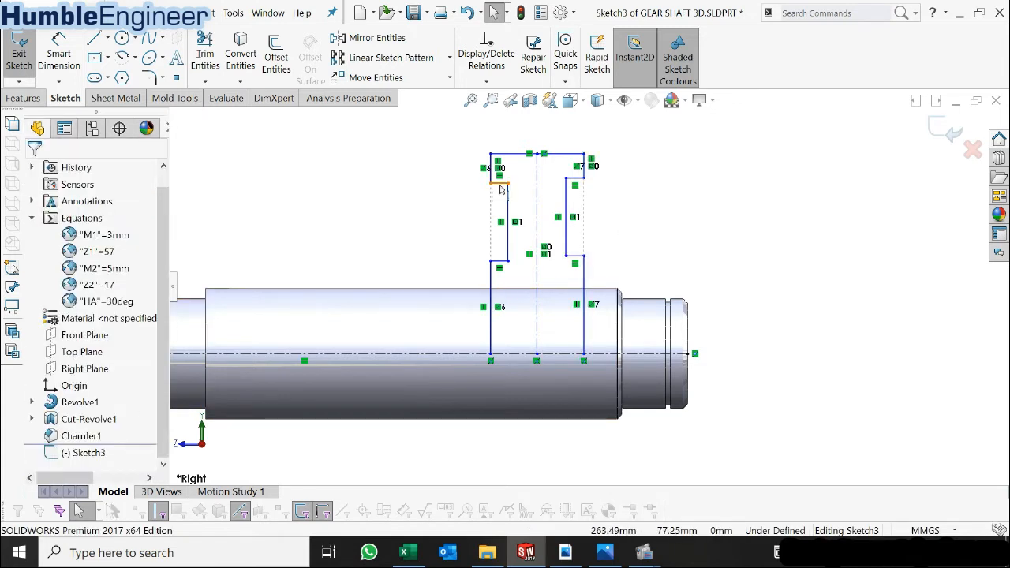
# - Make the two short horizontal lines under the rim collinear, and likewise the two on top of the hub
pyautogui.click(499, 184)
pyautogui.keyDown('ctrl'); pyautogui.click(576, 181); pyautogui.keyUp('ctrl')
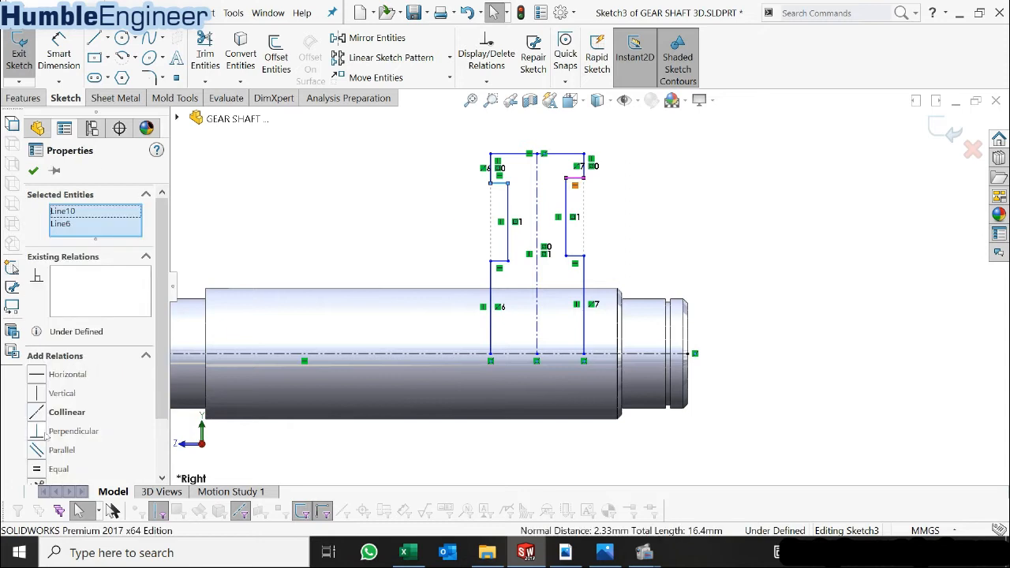
pyautogui.click(65, 411)
pyautogui.press('Escape')
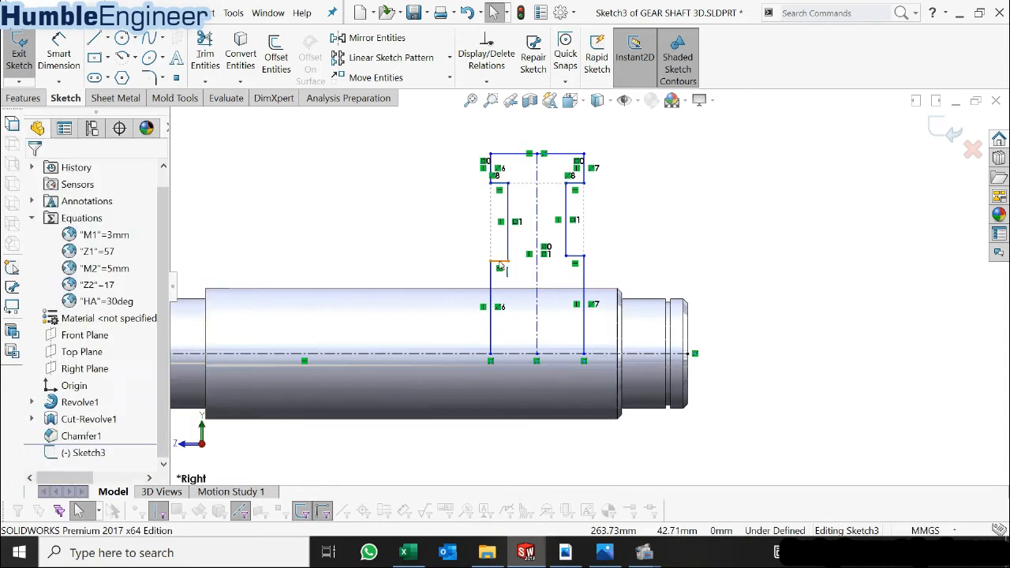
pyautogui.click(575, 257)
pyautogui.keyDown('ctrl'); pyautogui.click(499, 260); pyautogui.keyUp('ctrl')
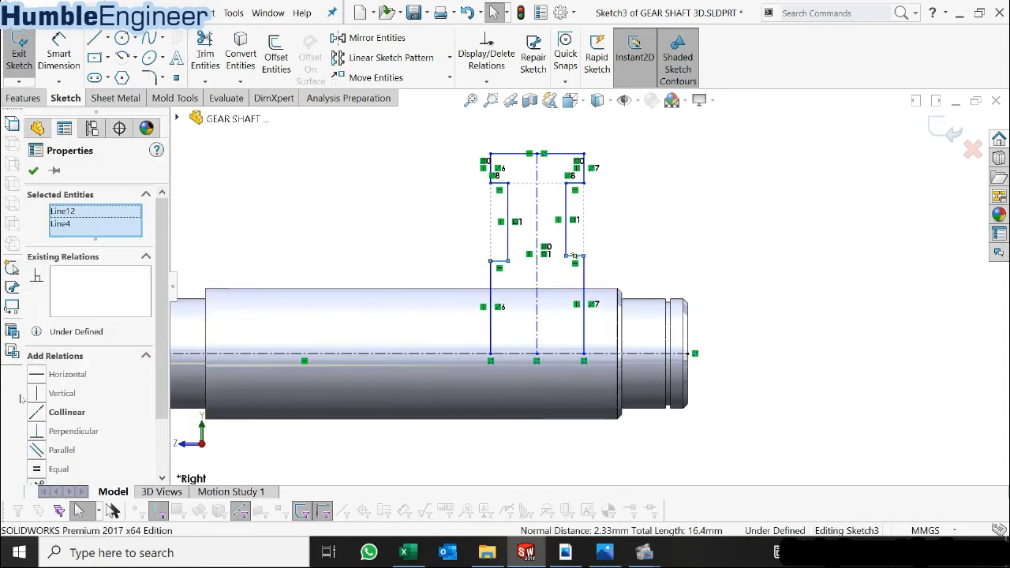
pyautogui.click(40, 411)
pyautogui.click(630, 230)
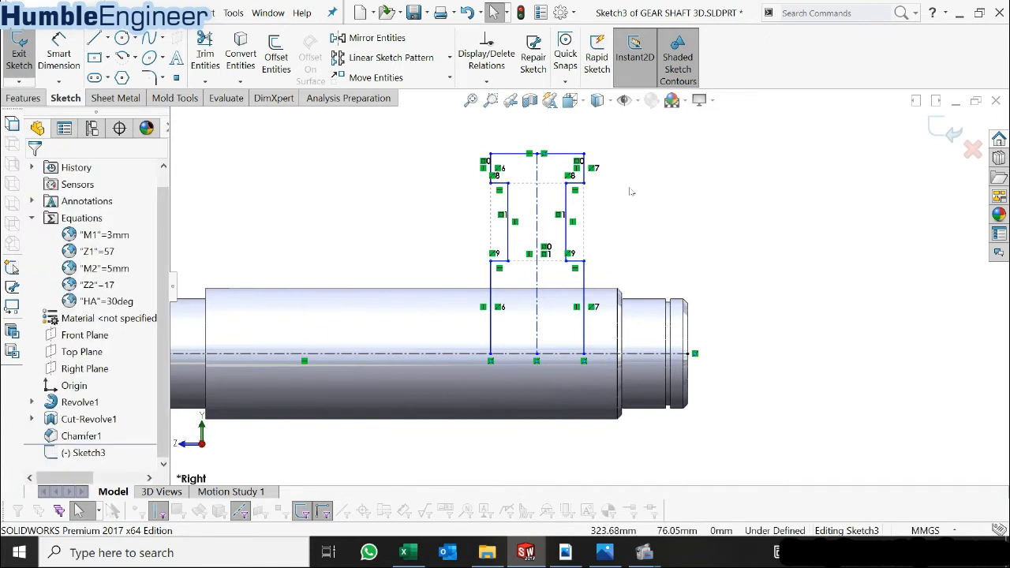
# - Dimension the gear profile's overall width between the outer rim edges as 30 mm
pyautogui.click(68, 74)
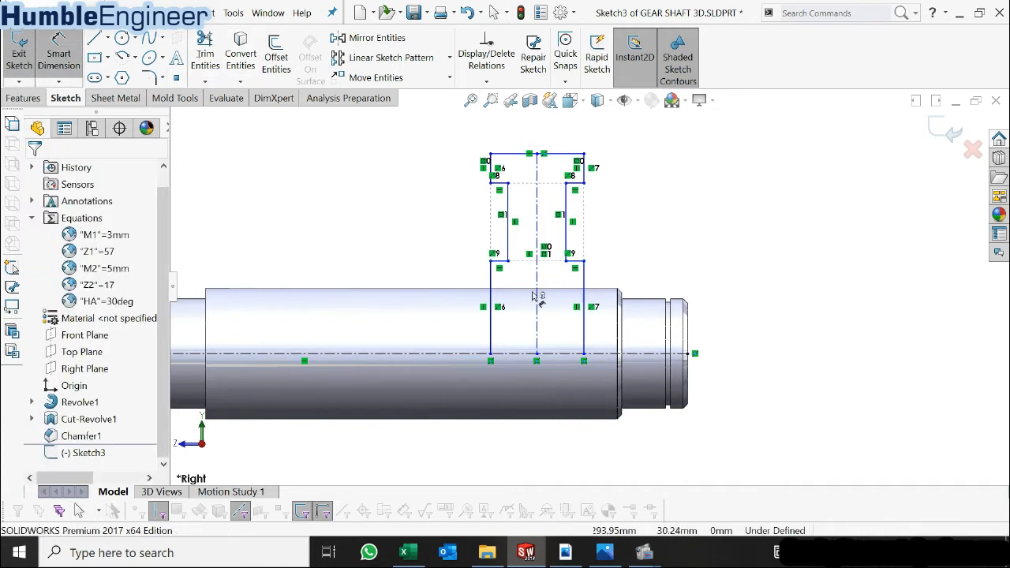
pyautogui.click(492, 166)
pyautogui.click(584, 168)
pyautogui.click(539, 131)
pyautogui.write('30')
pyautogui.press('Return')
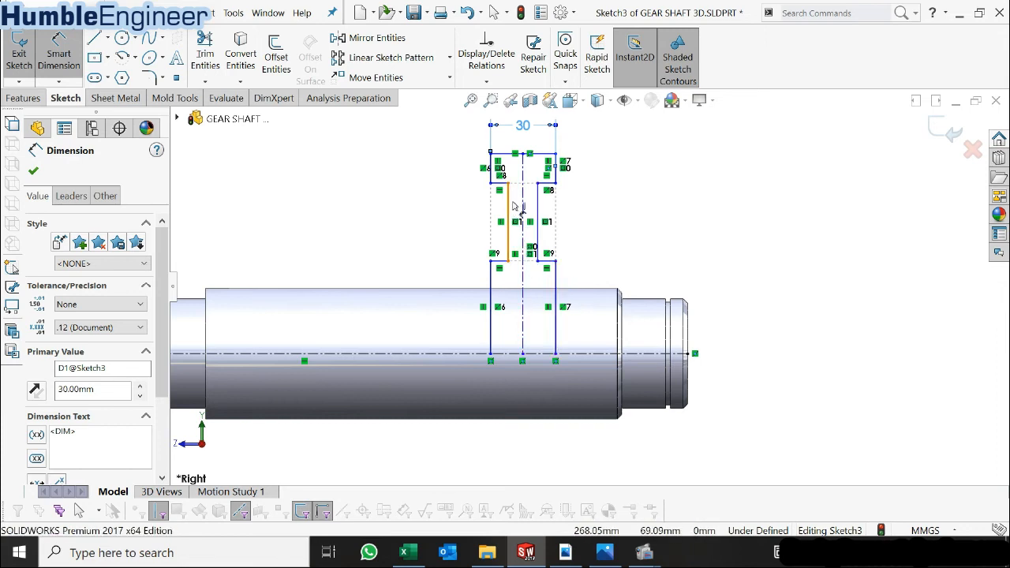
# - Dimension the web recess depth from the outer rim edge as 5 mm
pyautogui.click(509, 209)
pyautogui.click(489, 169)
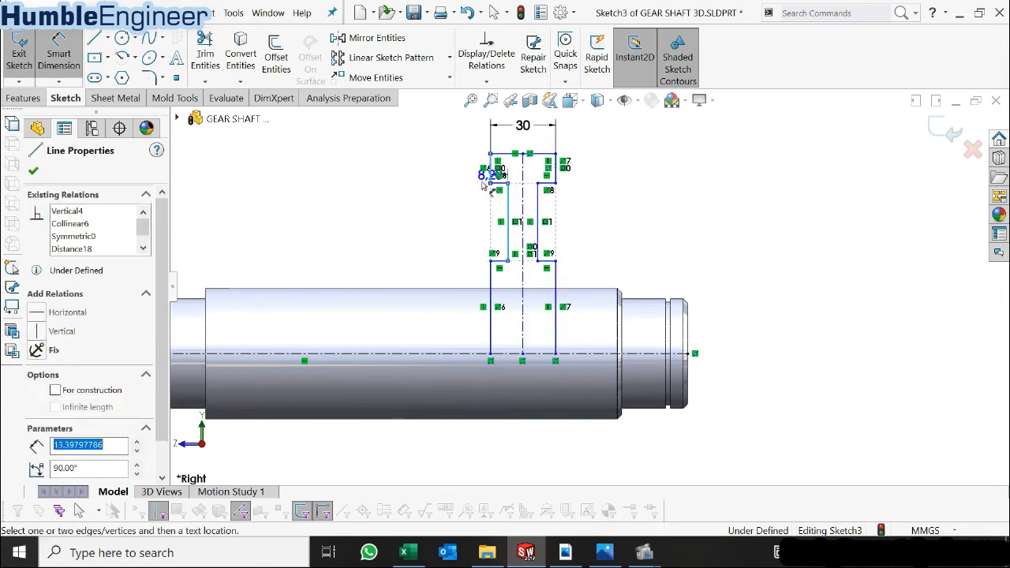
pyautogui.click(426, 209)
pyautogui.write('5')
pyautogui.press('Return')
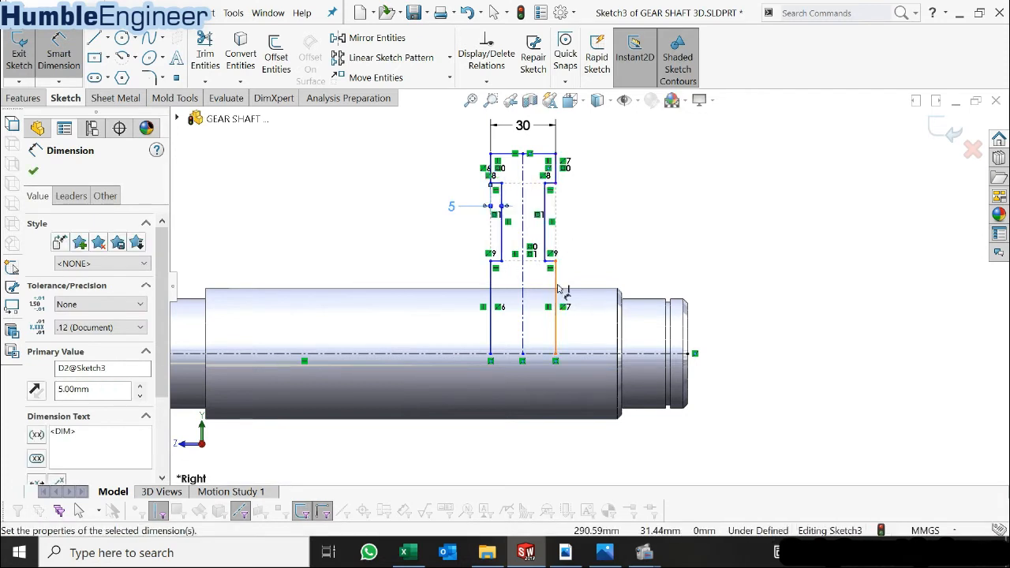
# - Dimension the distance from the hub edge nearest the grooved shaft end to that end face as 80 mm
pyautogui.click(556, 289)
pyautogui.click(694, 353)
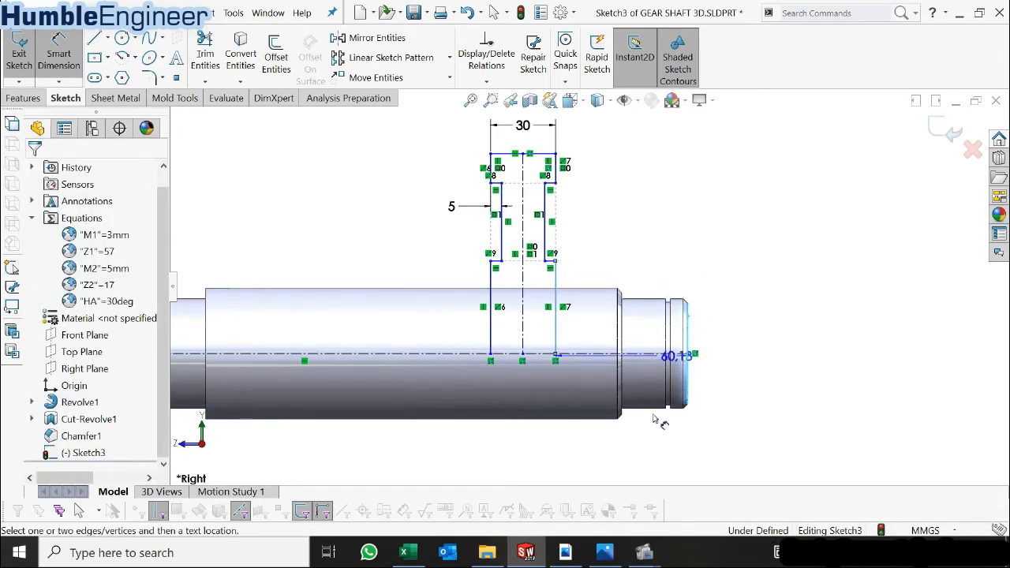
pyautogui.click(580, 414)
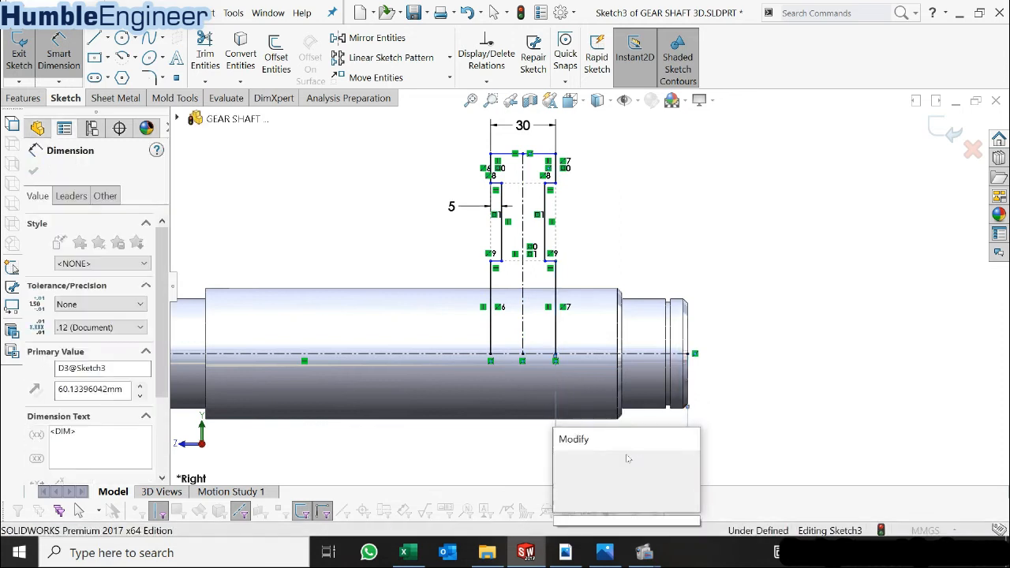
pyautogui.write('80')
pyautogui.press('Return')
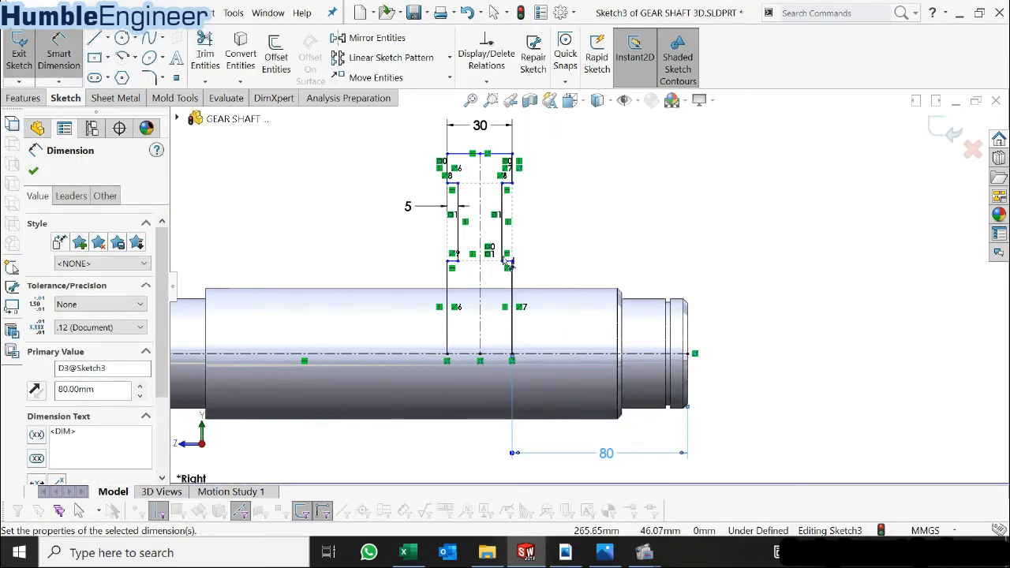
# - Dimension the hub across the shaft centerline as a 70 mm diameter
pyautogui.click(508, 264)
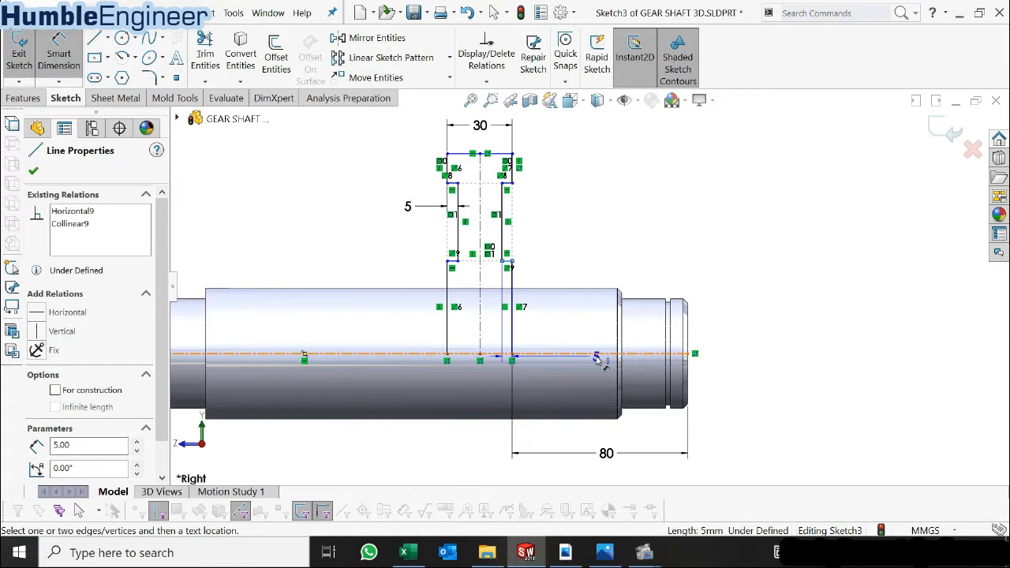
pyautogui.click(596, 357)
pyautogui.click(791, 379)
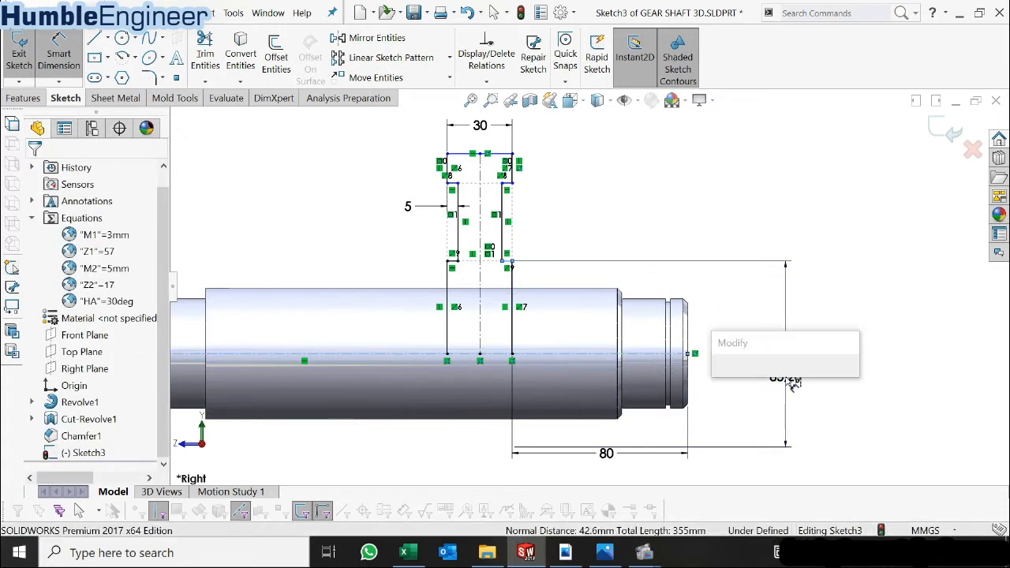
pyautogui.write('70')
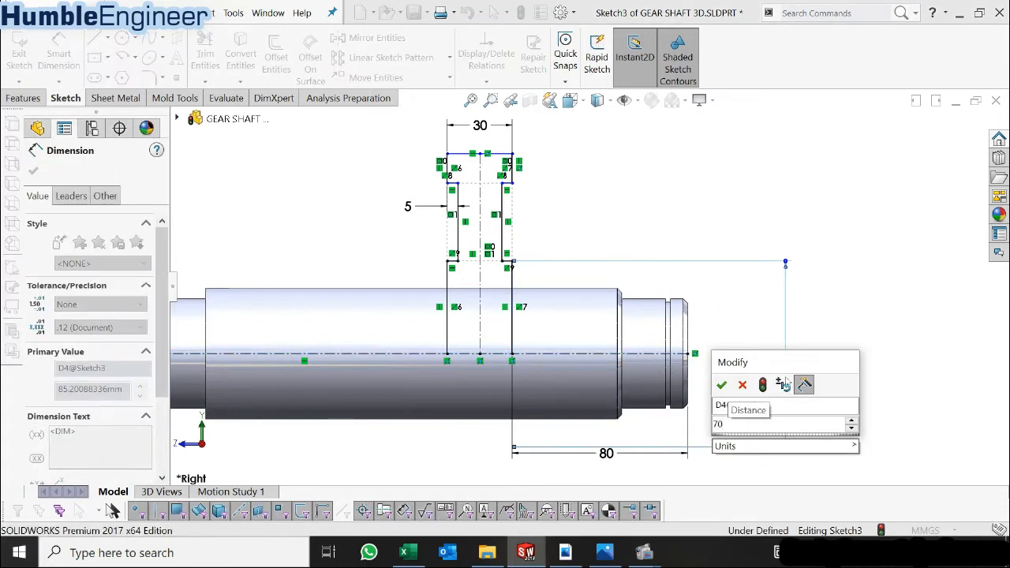
pyautogui.press('Return')
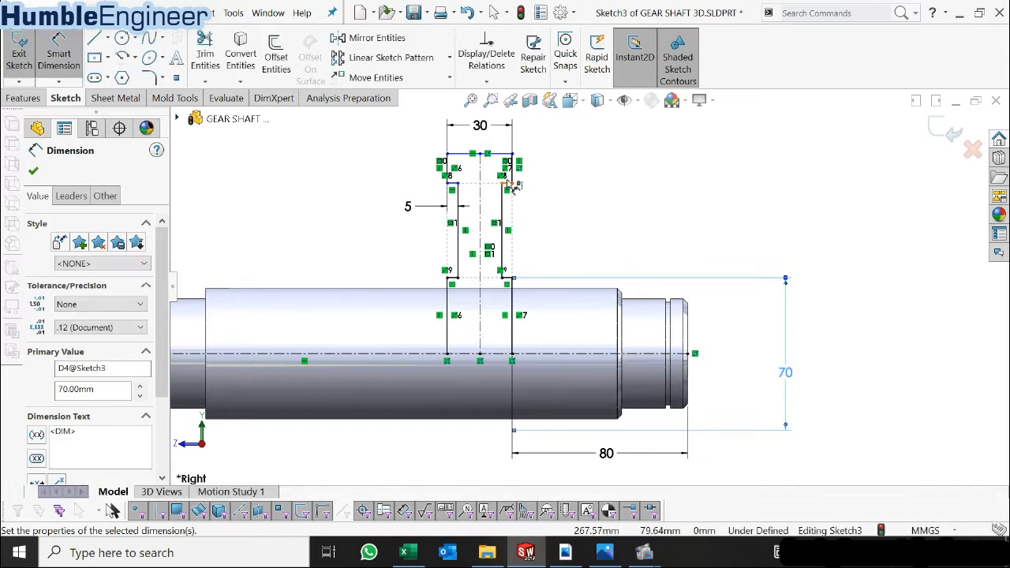
# - Dimension the underside of the rim across the shaft centerline as a 140 mm diameter
pyautogui.click(510, 183)
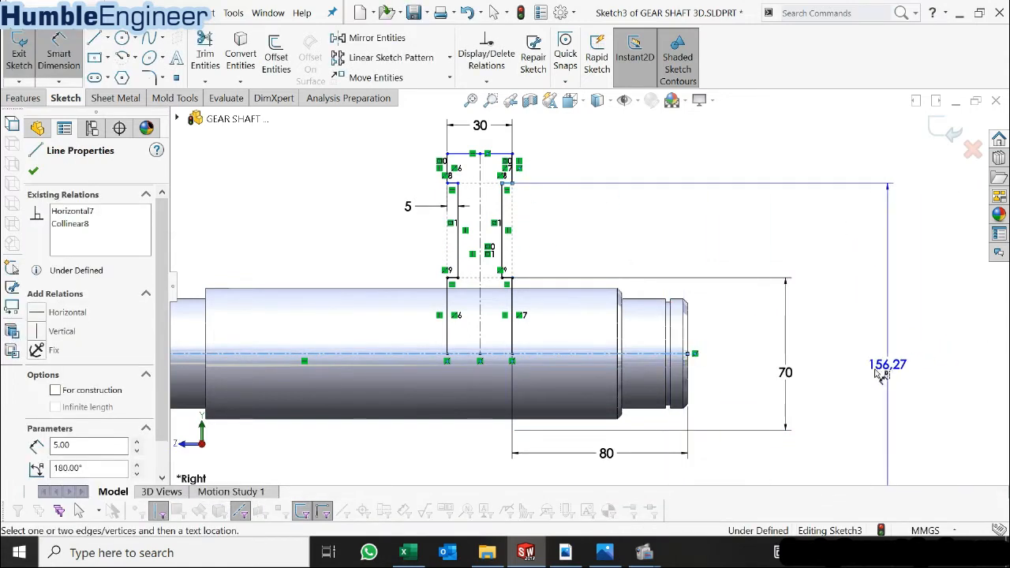
pyautogui.click(880, 373)
pyautogui.write('140')
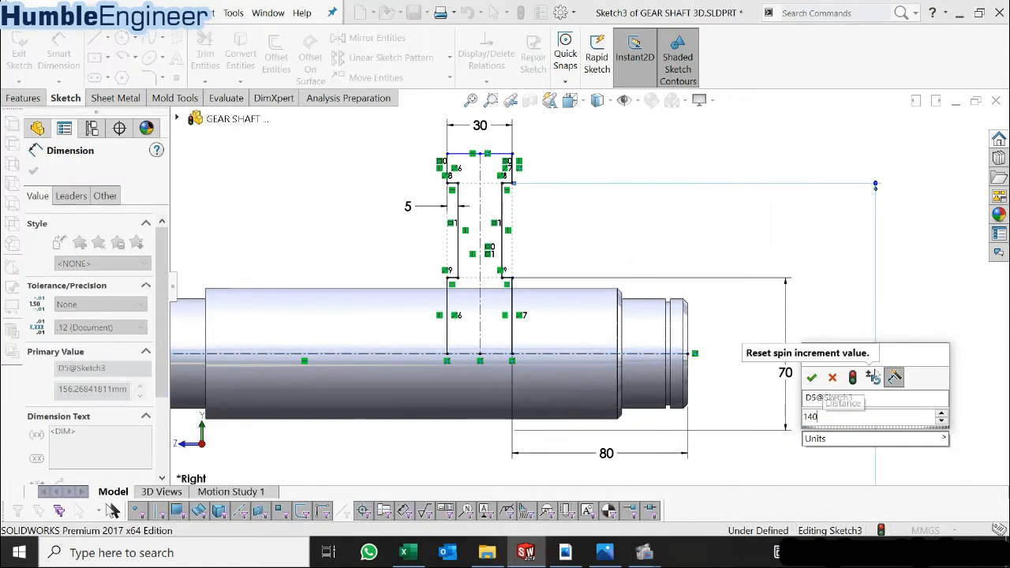
pyautogui.press('Return')
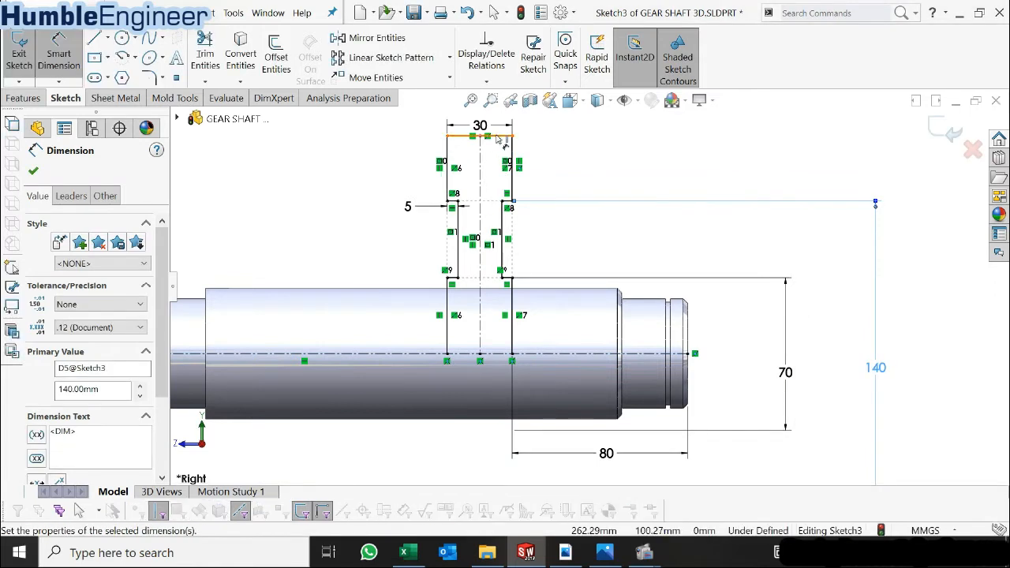
# - Add a diameter dimension across the shaft centerline to the gear profile's outermost line
pyautogui.click(496, 139)
pyautogui.scroll(3, 584, 277)
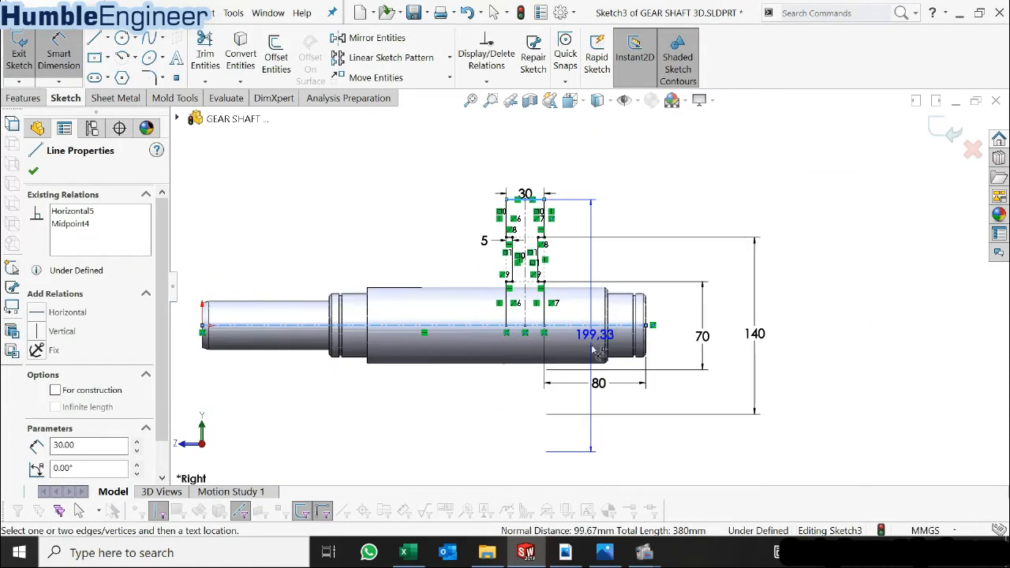
pyautogui.scroll(1, 795, 304)
pyautogui.scroll(-4, 781, 309)
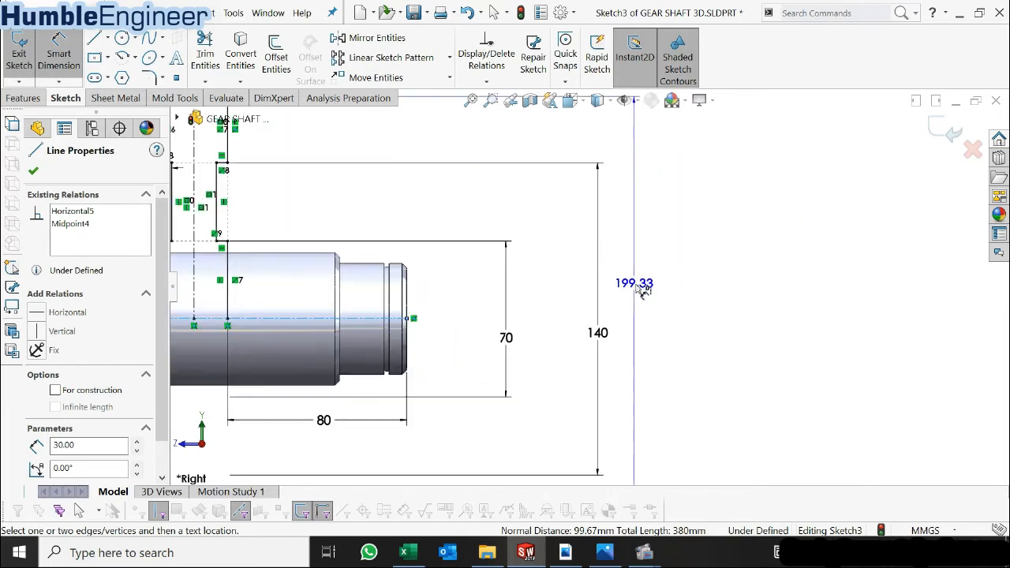
pyautogui.scroll(2, 650, 309)
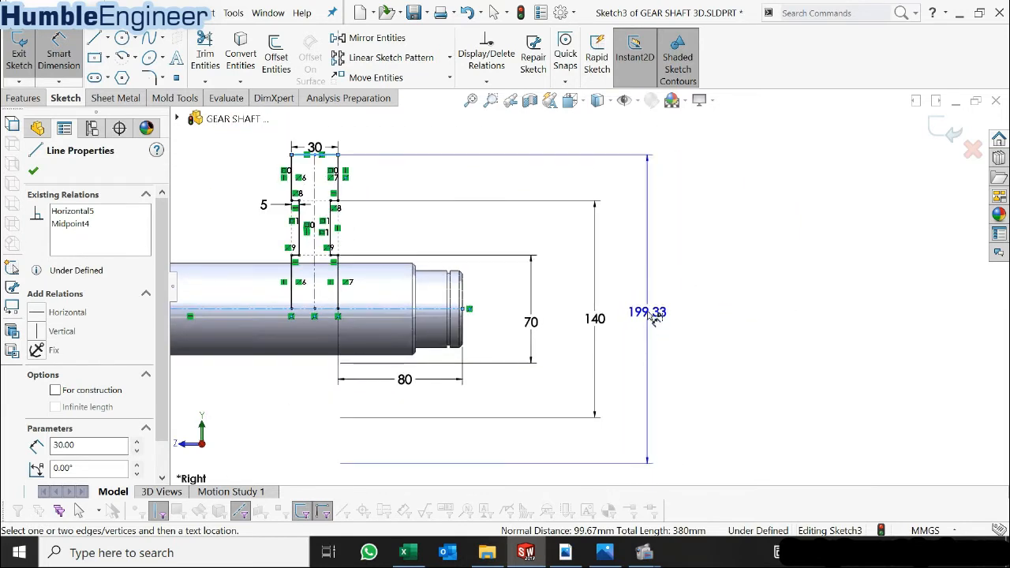
pyautogui.click(654, 315)
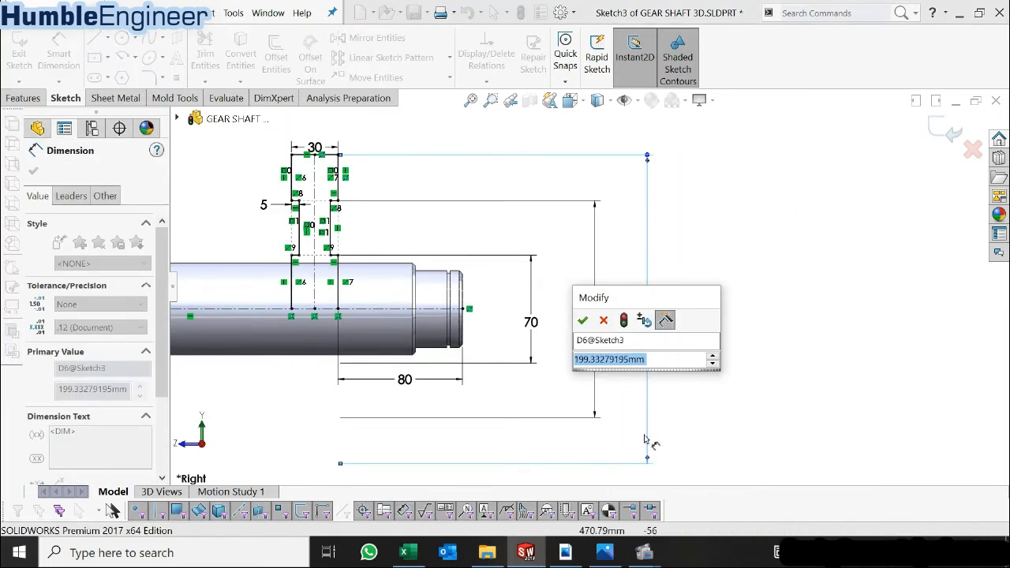
# - Check the outside-diameter formula in the gear reference table and set the gear profile's outermost diameter to the equation ("Z1" + 2) * "M1"
pyautogui.click(604, 552)
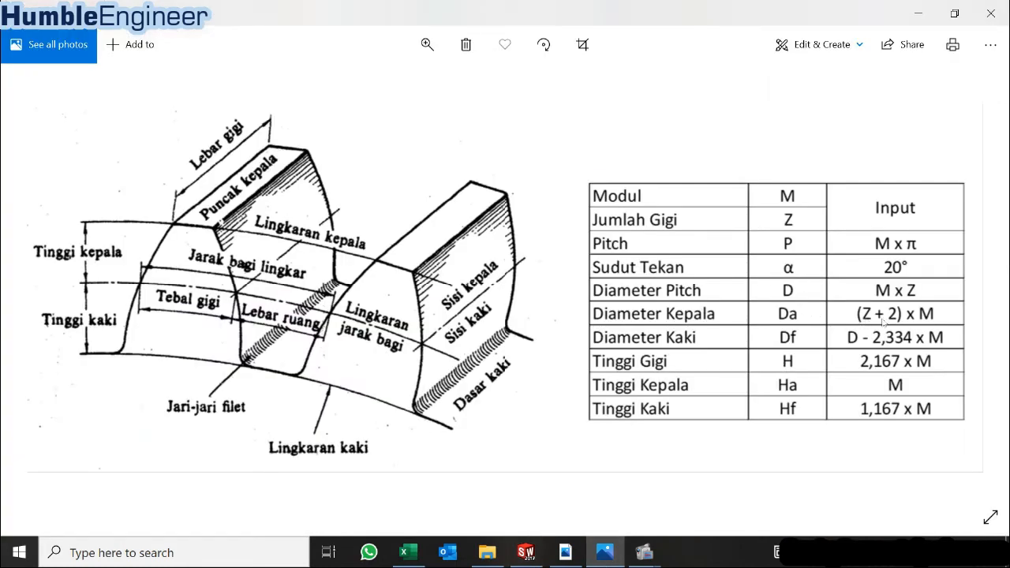
pyautogui.click(540, 552)
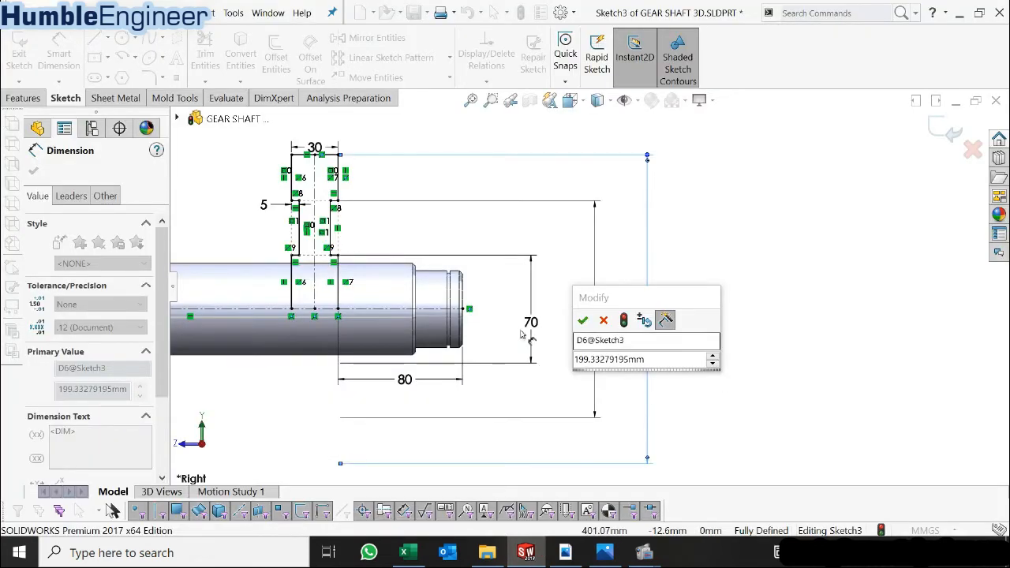
pyautogui.click(645, 359)
pyautogui.write('= ')
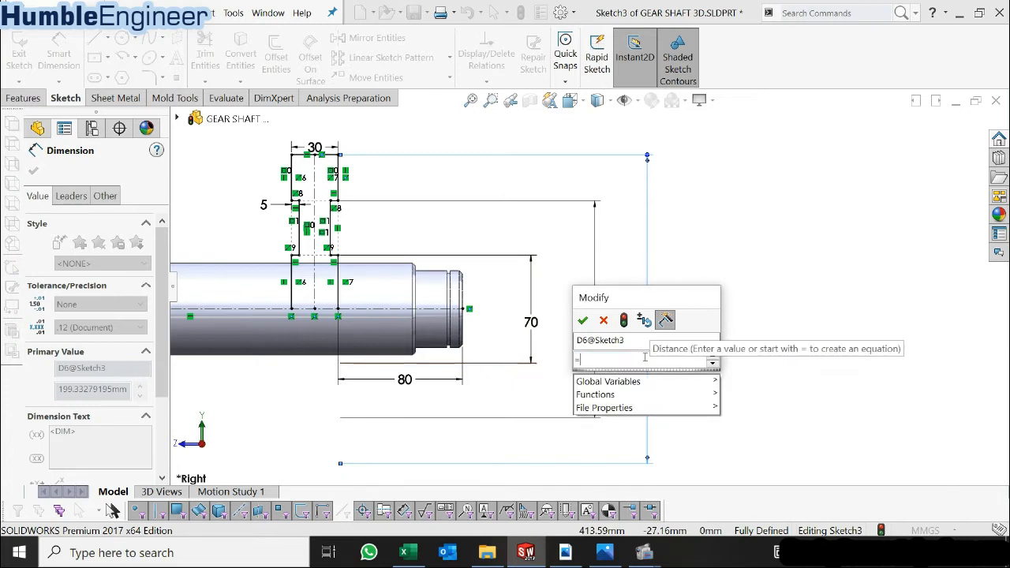
pyautogui.write('(')
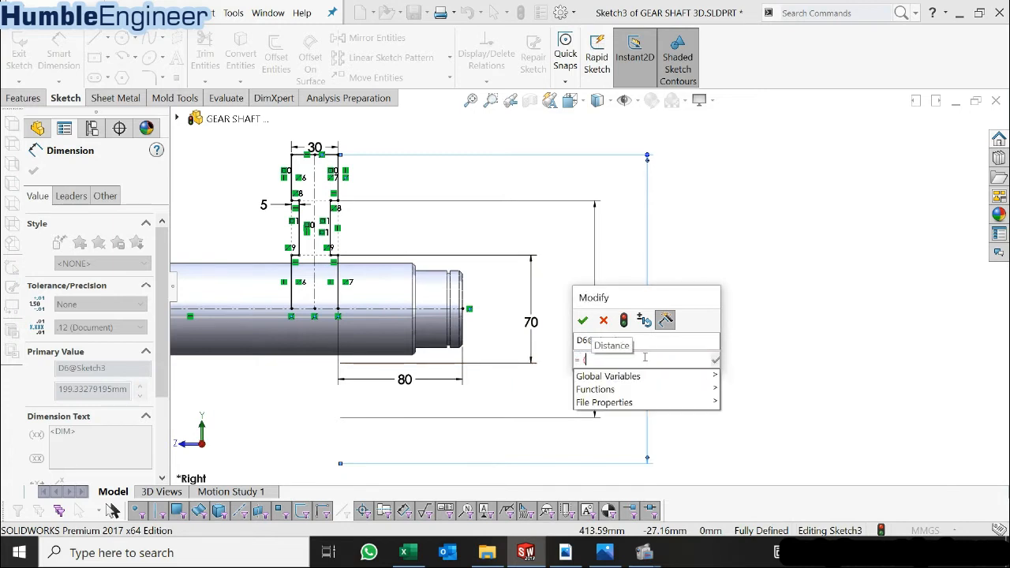
pyautogui.moveTo(658, 376)
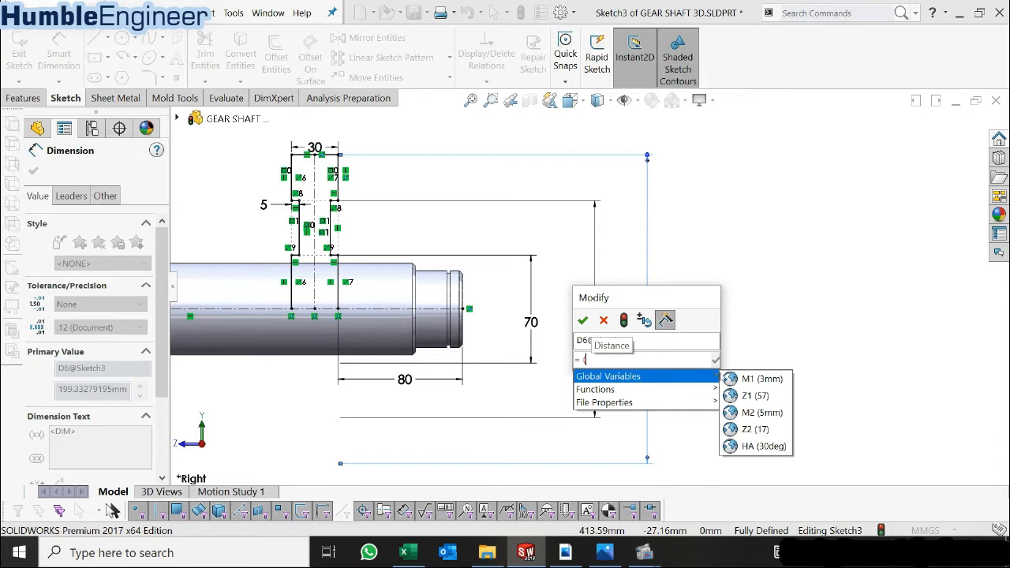
pyautogui.click(755, 395)
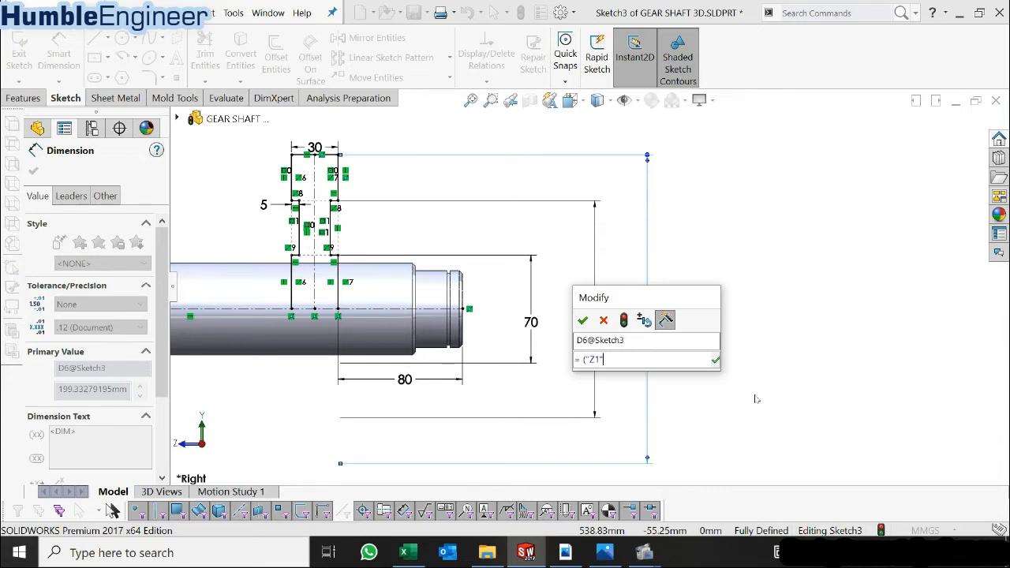
pyautogui.write('+')
pyautogui.moveTo(707, 388)
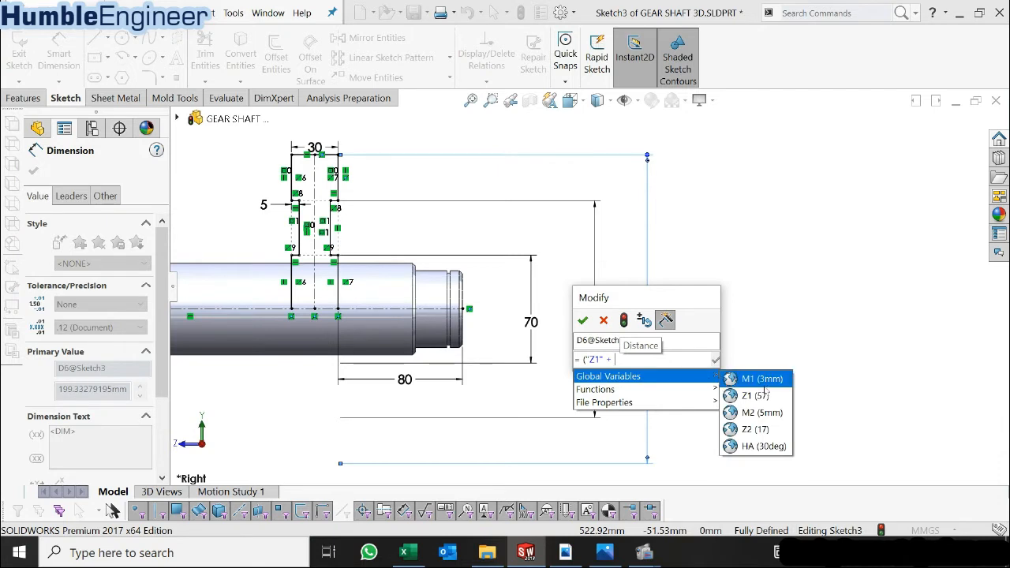
pyautogui.write('2')
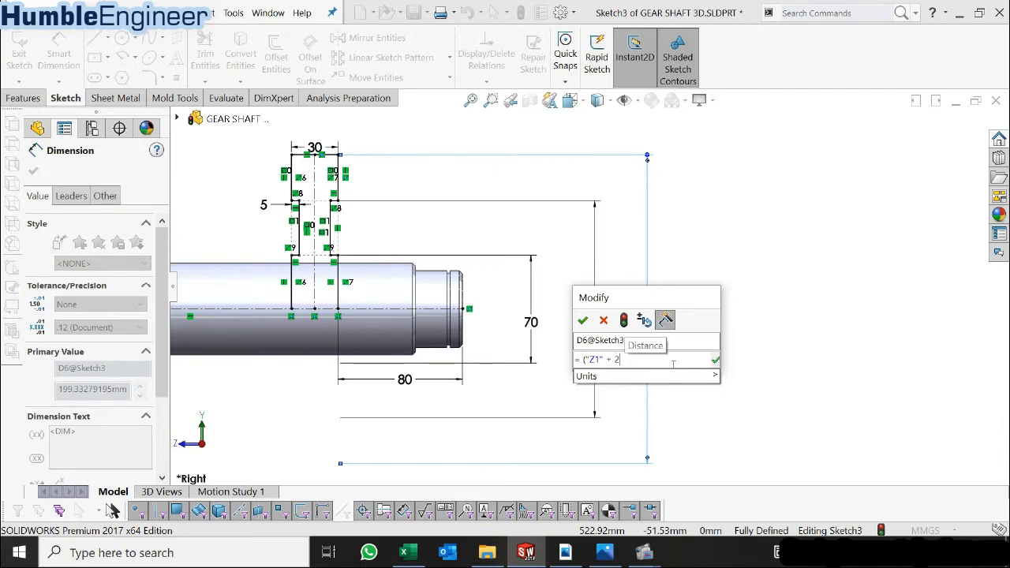
pyautogui.write(')')
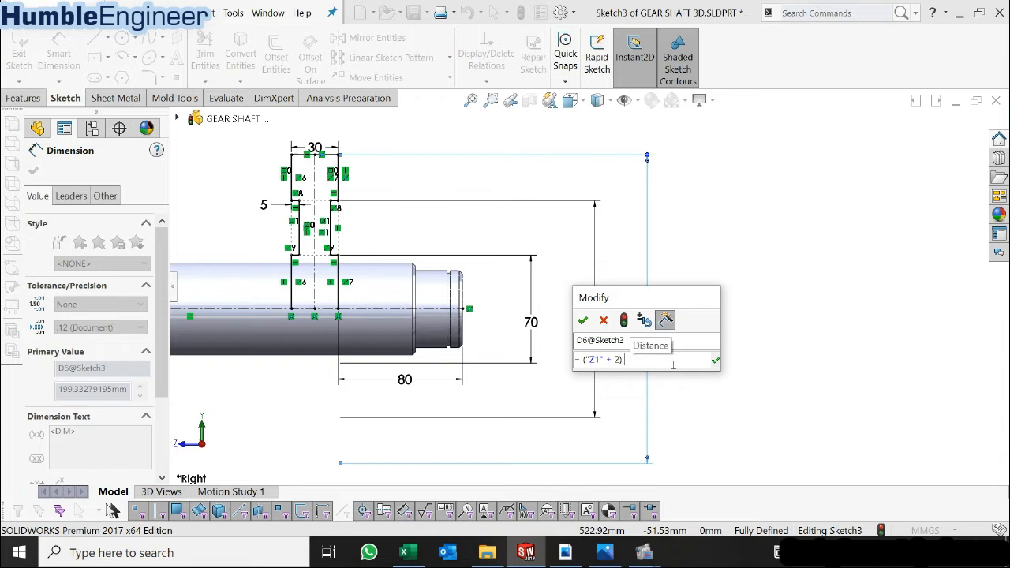
pyautogui.write(' *')
pyautogui.moveTo(674, 378)
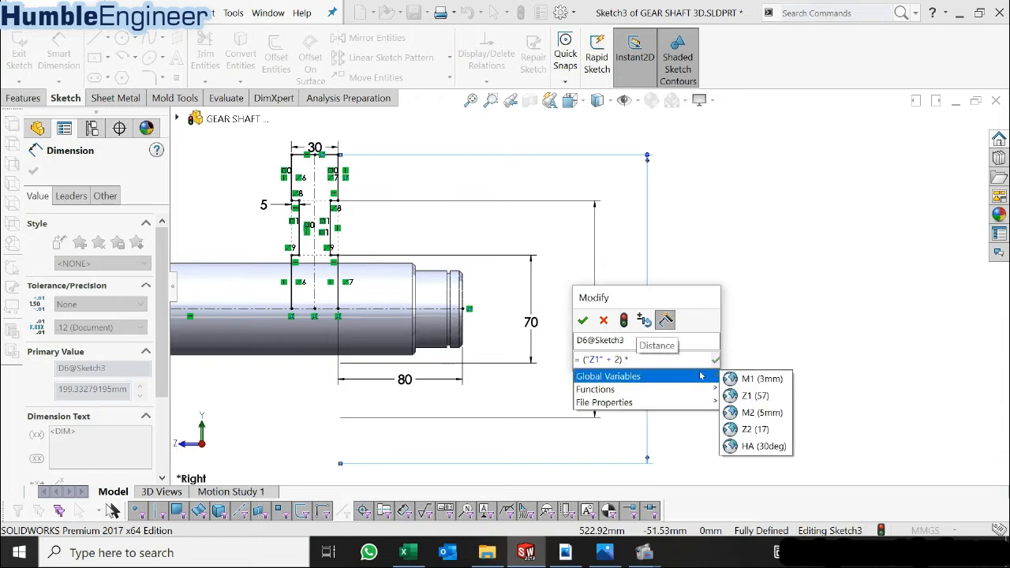
pyautogui.click(758, 378)
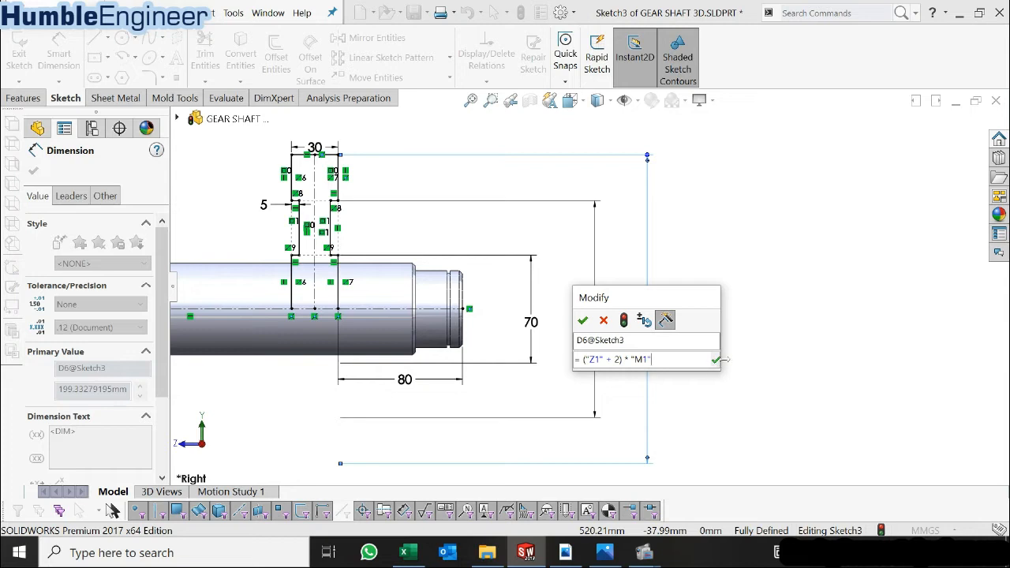
pyautogui.click(583, 321)
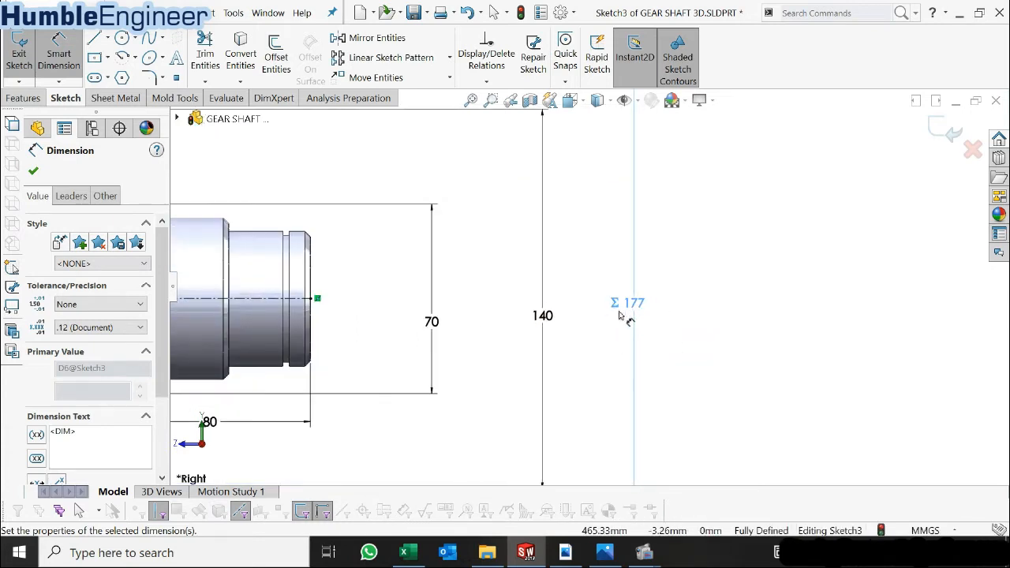
pyautogui.scroll(3, 625, 310)
pyautogui.scroll(-2, 582, 286)
pyautogui.scroll(1, 604, 298)
pyautogui.scroll(-1, 604, 299)
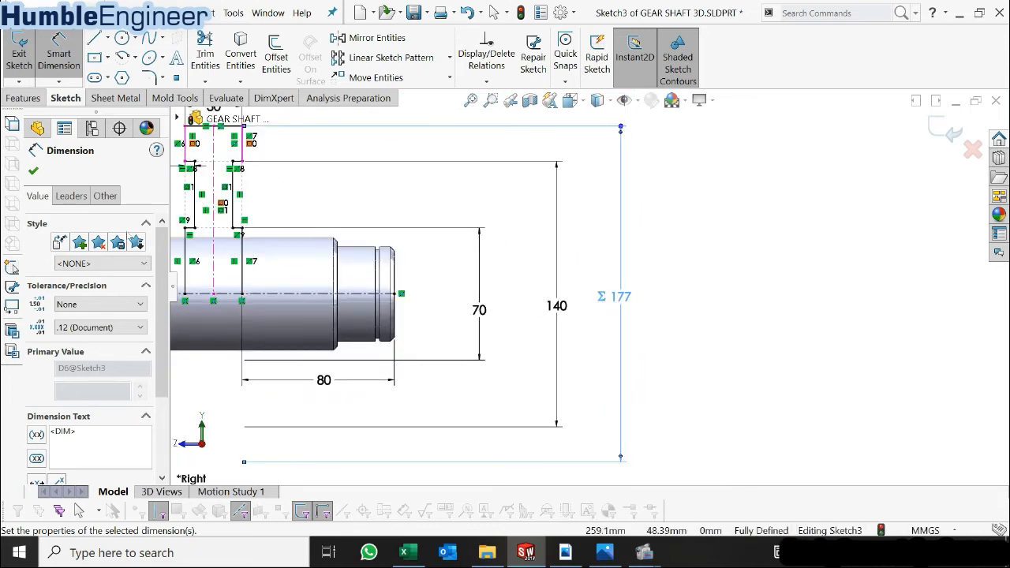
pyautogui.click(33, 171)
pyautogui.press('Escape')
# - Revolve the gear profile 360 degrees about the shaft centerline, letting the open sketch close automatically and merging the result with the shaft
pyautogui.scroll(4, 766, 202)
pyautogui.scroll(-4, 376, 252)
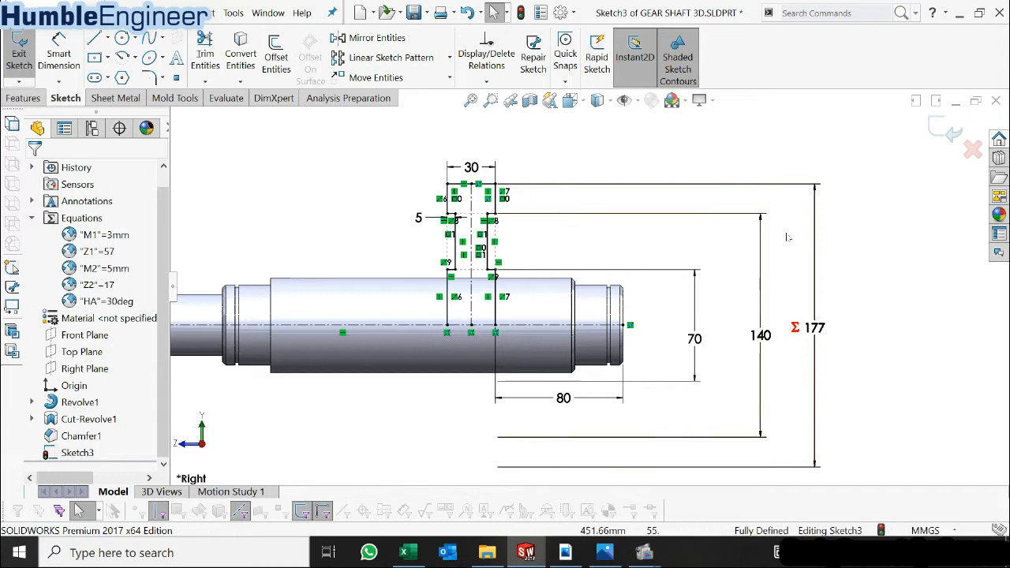
pyautogui.click(35, 99)
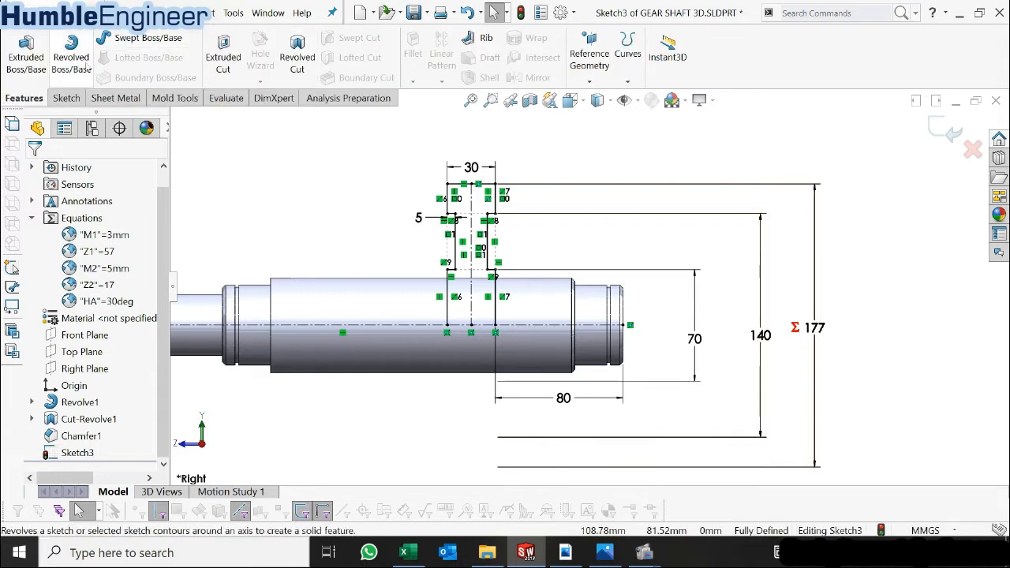
pyautogui.click(83, 67)
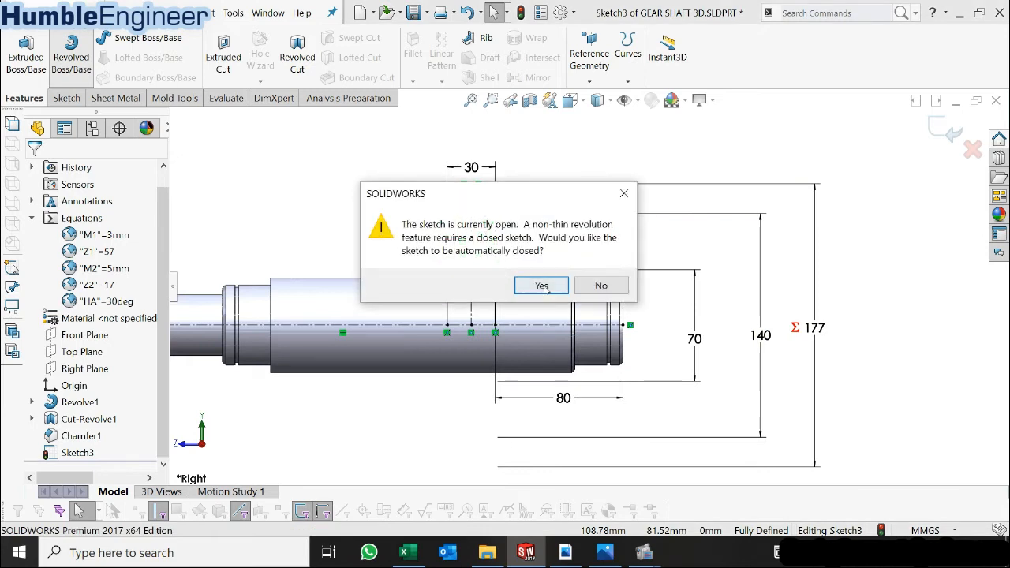
pyautogui.click(542, 286)
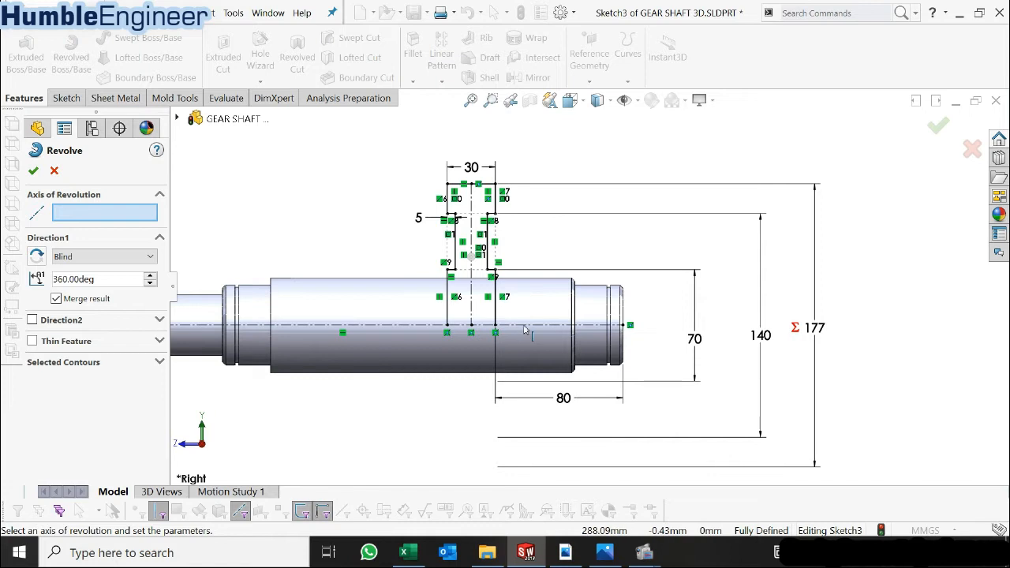
pyautogui.click(530, 325)
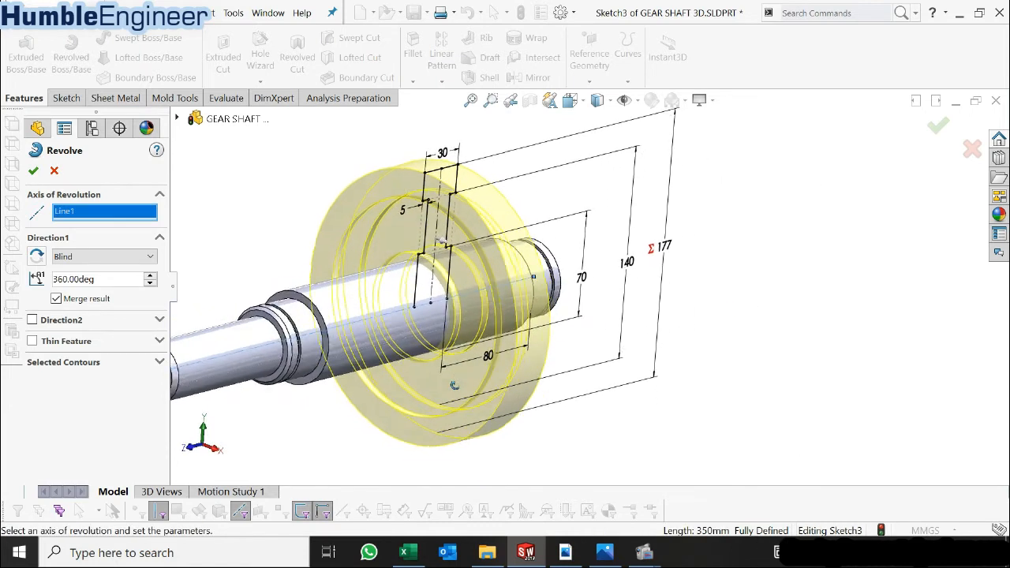
pyautogui.click(34, 171)
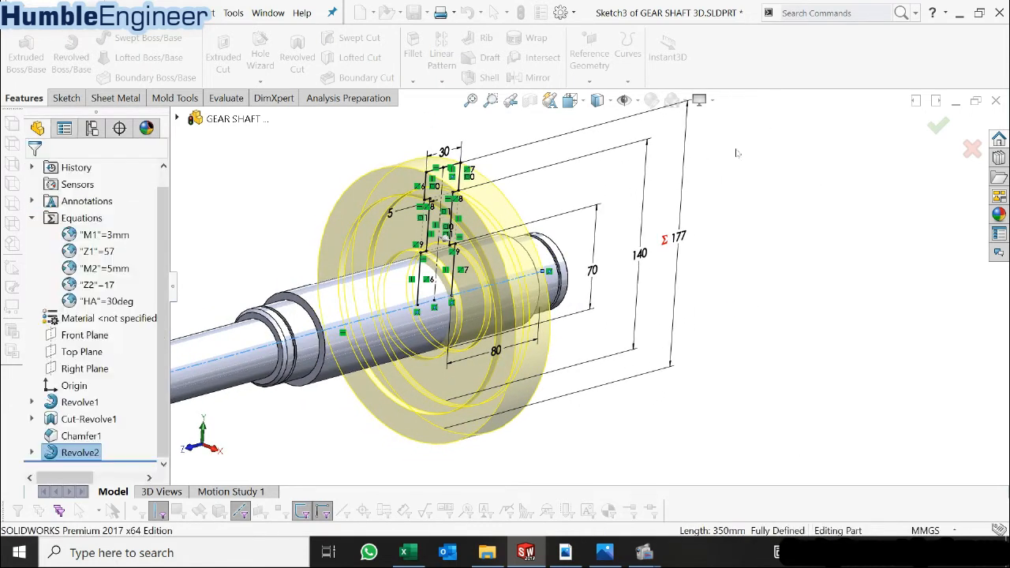
# - Fillet the four circular corner edges where the gear's web meets the hub and rim on both sides with a 5 mm radius
pyautogui.scroll(3, 564, 232)
pyautogui.scroll(-3, 544, 244)
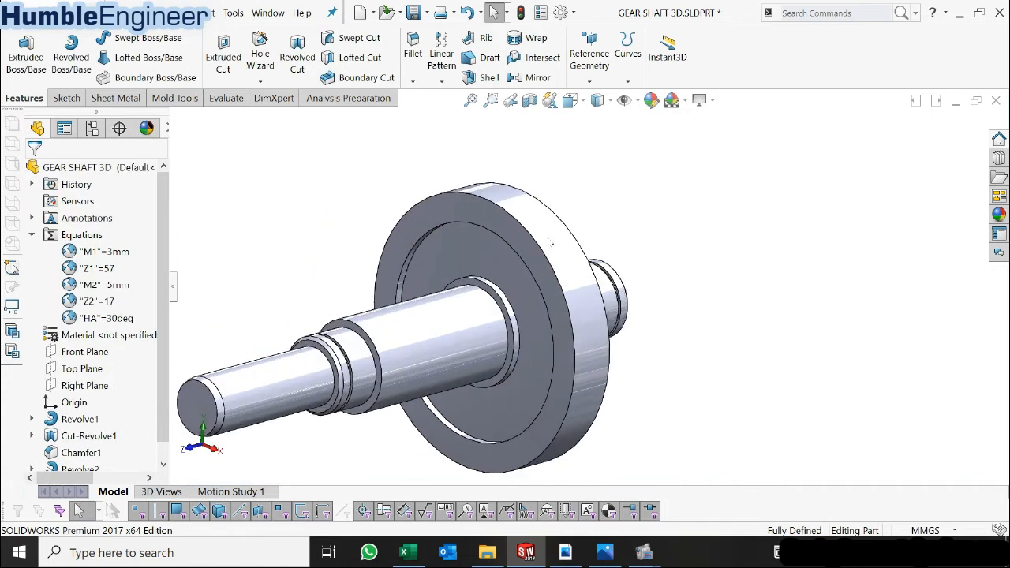
pyautogui.moveTo(509, 295); pyautogui.dragTo(461, 267, button='middle')
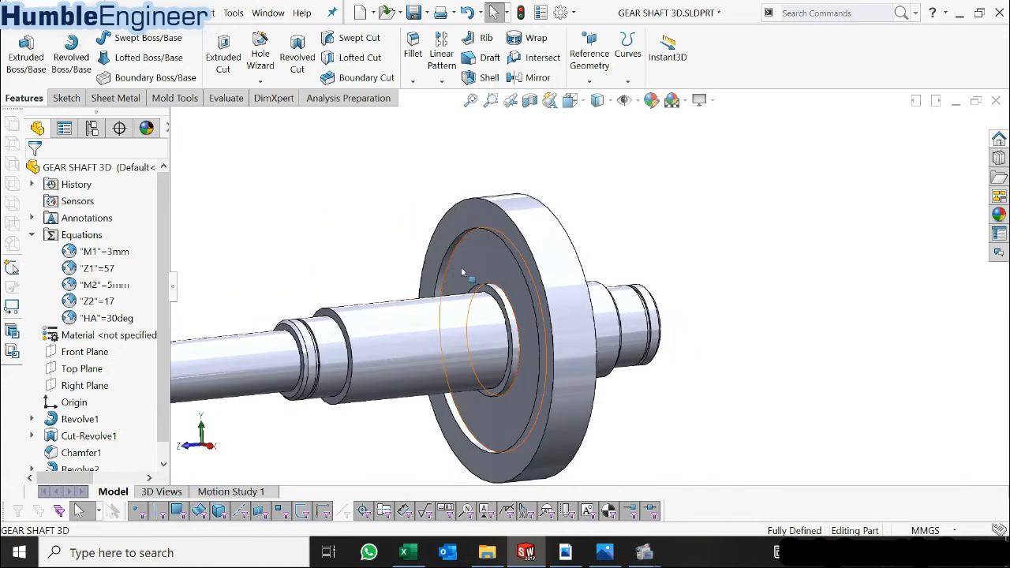
pyautogui.keyDown('ctrl'); pyautogui.click(513, 302); pyautogui.keyUp('ctrl')
pyautogui.moveTo(585, 402); pyautogui.dragTo(623, 327, button='middle')
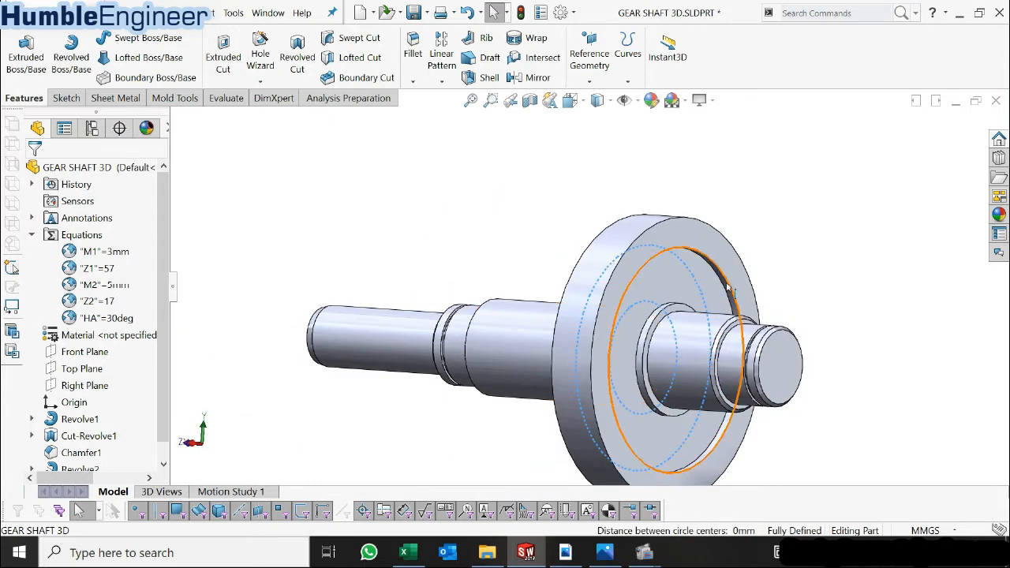
pyautogui.keyDown('ctrl'); pyautogui.click(646, 323); pyautogui.keyUp('ctrl')
pyautogui.moveTo(613, 347); pyautogui.dragTo(649, 365, button='middle')
pyautogui.scroll(3, 649, 365)
pyautogui.scroll(-2, 648, 364)
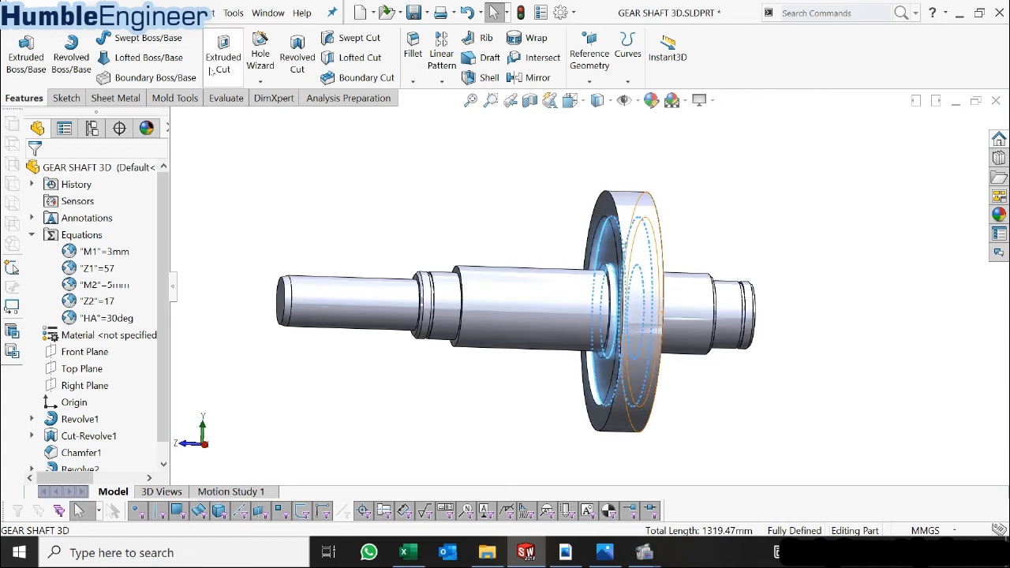
pyautogui.click(414, 47)
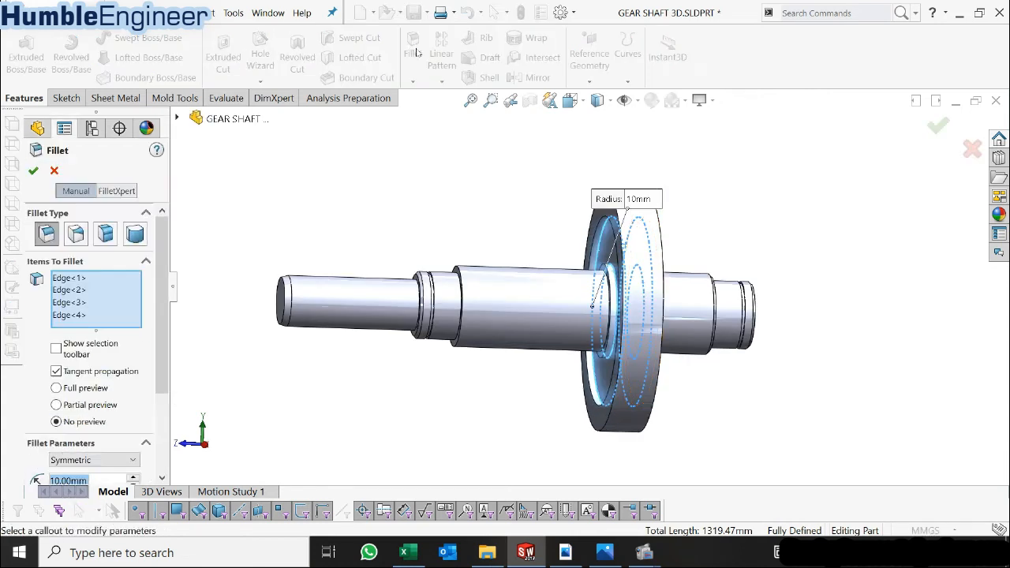
pyautogui.write('5')
pyautogui.press('Return')
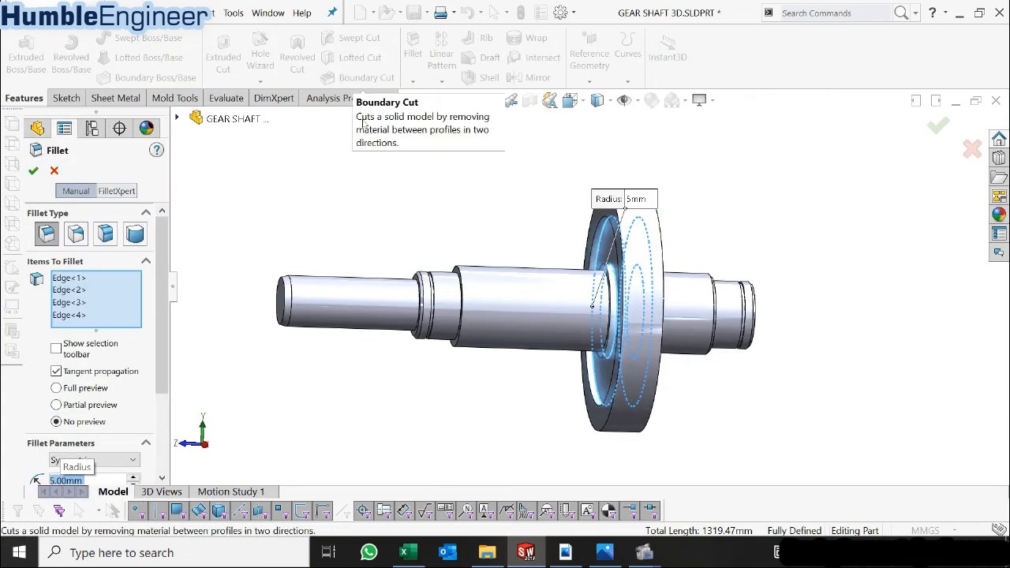
pyautogui.click(33, 171)
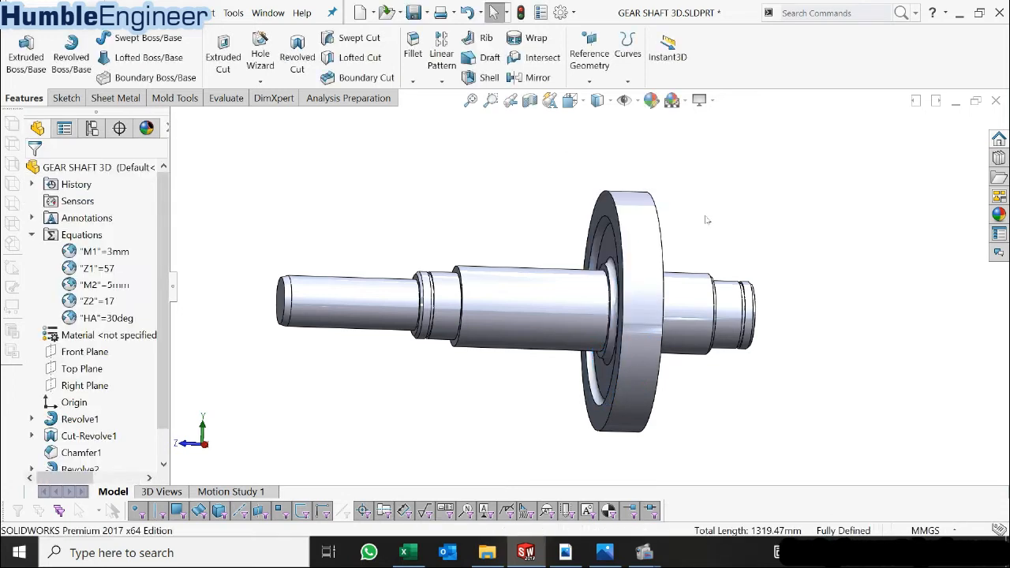
# - Chamfer the two outer circular edges of the gear blank at 45 degrees, with the distance set to the equation "M1"*0.5
pyautogui.scroll(-2, 688, 227)
pyautogui.moveTo(550, 284); pyautogui.dragTo(570, 289, button='middle')
pyautogui.scroll(3, 573, 289)
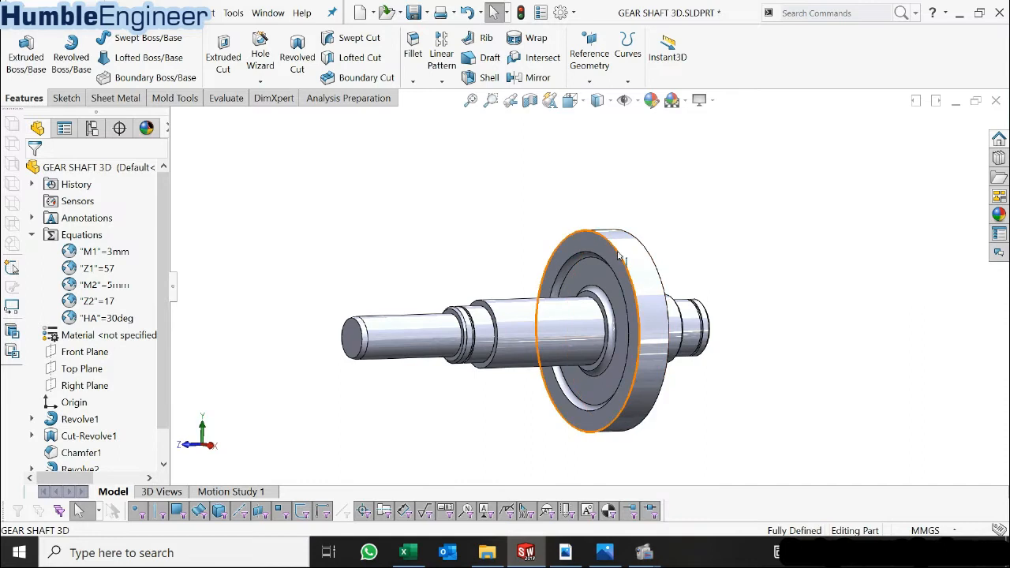
pyautogui.click(622, 259)
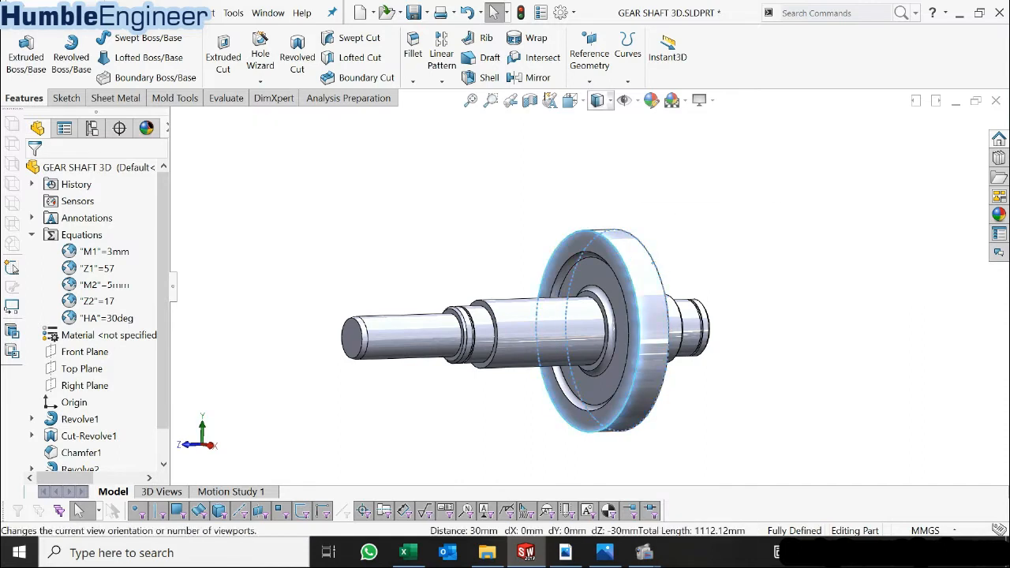
pyautogui.click(413, 82)
pyautogui.click(415, 117)
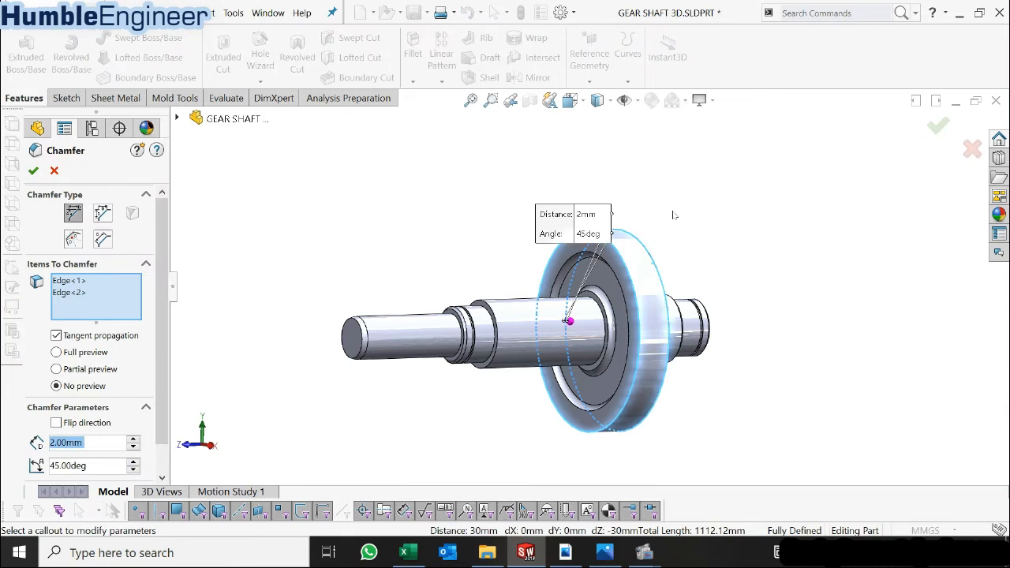
pyautogui.write('=')
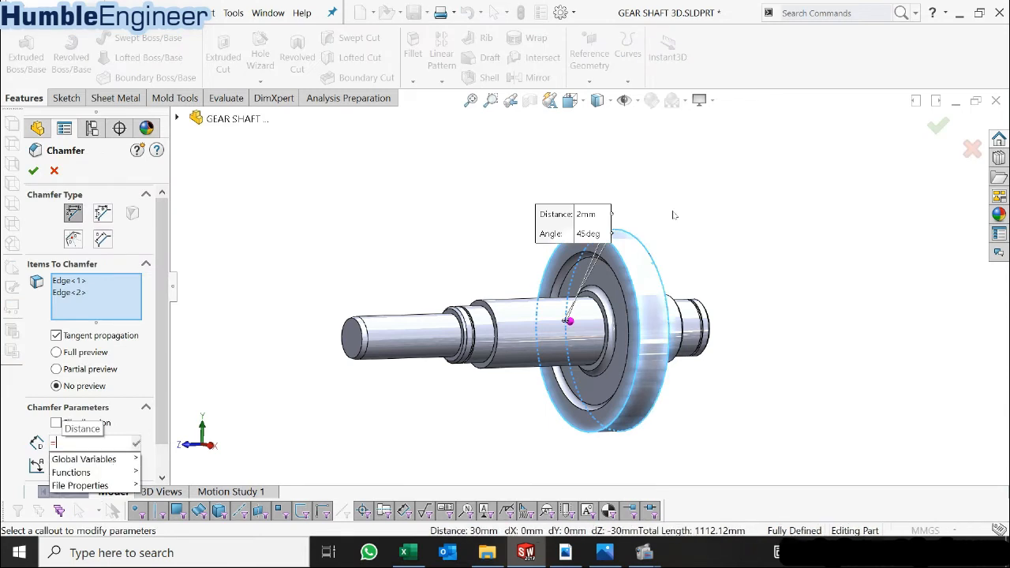
pyautogui.moveTo(127, 464)
pyautogui.click(180, 462)
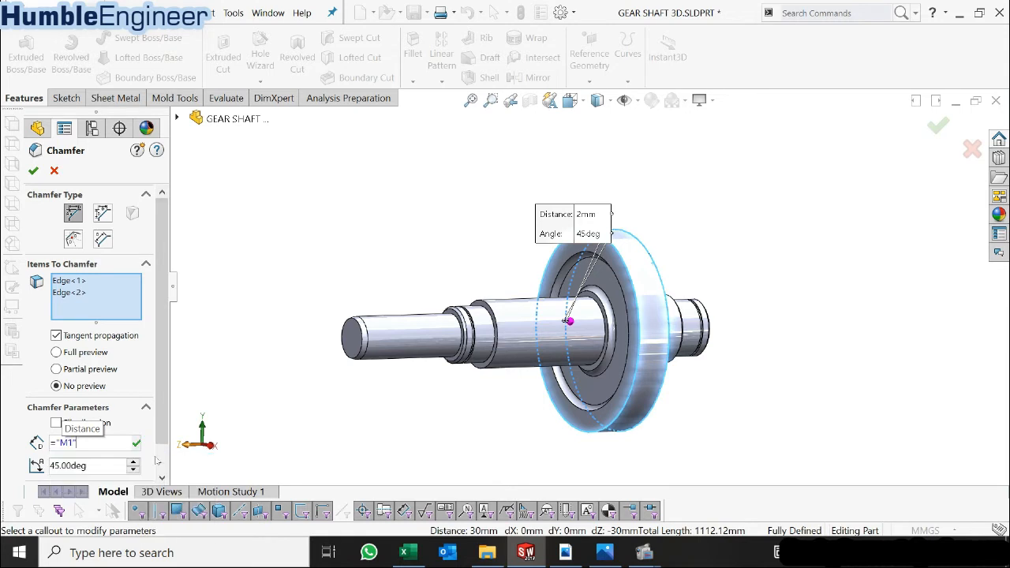
pyautogui.write('*')
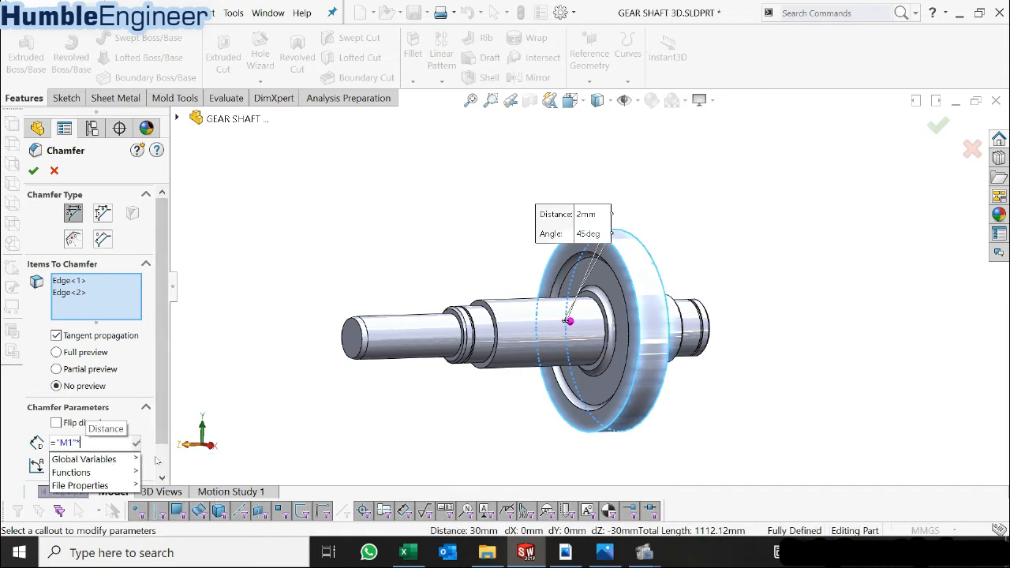
pyautogui.write('0.5')
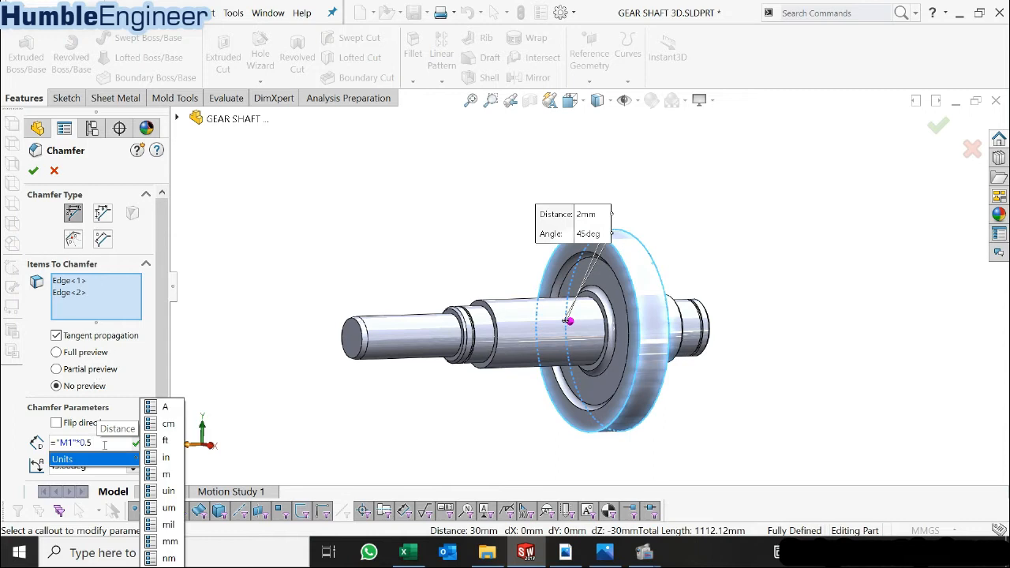
pyautogui.press('Return')
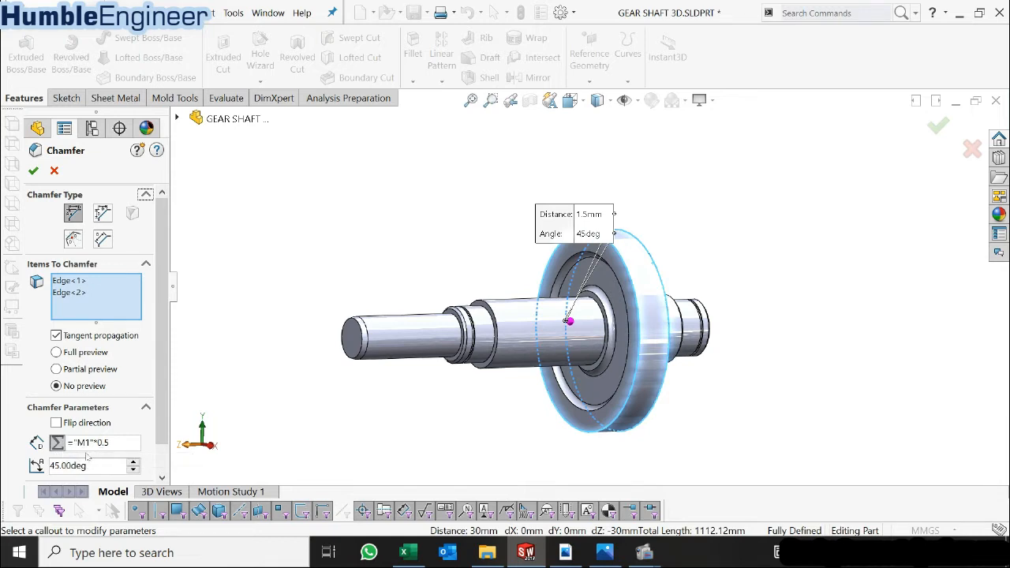
pyautogui.click(33, 171)
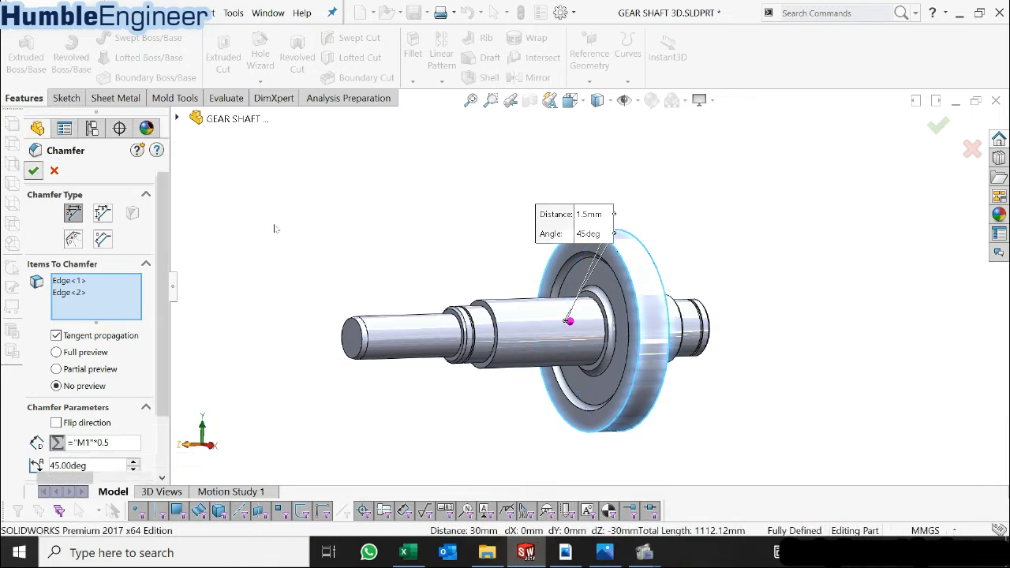
# - Orient the view normal to the gear's flat rim face on the short-shaft side
pyautogui.click(671, 251)
pyautogui.moveTo(672, 251); pyautogui.dragTo(645, 276, button='middle')
pyautogui.scroll(-1, 671, 251)
pyautogui.click(680, 235)
pyautogui.scroll(2, 677, 243)
pyautogui.scroll(-2, 646, 277)
pyautogui.moveTo(587, 237); pyautogui.dragTo(623, 253, button='middle')
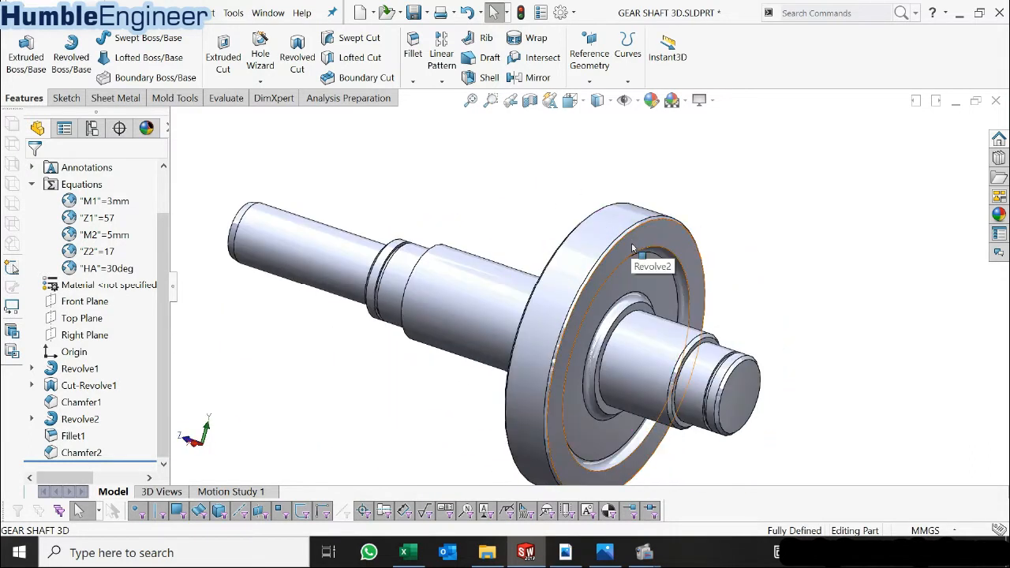
pyautogui.click(631, 249)
pyautogui.scroll(-2, 635, 246)
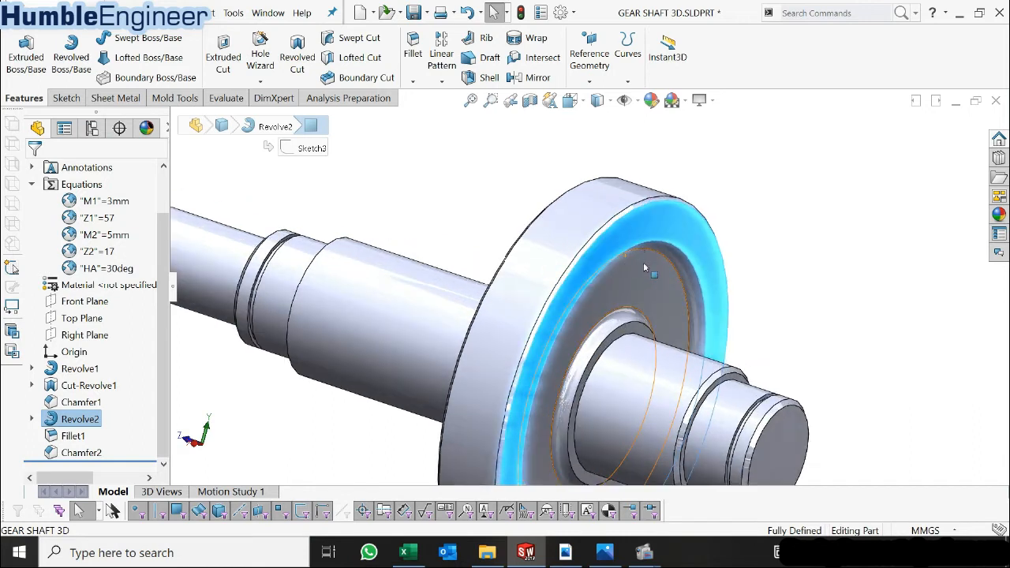
pyautogui.scroll(3, 641, 241)
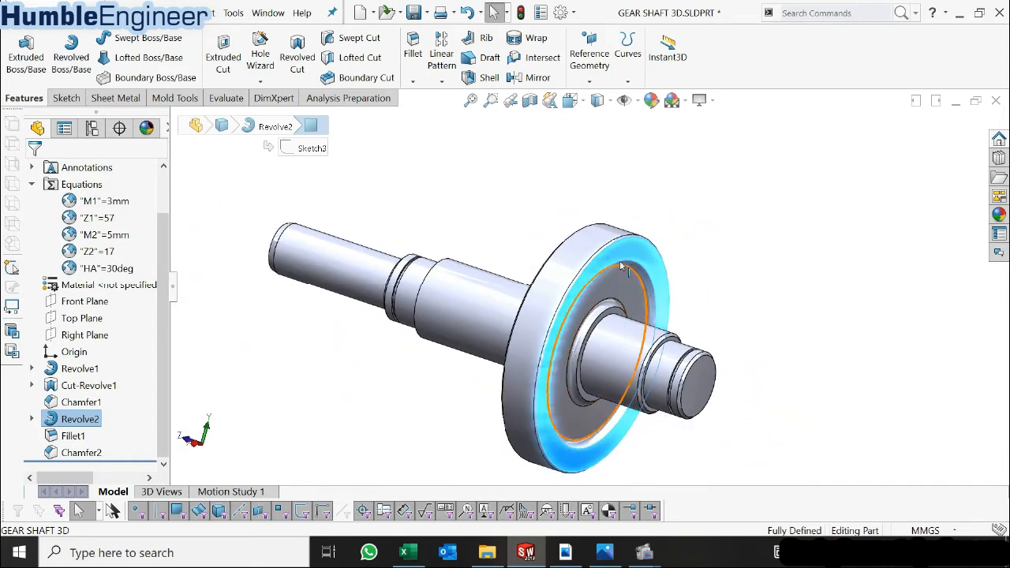
pyautogui.rightClick(621, 257)
pyautogui.click(722, 151)
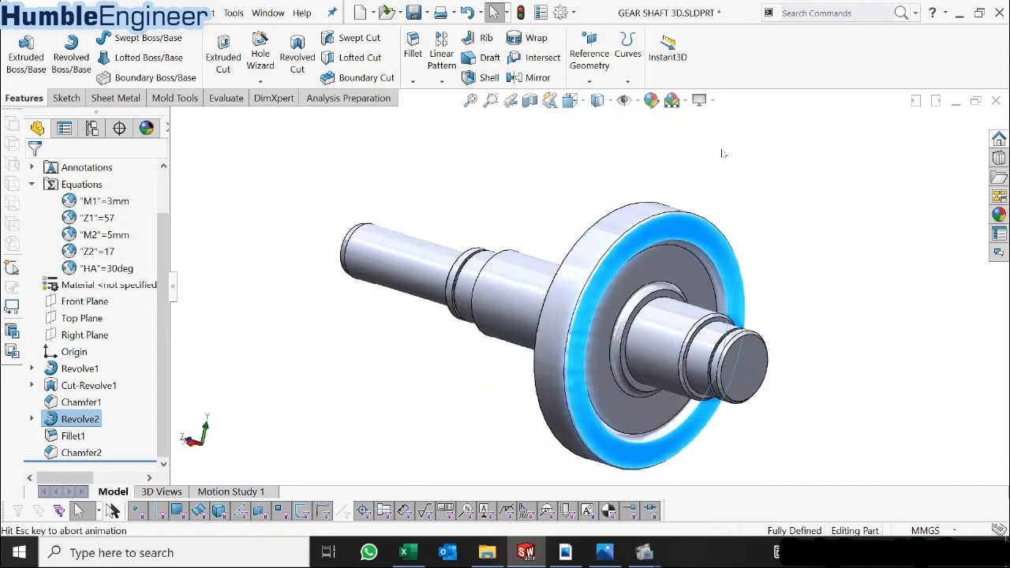
pyautogui.scroll(3, 720, 182)
pyautogui.scroll(-3, 710, 189)
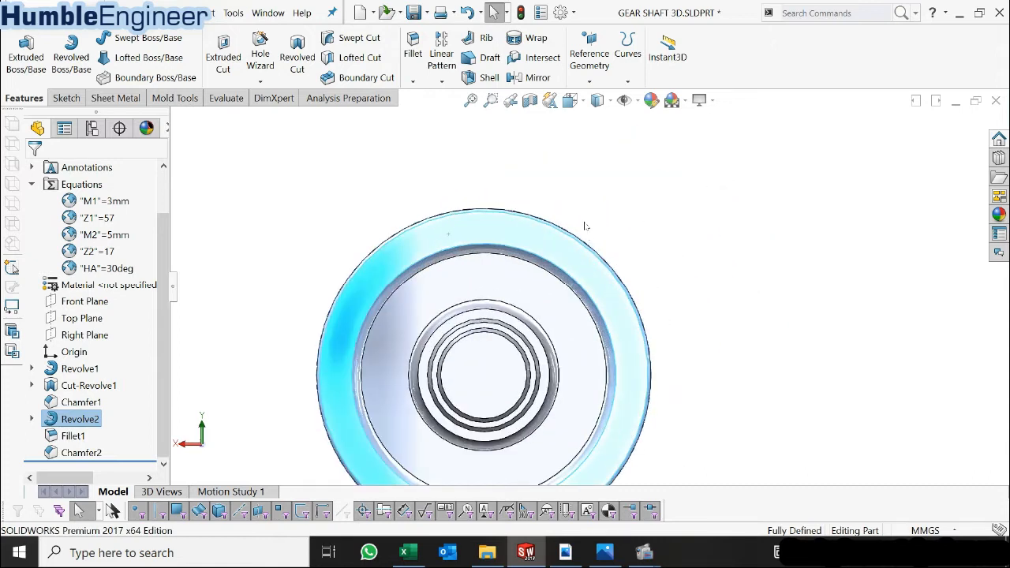
pyautogui.click(584, 226)
pyautogui.scroll(-3, 545, 211)
pyautogui.scroll(3, 513, 233)
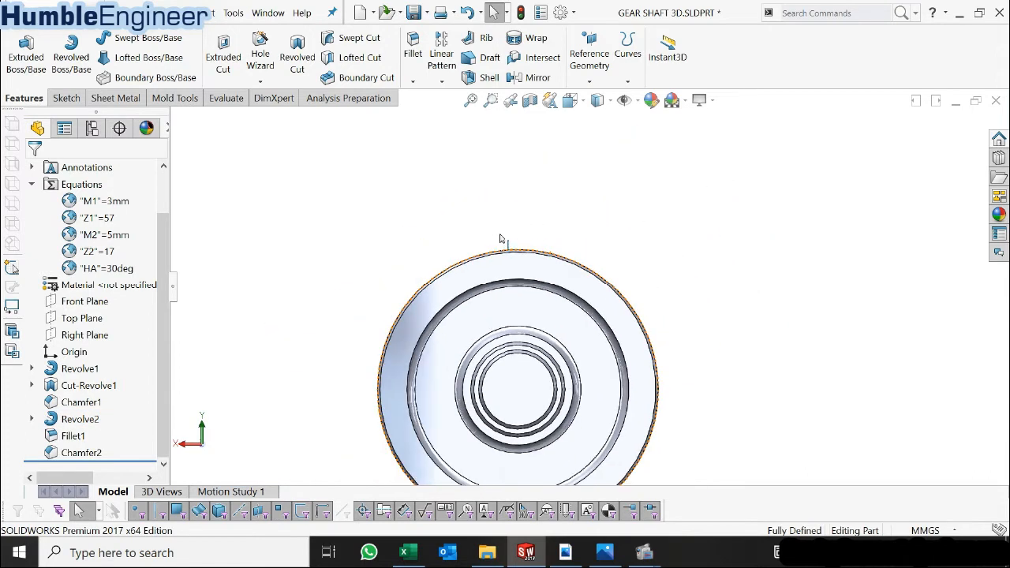
# - Start a sketch on the gear's rim face with a vertical centerline about 79 mm long running up from the origin
pyautogui.click(71, 100)
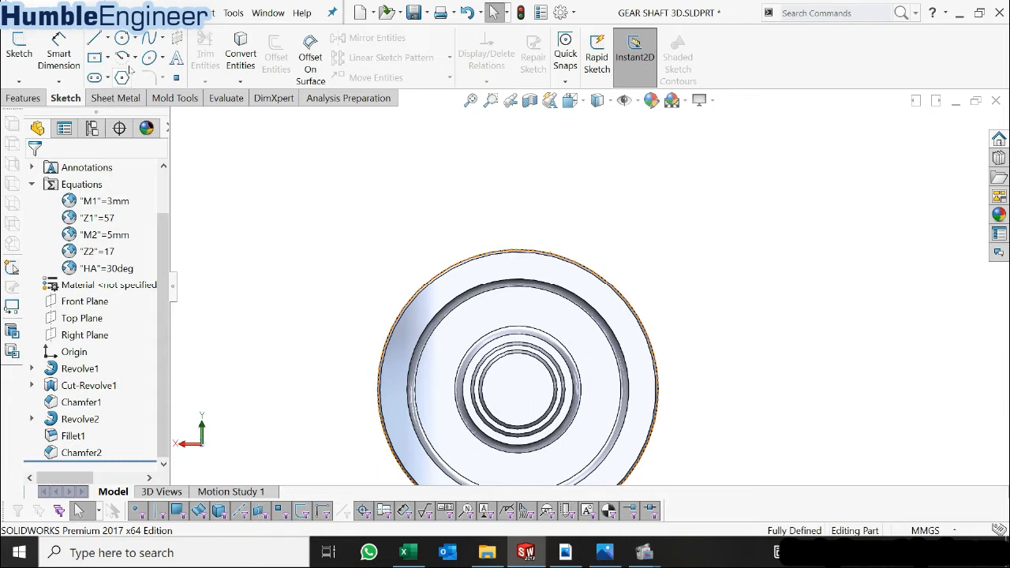
pyautogui.click(107, 38)
pyautogui.click(131, 77)
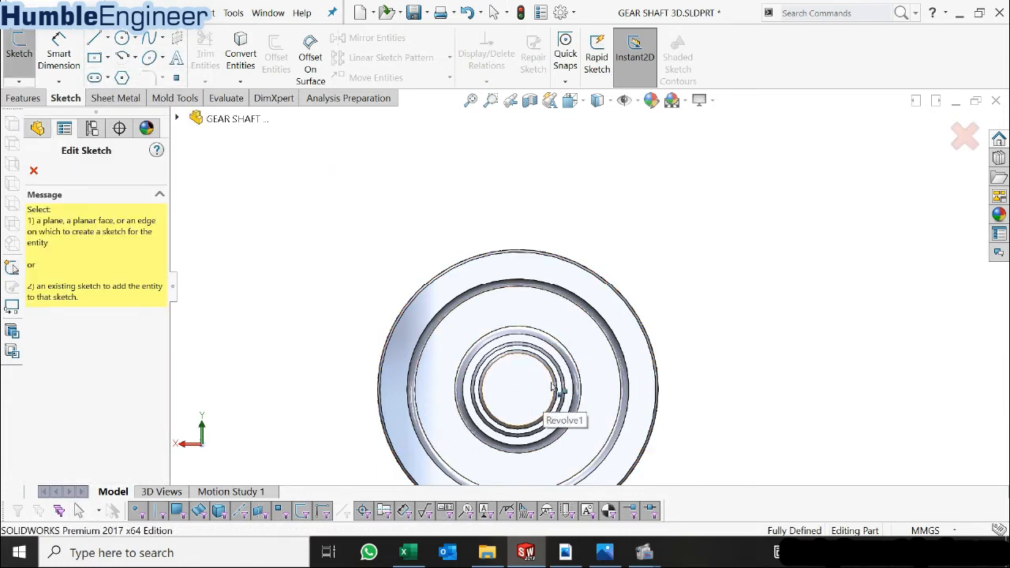
pyautogui.scroll(-2, 521, 393)
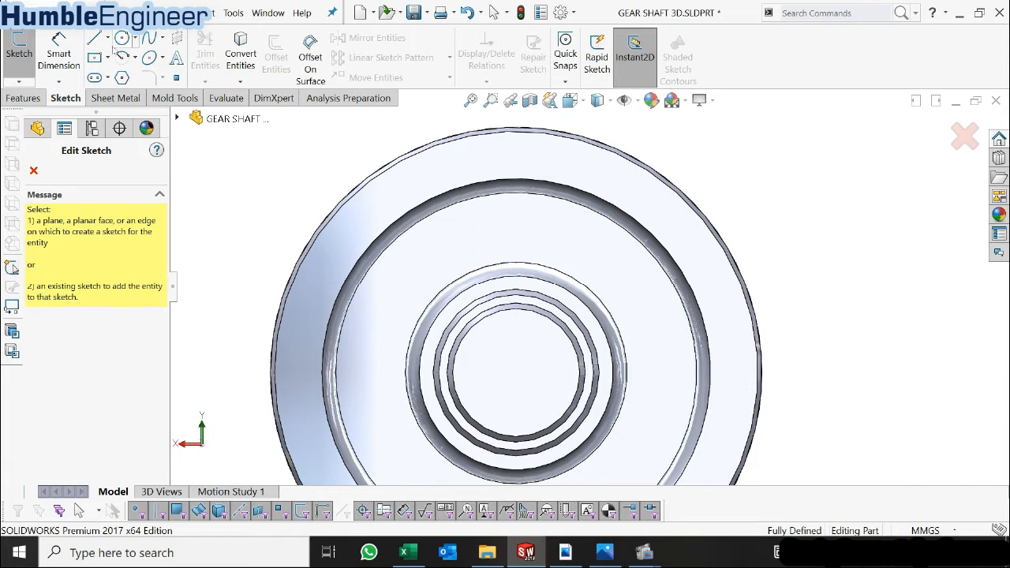
pyautogui.click(107, 38)
pyautogui.click(117, 77)
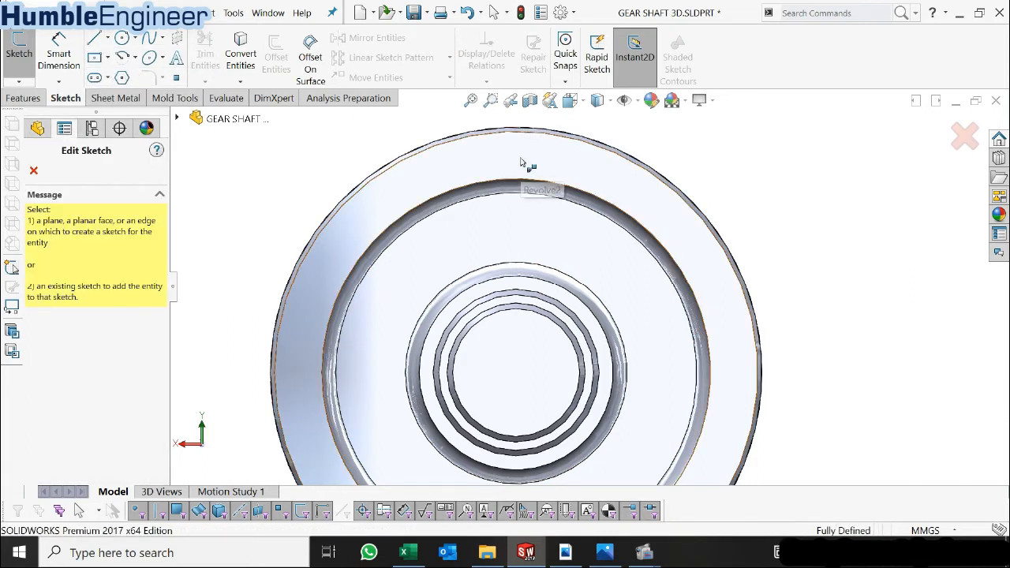
pyautogui.click(521, 163)
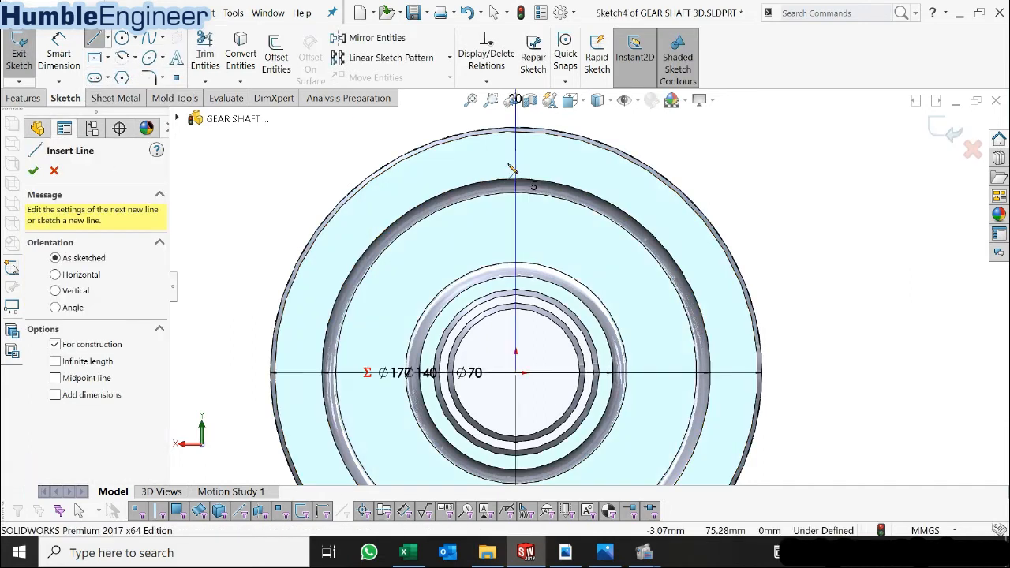
pyautogui.click(516, 372)
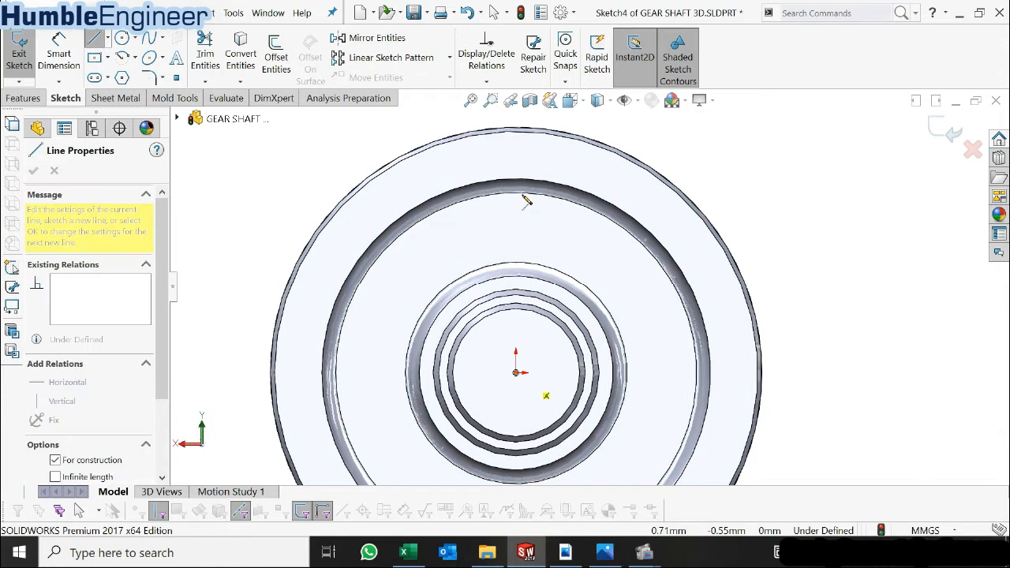
pyautogui.click(516, 155)
pyautogui.press('Escape')
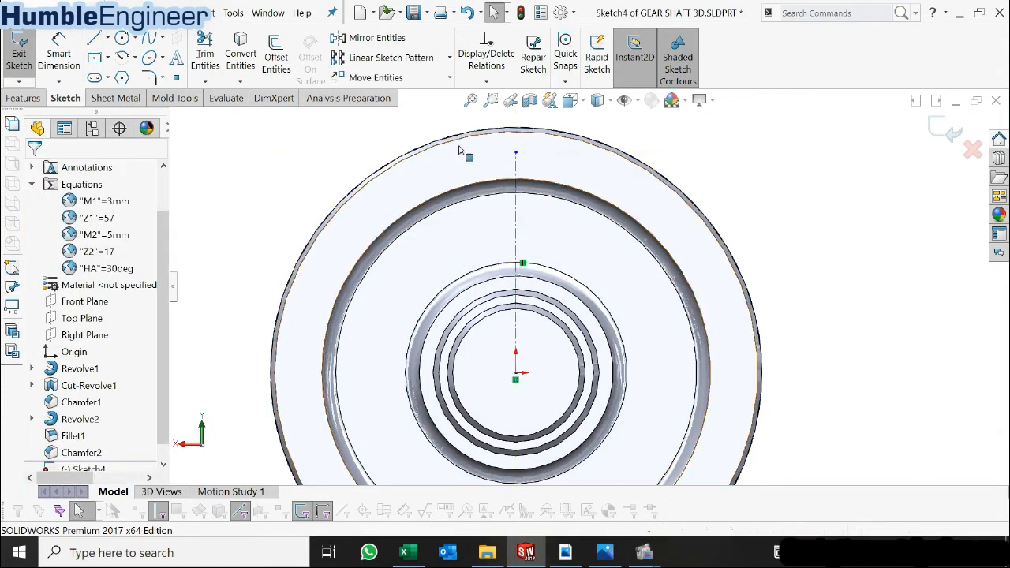
# - Sketch a circle about 159 mm in diameter centered on the origin and passing through the centerline's upper endpoint
pyautogui.scroll(3, 463, 152)
pyautogui.scroll(-2, 646, 252)
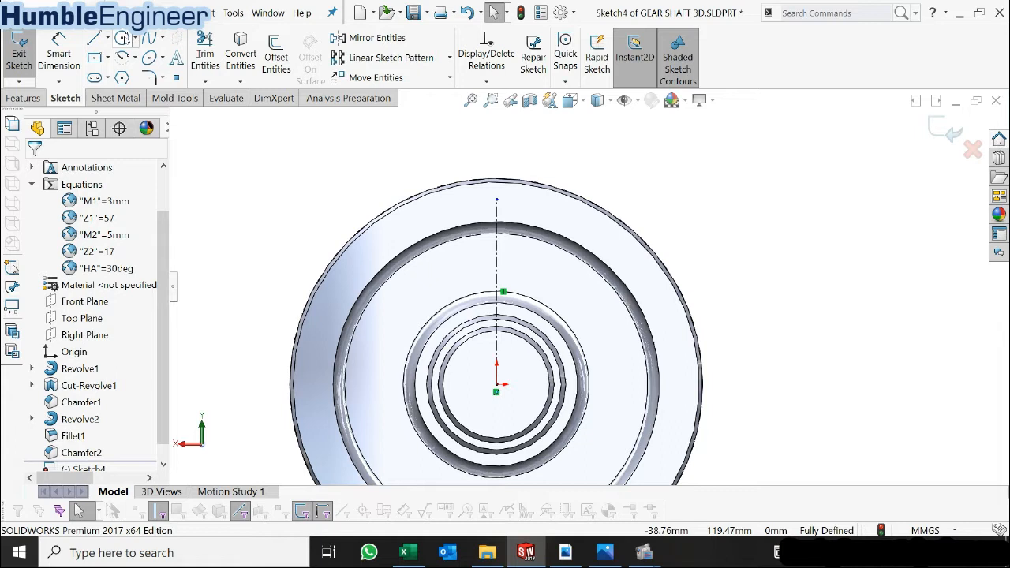
pyautogui.click(123, 38)
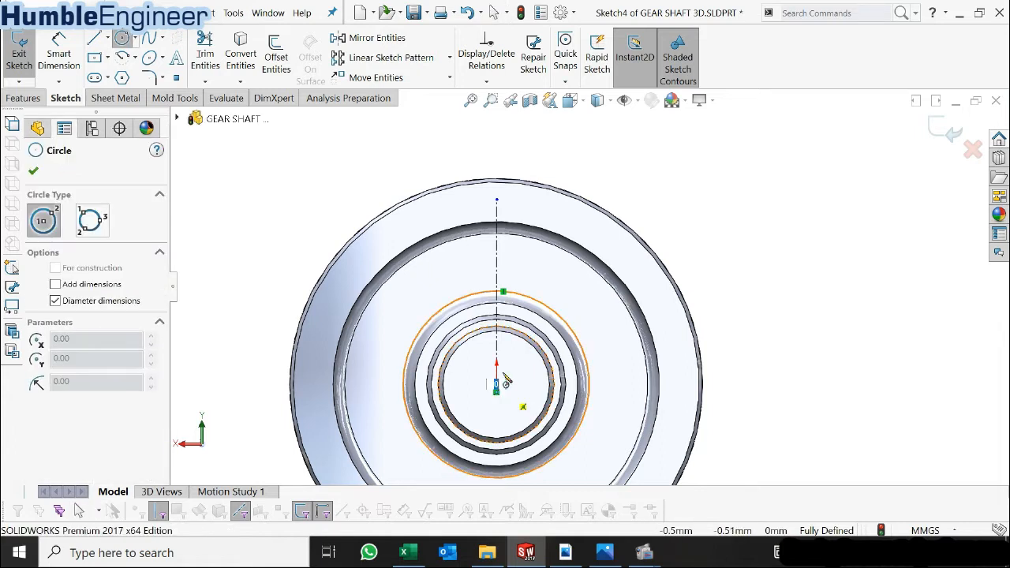
pyautogui.press('Escape')
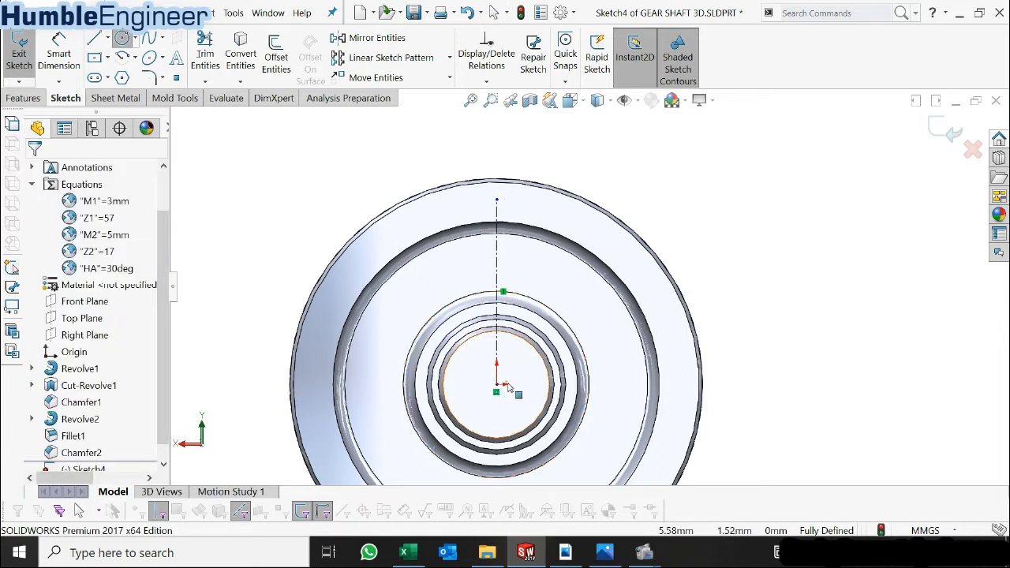
pyautogui.click(126, 37)
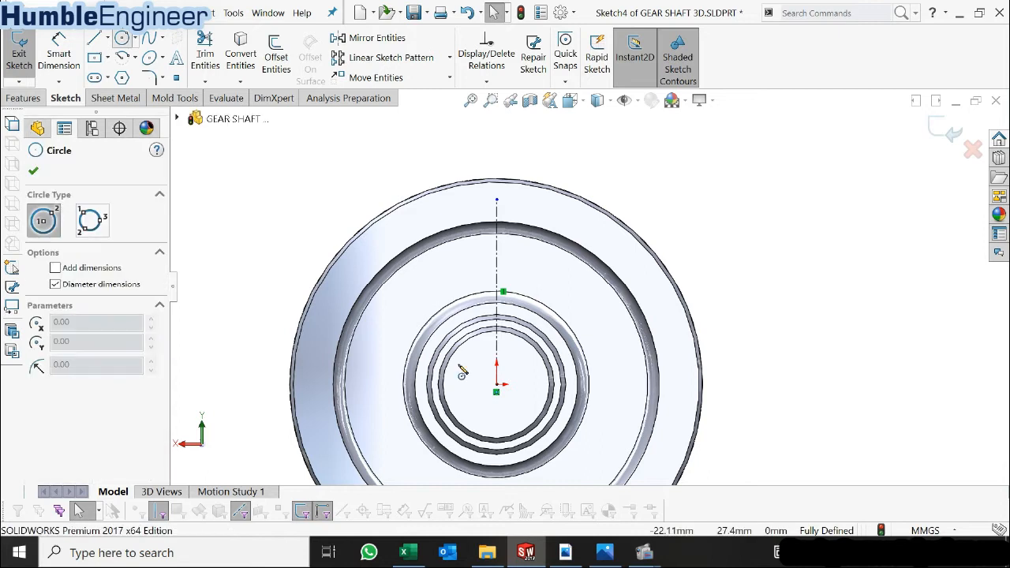
pyautogui.click(496, 385)
pyautogui.click(496, 195)
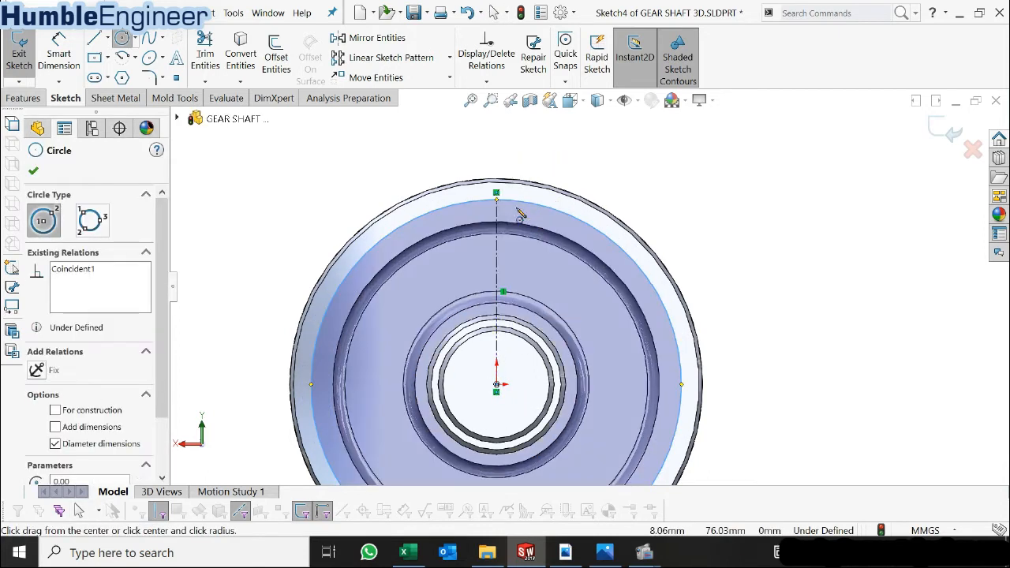
pyautogui.press('Escape')
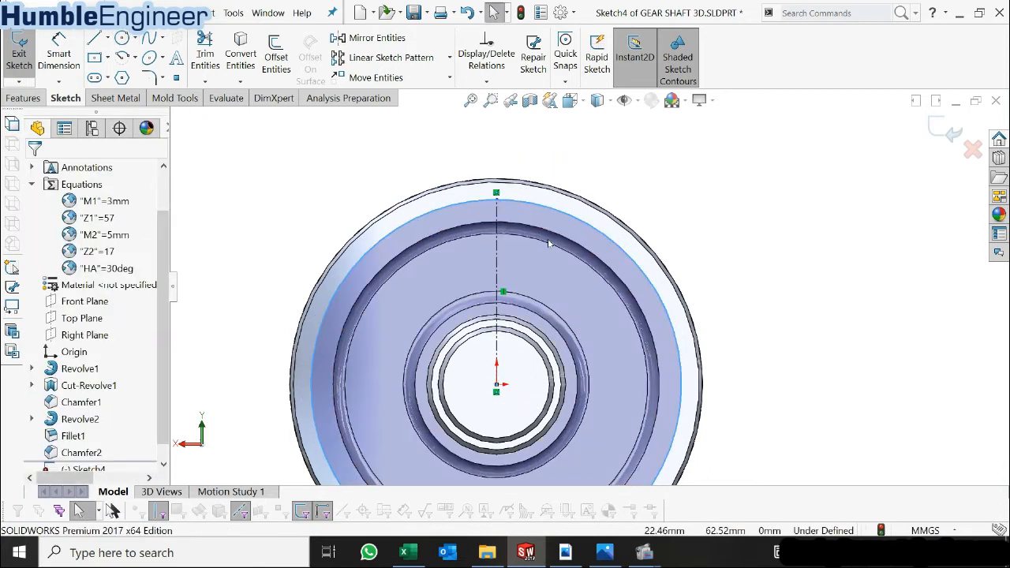
# - Sketch a second, smaller concentric circle about 145 mm in diameter from the origin, just outside the rim's inner edge
pyautogui.click(123, 39)
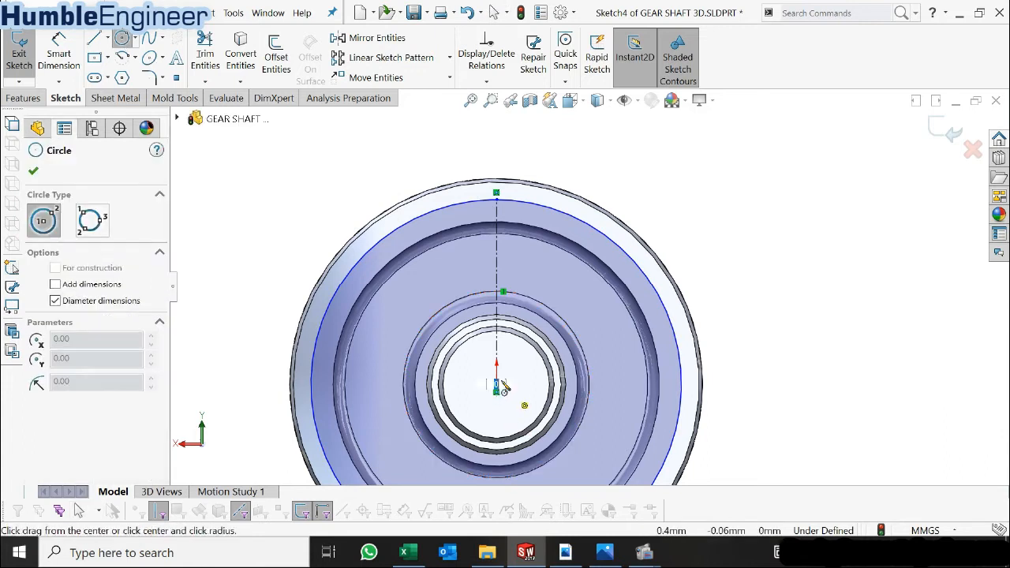
pyautogui.press('Escape')
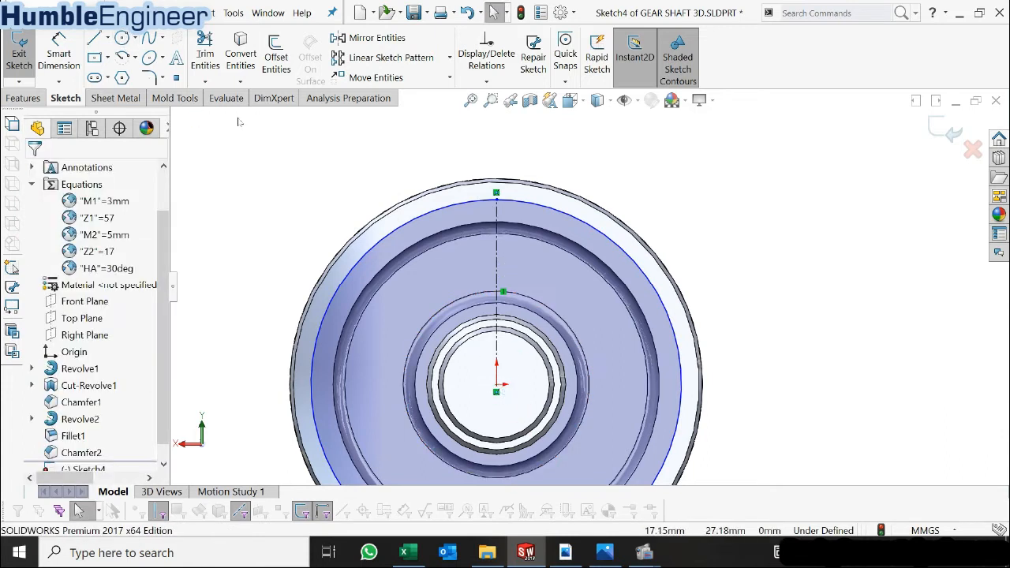
pyautogui.click(122, 39)
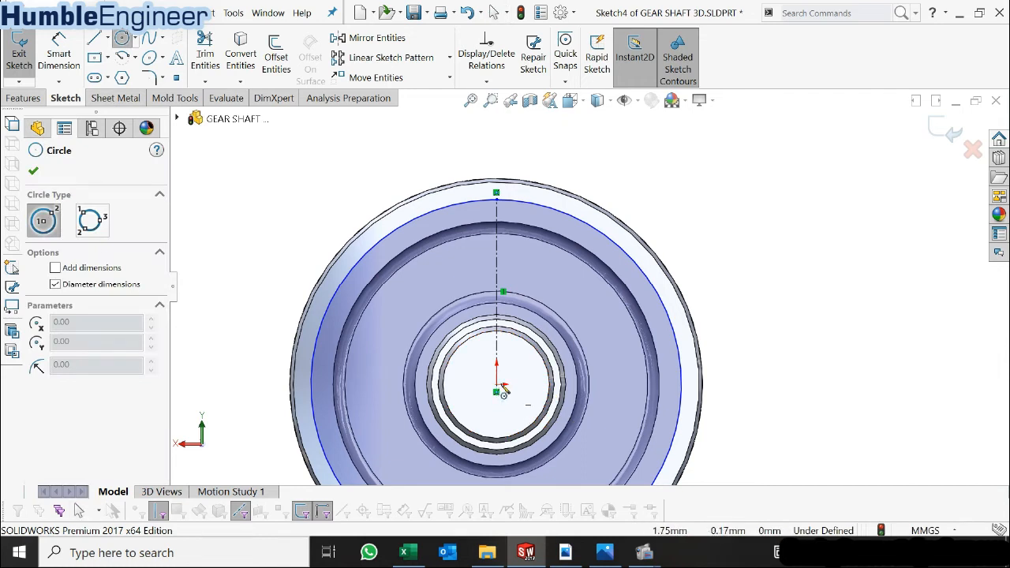
pyautogui.click(496, 385)
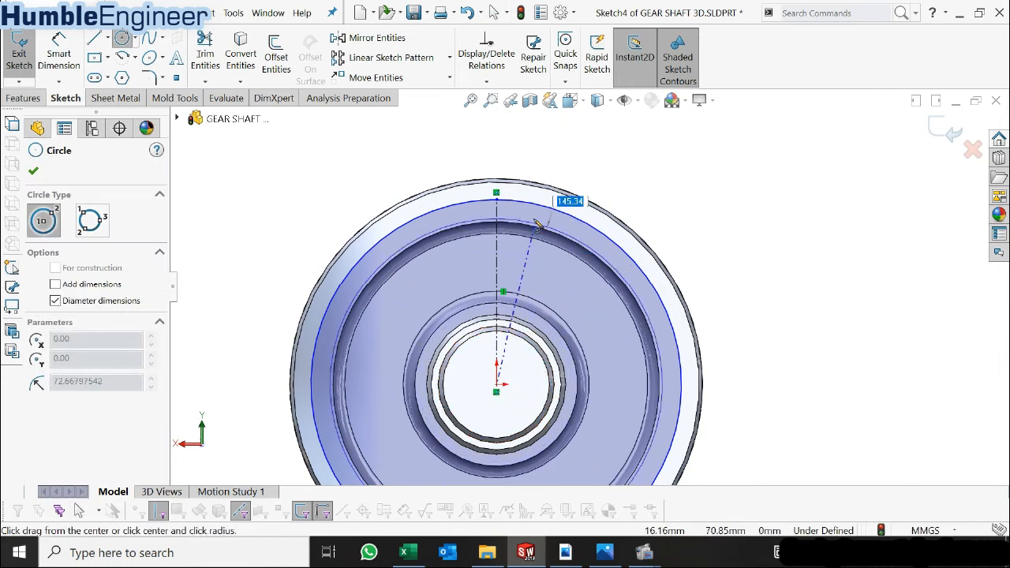
pyautogui.click(562, 225)
pyautogui.press('Escape')
pyautogui.scroll(-2, 637, 192)
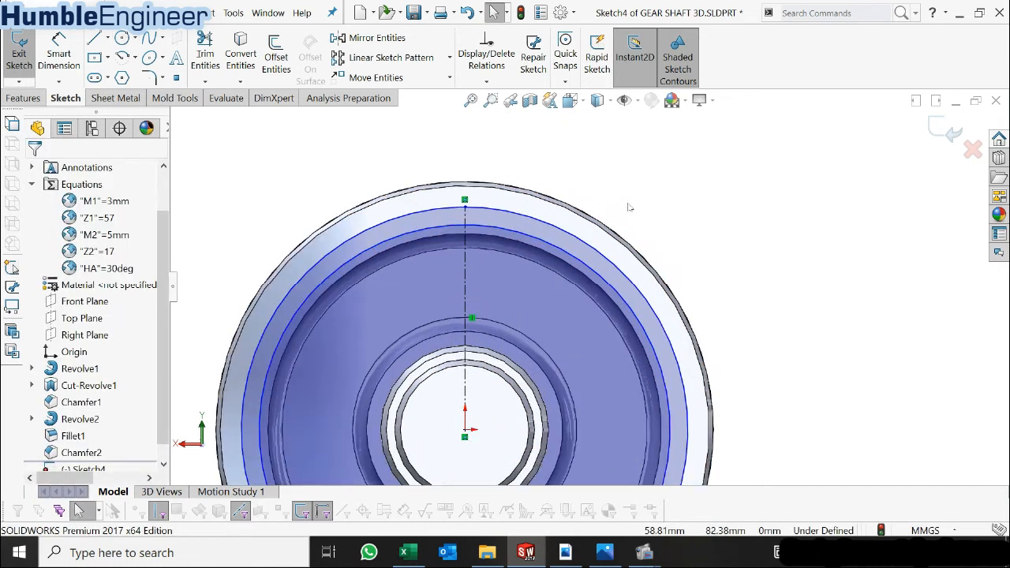
# - Convert the gear's outermost circular edge into a sketch entity
pyautogui.click(559, 203)
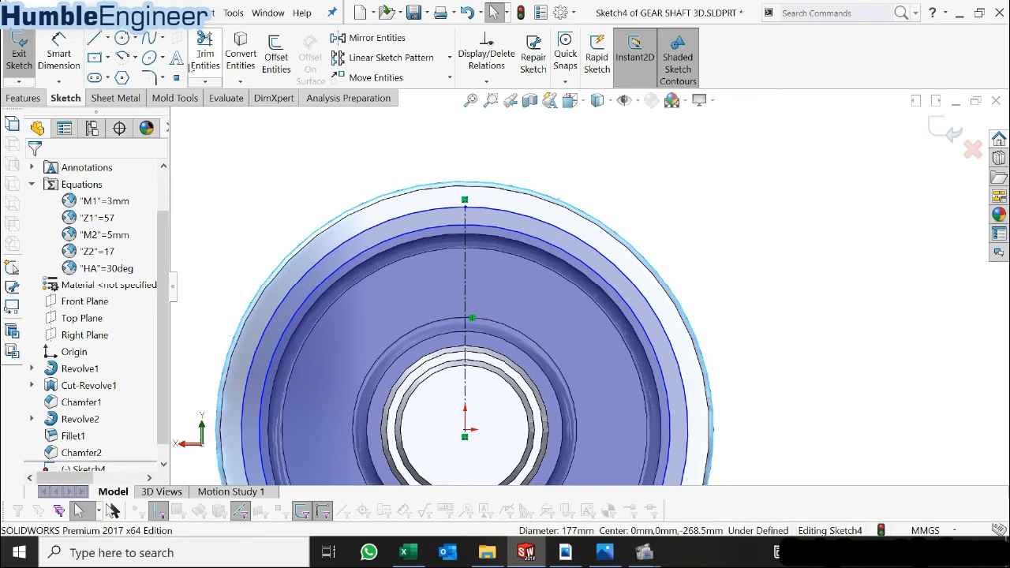
pyautogui.click(240, 62)
pyautogui.press('f')
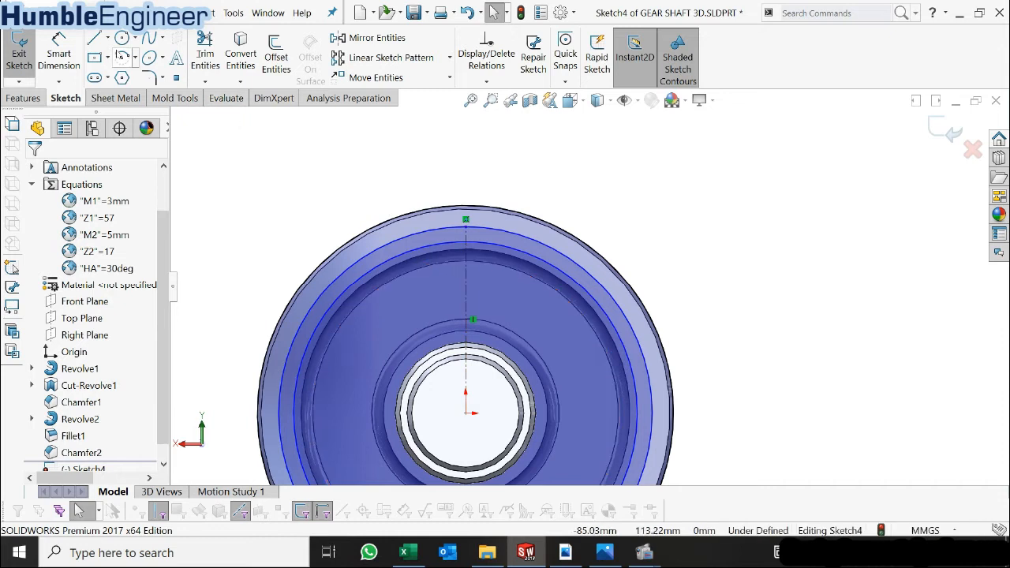
# - Dimension the circle through the centerline's endpoint and set its diameter to the equation "M1" * "Z1"
pyautogui.click(72, 46)
pyautogui.scroll(3, 591, 300)
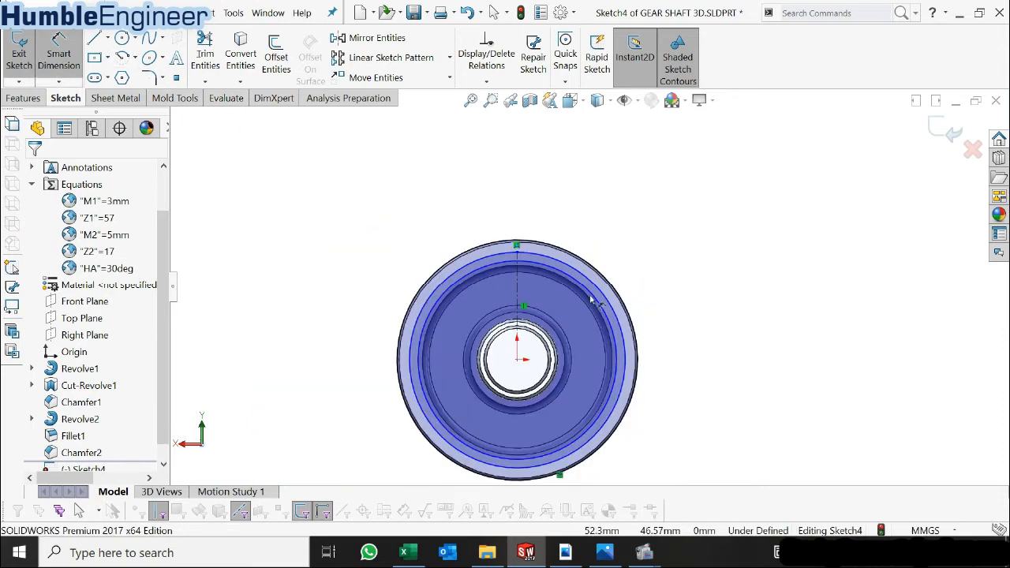
pyautogui.click(605, 295)
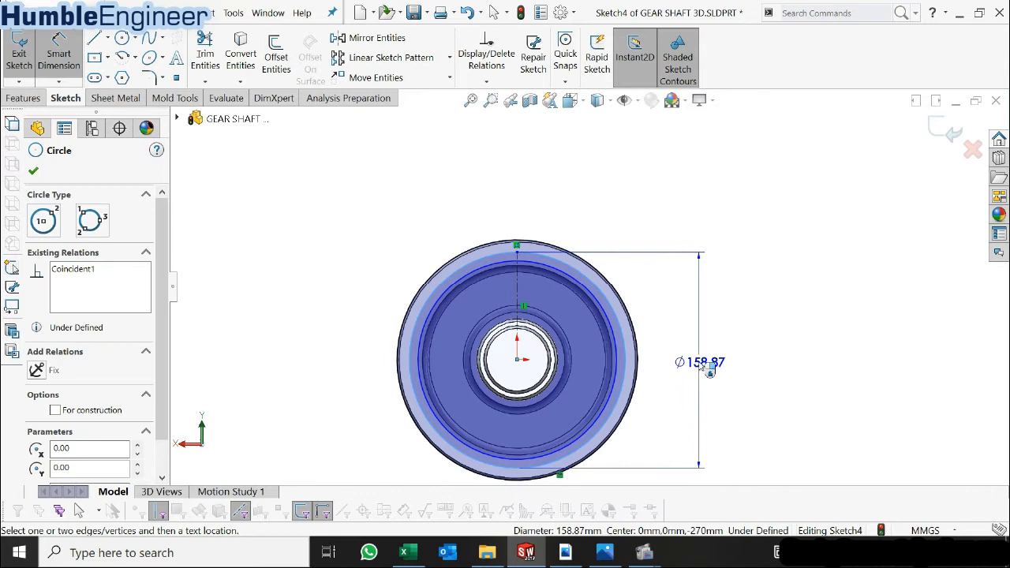
pyautogui.click(708, 367)
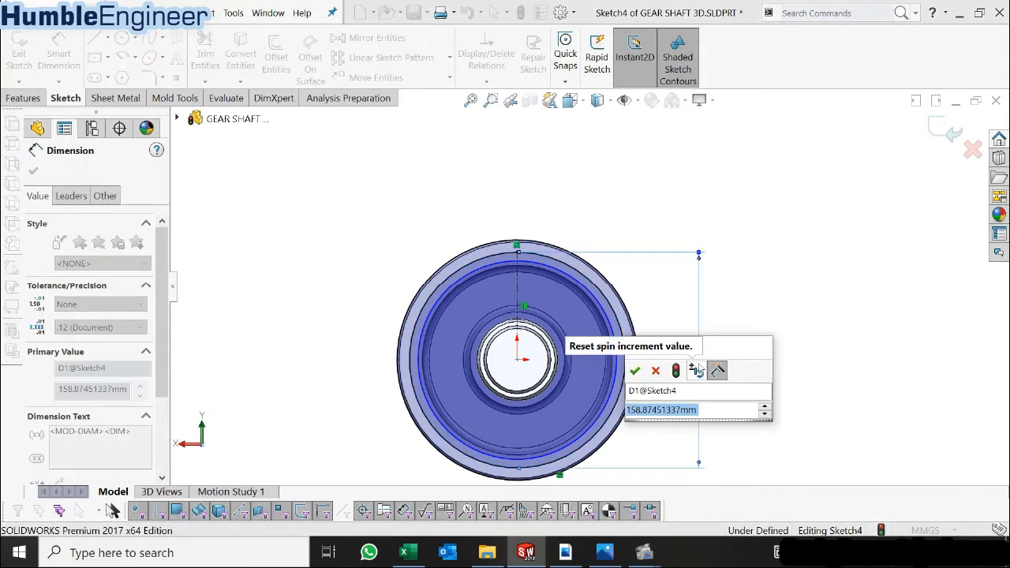
pyautogui.write('=')
pyautogui.moveTo(704, 430)
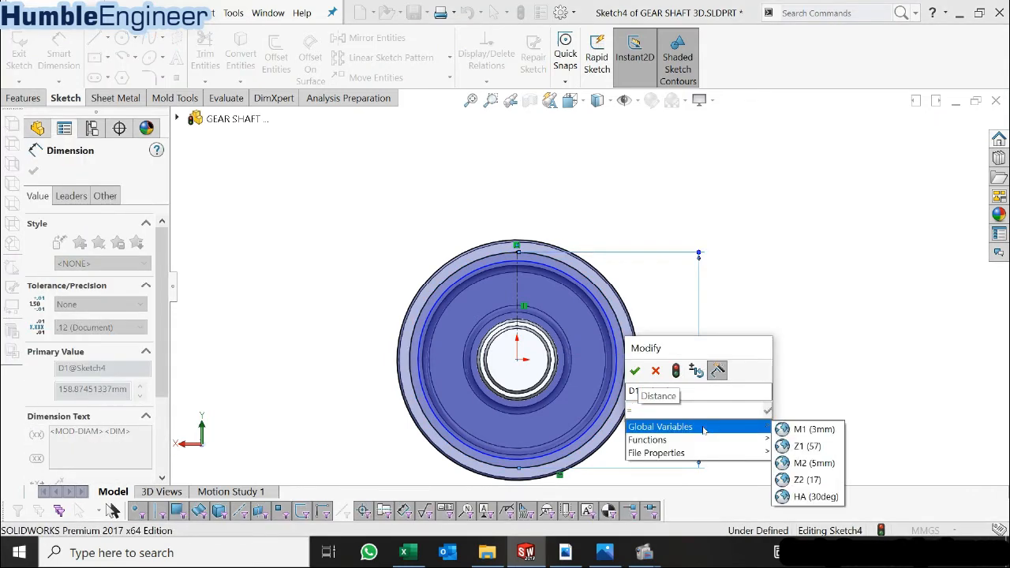
pyautogui.click(811, 429)
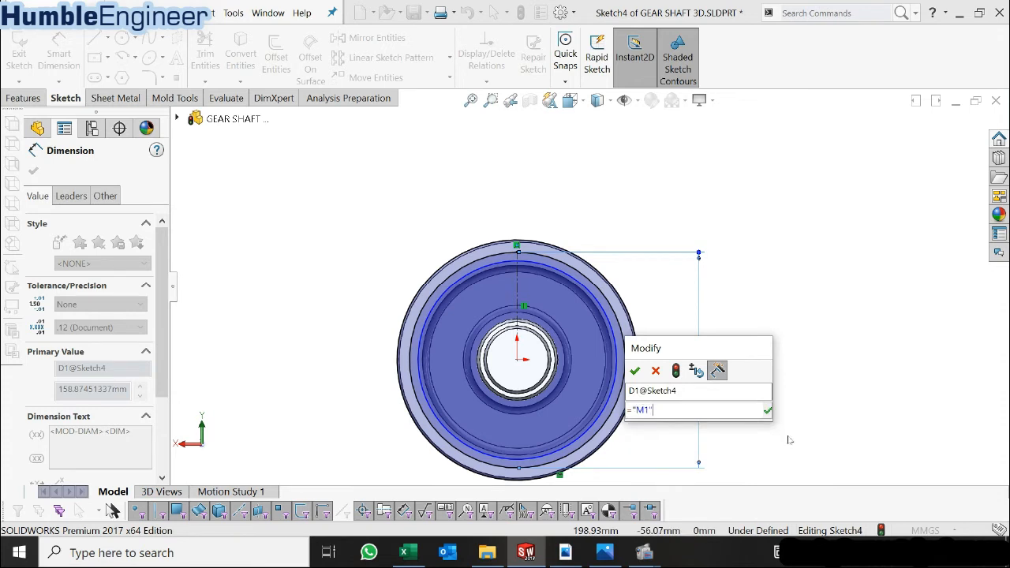
pyautogui.write('*')
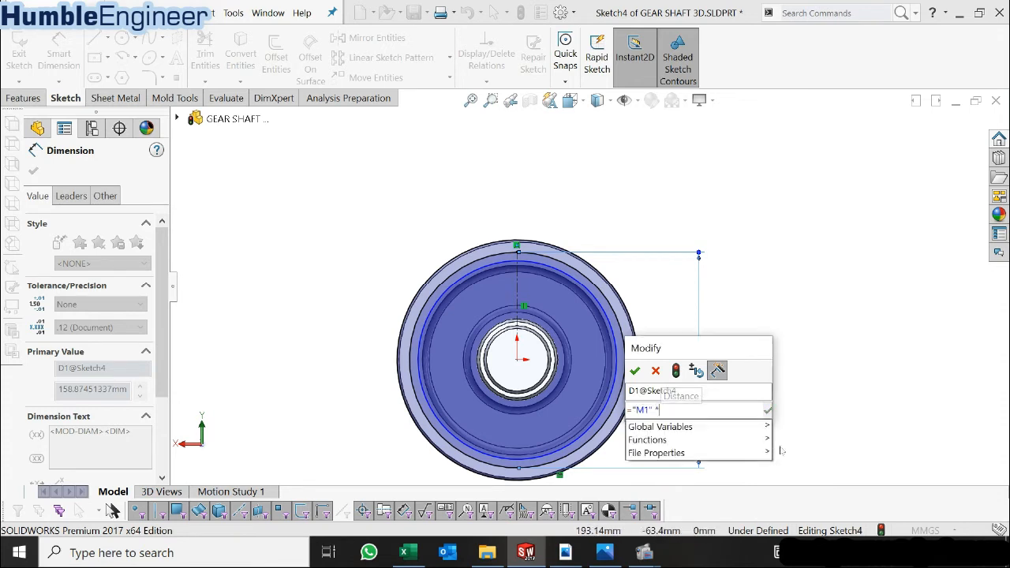
pyautogui.moveTo(746, 430)
pyautogui.click(785, 448)
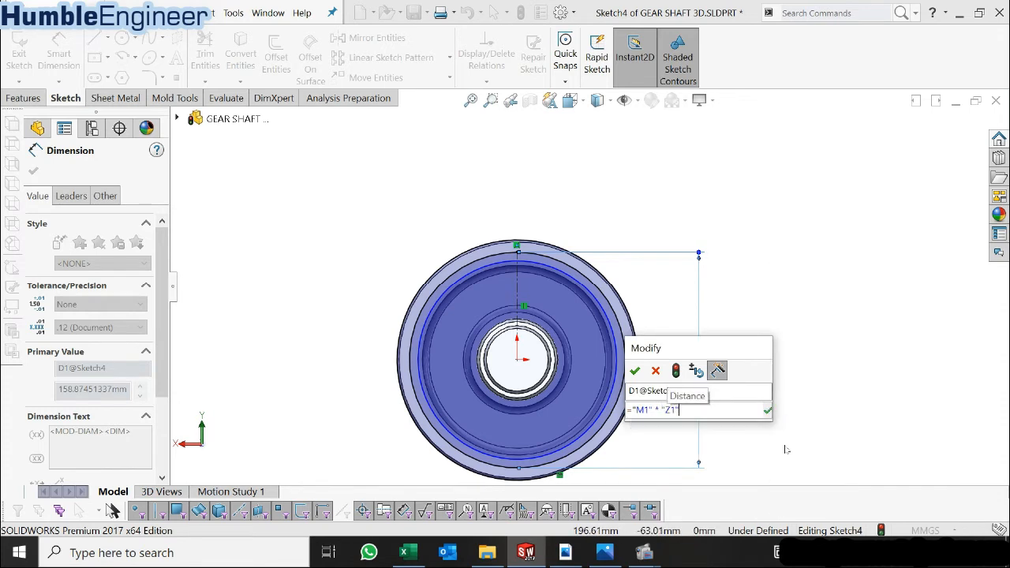
pyautogui.click(634, 371)
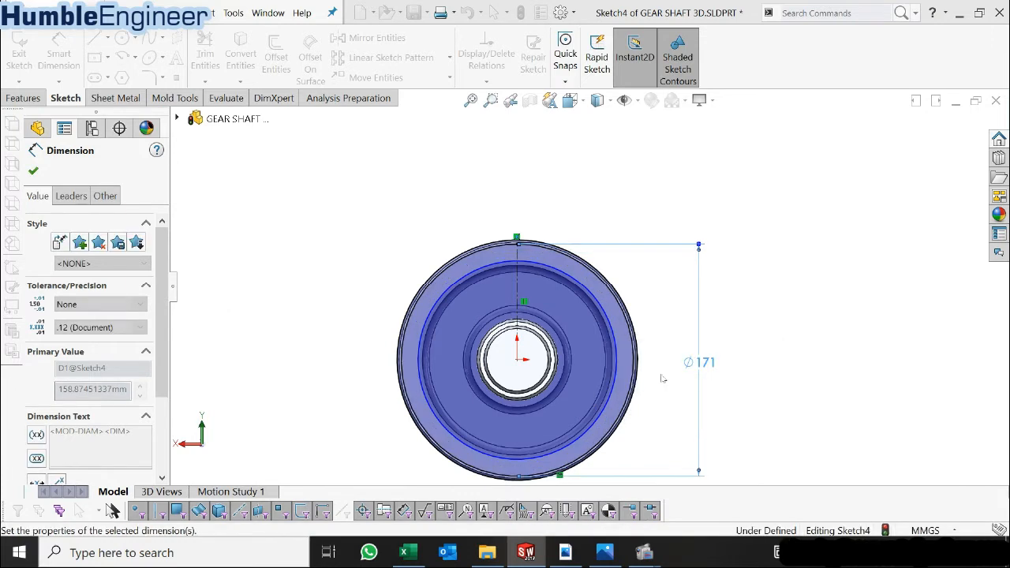
pyautogui.scroll(-2, 624, 330)
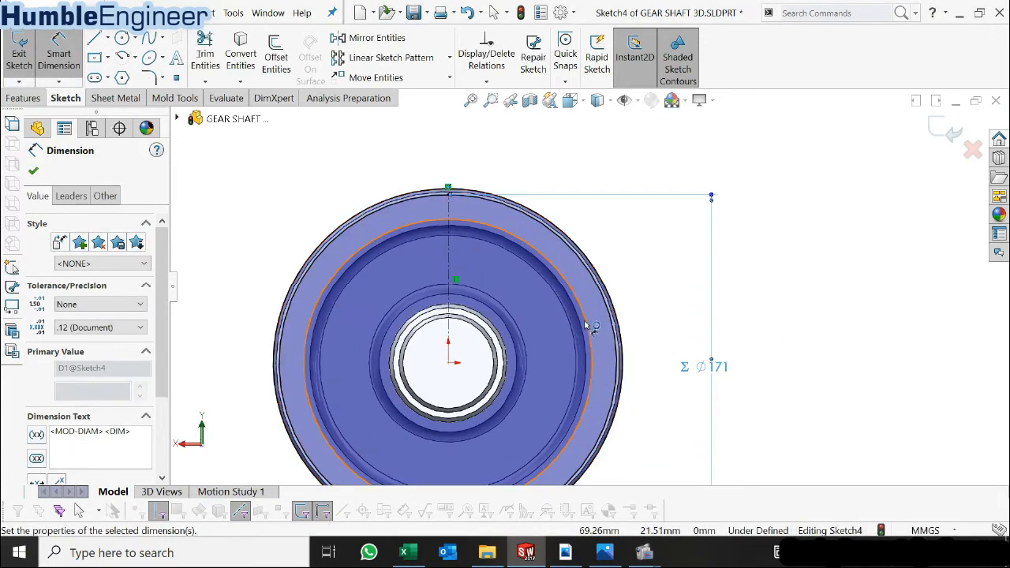
# - Dimension the gap between the smallest sketch circle and the outermost circle and set it to the equation "M1" * 2.167
pyautogui.click(622, 322)
pyautogui.click(625, 325)
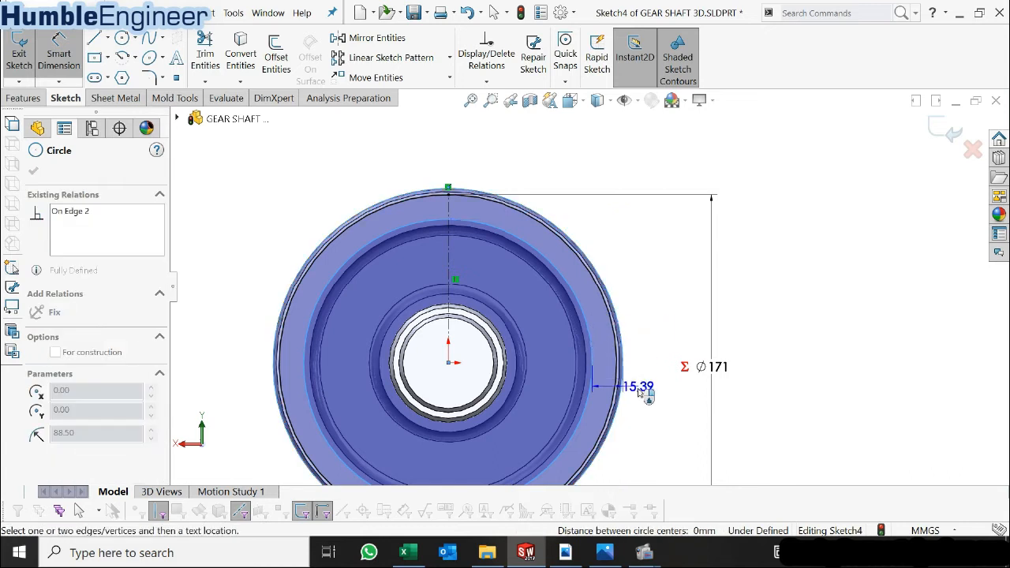
pyautogui.click(641, 374)
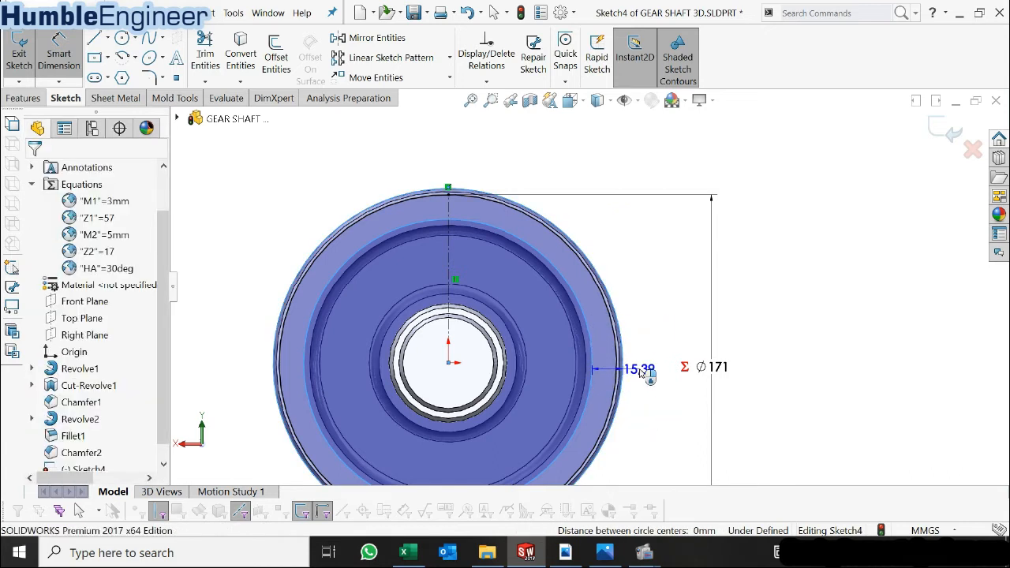
pyautogui.write('=')
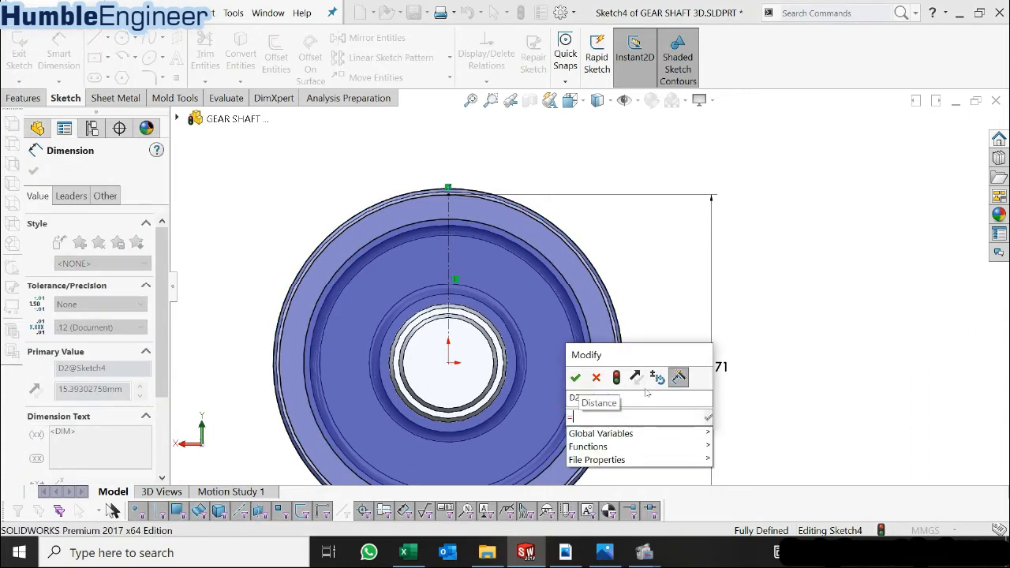
pyautogui.moveTo(694, 433)
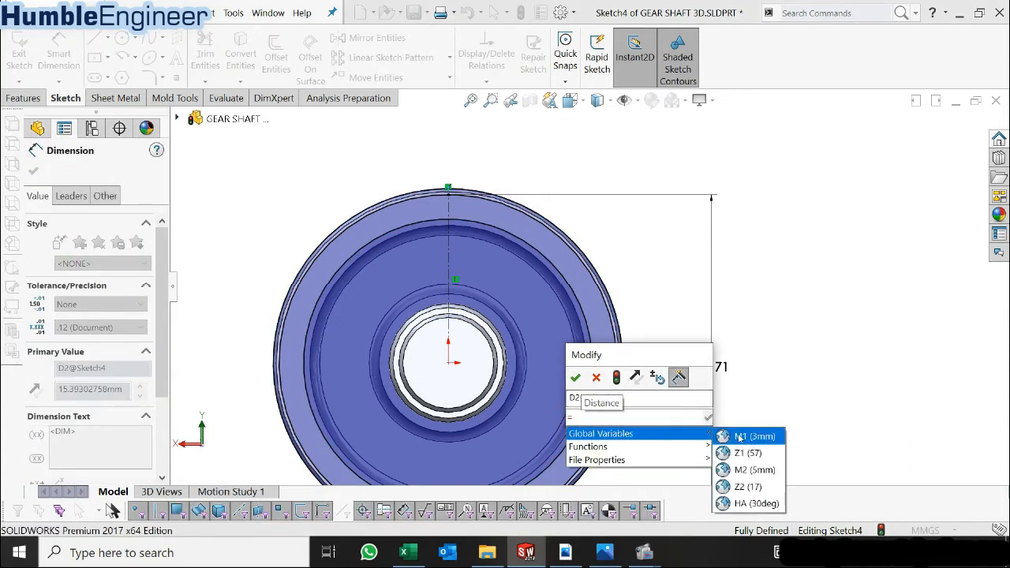
pyautogui.click(736, 440)
pyautogui.write('*')
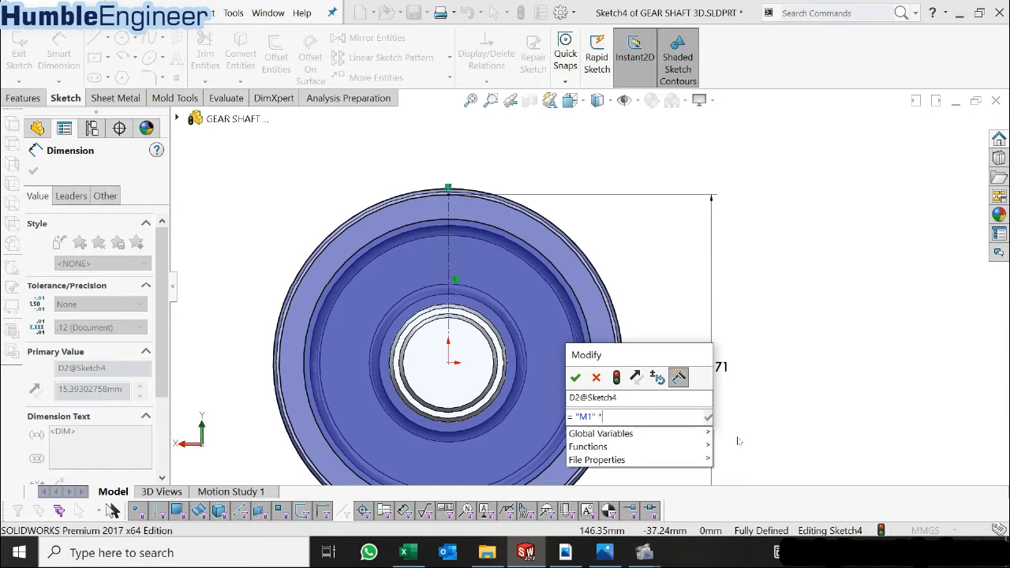
pyautogui.write(' 2.')
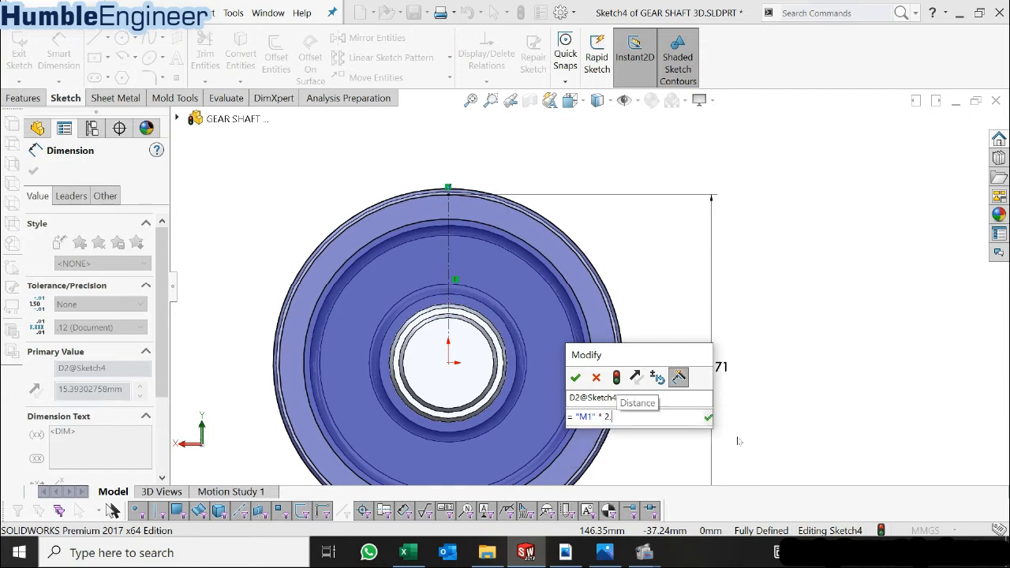
pyautogui.write('167')
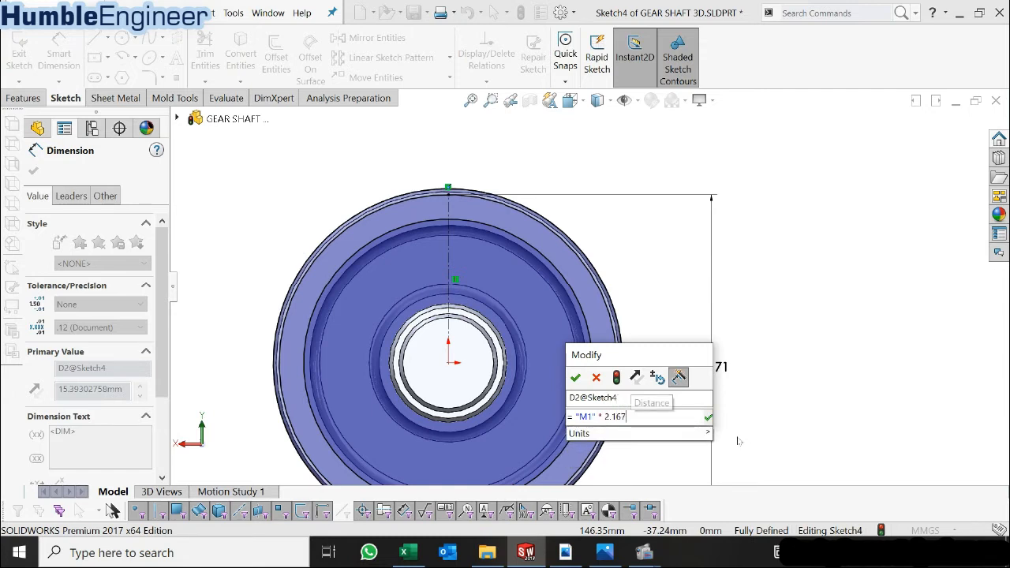
pyautogui.click(575, 377)
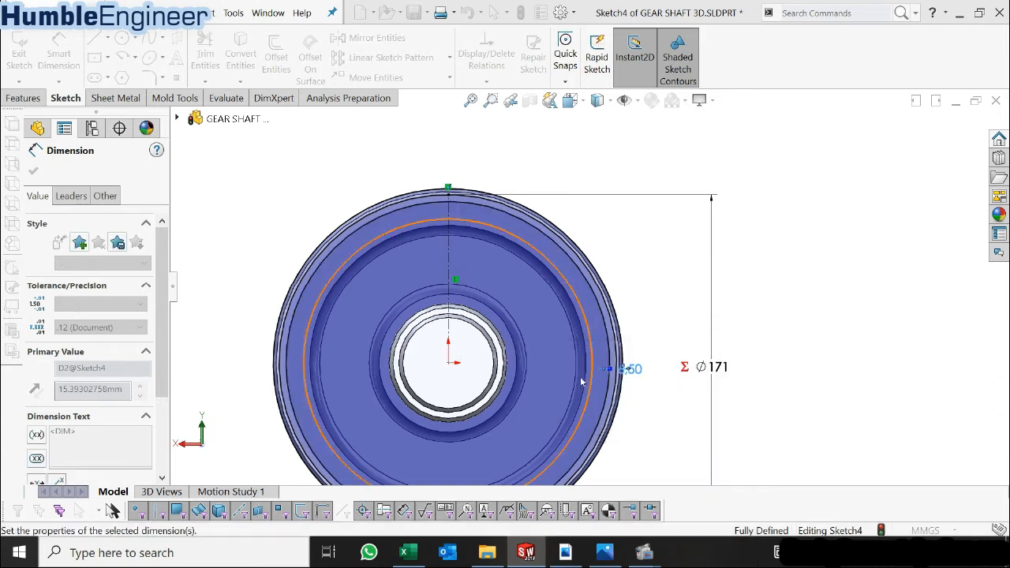
# - Check the tooth height formula in the gear reference image and move the circle gap dimension clear of the gear
pyautogui.click(606, 553)
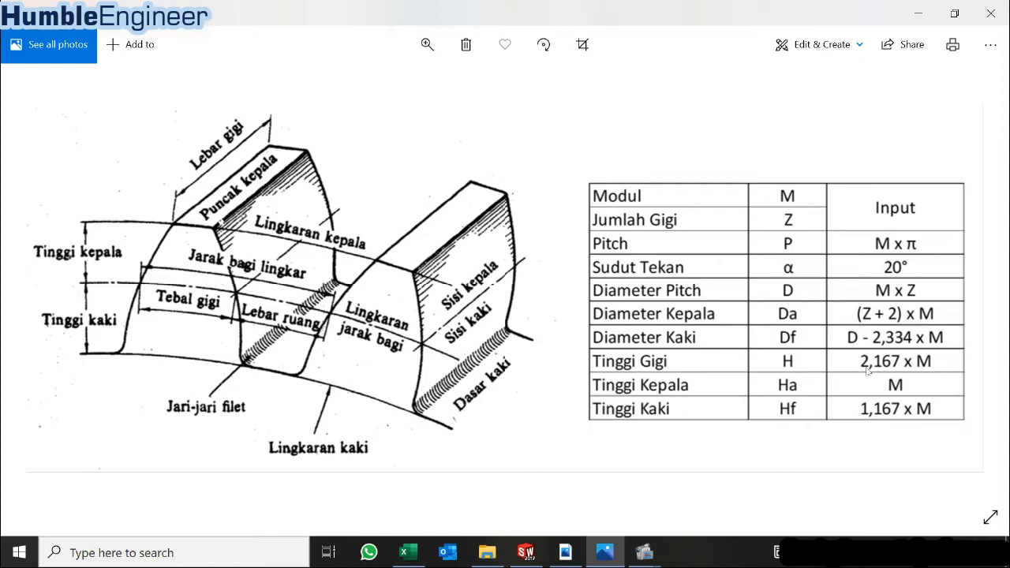
pyautogui.click(918, 13)
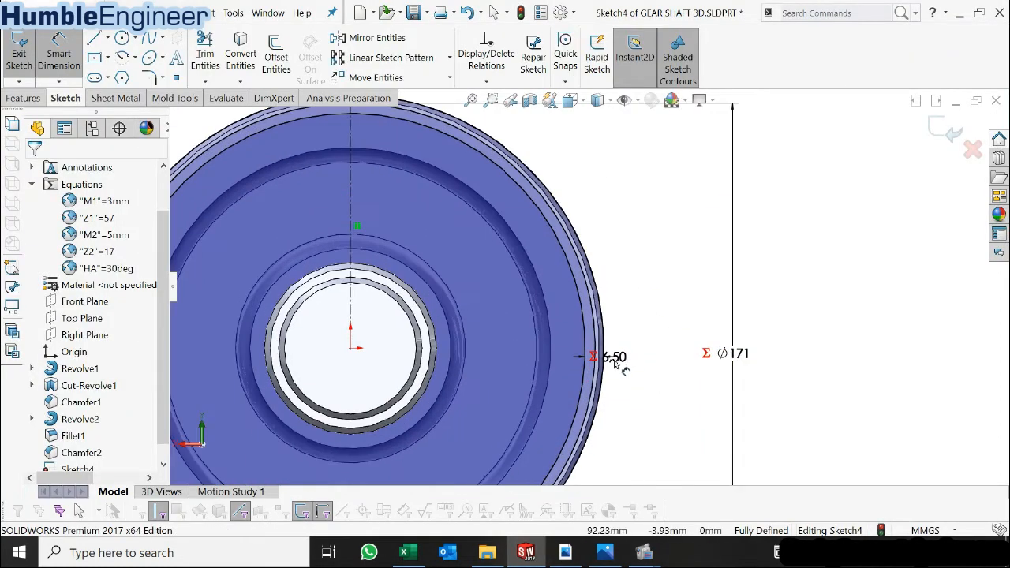
pyautogui.moveTo(615, 361); pyautogui.dragTo(671, 393)
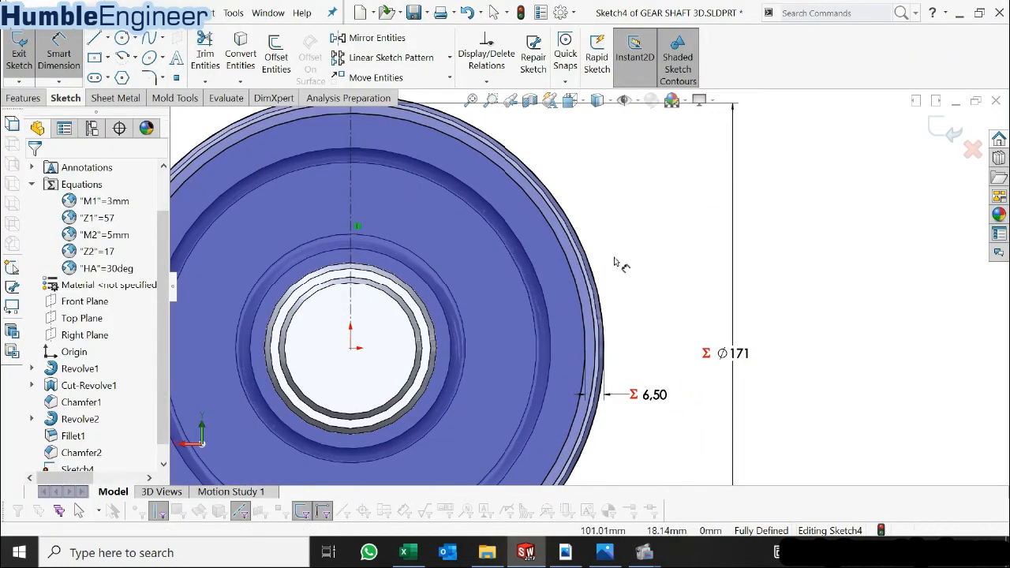
# - Sketch a centerpoint arc of about 18 mm radius left of the centerline, from outside the rim to the smallest sketch circle
pyautogui.scroll(3, 620, 264)
pyautogui.scroll(-5, 489, 211)
pyautogui.scroll(-1, 488, 213)
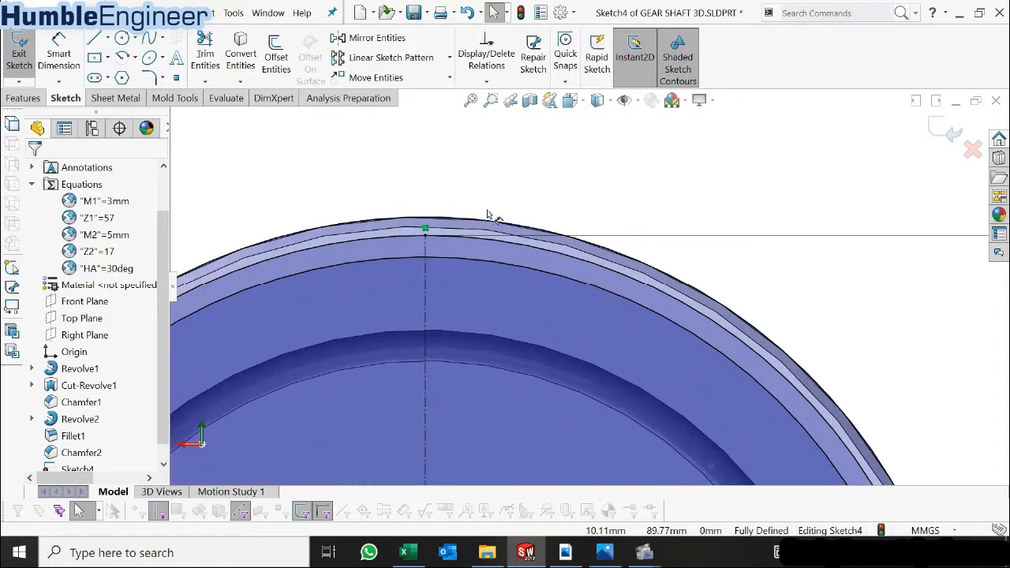
pyautogui.click(118, 65)
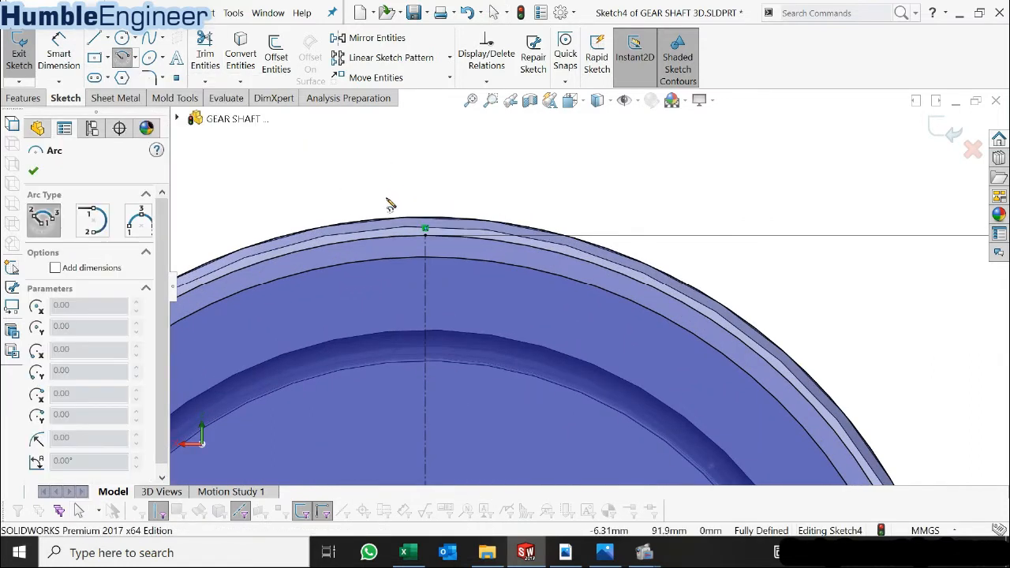
pyautogui.scroll(-1, 347, 244)
pyautogui.click(252, 329)
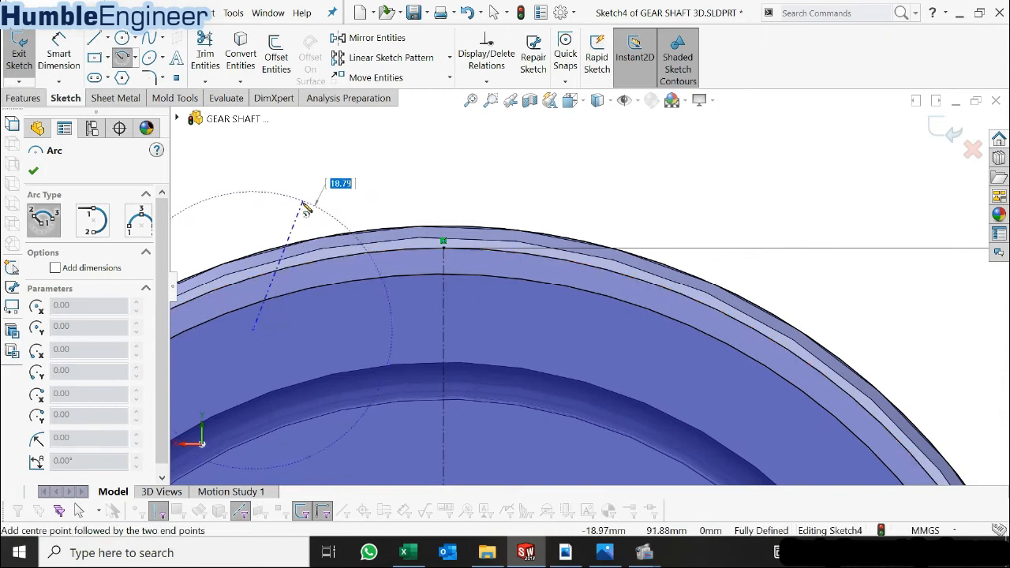
pyautogui.click(308, 202)
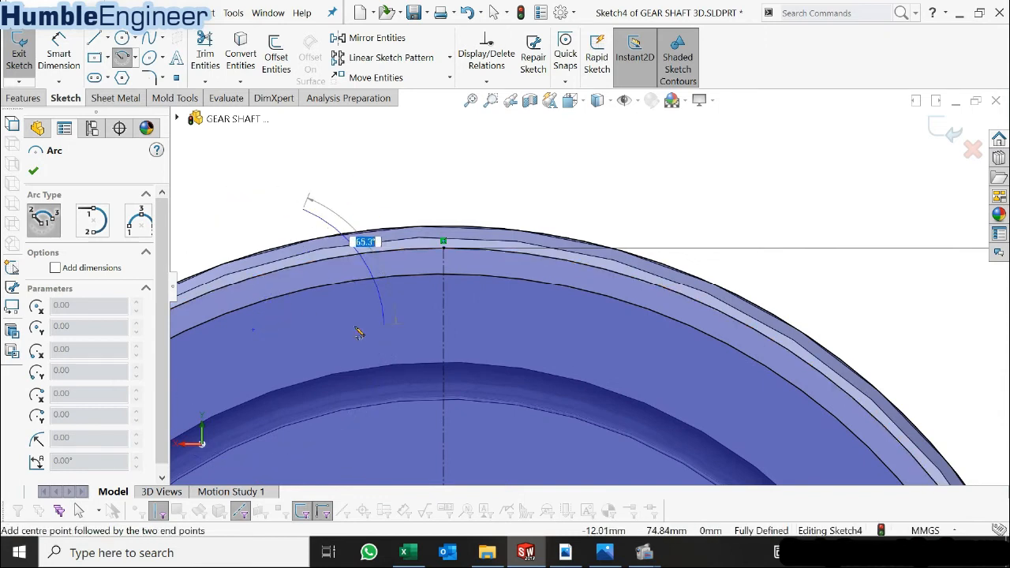
pyautogui.click(377, 284)
pyautogui.press('Escape')
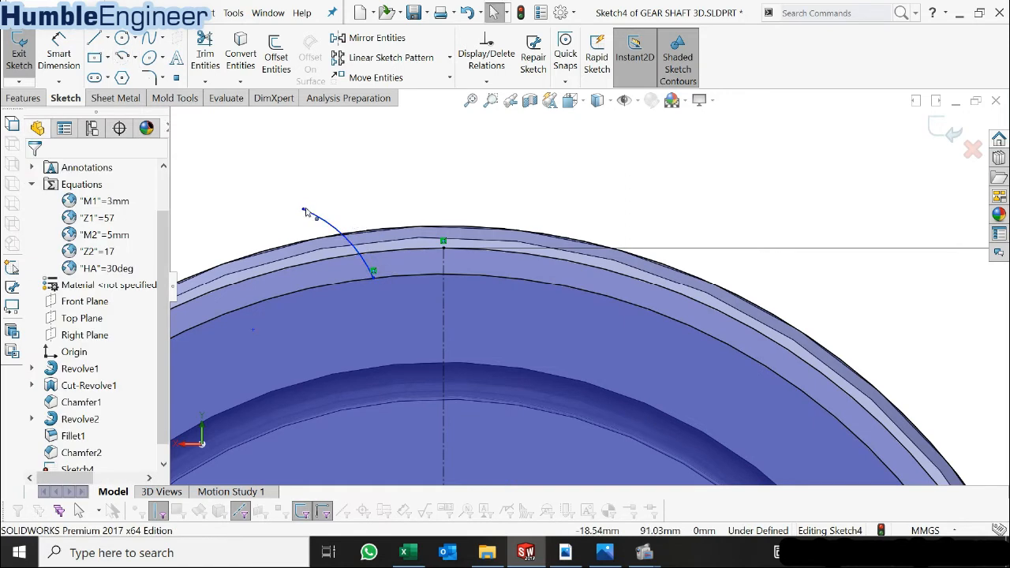
# - Make the arc's upper endpoint coincident with the outermost circle
pyautogui.click(304, 210)
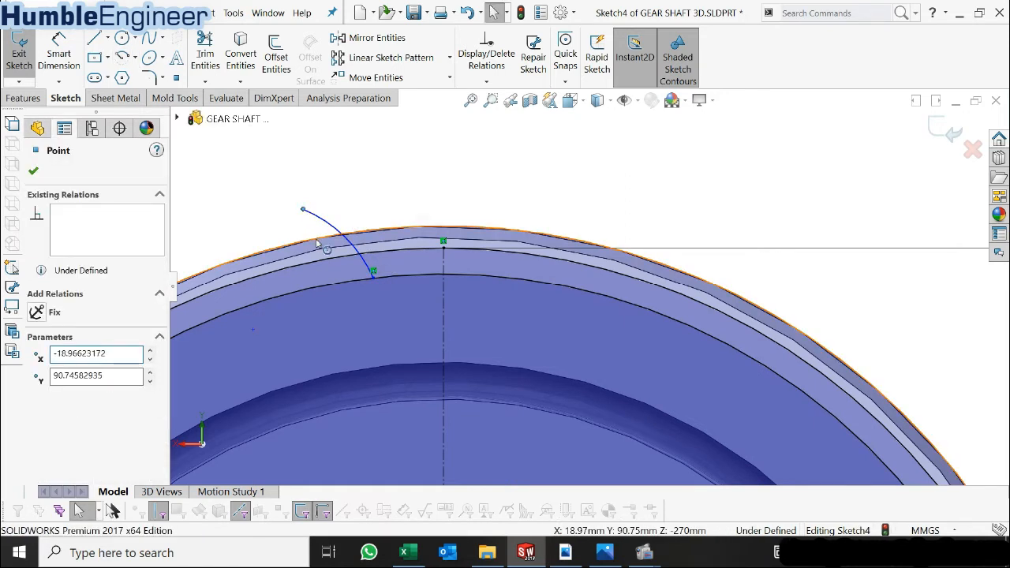
pyautogui.keyDown('ctrl'); pyautogui.click(316, 243); pyautogui.keyUp('ctrl')
pyautogui.click(58, 393)
pyautogui.click(489, 209)
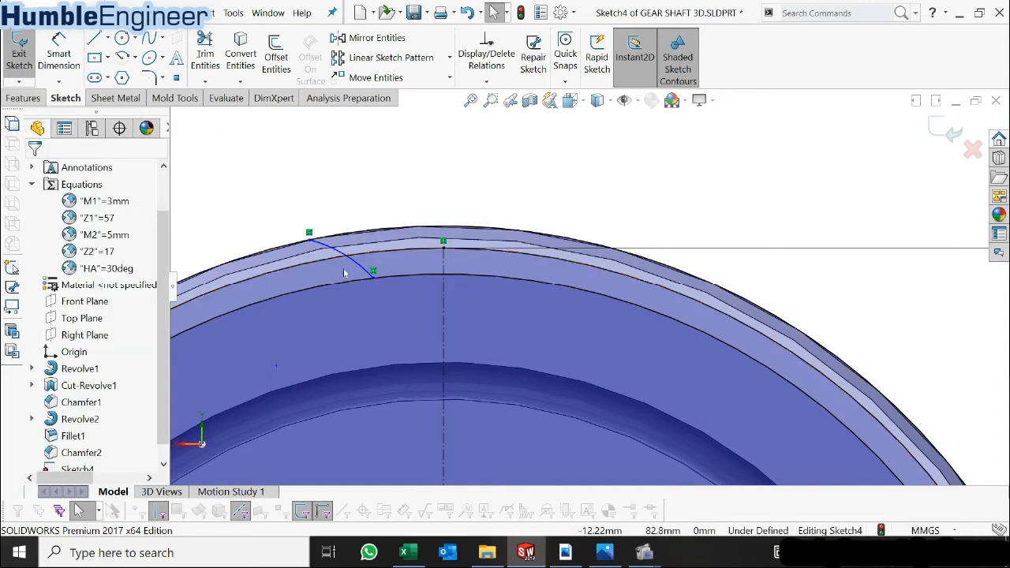
# - Mirror the tooth flank arc about the vertical centerline, keeping the original
pyautogui.click(325, 247)
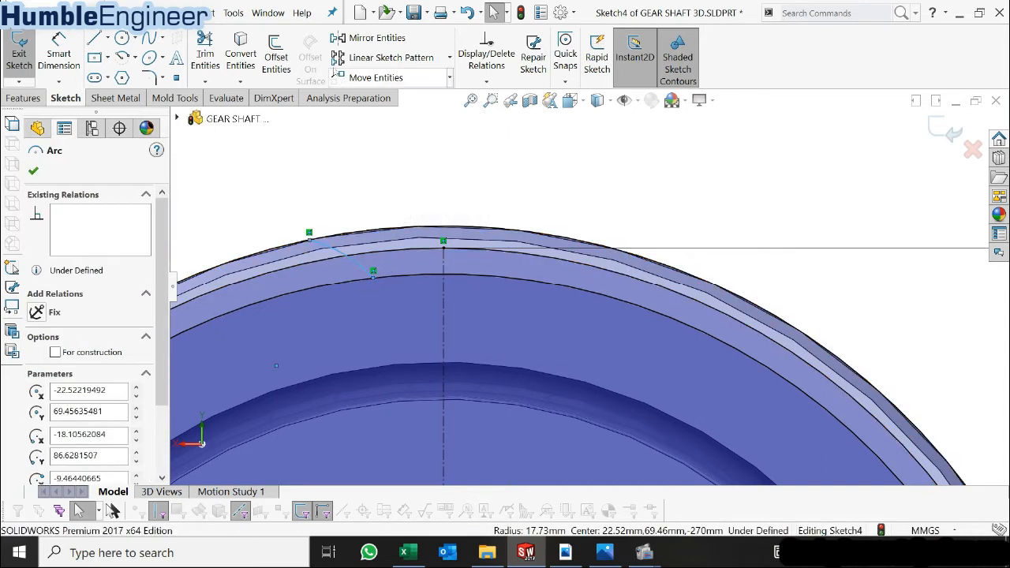
pyautogui.click(352, 40)
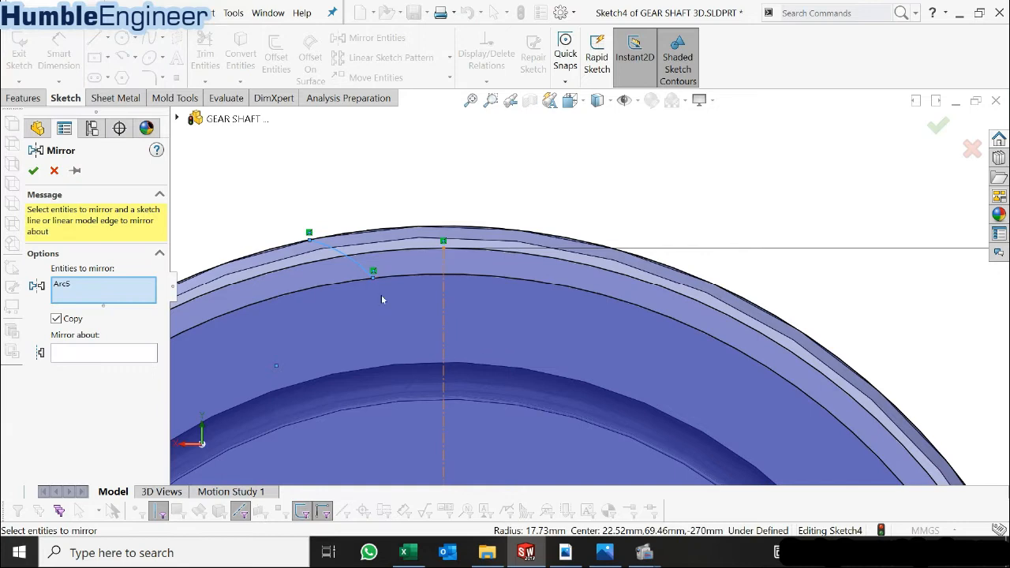
pyautogui.click(138, 354)
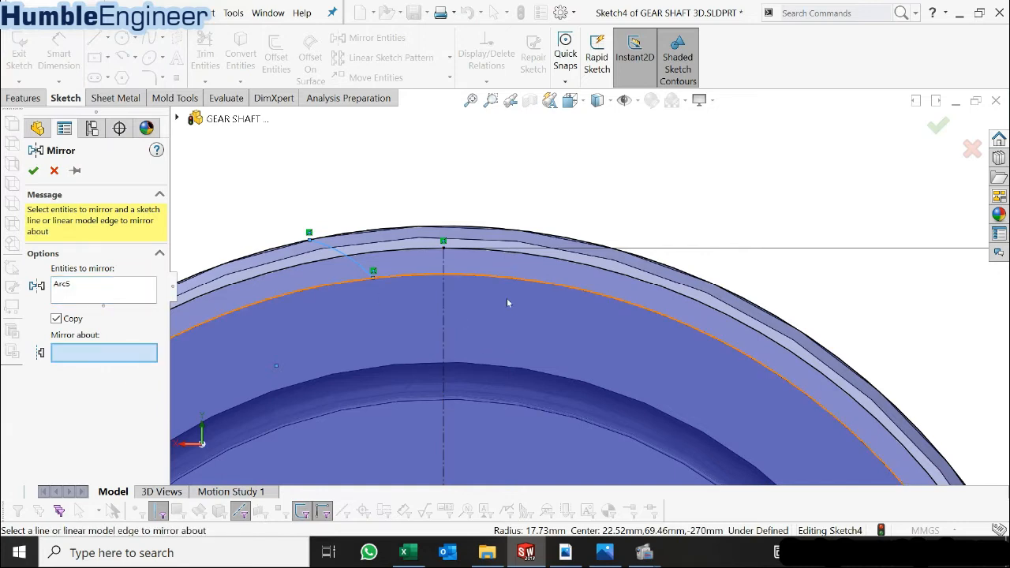
pyautogui.click(442, 302)
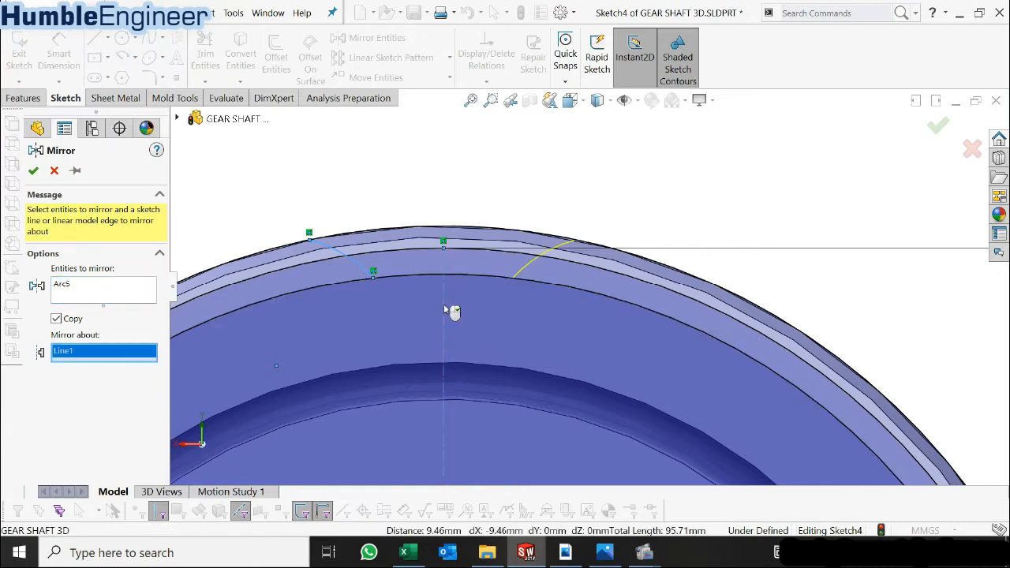
pyautogui.click(33, 170)
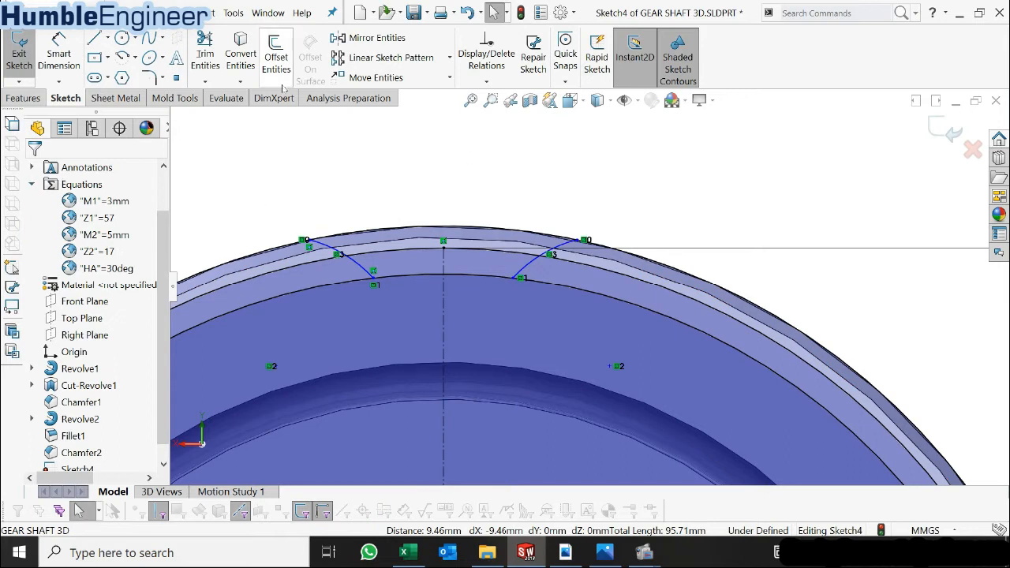
# - Trim the three concentric circles outside the two flank arcs so only the segments between them remain
pyautogui.click(207, 55)
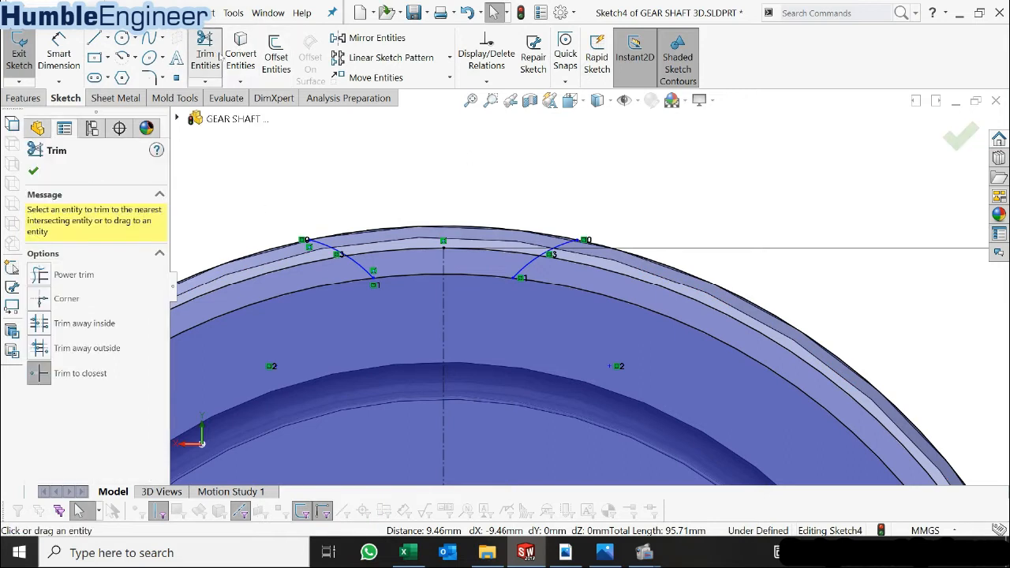
pyautogui.click(339, 285)
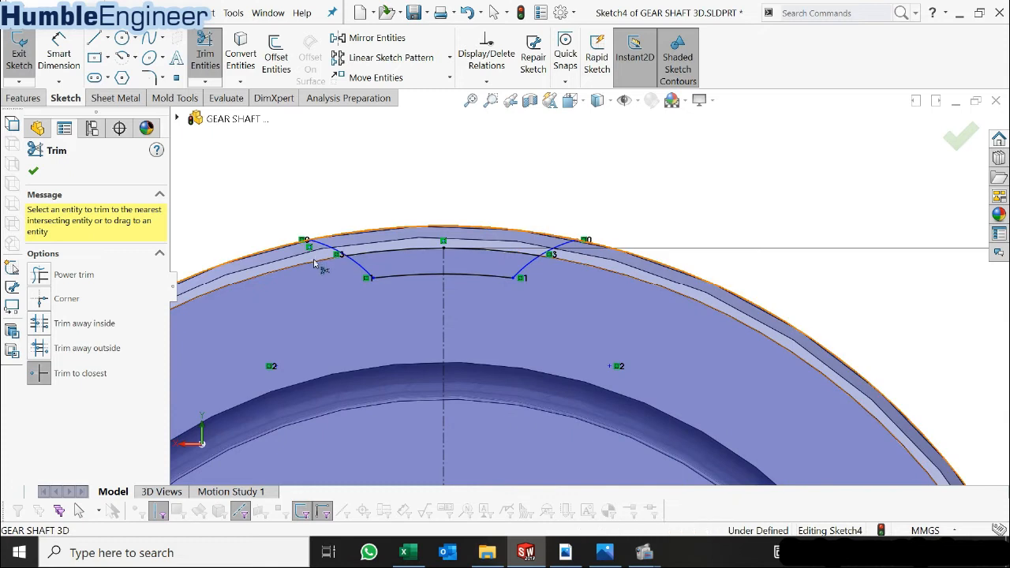
pyautogui.click(313, 261)
pyautogui.click(294, 249)
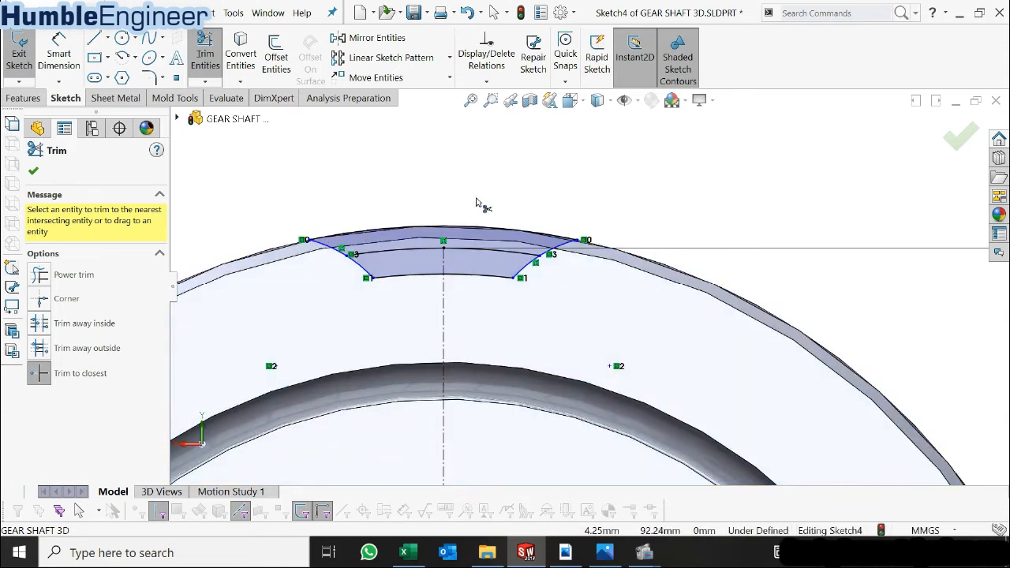
pyautogui.press('Escape')
# - Narrow the tooth space by moving the left flank's upper endpoint to about 13.5 mm from the centerline
pyautogui.scroll(5, 494, 191)
pyautogui.scroll(-5, 554, 265)
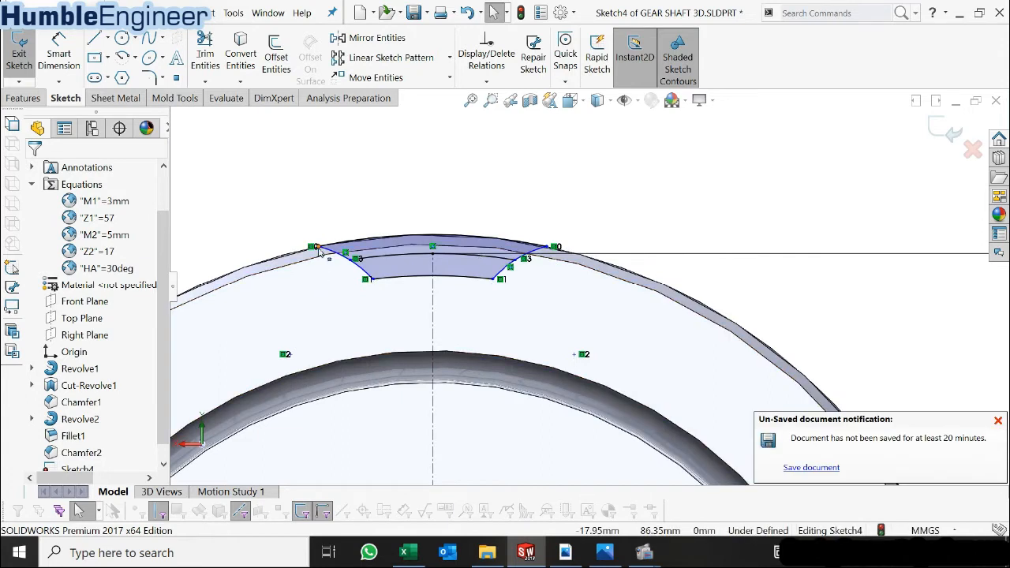
pyautogui.moveTo(314, 247); pyautogui.dragTo(344, 241)
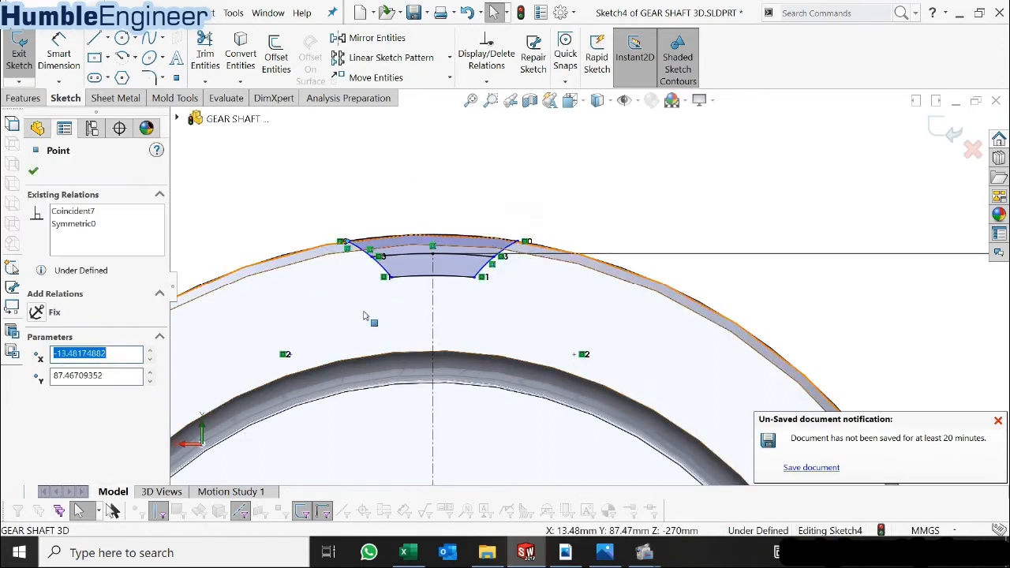
pyautogui.click(33, 171)
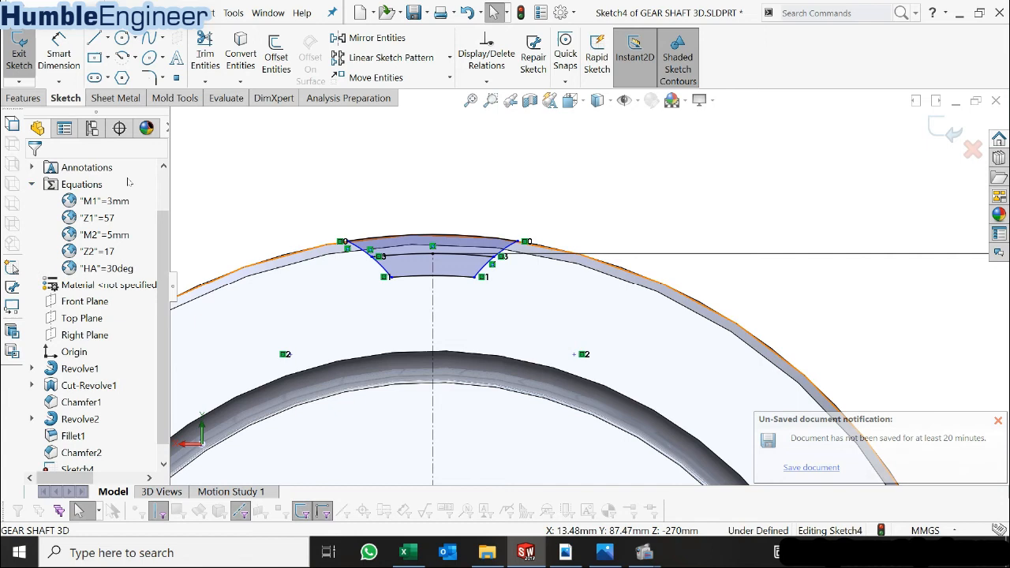
# - Hide the Revolve2 gear body to leave the tooth sketch unobstructed
pyautogui.rightClick(79, 419)
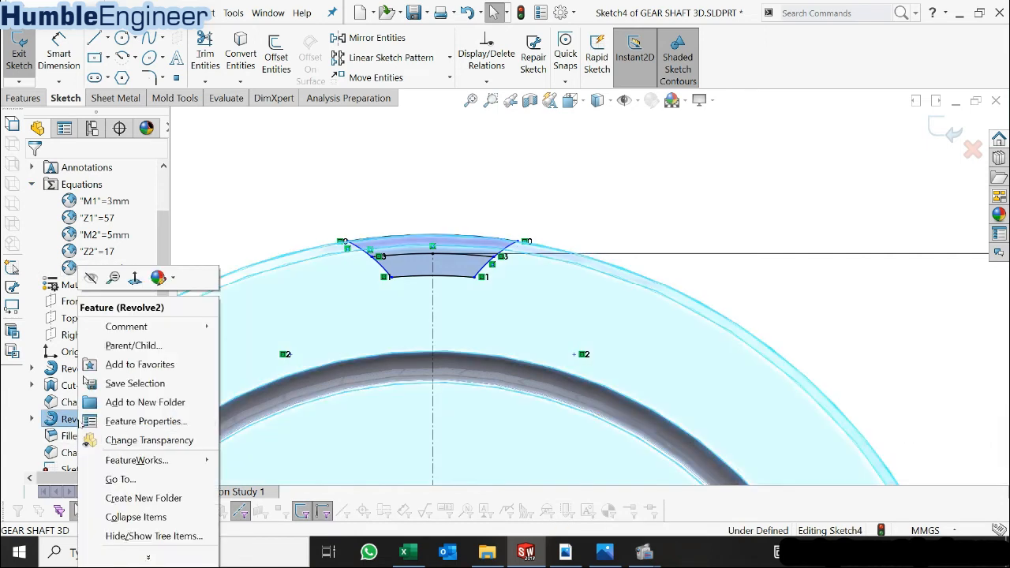
pyautogui.click(93, 279)
pyautogui.click(485, 198)
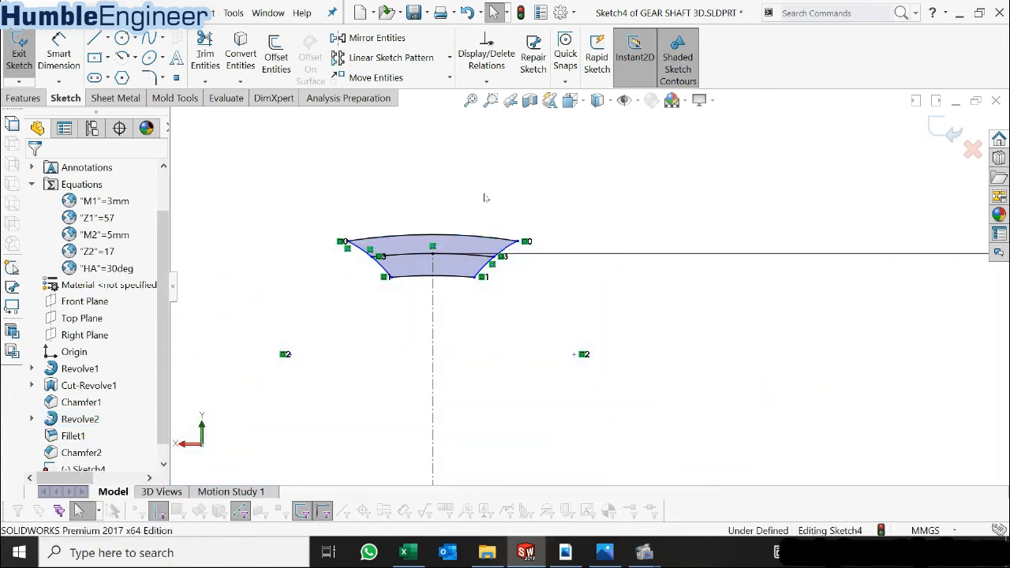
# - Draw a construction centerline from the origin to the lower endpoint of the left tooth flank arc
pyautogui.scroll(3, 473, 207)
pyautogui.scroll(-1, 475, 207)
pyautogui.scroll(-2, 533, 282)
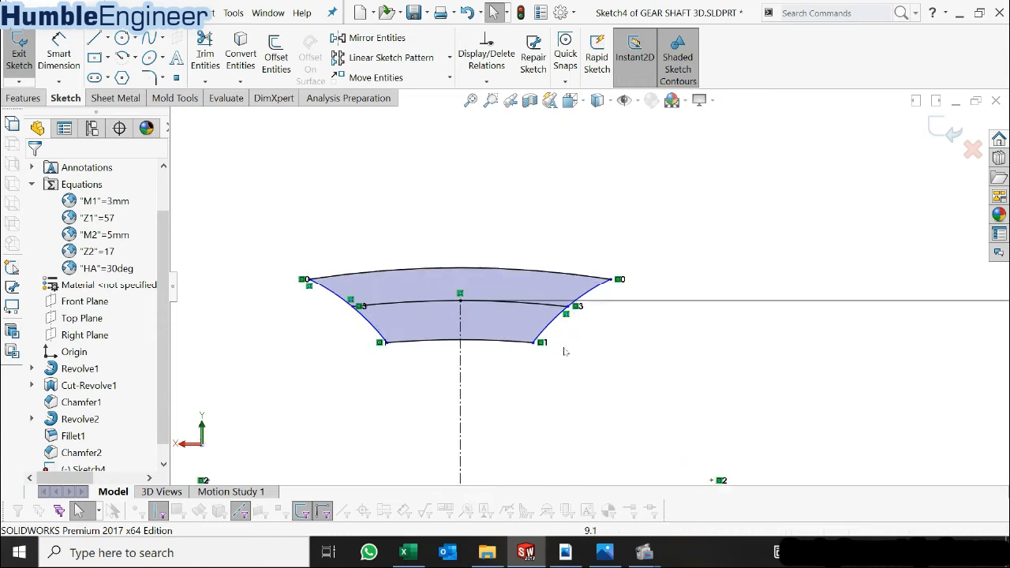
pyautogui.scroll(-1, 553, 352)
pyautogui.click(107, 38)
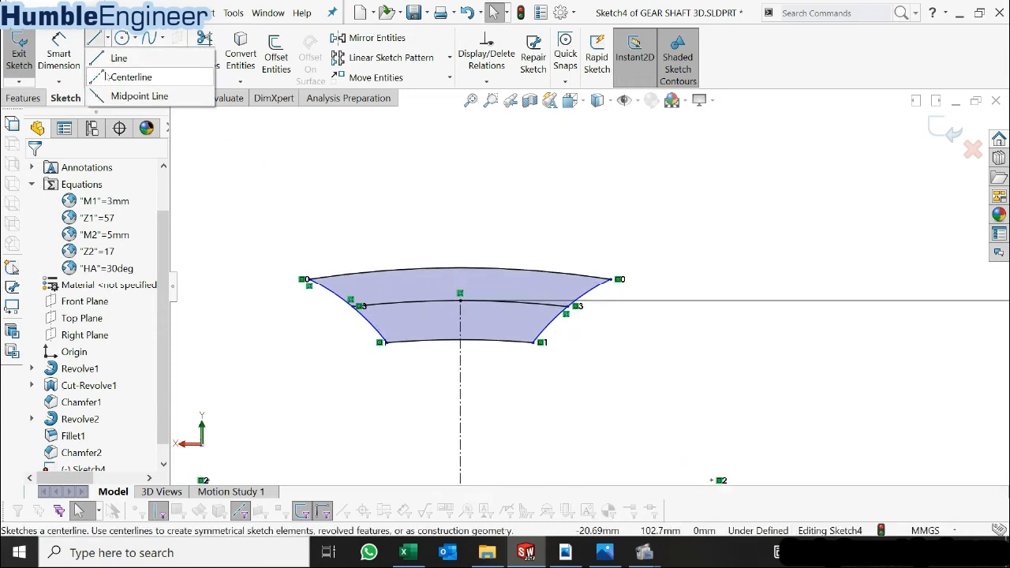
pyautogui.click(126, 74)
pyautogui.scroll(3, 484, 320)
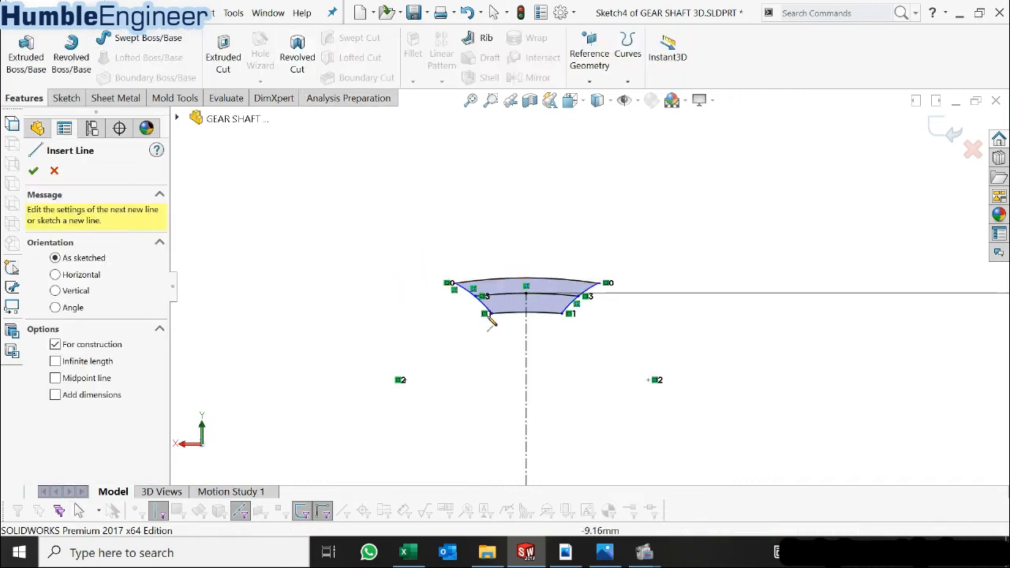
pyautogui.scroll(3, 455, 283)
pyautogui.scroll(4, 546, 437)
pyautogui.scroll(-2, 592, 384)
pyautogui.scroll(-3, 592, 386)
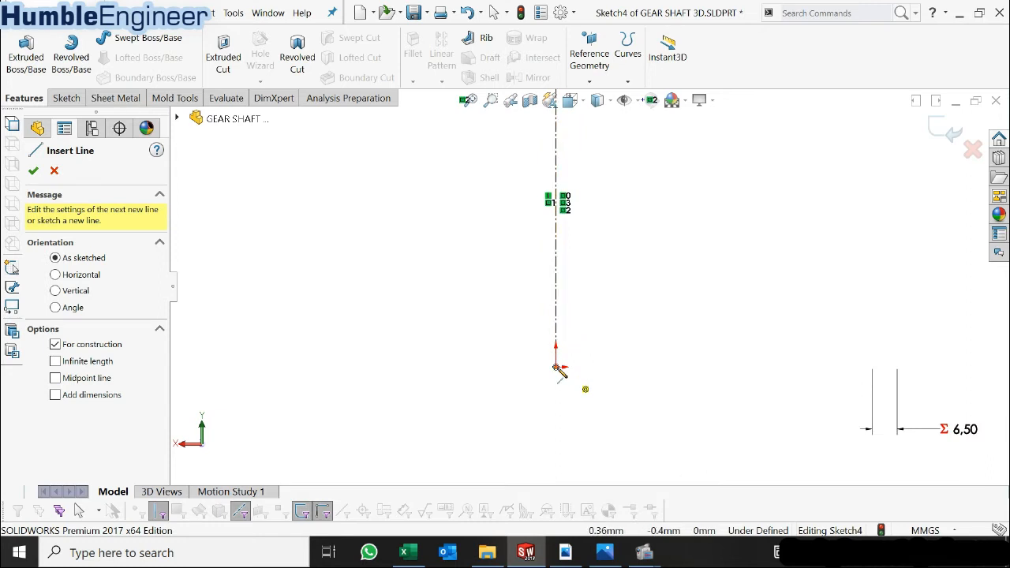
pyautogui.scroll(2, 557, 369)
pyautogui.click(560, 354)
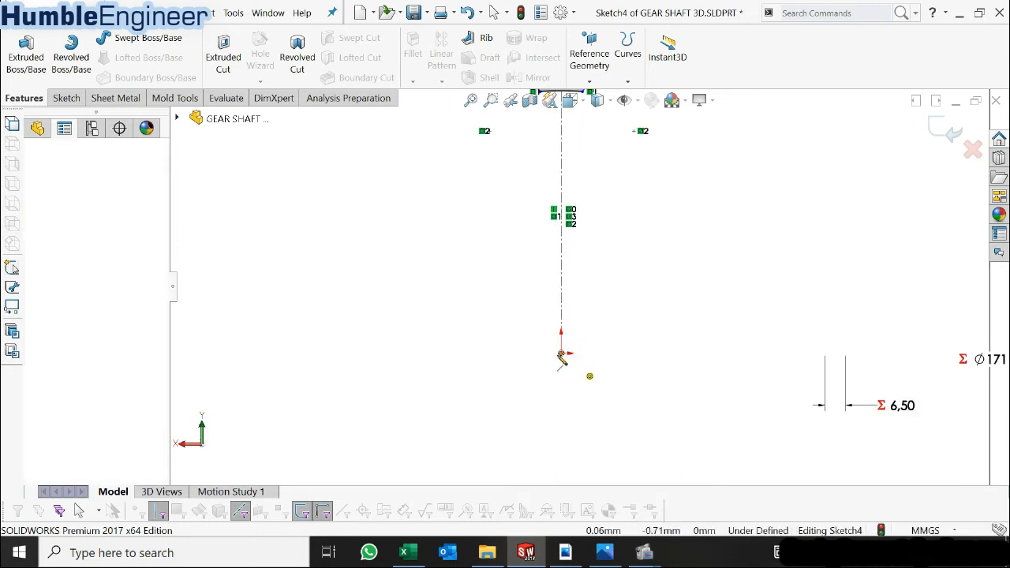
pyautogui.scroll(3, 584, 272)
pyautogui.scroll(-4, 590, 190)
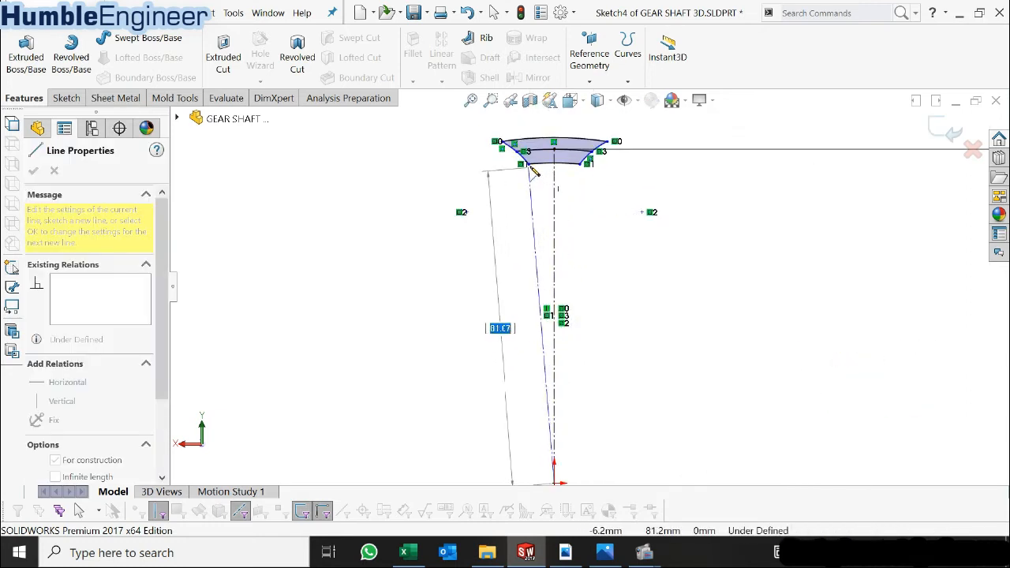
pyautogui.click(522, 164)
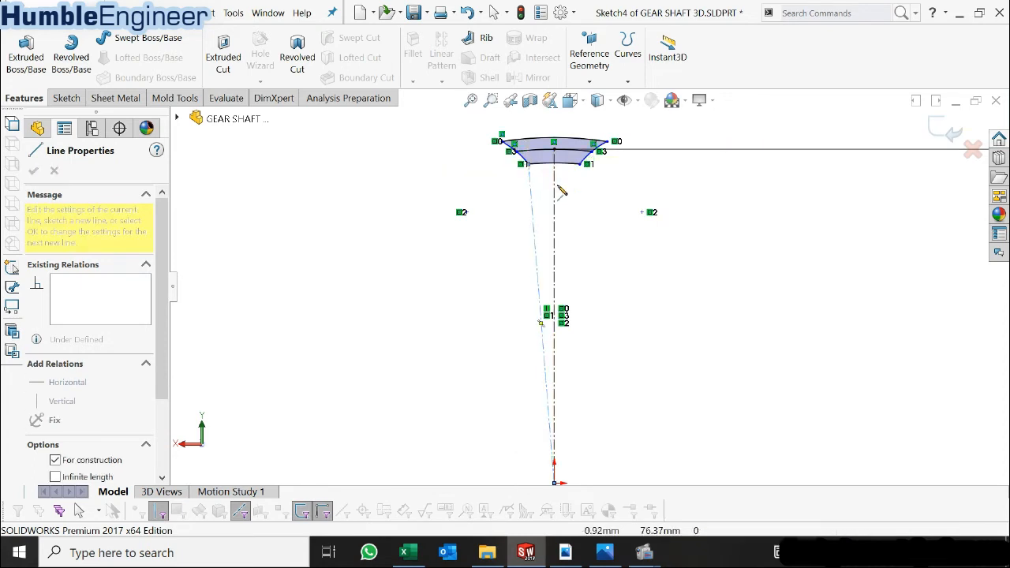
pyautogui.press('Escape')
# - Make the left tooth flank arc tangent to the slanted construction line from the origin
pyautogui.scroll(-2, 533, 203)
pyautogui.scroll(-2, 533, 203)
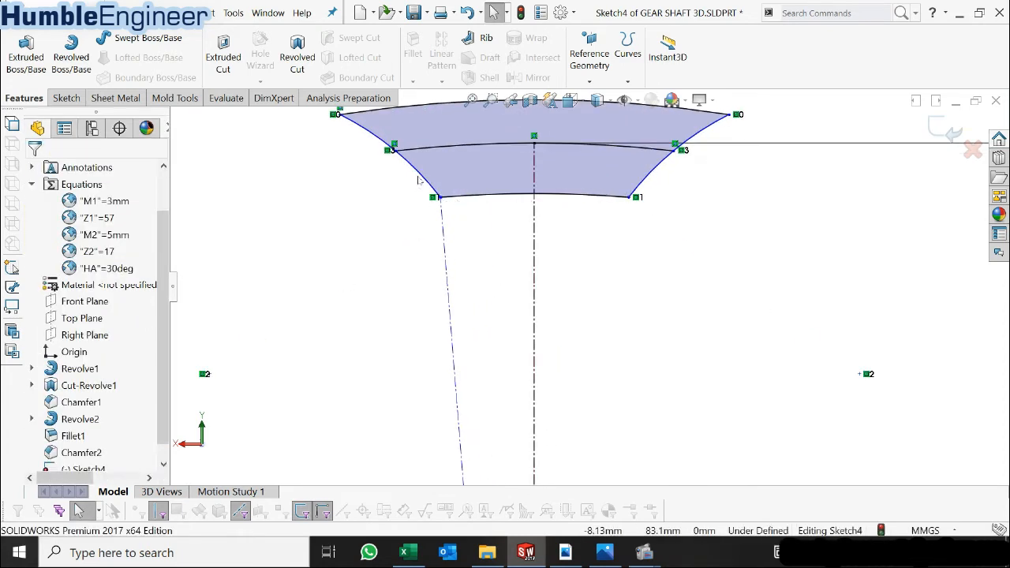
pyautogui.click(426, 183)
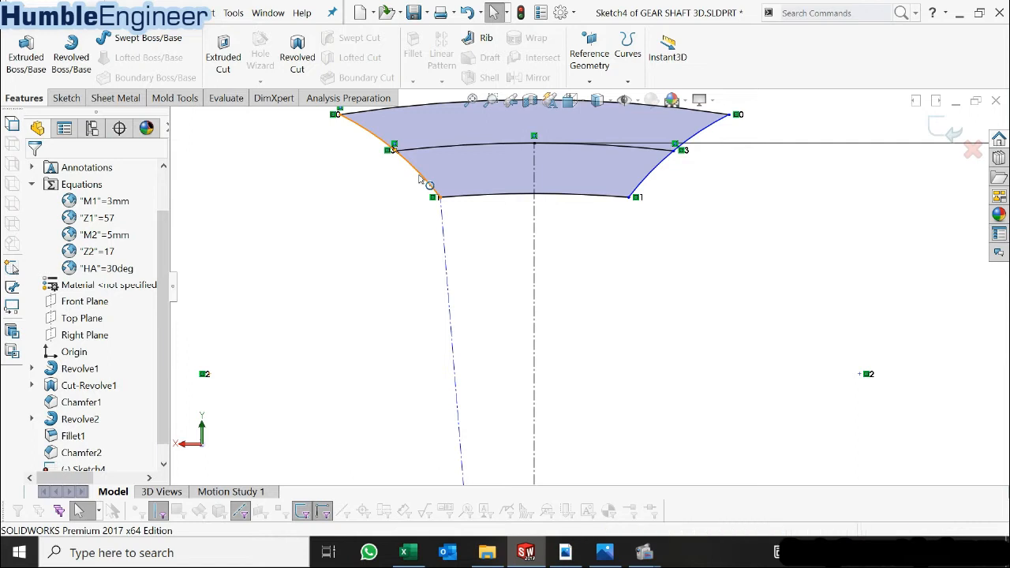
pyautogui.keyDown('ctrl'); pyautogui.click(444, 237); pyautogui.keyUp('ctrl')
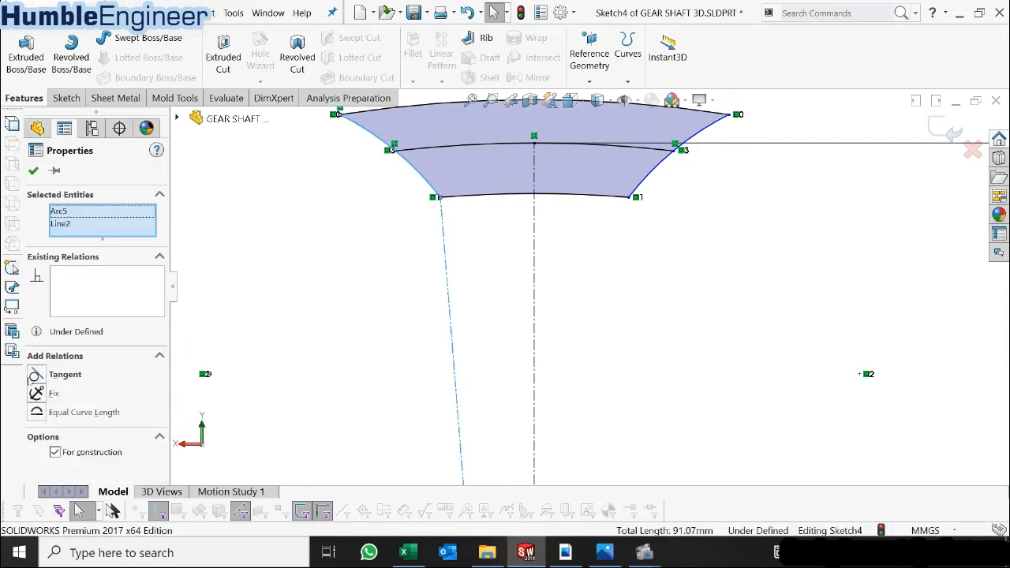
pyautogui.click(35, 376)
pyautogui.scroll(5, 455, 253)
pyautogui.scroll(-5, 613, 233)
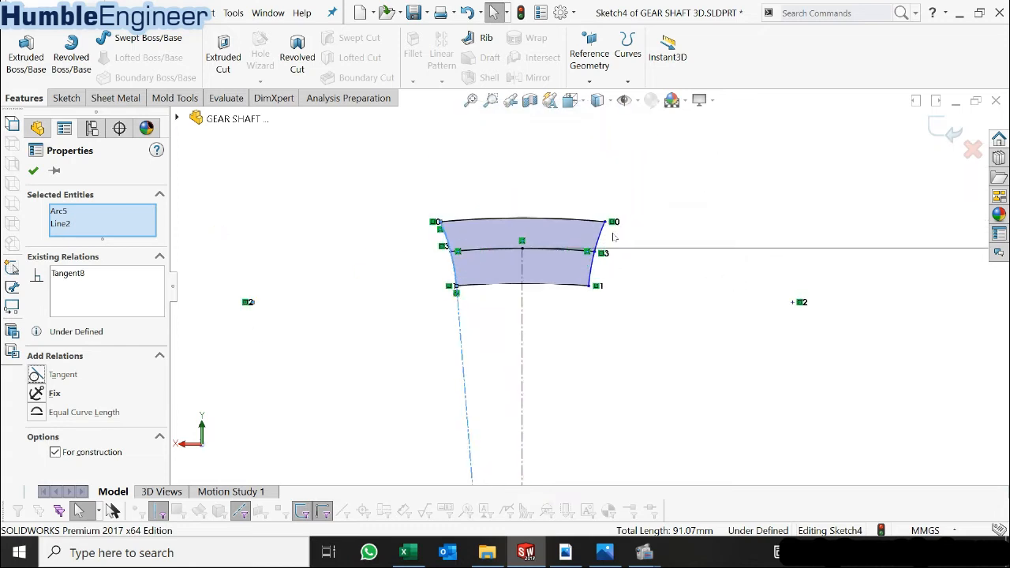
# - Widen the top of the tooth space by moving the left flank's upper endpoint to about 10 mm from the vertical centerline
pyautogui.click(613, 234)
pyautogui.moveTo(359, 225); pyautogui.dragTo(332, 225)
pyautogui.scroll(-1, 489, 221)
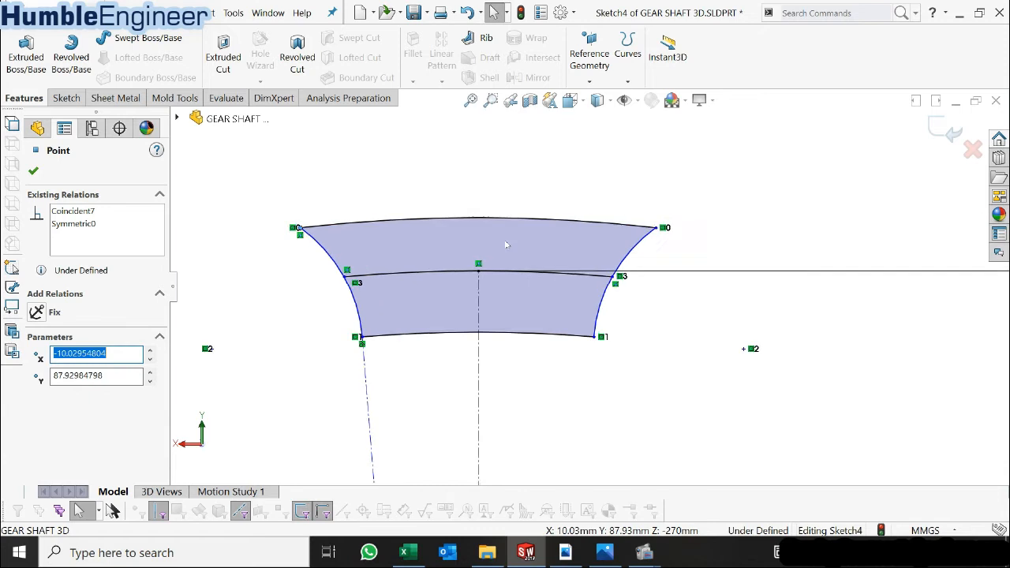
pyautogui.scroll(-1, 507, 246)
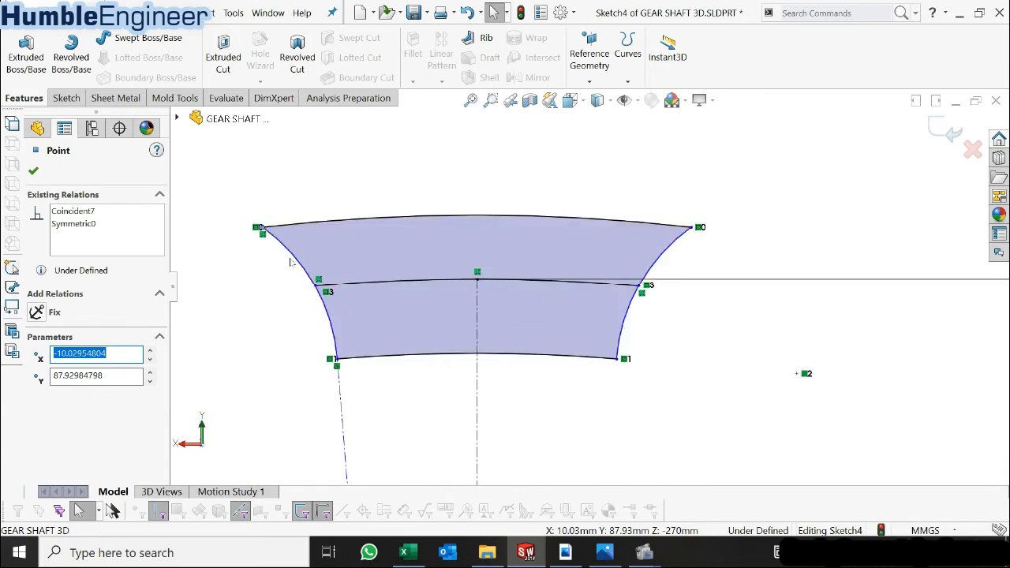
pyautogui.scroll(2, 535, 284)
pyautogui.scroll(-1, 624, 291)
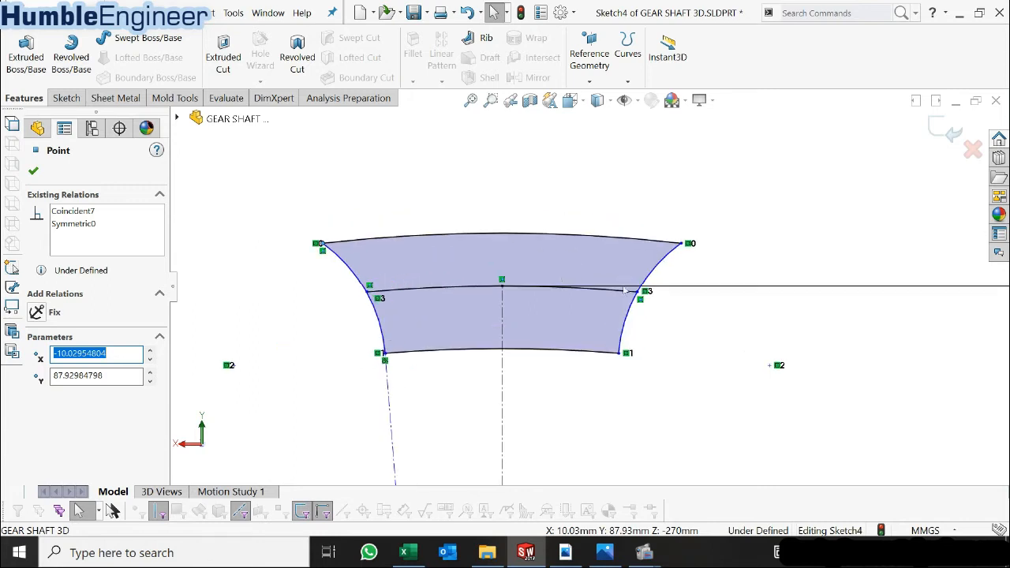
pyautogui.click(67, 99)
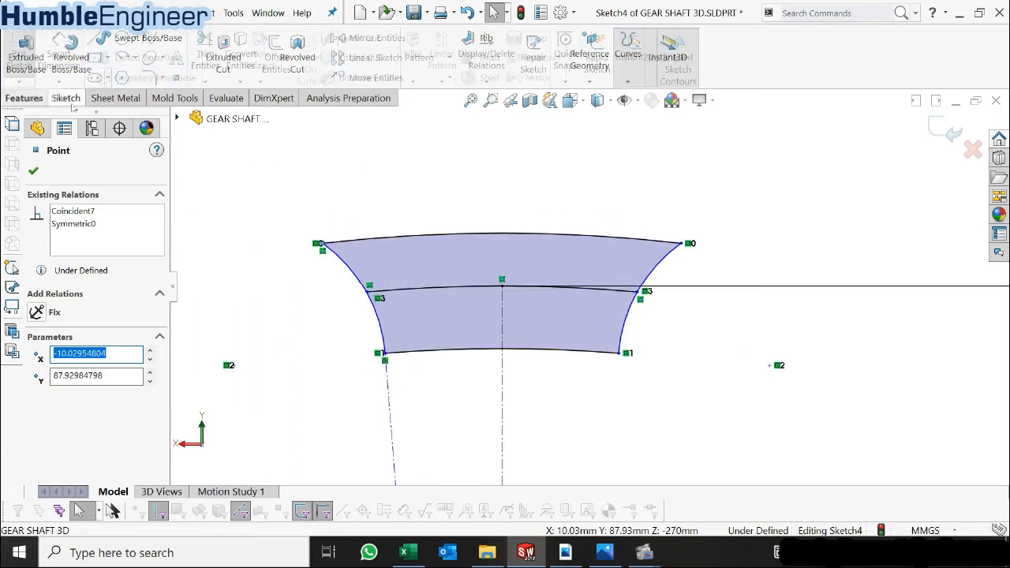
# - Sketch a slanted construction centerline about 21 mm long from above the tooth profile's upper-left corner down to the vertical centerline
pyautogui.click(107, 39)
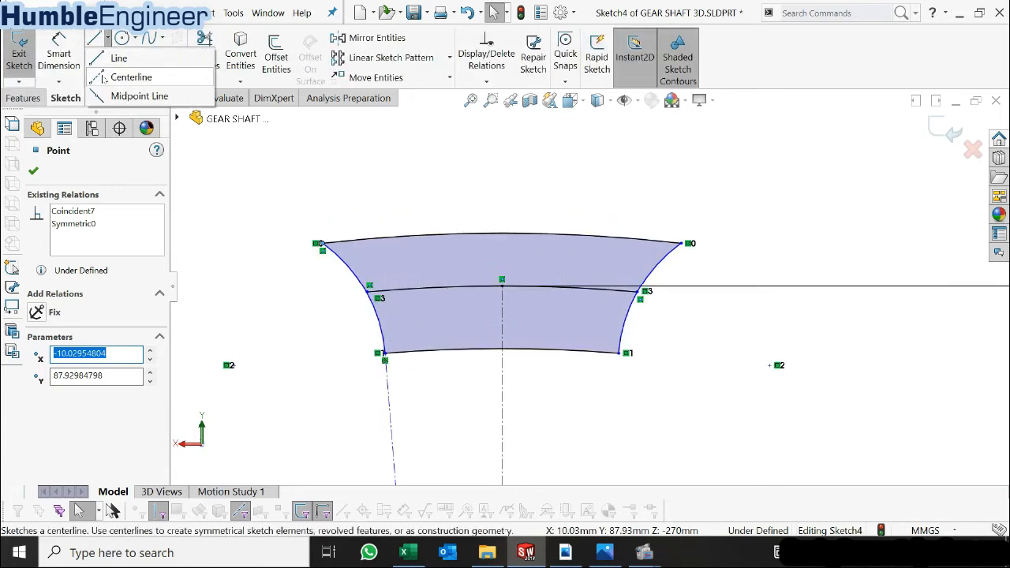
pyautogui.click(118, 77)
pyautogui.scroll(1, 349, 191)
pyautogui.scroll(-3, 518, 232)
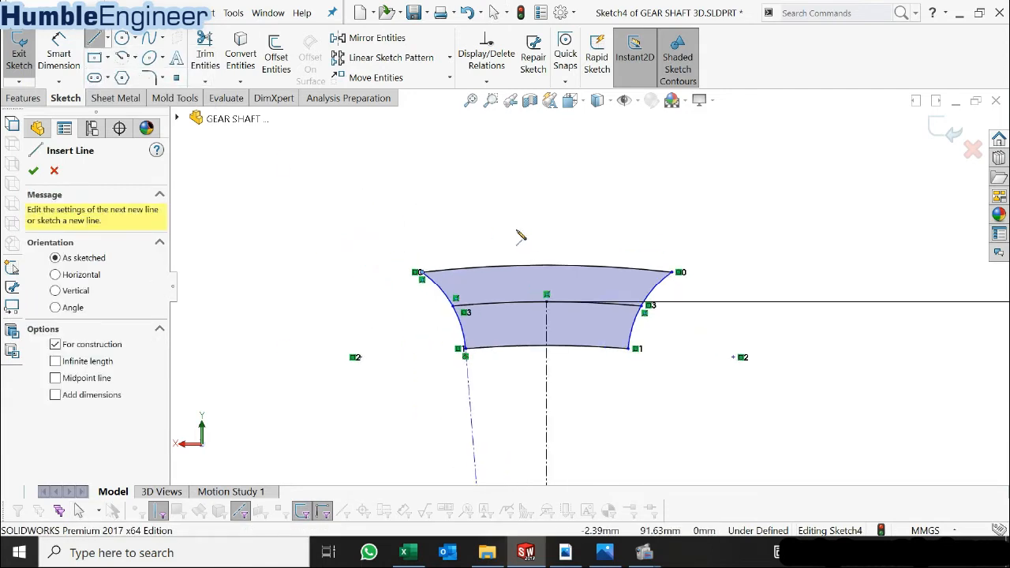
pyautogui.click(405, 280)
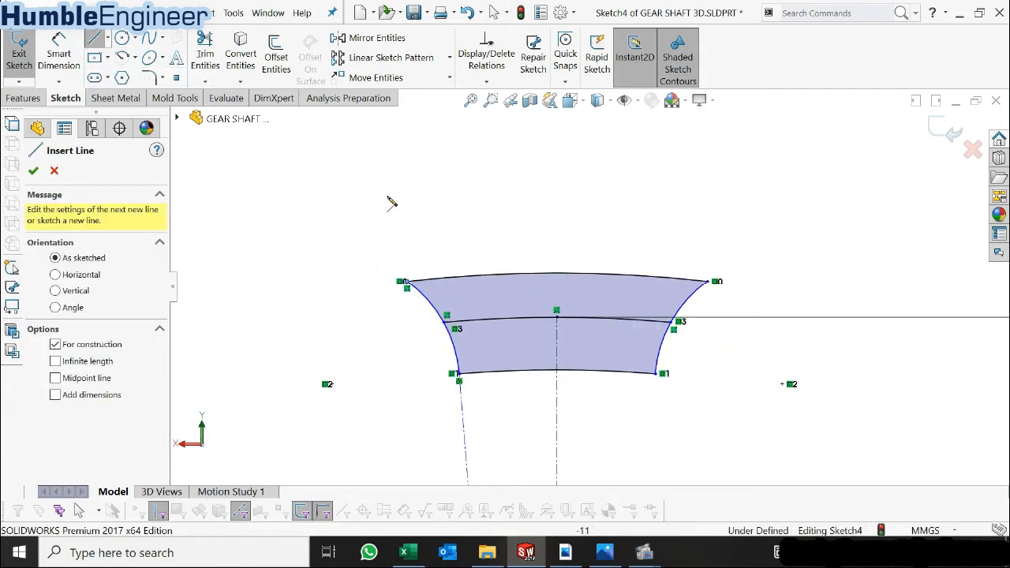
pyautogui.click(390, 202)
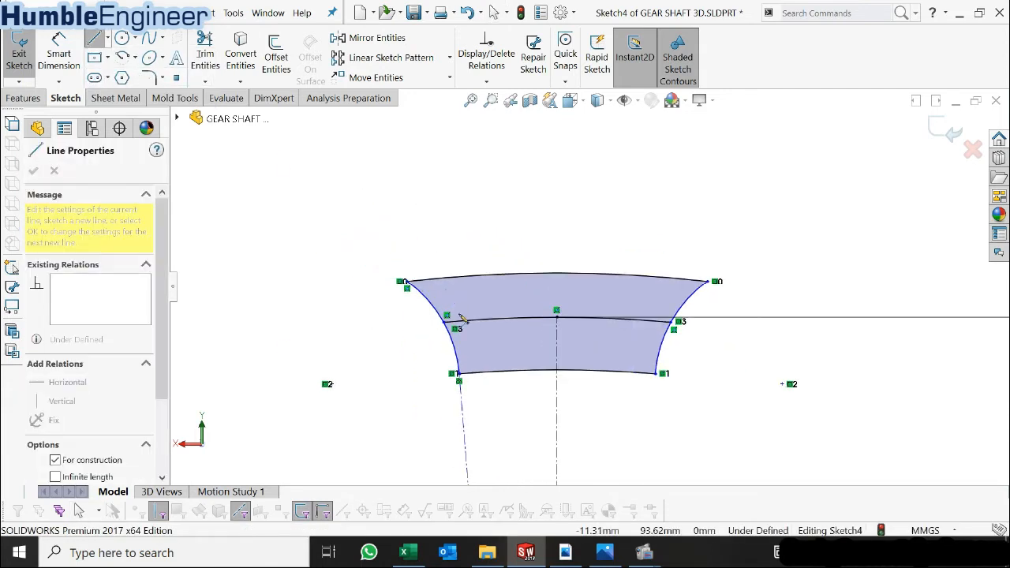
pyautogui.click(556, 464)
pyautogui.press('Escape')
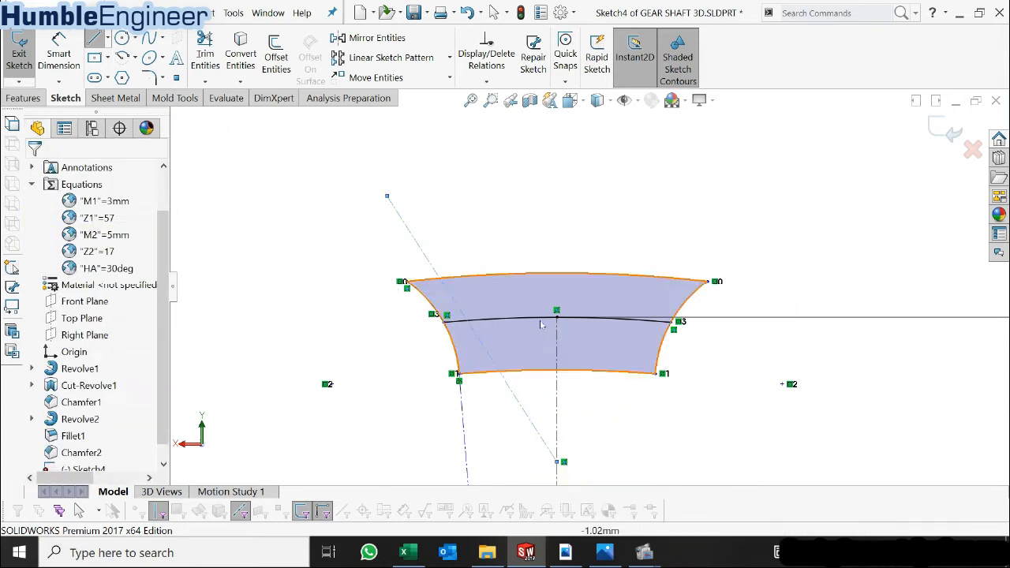
# - Make the slanted centerline coincident with the point where the left flank meets the middle arc
pyautogui.scroll(2, 542, 326)
pyautogui.scroll(-2, 627, 393)
pyautogui.scroll(1, 550, 366)
pyautogui.scroll(-1, 611, 313)
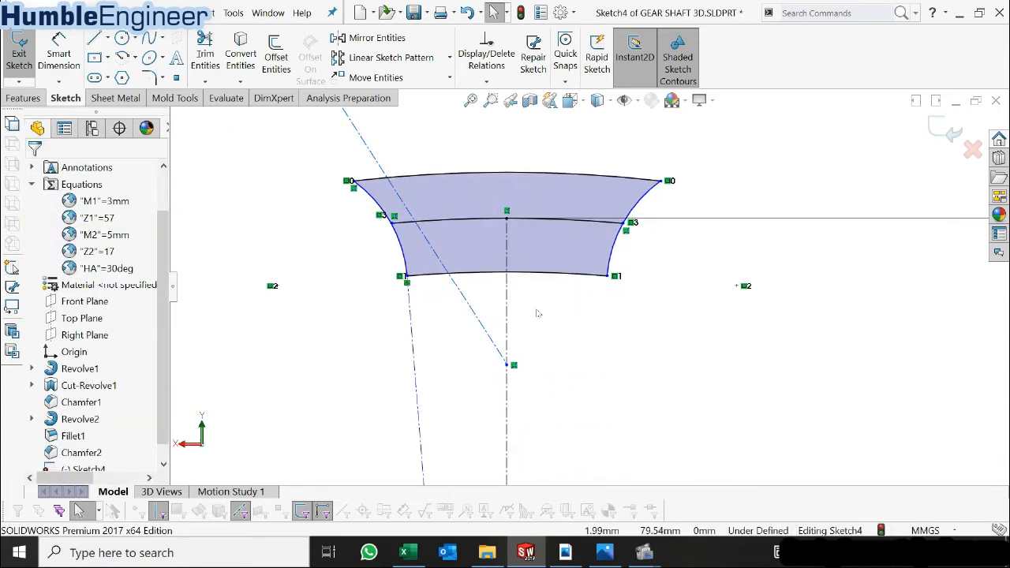
pyautogui.scroll(-1, 467, 230)
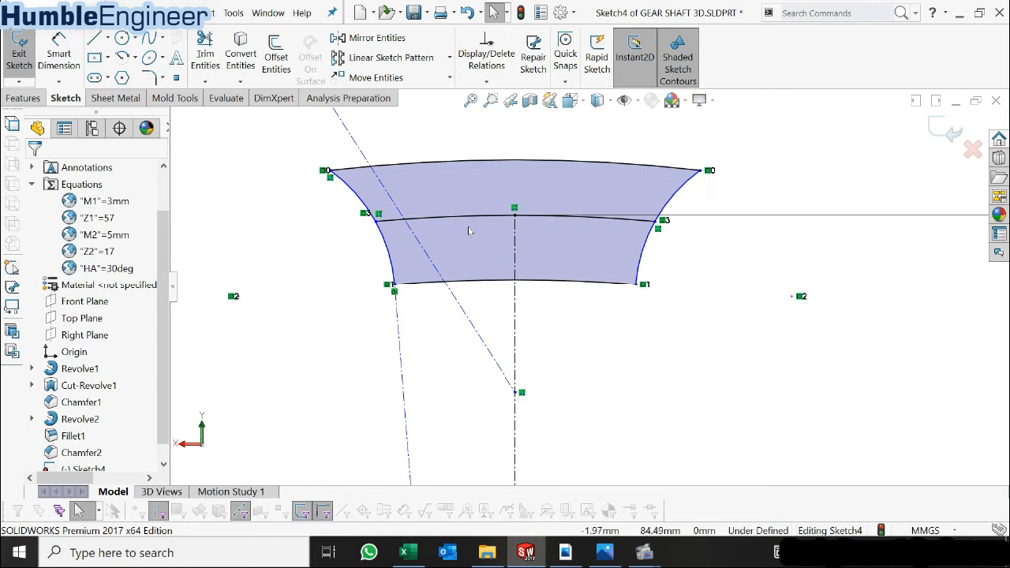
pyautogui.click(399, 211)
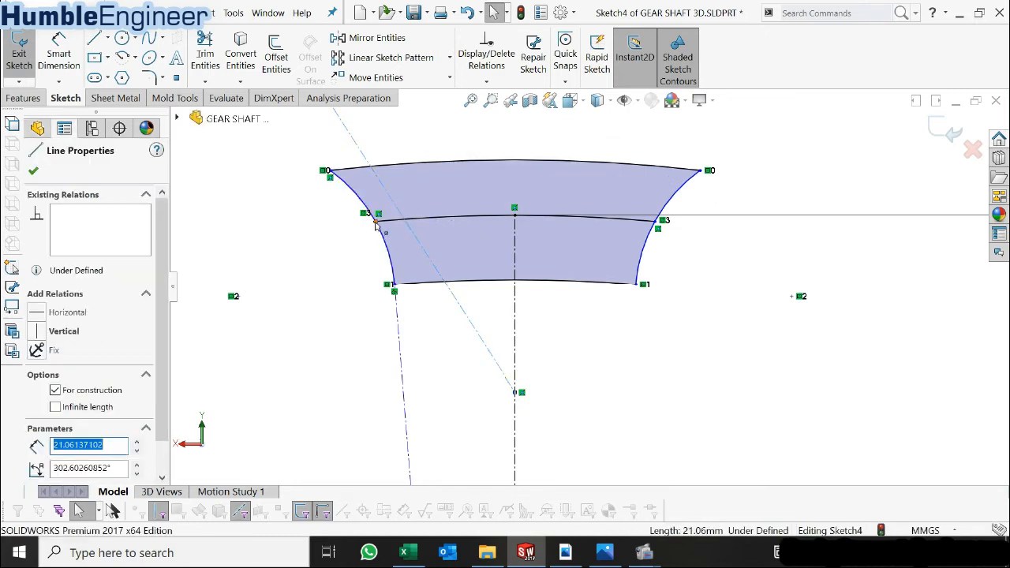
pyautogui.click(376, 224)
pyautogui.keyDown('ctrl'); pyautogui.click(399, 220); pyautogui.keyUp('ctrl')
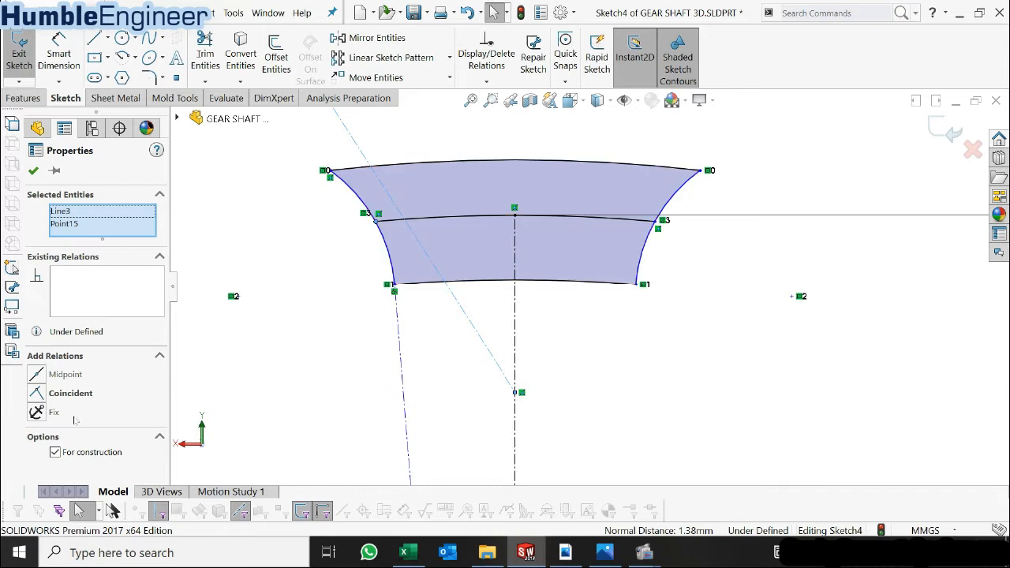
pyautogui.click(41, 397)
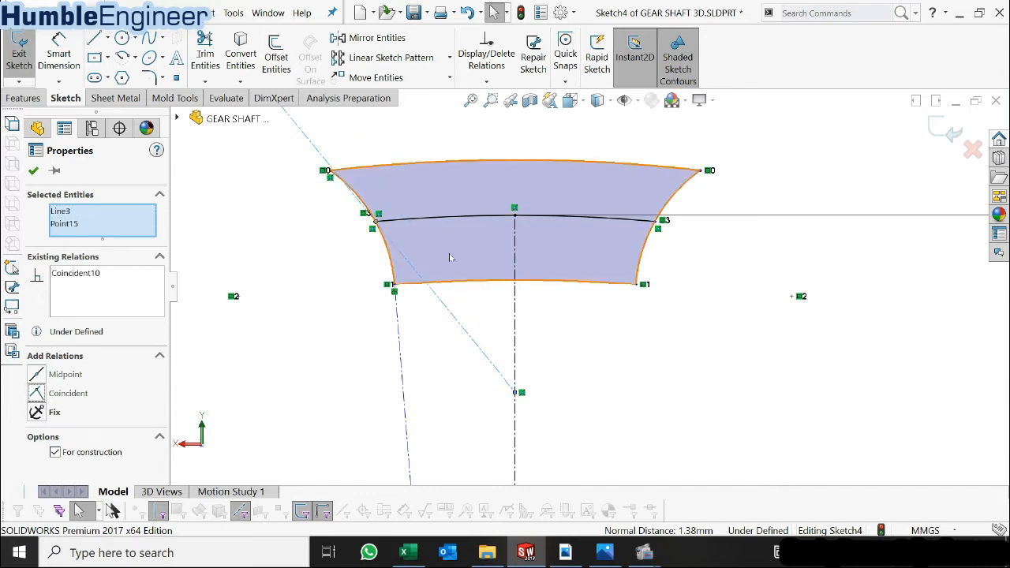
# - Make the slanted centerline tangent to the left flank arc of the tooth profile
pyautogui.press('Escape')
pyautogui.scroll(-1, 405, 247)
pyautogui.click(399, 253)
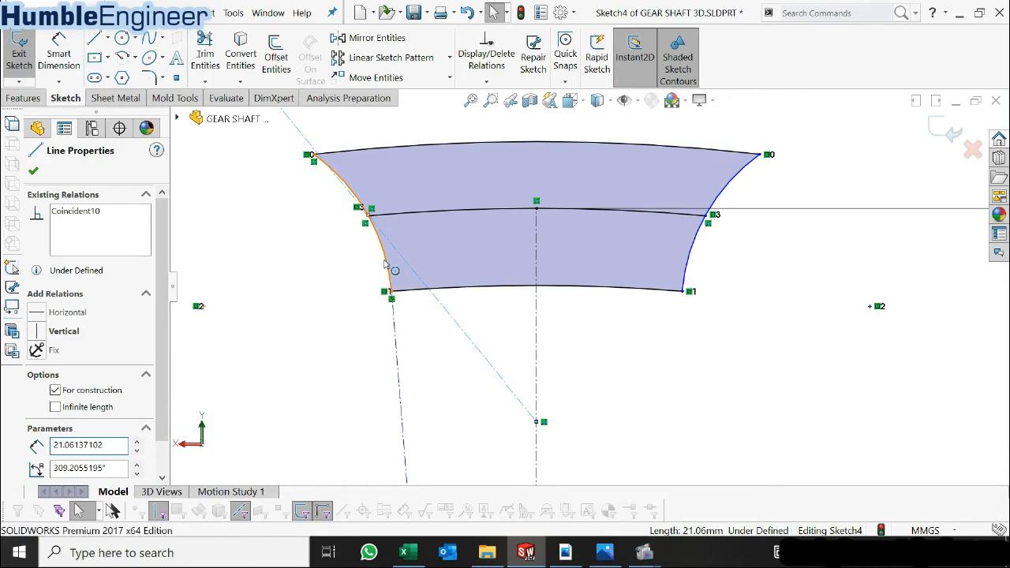
pyautogui.keyDown('ctrl'); pyautogui.click(387, 264); pyautogui.keyUp('ctrl')
pyautogui.click(35, 377)
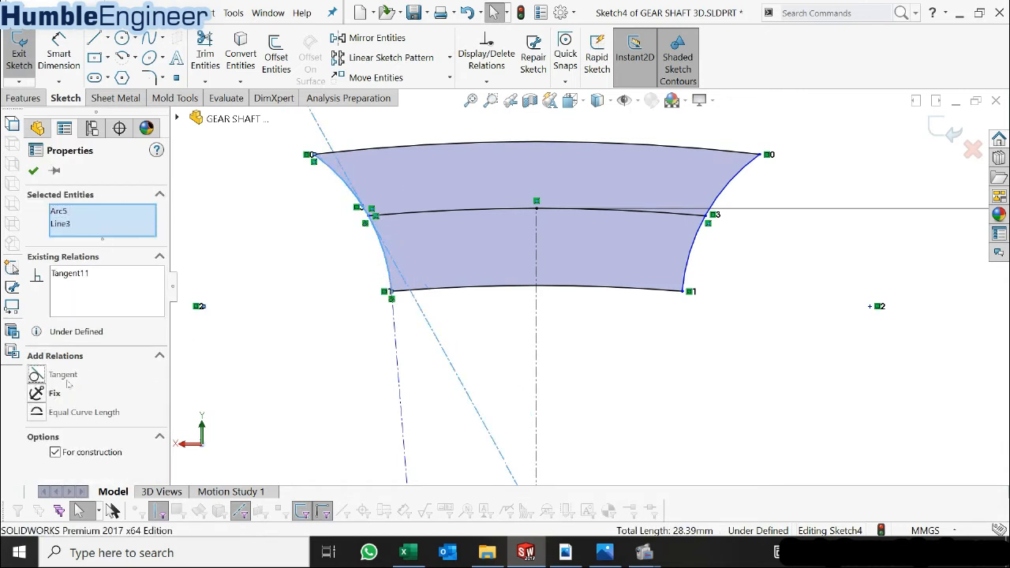
pyautogui.click(452, 328)
# - Dimension the angle between the slanted centerline and the vertical centerline as 20 degrees
pyautogui.scroll(3, 586, 294)
pyautogui.scroll(-2, 586, 293)
pyautogui.scroll(2, 534, 222)
pyautogui.scroll(-1, 534, 222)
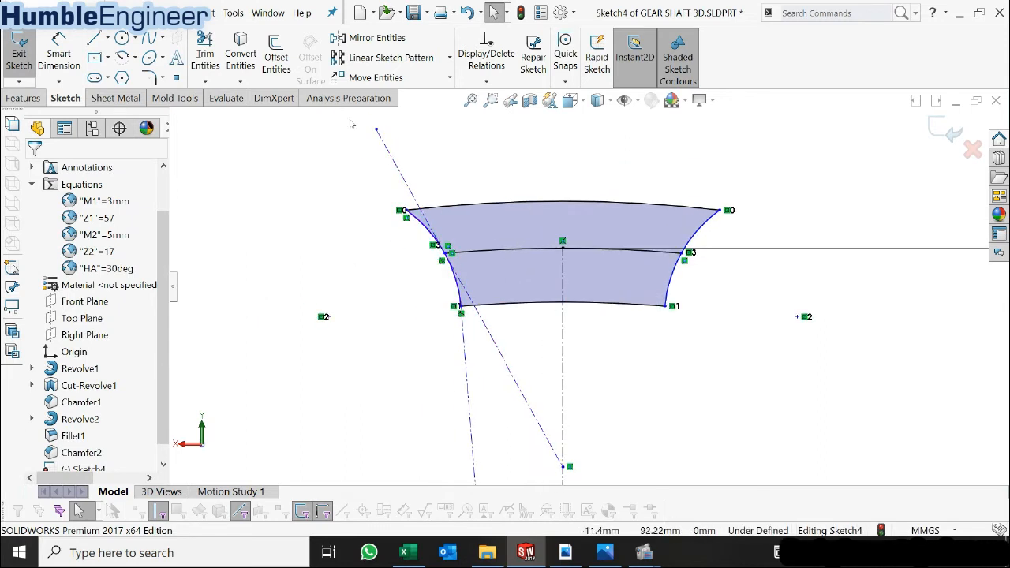
pyautogui.click(58, 51)
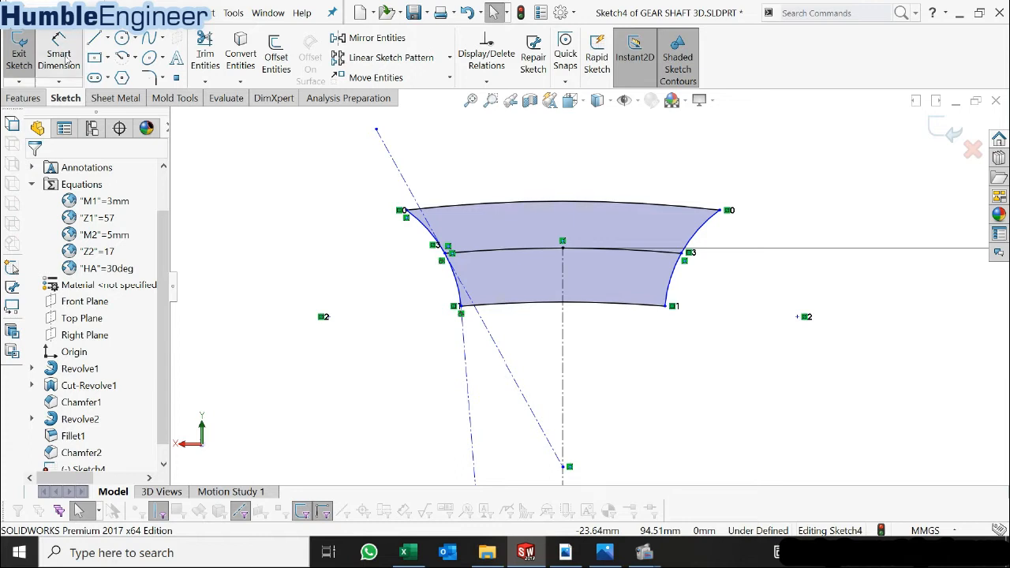
pyautogui.click(491, 335)
pyautogui.click(563, 348)
pyautogui.click(554, 336)
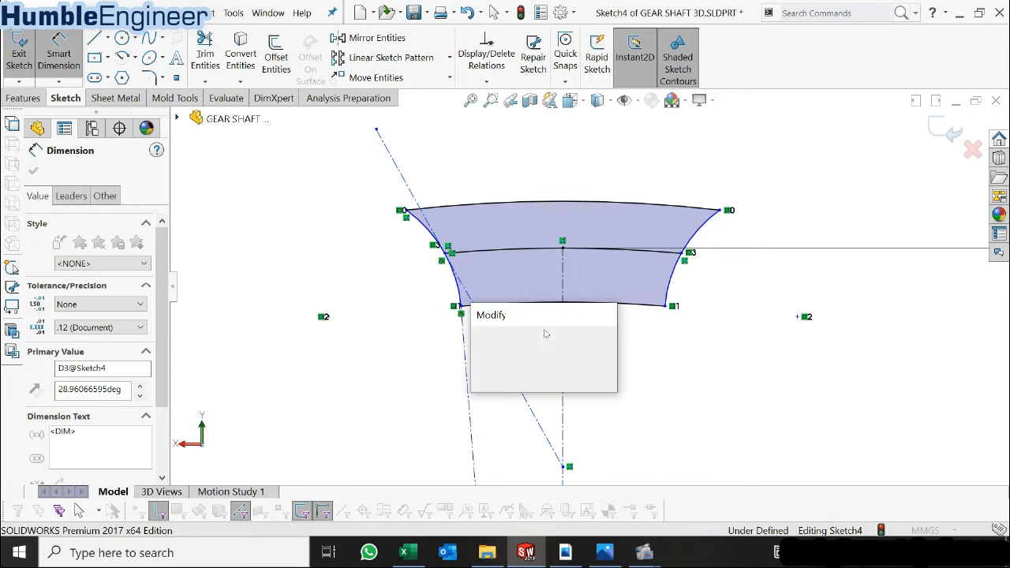
pyautogui.write('20')
pyautogui.press('Return')
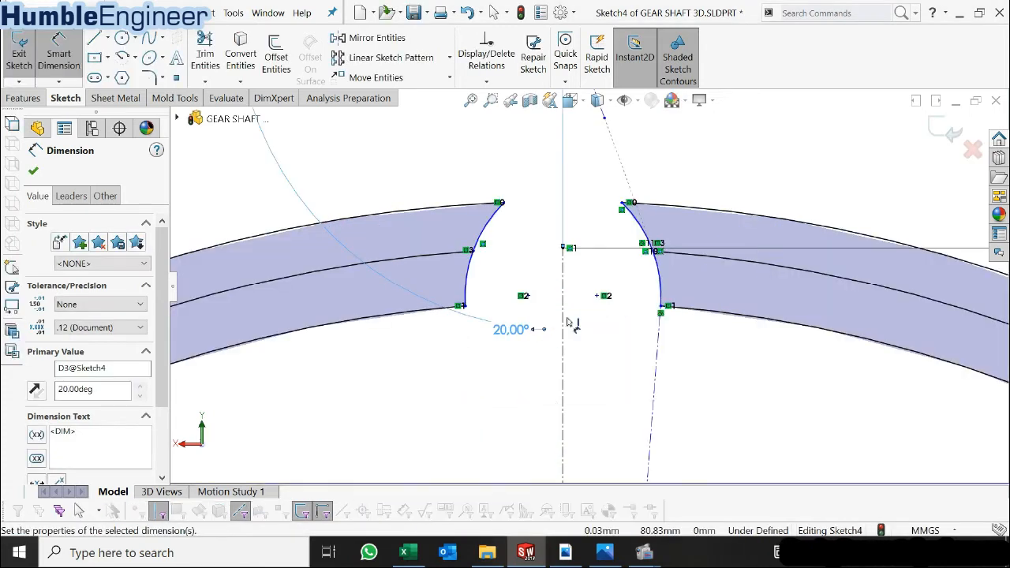
# - Move the flipped flank and its tangent centerline back across the vertical centerline to restore the closed tooth profile
pyautogui.press('Escape')
pyautogui.moveTo(624, 205)
pyautogui.mouseDown()
pyautogui.moveTo(489, 212)
pyautogui.moveTo(462, 230)
pyautogui.mouseUp()
pyautogui.scroll(1, 582, 280)
pyautogui.scroll(1, 545, 292)
pyautogui.scroll(-1, 685, 287)
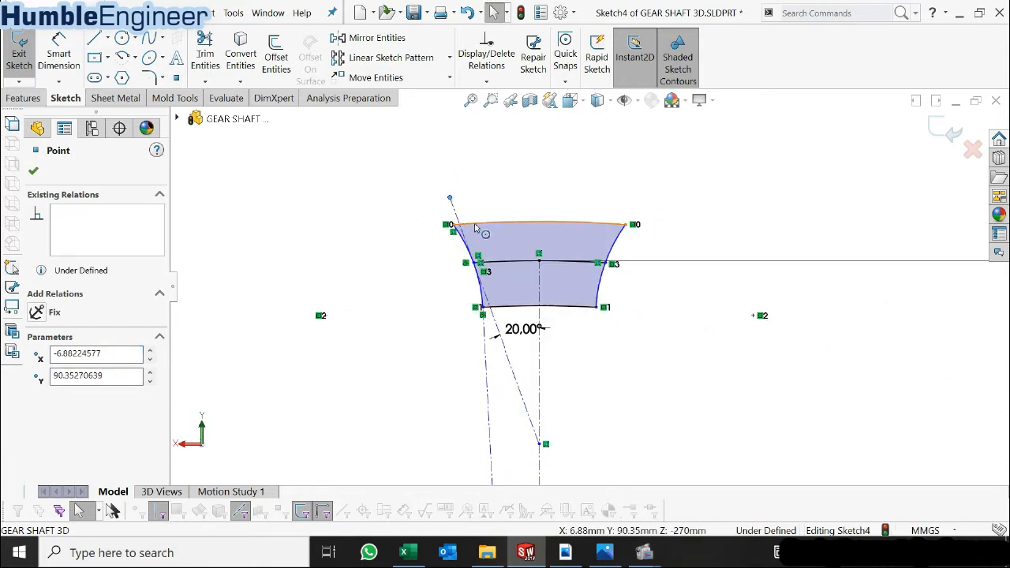
# - Make the upper endpoint of the slanted centerline coincident with the profile's outer arc
pyautogui.keyDown('ctrl'); pyautogui.click(478, 225); pyautogui.keyUp('ctrl')
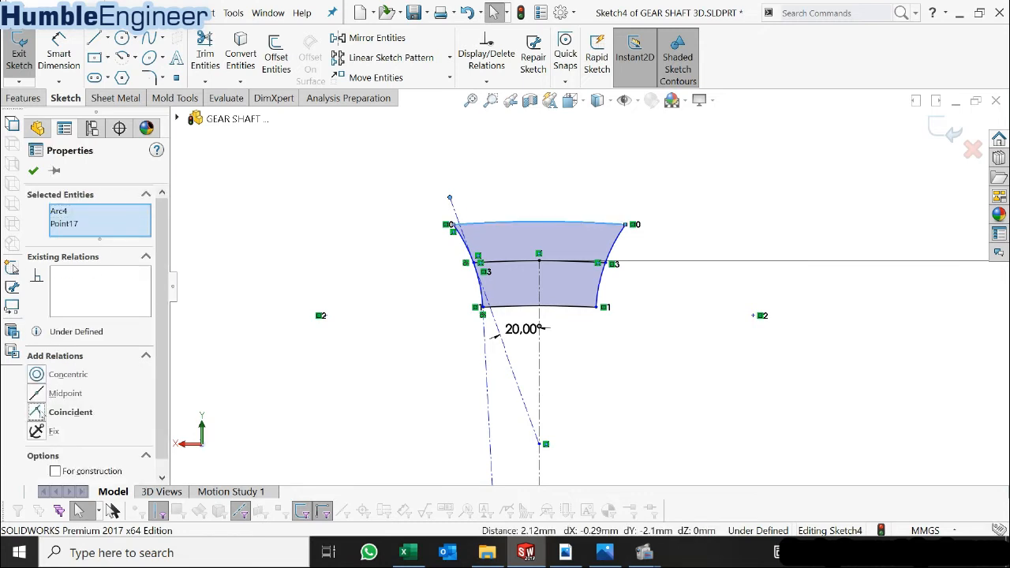
pyautogui.click(37, 412)
pyautogui.click(593, 343)
pyautogui.scroll(-2, 613, 269)
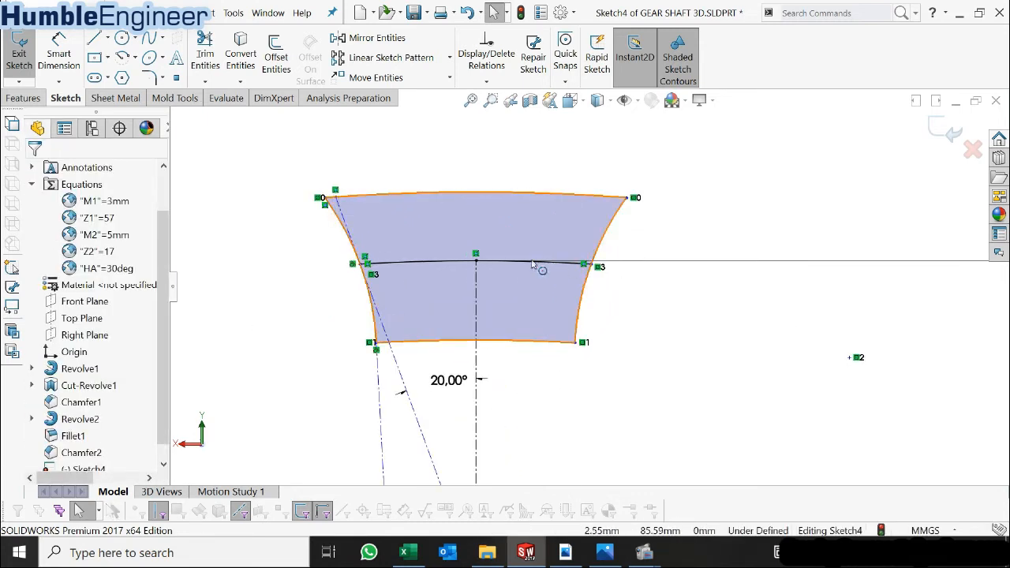
pyautogui.scroll(1, 584, 285)
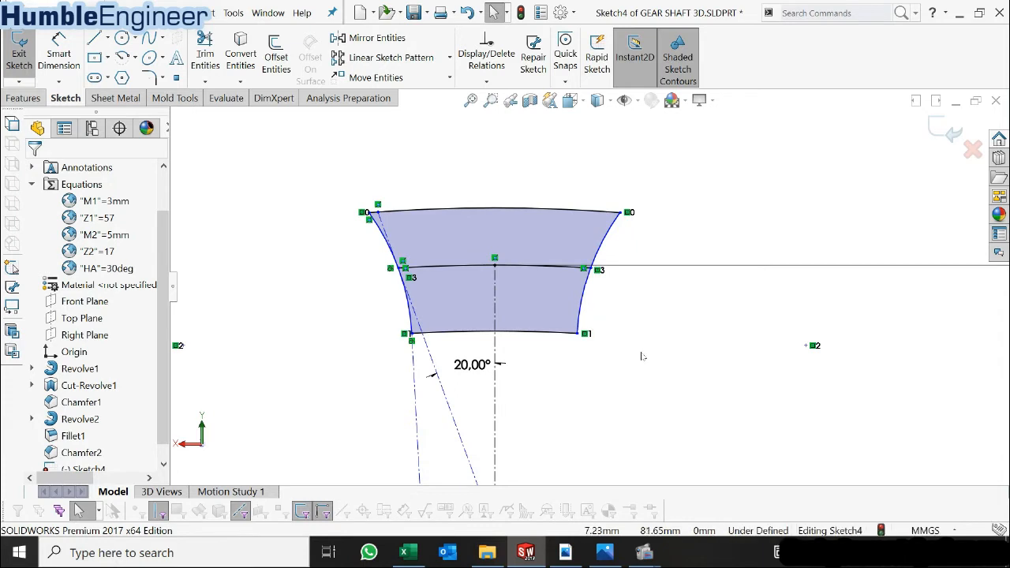
# - Sketch a horizontal construction centerline below the tooth profile, crossing the vertical centerline
pyautogui.click(107, 39)
pyautogui.click(130, 77)
pyautogui.click(377, 409)
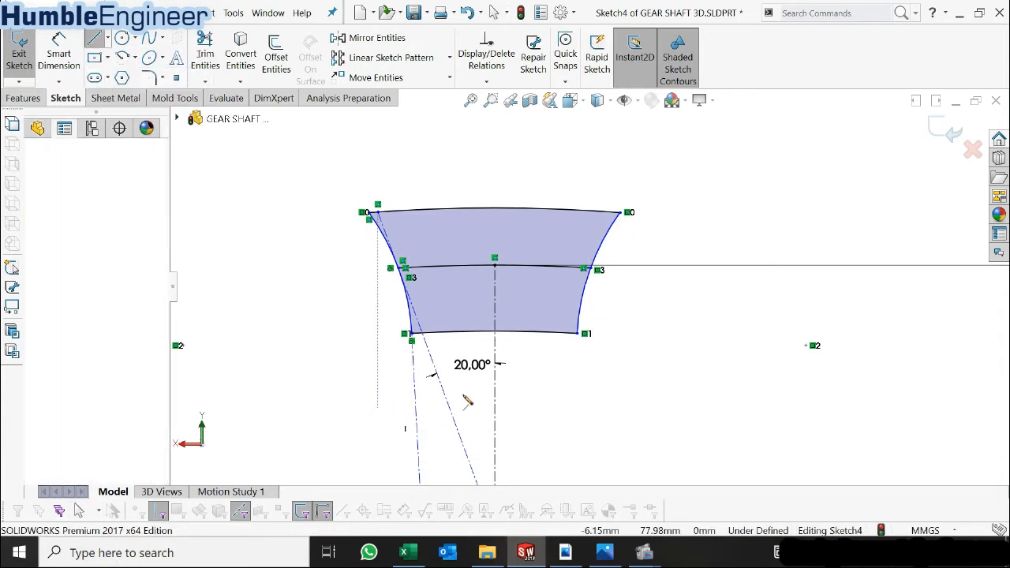
pyautogui.click(605, 414)
pyautogui.press('Escape')
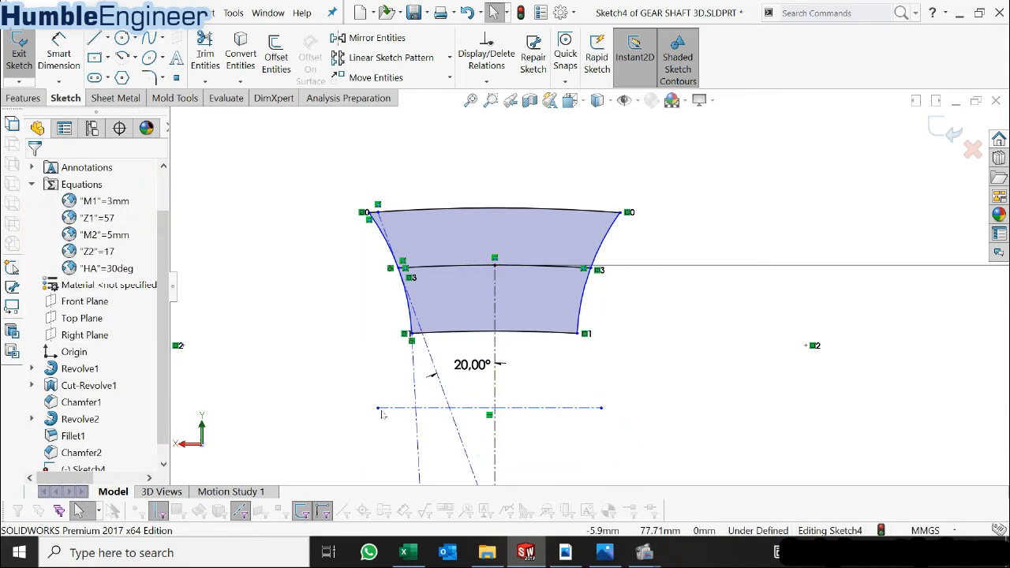
# - Merge the horizontal centerline's left endpoint with the point where the middle arc meets the left flank
pyautogui.click(377, 408)
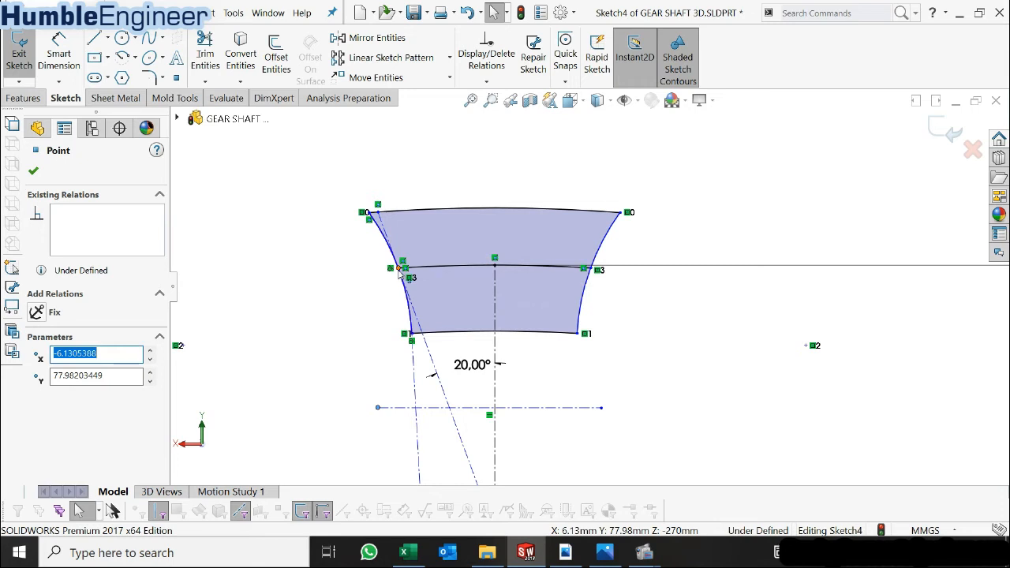
pyautogui.keyDown('ctrl'); pyautogui.click(400, 272); pyautogui.keyUp('ctrl')
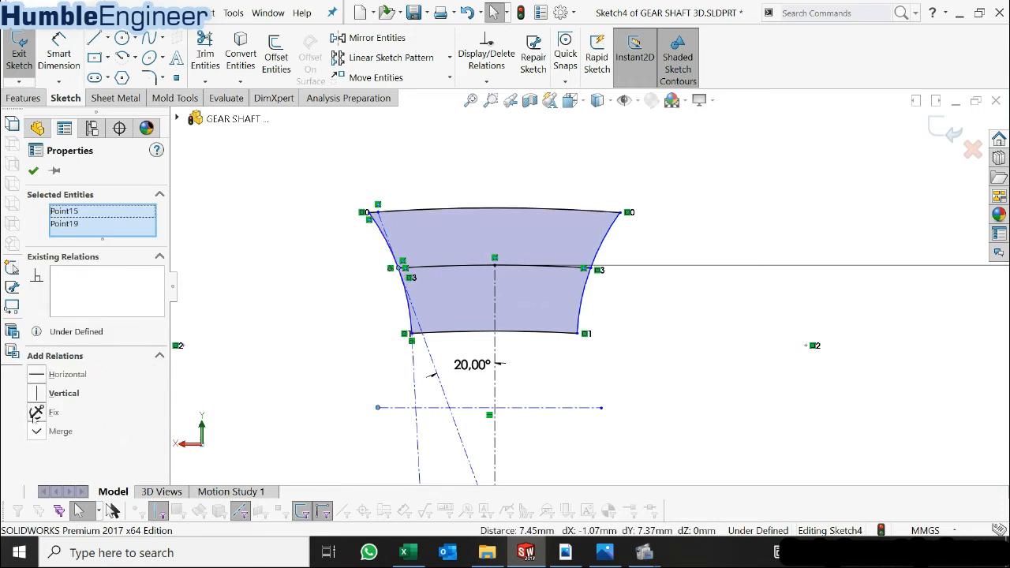
pyautogui.click(56, 431)
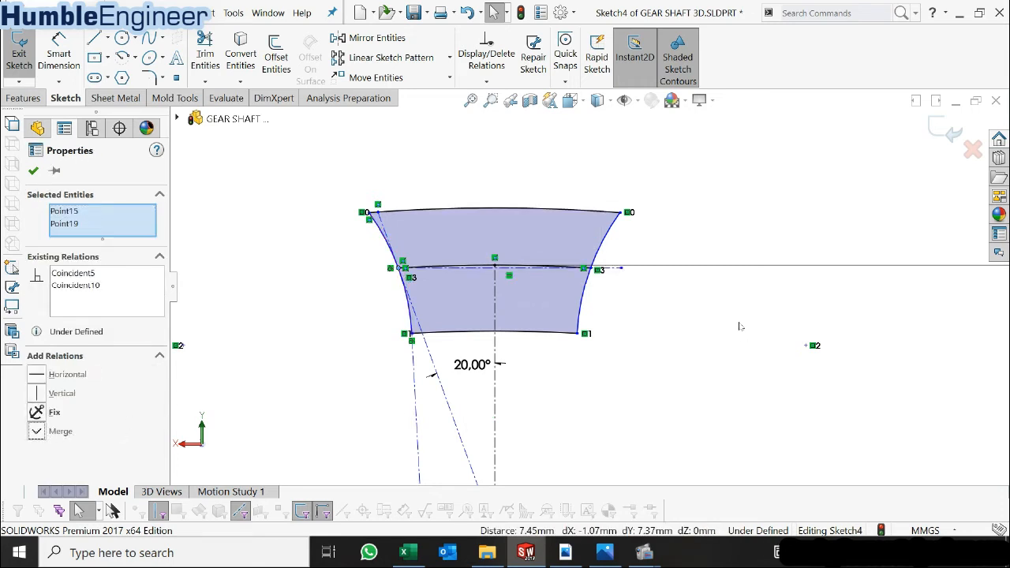
pyautogui.click(740, 326)
# - Merge the horizontal centerline's right endpoint with the point where the middle arc meets the right flank
pyautogui.scroll(-3, 613, 279)
pyautogui.click(565, 297)
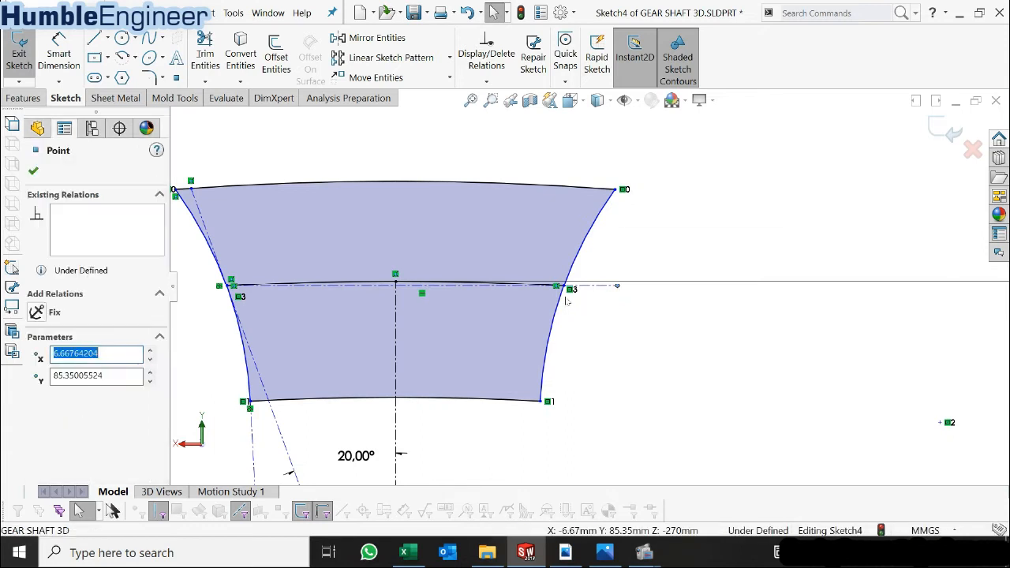
pyautogui.keyDown('ctrl'); pyautogui.click(557, 285); pyautogui.keyUp('ctrl')
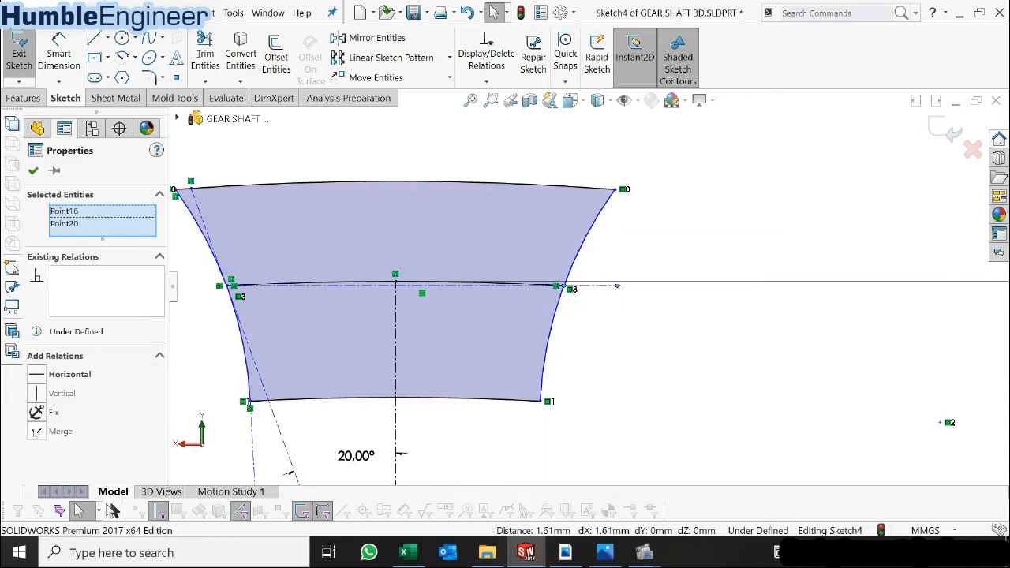
pyautogui.press('Escape')
pyautogui.scroll(3, 576, 326)
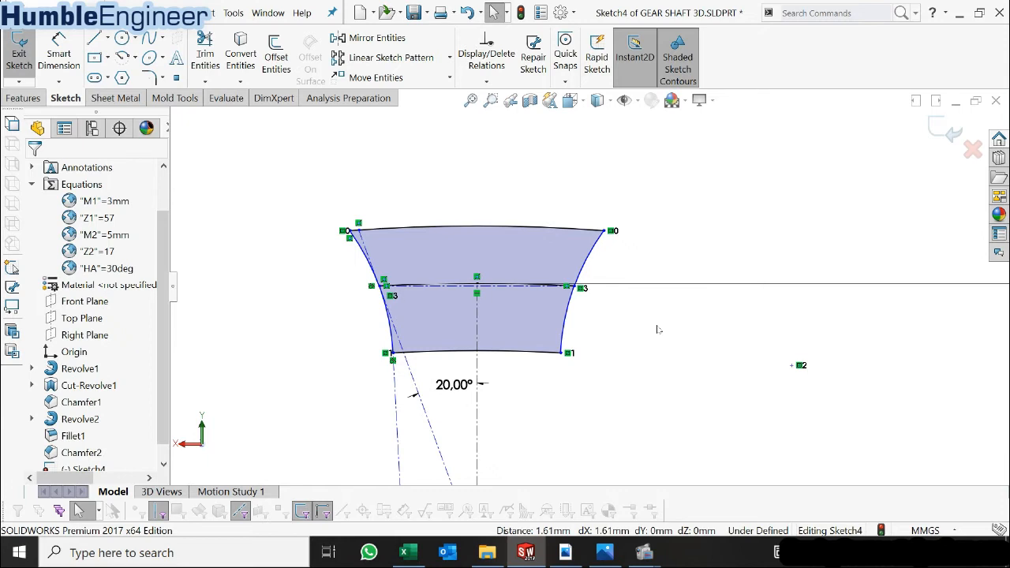
# - Convert the middle arc between the two flanks to construction geometry
pyautogui.rightClick(464, 287)
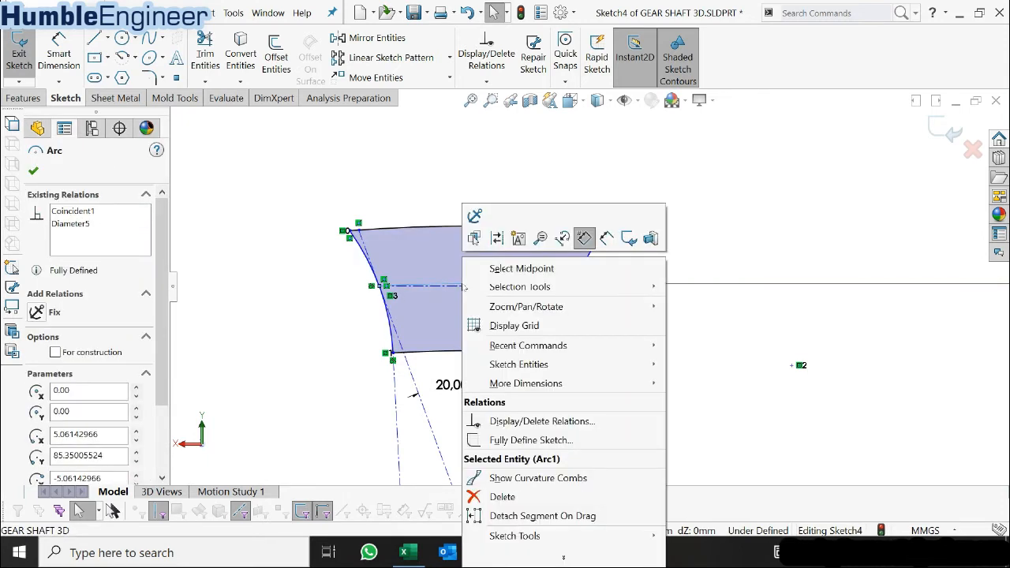
pyautogui.click(497, 239)
pyautogui.scroll(2, 645, 265)
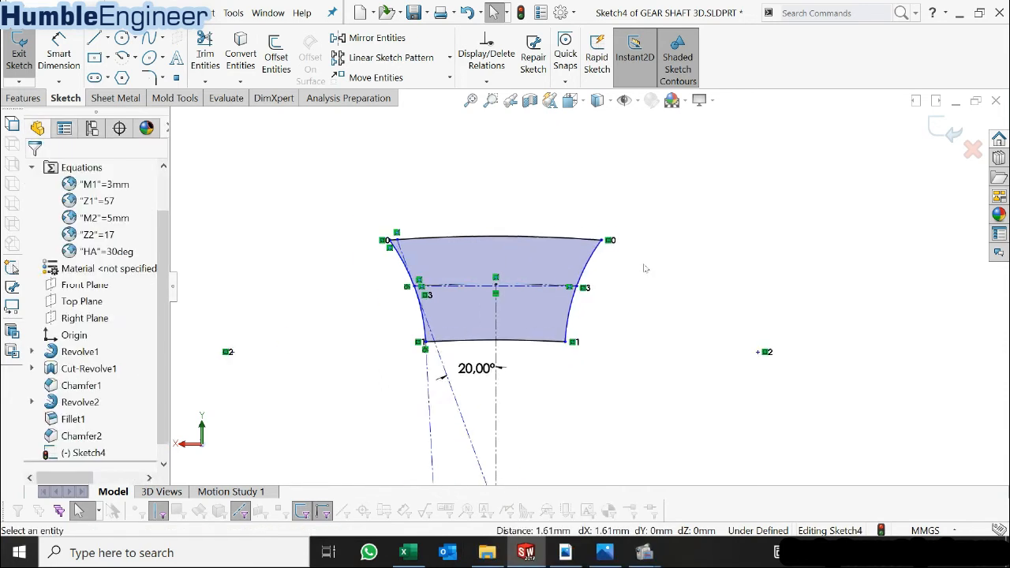
# - Sketch a construction centerline from the origin to the tooth's outer arc and move its upper endpoint along the arc clear of the right flank
pyautogui.scroll(5, 660, 267)
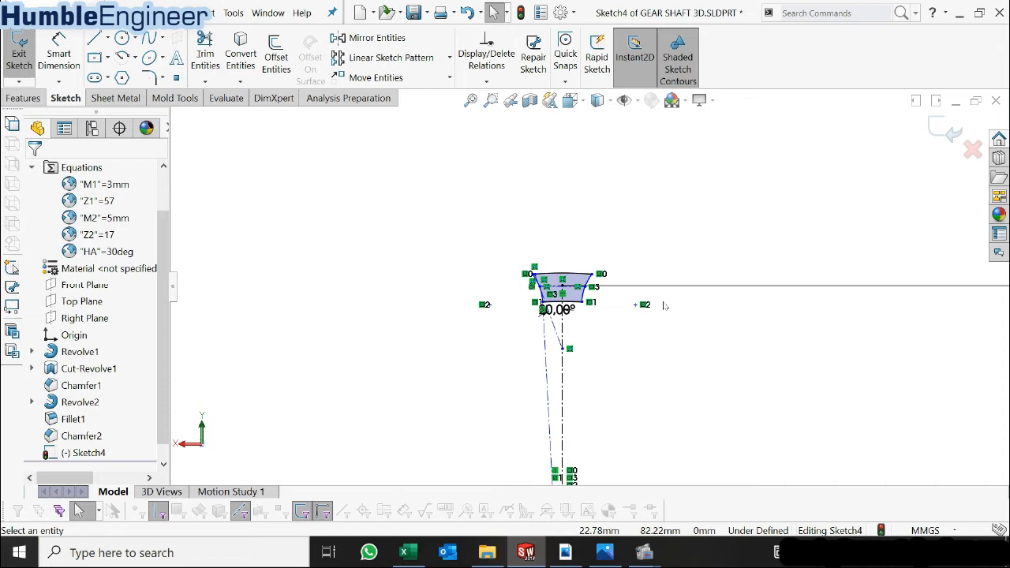
pyautogui.scroll(-5, 647, 292)
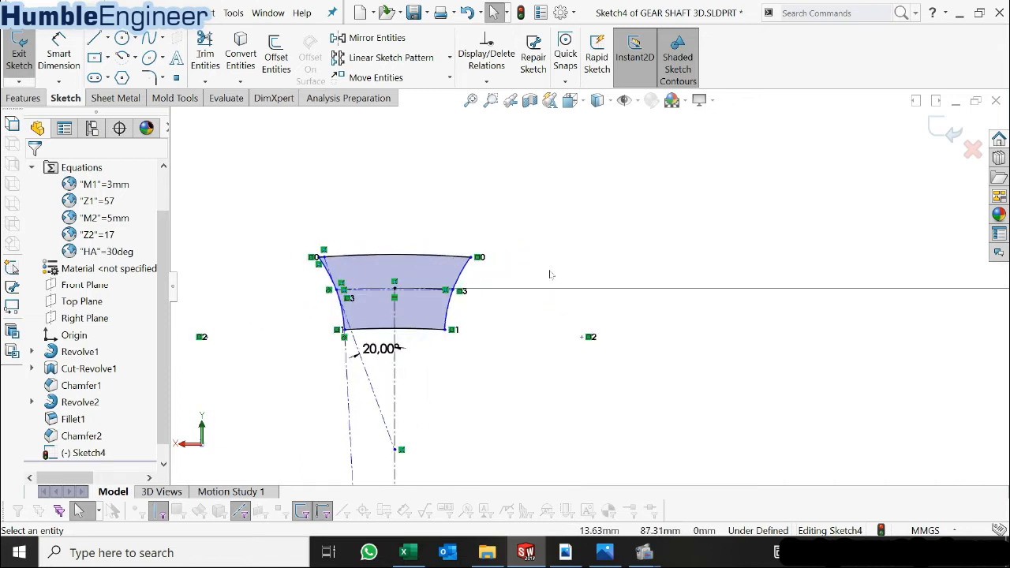
pyautogui.click(109, 40)
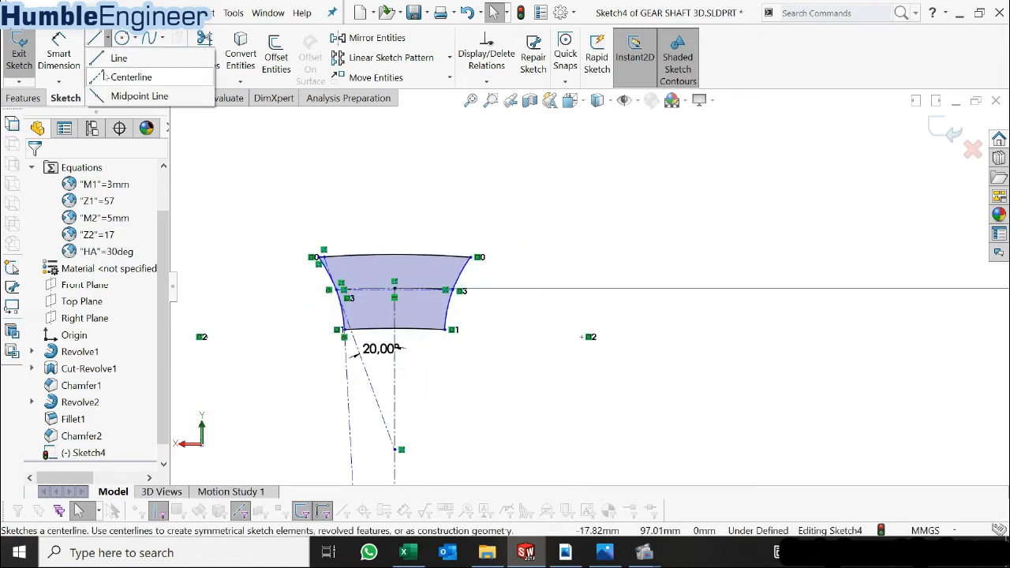
pyautogui.click(102, 74)
pyautogui.scroll(5, 595, 216)
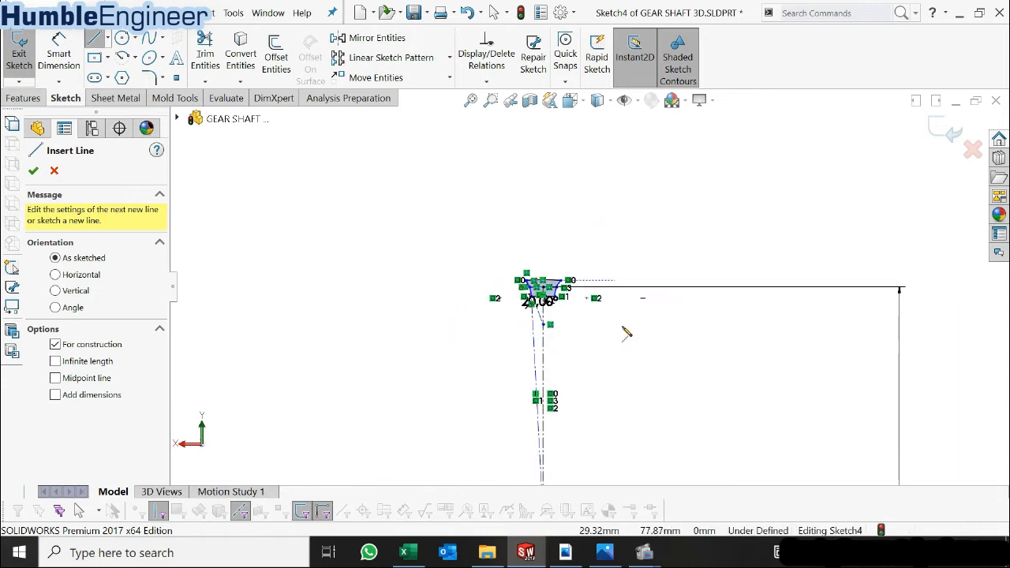
pyautogui.scroll(-4, 583, 398)
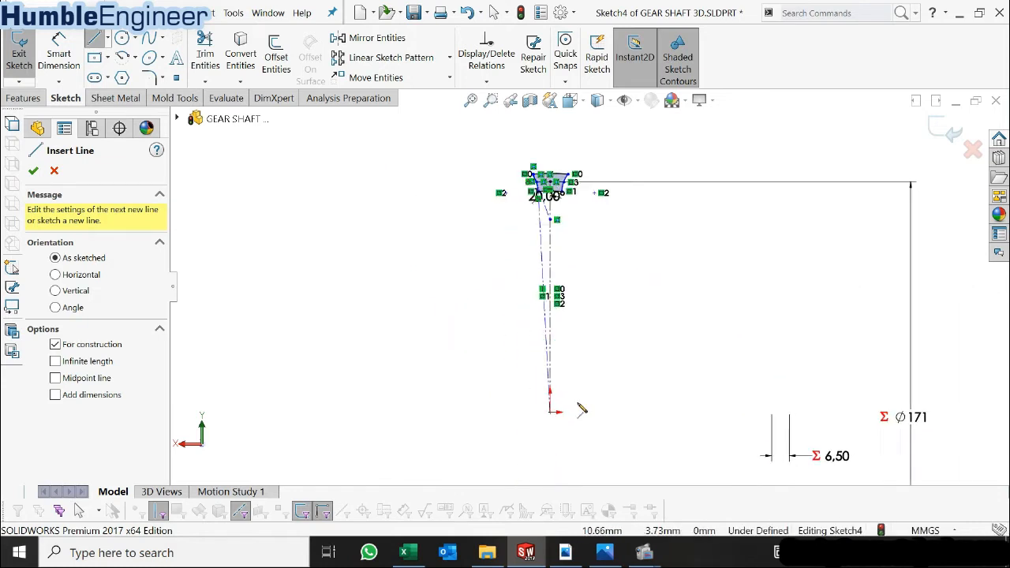
pyautogui.click(544, 409)
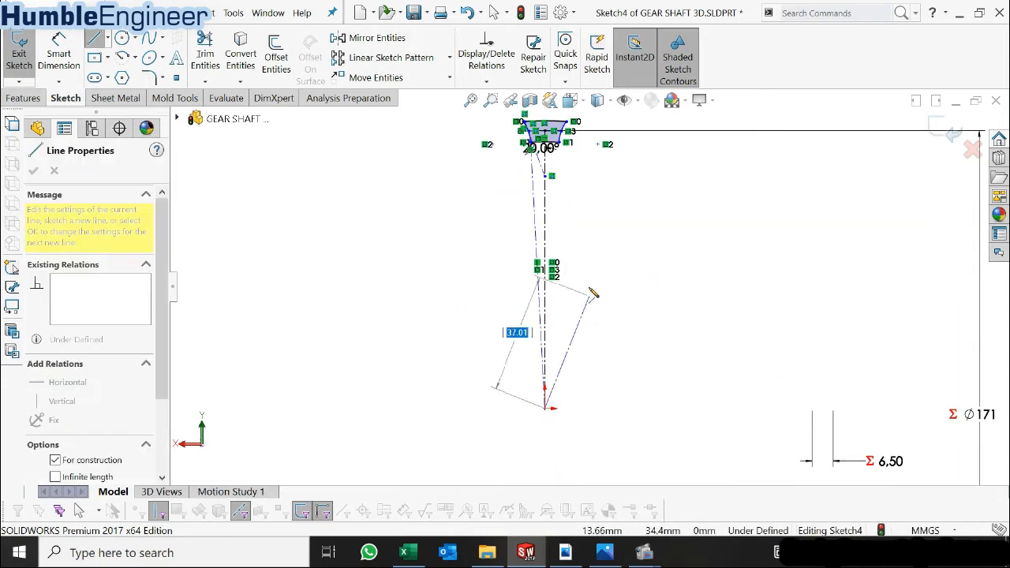
pyautogui.scroll(-4, 583, 158)
pyautogui.scroll(-2, 589, 163)
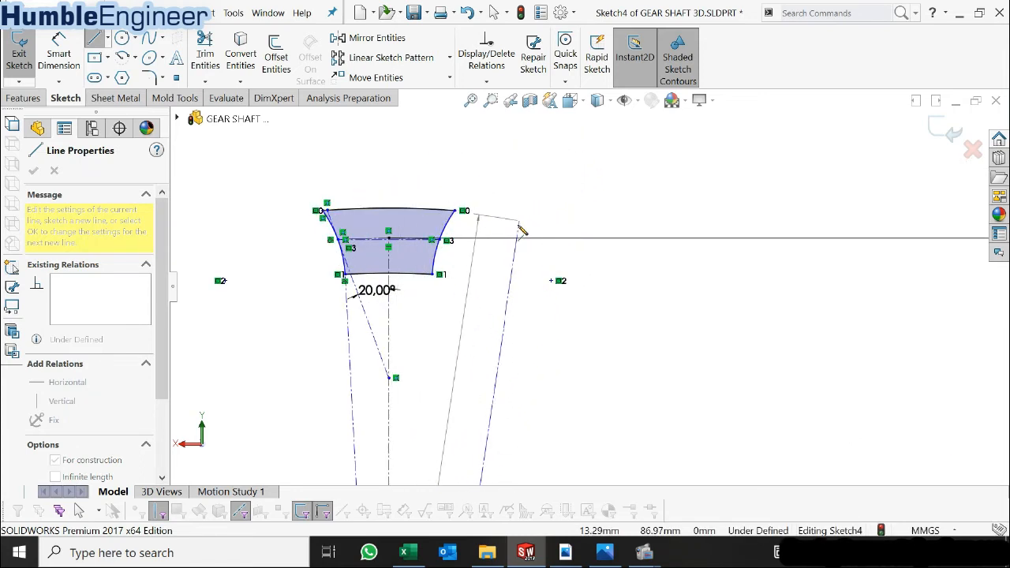
pyautogui.click(439, 211)
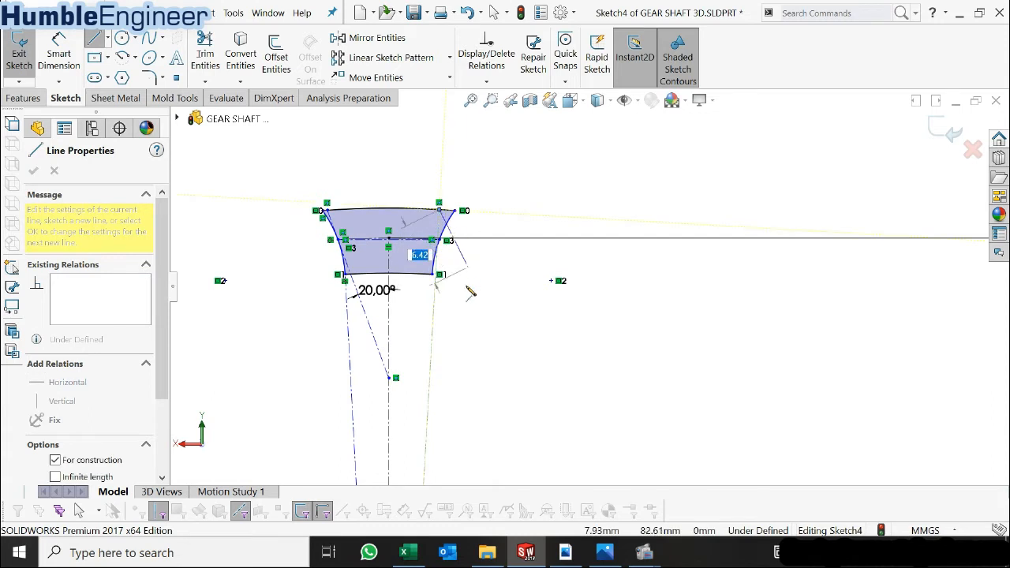
pyautogui.press('Escape')
pyautogui.moveTo(439, 210); pyautogui.dragTo(509, 217)
pyautogui.click(515, 230)
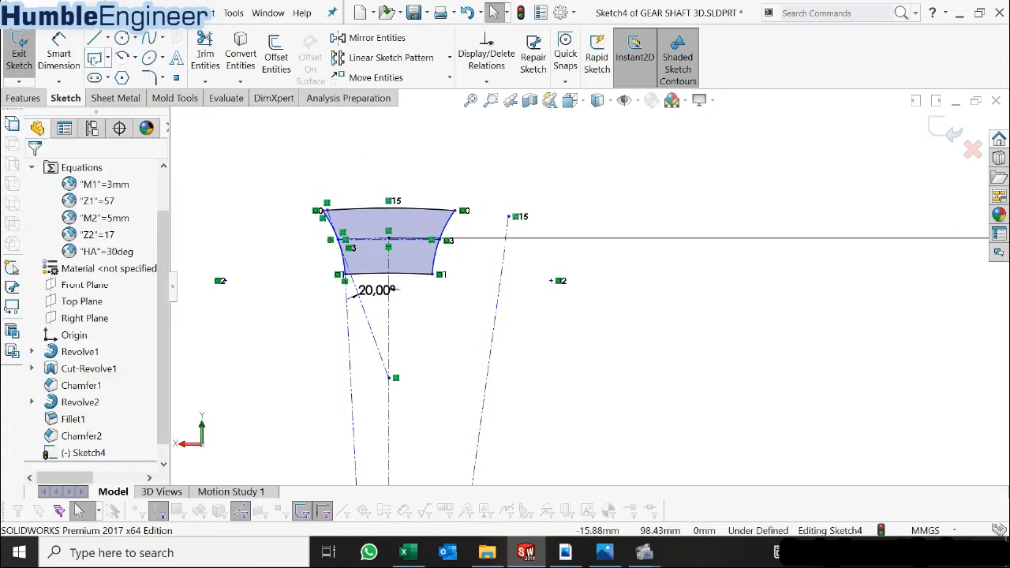
# - Dimension the angle between the vertical and slanted centerlines as = 180 / "Z1" and place the dimension between them above the profile
pyautogui.click(66, 57)
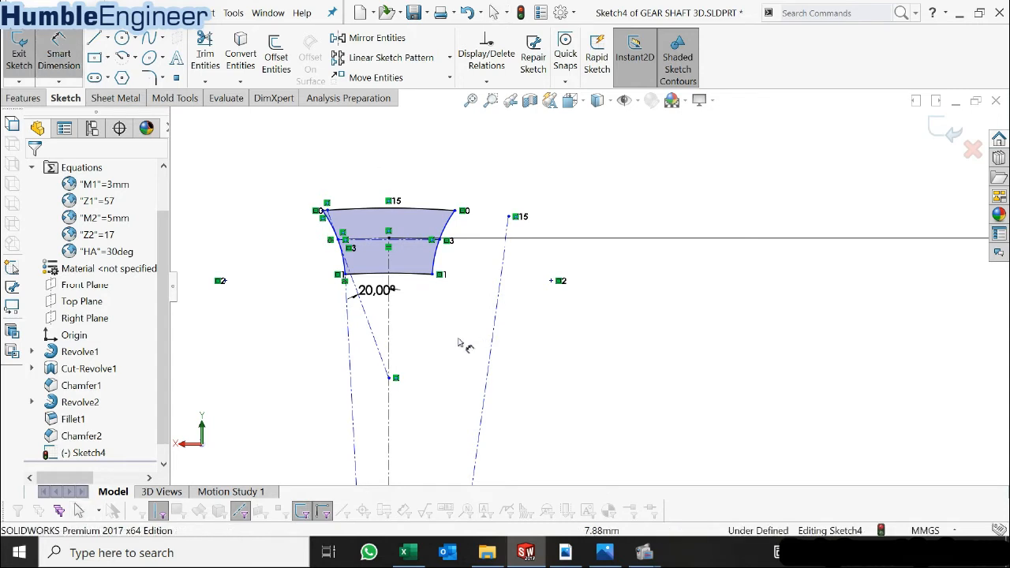
pyautogui.click(387, 317)
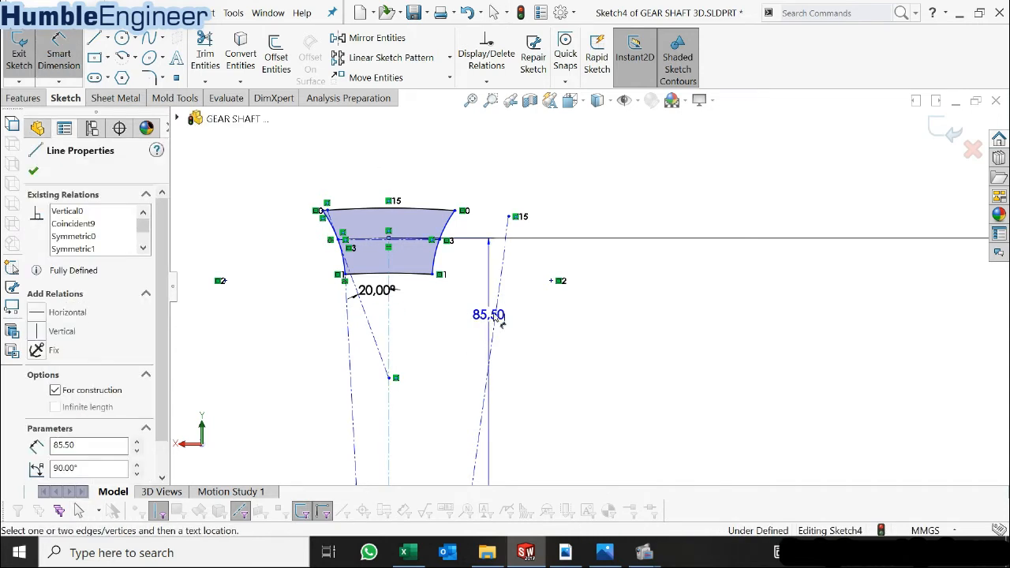
pyautogui.click(494, 320)
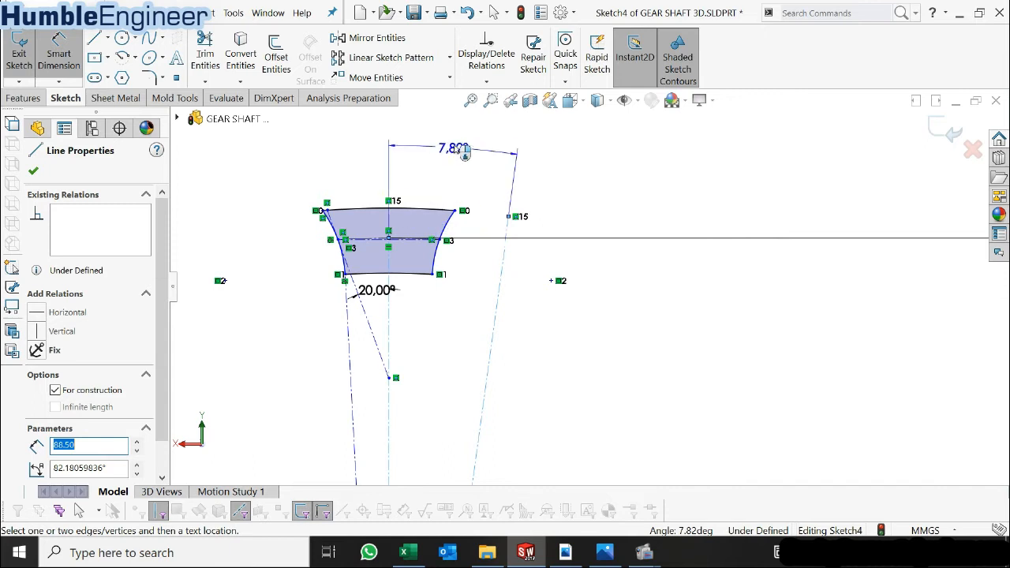
pyautogui.click(462, 151)
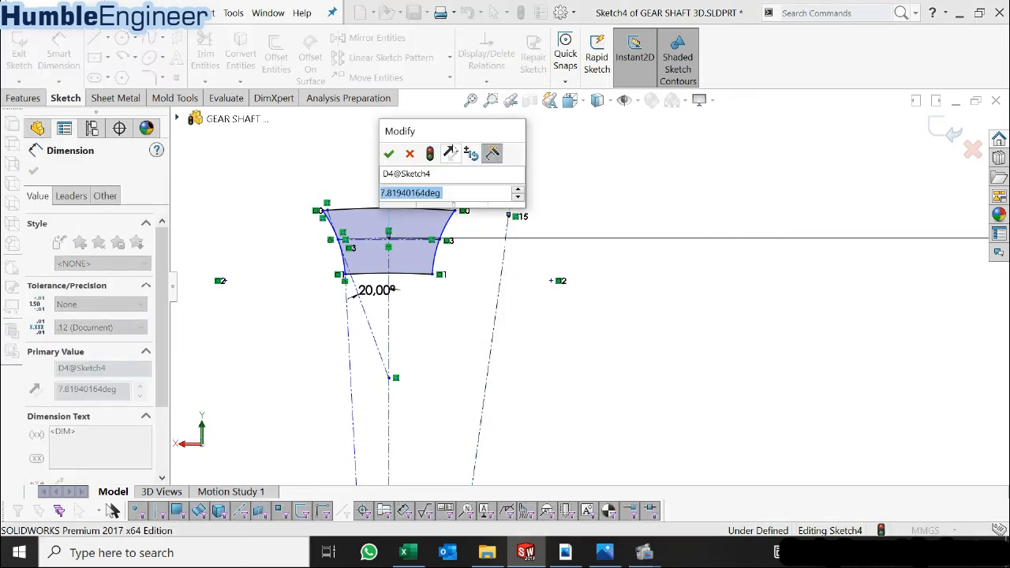
pyautogui.write('= ')
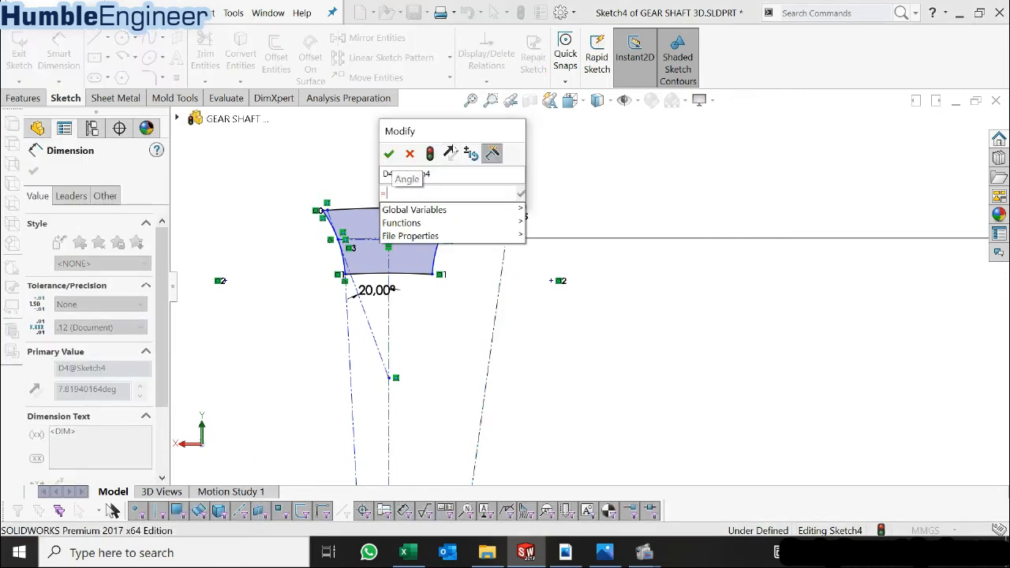
pyautogui.write('18')
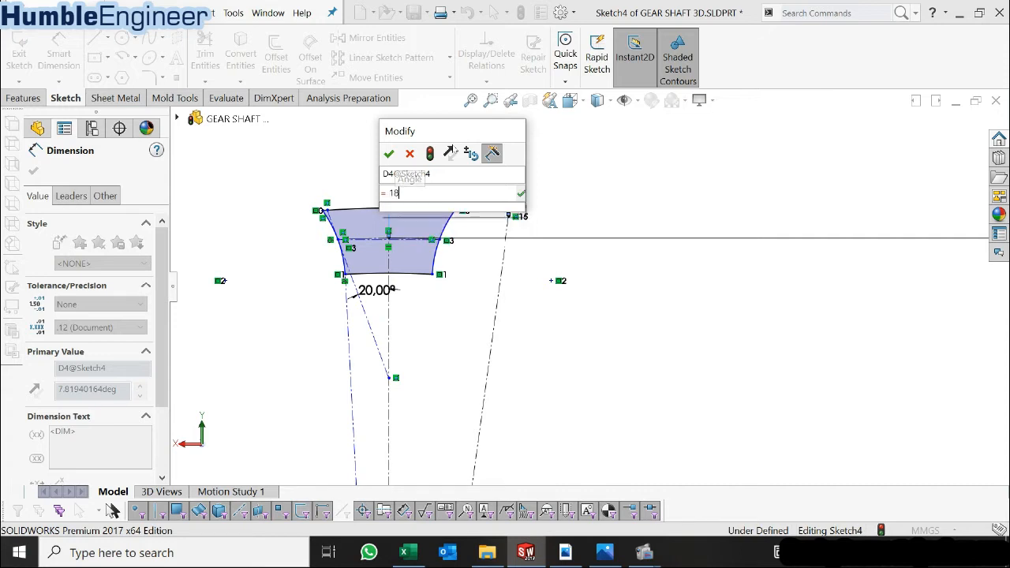
pyautogui.write('0 /')
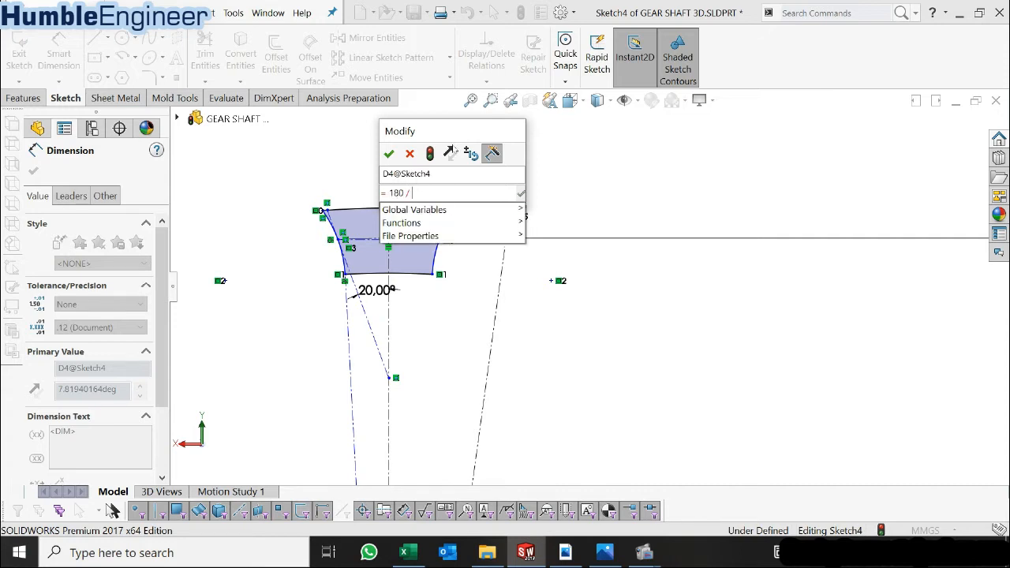
pyautogui.moveTo(477, 210)
pyautogui.click(548, 224)
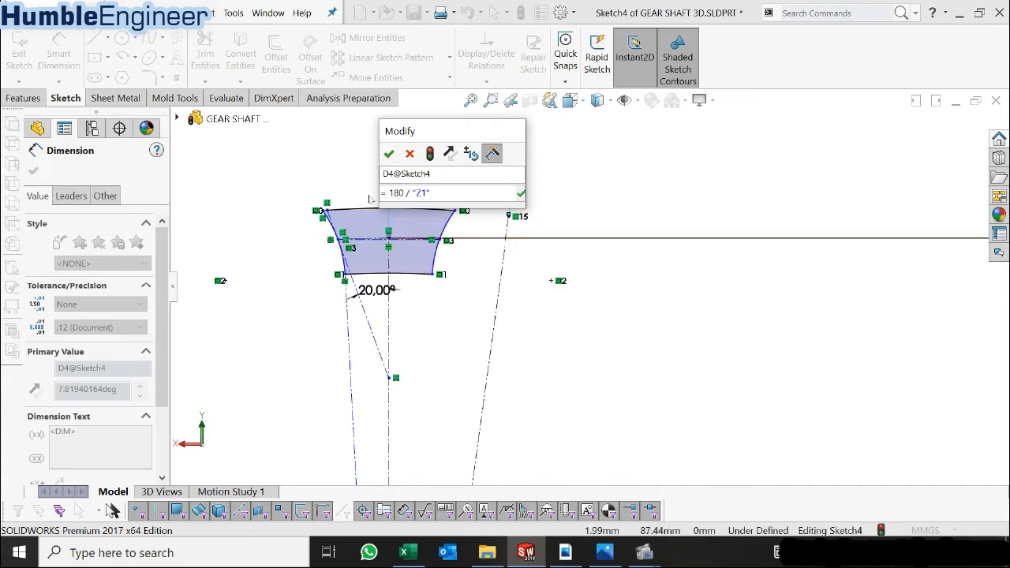
pyautogui.click(391, 155)
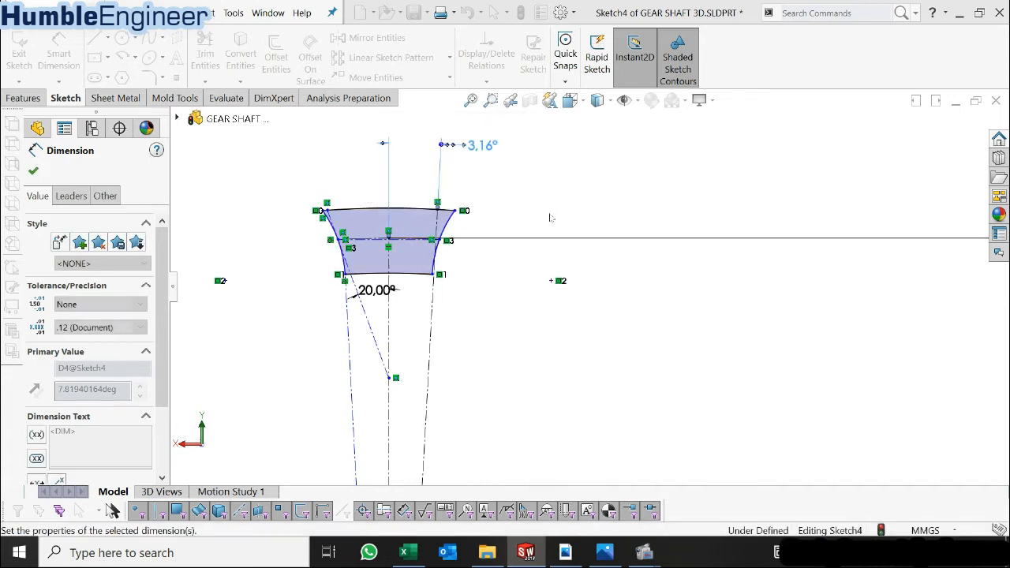
pyautogui.press('Escape')
pyautogui.moveTo(470, 152)
pyautogui.mouseDown()
pyautogui.moveTo(430, 170)
pyautogui.moveTo(407, 161)
pyautogui.mouseUp()
pyautogui.scroll(-4, 400, 195)
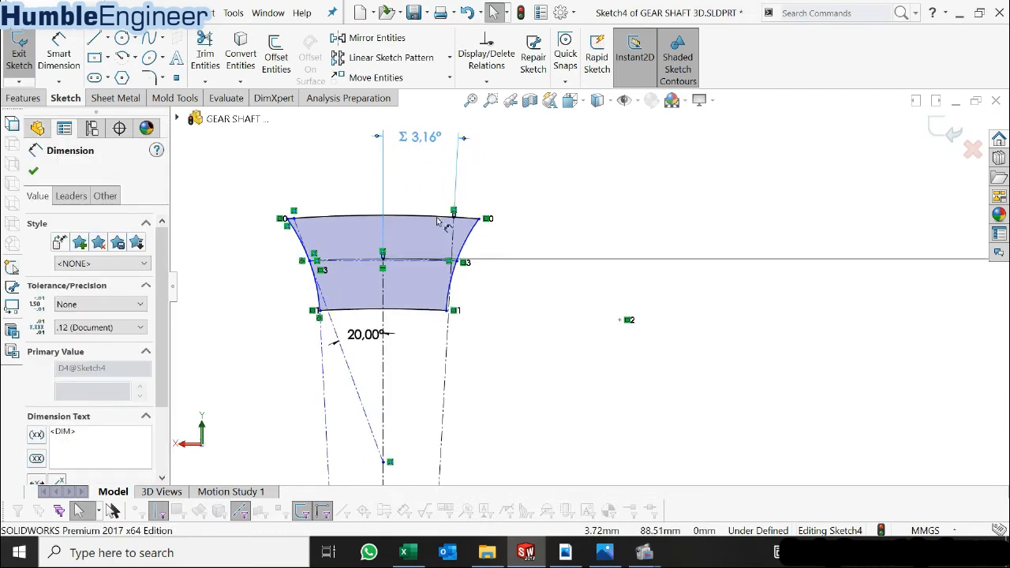
# - Pull the profile's upper right corner inward to narrow the tooth and reposition the 20-degree dimension beside its base
pyautogui.click(529, 248)
pyautogui.click(513, 226)
pyautogui.scroll(5, 514, 230)
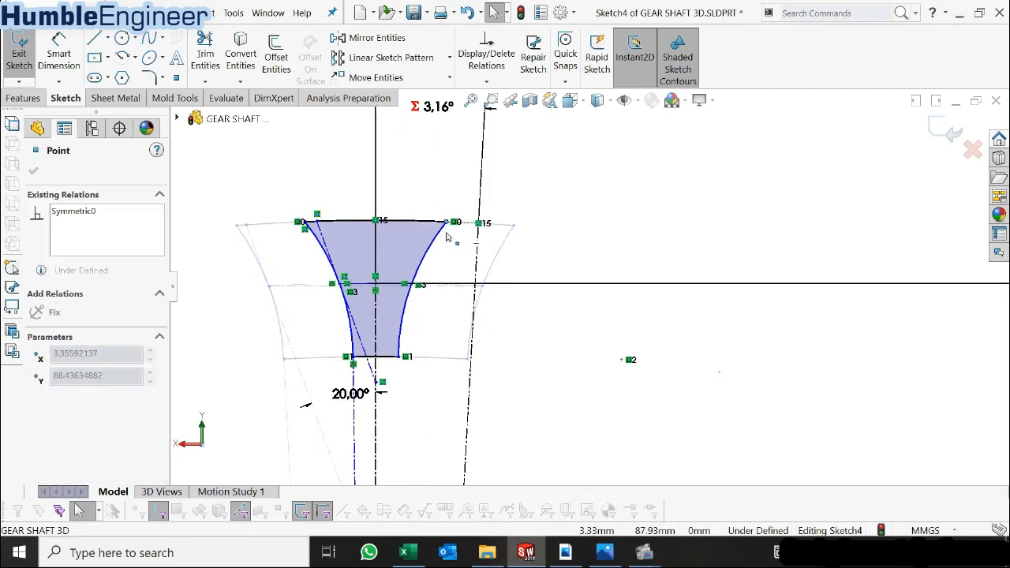
pyautogui.click(527, 287)
pyautogui.scroll(-3, 537, 300)
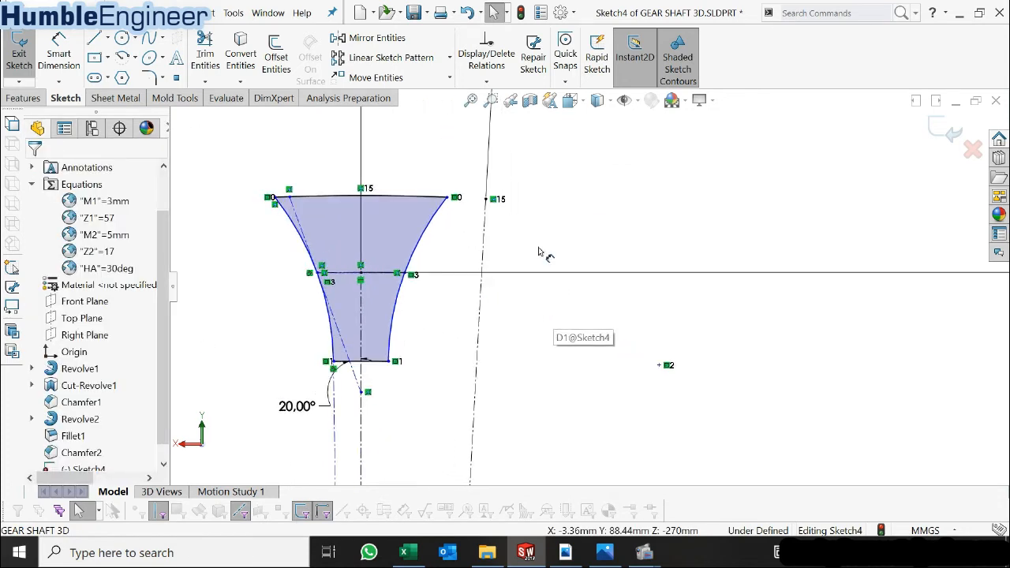
# - Sketch a short construction centerline about 4 mm long to the right of the profile, crossing the slanted centerline from the origin
pyautogui.click(107, 38)
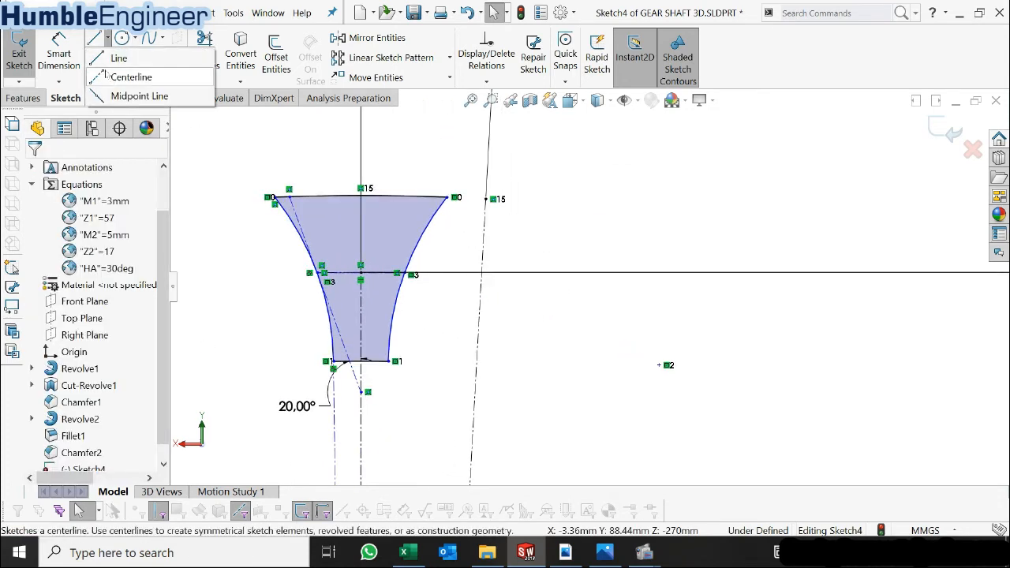
pyautogui.click(119, 78)
pyautogui.scroll(-2, 502, 287)
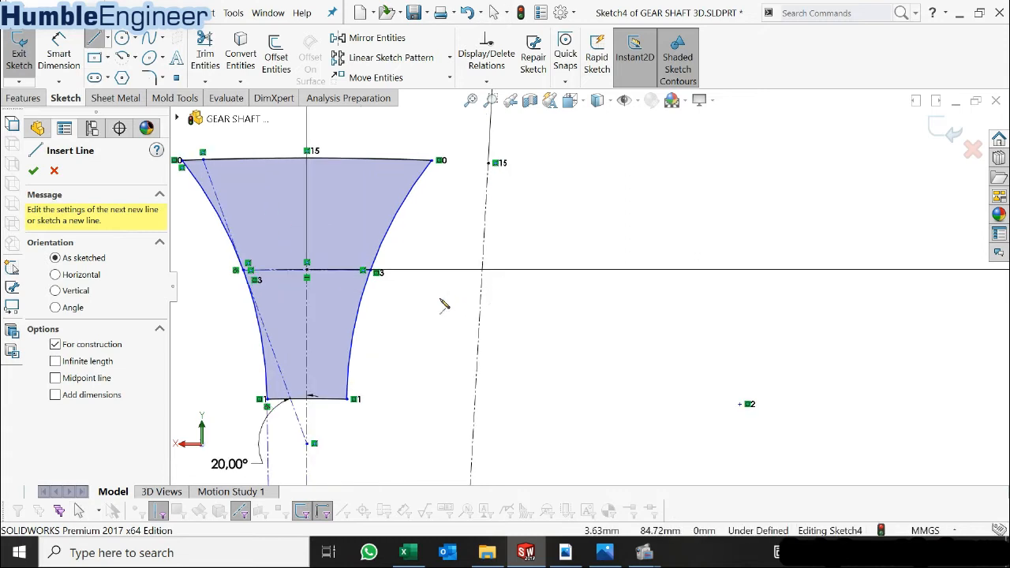
pyautogui.click(390, 295)
pyautogui.click(537, 304)
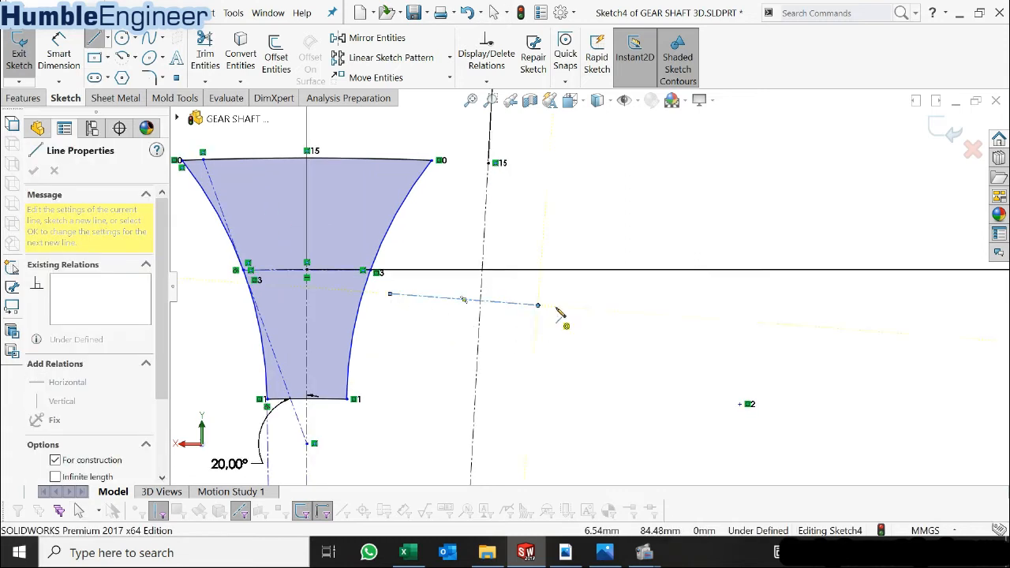
pyautogui.press('Escape')
# - Merge the short centerline's left endpoint with the right end of the horizontal centerline on the right flank
pyautogui.click(389, 295)
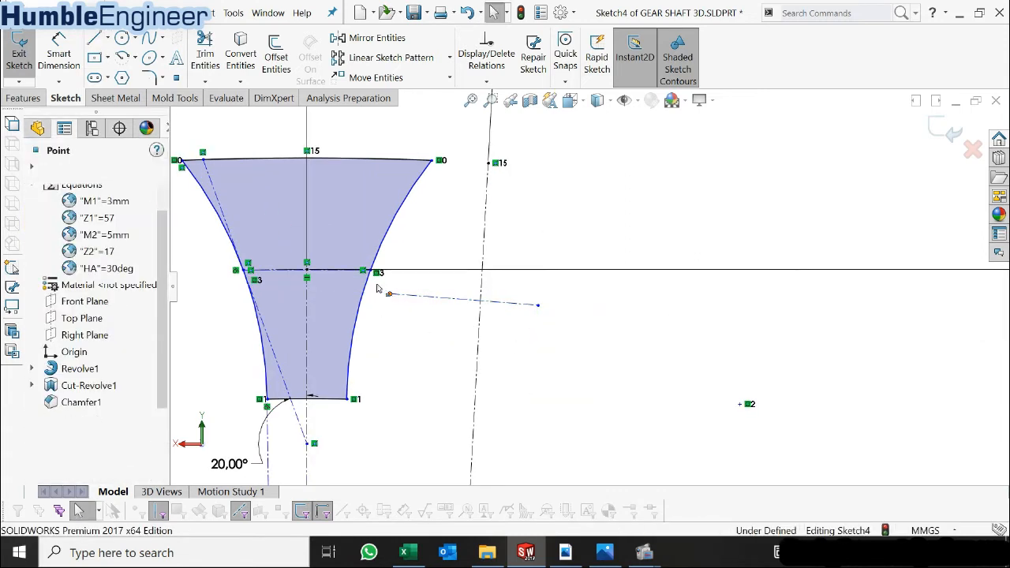
pyautogui.keyDown('ctrl'); pyautogui.click(372, 271); pyautogui.keyUp('ctrl')
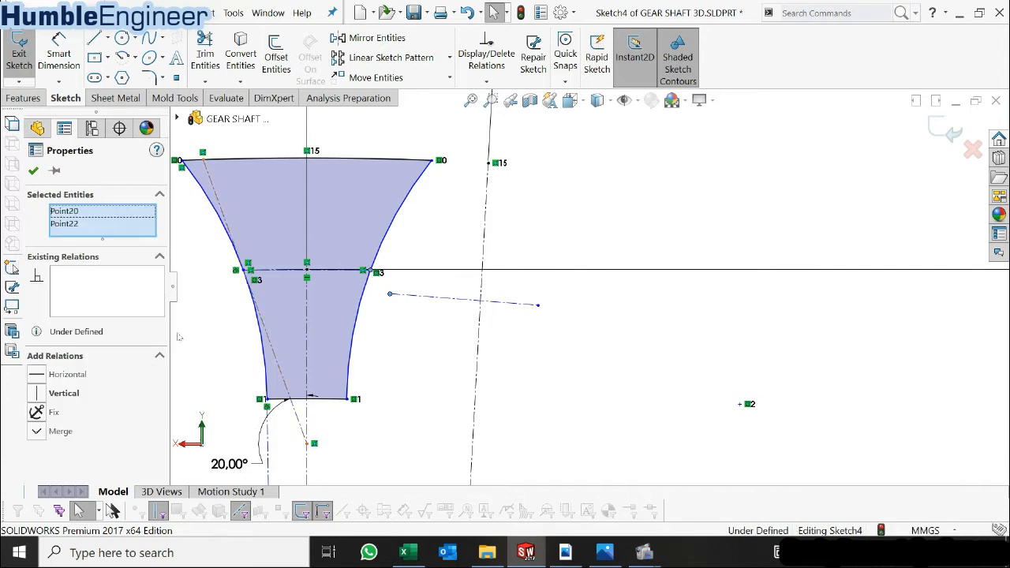
pyautogui.click(35, 432)
pyautogui.click(508, 308)
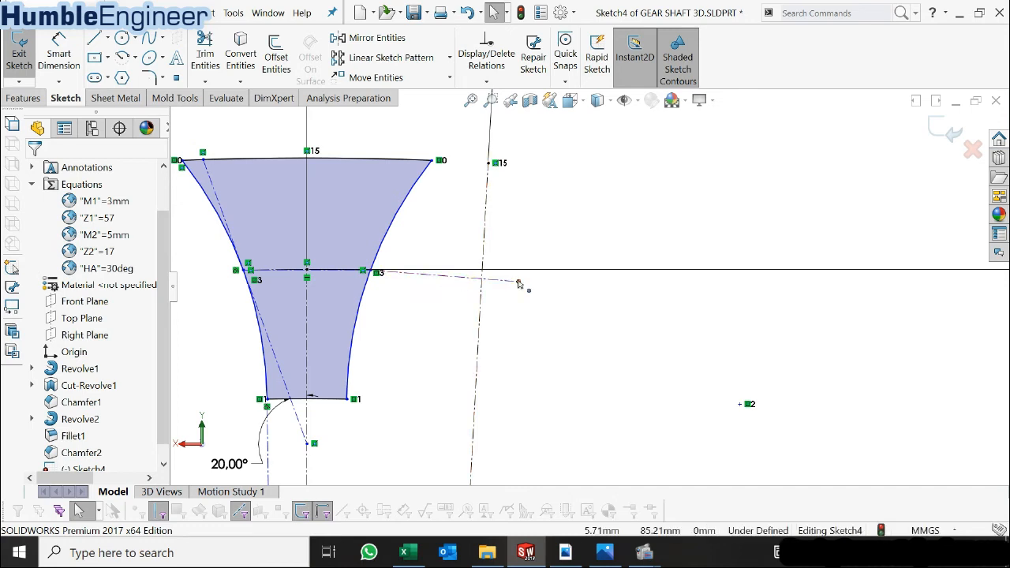
# - Add a midpoint relation placing the short centerline's midpoint on the slanted centerline from the origin
pyautogui.click(452, 277)
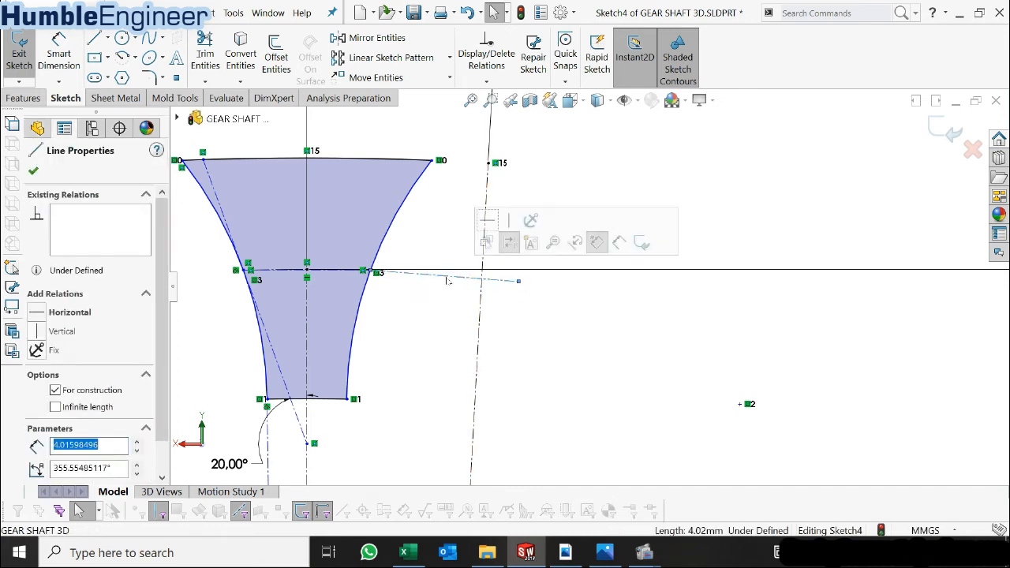
pyautogui.click(446, 277)
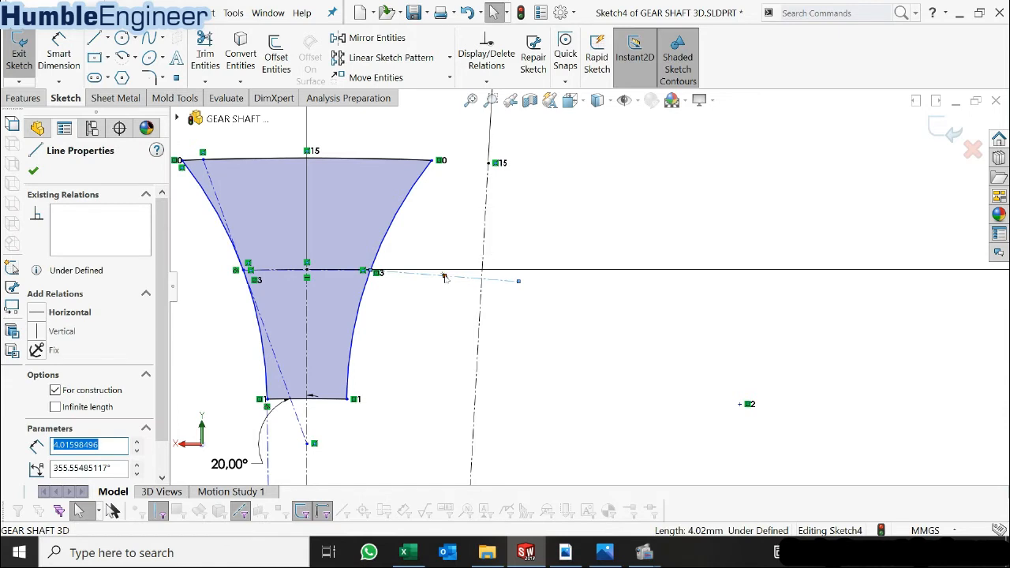
pyautogui.keyDown('ctrl'); pyautogui.click(481, 300); pyautogui.keyUp('ctrl')
pyautogui.click(106, 393)
pyautogui.click(426, 337)
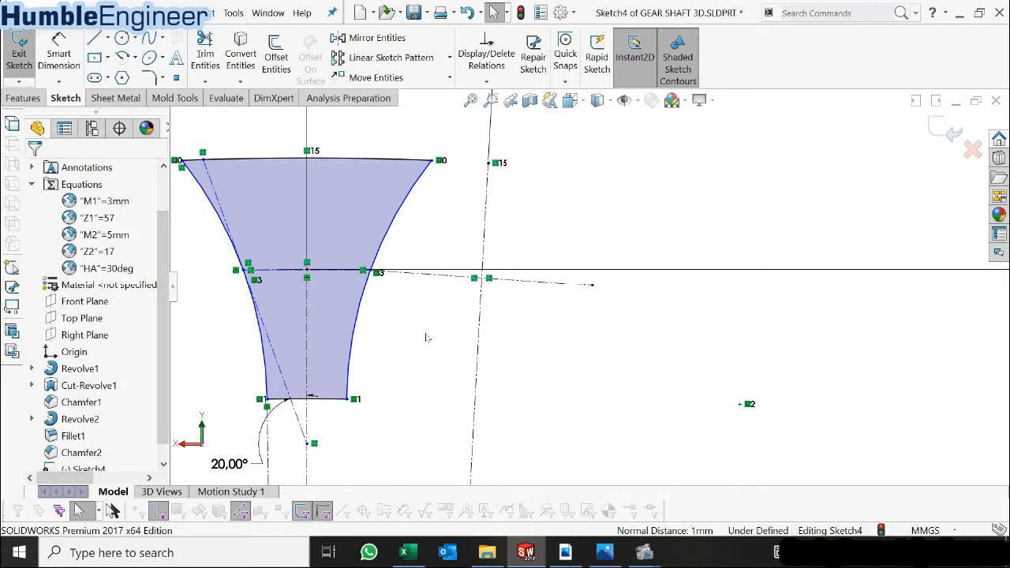
# - Make the short centerline perpendicular to the slanted centerline from the origin
pyautogui.click(442, 280)
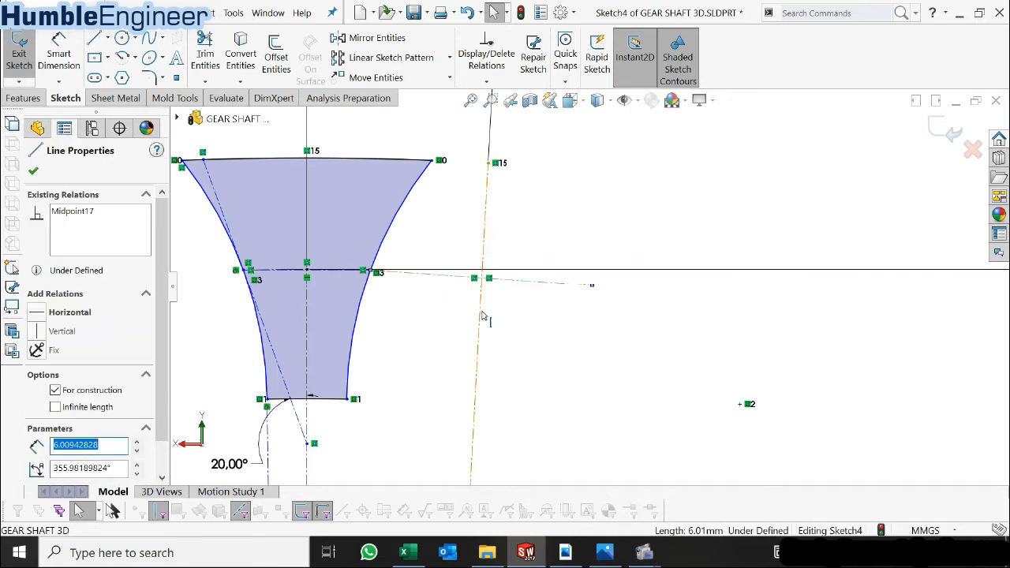
pyautogui.keyDown('ctrl'); pyautogui.click(484, 315); pyautogui.keyUp('ctrl')
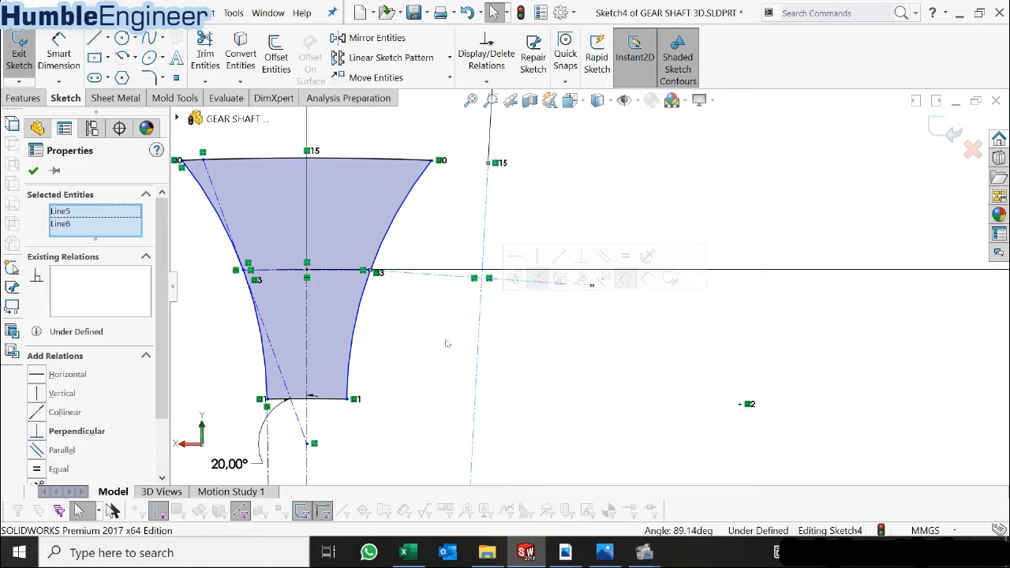
pyautogui.click(47, 431)
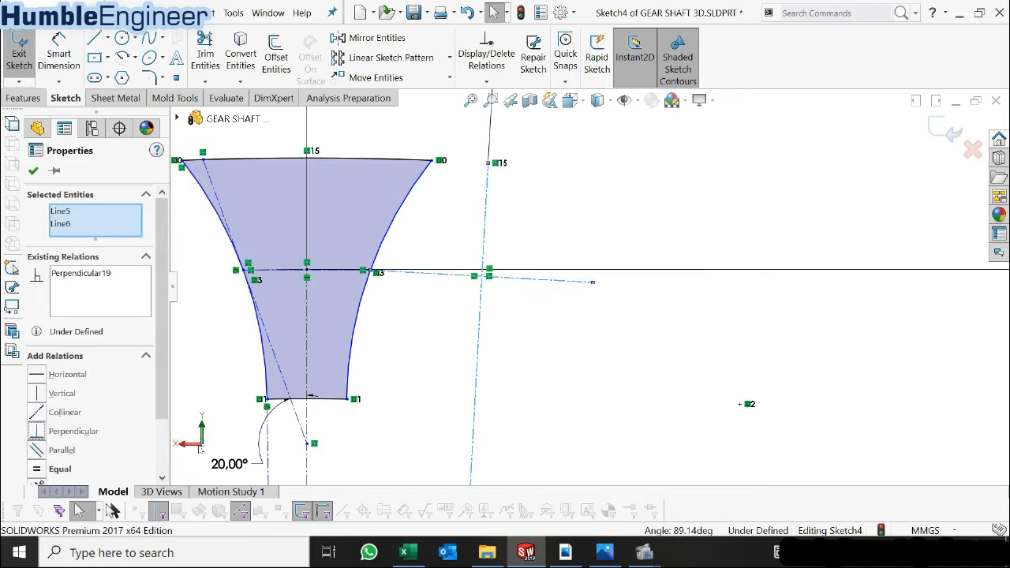
pyautogui.click(539, 389)
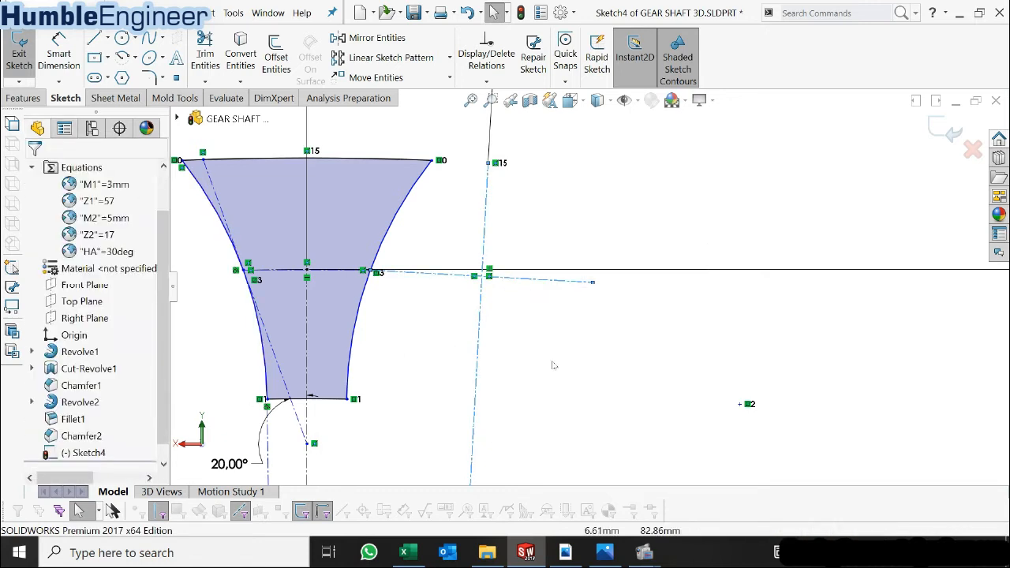
# - Make the short centerline equal in length to the horizontal centerline across the tooth profile
pyautogui.click(554, 284)
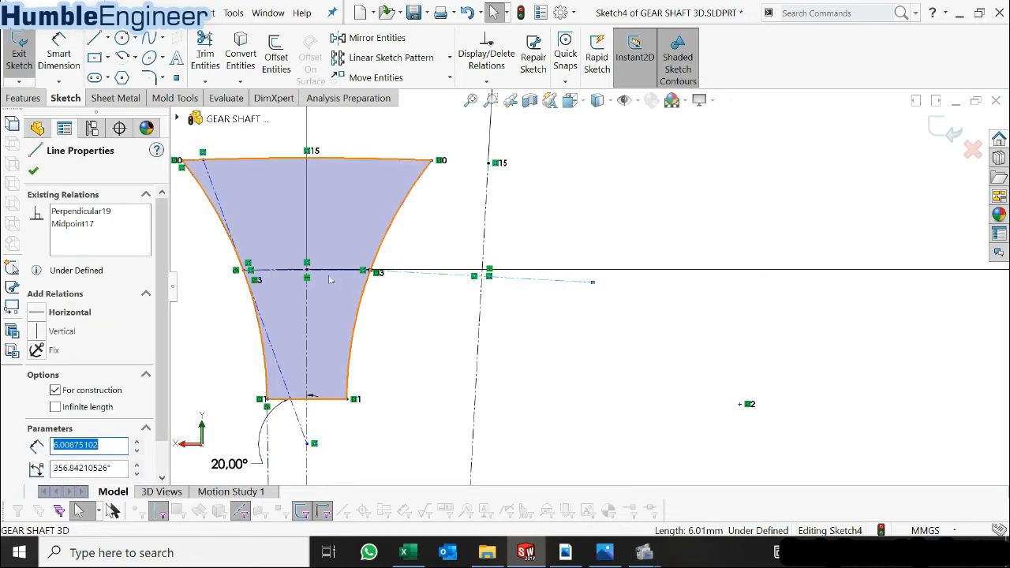
pyautogui.scroll(-8, 330, 279)
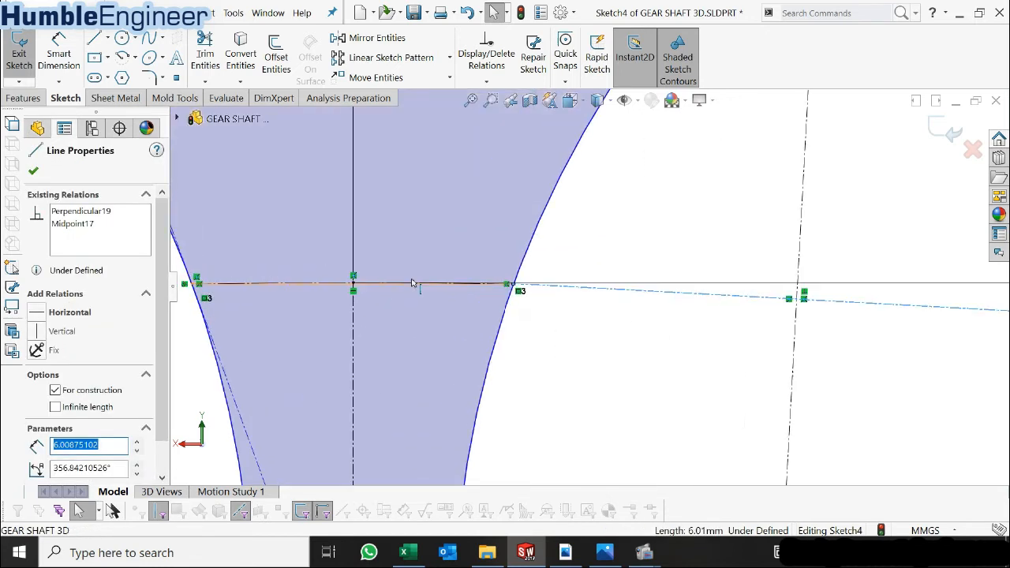
pyautogui.keyDown('ctrl'); pyautogui.click(474, 275); pyautogui.keyUp('ctrl')
pyautogui.scroll(5, 592, 283)
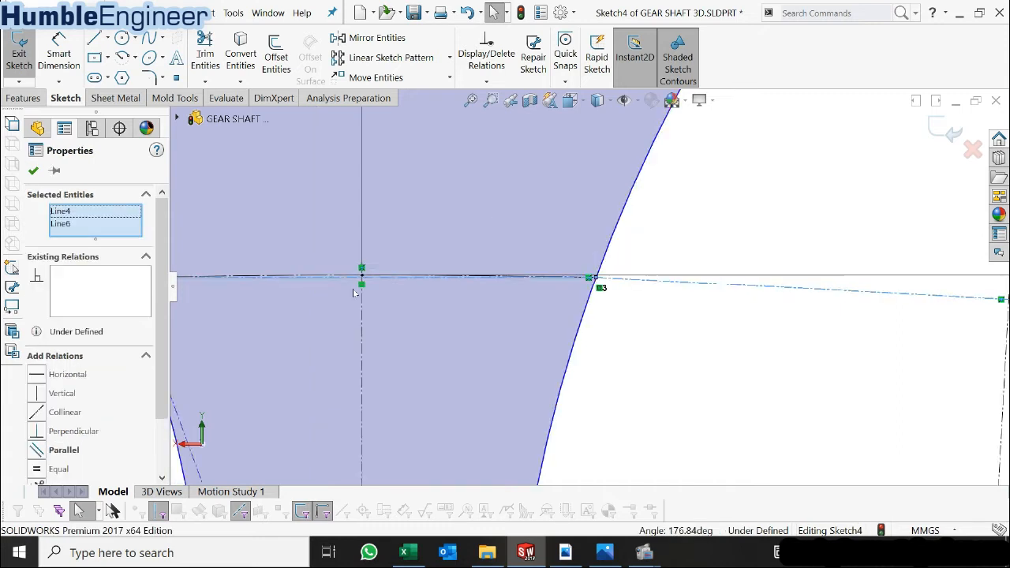
pyautogui.scroll(-3, 695, 318)
pyautogui.click(48, 469)
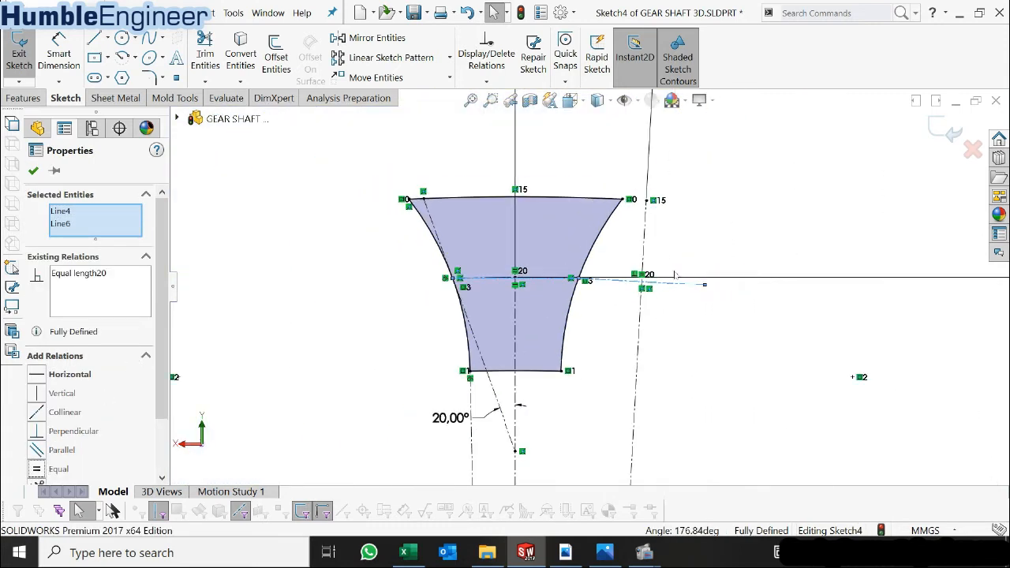
pyautogui.click(687, 260)
# - Look over the tooth sketch's relations and dimensions from the profile down to the origin
pyautogui.scroll(3, 678, 251)
pyautogui.scroll(-1, 753, 282)
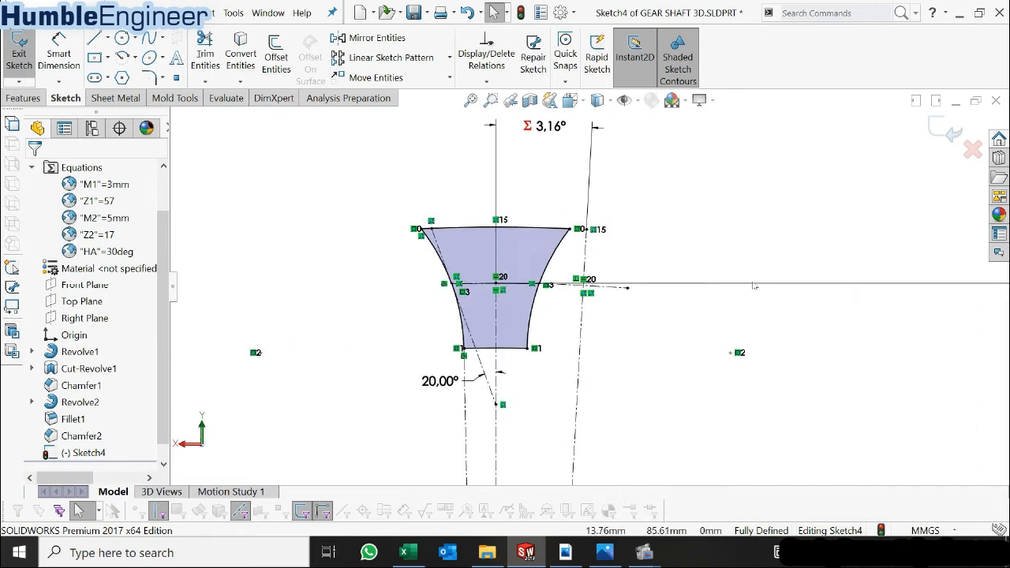
pyautogui.scroll(3, 608, 276)
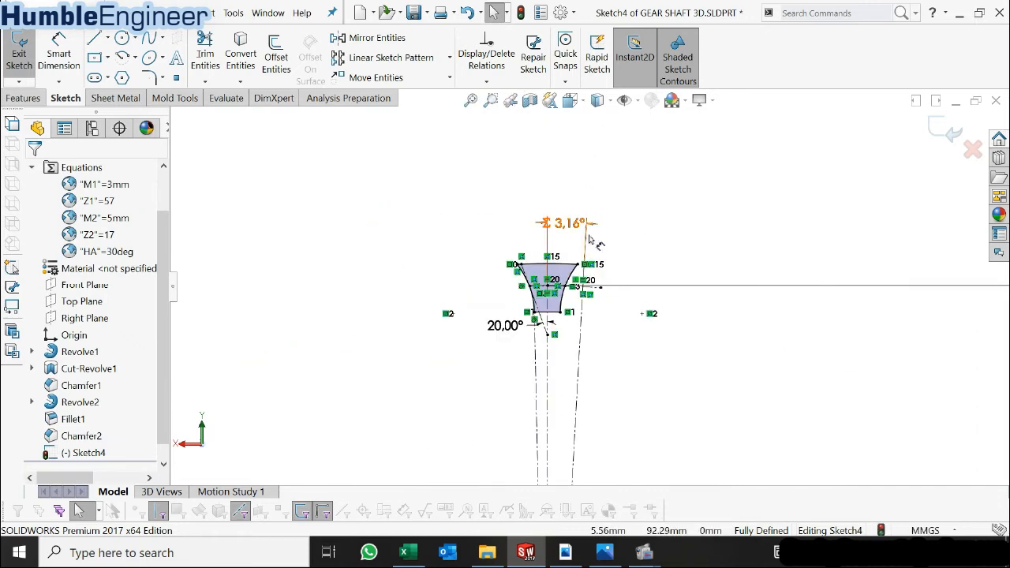
pyautogui.scroll(4, 594, 285)
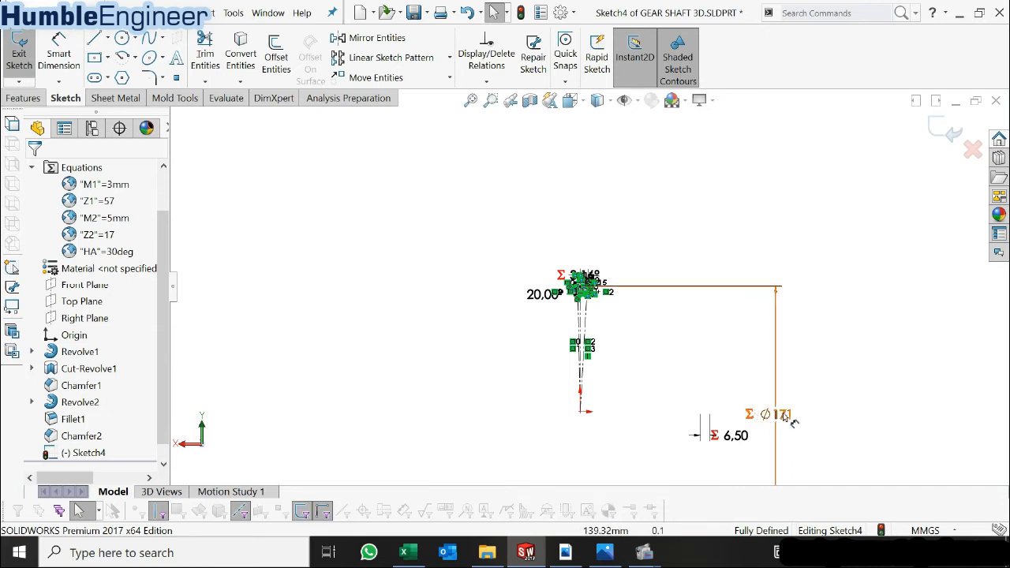
pyautogui.scroll(-4, 771, 418)
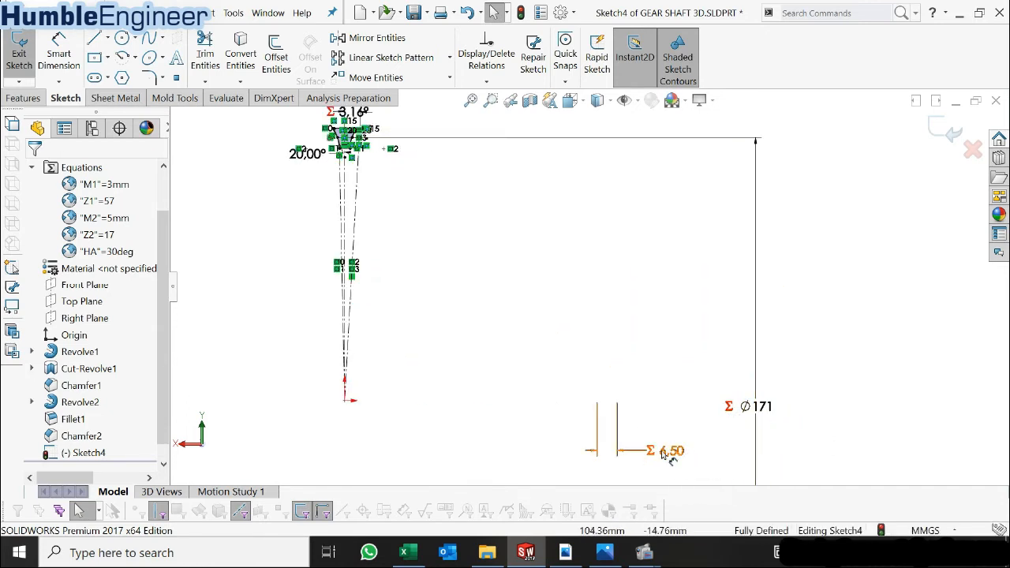
pyautogui.scroll(2, 545, 342)
pyautogui.scroll(-5, 511, 252)
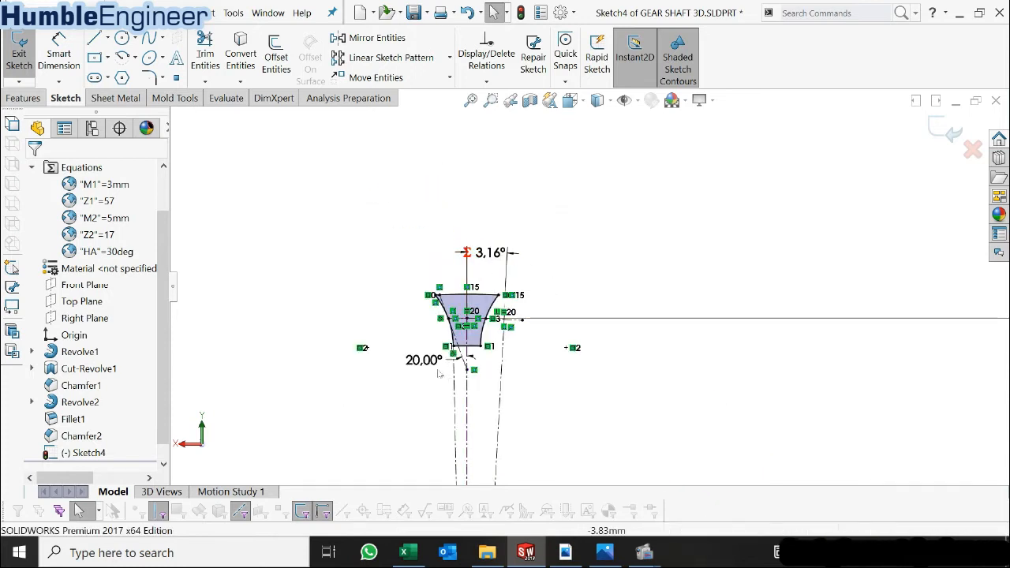
pyautogui.scroll(3, 528, 316)
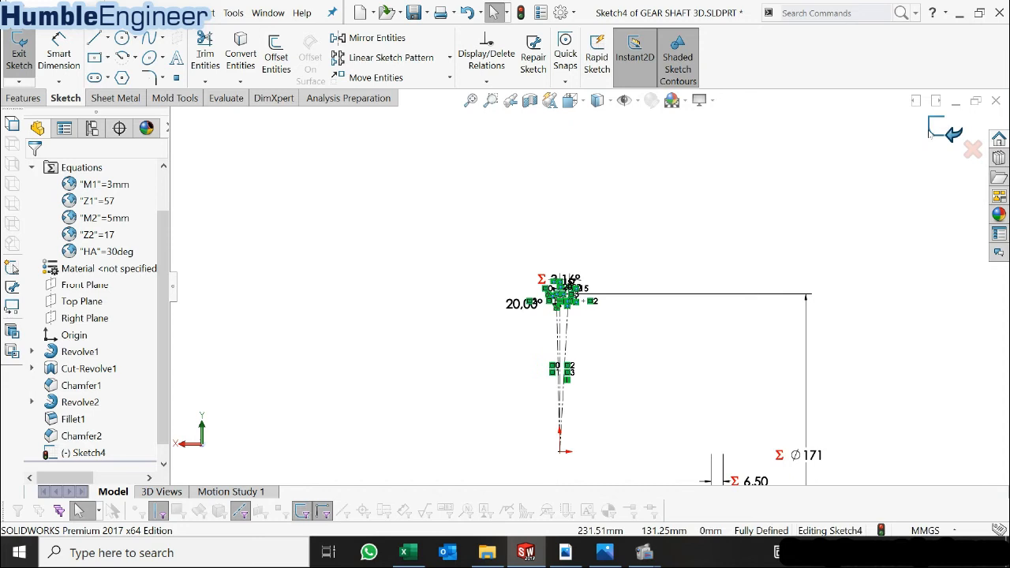
# - Exit the tooth profile sketch and show the hidden gear body of Revolve2
pyautogui.click(949, 132)
pyautogui.scroll(-3, 698, 253)
pyautogui.scroll(3, 559, 282)
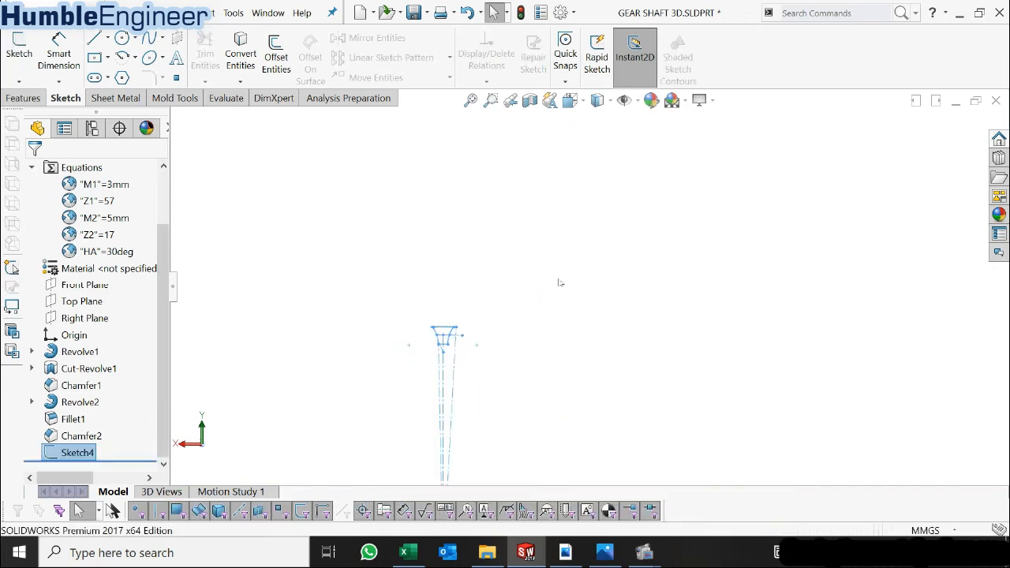
pyautogui.rightClick(79, 401)
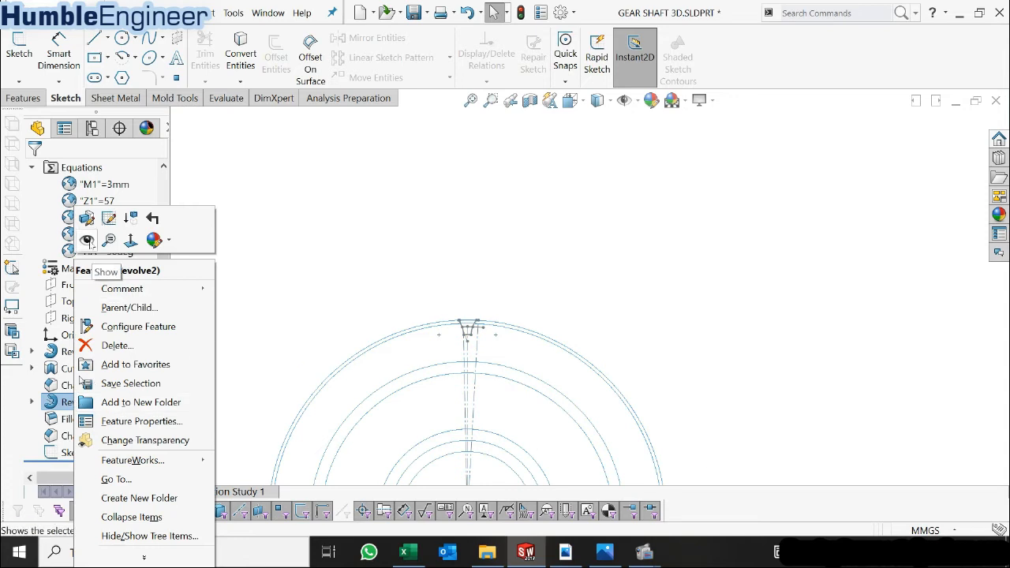
pyautogui.click(86, 240)
pyautogui.scroll(-3, 513, 308)
pyautogui.moveTo(476, 347); pyautogui.dragTo(521, 331, button='middle')
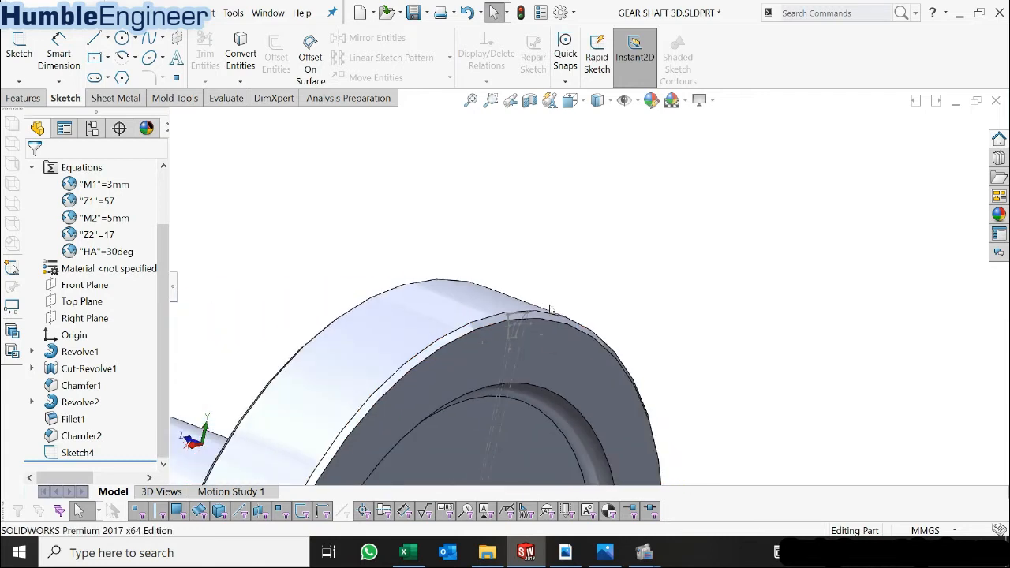
pyautogui.scroll(-1, 540, 327)
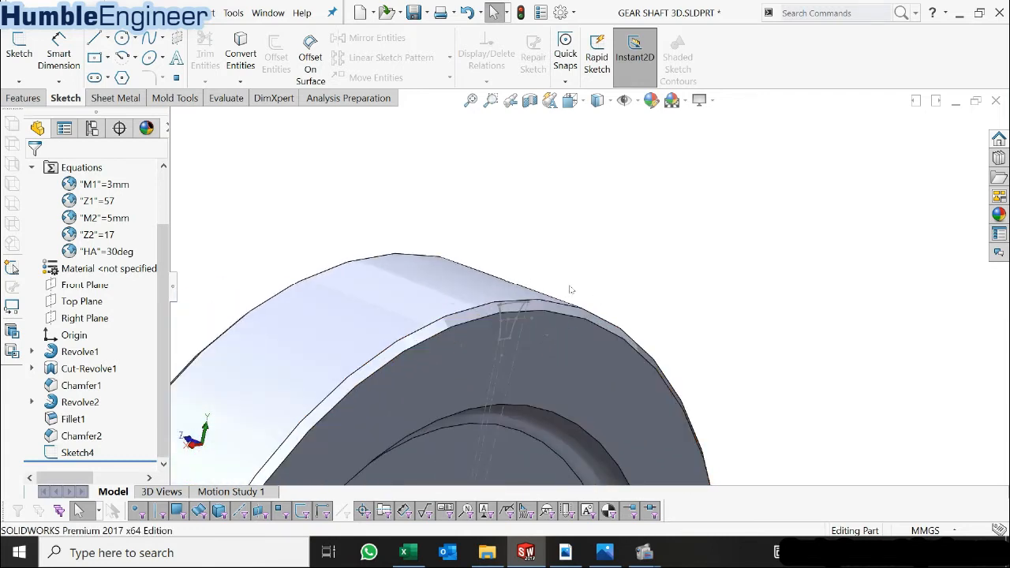
# - Cut-extrude the tooth profile contour across the gear rim with the Up To Next end condition
pyautogui.click(23, 98)
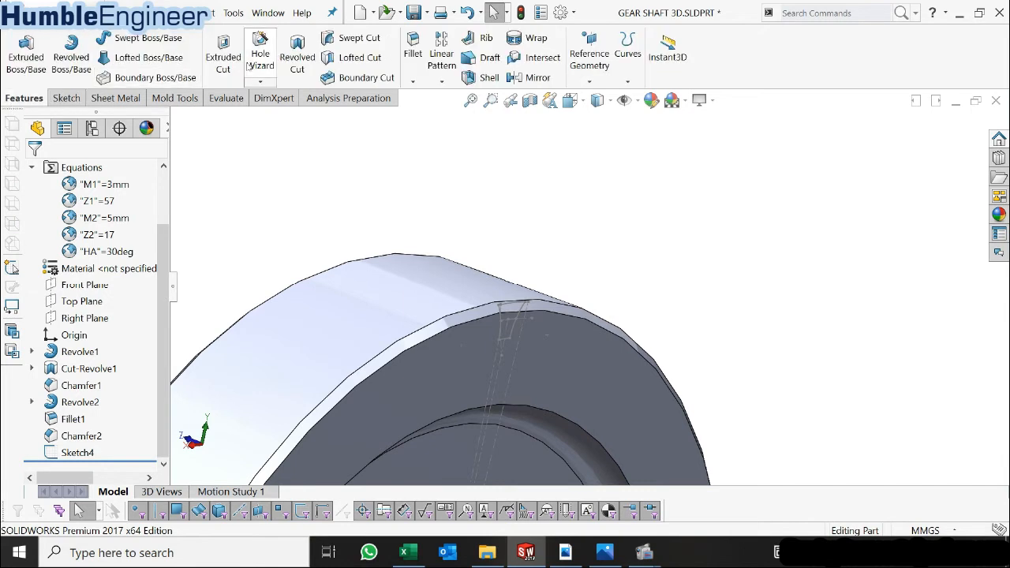
pyautogui.click(224, 57)
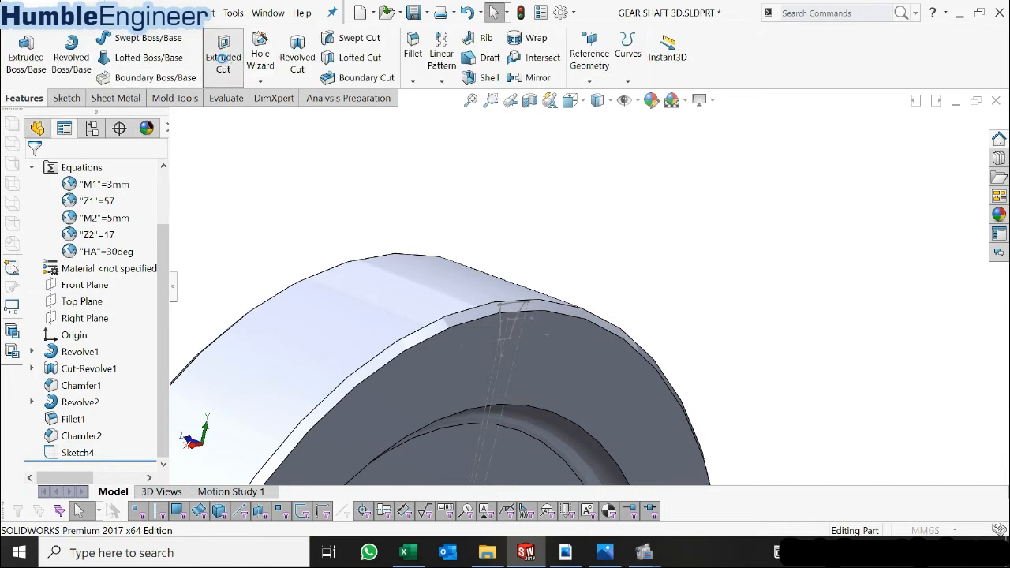
pyautogui.click(506, 341)
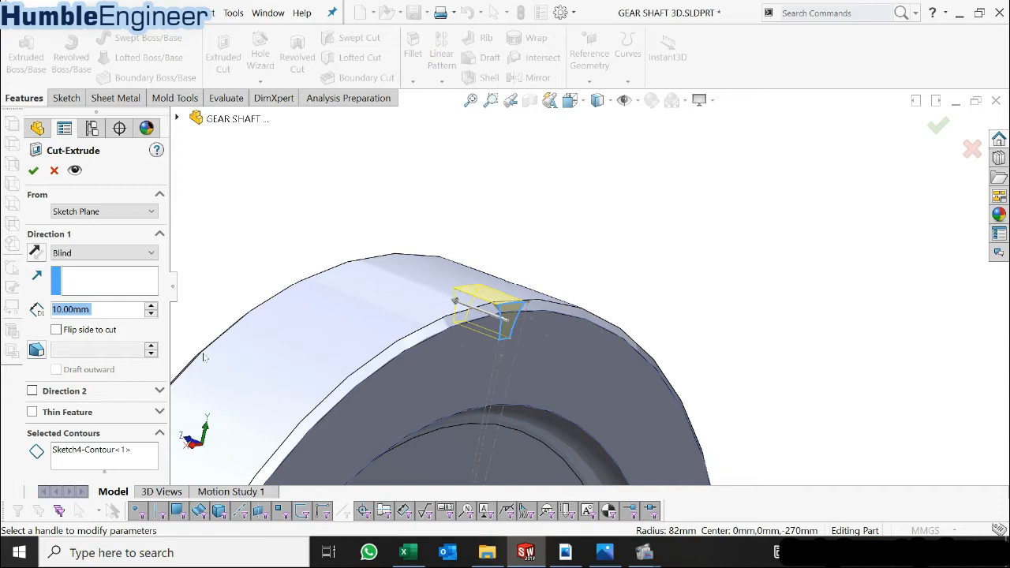
pyautogui.click(101, 252)
pyautogui.click(95, 298)
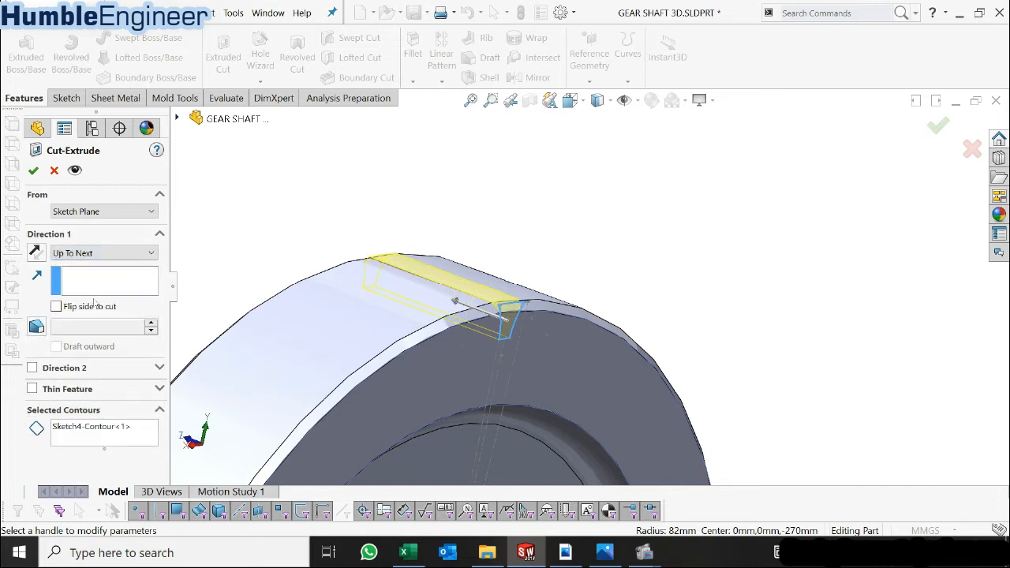
pyautogui.moveTo(435, 324); pyautogui.dragTo(228, 313, button='middle')
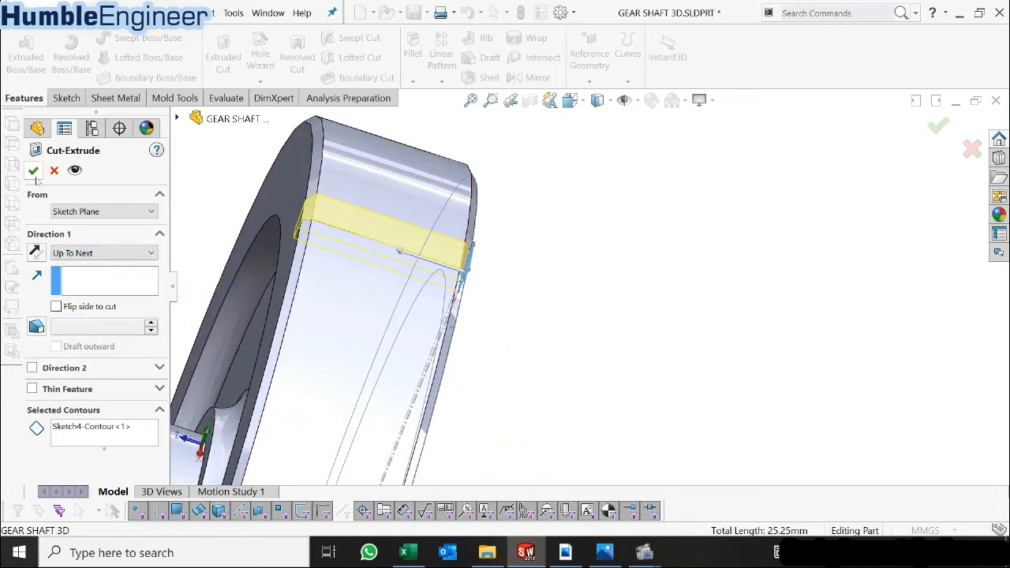
pyautogui.click(34, 172)
# - Fillet the two bottom edges of the tooth gap with a symmetric radius of "M1" * 0.3
pyautogui.moveTo(479, 268); pyautogui.dragTo(521, 286, button='middle')
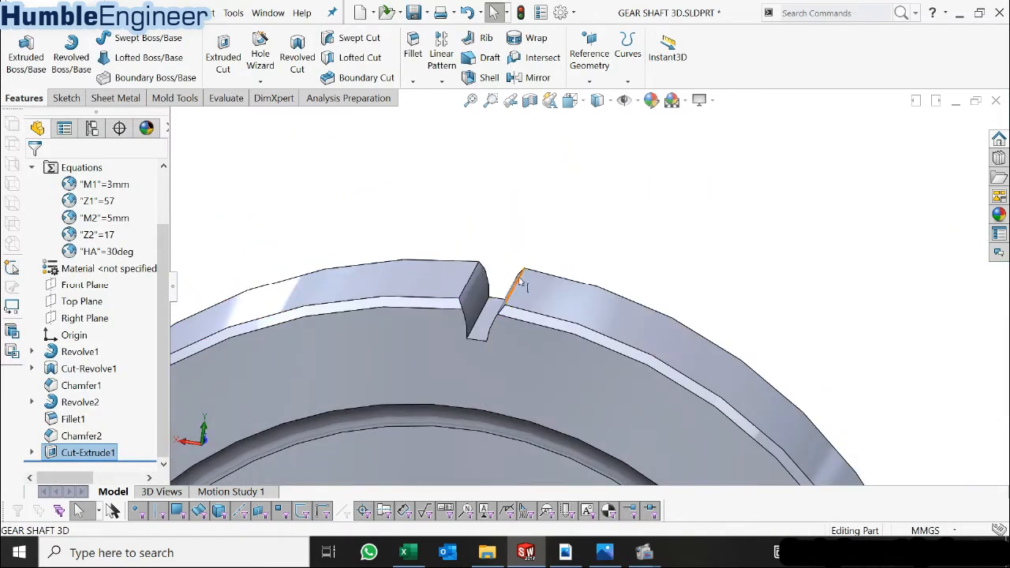
pyautogui.scroll(-3, 490, 326)
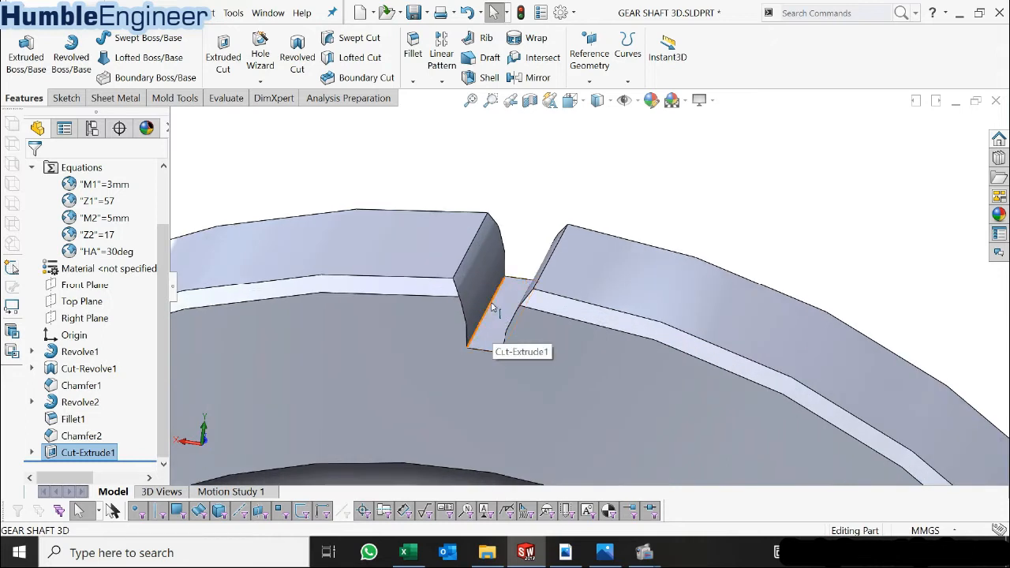
pyautogui.click(490, 308)
pyautogui.moveTo(496, 315); pyautogui.dragTo(516, 337, button='middle')
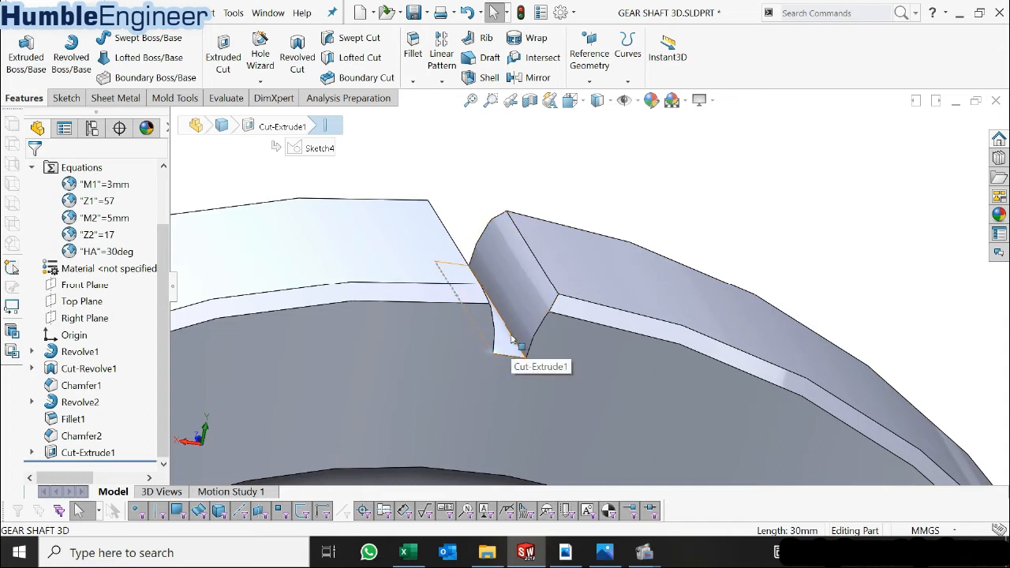
pyautogui.keyDown('ctrl'); pyautogui.click(513, 339); pyautogui.keyUp('ctrl')
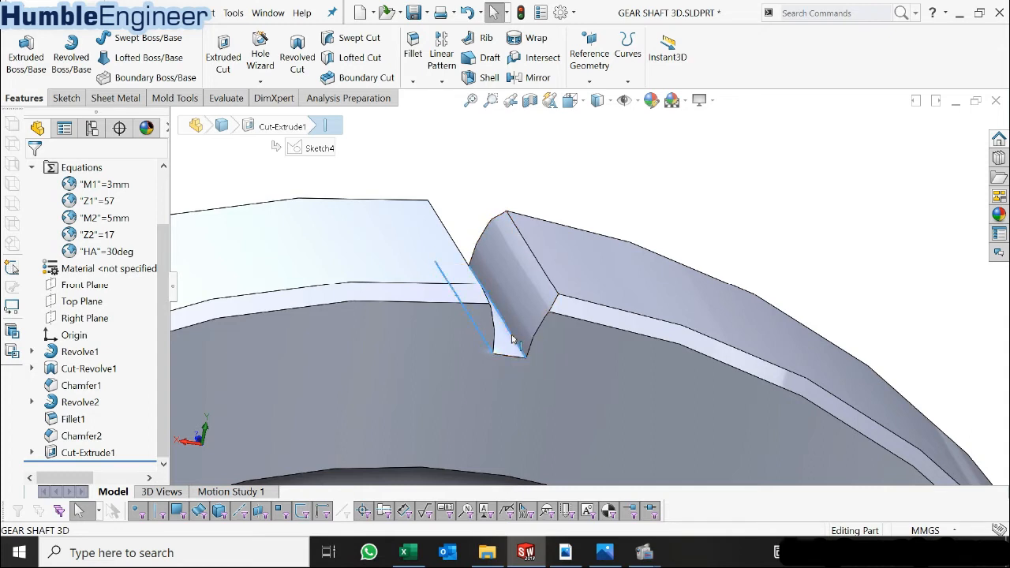
pyautogui.click(414, 49)
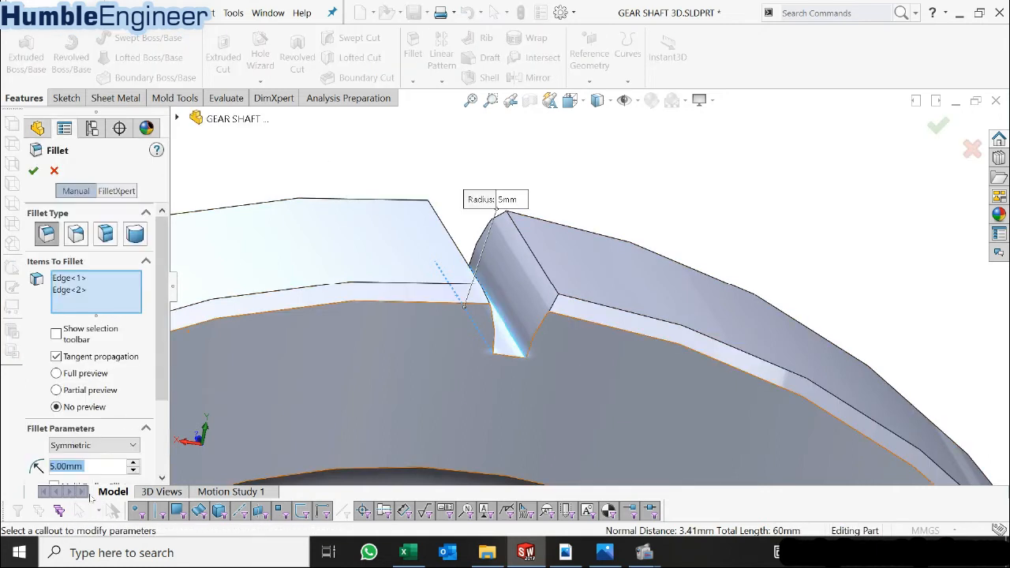
pyautogui.write('=')
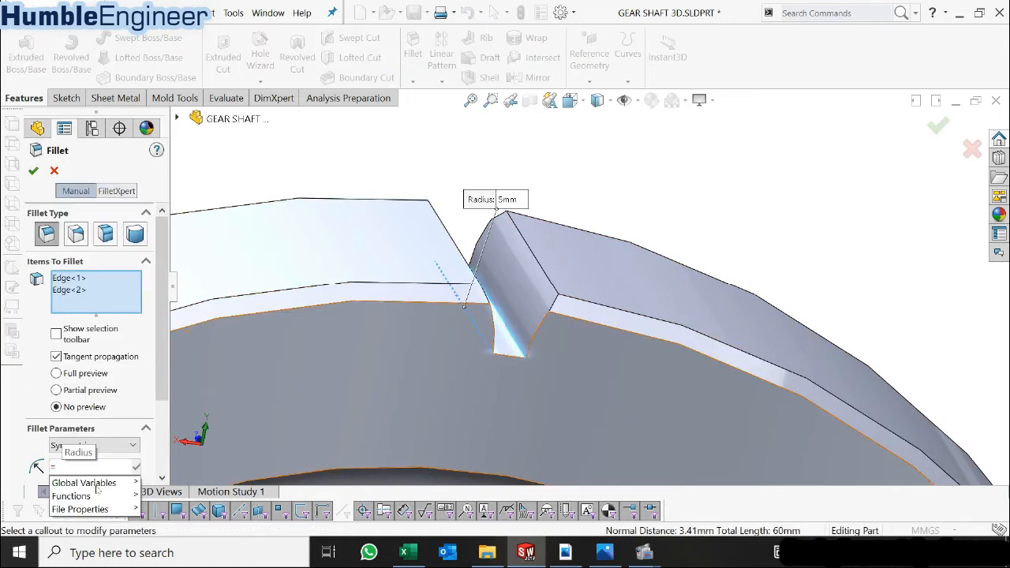
pyautogui.moveTo(96, 485)
pyautogui.click(165, 482)
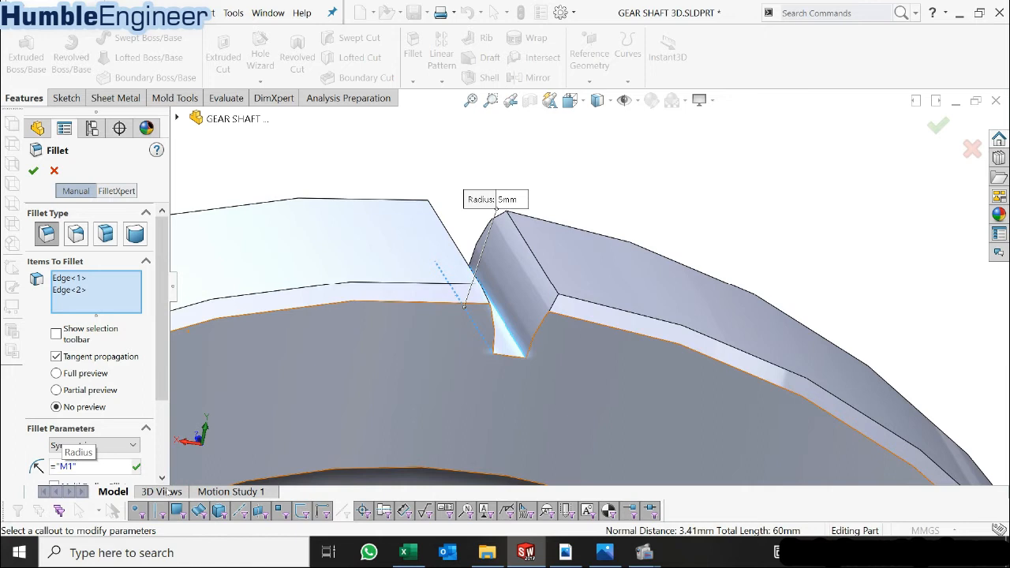
pyautogui.write('*')
pyautogui.press('BackSpace')
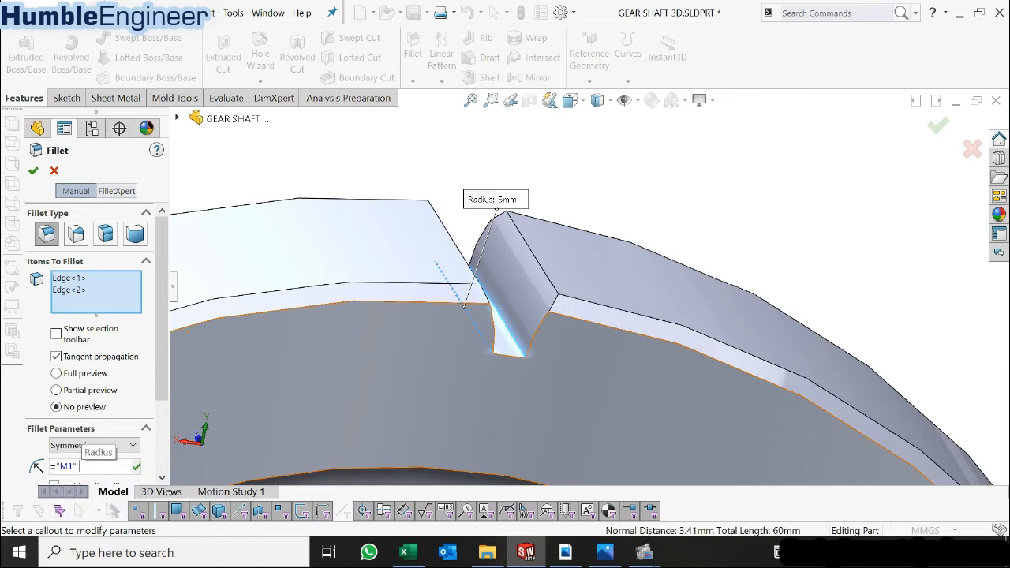
pyautogui.write('* 0.3')
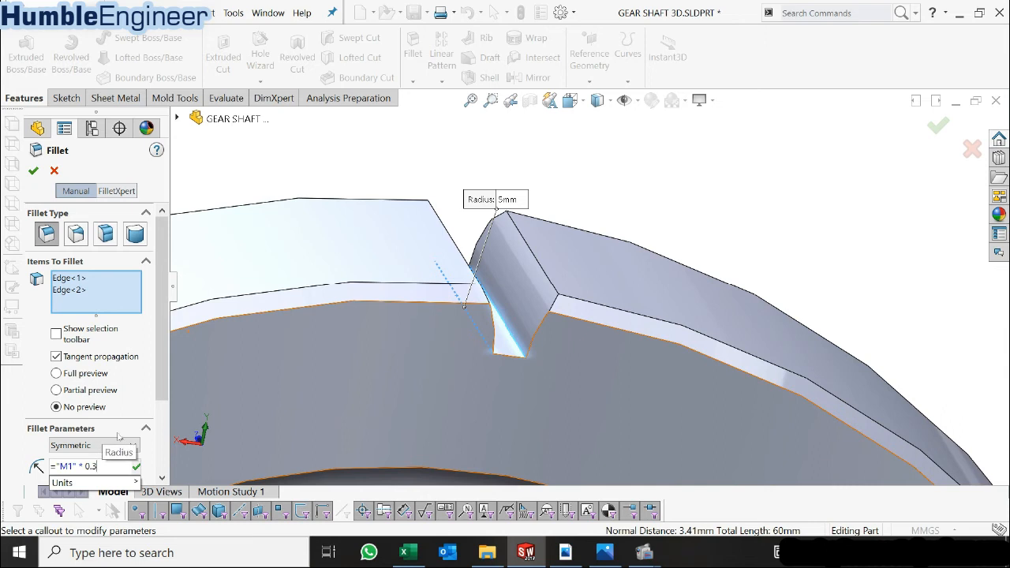
pyautogui.press('Return')
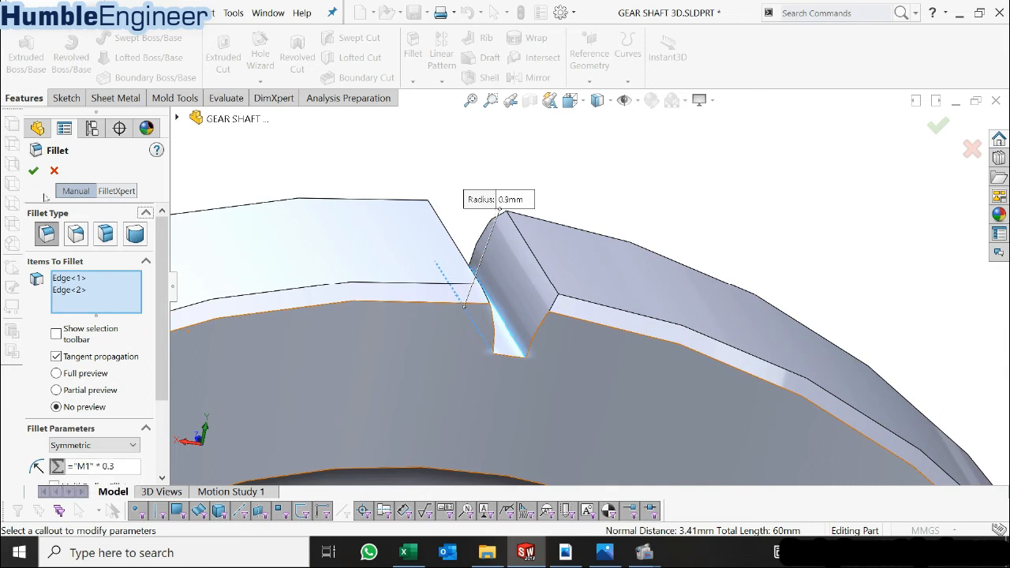
pyautogui.click(34, 172)
# - Start a circular pattern with the tooth gap Cut-Extrude1 and its Fillet2 as the features to pattern
pyautogui.scroll(5, 590, 215)
pyautogui.moveTo(584, 327); pyautogui.dragTo(610, 370, button='middle')
pyautogui.scroll(4, 600, 322)
pyautogui.scroll(-1, 103, 428)
pyautogui.click(81, 418)
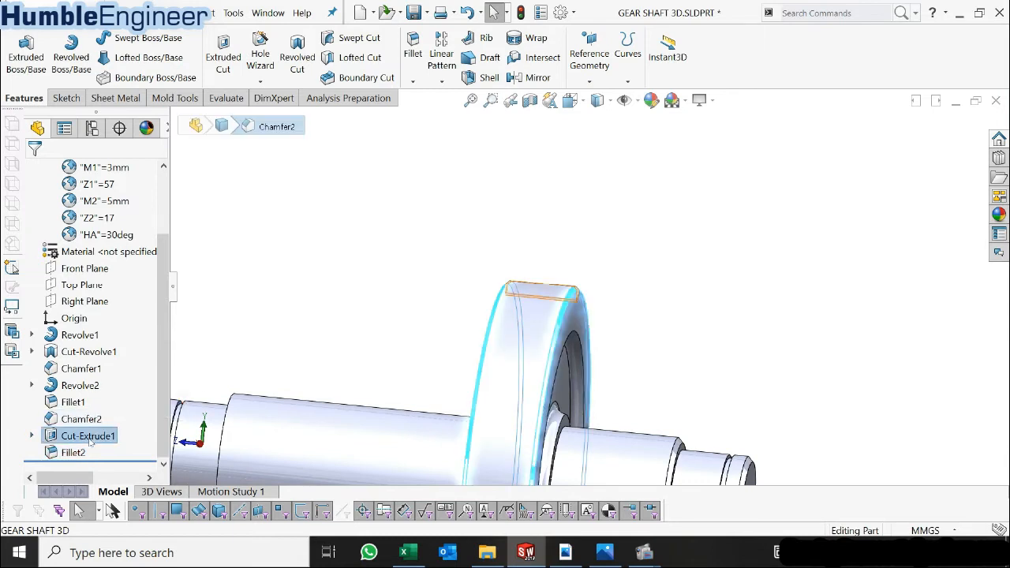
pyautogui.click(88, 435)
pyautogui.moveTo(394, 344); pyautogui.dragTo(357, 358, button='middle')
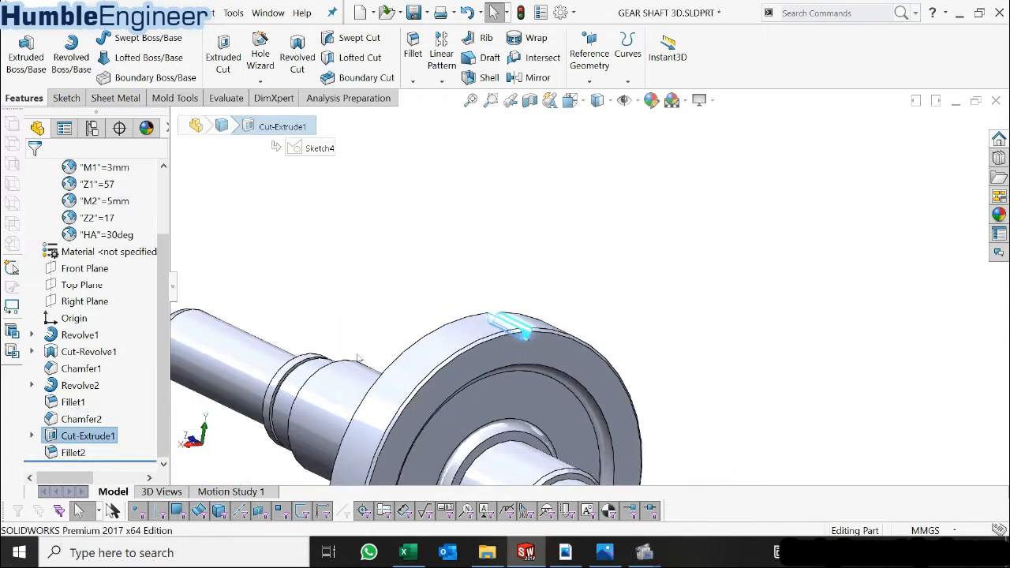
pyautogui.scroll(2, 422, 341)
pyautogui.keyDown('ctrl'); pyautogui.click(81, 453); pyautogui.keyUp('ctrl')
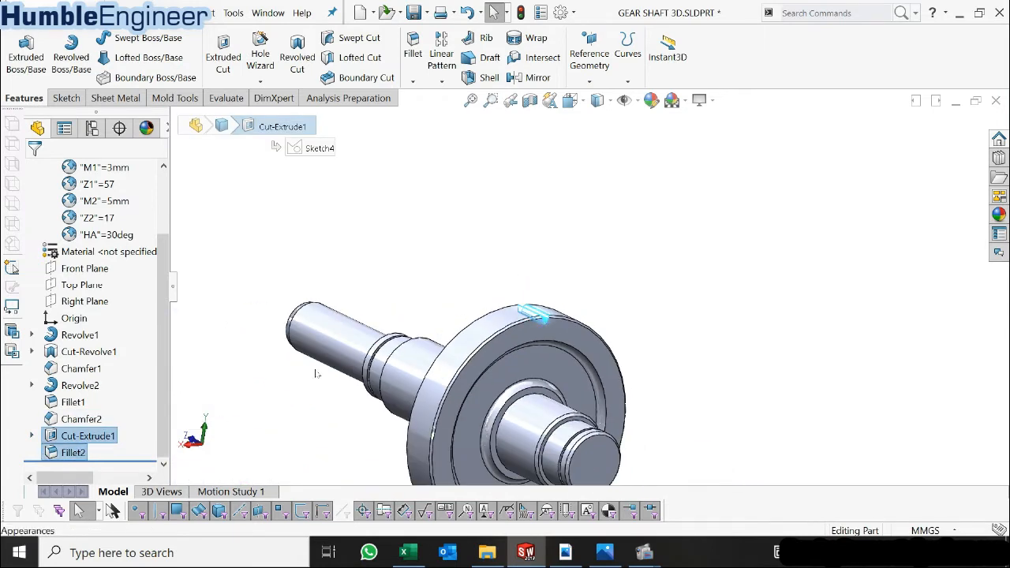
pyautogui.scroll(-3, 493, 287)
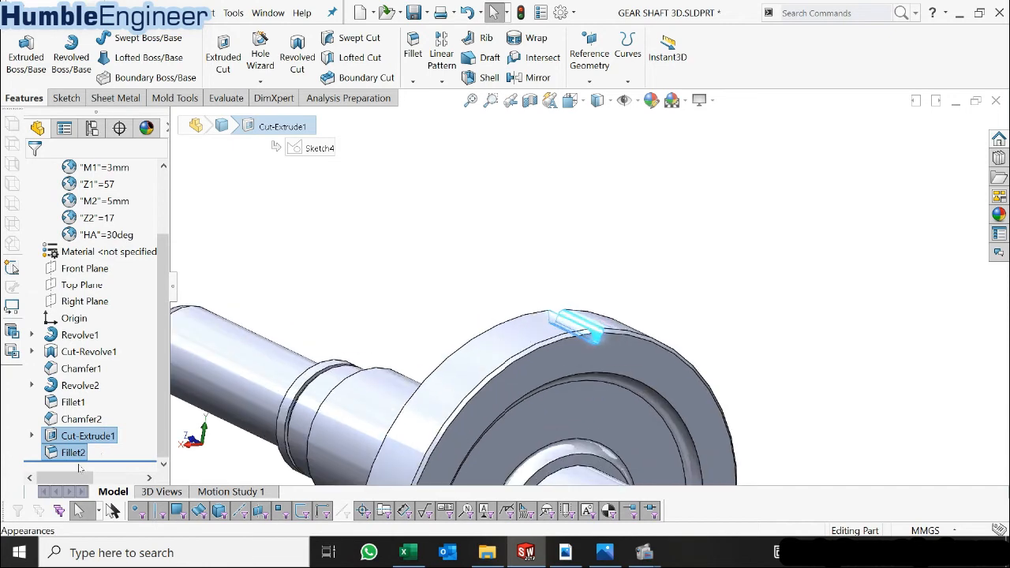
pyautogui.click(442, 82)
pyautogui.click(459, 115)
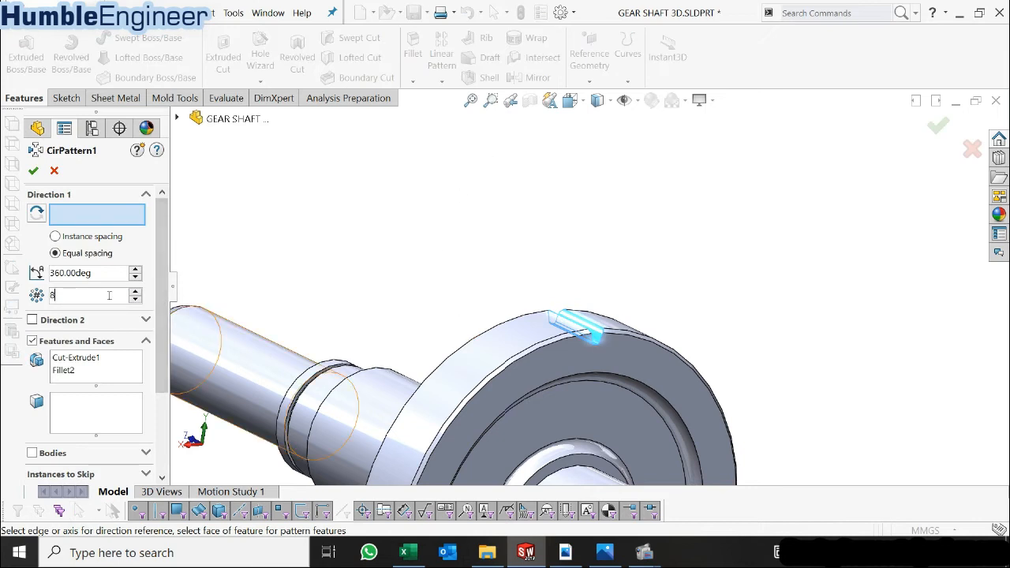
# - Create the pattern around the gear's outer circular edge with equal spacing over 360 degrees and "Z1" as the number of instances
pyautogui.write('=')
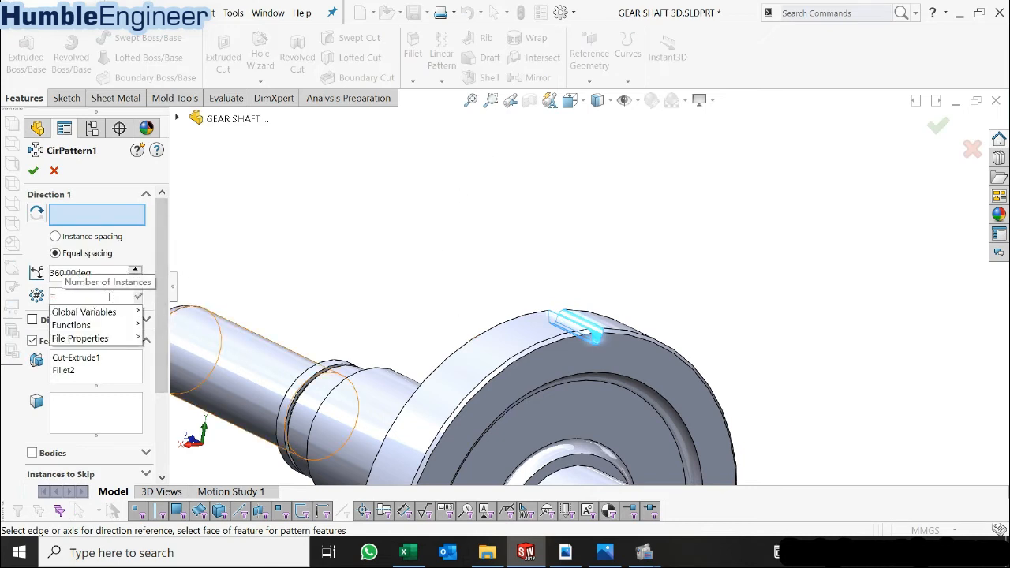
pyautogui.moveTo(83, 312)
pyautogui.click(180, 333)
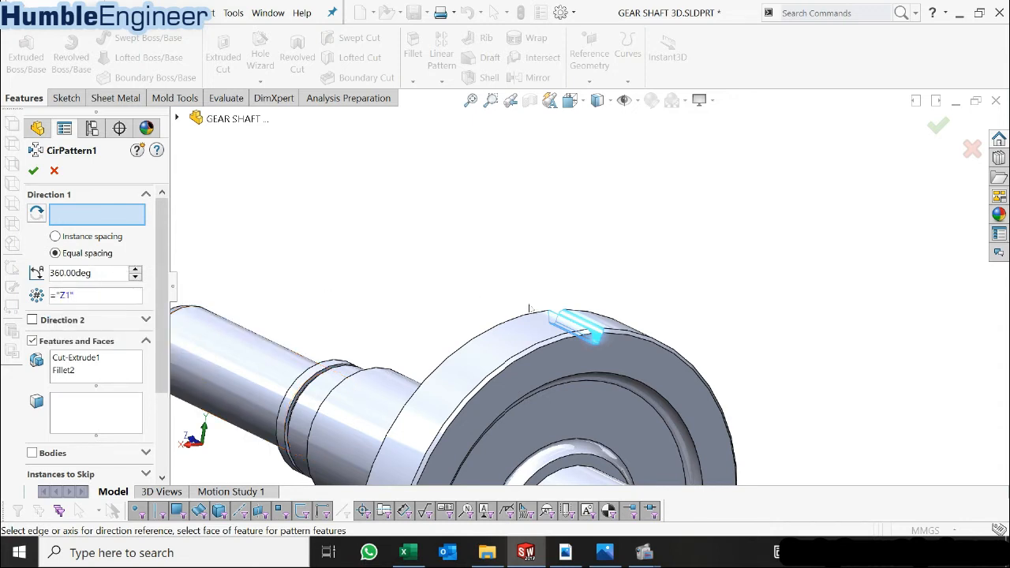
pyautogui.click(545, 342)
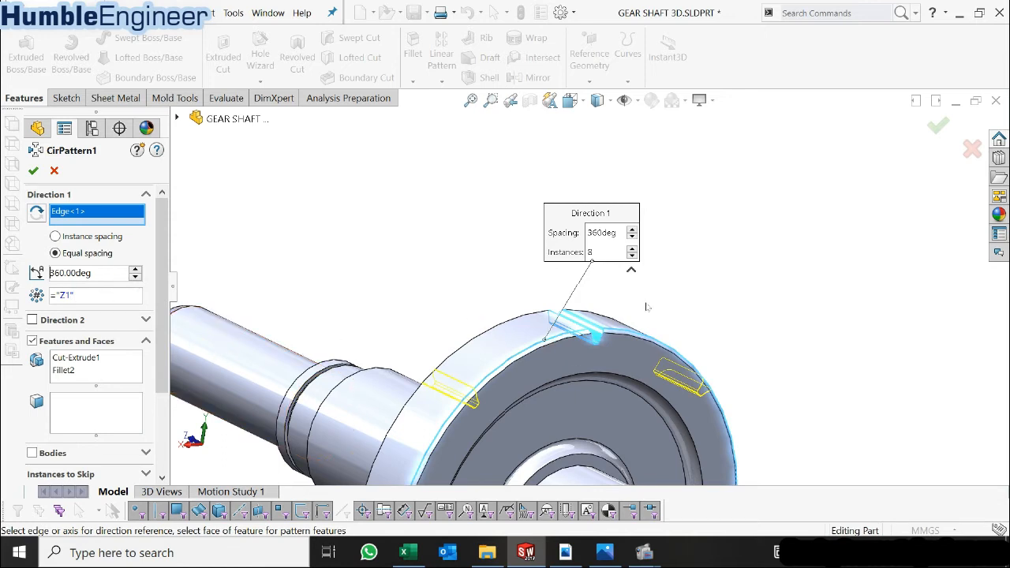
pyautogui.scroll(4, 645, 308)
pyautogui.scroll(-2, 645, 330)
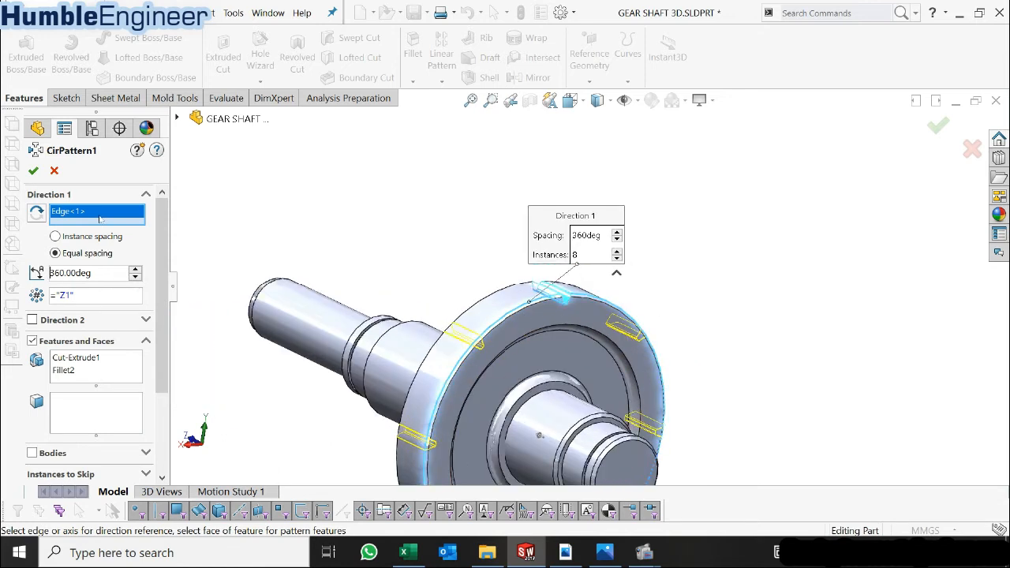
pyautogui.click(89, 299)
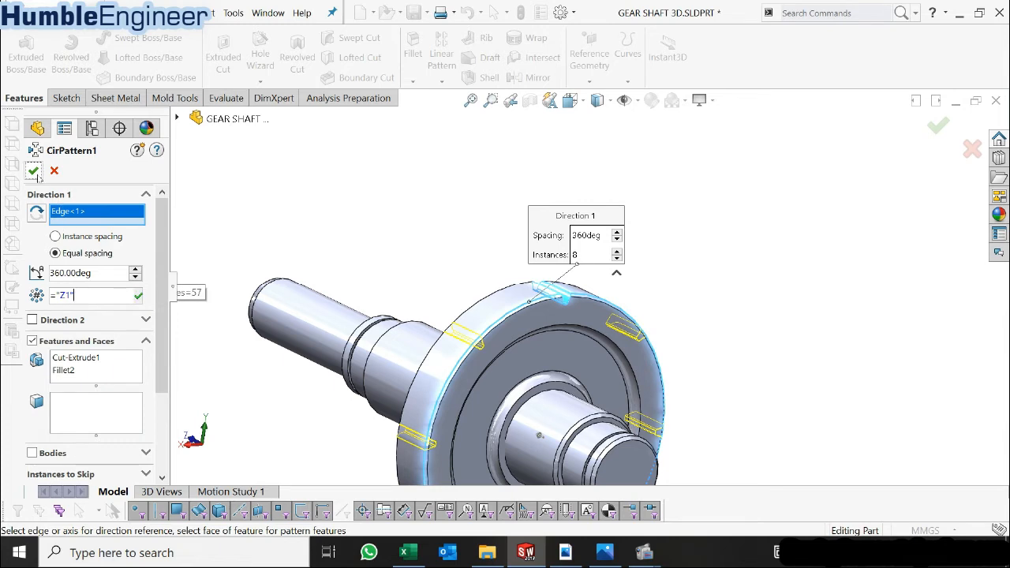
pyautogui.press('Return')
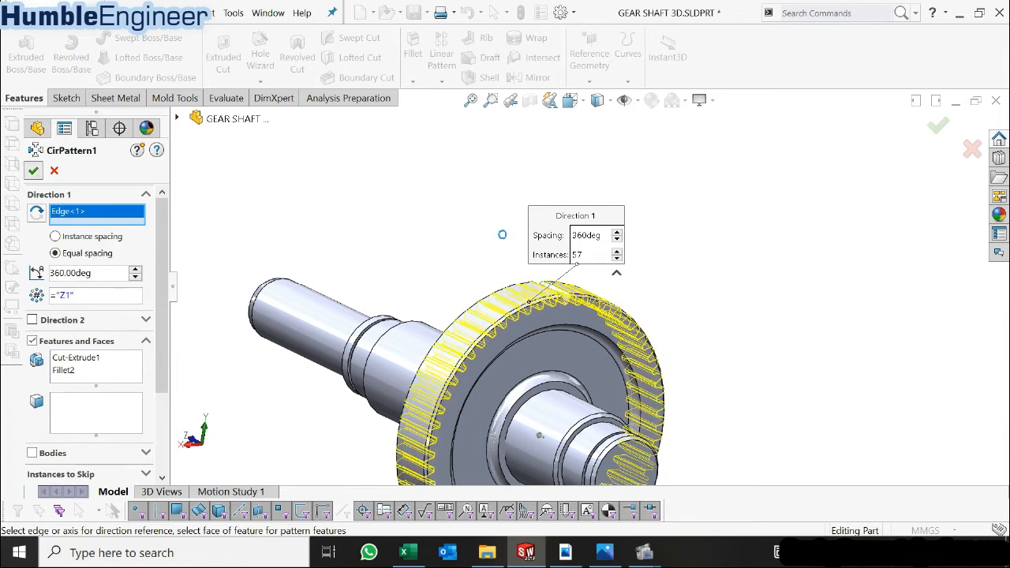
# - Inspect the patterned gear teeth and the whole shaft from several angles
pyautogui.moveTo(541, 287); pyautogui.dragTo(613, 206, button='middle')
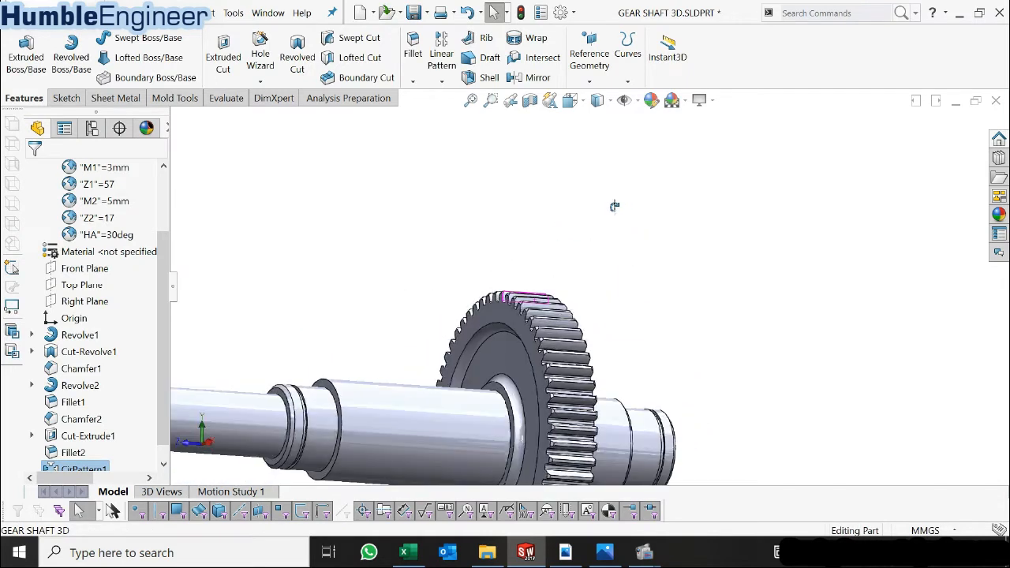
pyautogui.scroll(3, 606, 220)
pyautogui.moveTo(568, 356); pyautogui.dragTo(576, 334, button='middle')
pyautogui.scroll(-2, 620, 362)
pyautogui.scroll(1, 610, 376)
pyautogui.scroll(-2, 577, 333)
pyautogui.click(399, 272)
pyautogui.moveTo(511, 277); pyautogui.dragTo(507, 326, button='middle')
pyautogui.scroll(3, 507, 327)
pyautogui.scroll(-2, 537, 333)
pyautogui.moveTo(538, 366)
pyautogui.mouseDown(button='middle')
pyautogui.moveTo(568, 395)
pyautogui.moveTo(533, 349)
pyautogui.mouseUp(button='middle')
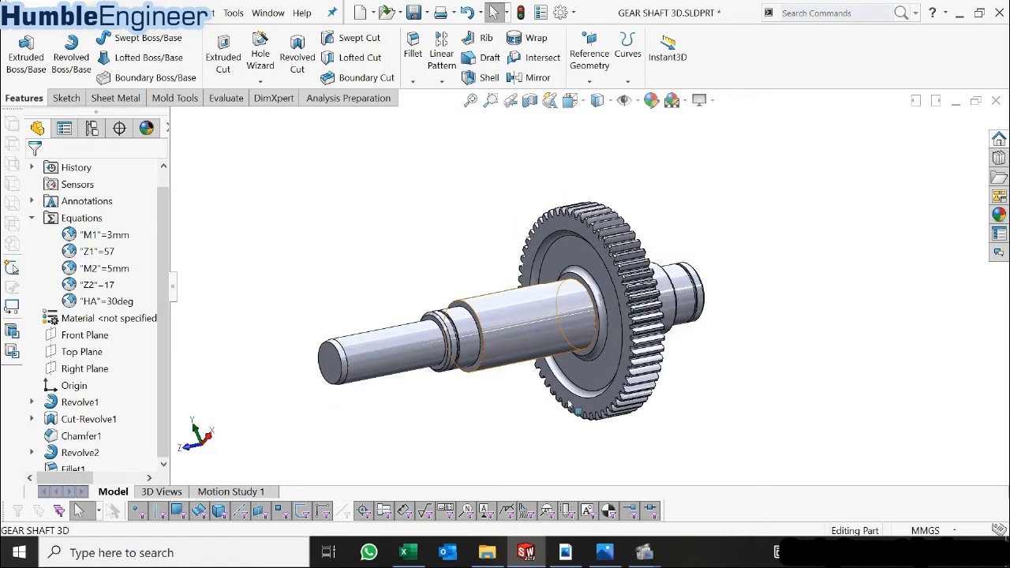
# - Check the helical gear's position and dimensions in the Gear.PDF drawing and return to the SOLIDWORKS model
pyautogui.click(579, 554)
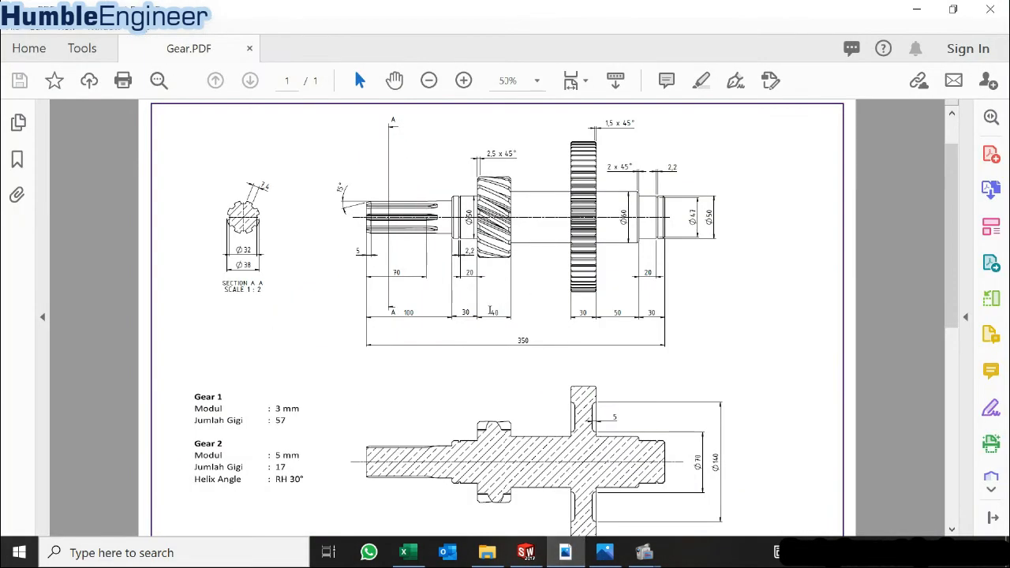
pyautogui.scroll(-2, 501, 217)
pyautogui.scroll(3, 502, 218)
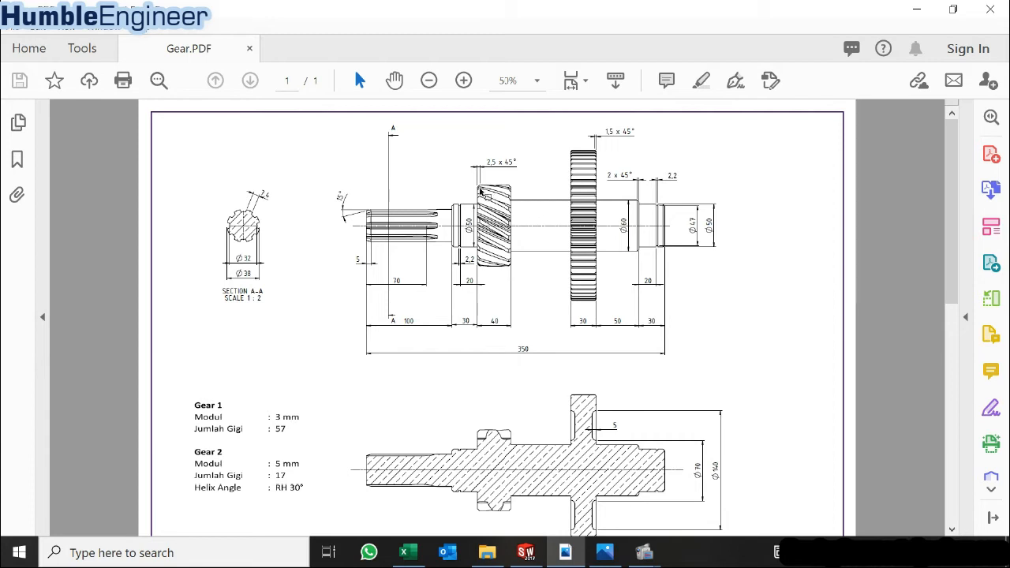
pyautogui.click(916, 10)
# - Create a reference plane offset 20 mm from the shoulder face of Revolve1, flipped into the thick shaft section
pyautogui.scroll(-5, 521, 276)
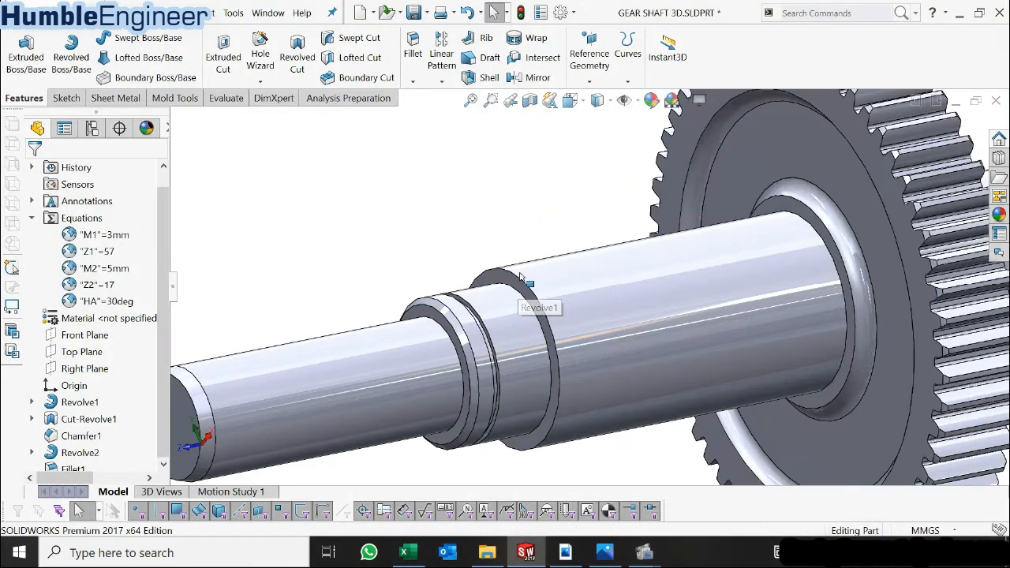
pyautogui.click(521, 276)
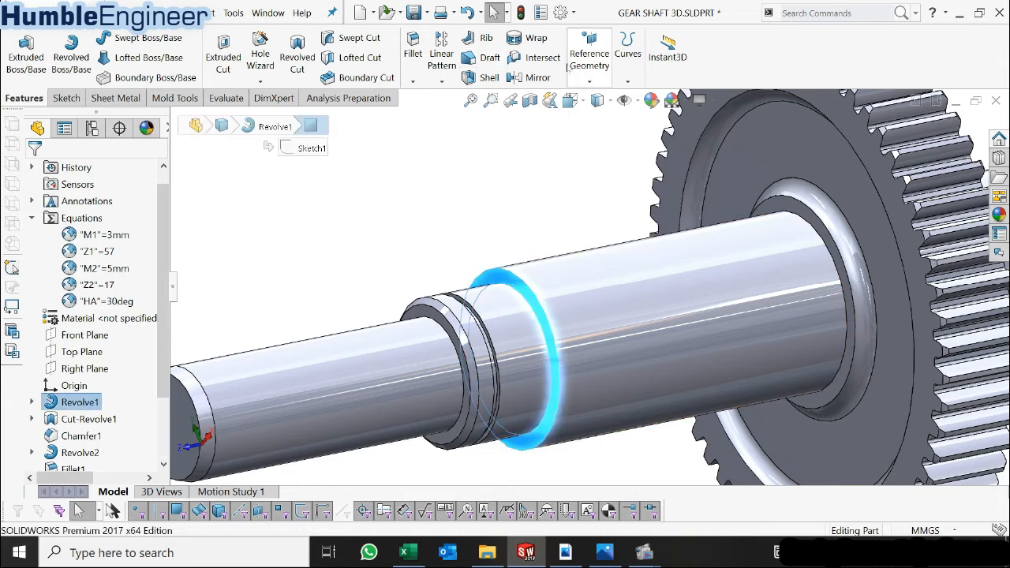
pyautogui.click(587, 77)
pyautogui.click(601, 98)
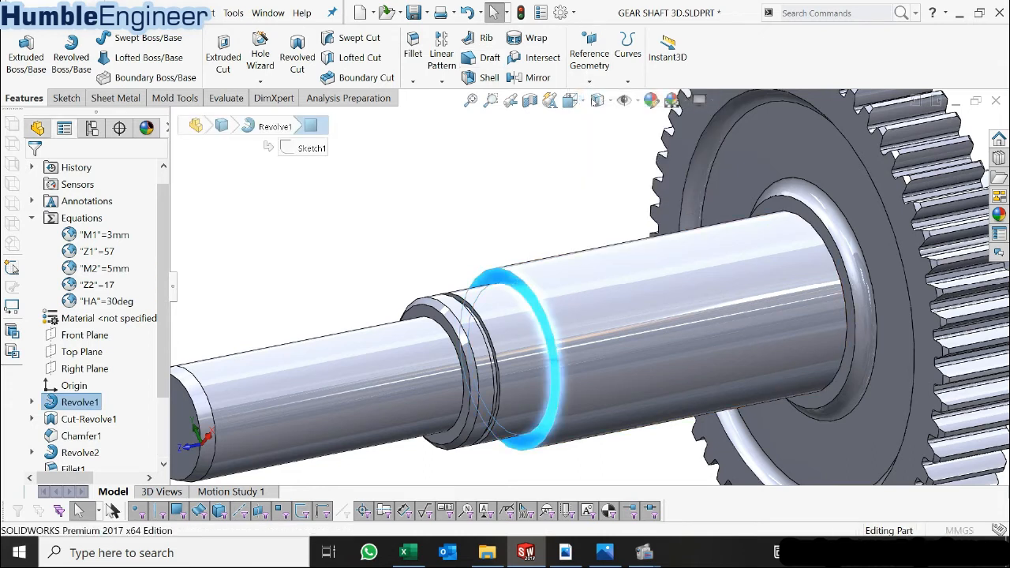
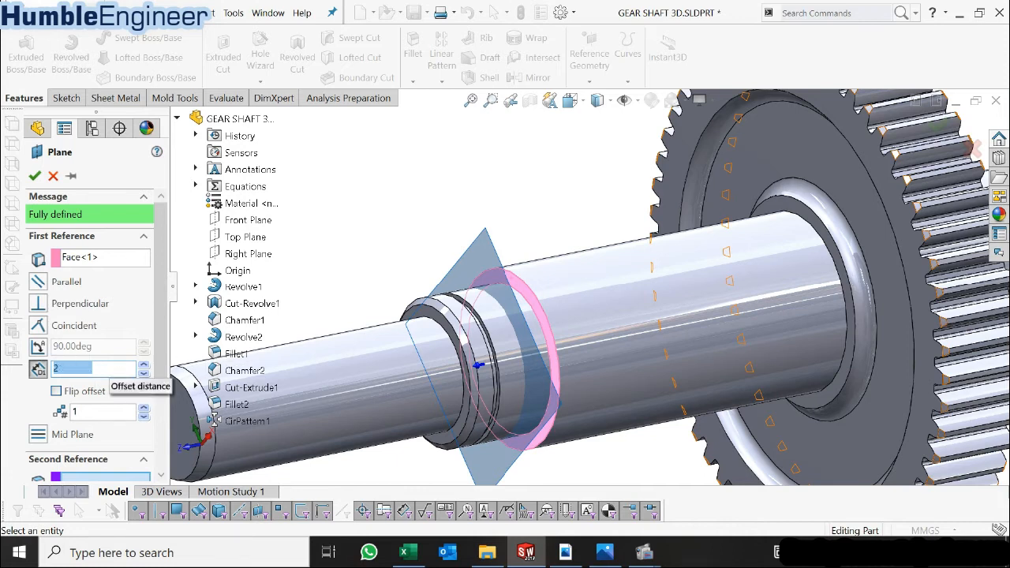
pyautogui.click(66, 394)
pyautogui.click(34, 177)
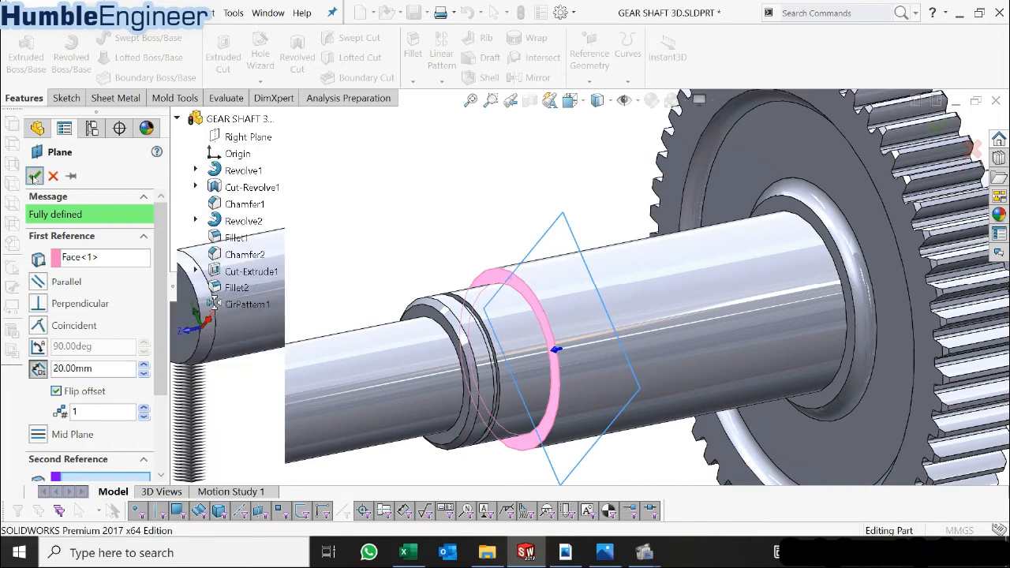
pyautogui.press('f')
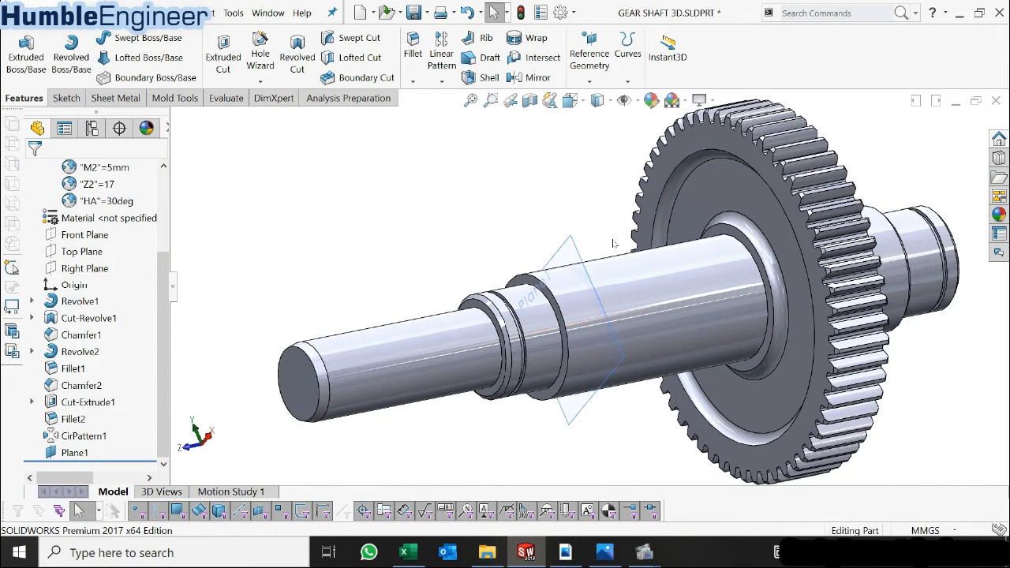
# - Start a new sketch on the offset plane Plane1 and orient it normal to the screen
pyautogui.scroll(-5, 616, 244)
pyautogui.rightClick(559, 265)
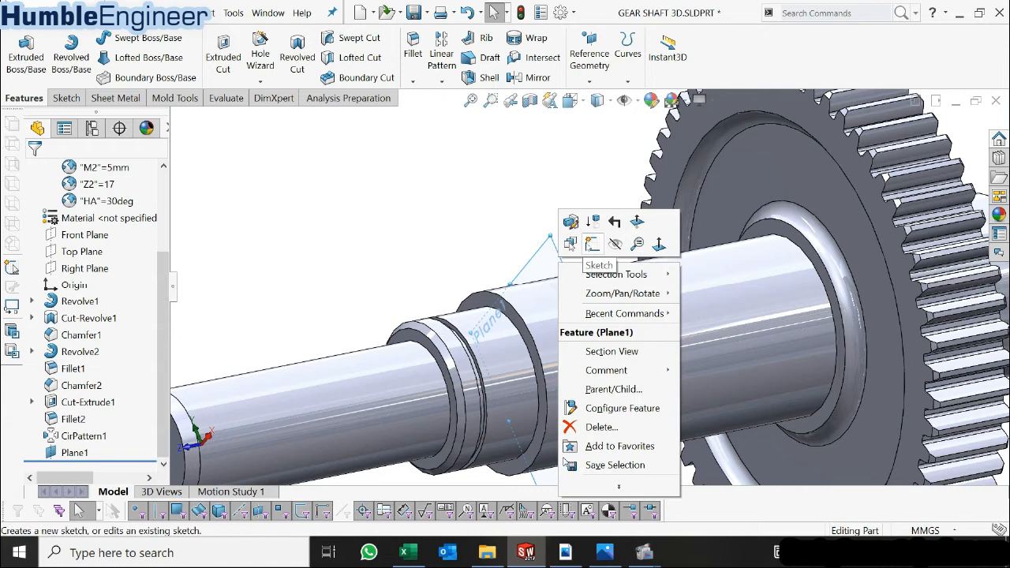
pyautogui.click(590, 246)
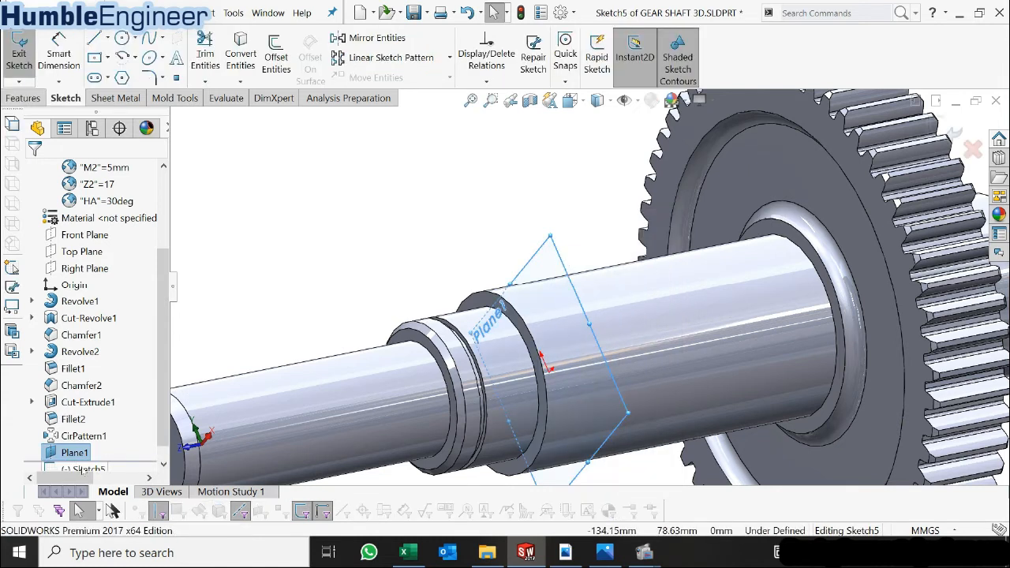
pyautogui.rightClick(82, 471)
pyautogui.click(118, 316)
pyautogui.scroll(-1, 667, 217)
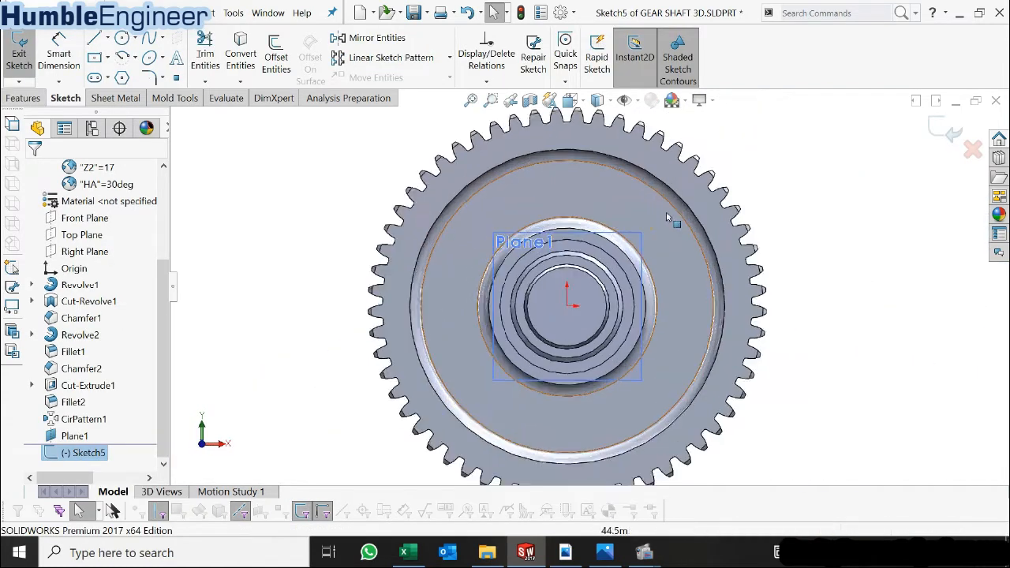
pyautogui.scroll(-1, 667, 217)
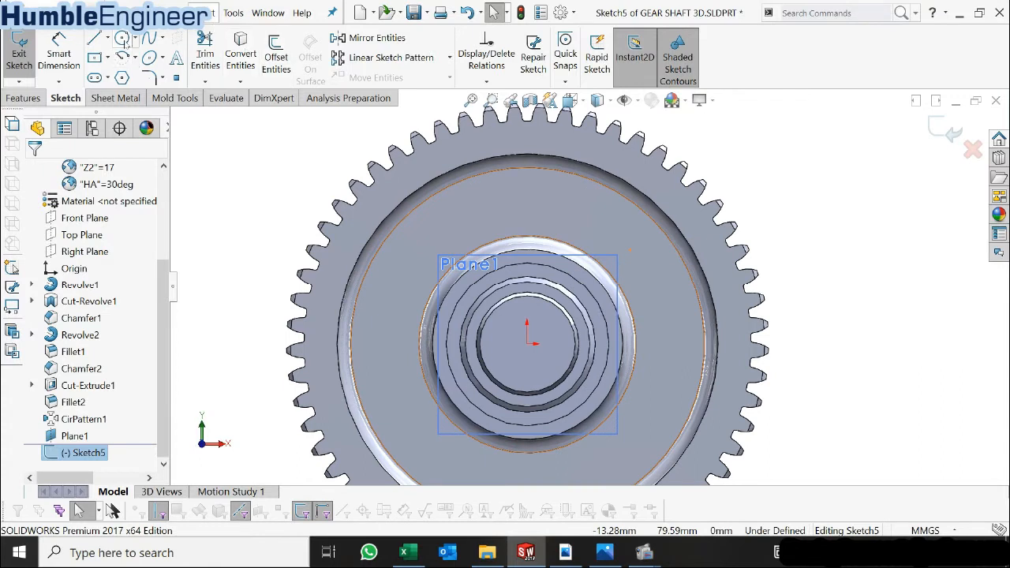
# - Sketch a circle centred on the origin, larger than the shaft and its hub fillet but inside the gear's recess
pyautogui.click(123, 39)
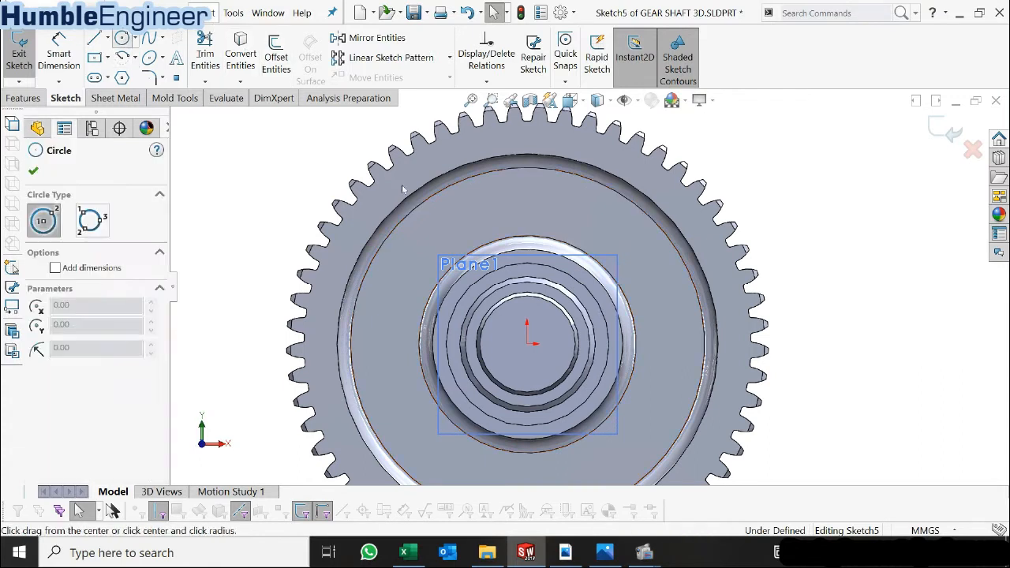
pyautogui.click(530, 342)
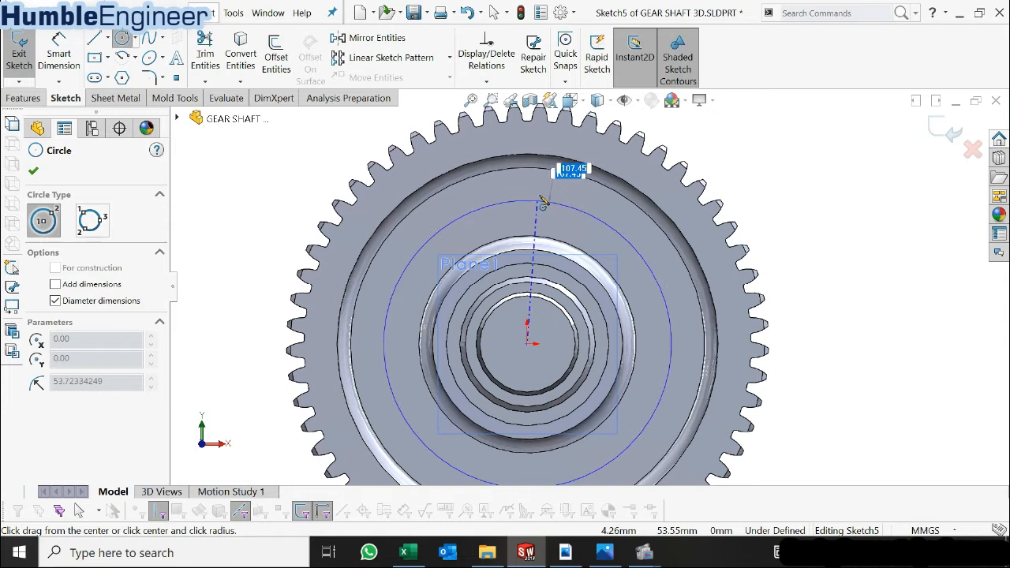
pyautogui.click(547, 202)
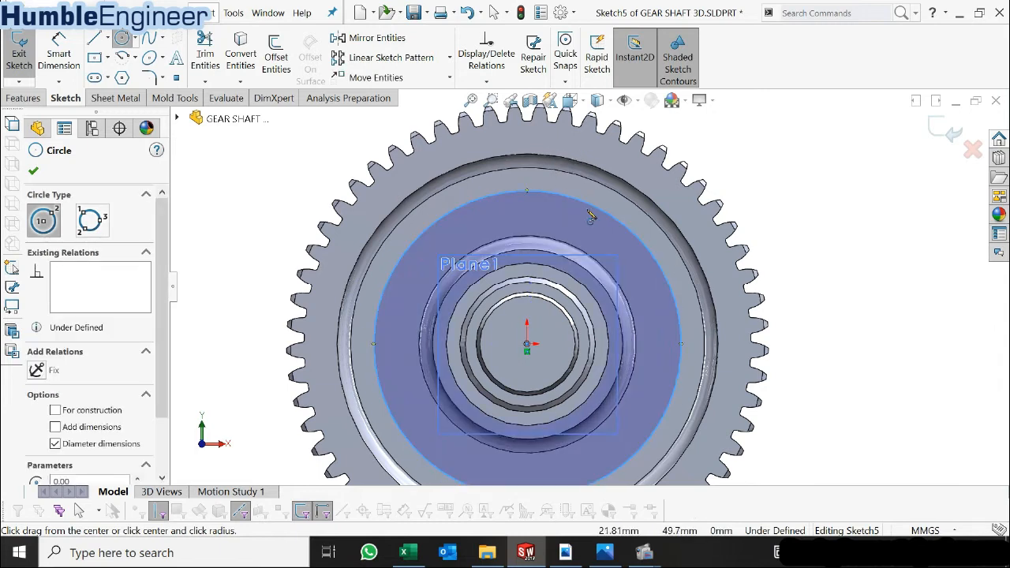
pyautogui.press('Escape')
pyautogui.scroll(2, 683, 302)
pyautogui.scroll(-3, 683, 302)
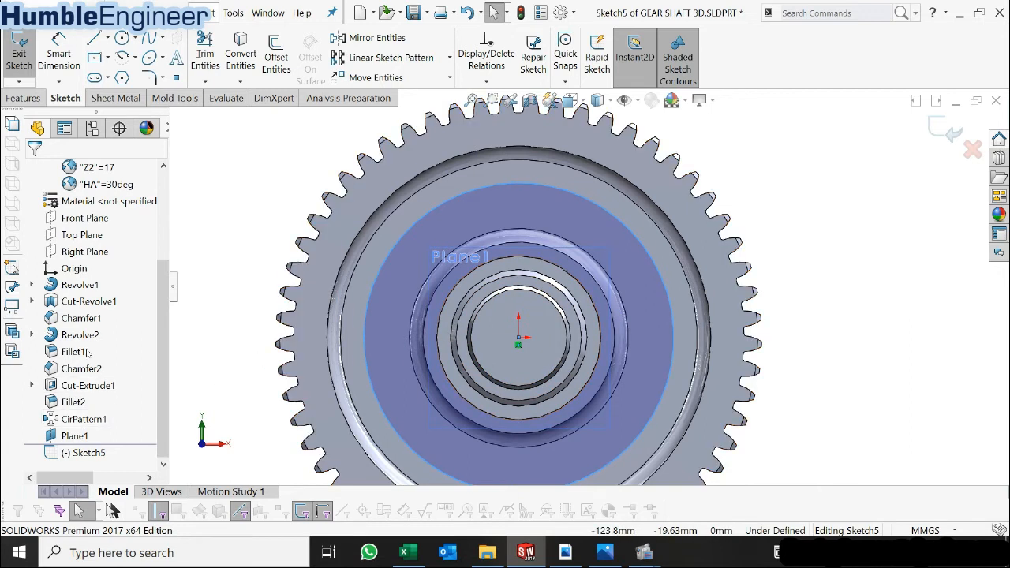
# - Hide the solid body of Revolve1 and sketch two more circles on the origin, one inside and one outside the first
pyautogui.rightClick(78, 285)
pyautogui.click(88, 268)
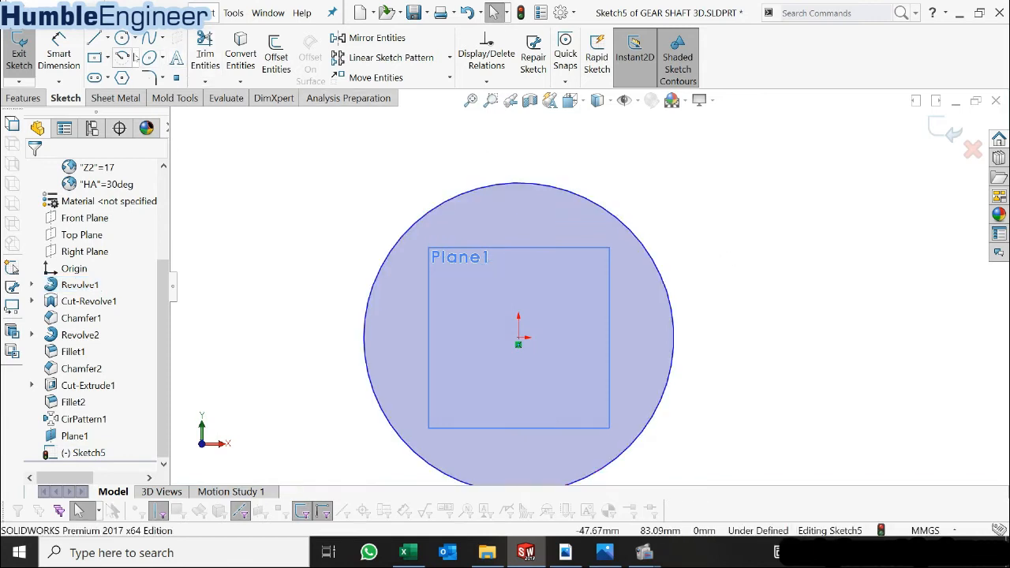
pyautogui.click(125, 38)
pyautogui.click(518, 344)
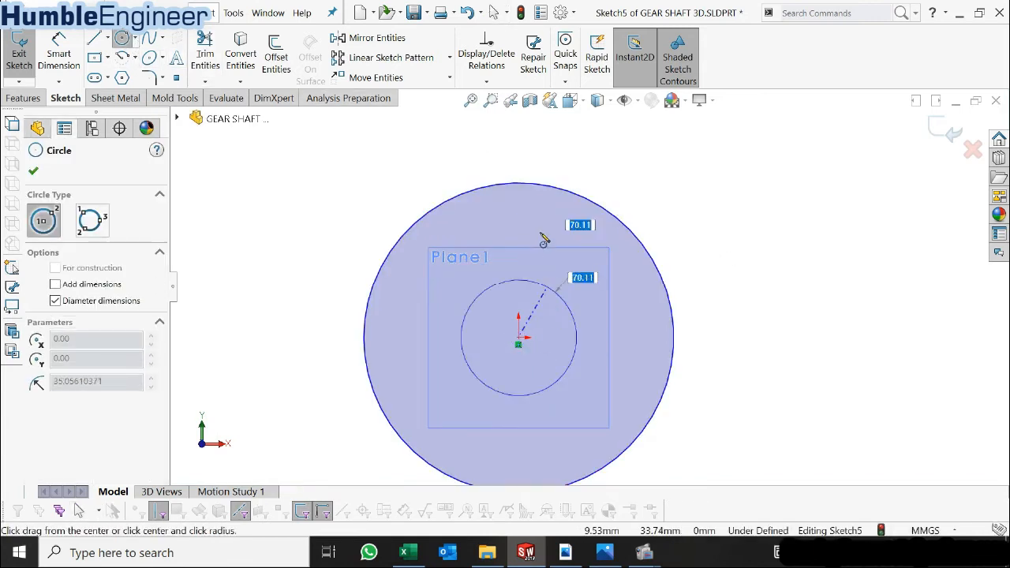
pyautogui.click(520, 209)
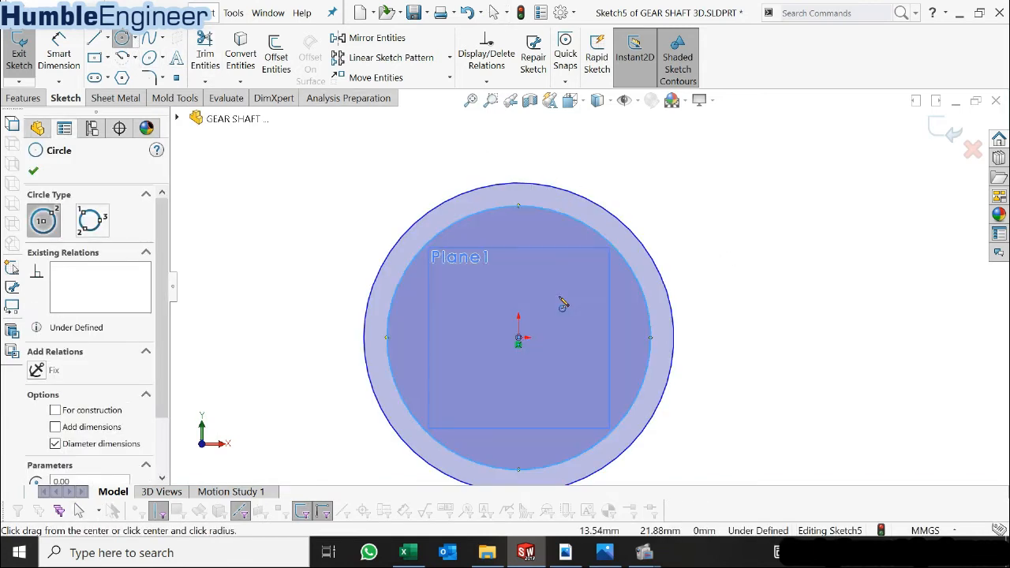
pyautogui.click(518, 338)
pyautogui.click(527, 152)
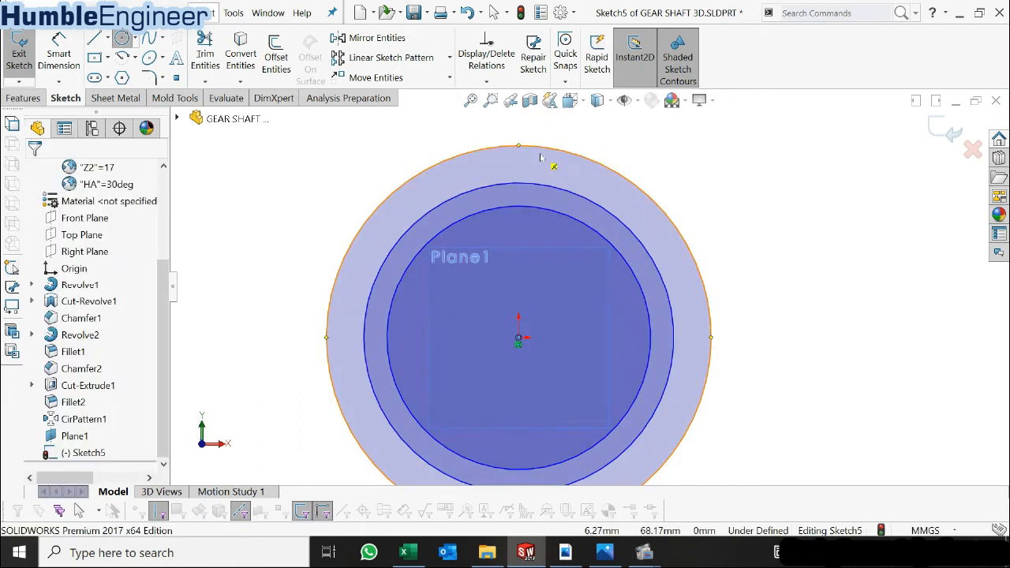
pyautogui.press('Escape')
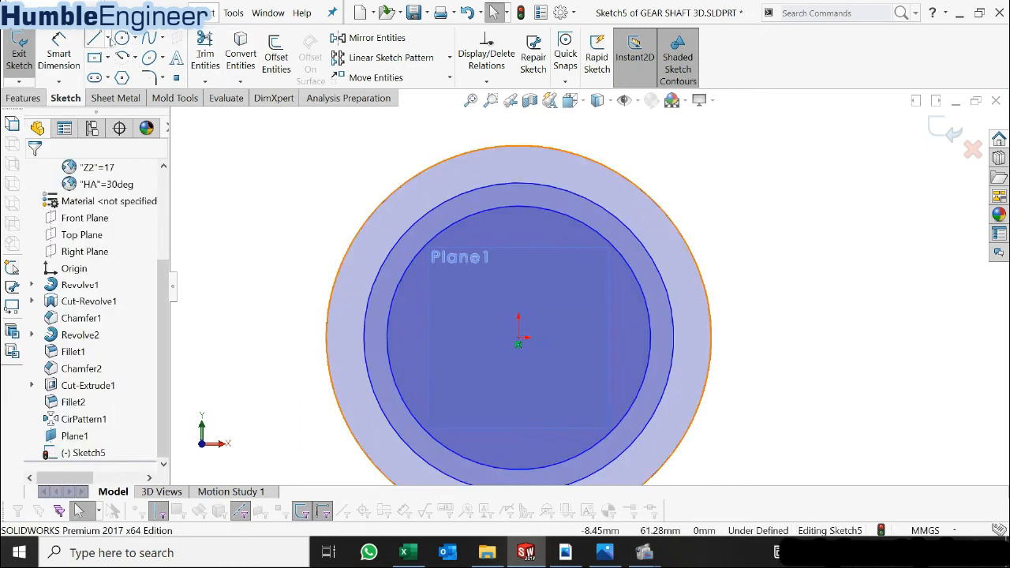
# - Sketch a vertical construction line about 56.49 mm long from the origin up to the middle circle
pyautogui.click(107, 39)
pyautogui.click(126, 57)
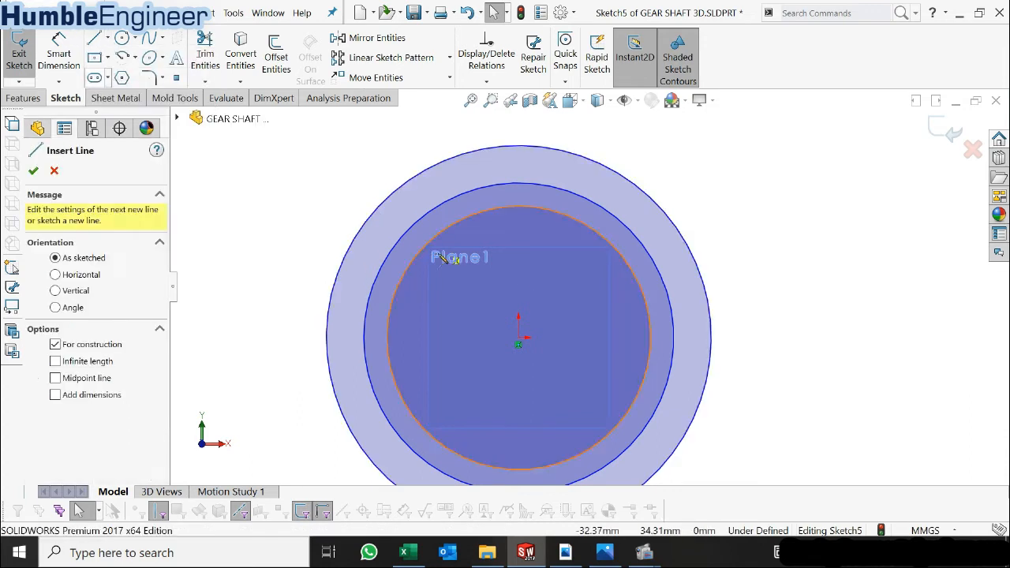
pyautogui.click(518, 340)
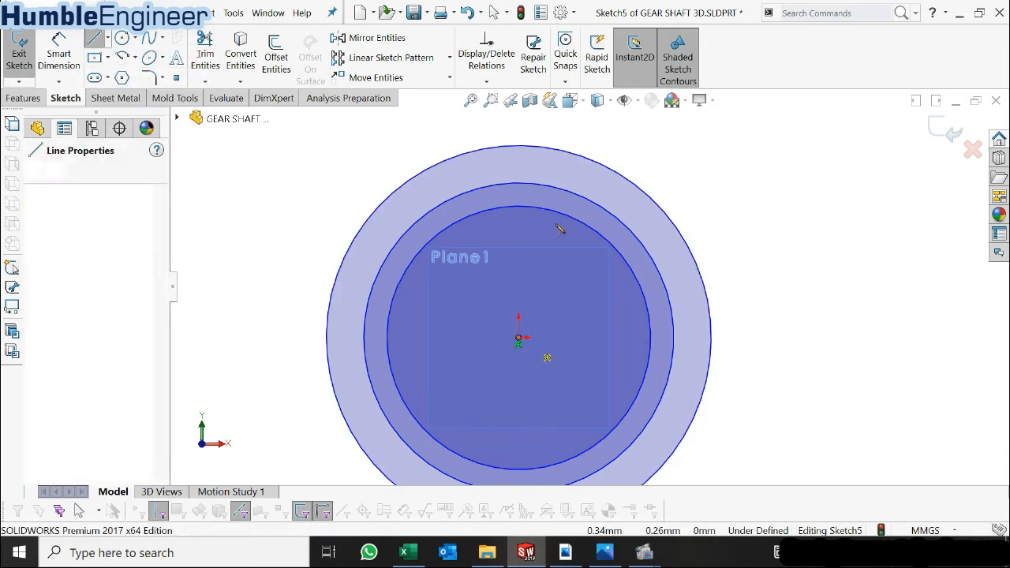
pyautogui.click(519, 187)
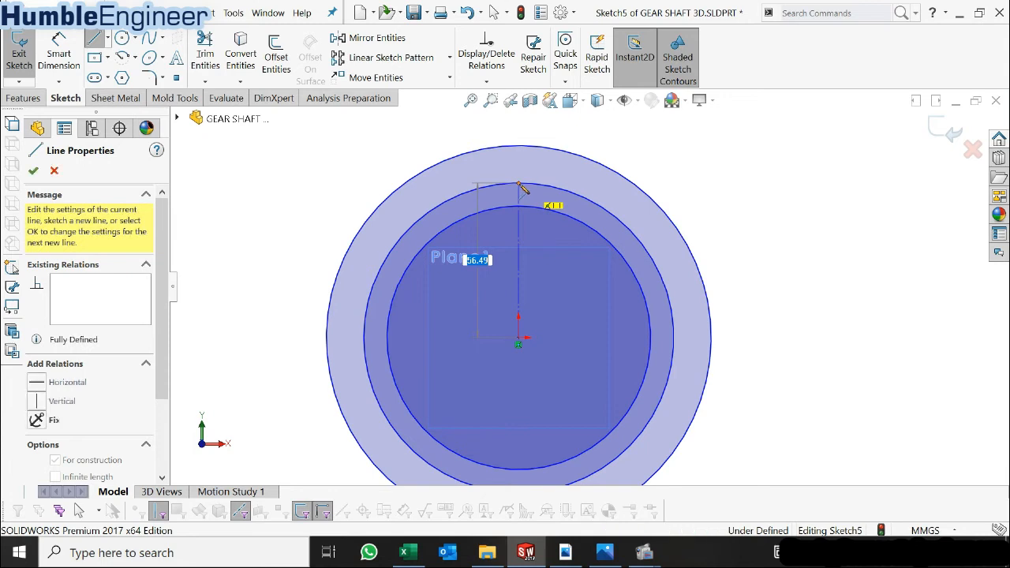
pyautogui.press('Escape')
pyautogui.press('z')
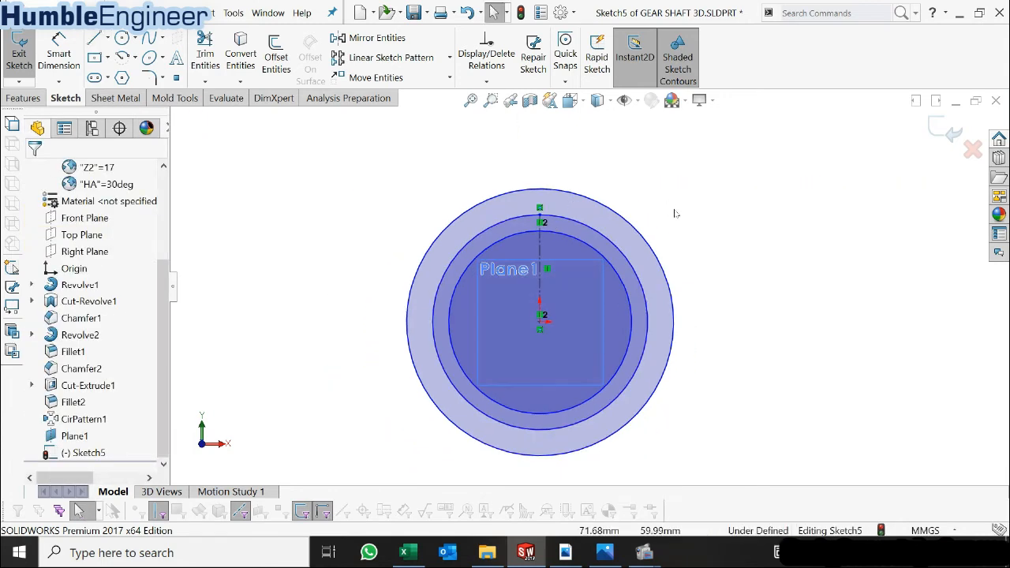
pyautogui.scroll(-2, 671, 213)
pyautogui.scroll(-1, 541, 236)
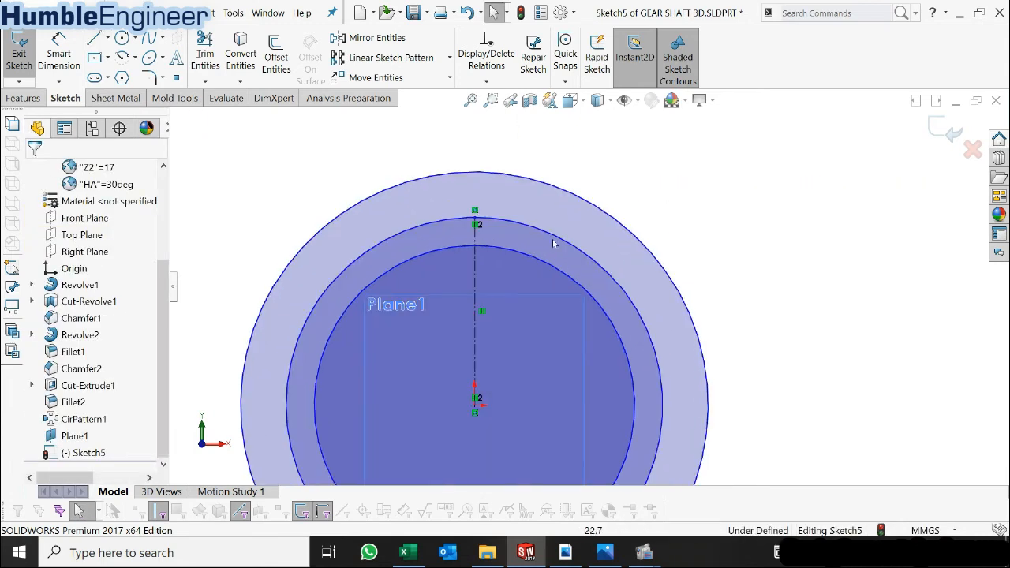
pyautogui.scroll(-1, 548, 236)
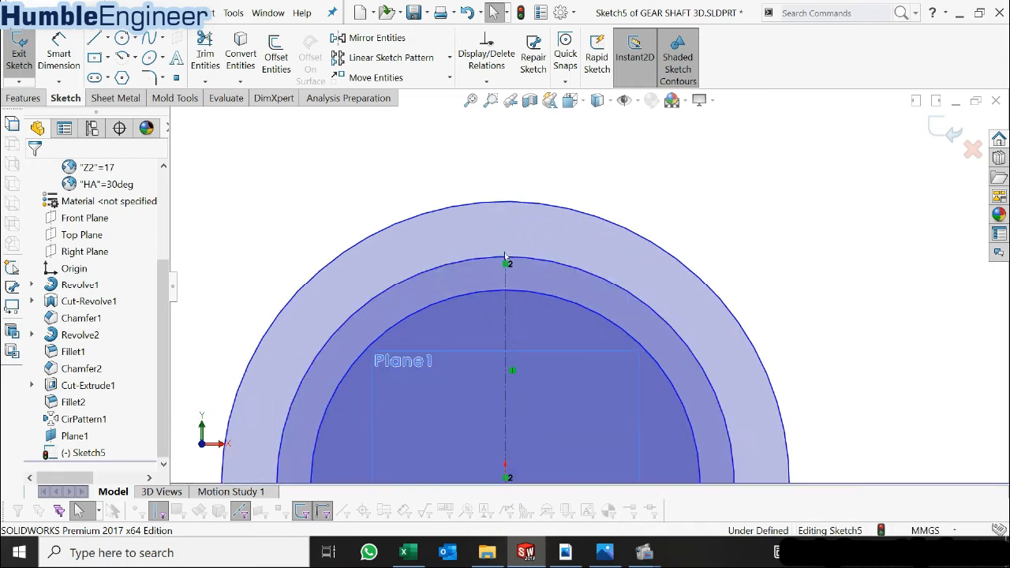
pyautogui.scroll(2, 552, 257)
pyautogui.scroll(-2, 592, 280)
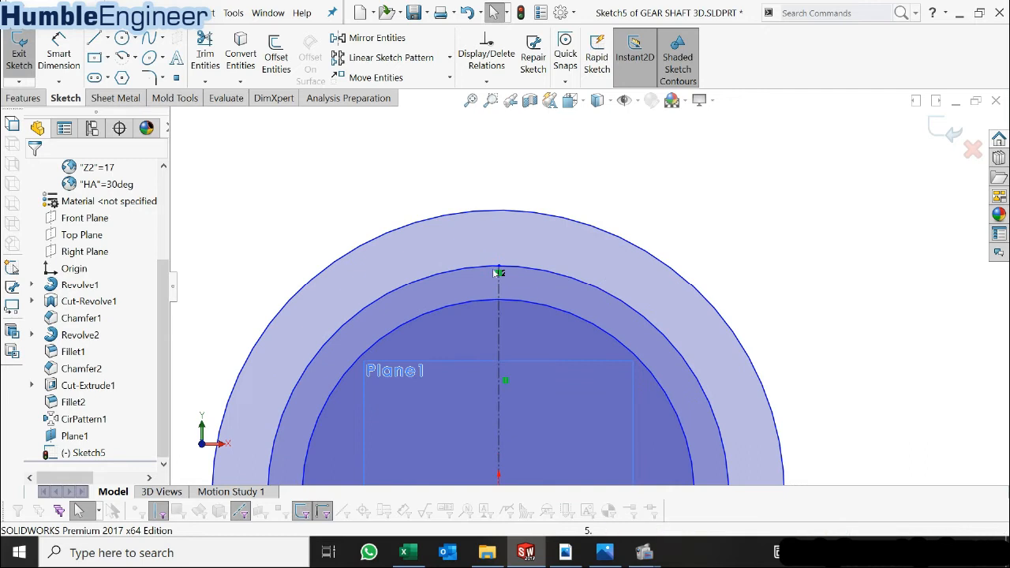
pyautogui.scroll(2, 595, 300)
pyautogui.scroll(-2, 597, 297)
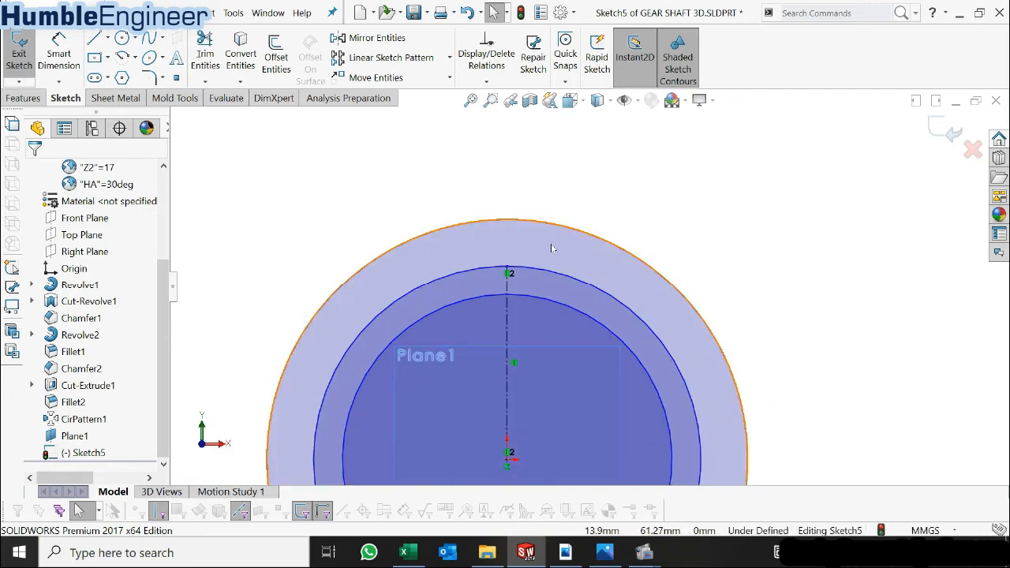
pyautogui.click(58, 51)
pyautogui.scroll(3, 500, 192)
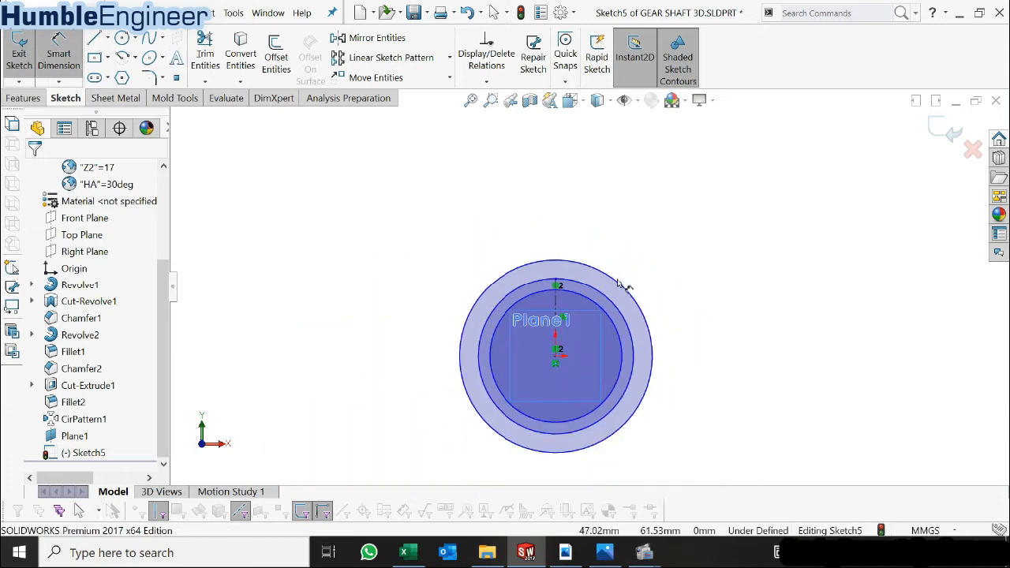
pyautogui.scroll(-2, 631, 347)
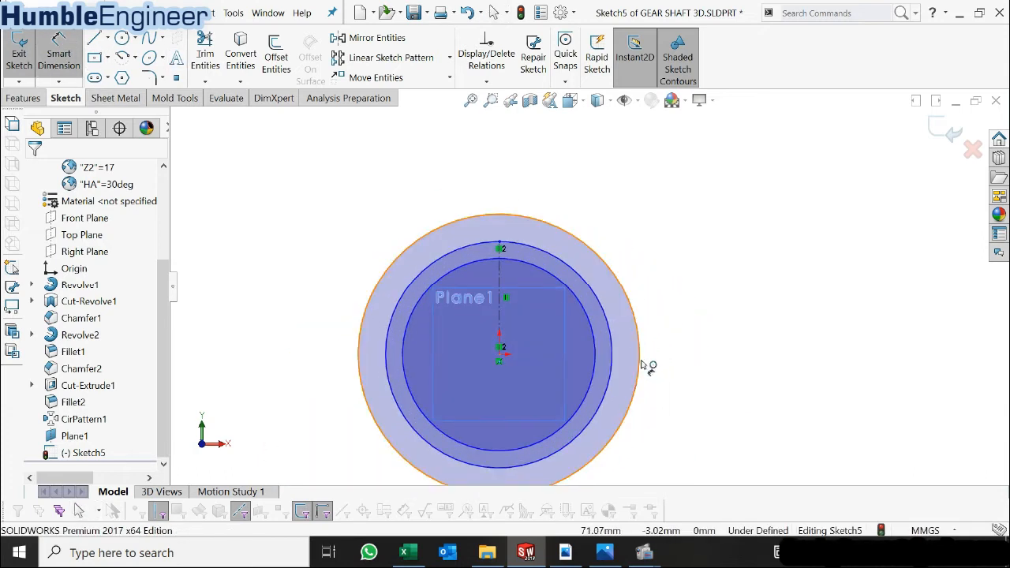
pyautogui.scroll(-2, 521, 246)
pyautogui.press('Escape')
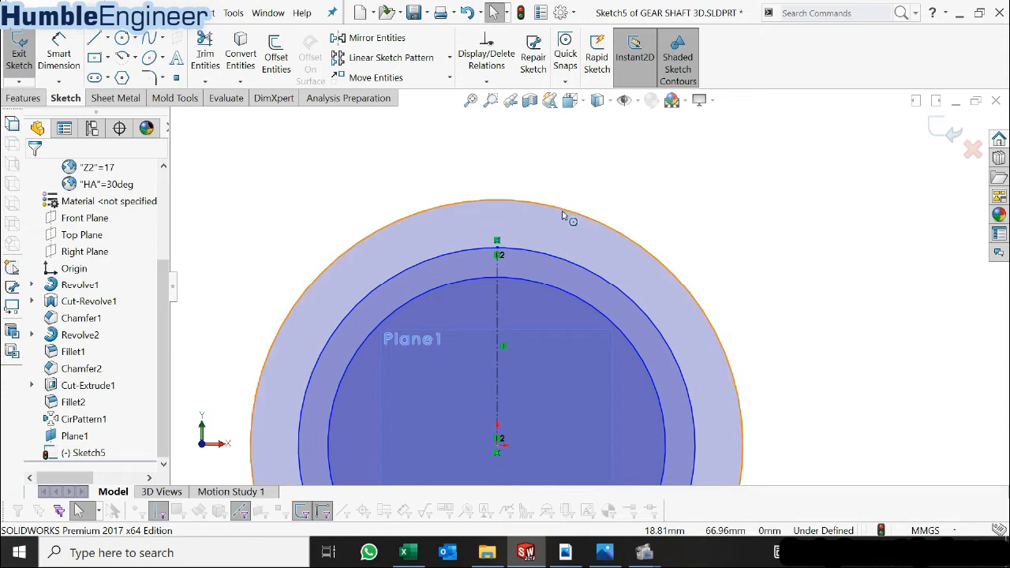
# - Shrink the outermost circle to a diameter of about 106.67 mm so it lies between the other two circles
pyautogui.click(525, 253)
pyautogui.click(559, 227)
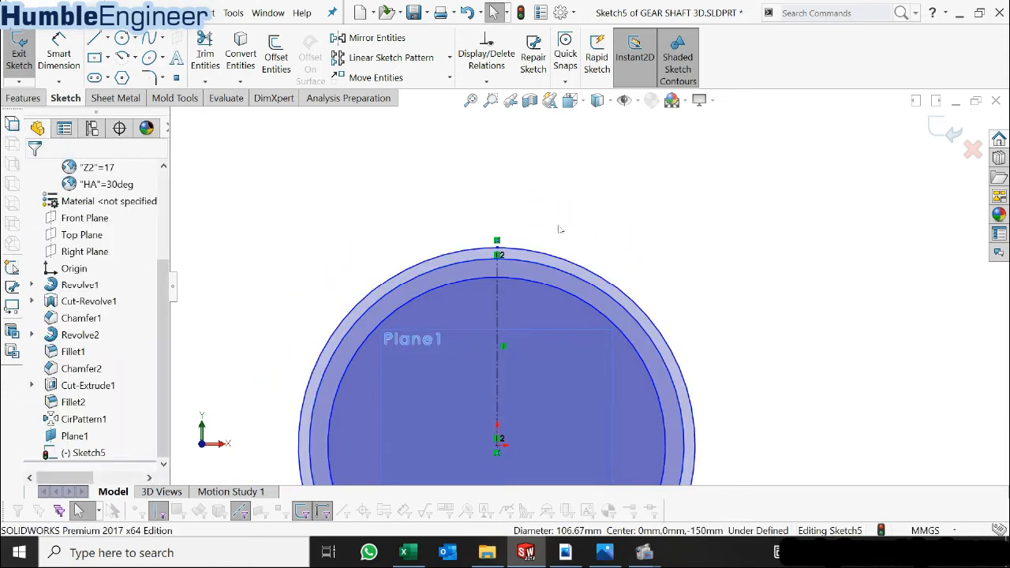
# - Dimension the diameter of the circle touching the construction line's upper end with the equation ("Z2" + 2) * "M2"
pyautogui.click(622, 288)
pyautogui.scroll(3, 631, 286)
pyautogui.scroll(-3, 659, 333)
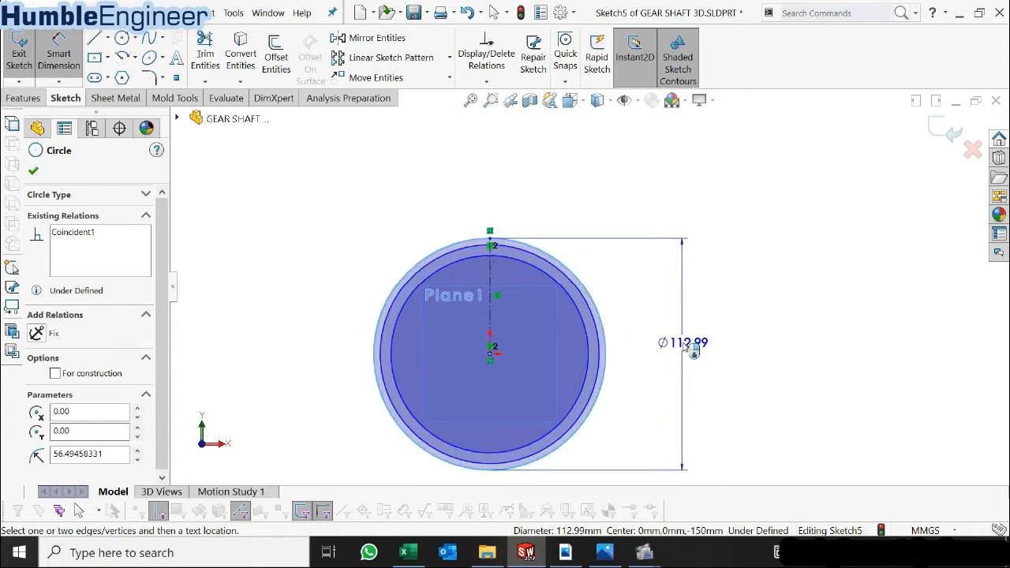
pyautogui.click(691, 349)
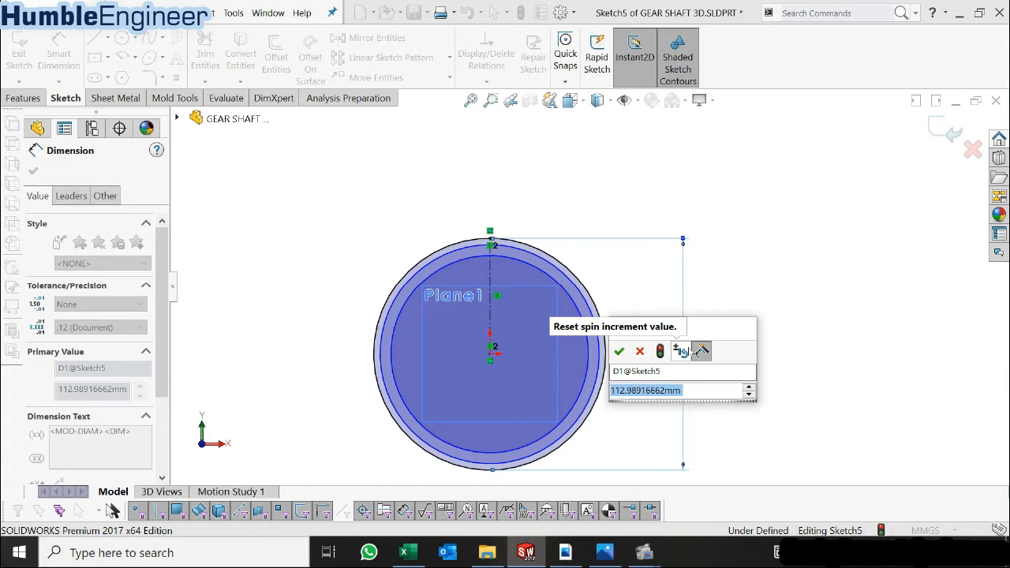
pyautogui.write('=')
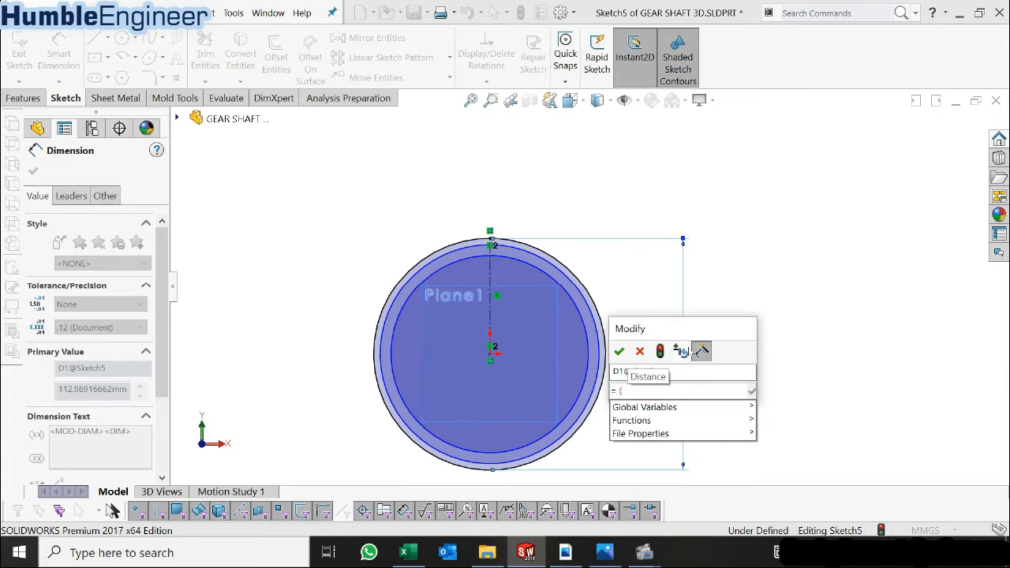
pyautogui.moveTo(753, 405)
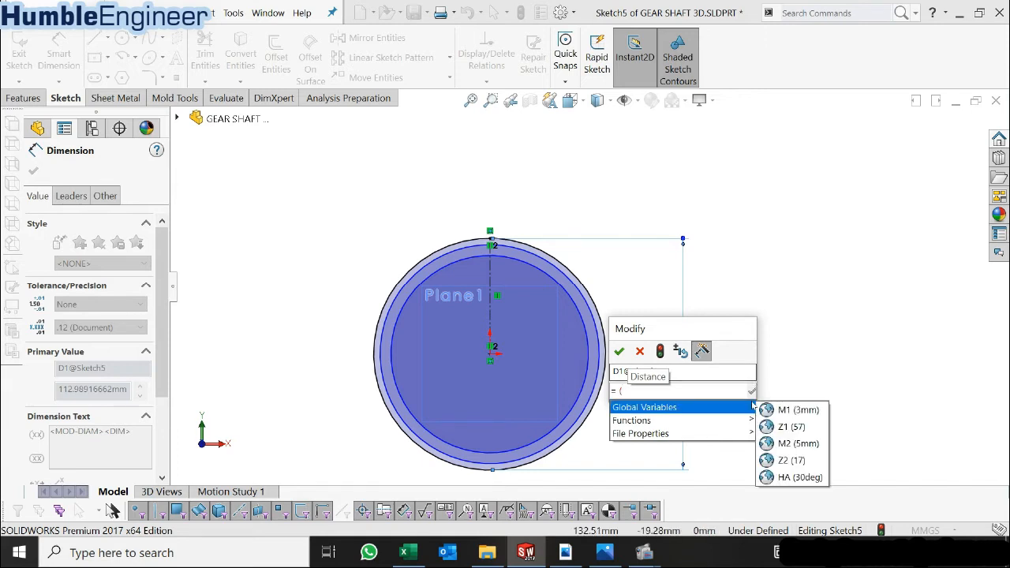
pyautogui.click(791, 461)
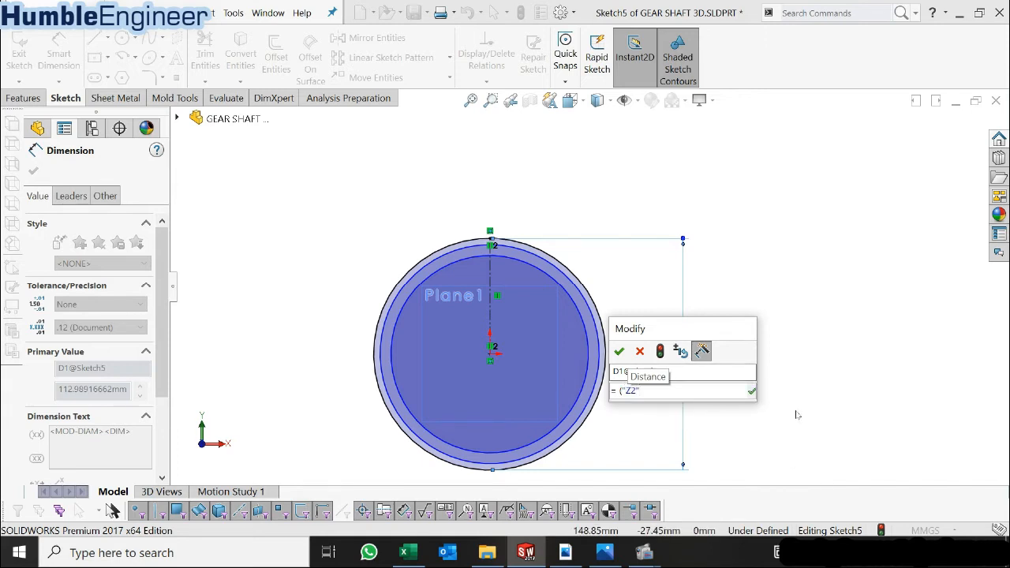
pyautogui.write('=')
pyautogui.press('BackSpace')
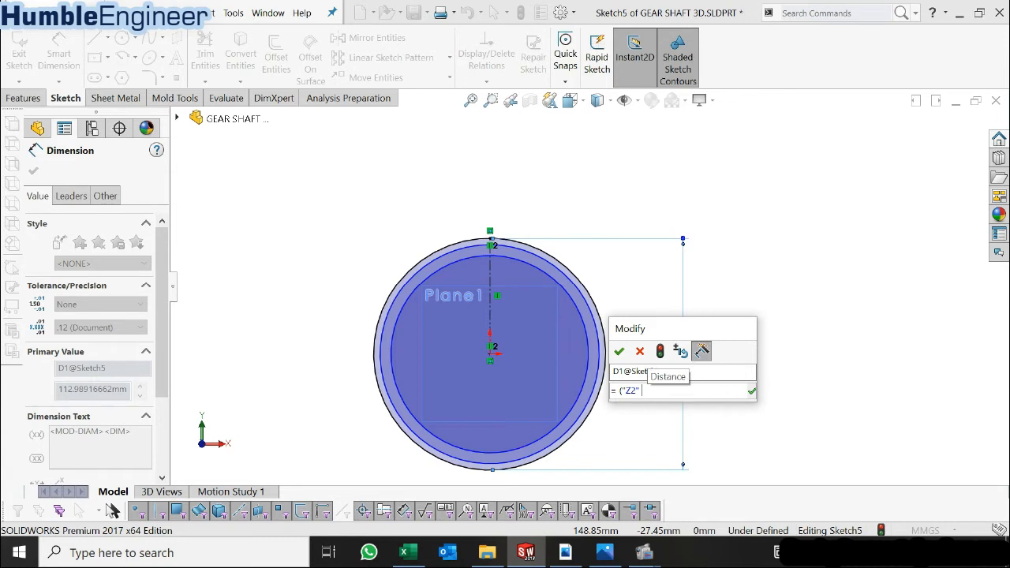
pyautogui.write('+ 2)')
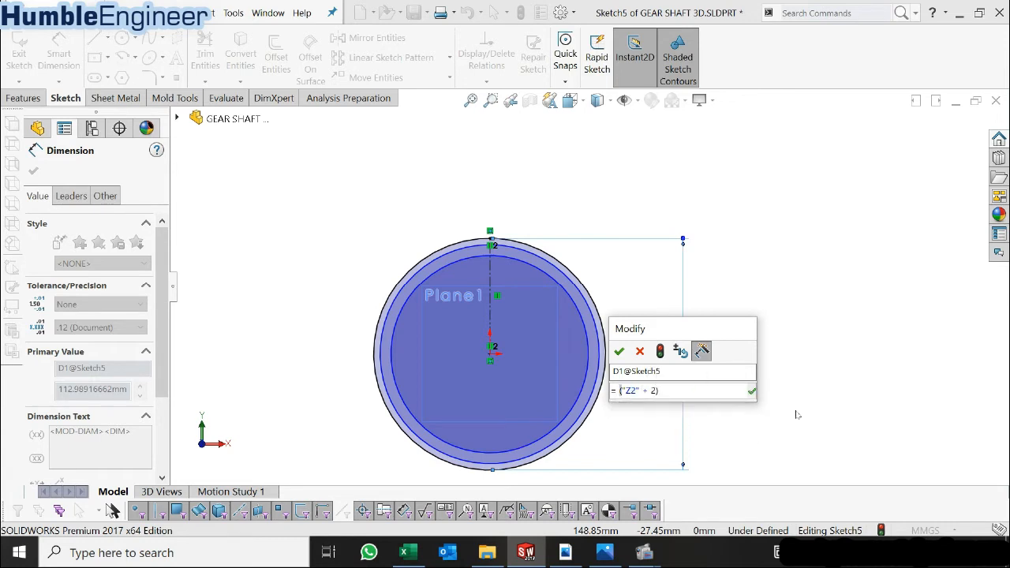
pyautogui.write(' *')
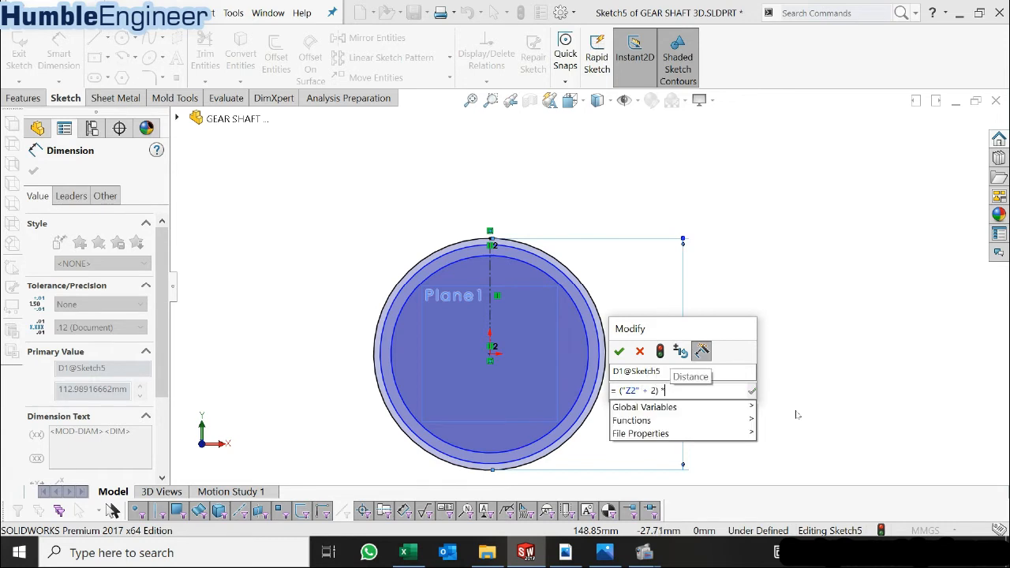
pyautogui.moveTo(745, 411)
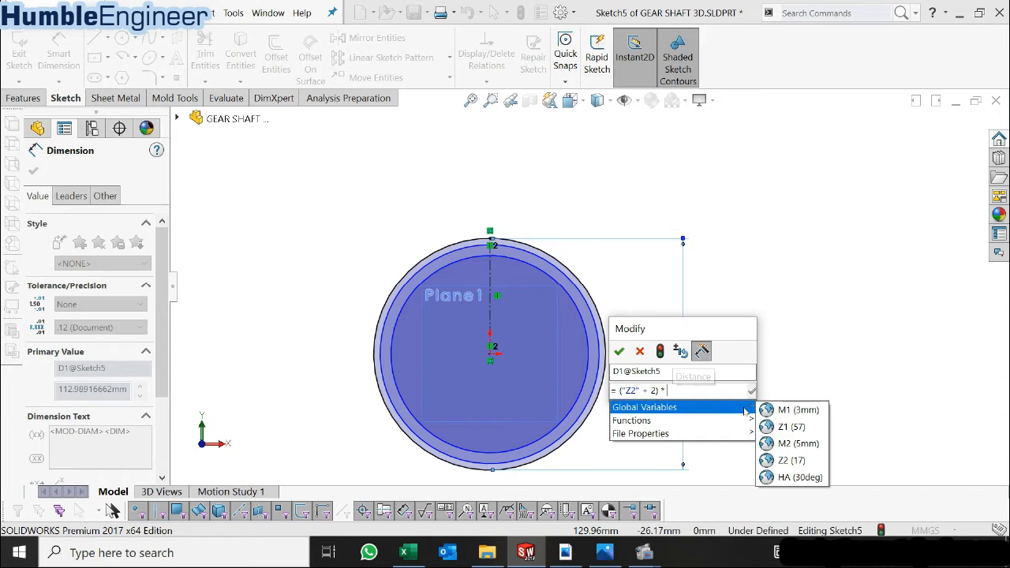
pyautogui.click(794, 444)
pyautogui.click(790, 338)
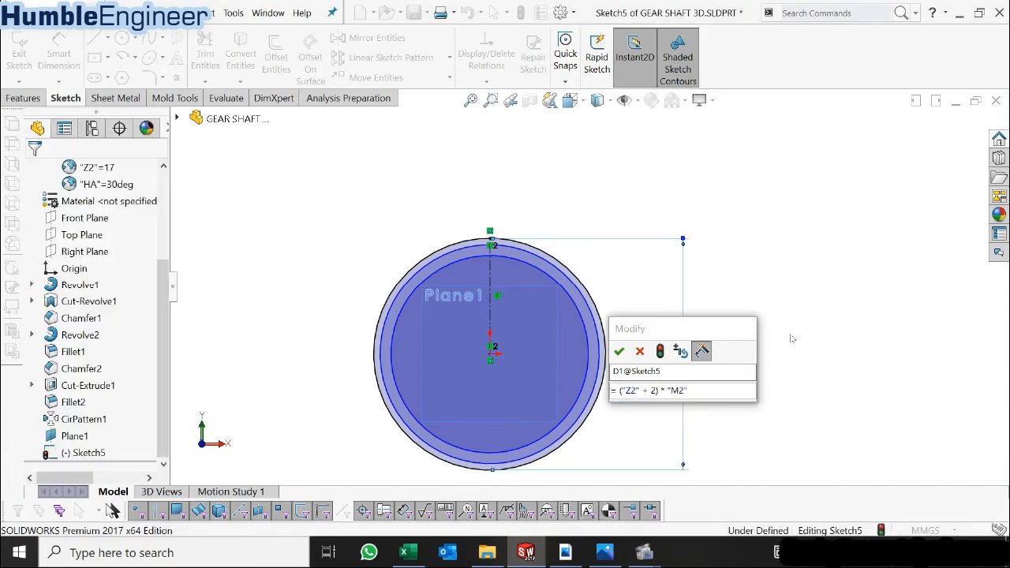
pyautogui.click(618, 351)
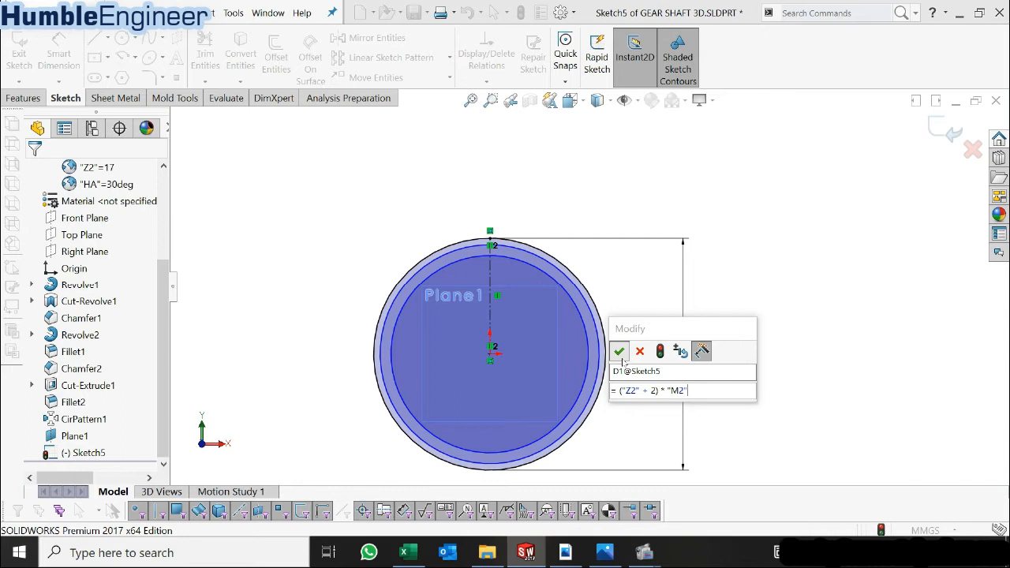
pyautogui.scroll(-1, 619, 350)
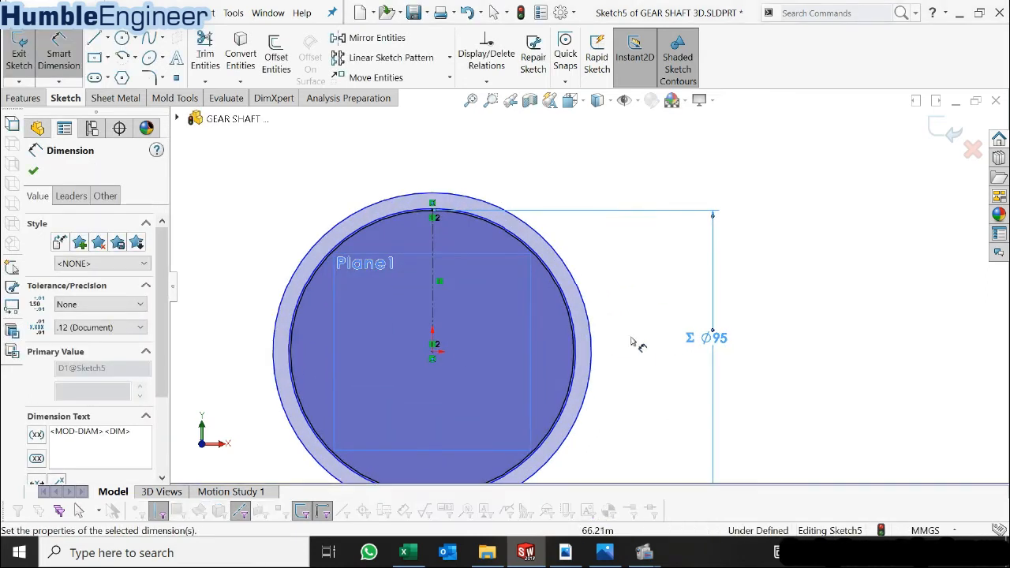
pyautogui.press('Escape')
pyautogui.press('Escape')
# - Dimension the diameter of the undimensioned outermost circle with the equation "M2" * "Z2"
pyautogui.scroll(-1, 478, 213)
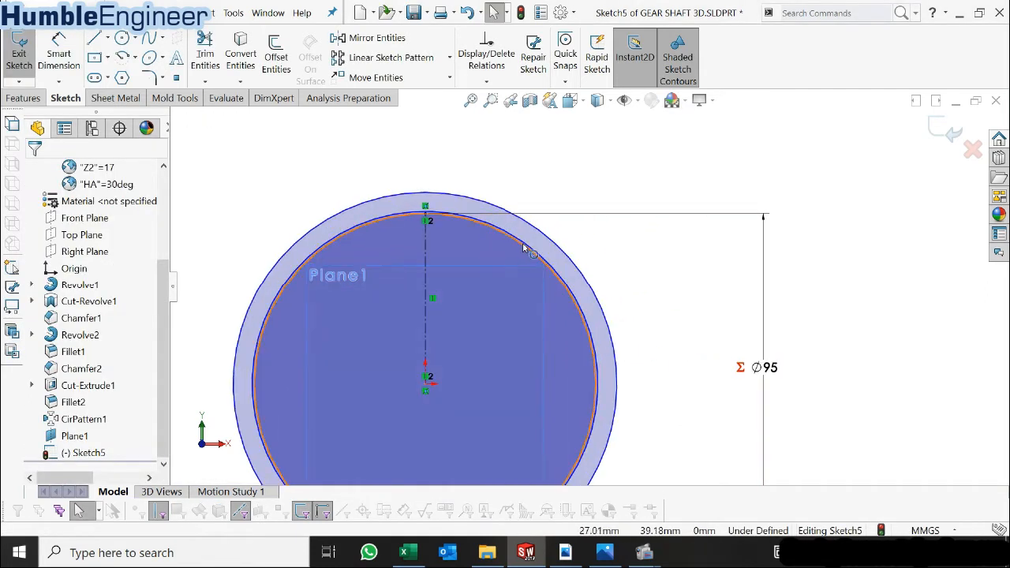
pyautogui.click(565, 255)
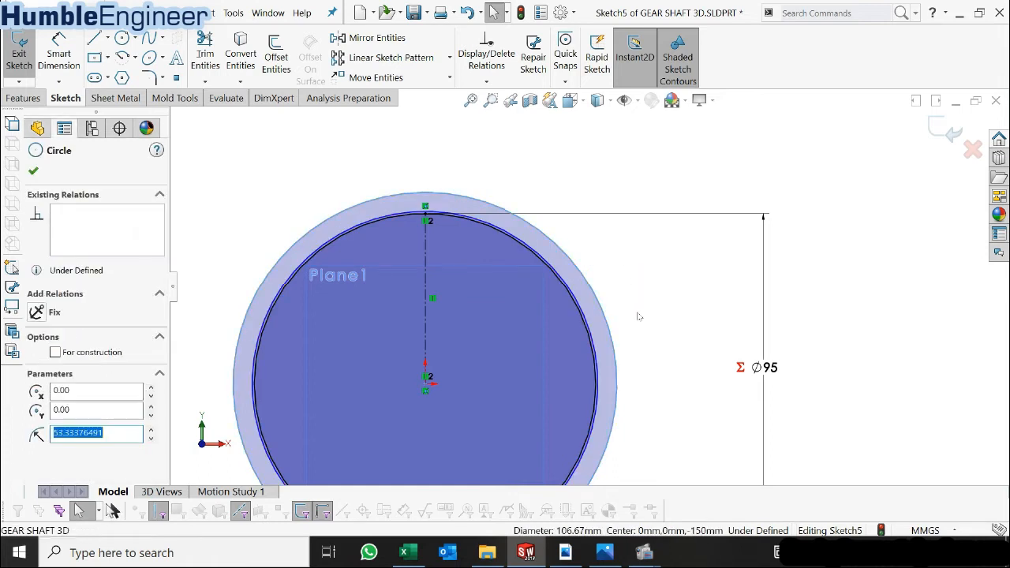
pyautogui.click(63, 60)
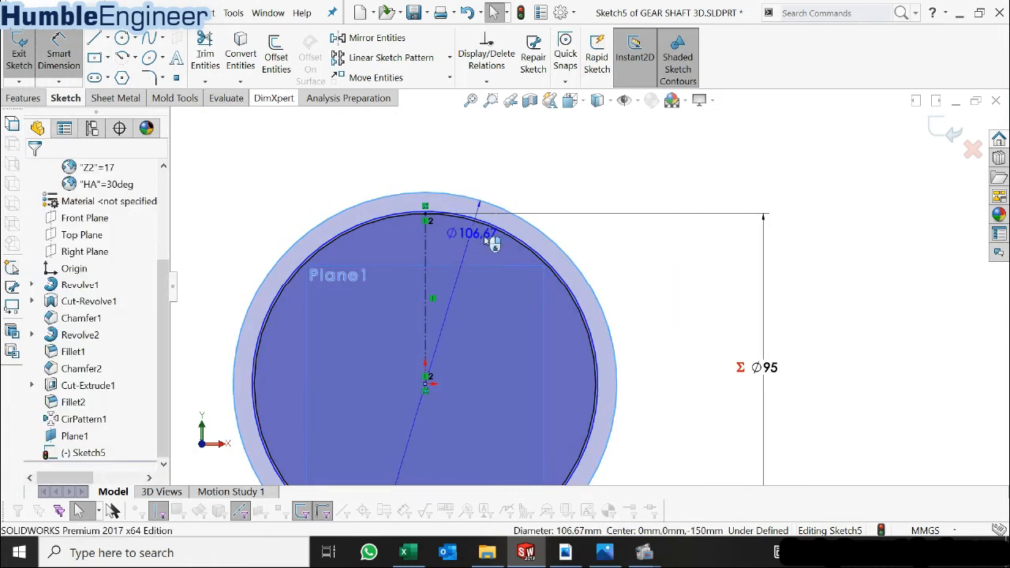
pyautogui.scroll(4, 582, 249)
pyautogui.click(733, 315)
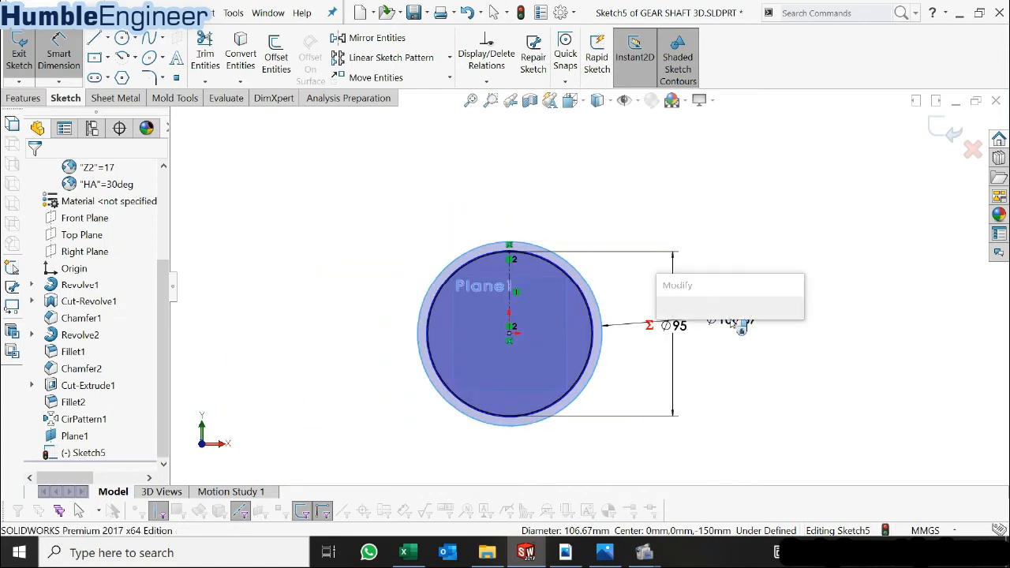
pyautogui.write('=')
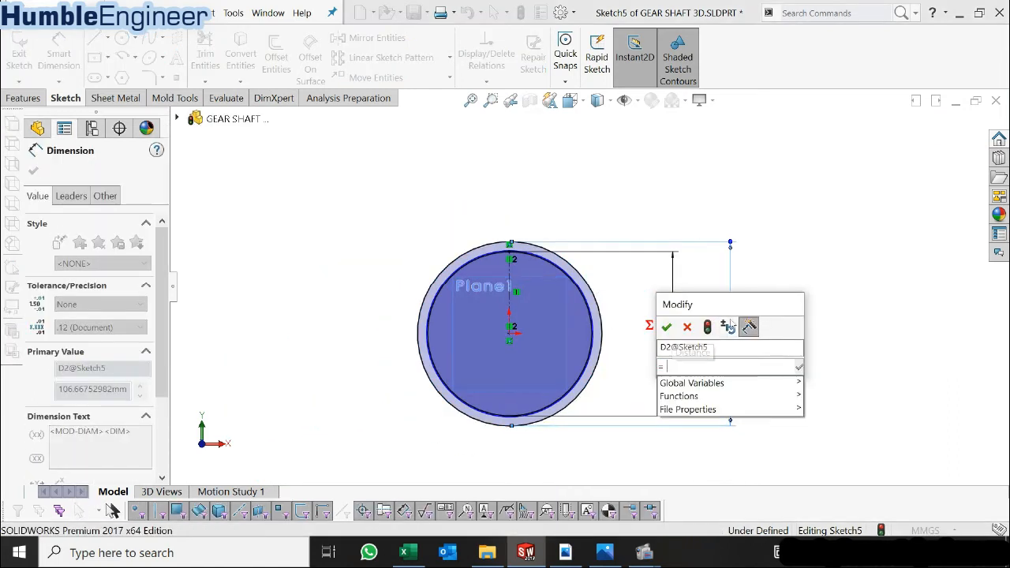
pyautogui.moveTo(734, 383)
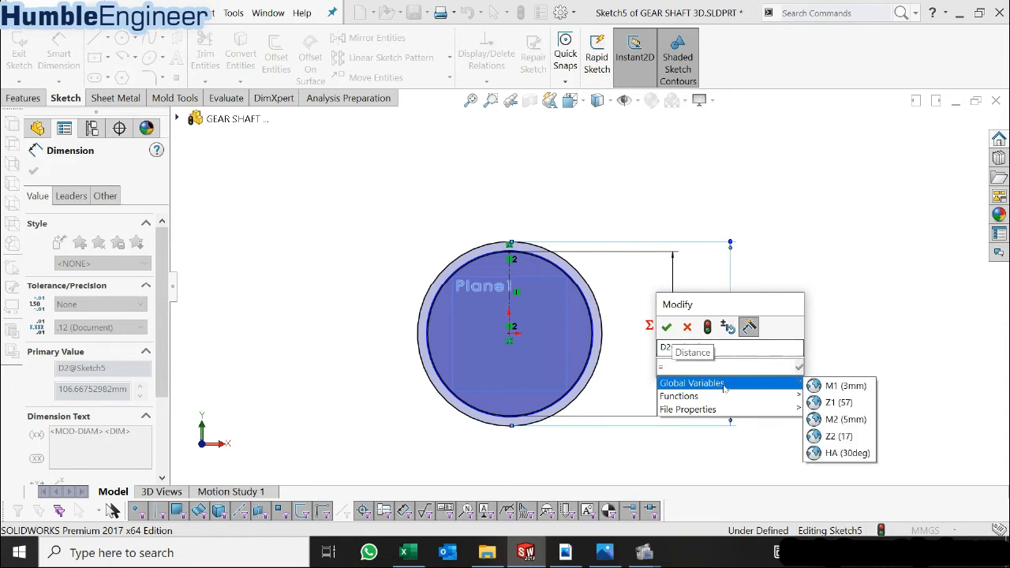
pyautogui.click(833, 420)
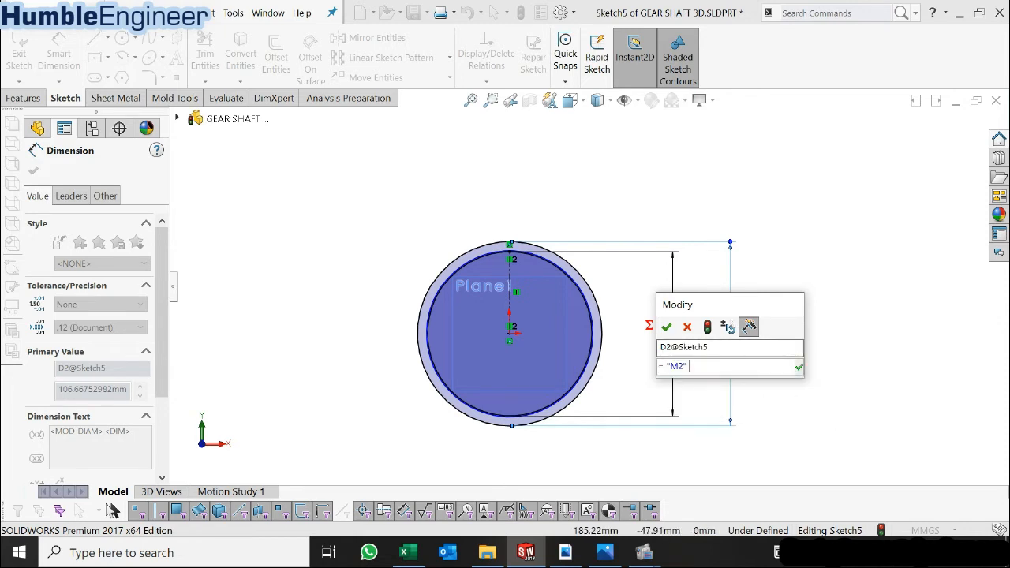
pyautogui.write('*')
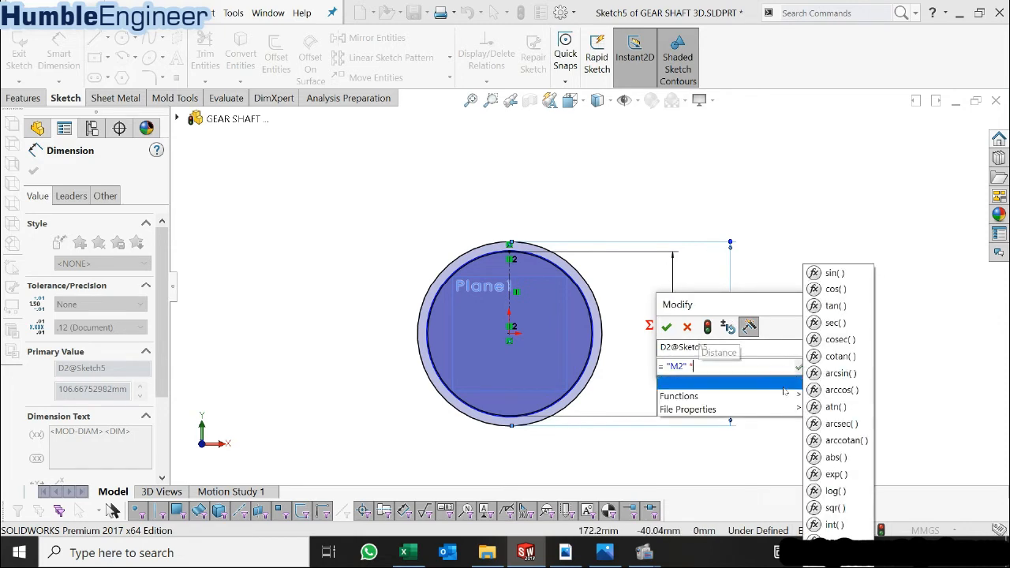
pyautogui.moveTo(789, 396)
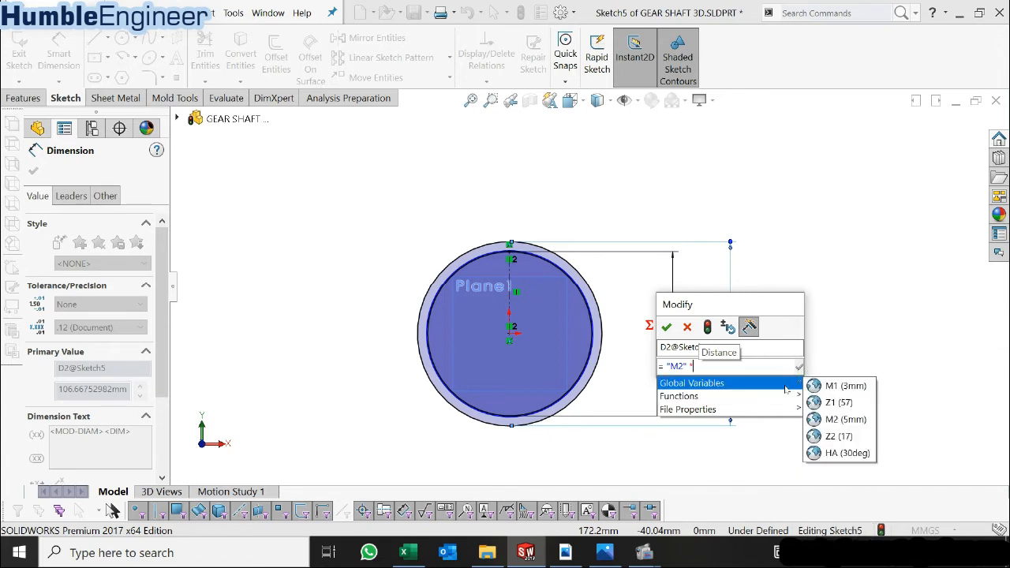
pyautogui.click(834, 437)
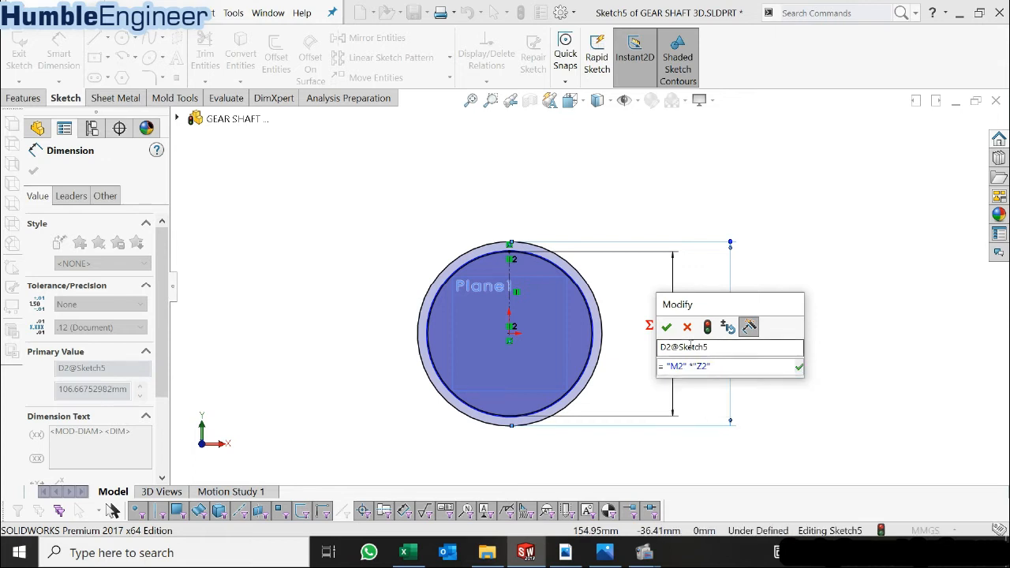
pyautogui.click(667, 327)
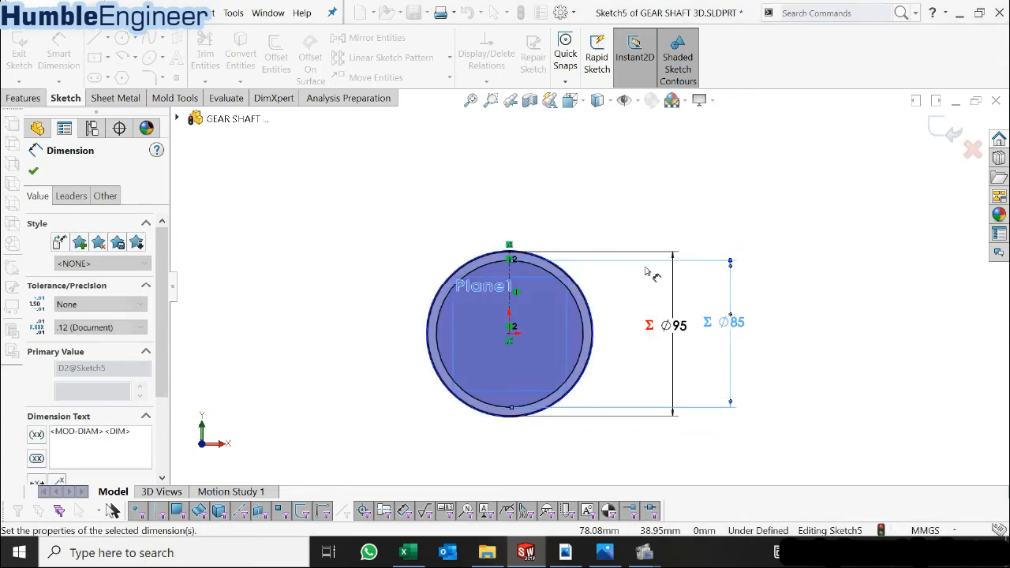
# - Dimension the radial distance between the innermost circle and the outermost circle
pyautogui.scroll(-3, 552, 307)
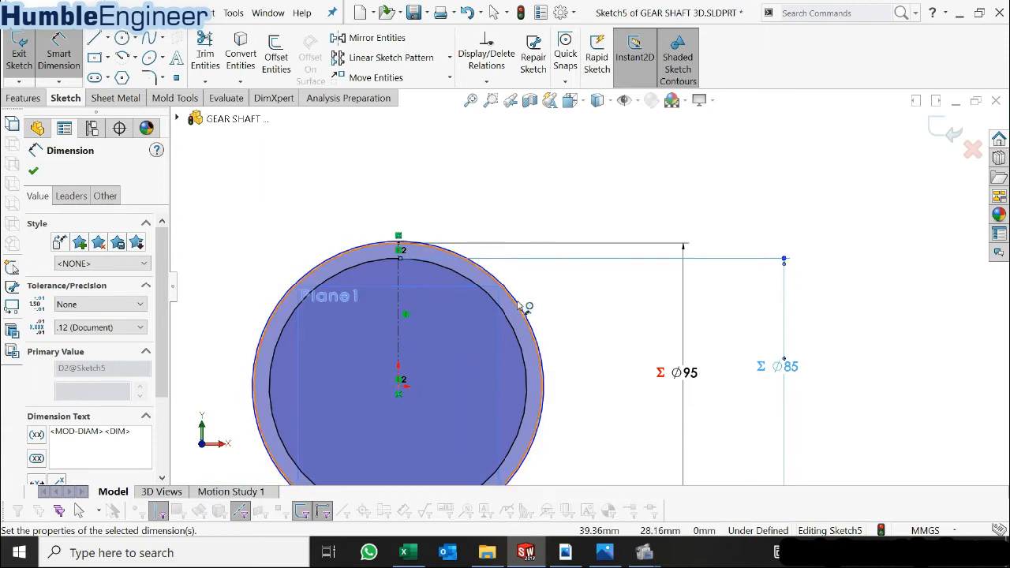
pyautogui.press('Escape')
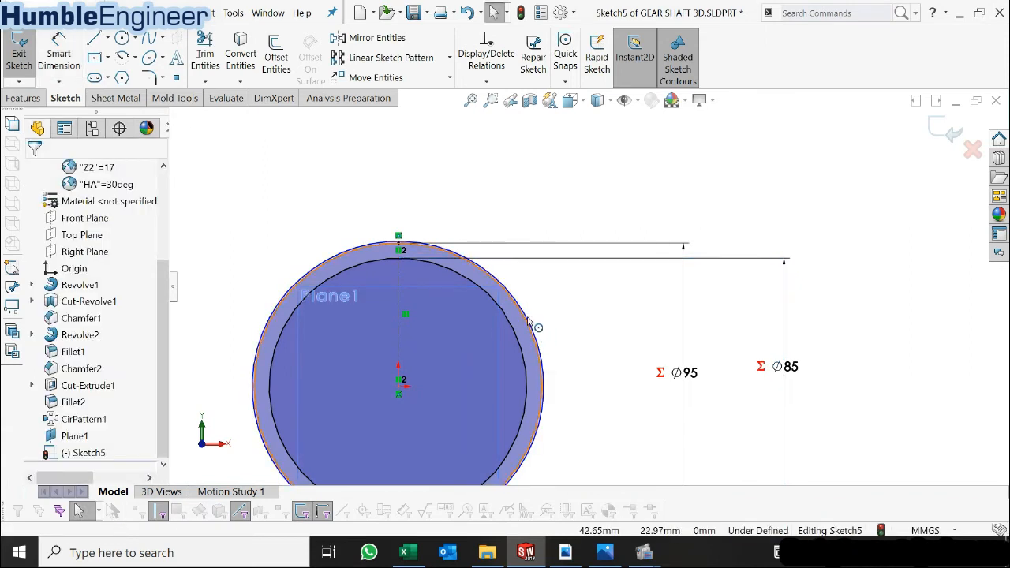
pyautogui.scroll(-3, 523, 322)
pyautogui.click(507, 338)
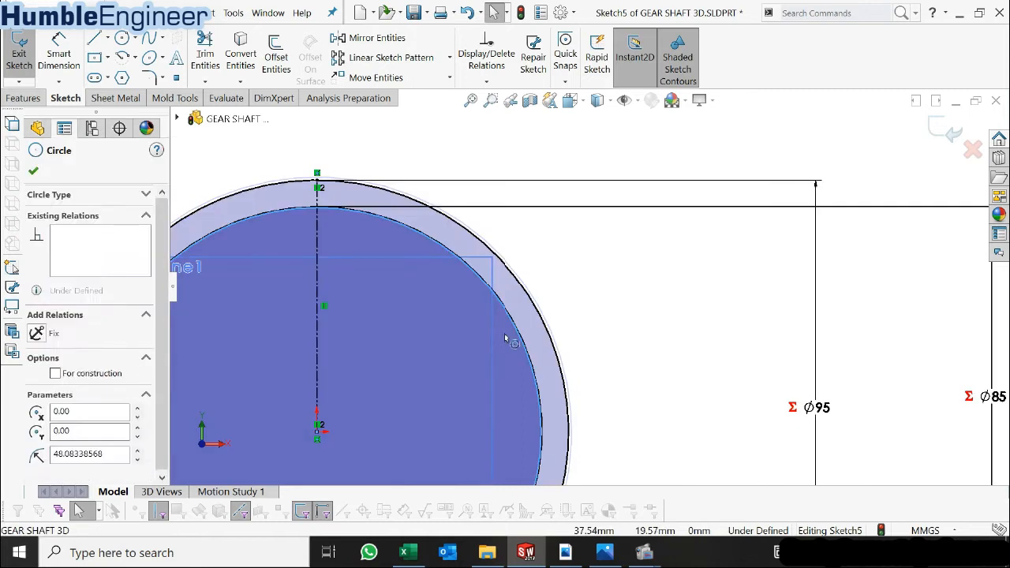
pyautogui.press('Escape')
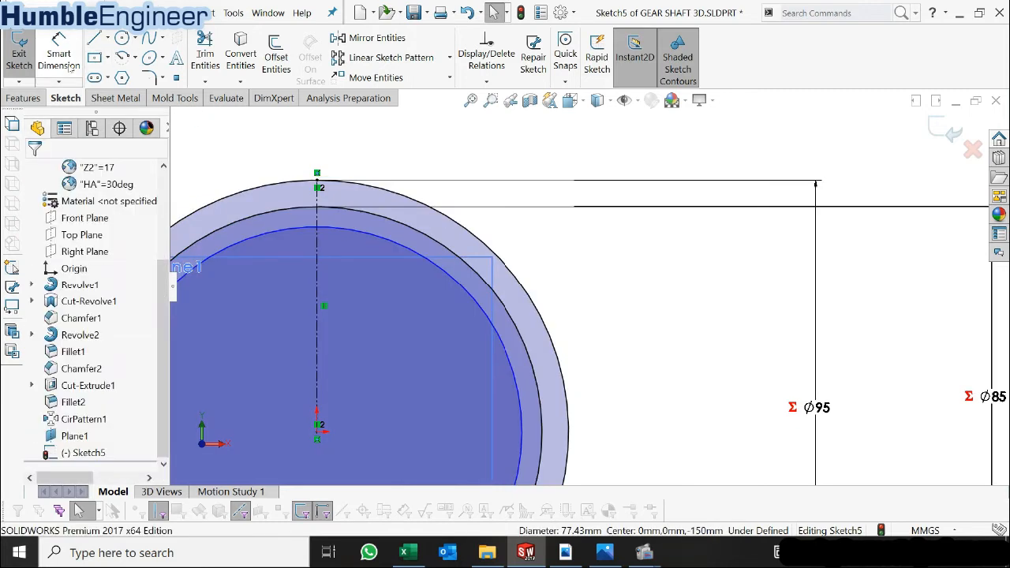
pyautogui.click(69, 67)
pyautogui.click(512, 385)
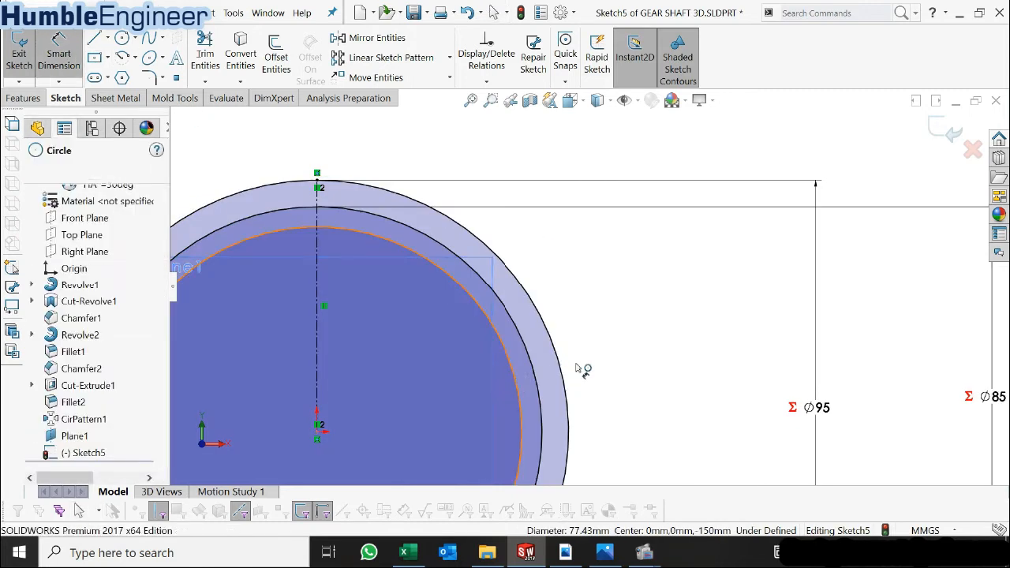
pyautogui.click(562, 386)
pyautogui.scroll(1, 592, 391)
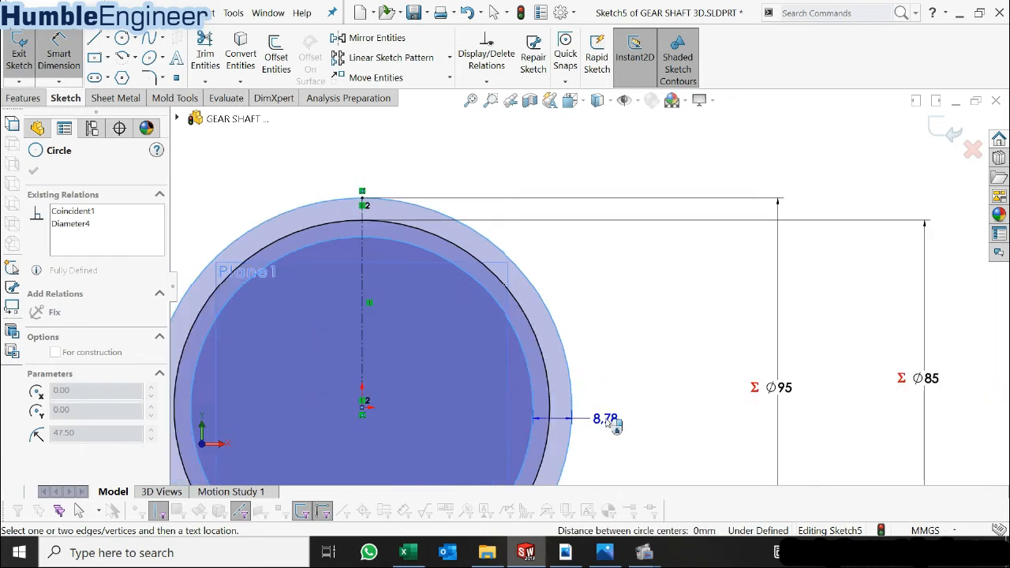
pyautogui.click(616, 428)
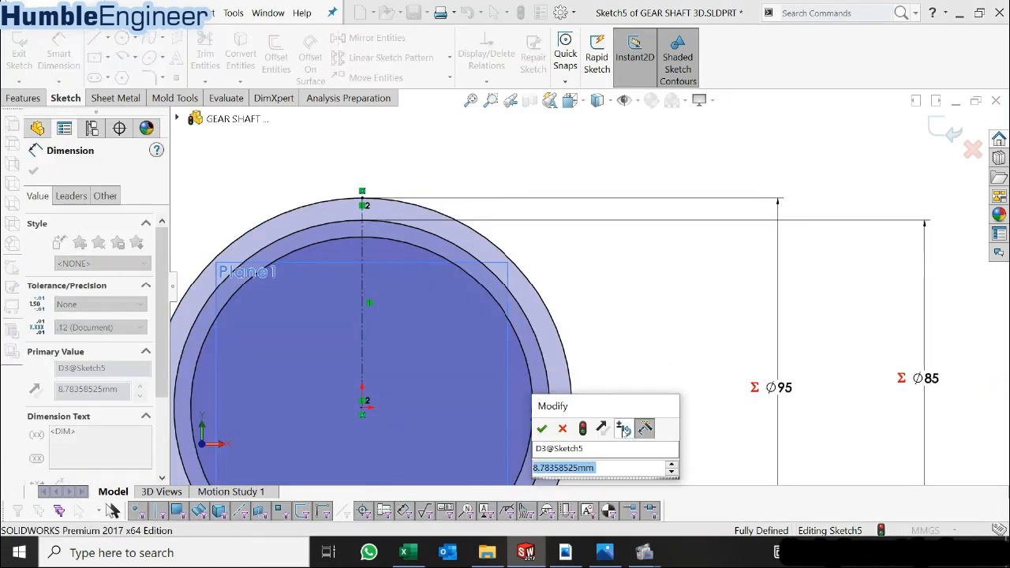
# - Drive the radial distance between the innermost and outermost circles with the equation "M2" * 2.167
pyautogui.write('=')
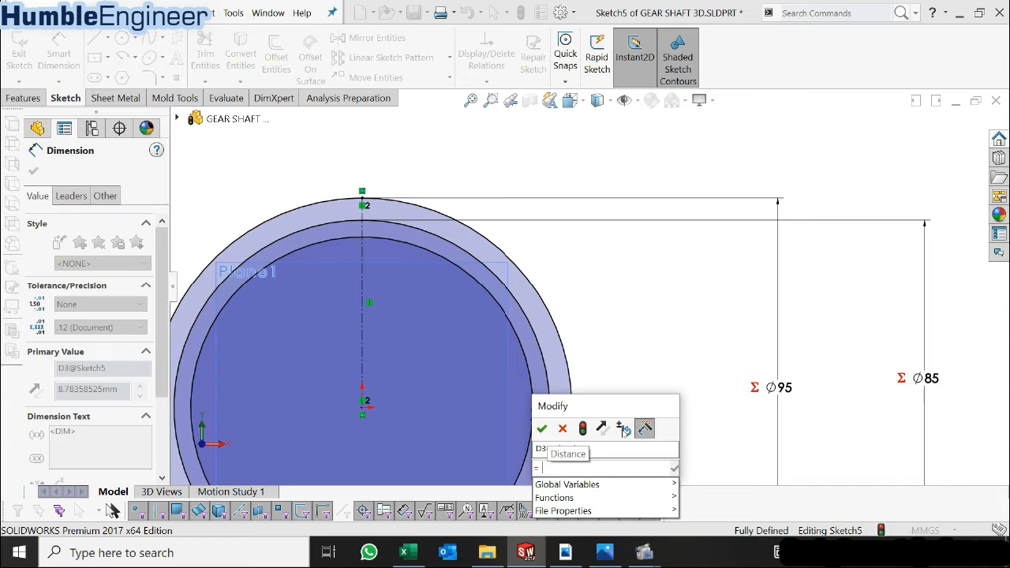
pyautogui.moveTo(613, 489)
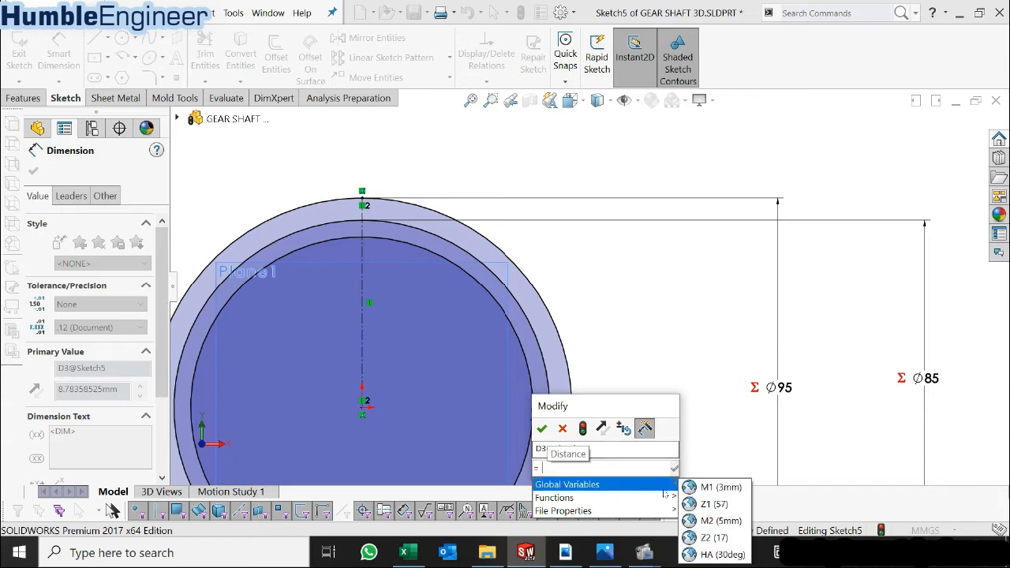
pyautogui.click(725, 519)
pyautogui.write('*')
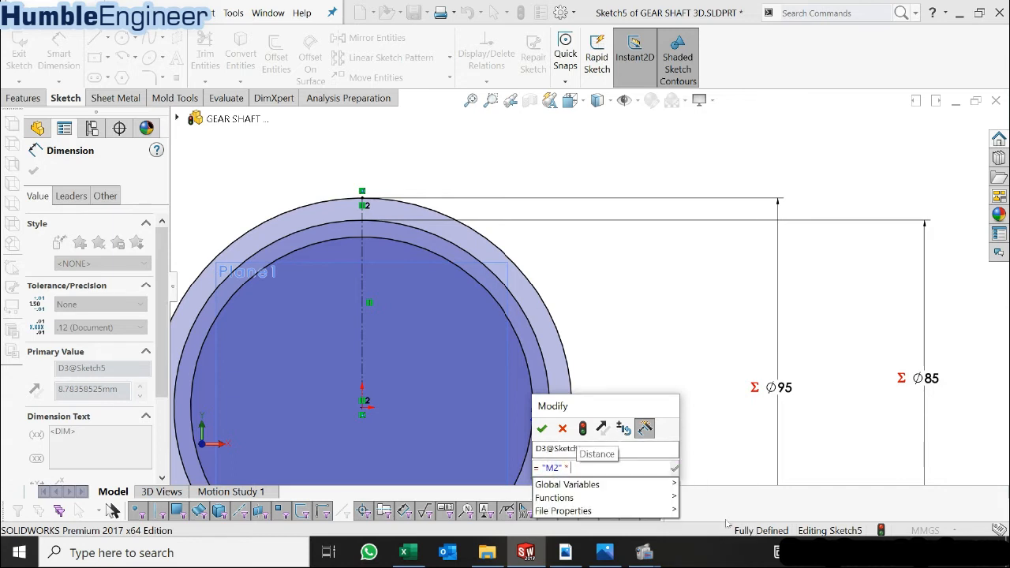
pyautogui.write(' 2.167')
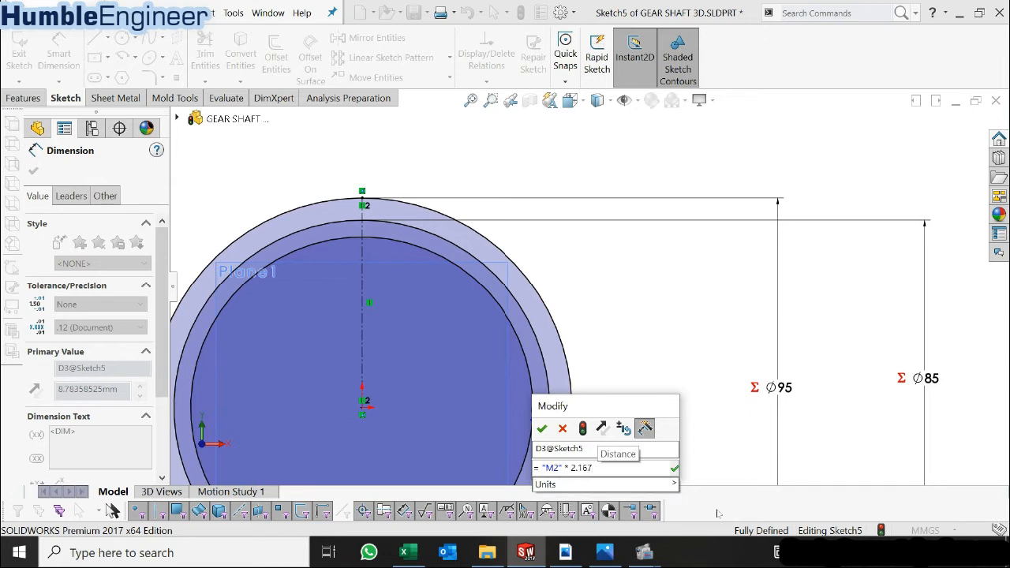
pyautogui.click(542, 428)
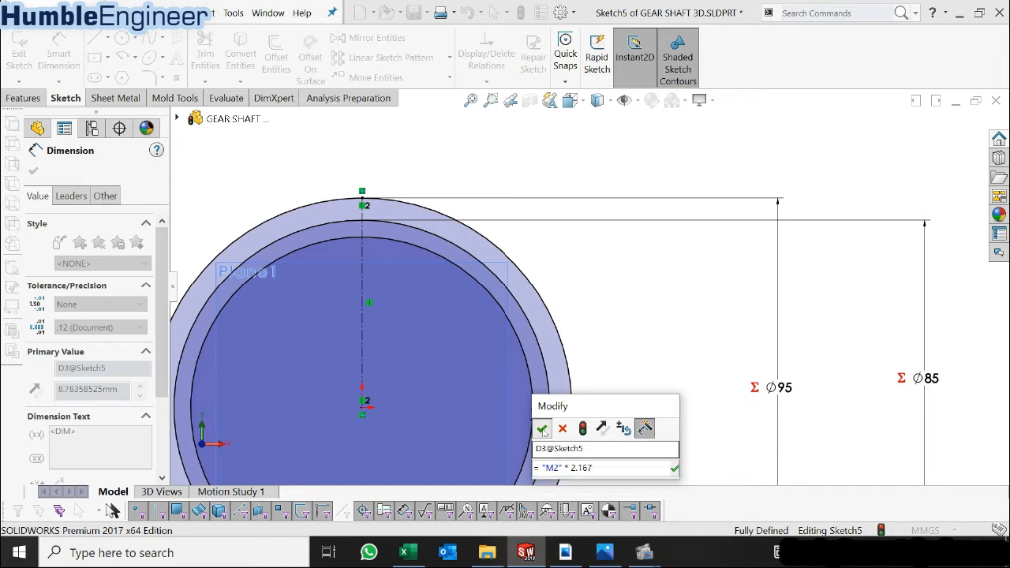
pyautogui.scroll(1, 624, 407)
pyautogui.press('Escape')
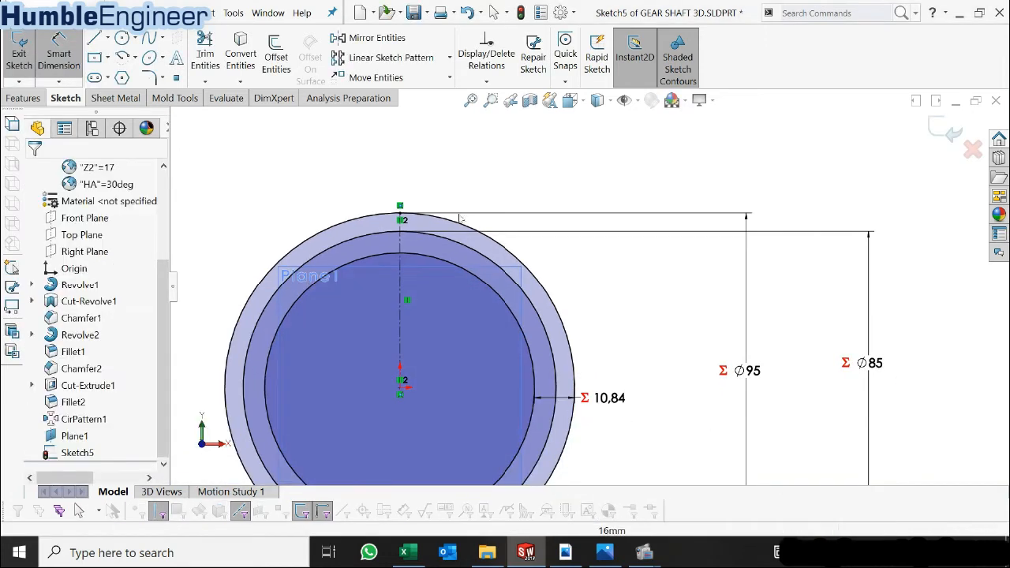
# - Show the hidden gear shaft body again through its Revolve1 feature
pyautogui.scroll(1, 520, 243)
pyautogui.moveTo(526, 260); pyautogui.dragTo(510, 337, button='middle')
pyautogui.scroll(3, 516, 327)
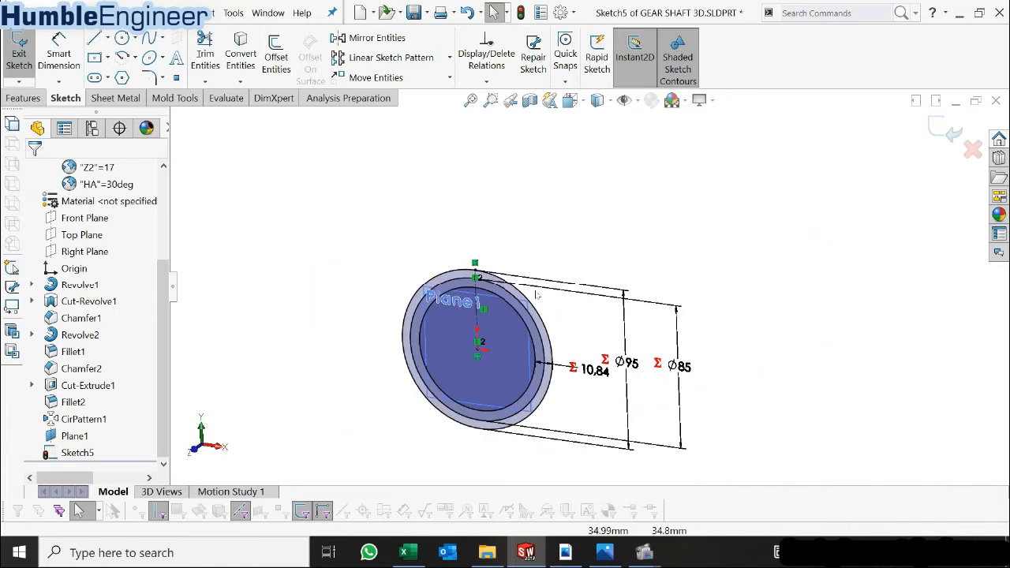
pyautogui.click(23, 97)
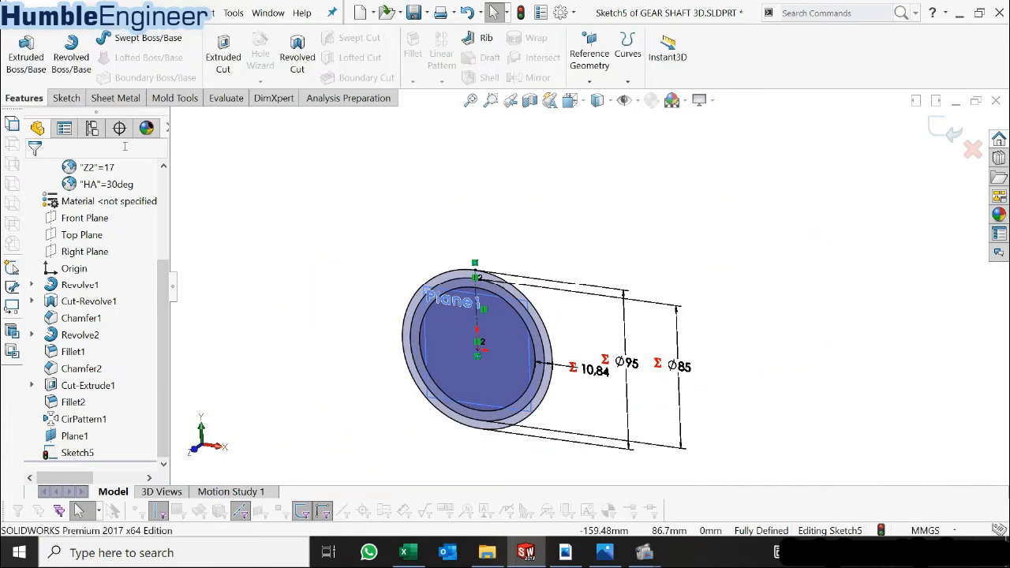
pyautogui.rightClick(82, 288)
pyautogui.click(110, 267)
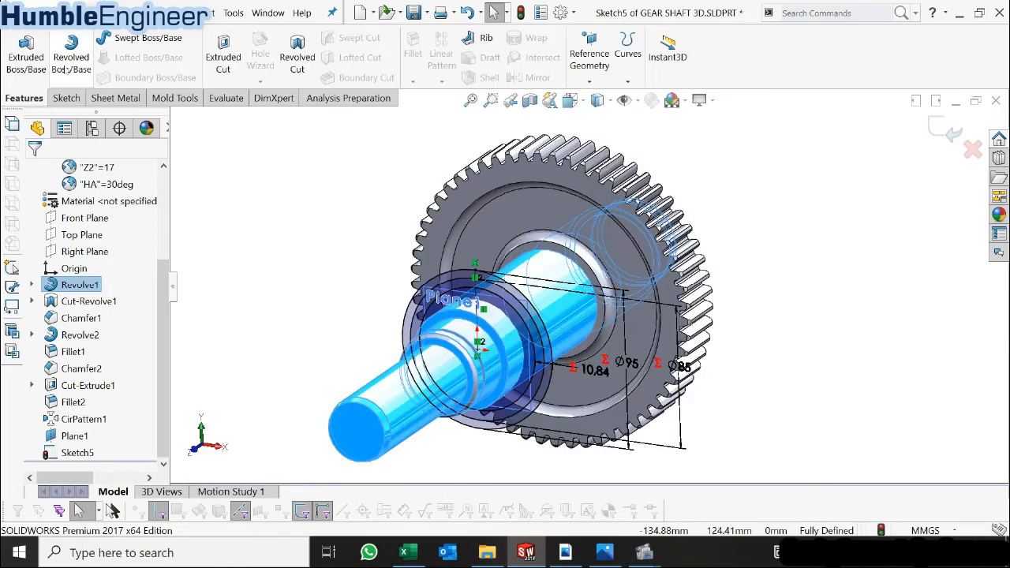
# - Extrude the outermost circle's contour as a mid-plane boss 40 mm deep, merged with the shaft
pyautogui.click(26, 51)
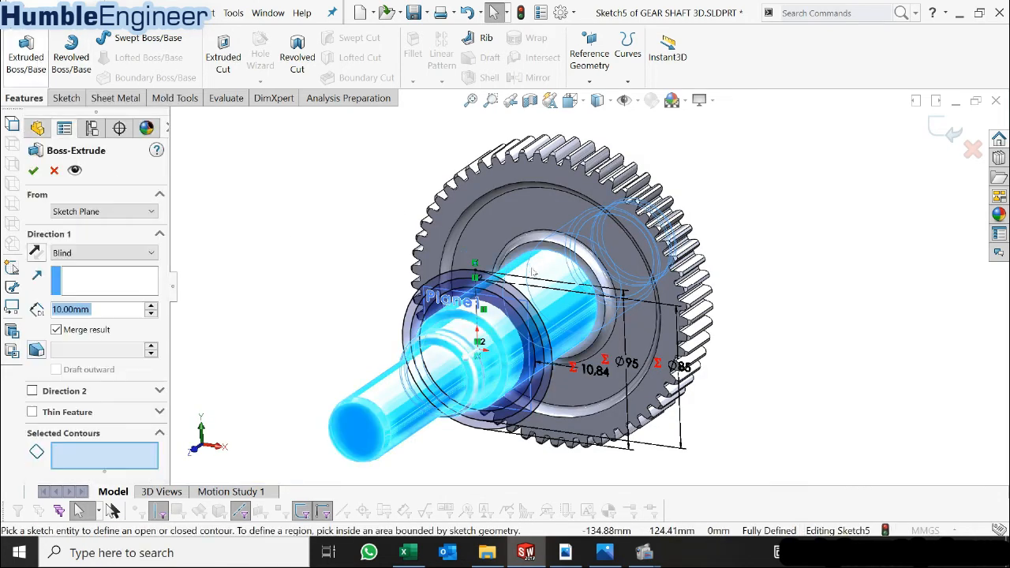
pyautogui.scroll(-2, 535, 381)
pyautogui.moveTo(535, 380); pyautogui.dragTo(605, 288, button='middle')
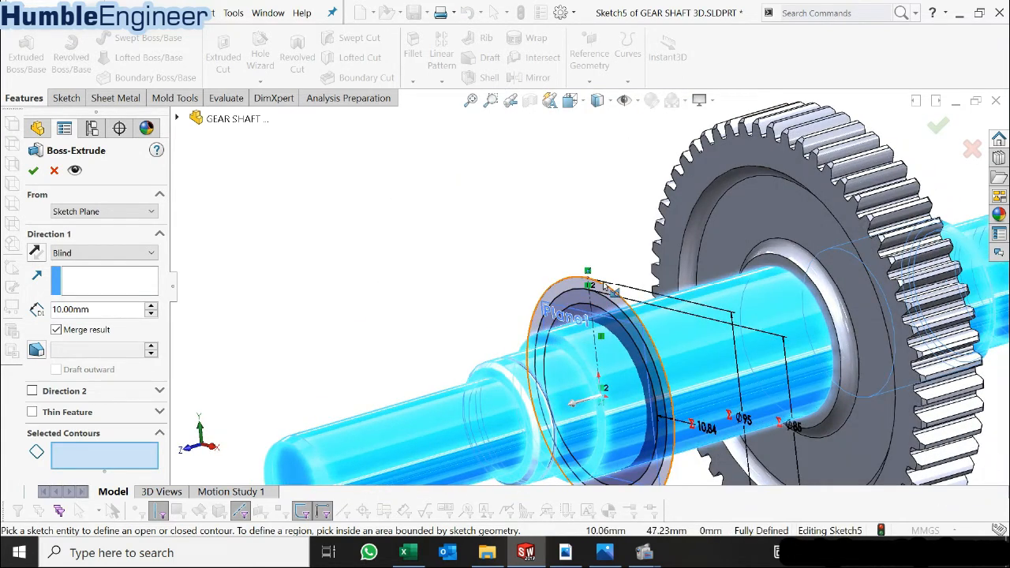
pyautogui.click(606, 289)
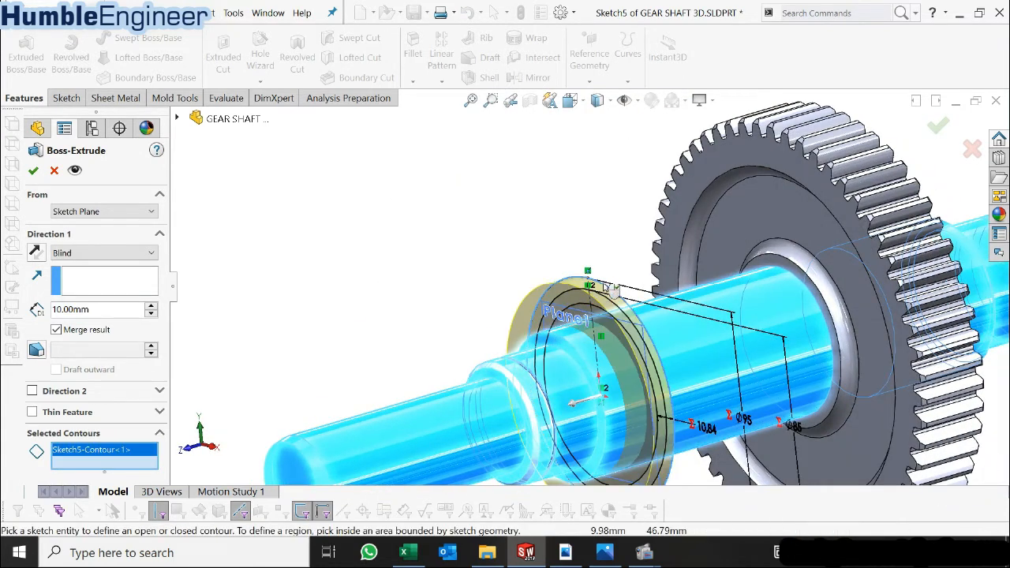
pyautogui.click(87, 253)
pyautogui.click(90, 332)
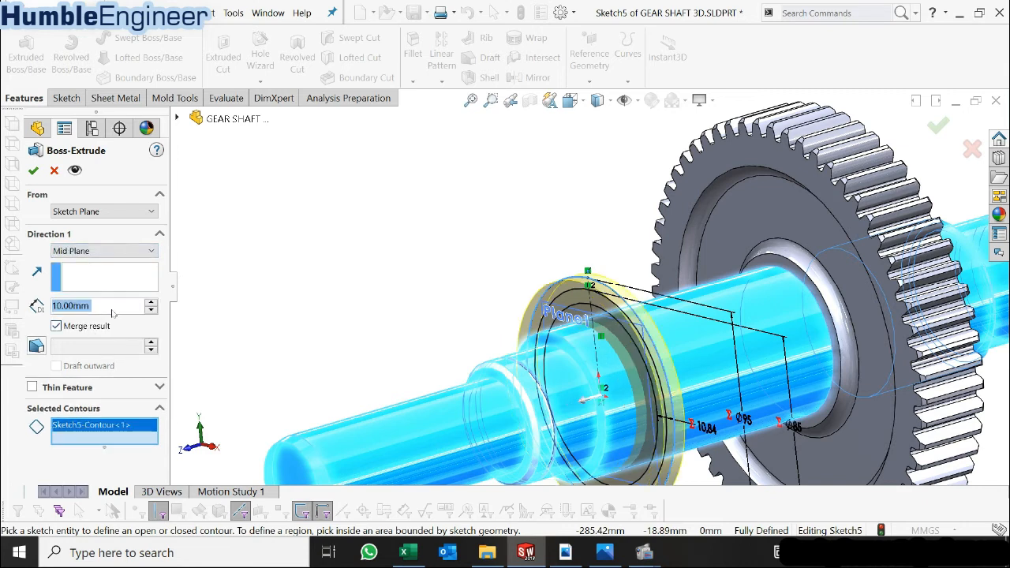
pyautogui.write('40')
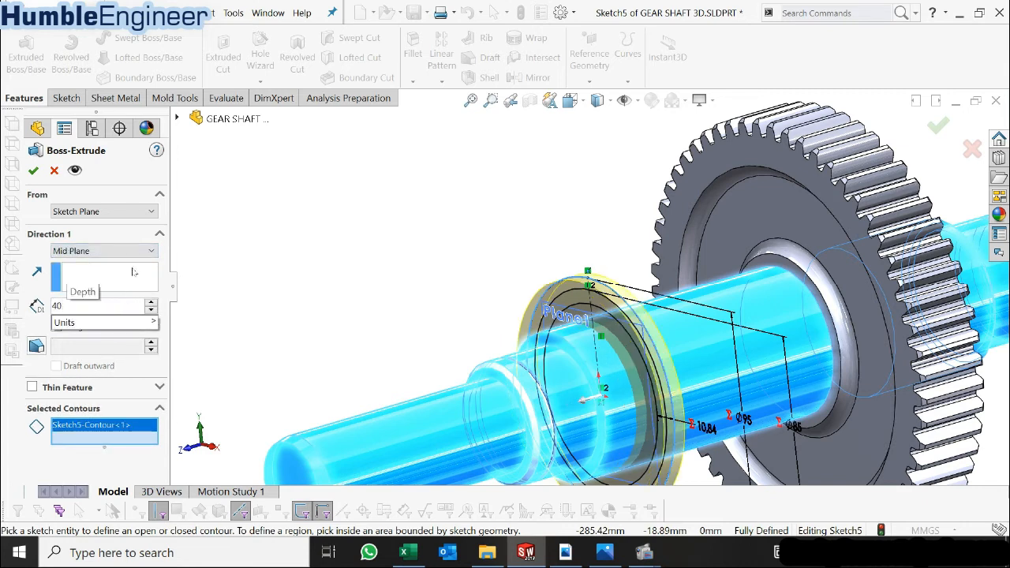
pyautogui.click(118, 235)
pyautogui.scroll(-2, 631, 303)
pyautogui.moveTo(631, 304); pyautogui.dragTo(572, 328, button='middle')
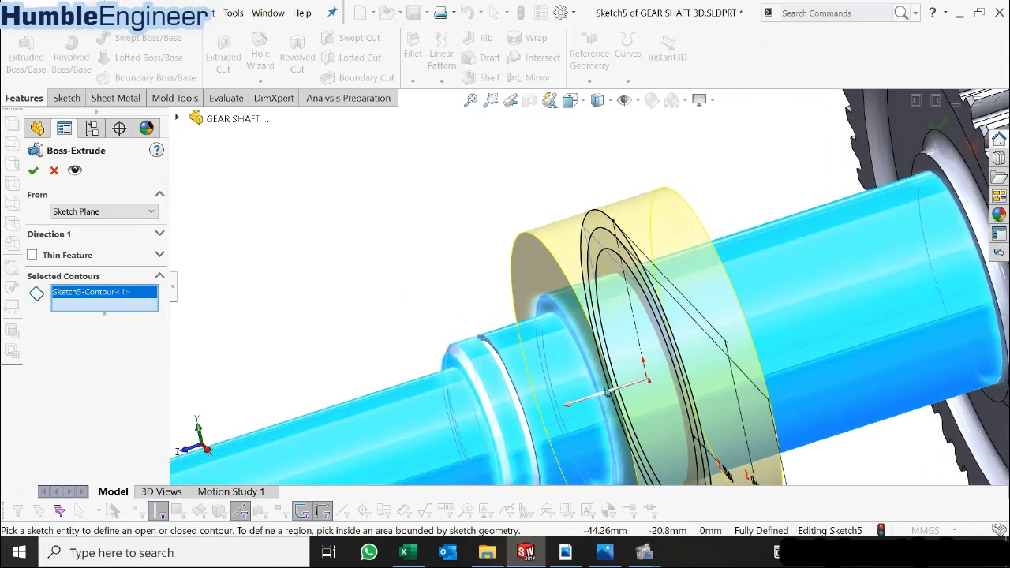
pyautogui.click(33, 170)
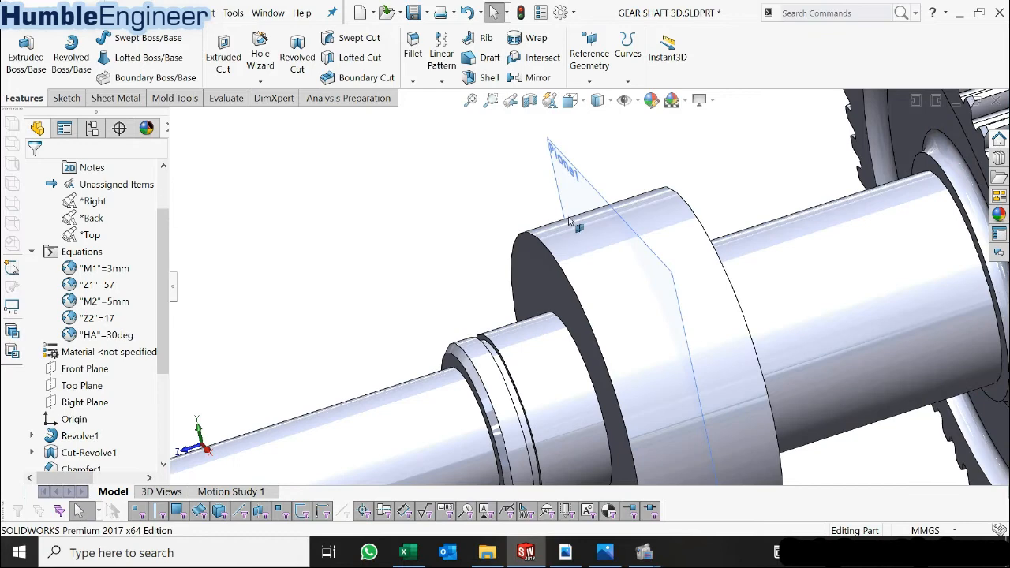
# - Collapse the Equations folder and start a new sketch on Plane1
pyautogui.scroll(3, 569, 221)
pyautogui.moveTo(645, 279); pyautogui.dragTo(599, 263, button='middle')
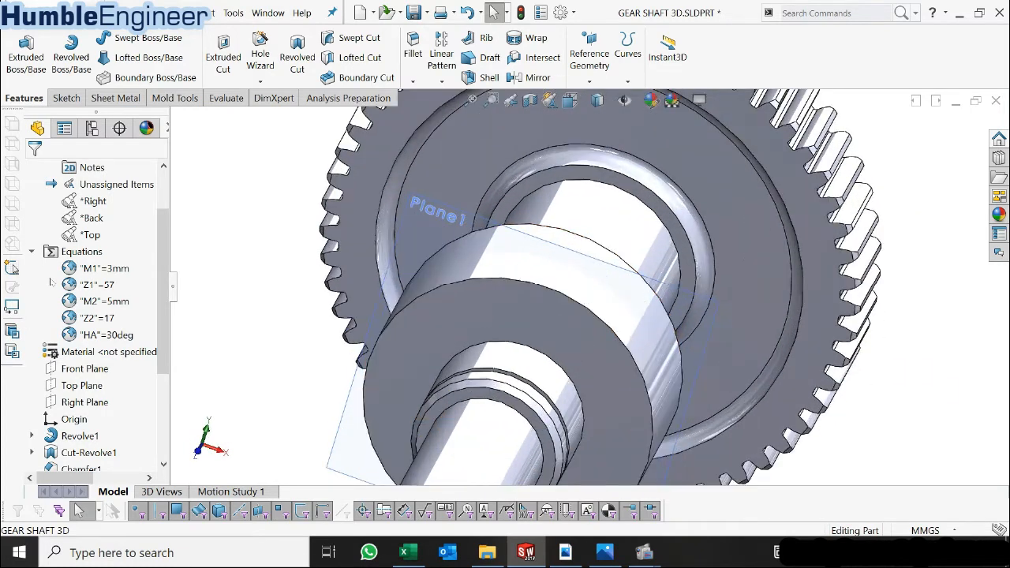
pyautogui.click(32, 251)
pyautogui.scroll(-3, 622, 289)
pyautogui.scroll(2, 639, 310)
pyautogui.scroll(5, 639, 313)
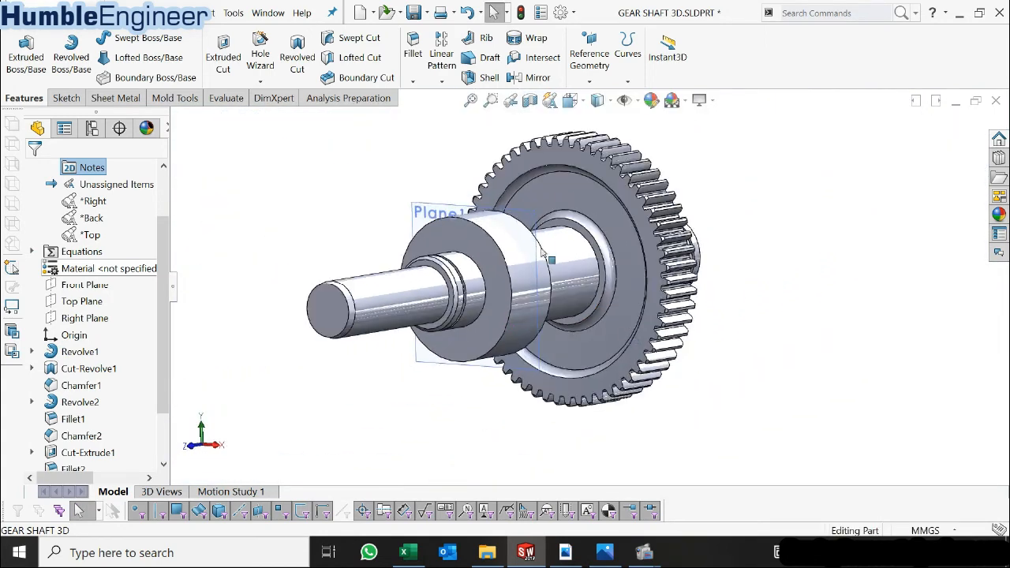
pyautogui.scroll(-2, 527, 237)
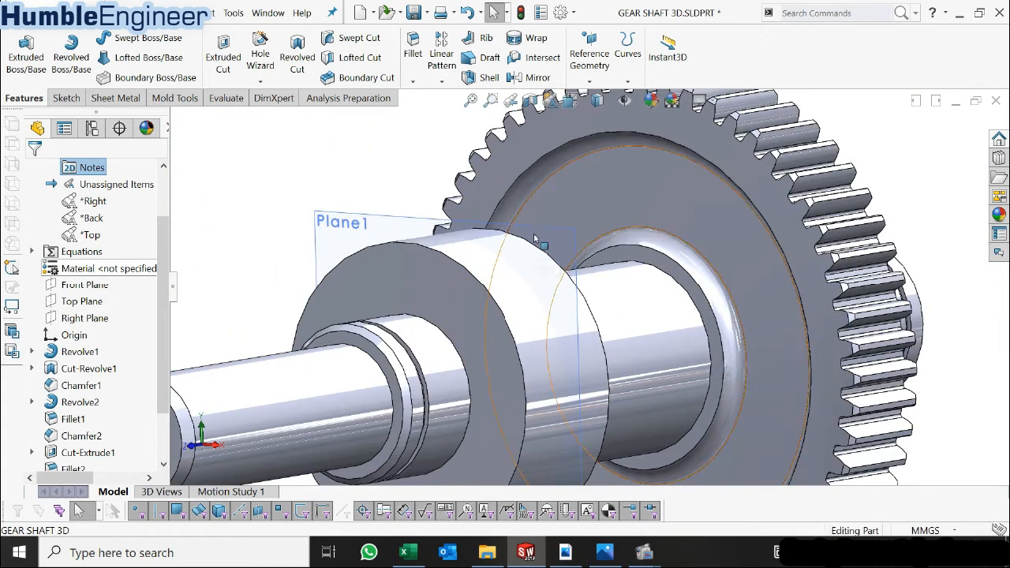
pyautogui.rightClick(533, 241)
pyautogui.rightClick(365, 231)
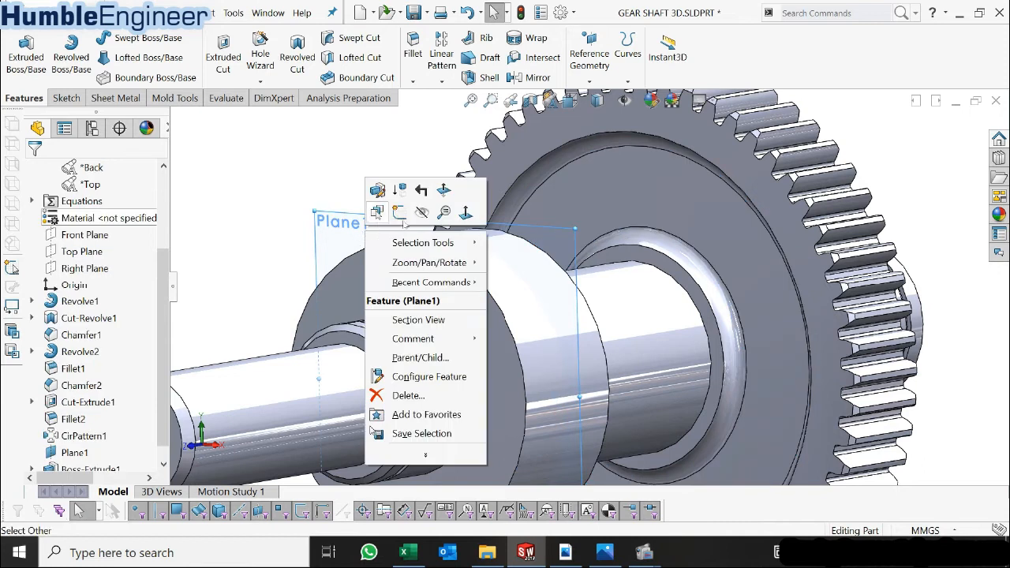
pyautogui.click(399, 212)
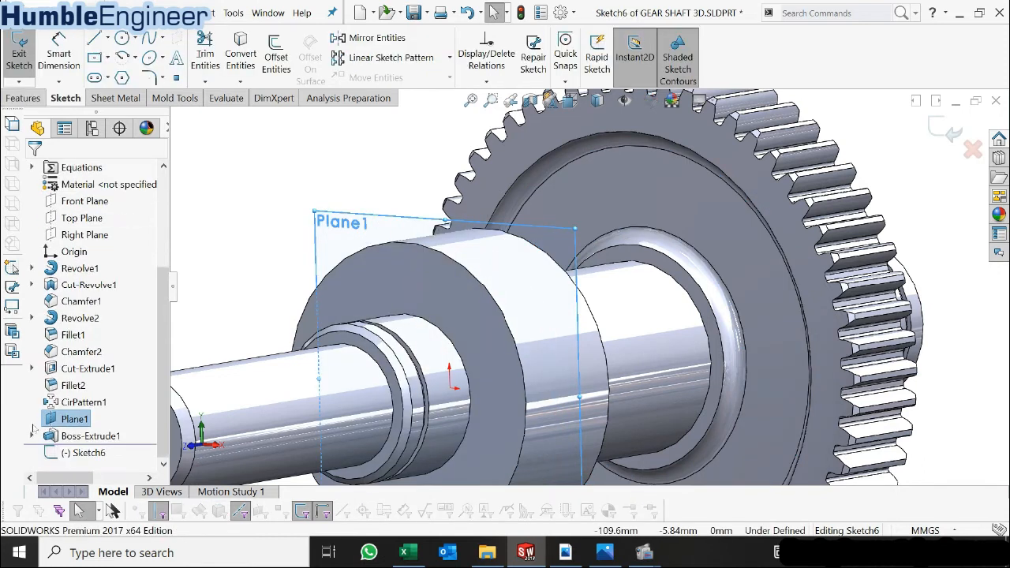
# - Orient the view normal to the new sketch and show Sketch5, the circle sketch of Boss-Extrude1
pyautogui.click(79, 453)
pyautogui.rightClick(79, 452)
pyautogui.click(118, 320)
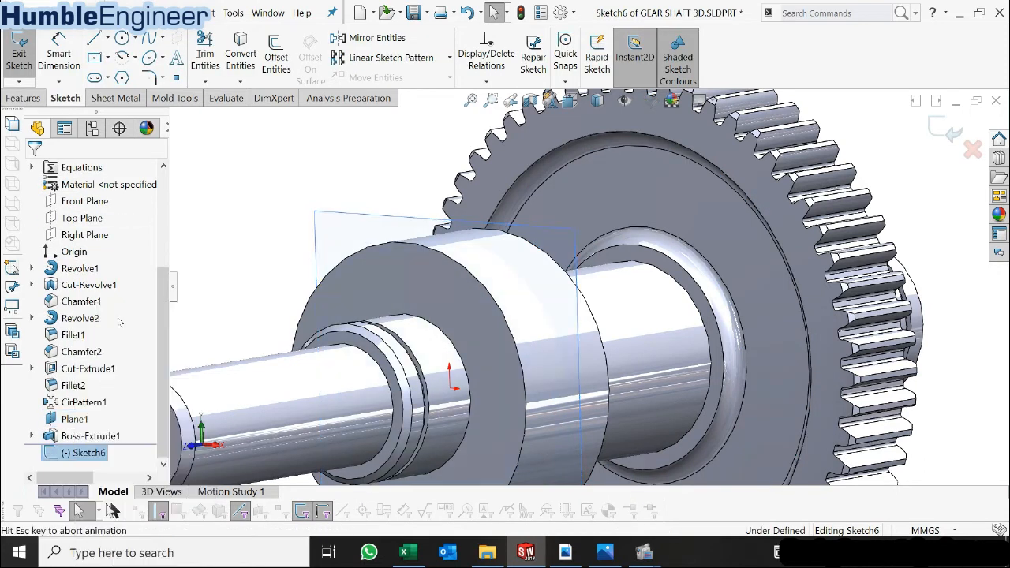
pyautogui.scroll(-5, 631, 185)
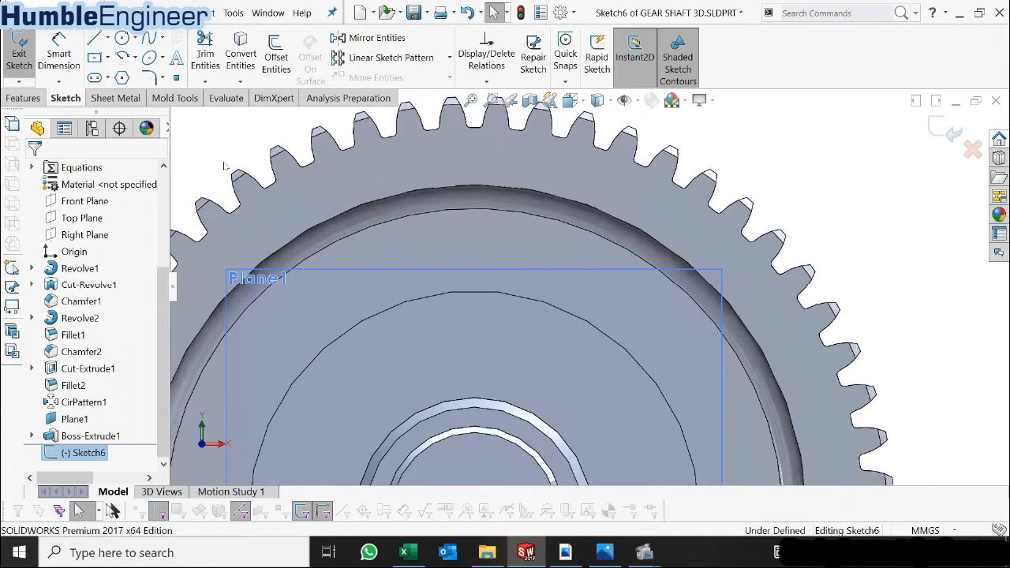
pyautogui.scroll(2, 342, 345)
pyautogui.click(32, 435)
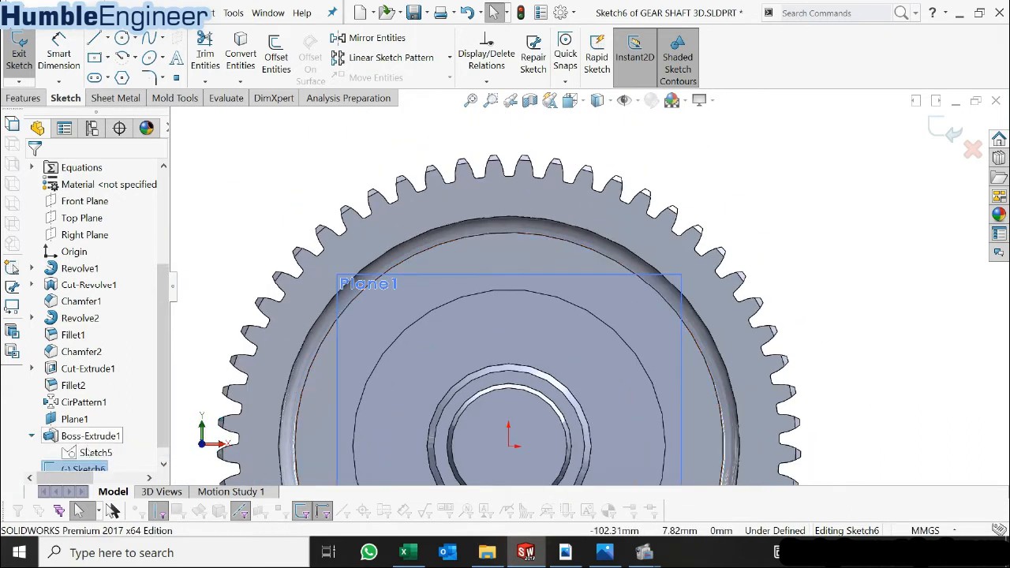
pyautogui.rightClick(93, 452)
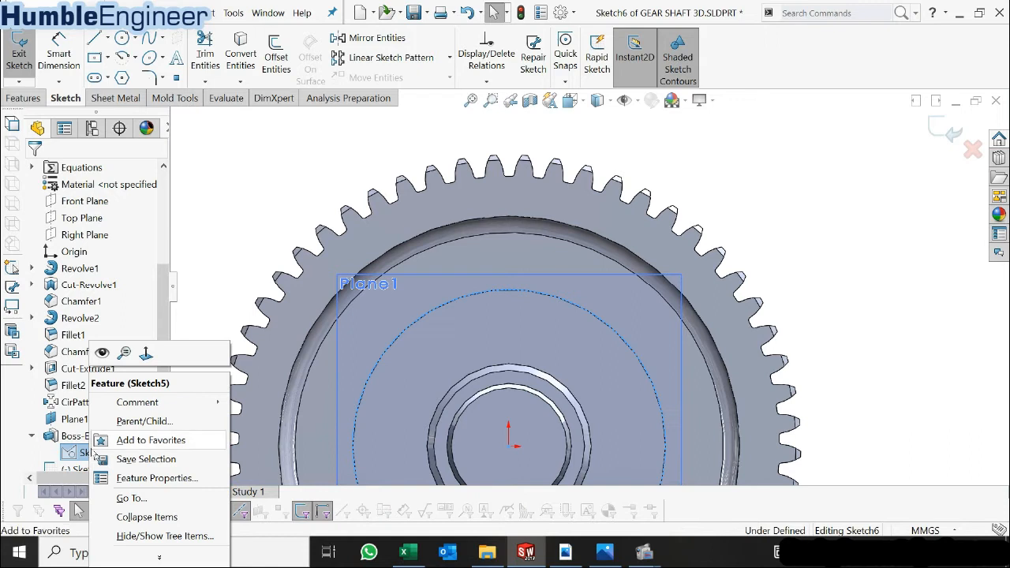
pyautogui.click(101, 353)
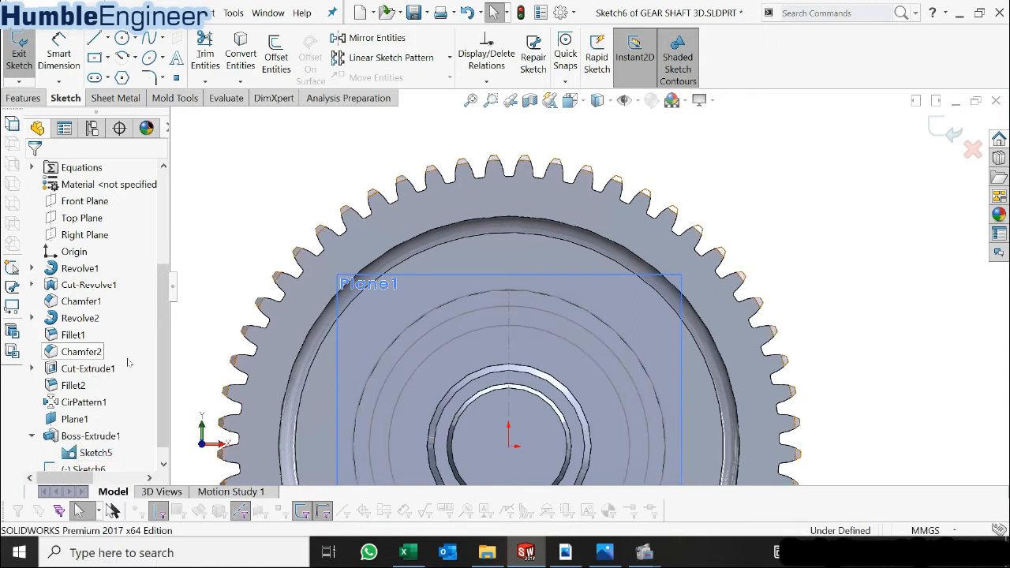
pyautogui.moveTo(339, 284); pyautogui.dragTo(578, 302, button='middle')
pyautogui.scroll(-2, 578, 302)
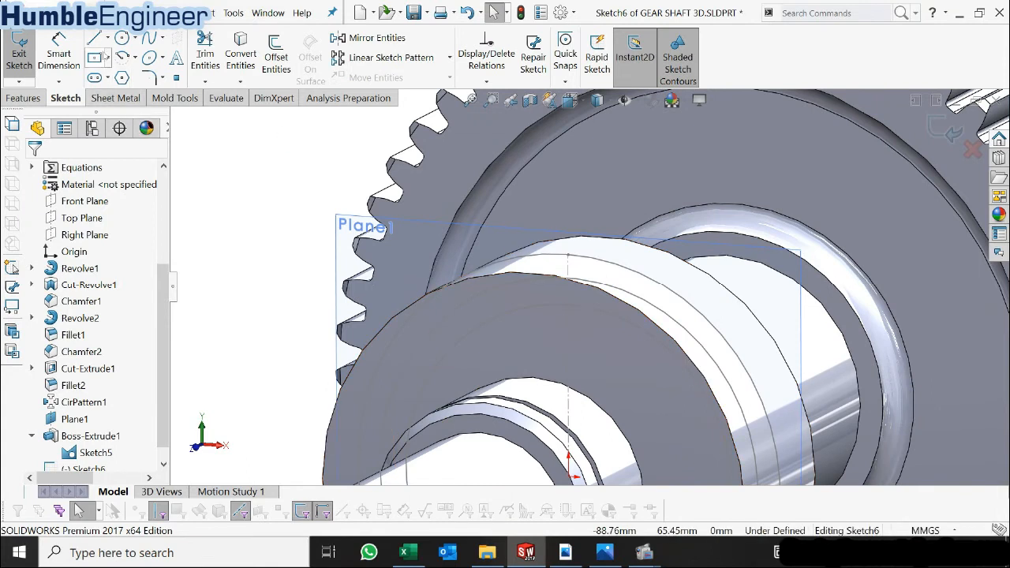
pyautogui.click(107, 41)
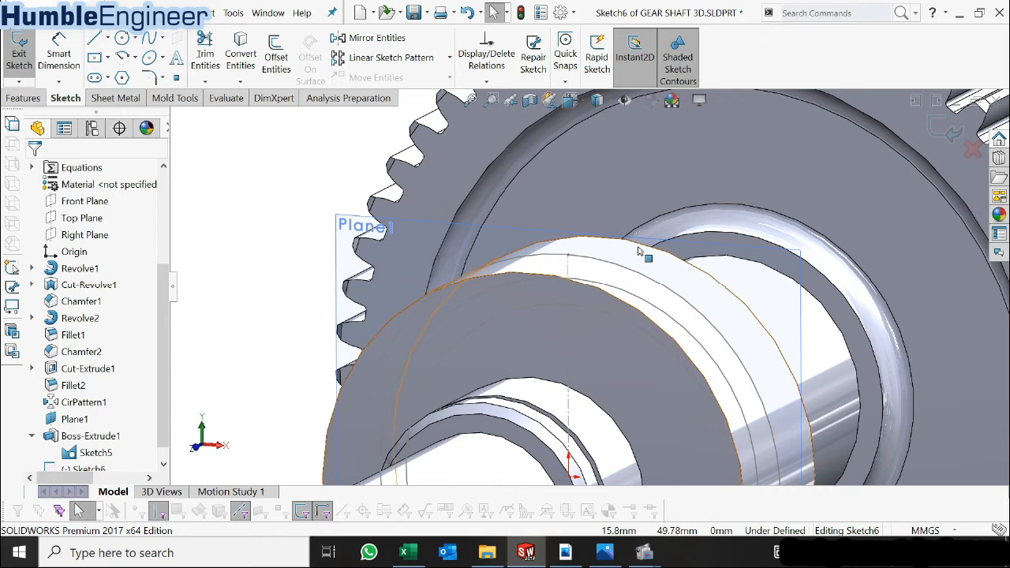
# - Offset the gear blank's 95 mm outer circle outward by 2 mm
pyautogui.click(268, 59)
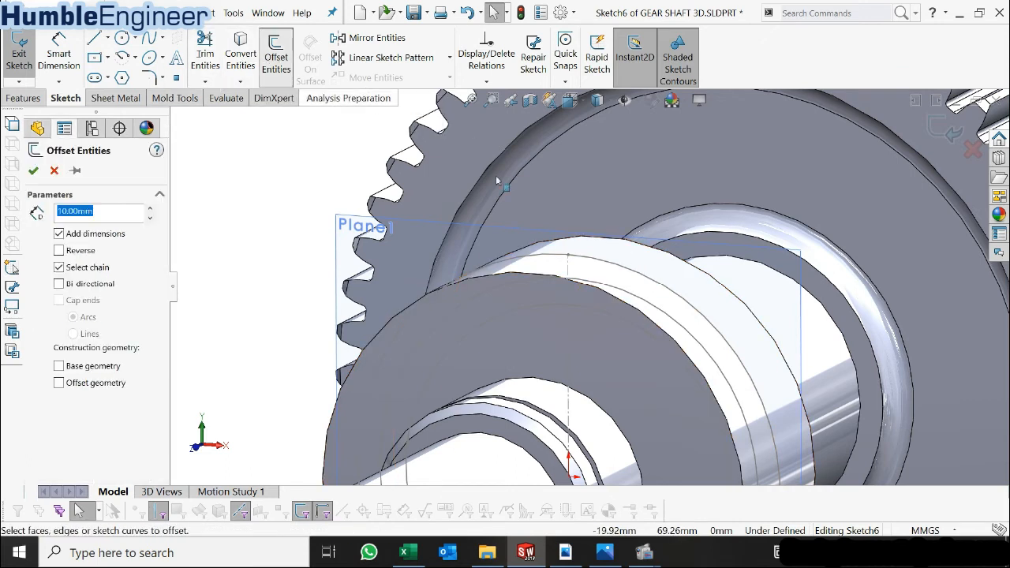
pyautogui.click(601, 258)
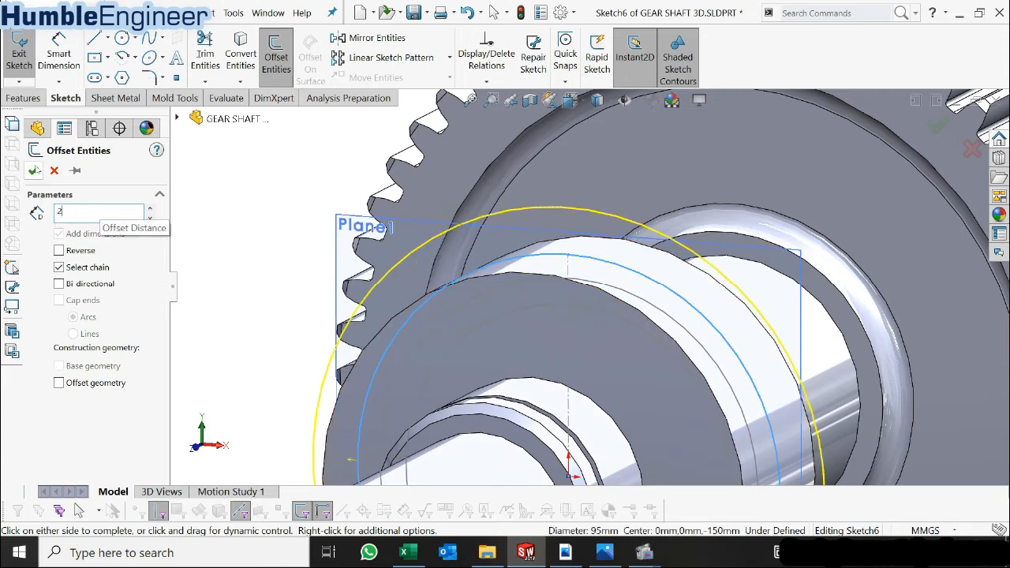
pyautogui.press('Return')
pyautogui.click(34, 170)
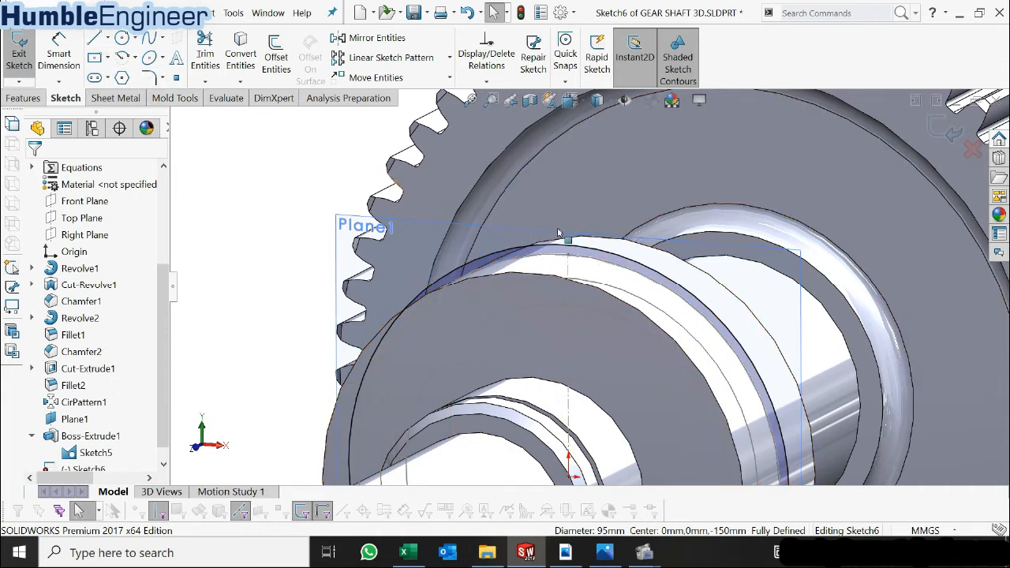
pyautogui.scroll(-5, 558, 234)
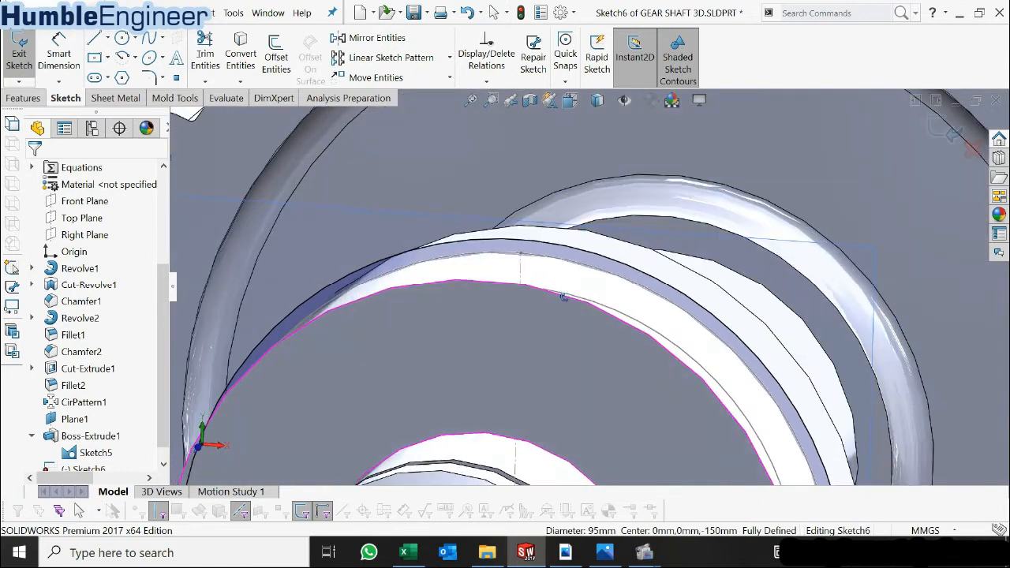
pyautogui.press('Escape')
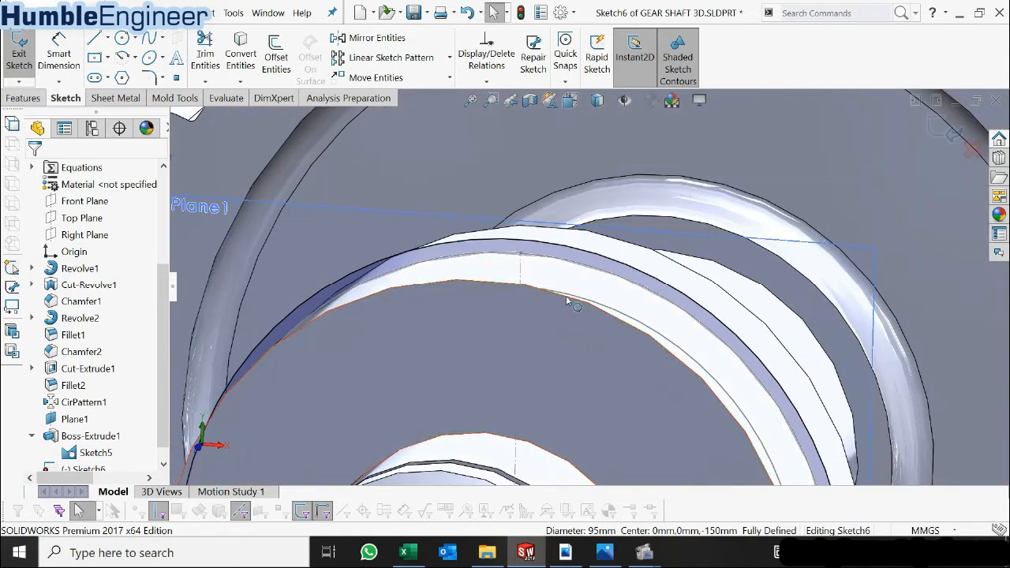
# - Convert the innermost circle of Sketch5, the 73.33 mm root circle, into the current sketch
pyautogui.click(550, 336)
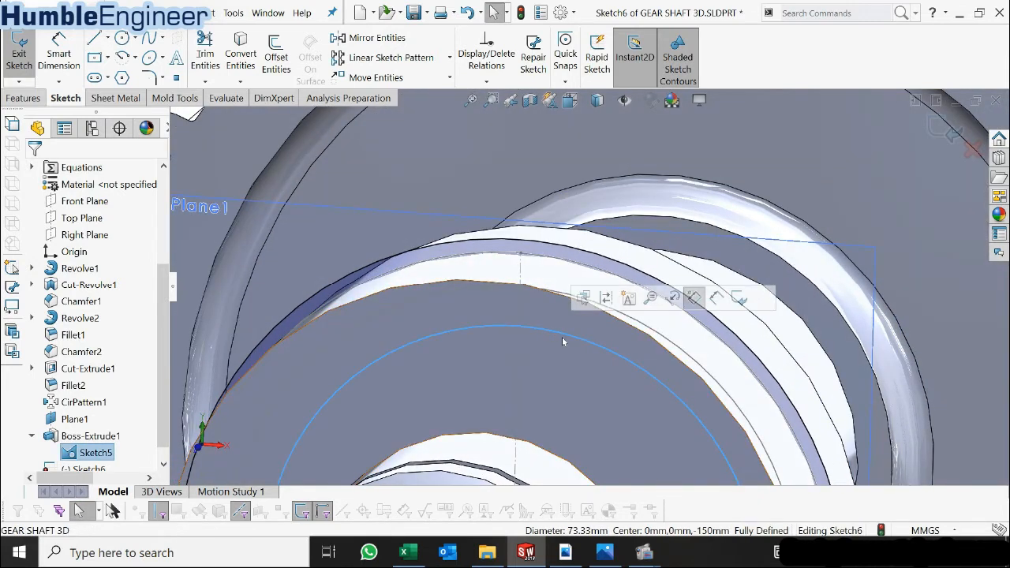
pyautogui.scroll(2, 481, 351)
pyautogui.scroll(1, 483, 349)
pyautogui.scroll(-1, 483, 350)
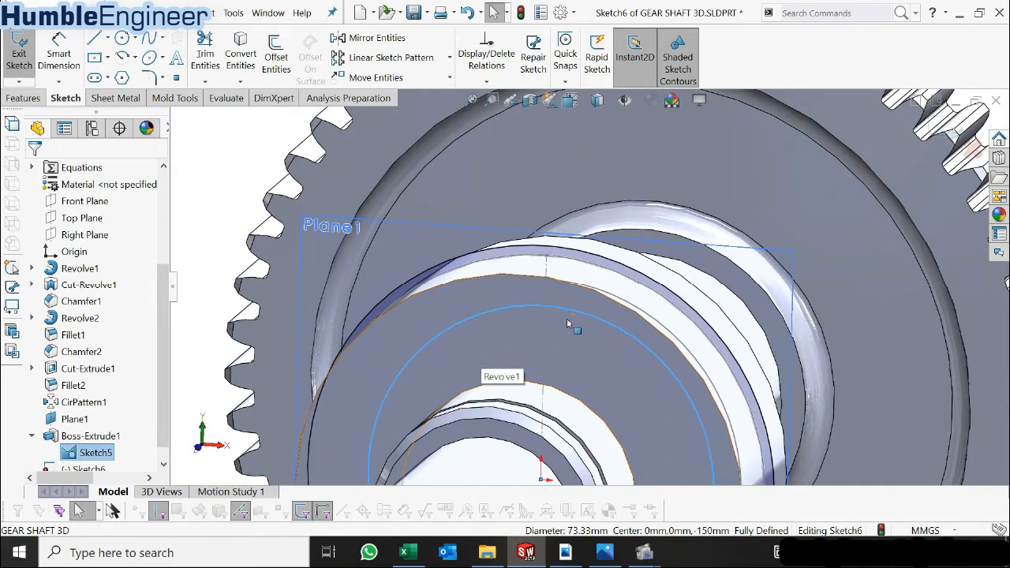
pyautogui.click(252, 68)
pyautogui.scroll(-2, 641, 304)
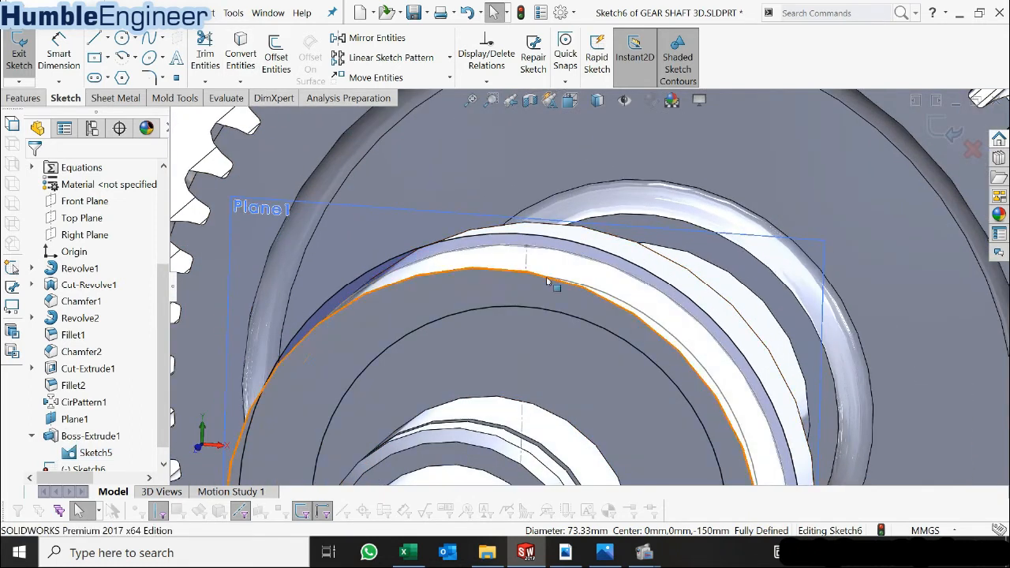
pyautogui.click(109, 38)
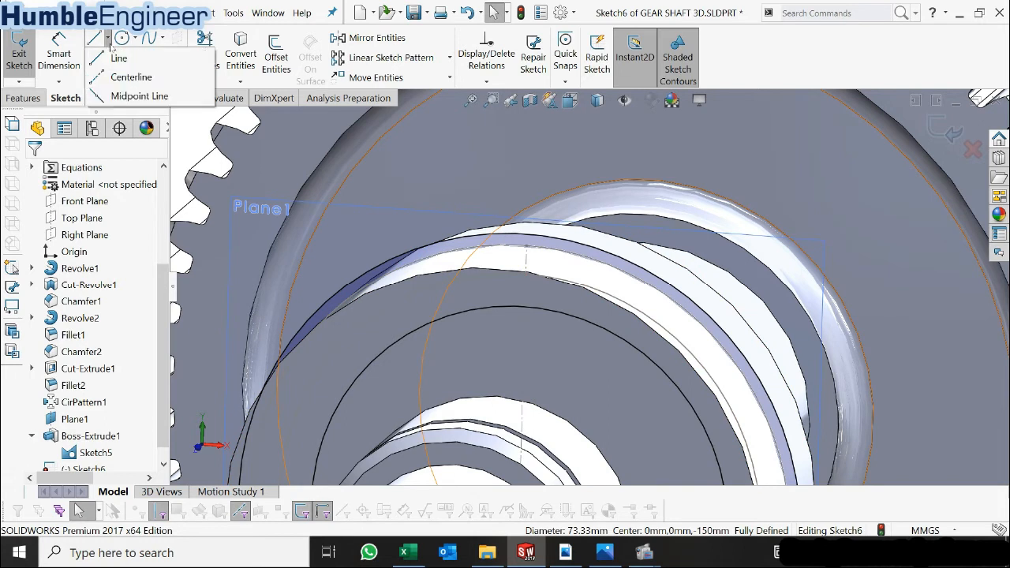
pyautogui.click(110, 79)
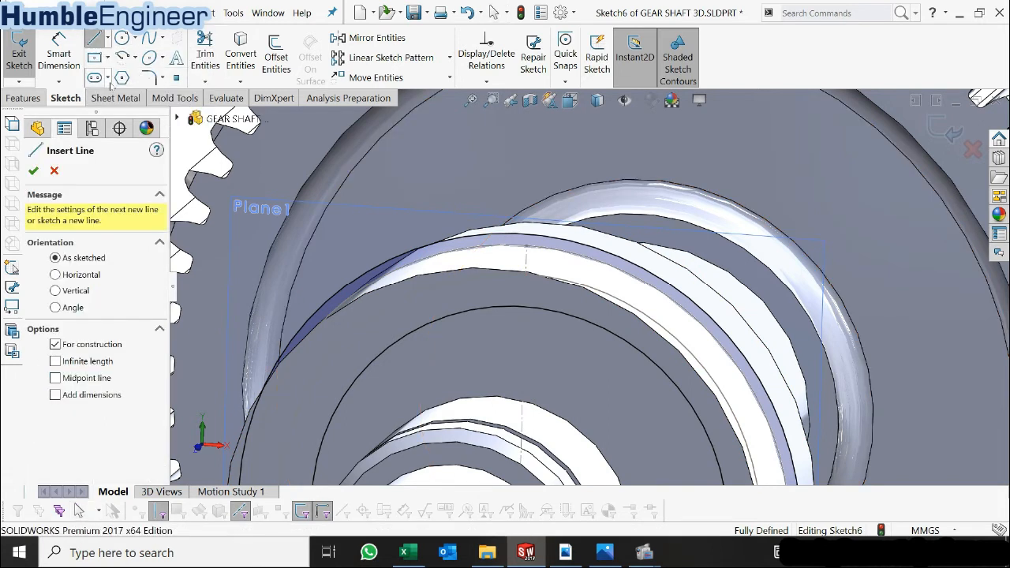
pyautogui.press('Escape')
pyautogui.scroll(2, 548, 254)
pyautogui.scroll(-1, 553, 259)
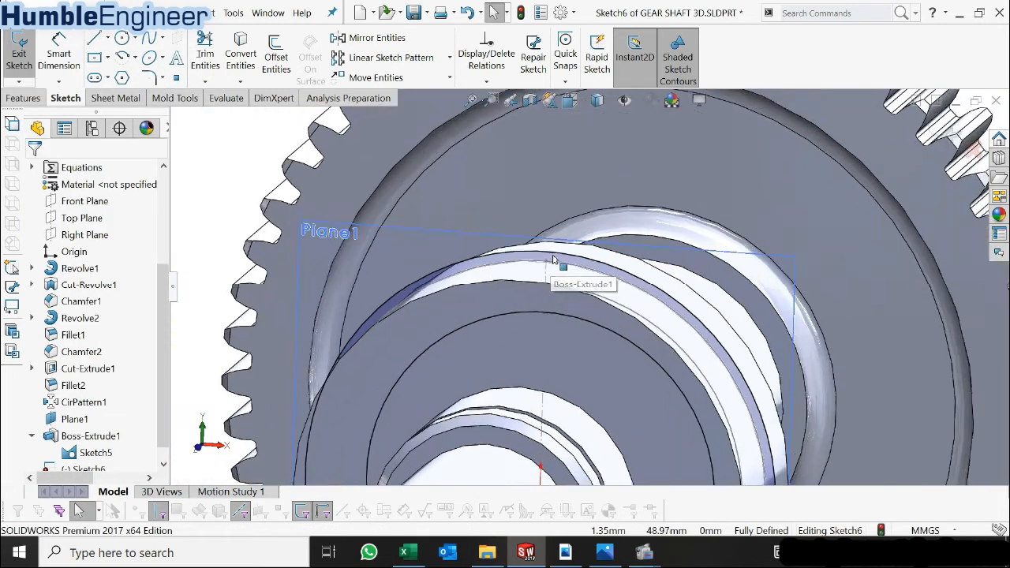
# - Draw a vertical centerline from the origin up to the gear blank's outer circle
pyautogui.scroll(-1, 581, 293)
pyautogui.click(108, 38)
pyautogui.click(126, 76)
pyautogui.scroll(3, 556, 438)
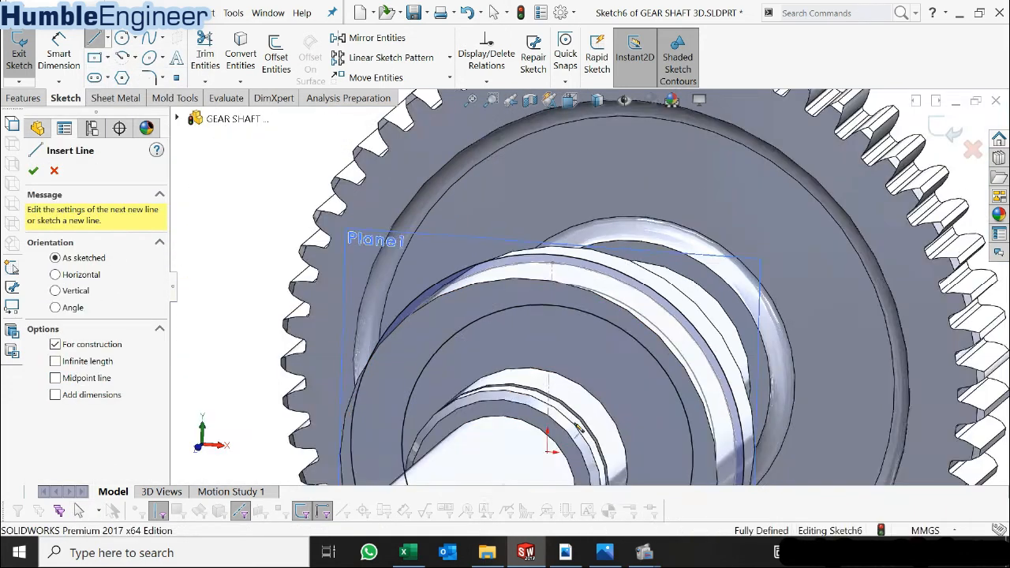
pyautogui.click(556, 426)
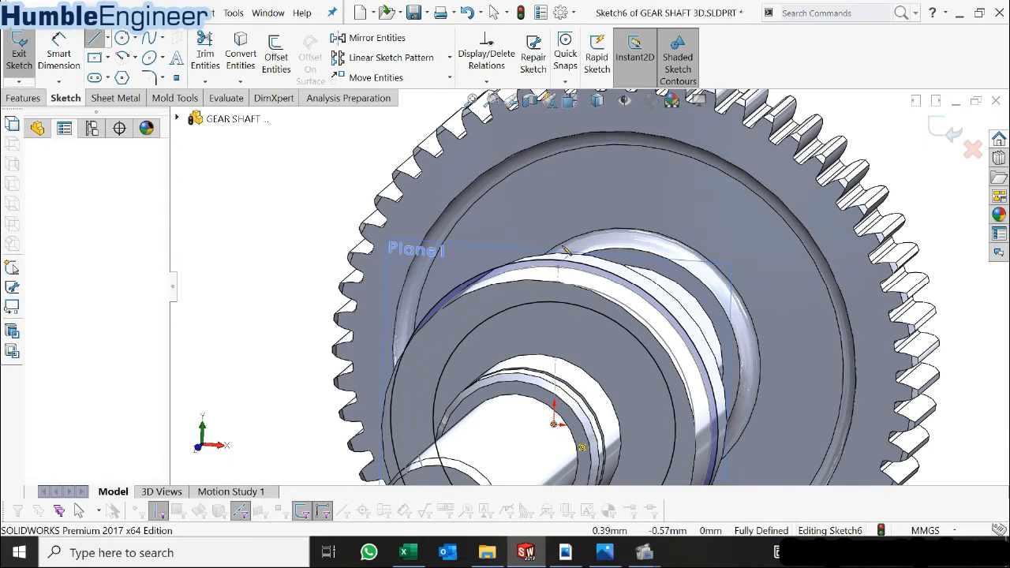
pyautogui.scroll(-2, 556, 426)
pyautogui.click(559, 288)
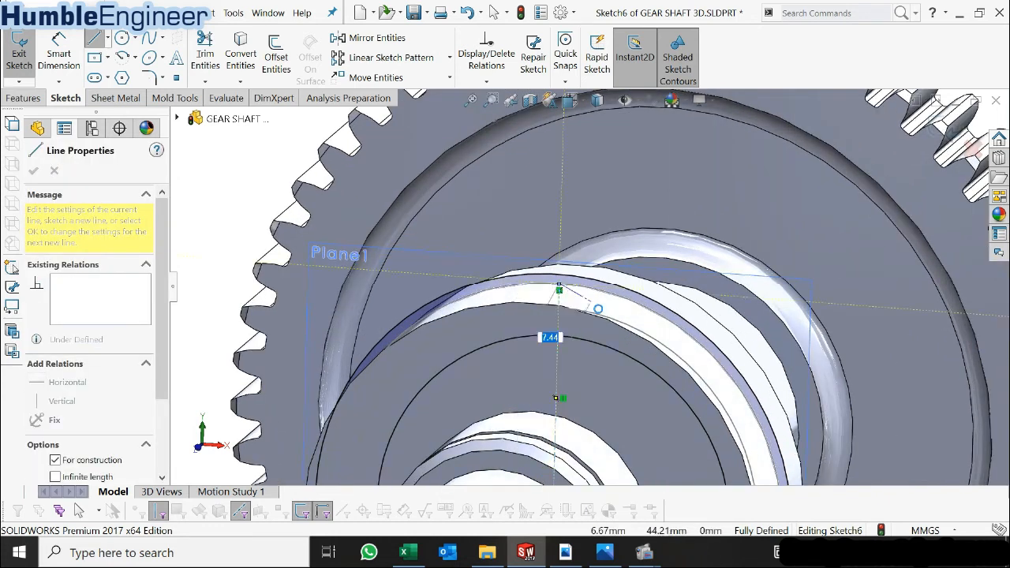
pyautogui.press('Escape')
# - Draw a centerpoint arc of about 13 mm radius on the left of the centerline, from near the offset circle down to the root circle
pyautogui.scroll(-1, 614, 318)
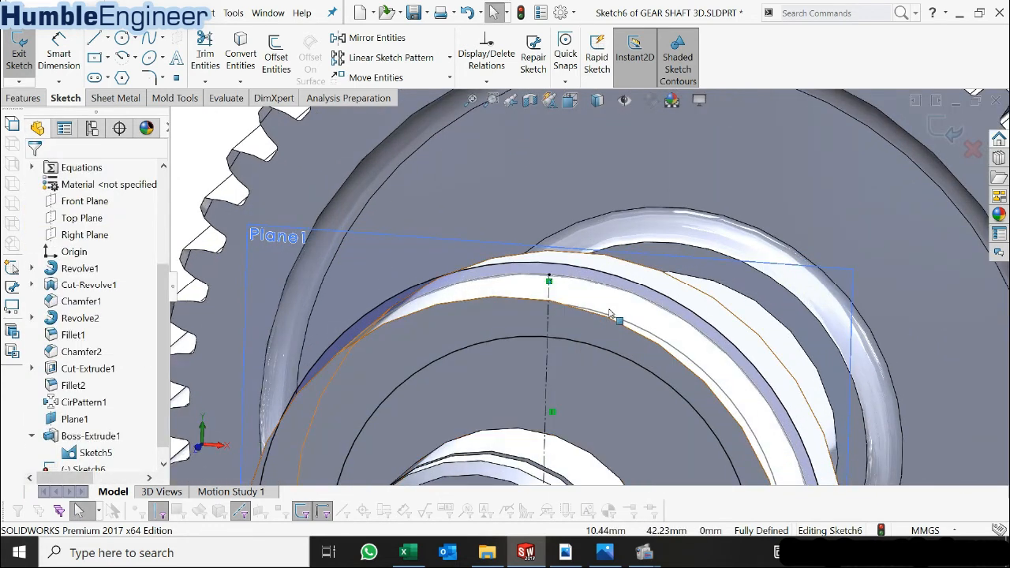
pyautogui.scroll(-1, 614, 318)
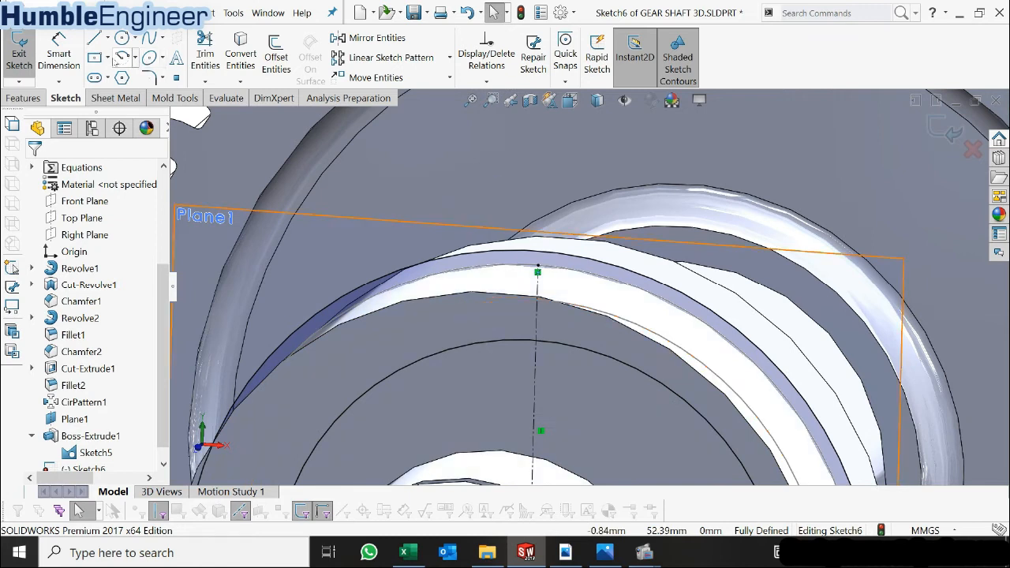
pyautogui.click(122, 57)
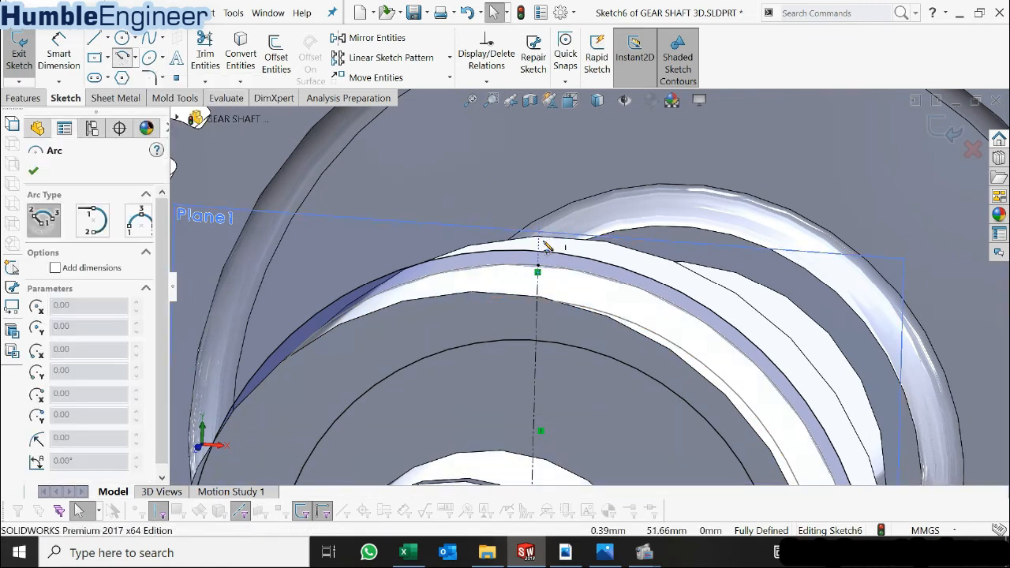
pyautogui.scroll(-1, 463, 304)
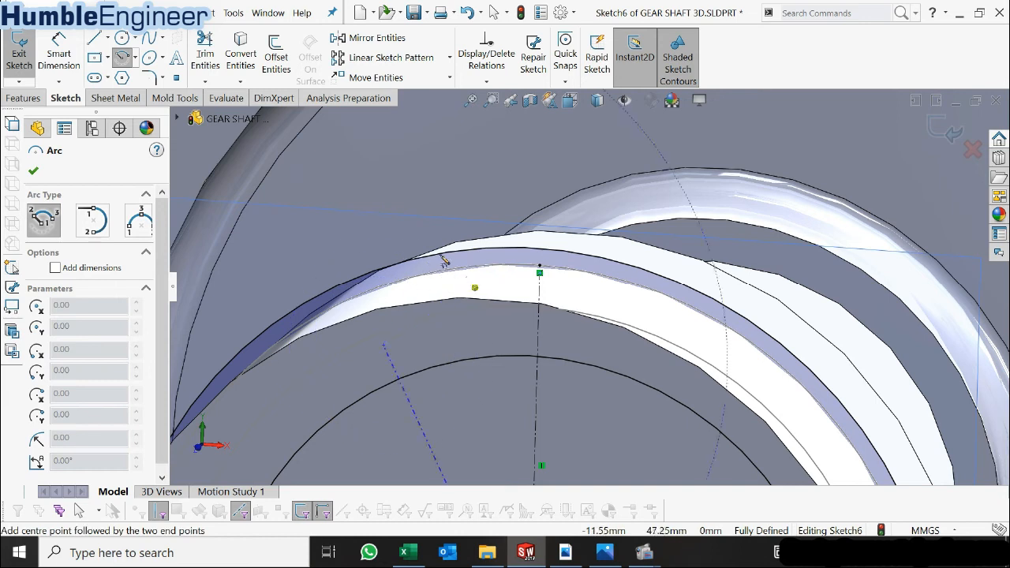
pyautogui.click(499, 361)
pyautogui.press('Escape')
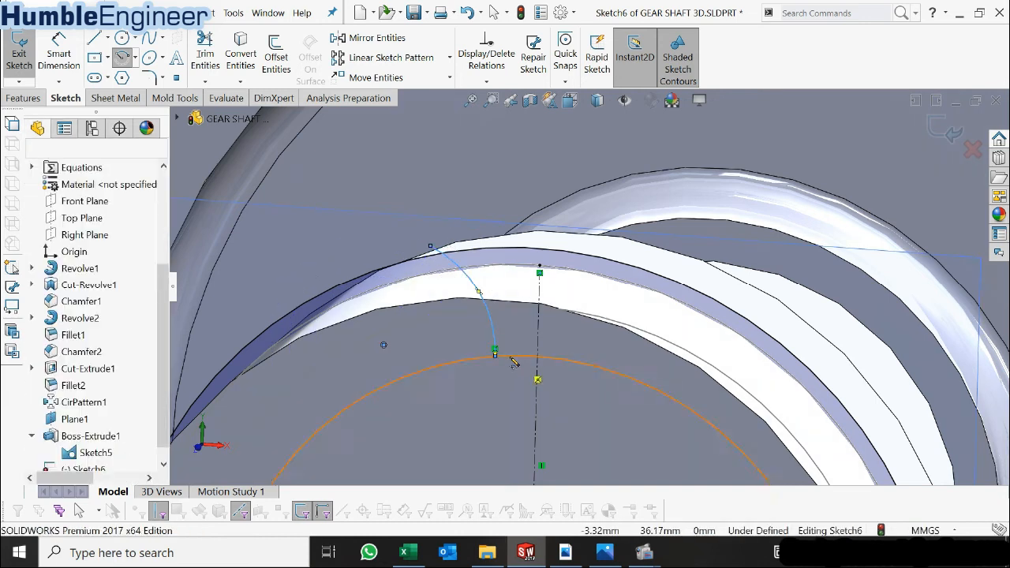
# - Make the arc's upper endpoint coincident with the outer offset circle
pyautogui.click(431, 247)
pyautogui.keyDown('ctrl'); pyautogui.click(461, 252); pyautogui.keyUp('ctrl')
pyautogui.click(71, 393)
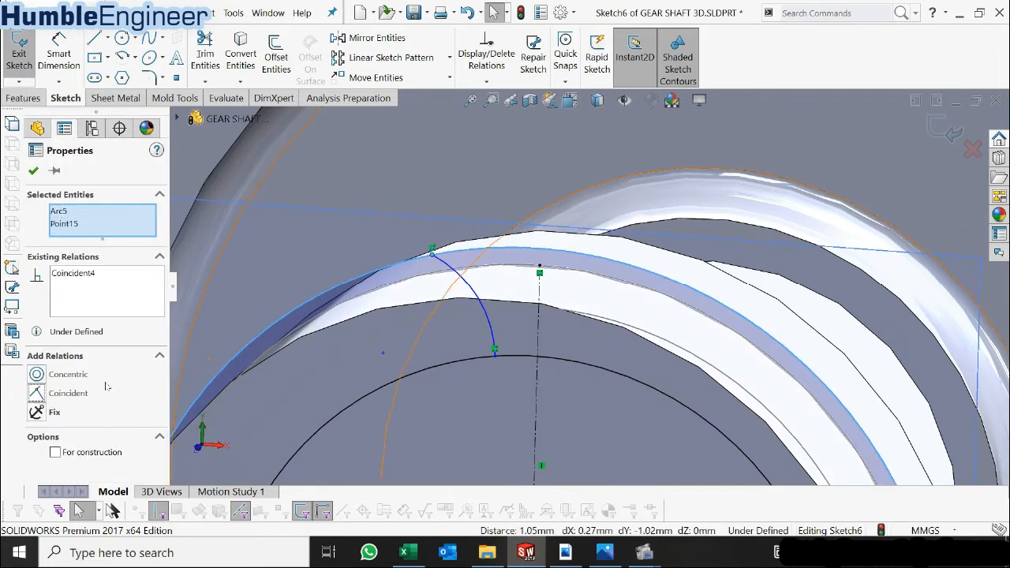
pyautogui.press('Escape')
# - Mirror the tooth flank arc about the vertical centerline, keeping the original
pyautogui.scroll(2, 550, 289)
pyautogui.moveTo(595, 312); pyautogui.dragTo(622, 289, button='middle')
pyautogui.scroll(-3, 624, 291)
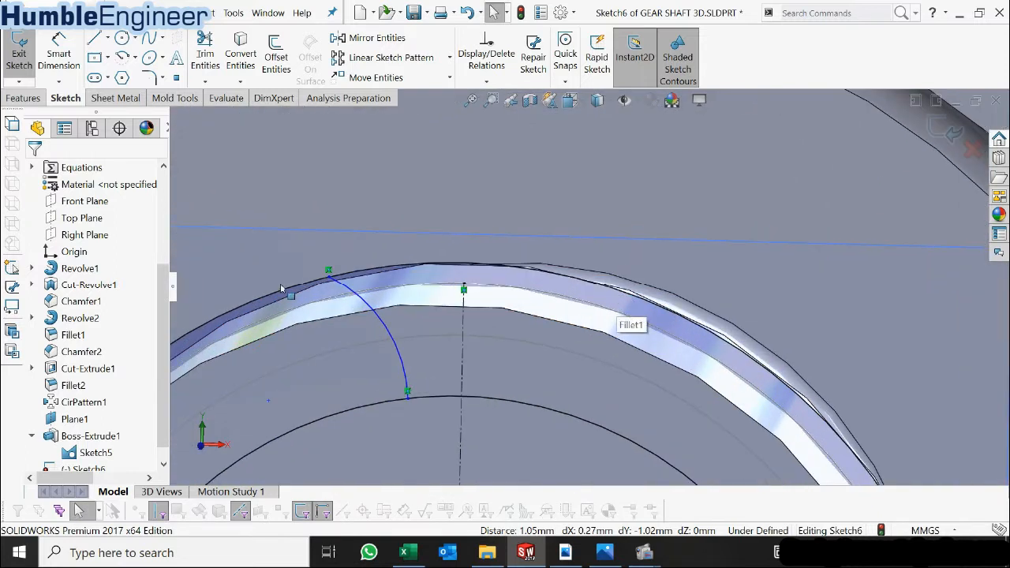
pyautogui.click(347, 290)
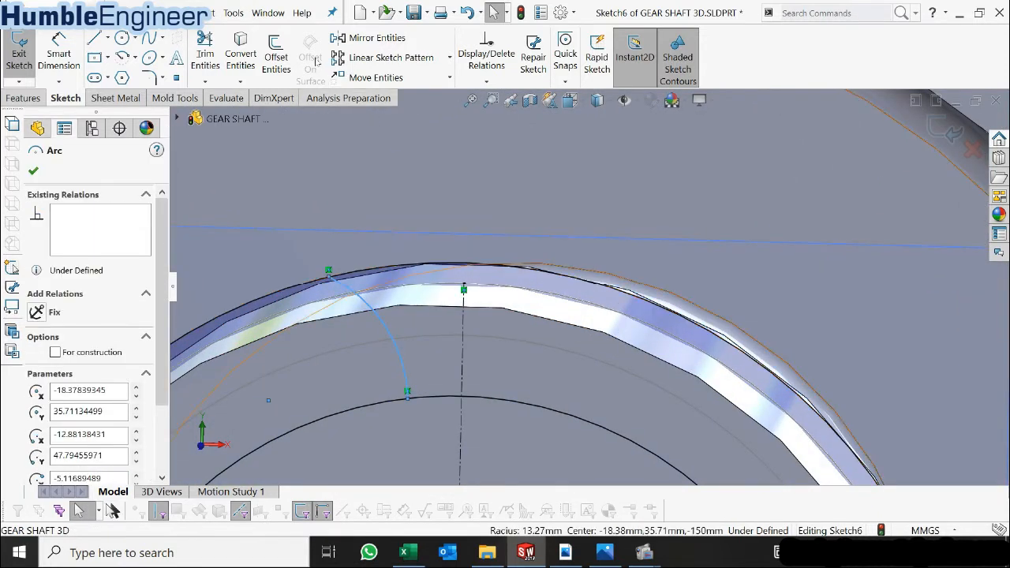
pyautogui.click(371, 38)
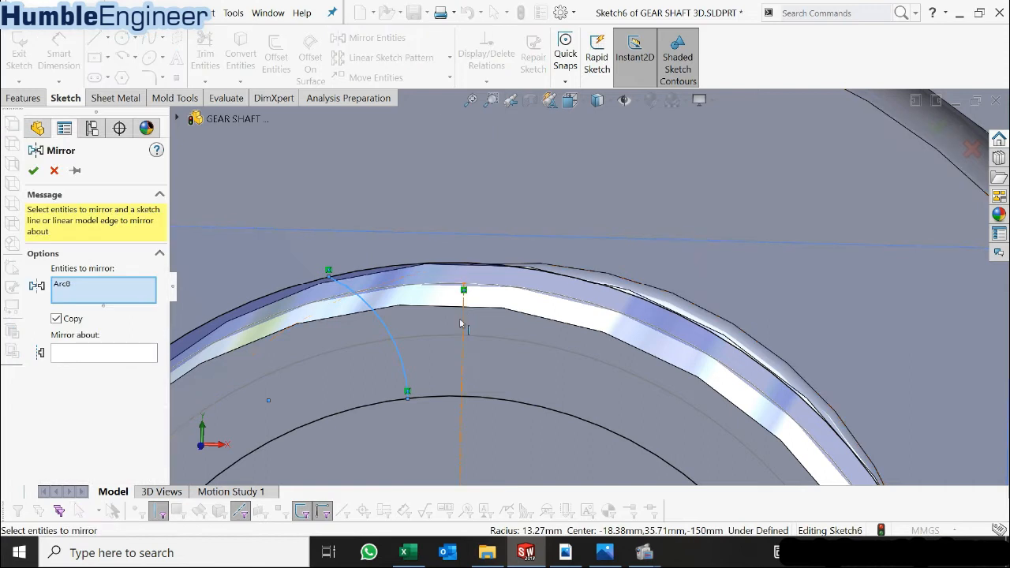
pyautogui.click(99, 351)
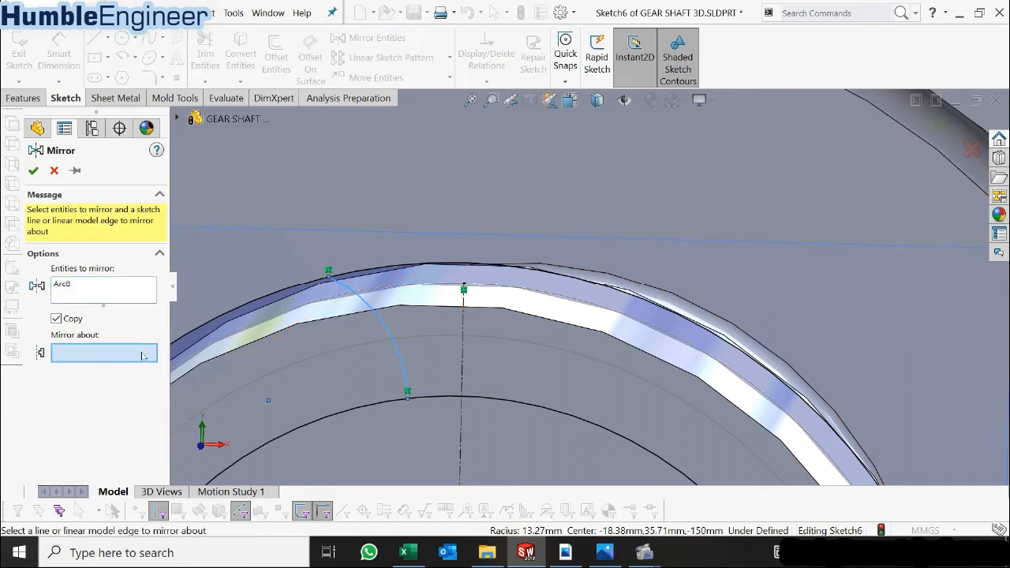
pyautogui.click(465, 323)
pyautogui.click(33, 171)
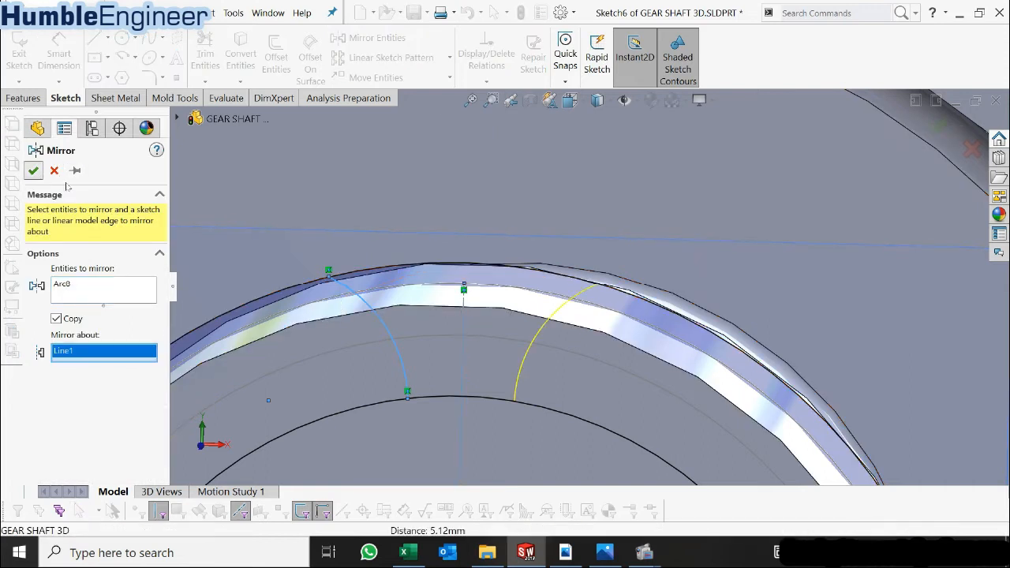
pyautogui.scroll(-2, 560, 373)
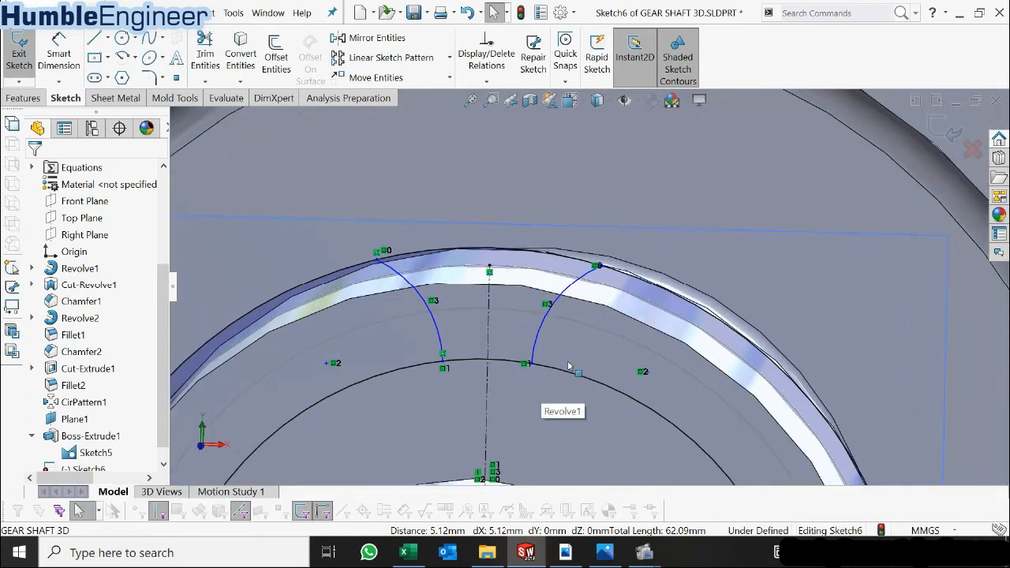
# - Draw a horizontal construction line about 8 mm long between the two flank arcs, crossing the vertical centerline
pyautogui.scroll(-2, 564, 310)
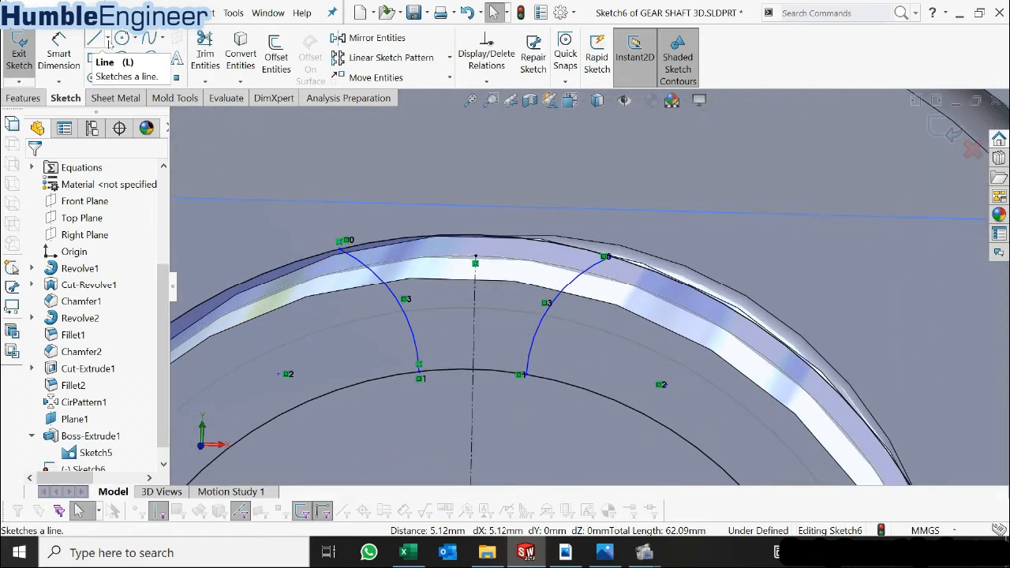
pyautogui.click(106, 38)
pyautogui.click(97, 79)
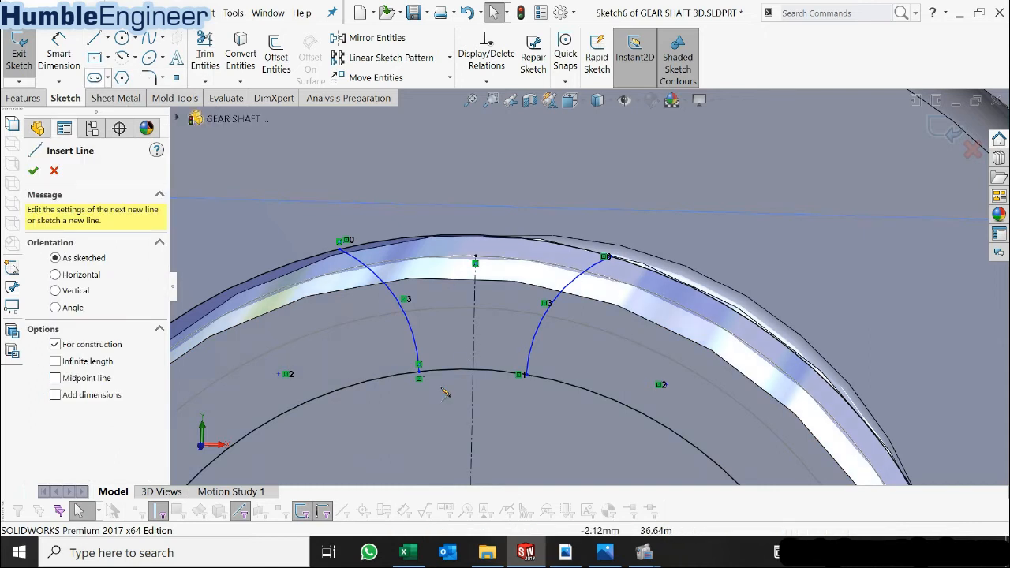
pyautogui.click(434, 323)
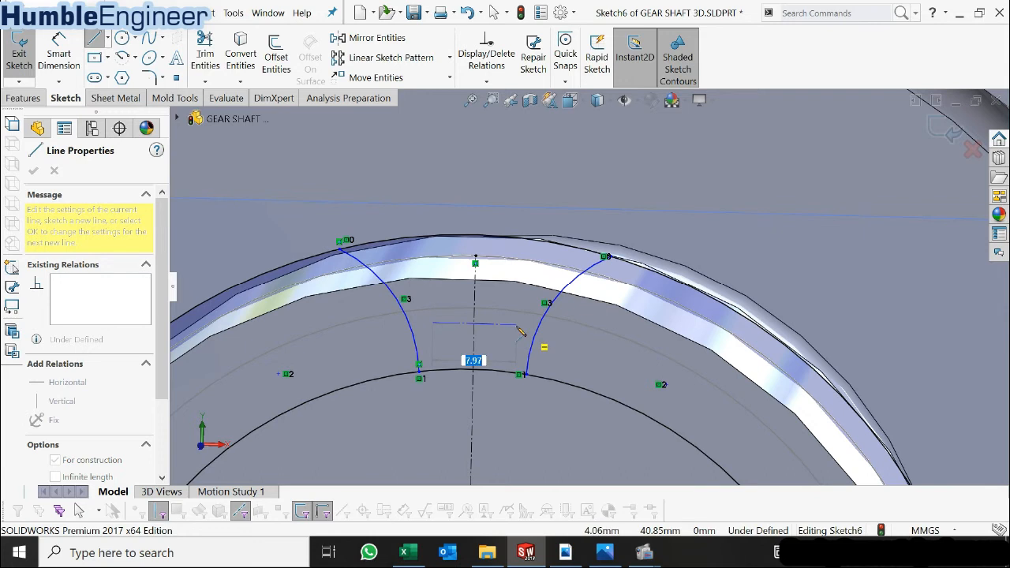
pyautogui.click(516, 325)
pyautogui.press('Escape')
pyautogui.press('Escape')
pyautogui.scroll(-1, 521, 324)
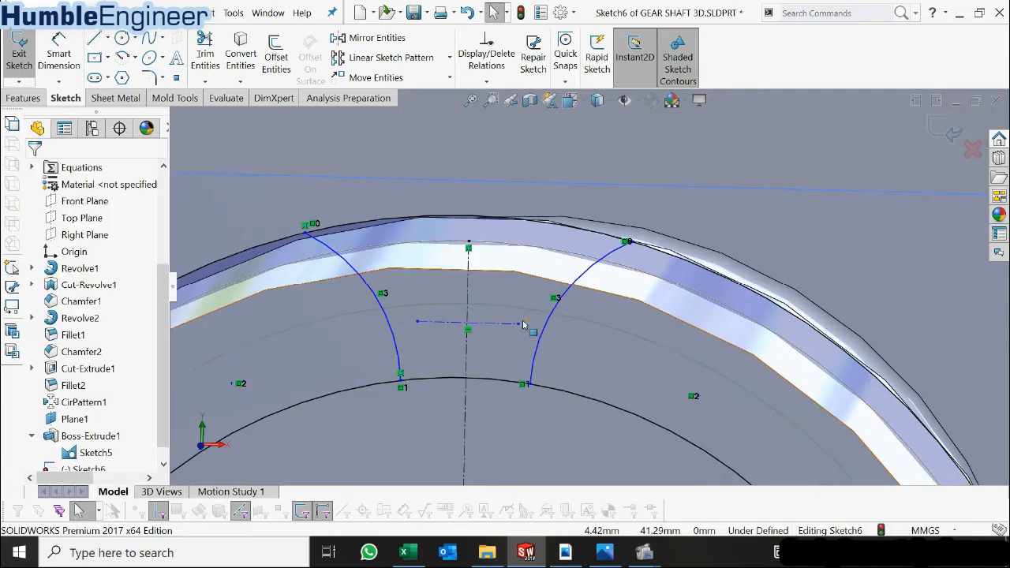
# - Make the horizontal construction line's left endpoint coincident with the left flank arc
pyautogui.click(417, 323)
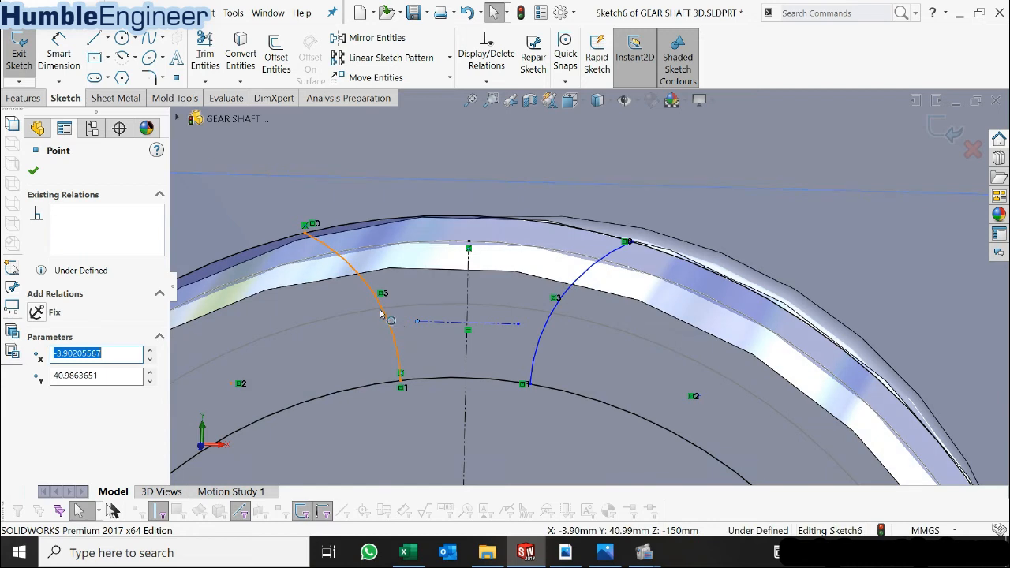
pyautogui.click(384, 315)
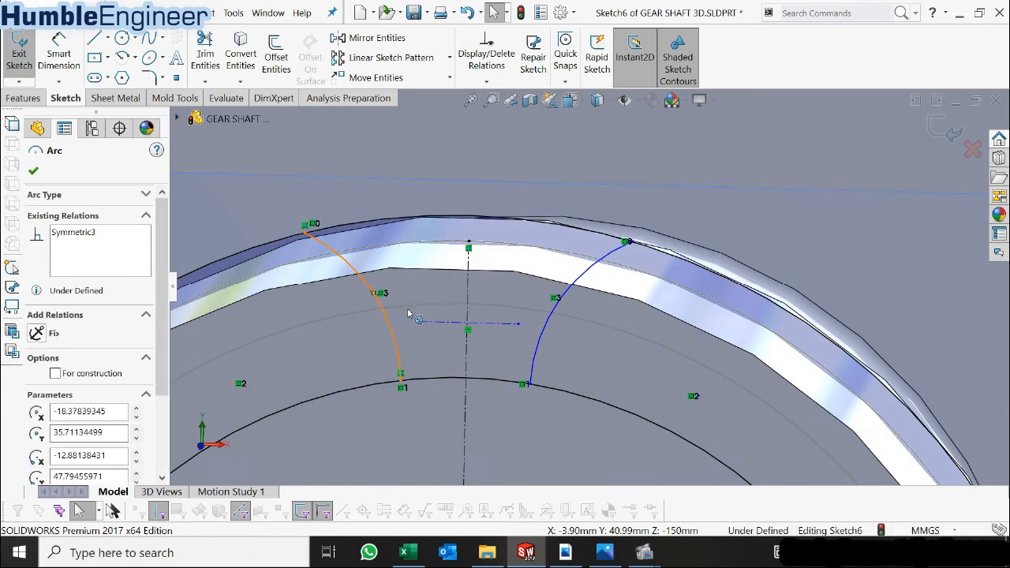
pyautogui.keyDown('ctrl'); pyautogui.click(411, 310); pyautogui.keyUp('ctrl')
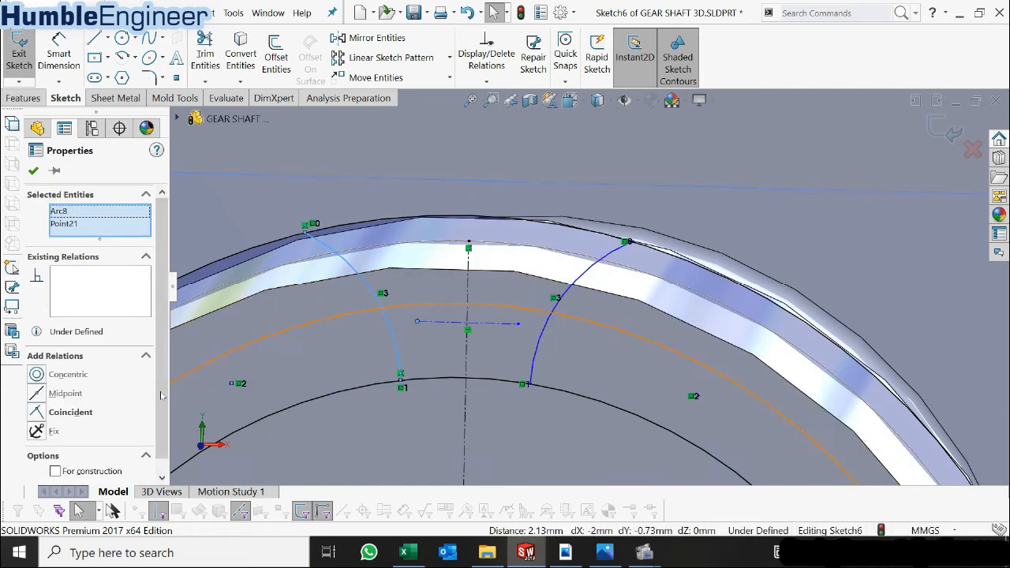
pyautogui.click(61, 411)
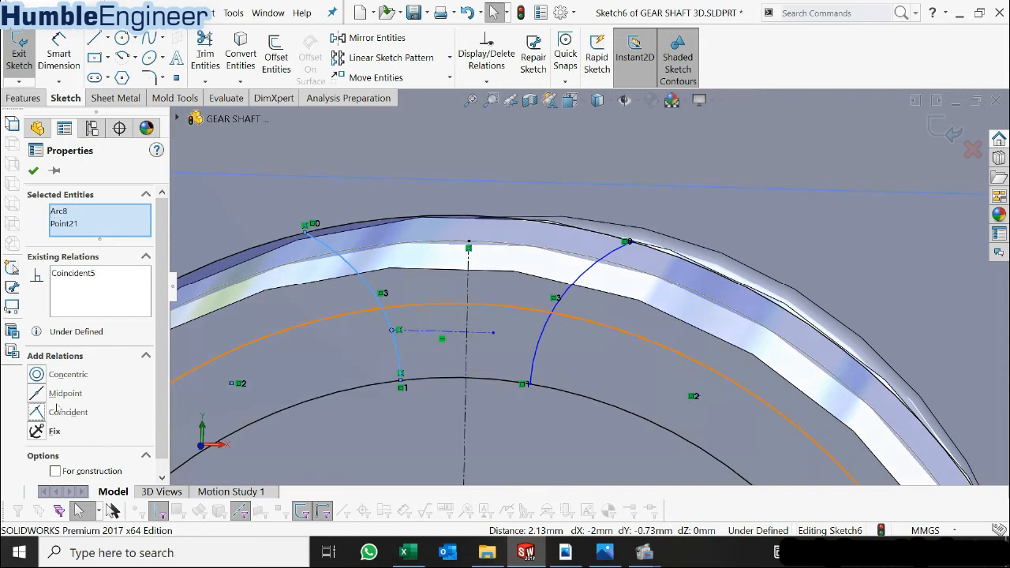
# - Make the horizontal construction line's left endpoint coincident with the 85 mm diameter circle of Sketch5
pyautogui.click(394, 332)
pyautogui.click(394, 332)
pyautogui.click(423, 307)
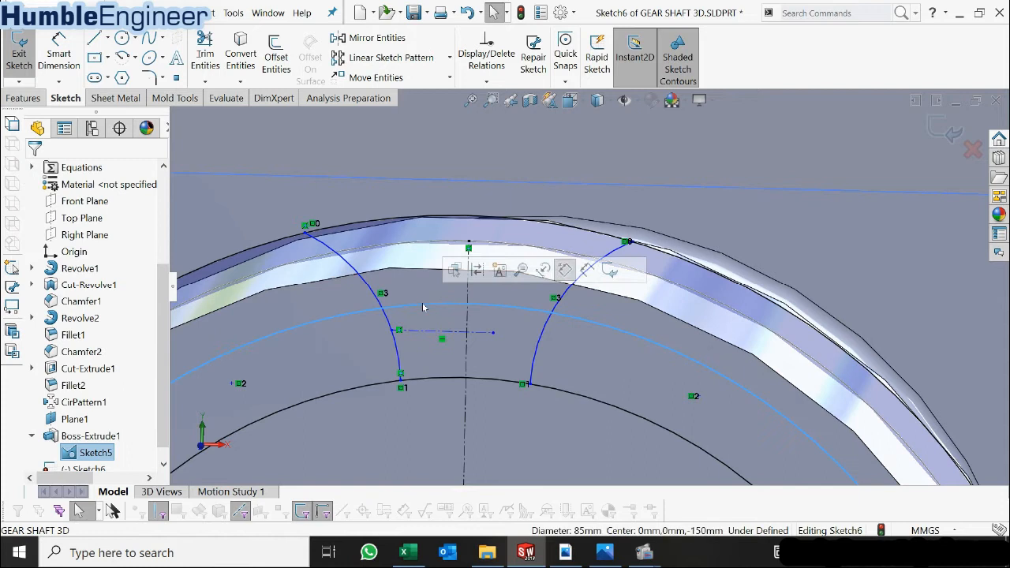
pyautogui.moveTo(398, 333)
pyautogui.mouseDown(button='middle')
pyautogui.moveTo(432, 289)
pyautogui.moveTo(449, 308)
pyautogui.moveTo(439, 308)
pyautogui.mouseUp(button='middle')
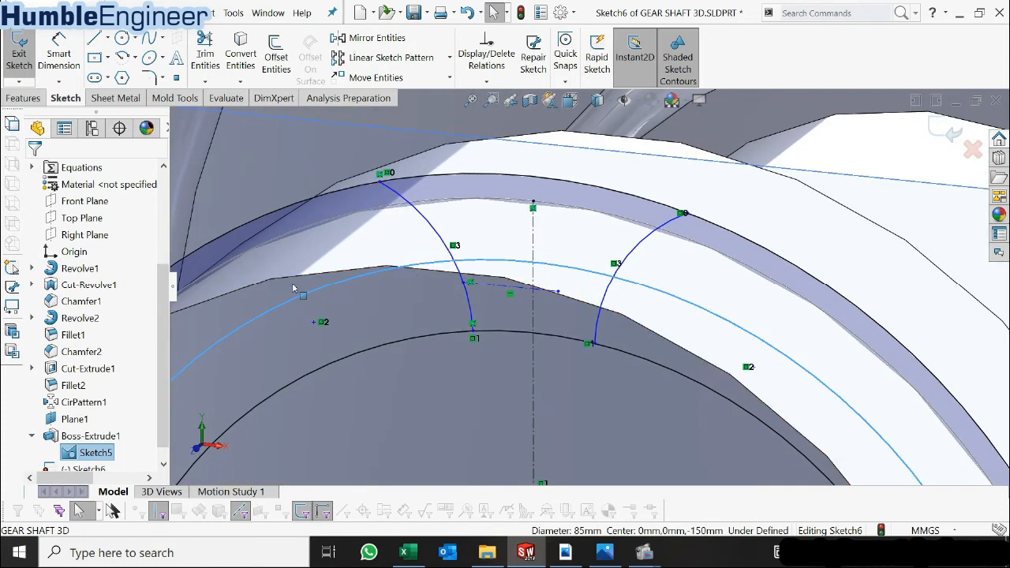
pyautogui.scroll(-2, 463, 272)
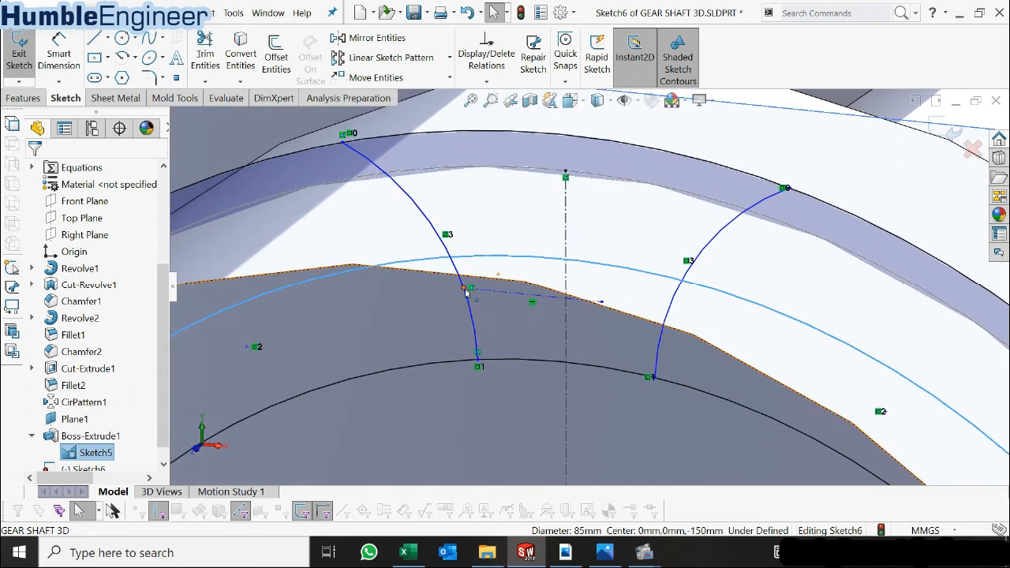
pyautogui.keyDown('ctrl'); pyautogui.click(467, 290); pyautogui.keyUp('ctrl')
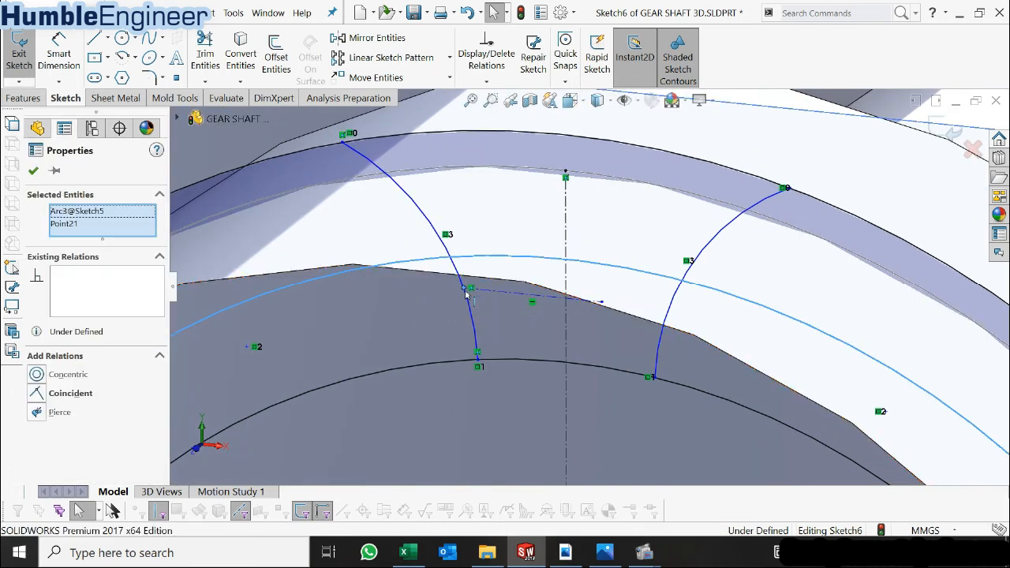
pyautogui.click(46, 394)
pyautogui.press('Escape')
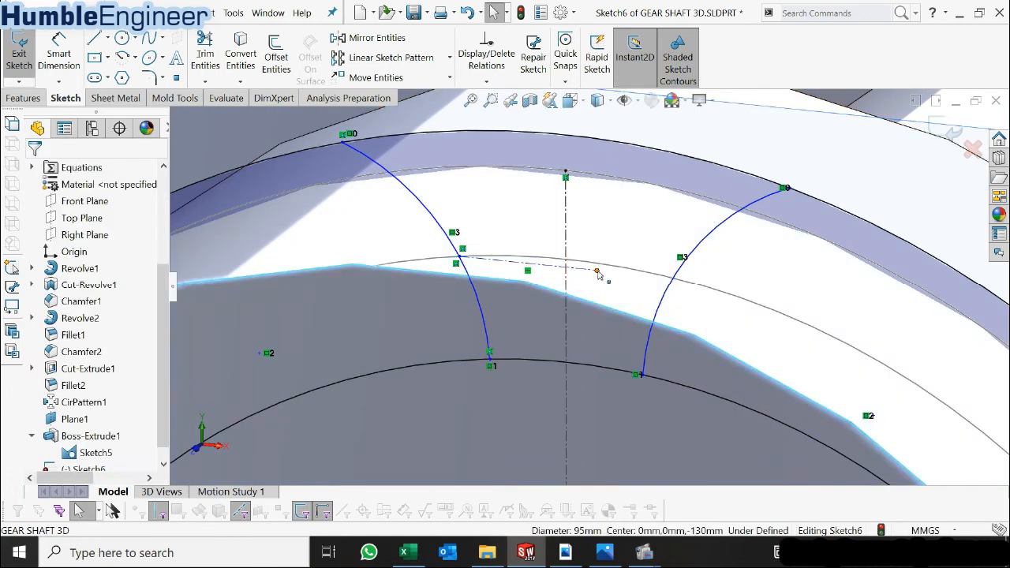
# - Make the horizontal construction line's right endpoint coincident with the right flank arc
pyautogui.click(597, 271)
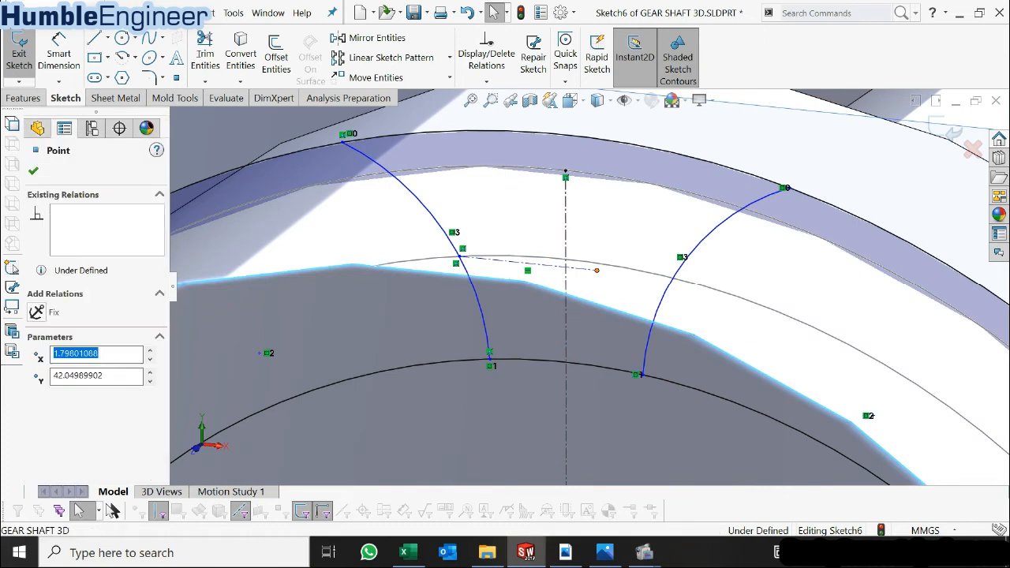
pyautogui.keyDown('ctrl'); pyautogui.click(663, 301); pyautogui.keyUp('ctrl')
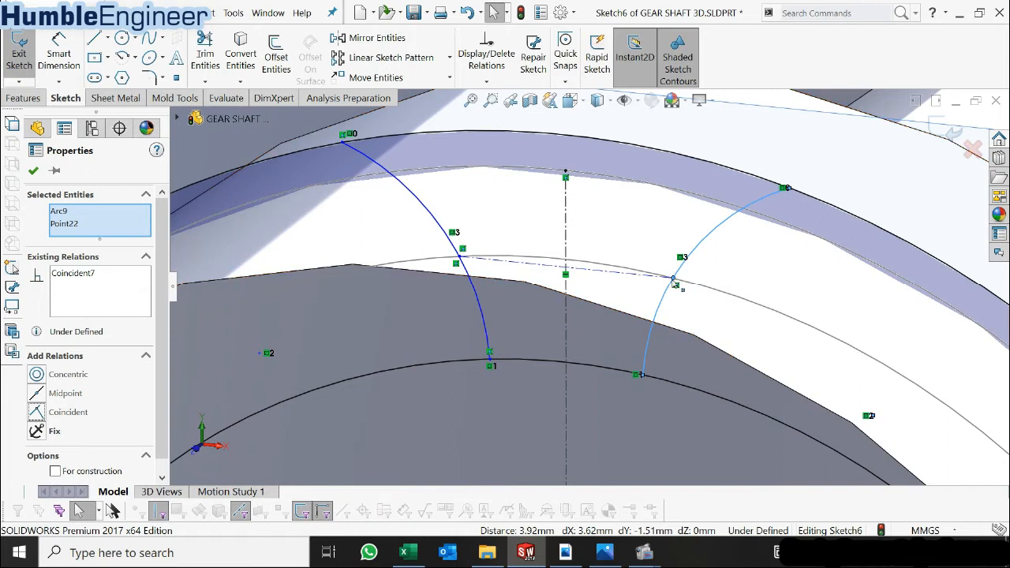
pyautogui.press('Escape')
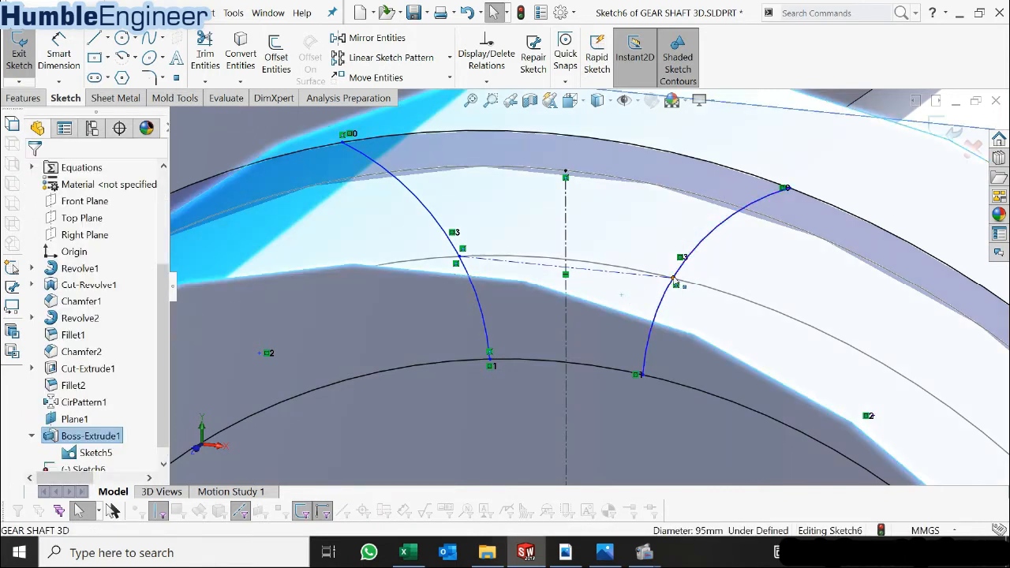
# - Make the horizontal construction line's right endpoint coincident with the 85 mm diameter circle of Sketch5
pyautogui.click(674, 280)
pyautogui.keyDown('ctrl'); pyautogui.click(702, 292); pyautogui.keyUp('ctrl')
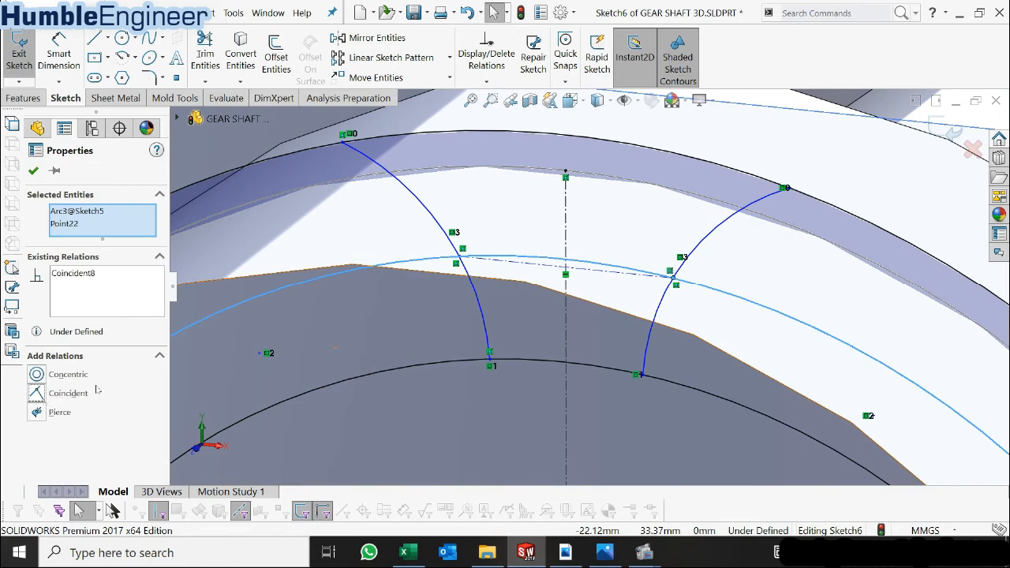
pyautogui.scroll(8, 584, 275)
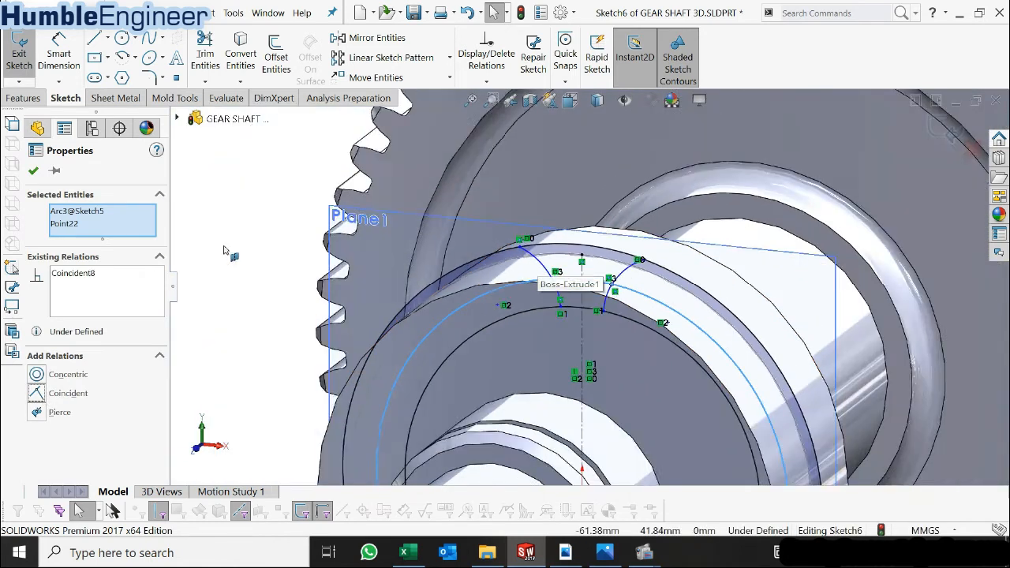
pyautogui.scroll(1, 226, 251)
pyautogui.click(243, 236)
pyautogui.scroll(-1, 634, 297)
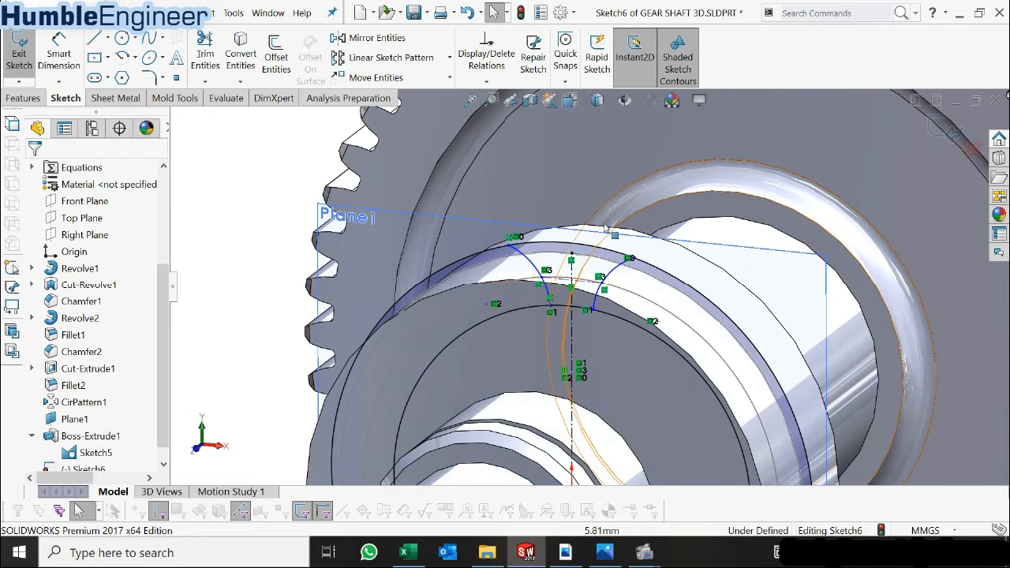
# - Trim the outer and inner circles back to the flank arcs, leaving only the closed tooth space profile
pyautogui.click(203, 52)
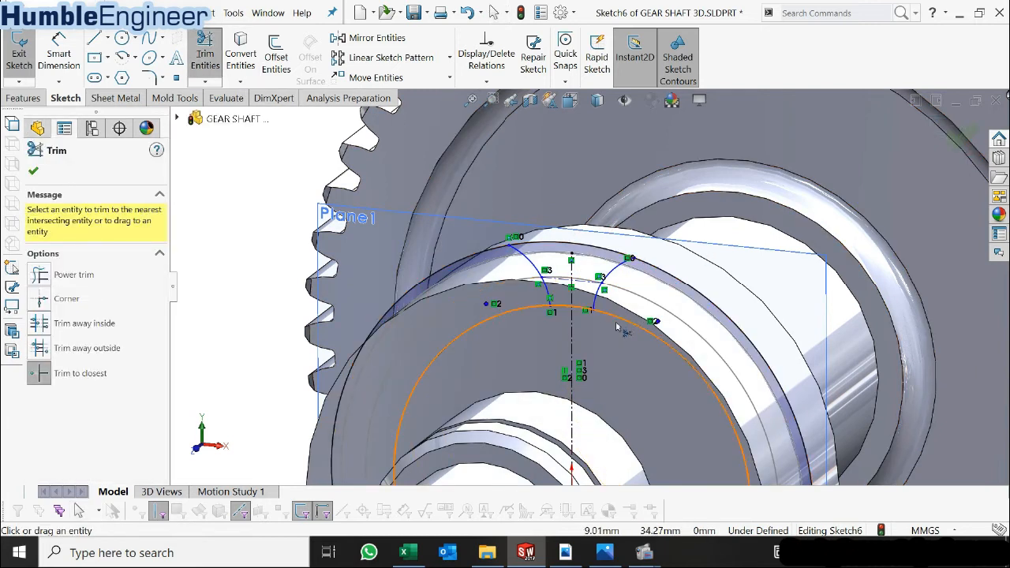
pyautogui.click(667, 277)
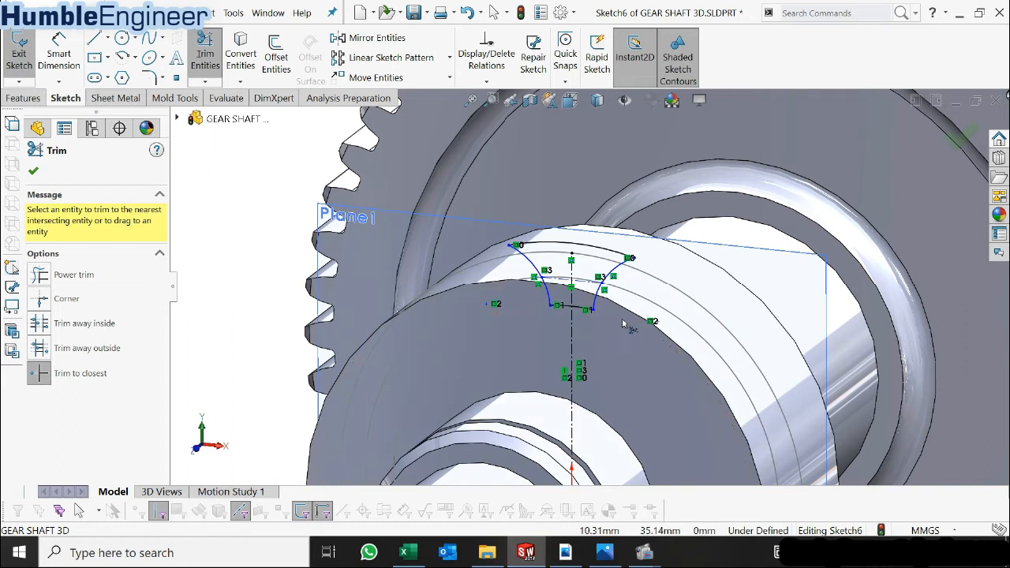
pyautogui.scroll(2, 600, 312)
pyautogui.scroll(-3, 620, 310)
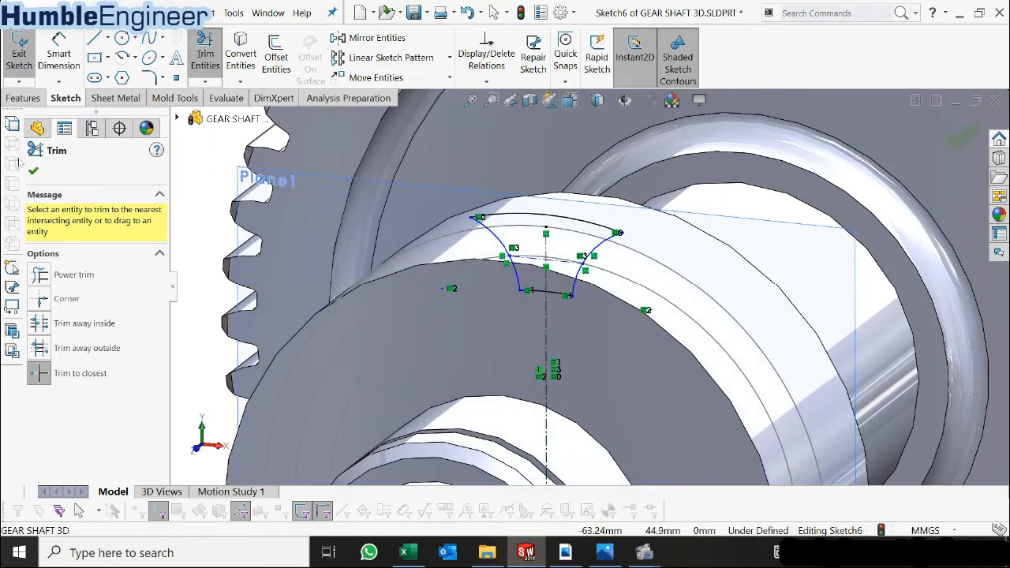
pyautogui.click(33, 170)
# - Hide the solid body and Sketch5 so only the tooth space sketch and Plane1 remain displayed
pyautogui.rightClick(88, 269)
pyautogui.click(99, 252)
pyautogui.scroll(3, 643, 263)
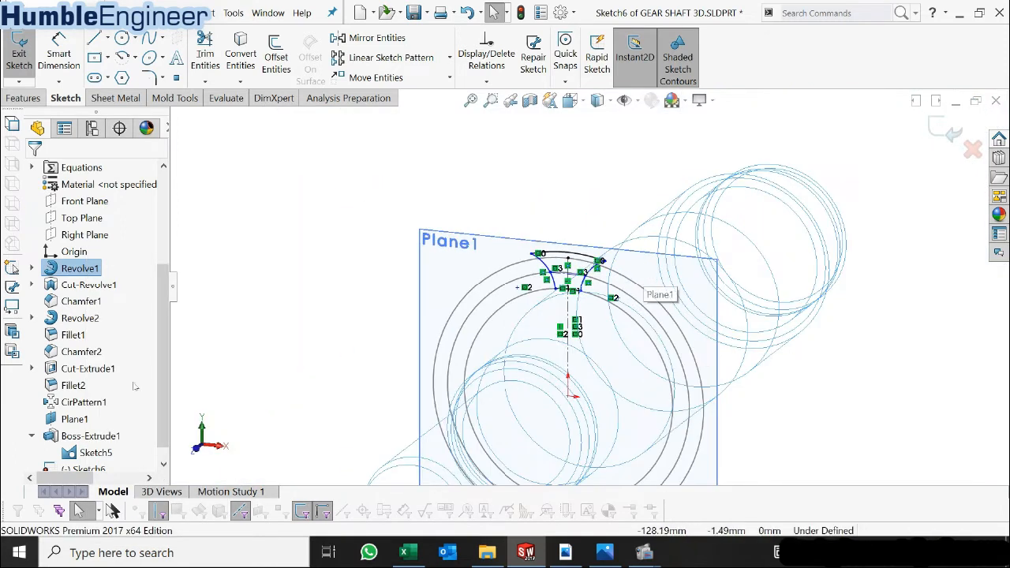
pyautogui.rightClick(86, 456)
pyautogui.click(110, 360)
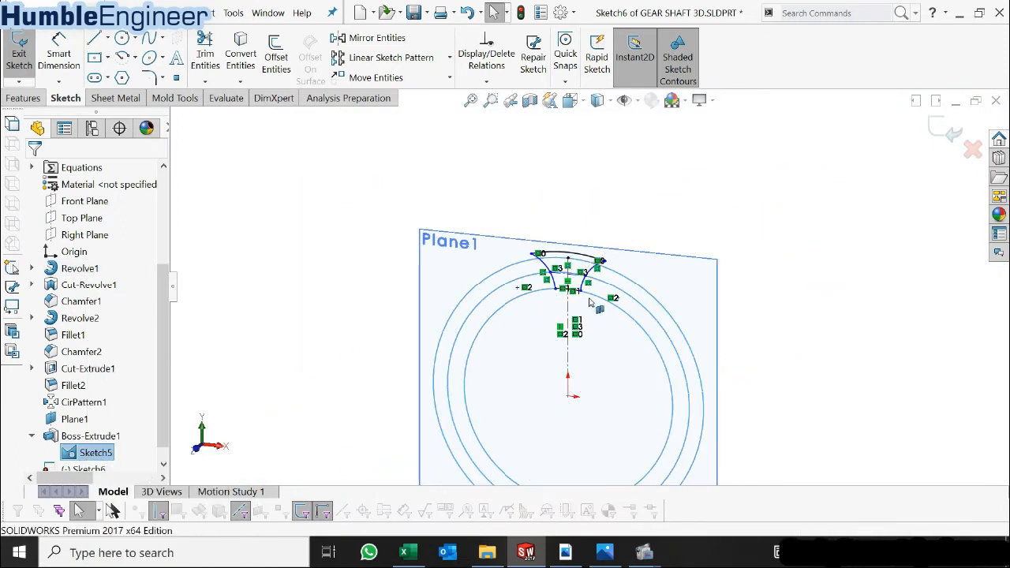
# - Draw a slanted construction line across the left flank, from above the outer arc to the vertical centerline below the root arc
pyautogui.scroll(-2, 667, 288)
pyautogui.scroll(-2, 667, 288)
pyautogui.scroll(2, 643, 268)
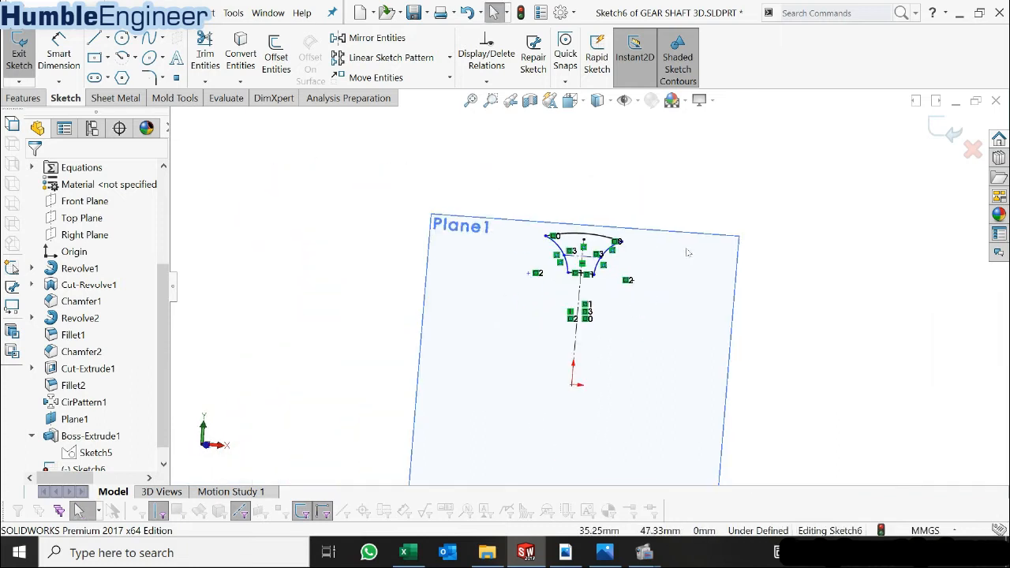
pyautogui.scroll(-2, 633, 259)
pyautogui.scroll(-1, 518, 275)
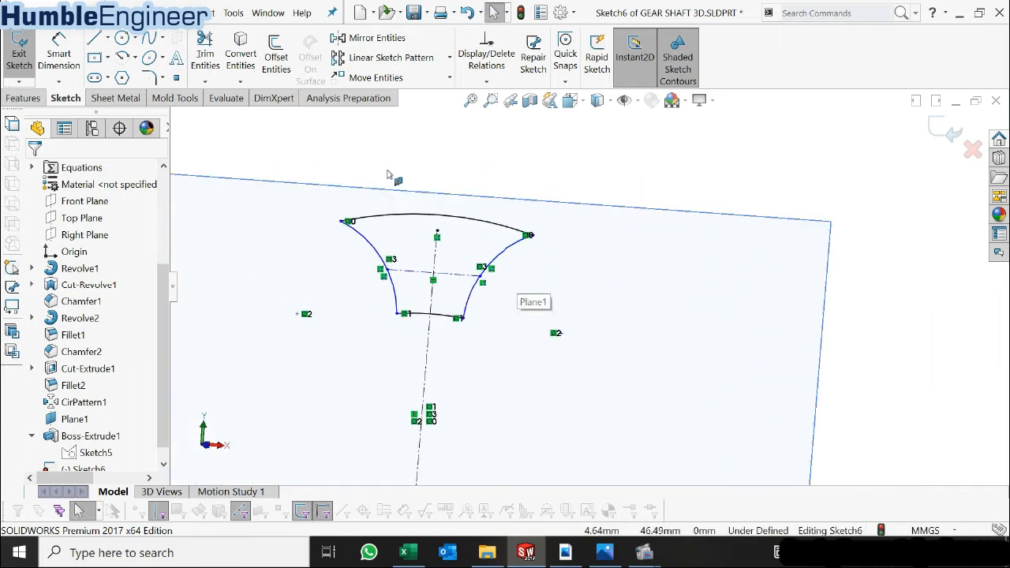
pyautogui.click(107, 38)
pyautogui.click(107, 79)
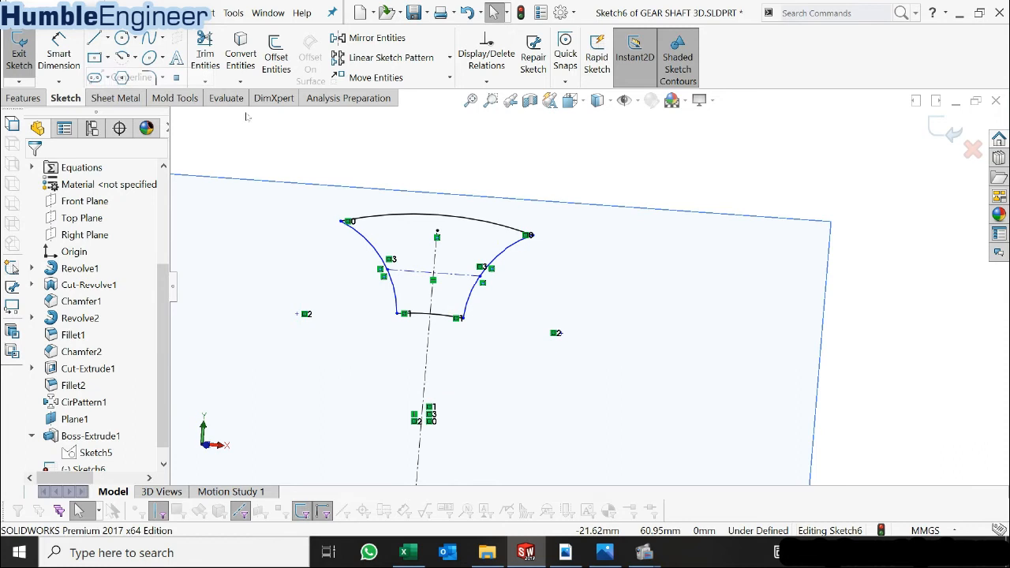
pyautogui.scroll(-1, 434, 205)
pyautogui.click(325, 143)
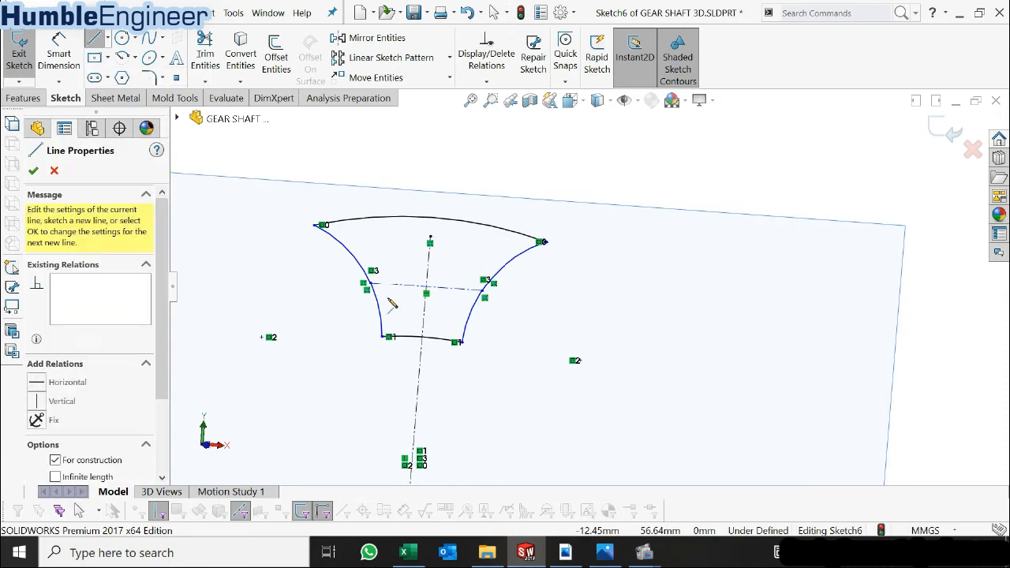
pyautogui.press('Escape')
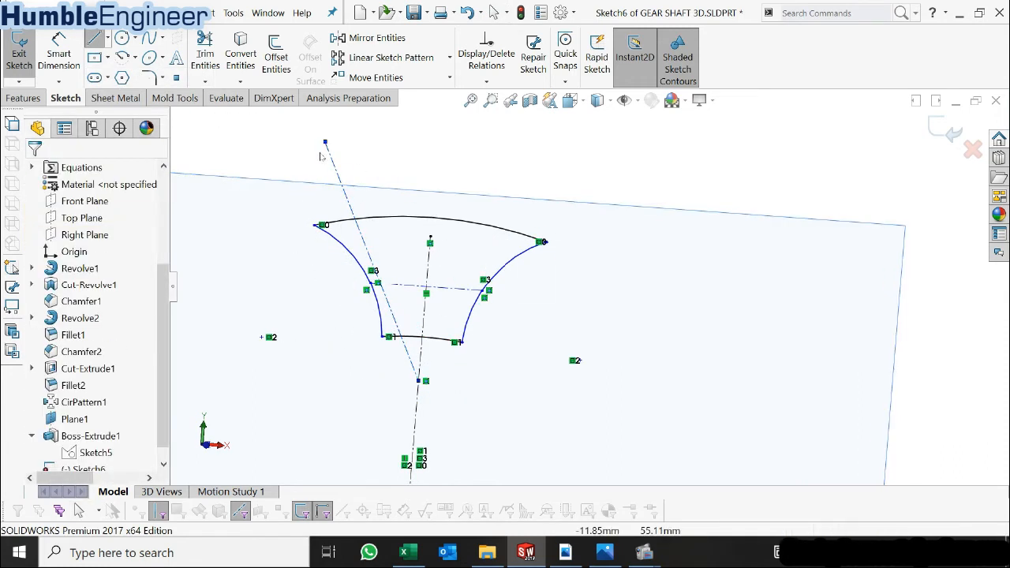
# - Make the slanted construction line's upper endpoint coincident with the tooth space's outer arc
pyautogui.click(325, 142)
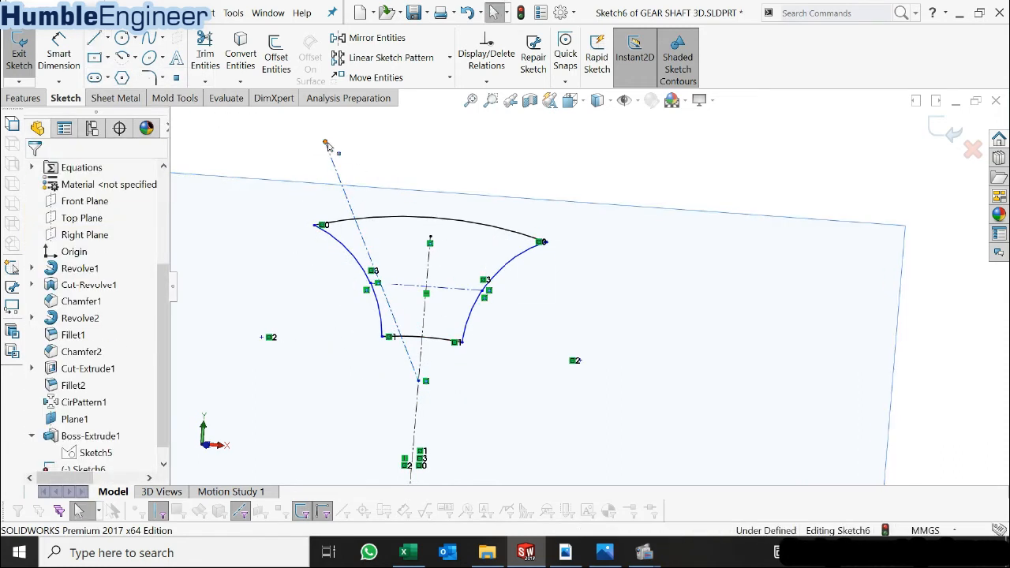
pyautogui.keyDown('ctrl'); pyautogui.click(380, 222); pyautogui.keyUp('ctrl')
pyautogui.click(36, 415)
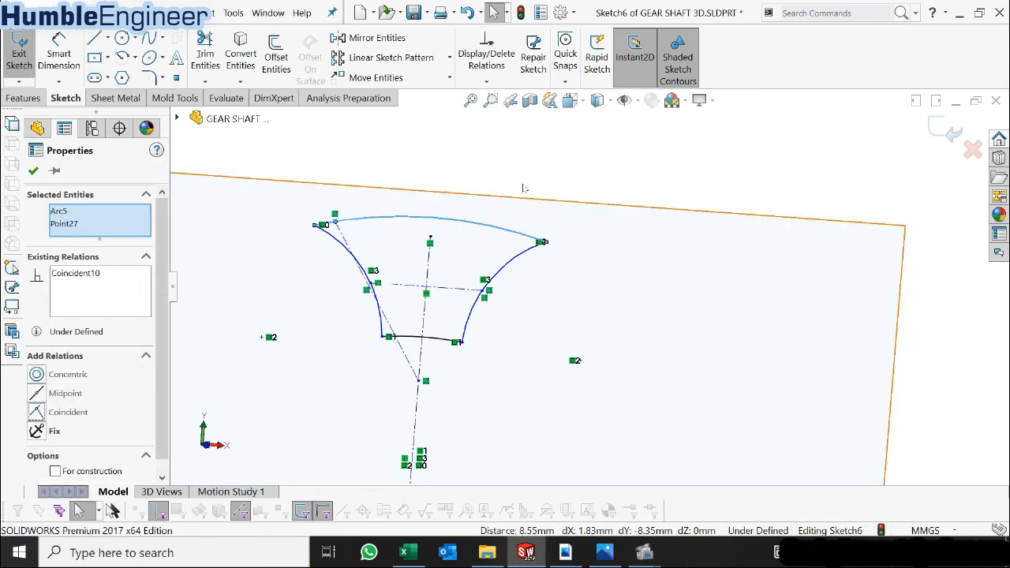
pyautogui.click(517, 183)
# - Make the slanted construction line coincident with the horizontal construction line's left endpoint on the flank
pyautogui.click(367, 285)
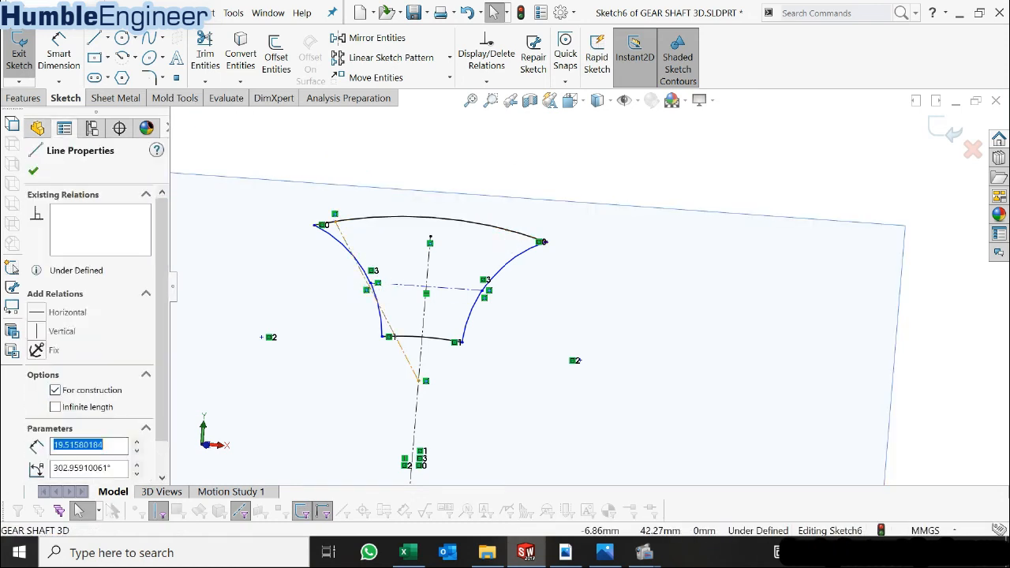
pyautogui.keyDown('ctrl'); pyautogui.click(371, 284); pyautogui.keyUp('ctrl')
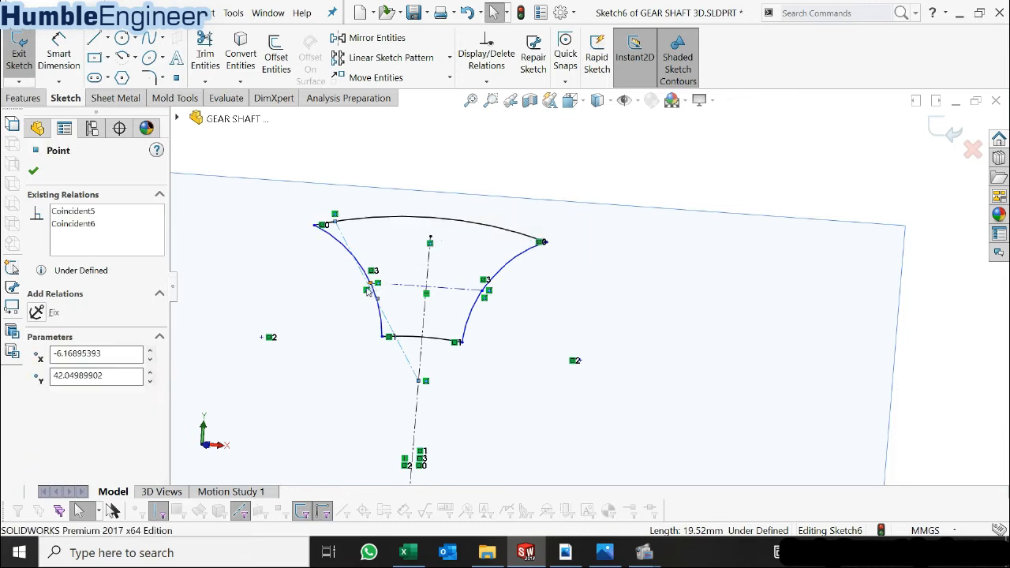
pyautogui.click(263, 362)
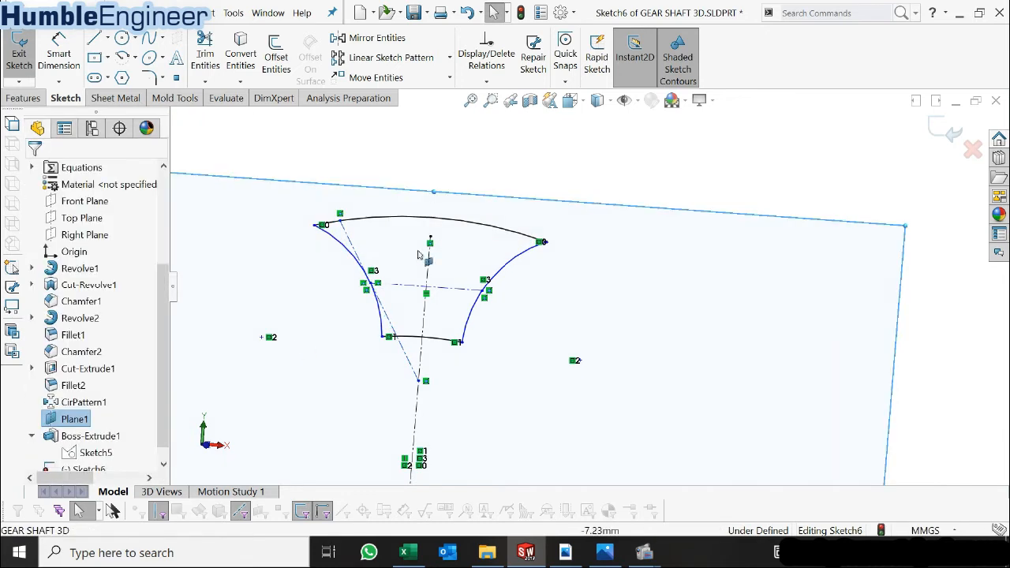
# - Make the slanted construction line tangent to the left flank arc
pyautogui.click(350, 246)
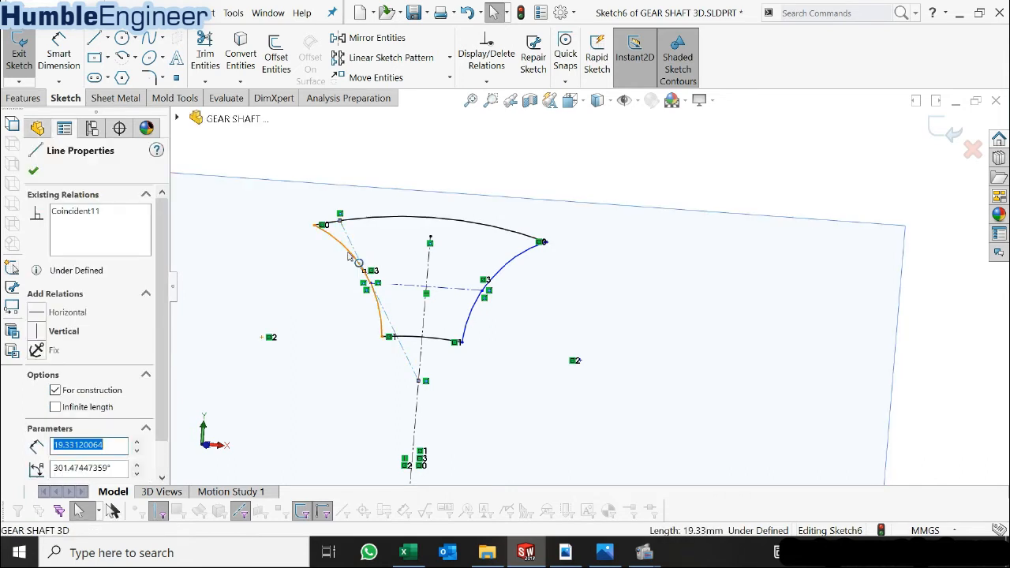
pyautogui.keyDown('ctrl'); pyautogui.click(350, 257); pyautogui.keyUp('ctrl')
pyautogui.click(36, 375)
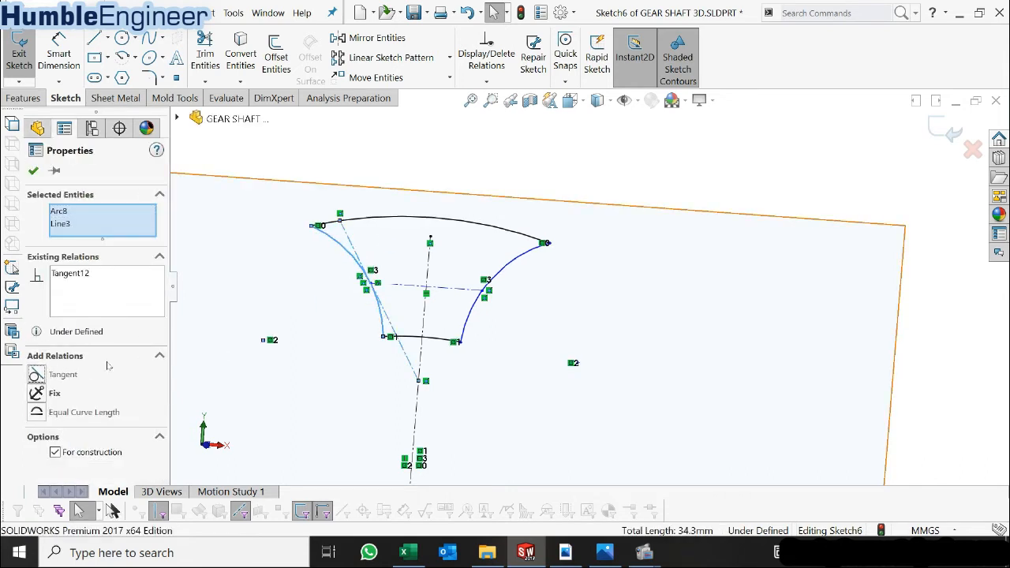
pyautogui.click(432, 169)
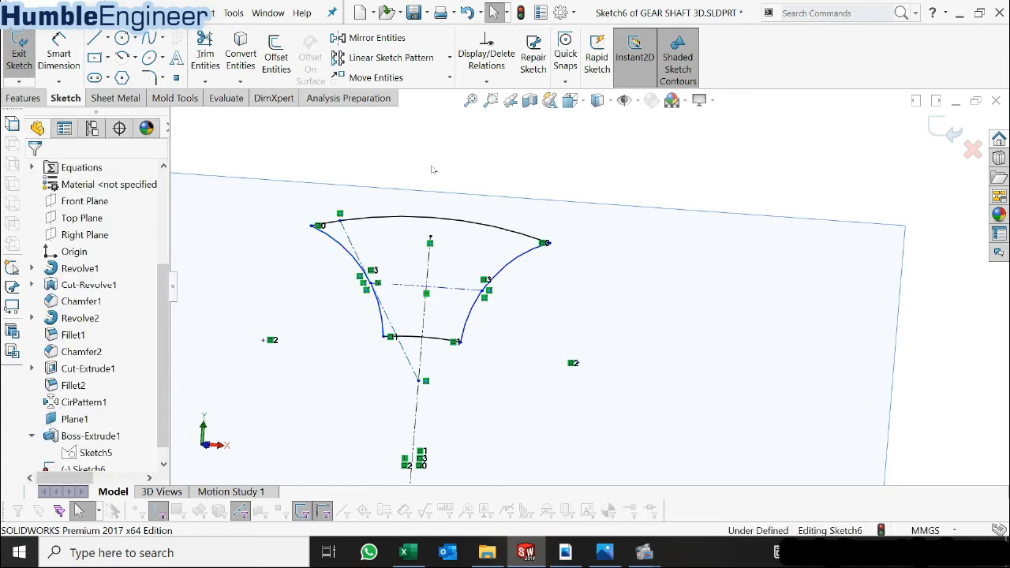
# - Draw a construction line from the left flank arc's lower endpoint to the sketch origin
pyautogui.click(107, 40)
pyautogui.click(135, 76)
pyautogui.scroll(3, 478, 283)
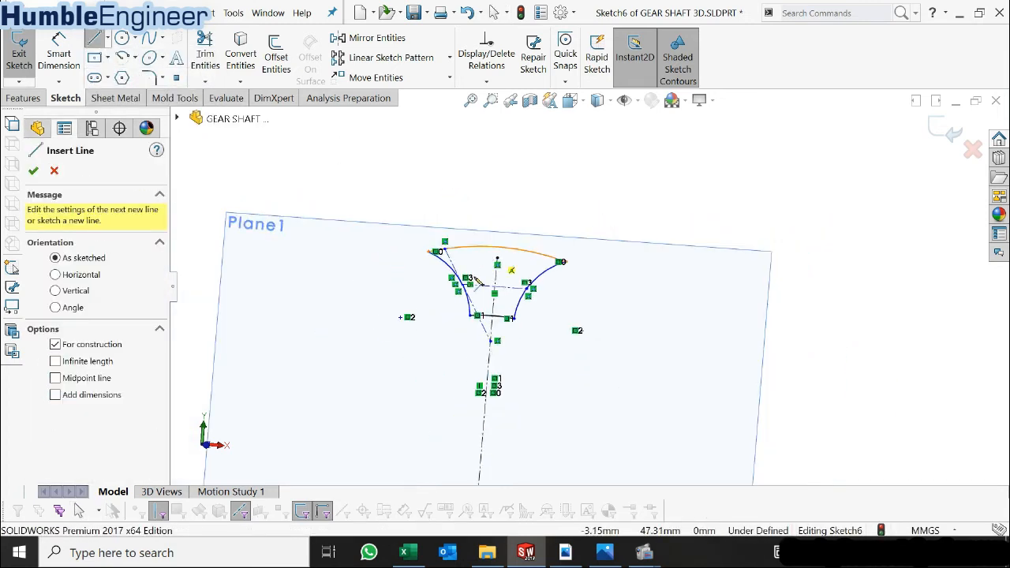
pyautogui.click(470, 316)
pyautogui.scroll(4, 471, 318)
pyautogui.scroll(-2, 524, 388)
pyautogui.click(544, 393)
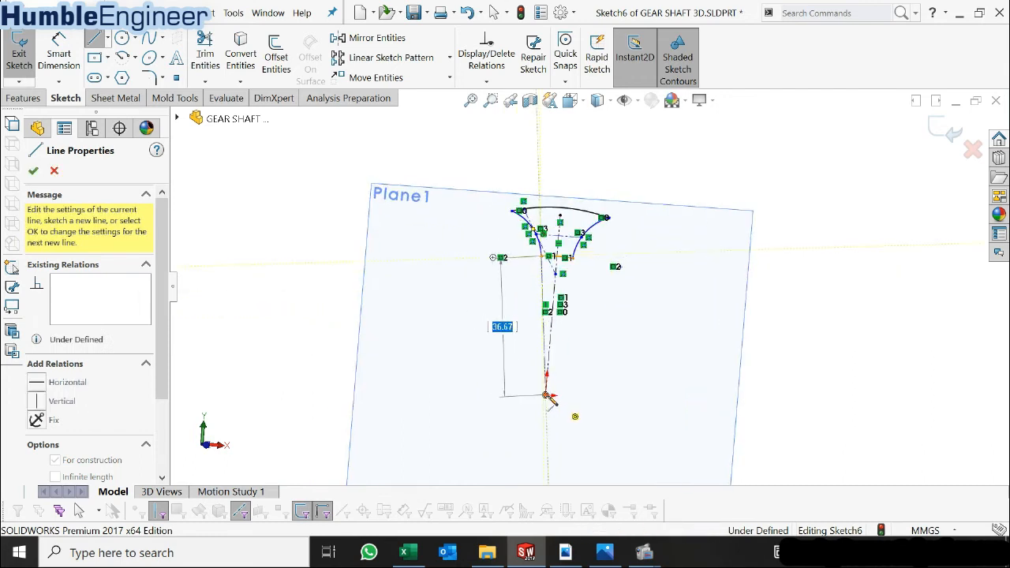
pyautogui.press('Escape')
pyautogui.scroll(2, 599, 266)
pyautogui.press('Escape')
pyautogui.scroll(3, 576, 260)
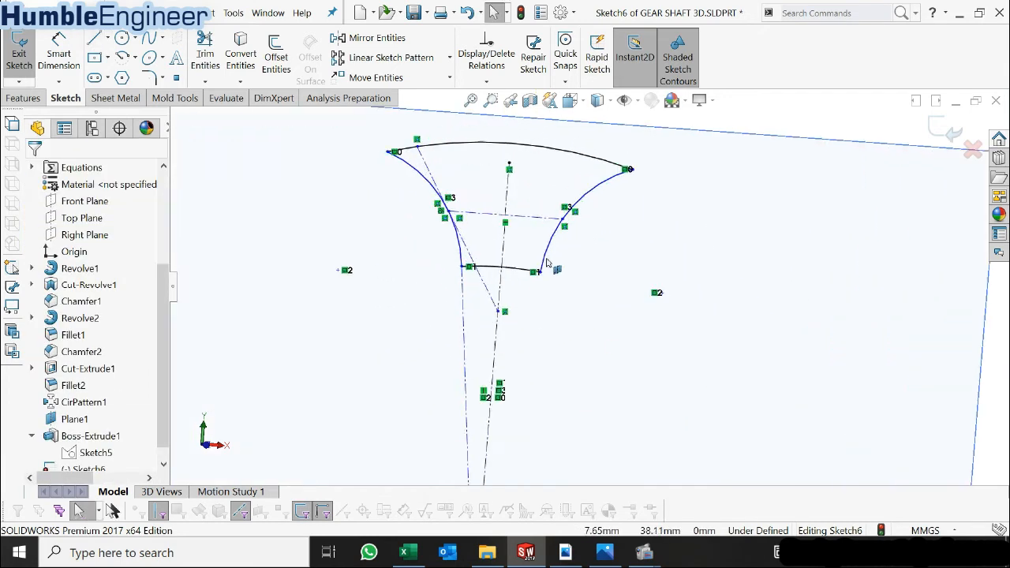
# - Make the left flank arc tangent to the construction line running to the origin
pyautogui.click(456, 259)
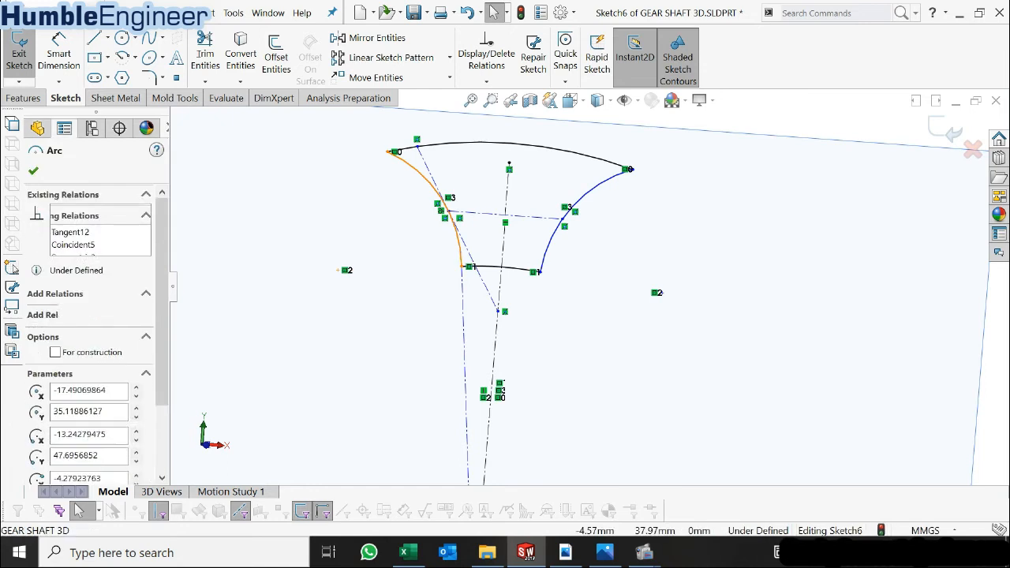
pyautogui.keyDown('ctrl'); pyautogui.click(463, 297); pyautogui.keyUp('ctrl')
pyautogui.click(34, 378)
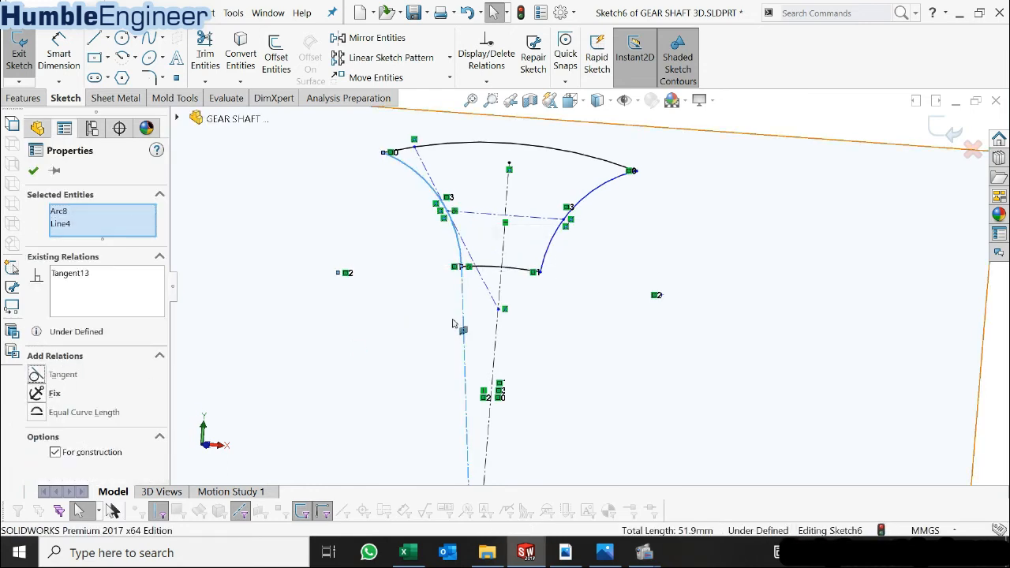
pyautogui.scroll(4, 583, 226)
pyautogui.click(617, 179)
pyautogui.scroll(-4, 618, 180)
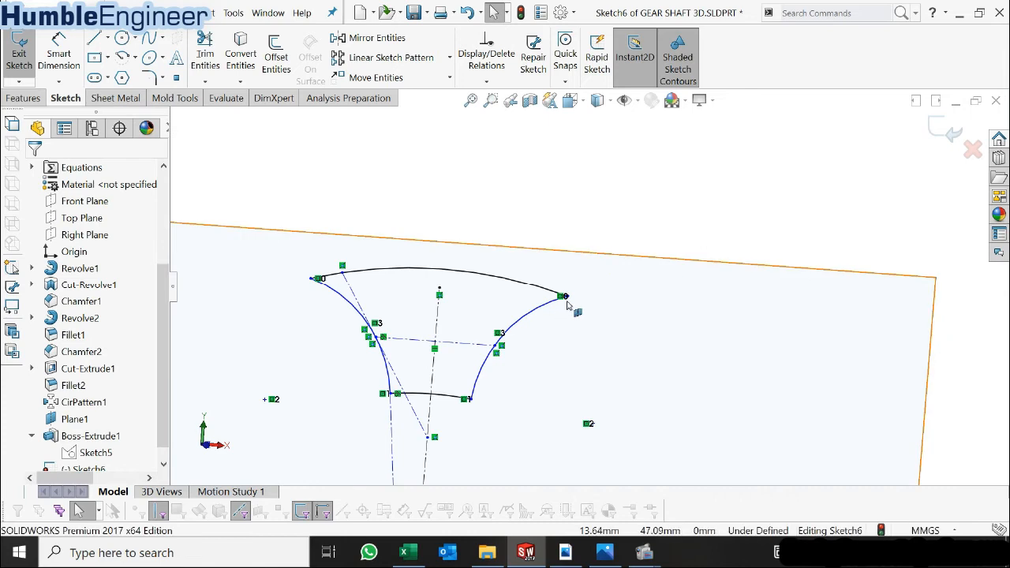
# - Draw a radial construction line from the sketch origin to the outer gear circle and move its endpoint clear of the right flank
pyautogui.moveTo(568, 300); pyautogui.dragTo(529, 286)
pyautogui.scroll(4, 534, 315)
pyautogui.scroll(-2, 587, 363)
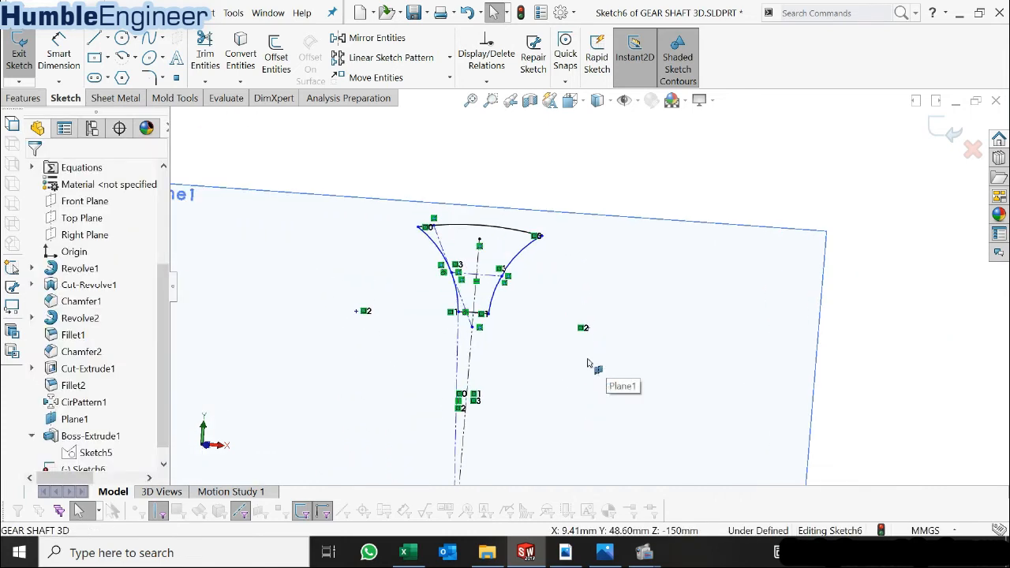
pyautogui.click(108, 38)
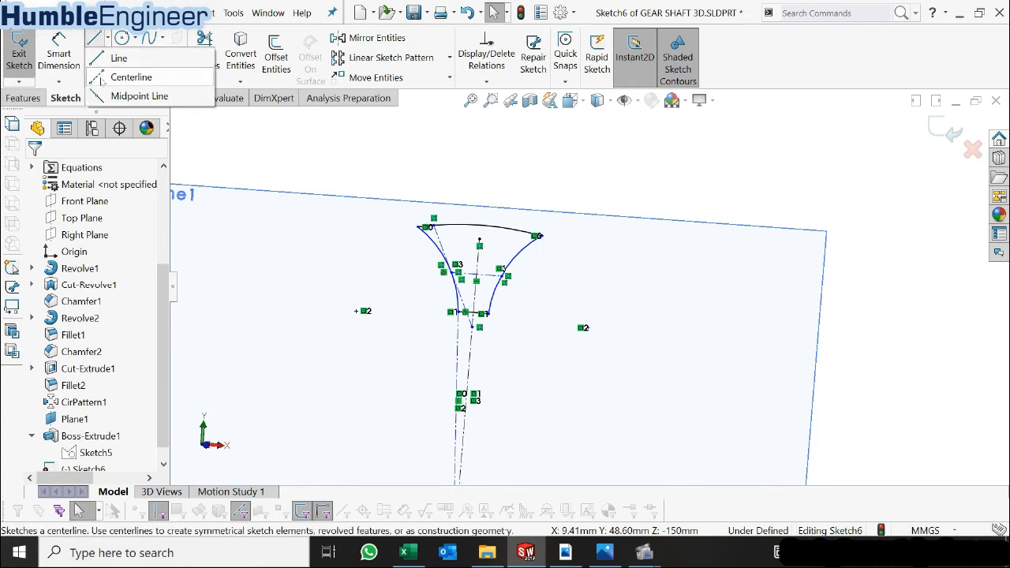
pyautogui.click(102, 79)
pyautogui.scroll(3, 568, 284)
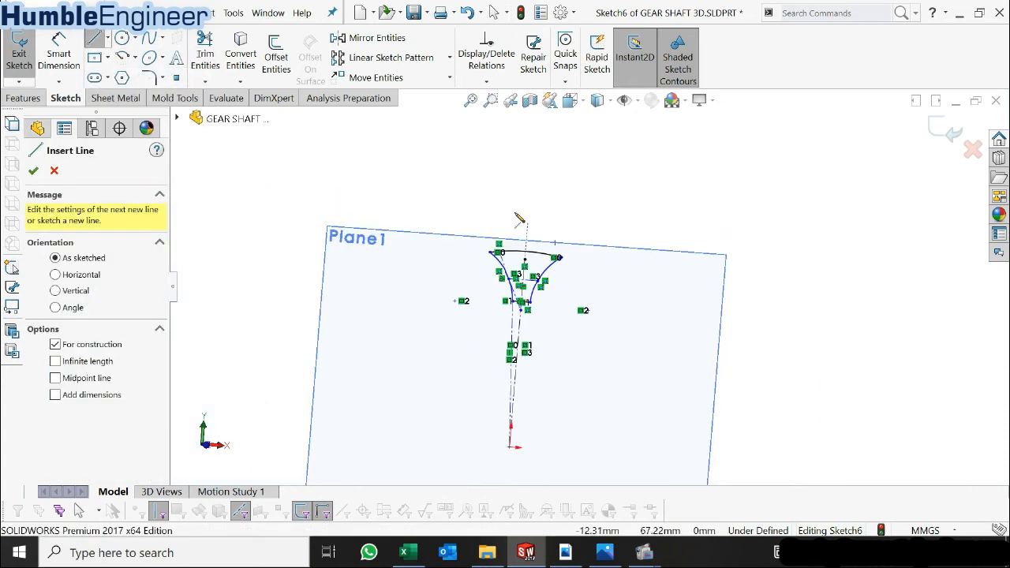
pyautogui.click(511, 447)
pyautogui.scroll(-3, 552, 268)
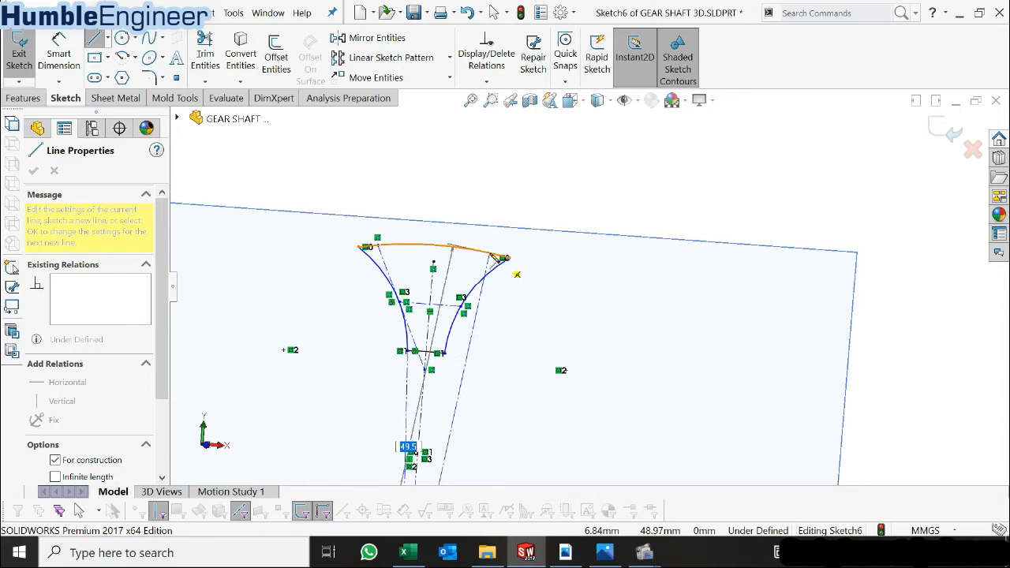
pyautogui.click(503, 258)
pyautogui.press('Escape')
pyautogui.moveTo(493, 256); pyautogui.dragTo(545, 270)
pyautogui.scroll(-3, 523, 289)
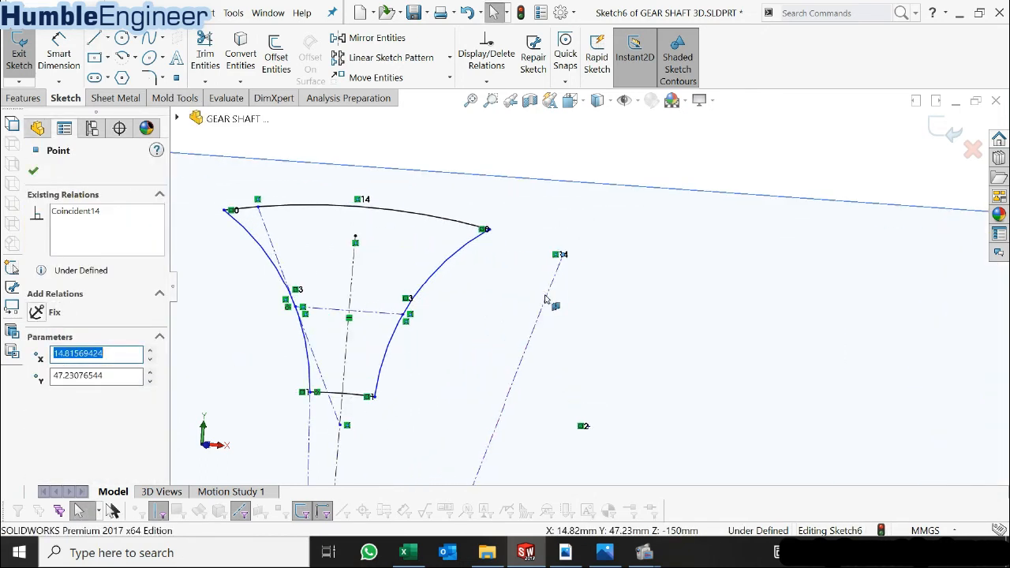
# - Dimension the angle between the tooth space's centerline and the radial construction line with the equation 180 / "Z2"
pyautogui.click(59, 59)
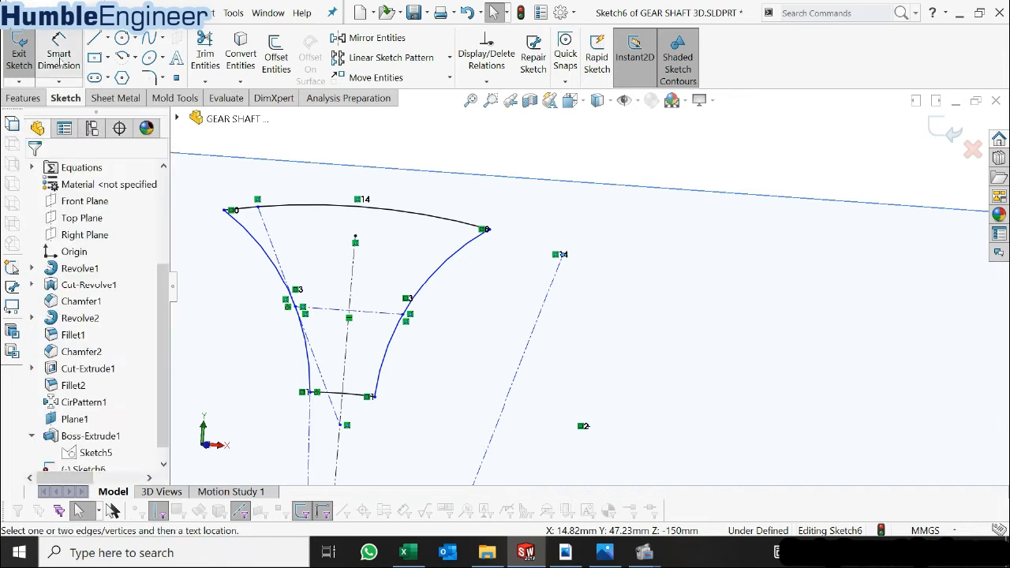
pyautogui.click(354, 265)
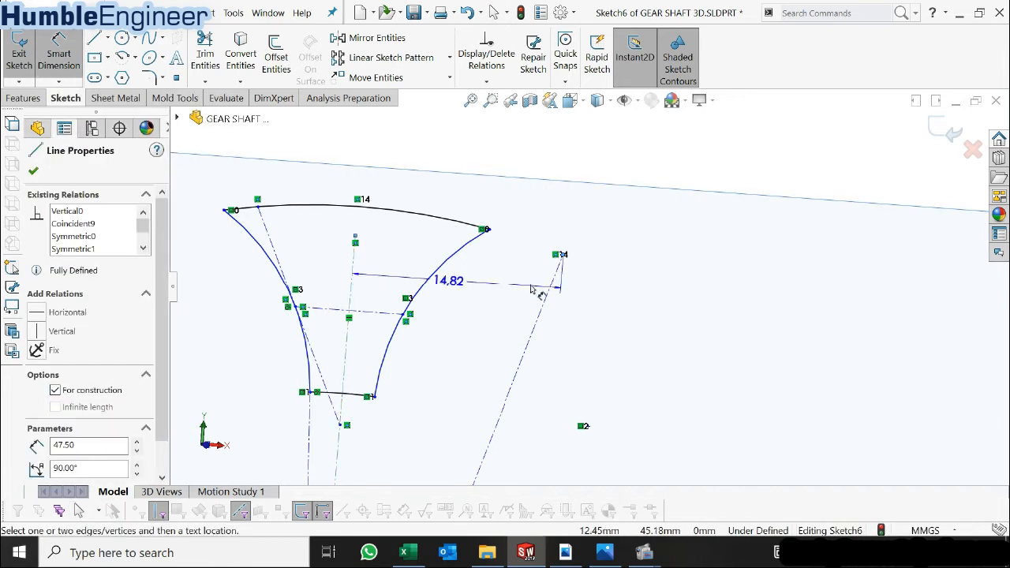
pyautogui.press('Escape')
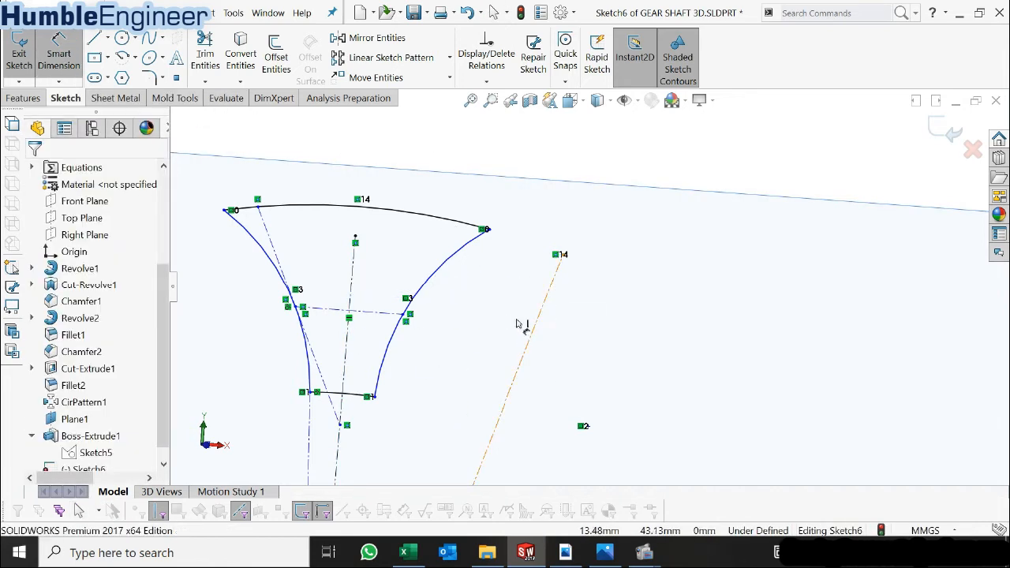
pyautogui.click(519, 323)
pyautogui.click(354, 270)
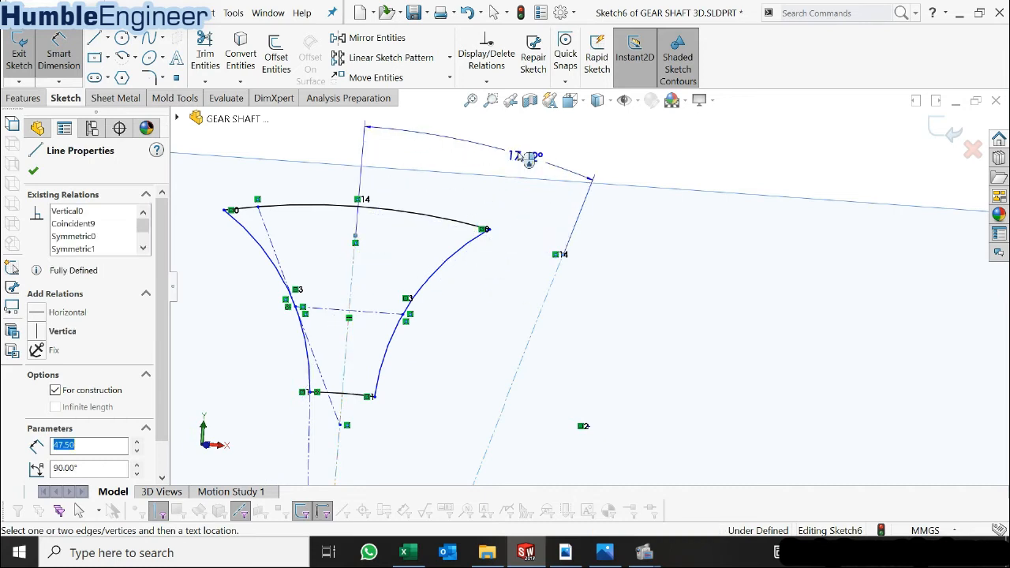
pyautogui.click(511, 134)
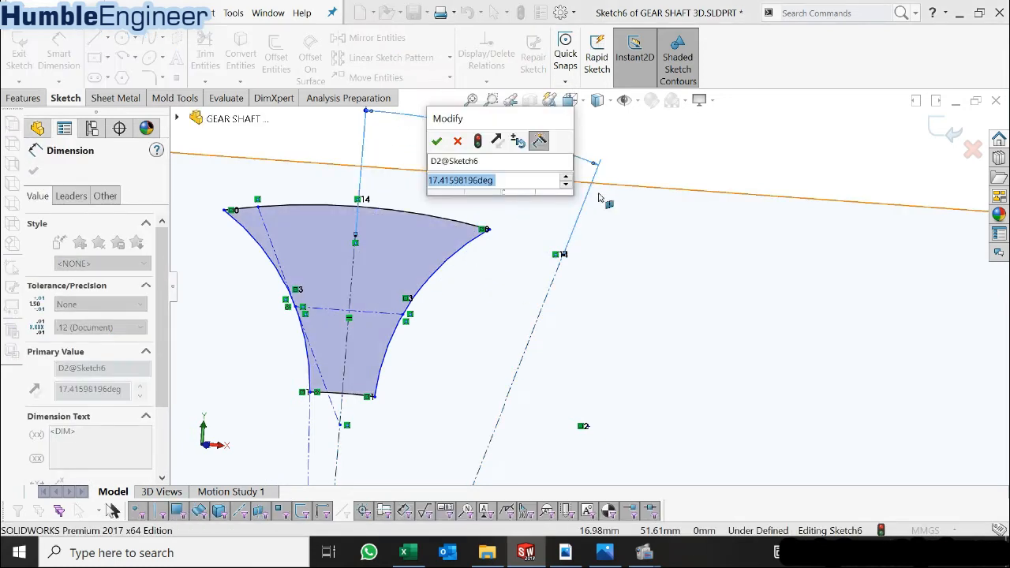
pyautogui.write('= ')
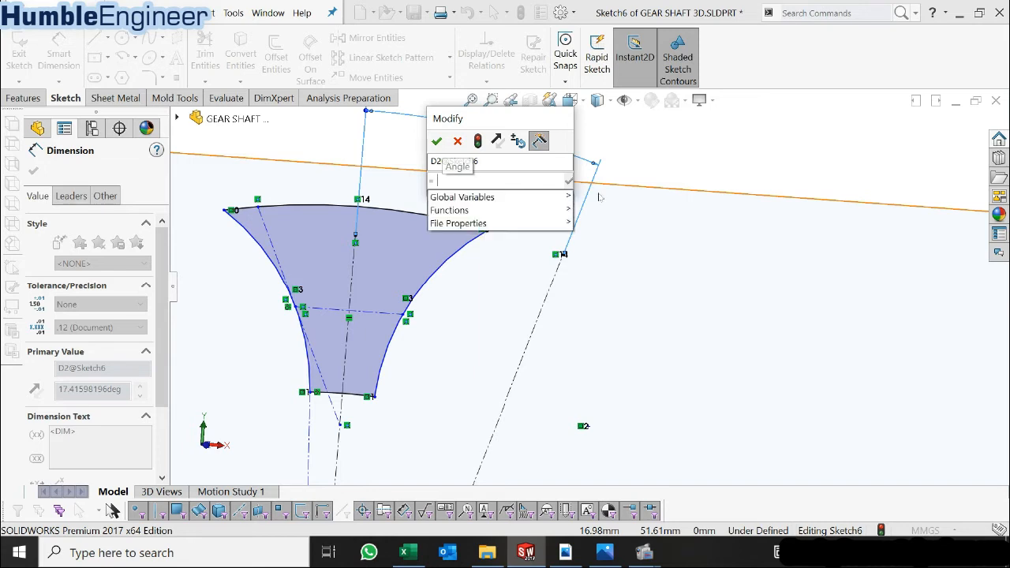
pyautogui.write('180 ')
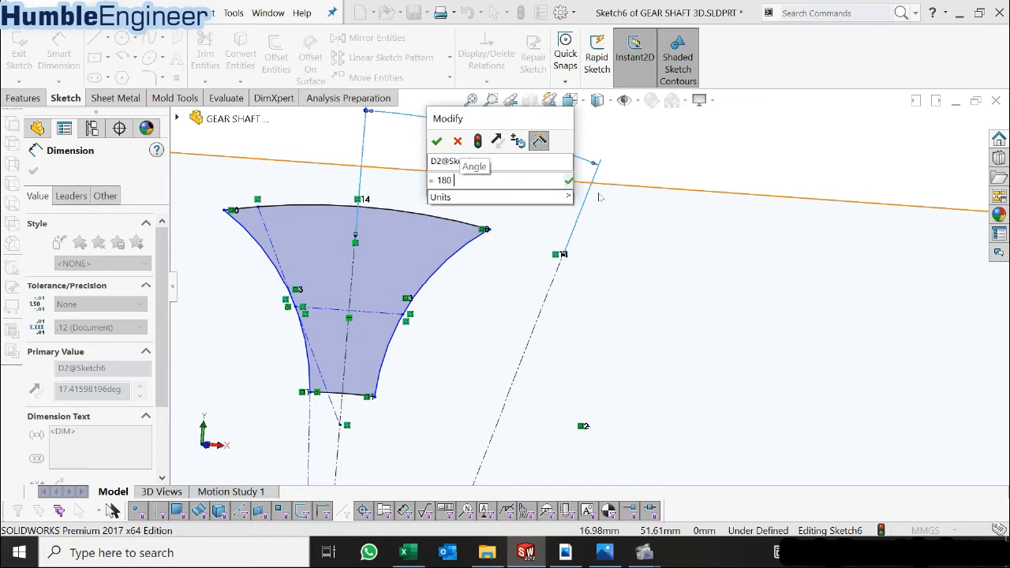
pyautogui.write('/')
pyautogui.moveTo(556, 202)
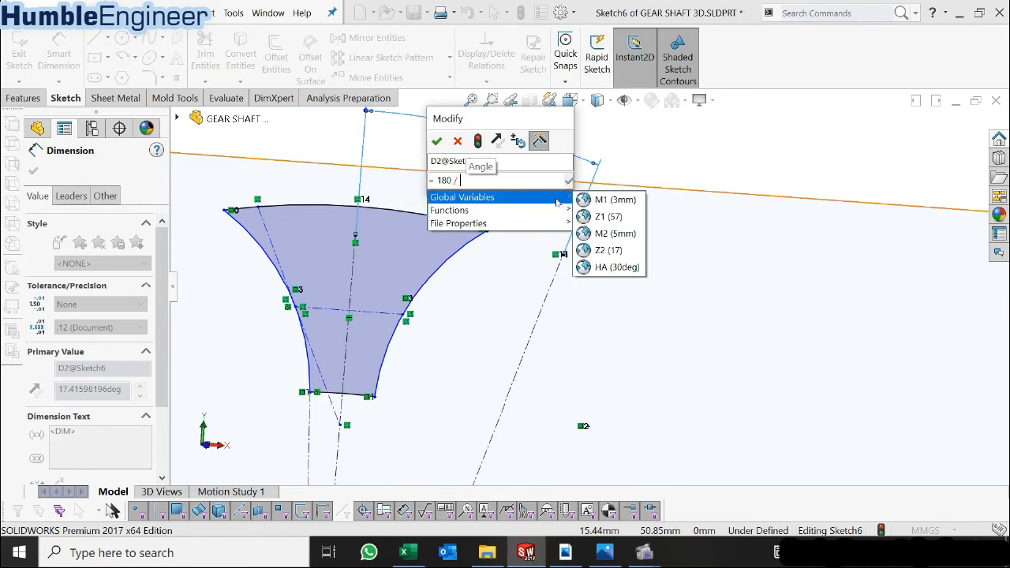
pyautogui.click(605, 250)
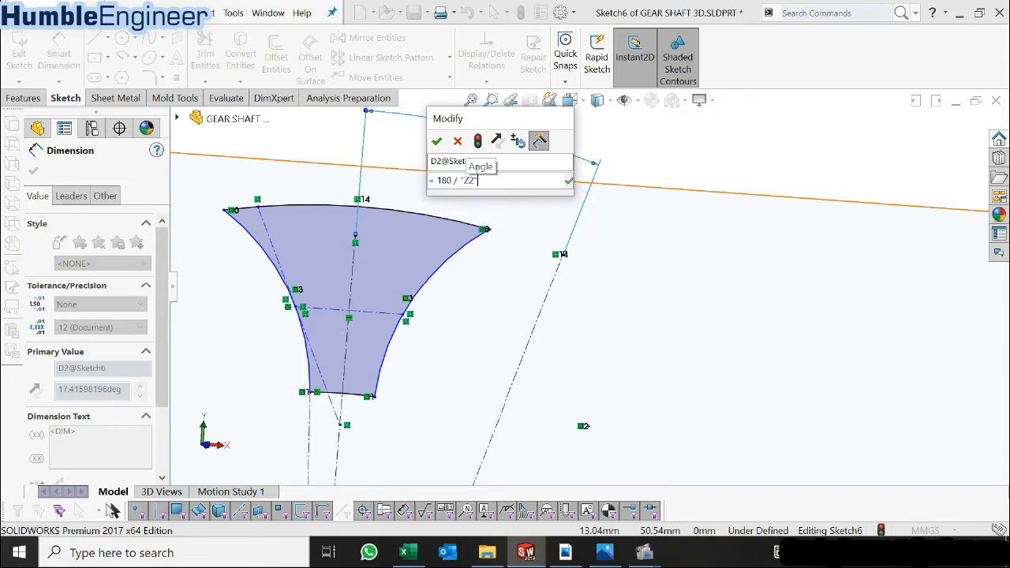
pyautogui.click(437, 142)
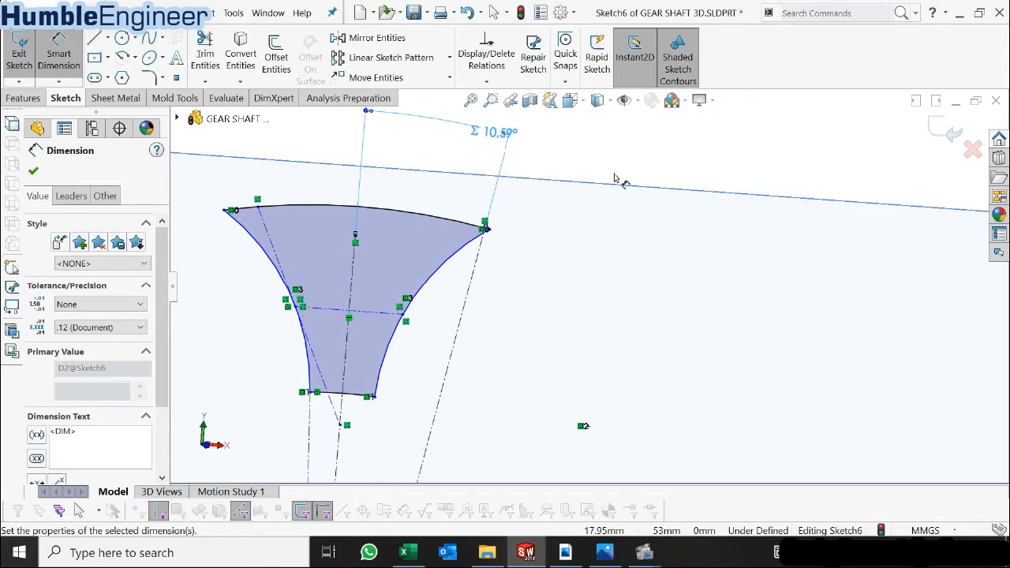
pyautogui.press('Escape')
# - Dimension the angle between the slanted tangent construction line and the tooth space's centerline as 20 degrees
pyautogui.scroll(1, 612, 179)
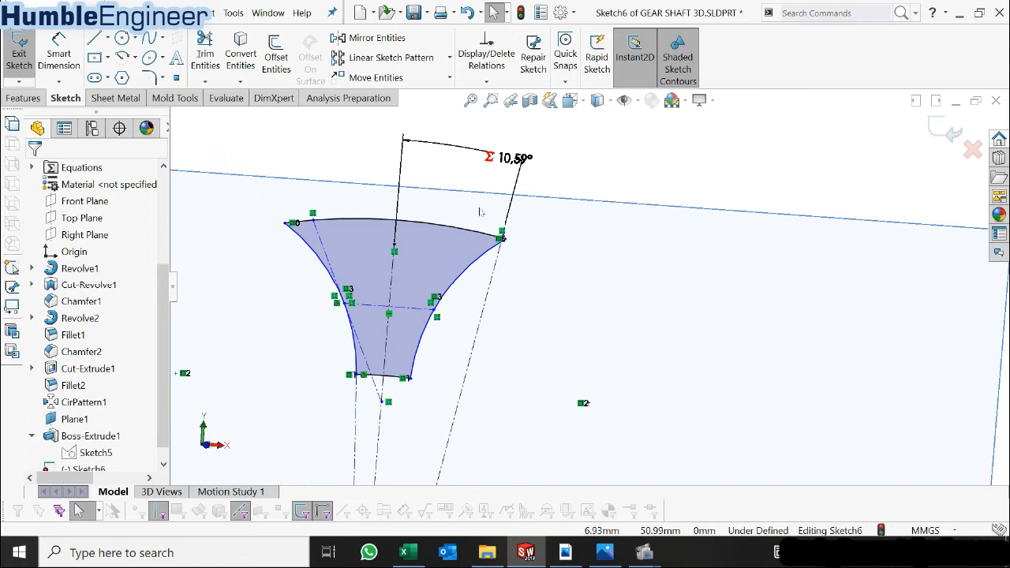
pyautogui.scroll(-1, 479, 209)
pyautogui.click(514, 251)
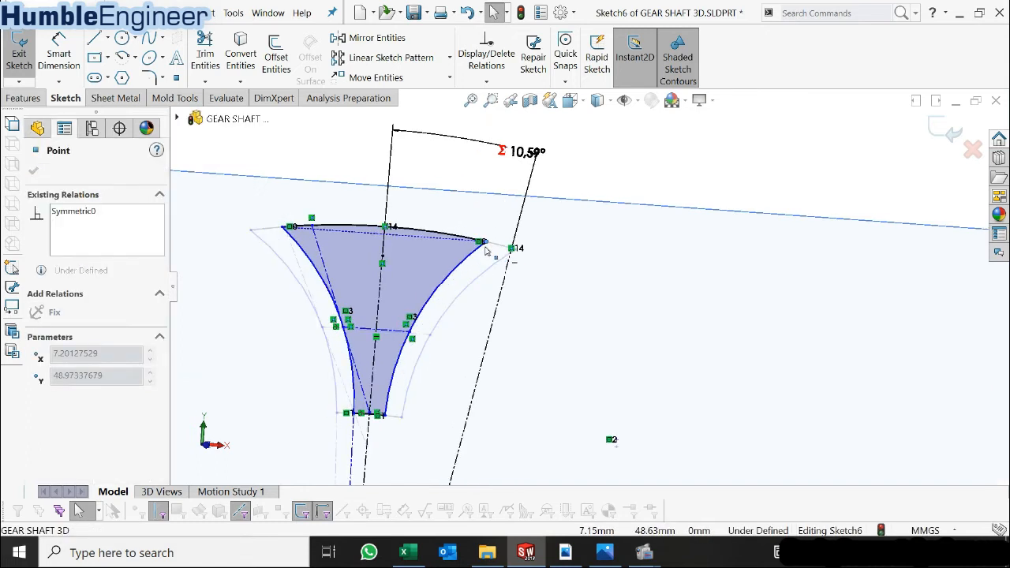
pyautogui.click(60, 59)
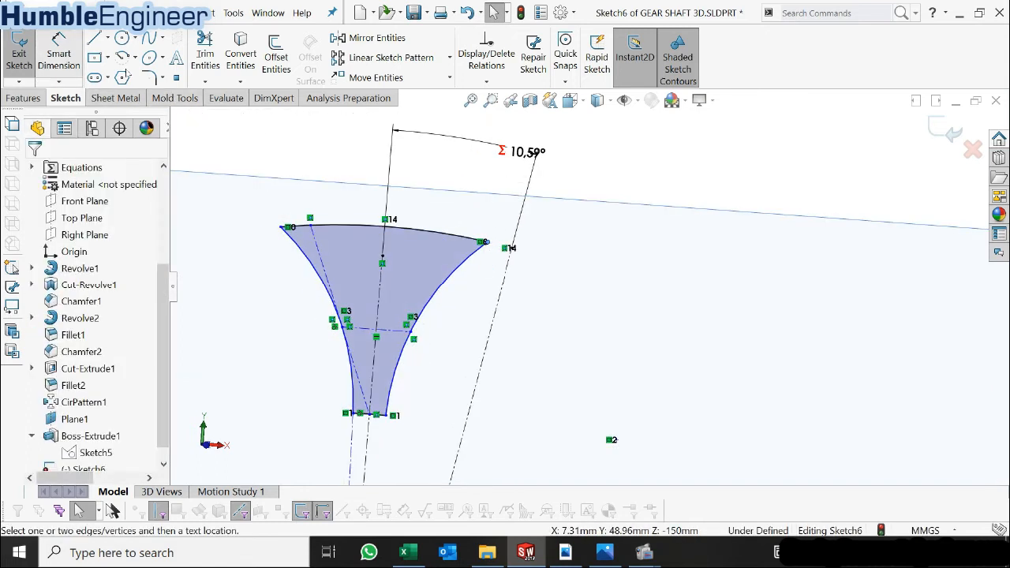
pyautogui.click(317, 246)
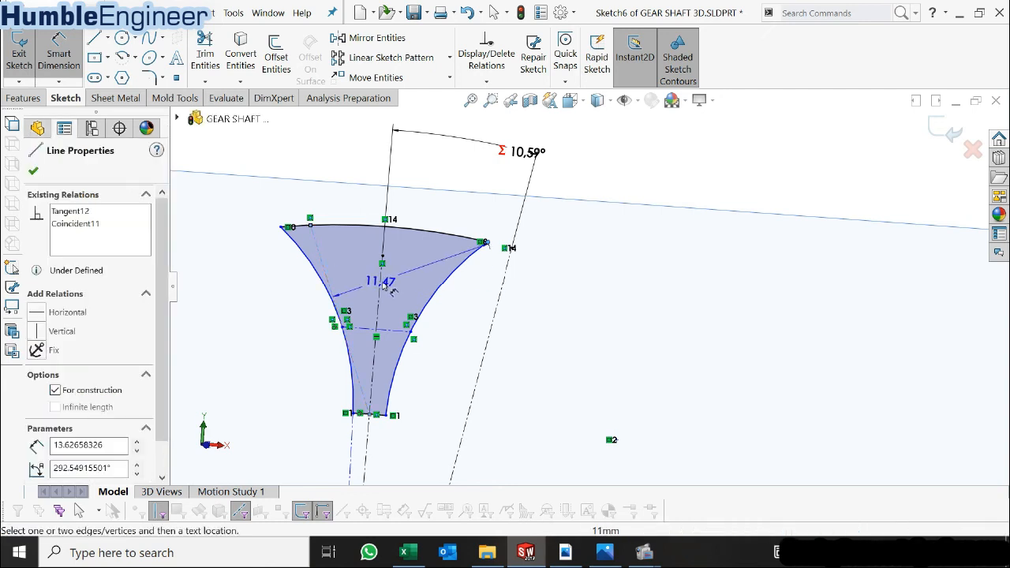
pyautogui.press('Escape')
pyautogui.click(381, 288)
pyautogui.click(319, 251)
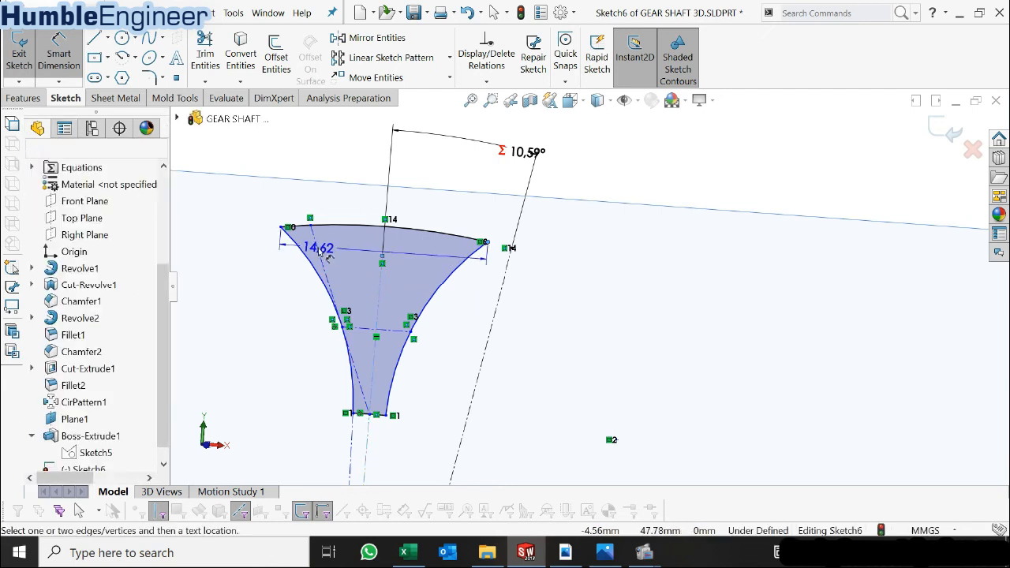
pyautogui.click(321, 257)
pyautogui.click(382, 284)
pyautogui.click(332, 146)
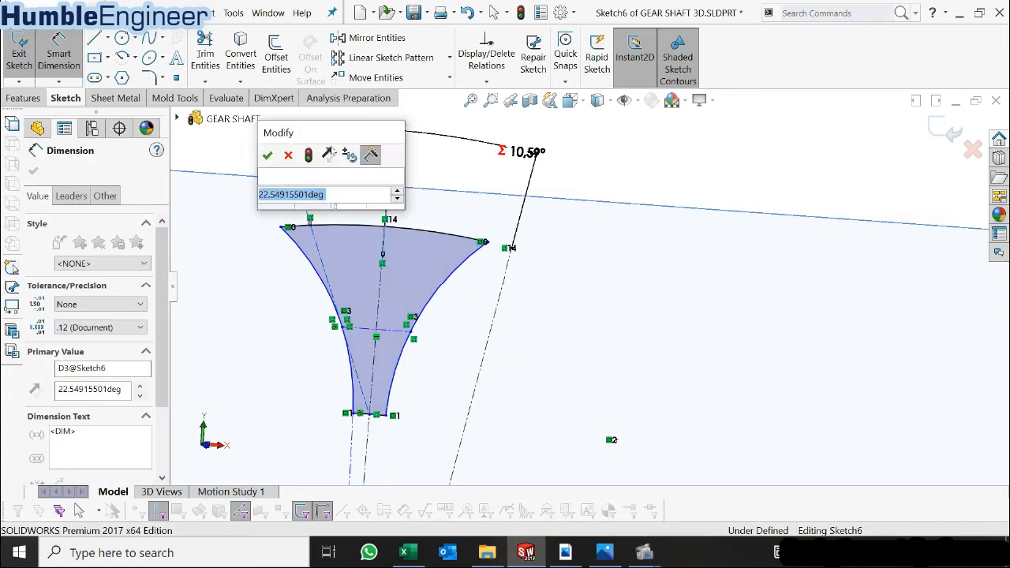
pyautogui.write('20')
pyautogui.press('Return')
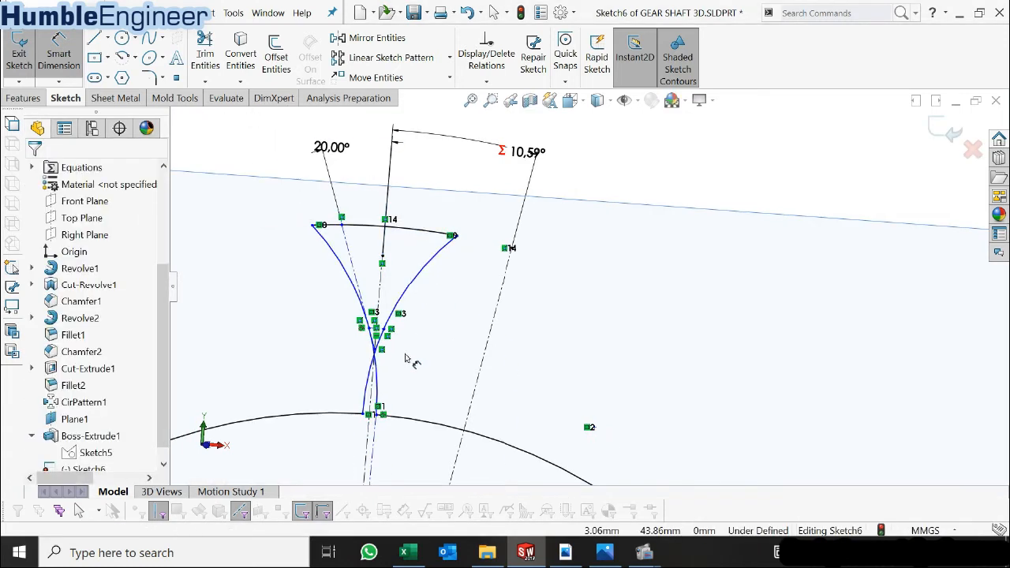
pyautogui.press('Escape')
# - Reposition the flank arcs' endpoints to uncross the flanks, keeping the upper right corner just inside the radial construction line
pyautogui.scroll(-1, 382, 322)
pyautogui.moveTo(473, 218); pyautogui.dragTo(357, 229)
pyautogui.press('Escape')
pyautogui.moveTo(360, 432); pyautogui.dragTo(438, 427)
pyautogui.press('Escape')
pyautogui.scroll(3, 383, 366)
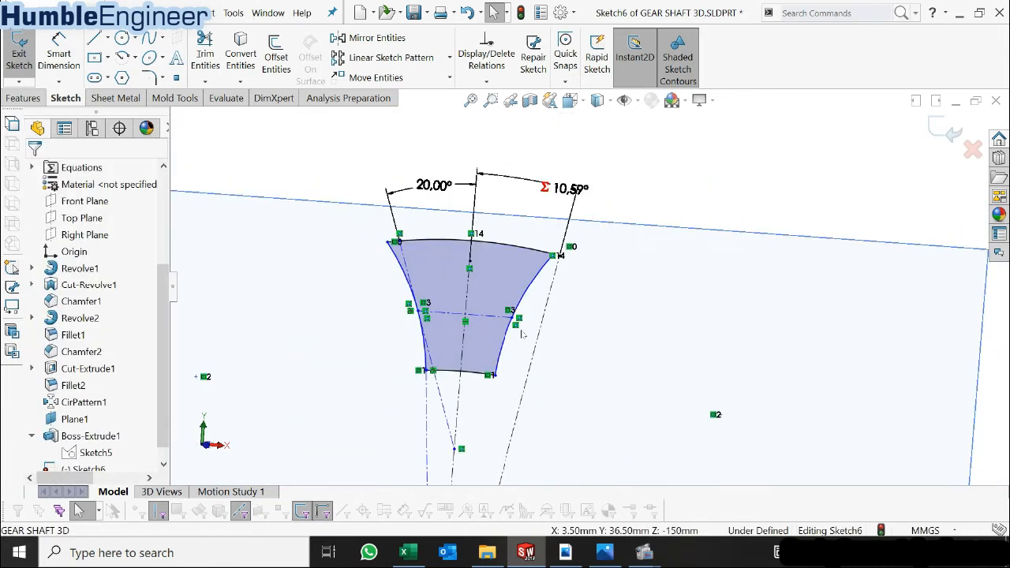
pyautogui.scroll(-2, 521, 335)
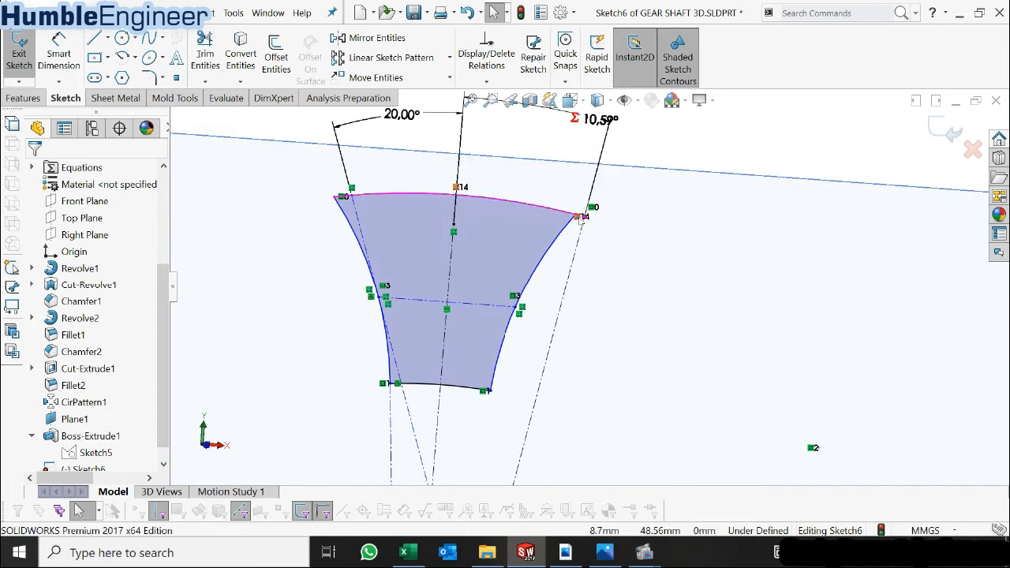
pyautogui.click(554, 228)
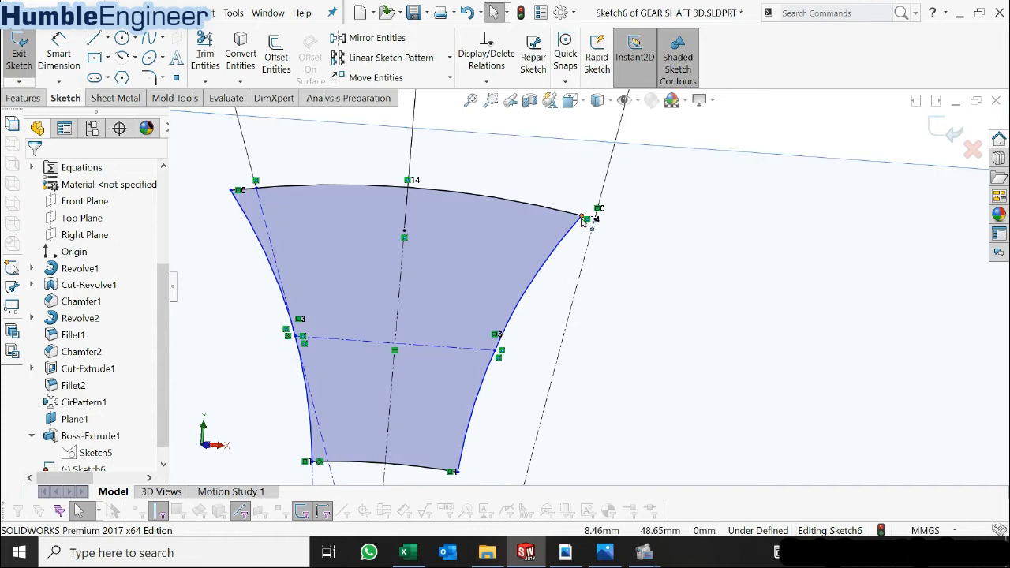
pyautogui.moveTo(555, 223); pyautogui.dragTo(552, 223)
pyautogui.press('Escape')
# - Draw a construction line about 6.5 mm long from the horizontal construction line's right endpoint outward across the radial construction line
pyautogui.click(107, 38)
pyautogui.click(115, 78)
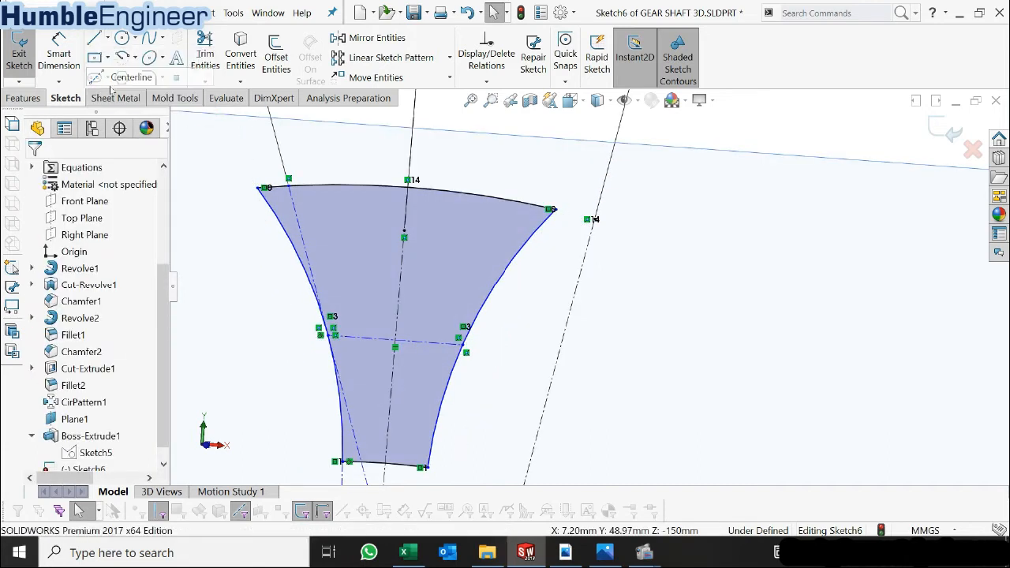
pyautogui.click(464, 351)
pyautogui.click(654, 391)
pyautogui.press('Escape')
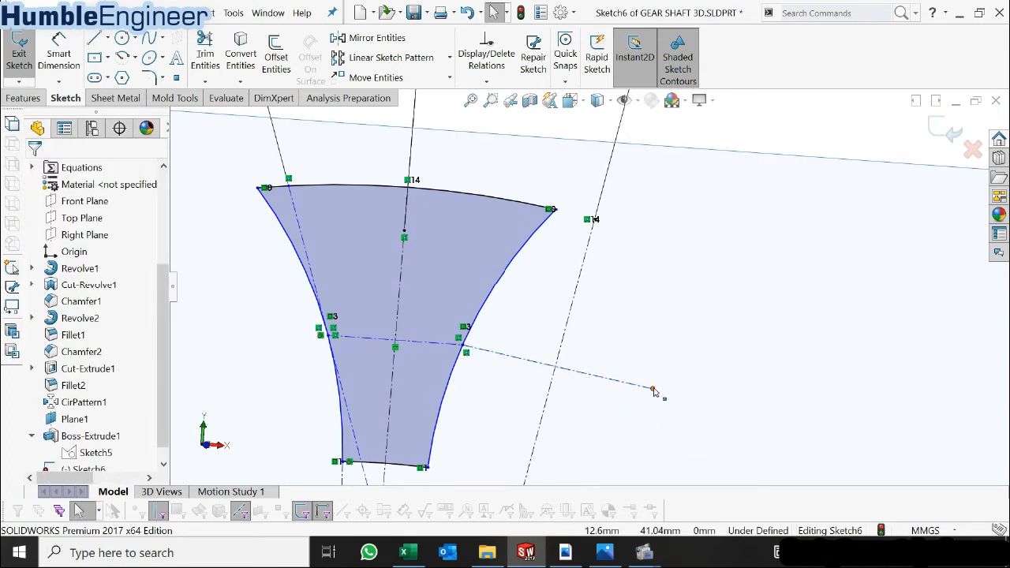
pyautogui.moveTo(653, 390); pyautogui.dragTo(593, 387)
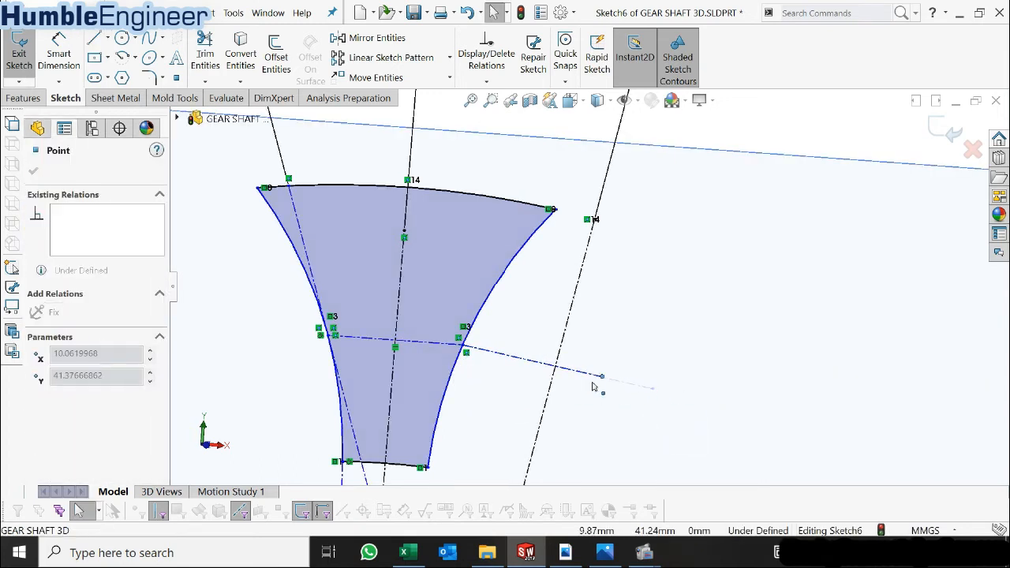
pyautogui.press('Escape')
# - Make the midpoint of the short construction line beyond the right flank coincident with the radial construction line
pyautogui.click(524, 366)
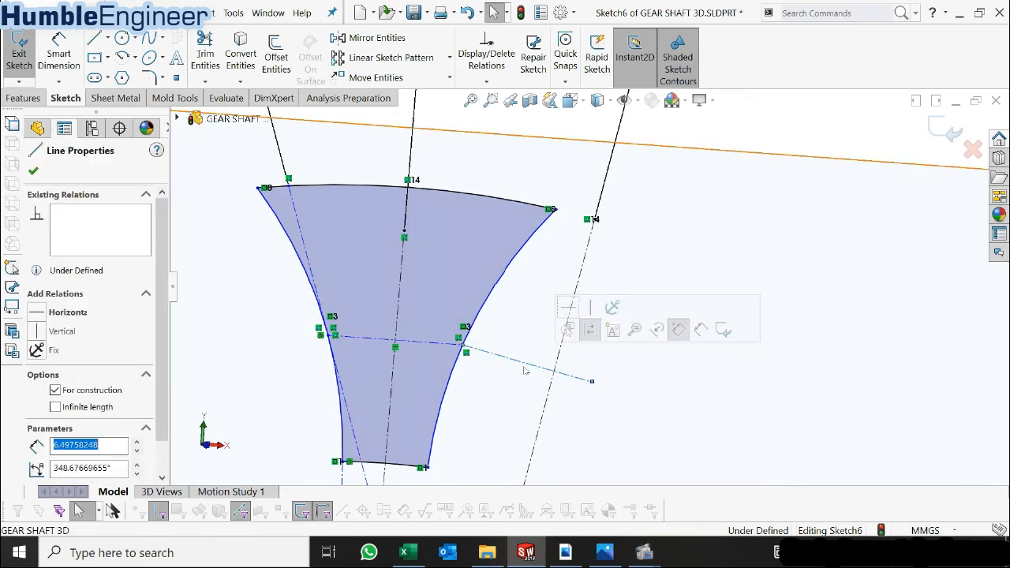
pyautogui.click(592, 382)
pyautogui.click(529, 367)
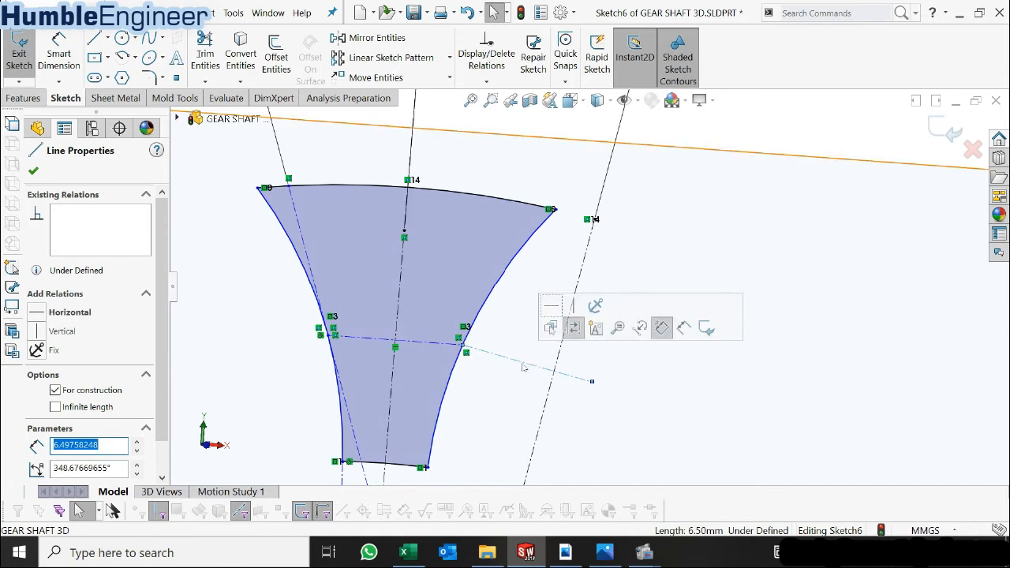
pyautogui.click(535, 368)
pyautogui.click(529, 366)
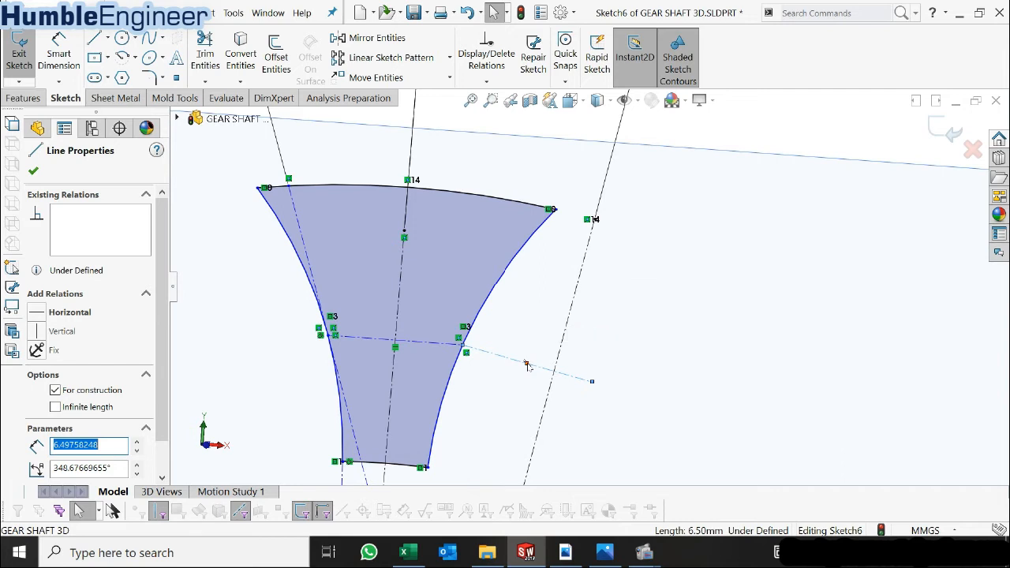
pyautogui.keyDown('ctrl'); pyautogui.click(551, 399); pyautogui.keyUp('ctrl')
pyautogui.keyDown('ctrl'); pyautogui.click(547, 400); pyautogui.keyUp('ctrl')
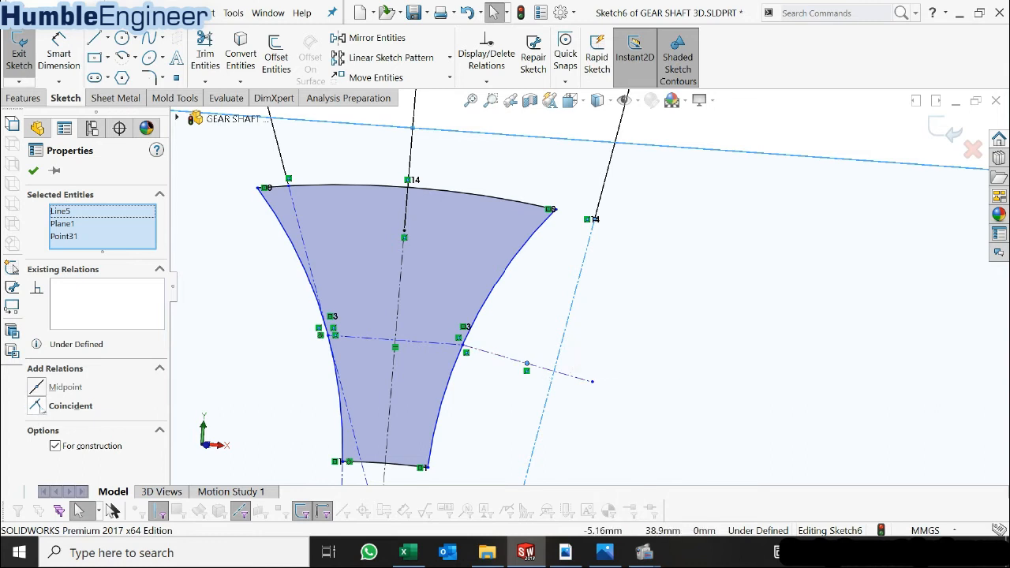
pyautogui.scroll(3, 582, 282)
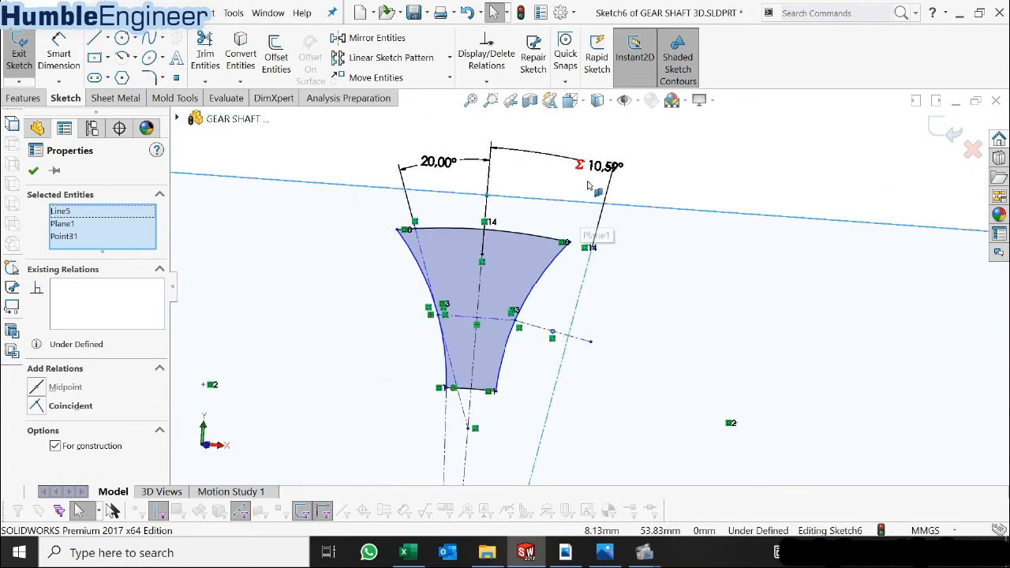
pyautogui.click(42, 406)
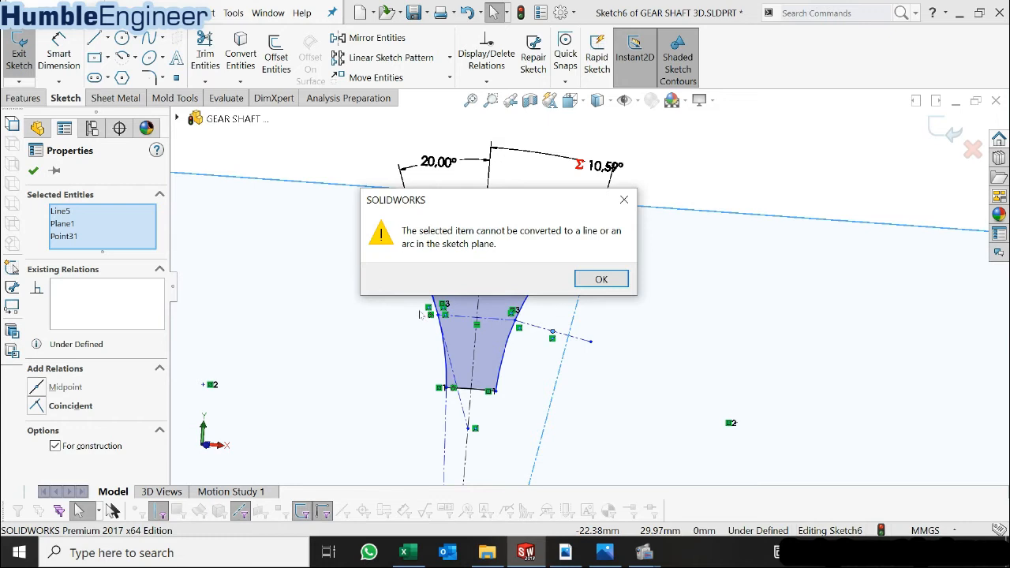
pyautogui.click(597, 277)
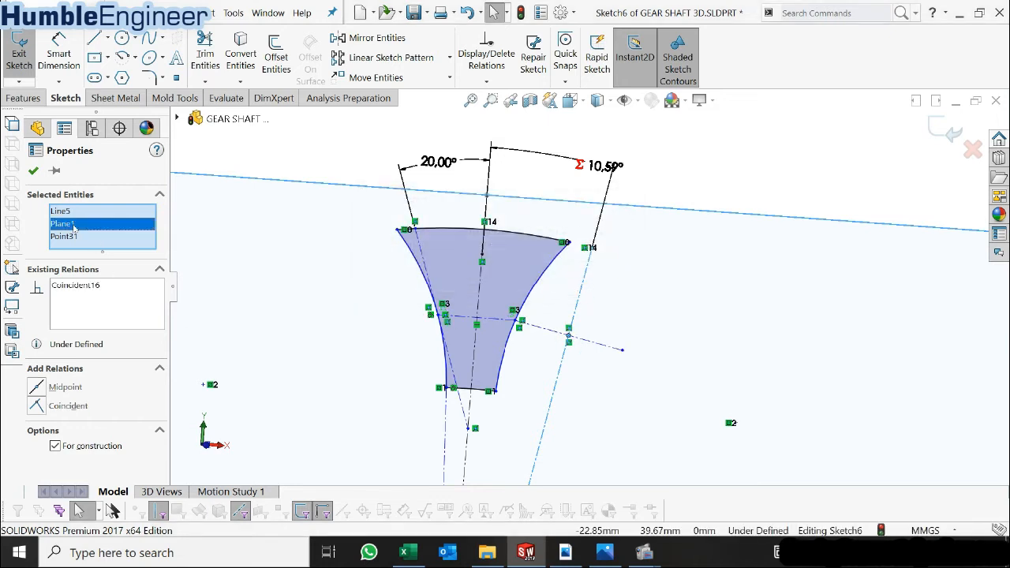
# - Make the short construction line beyond the right flank perpendicular to the radial construction line
pyautogui.press('Delete')
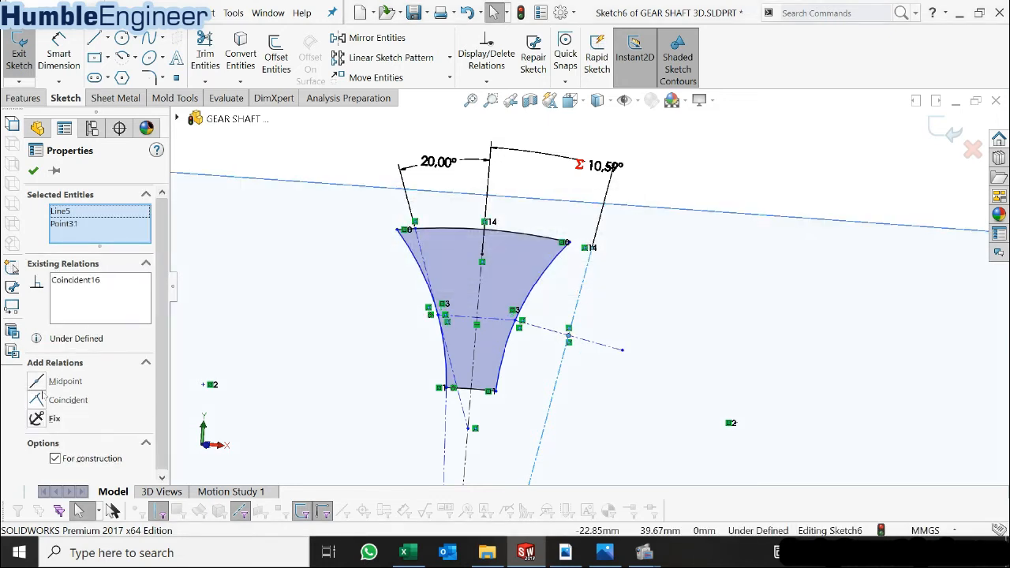
pyautogui.click(640, 231)
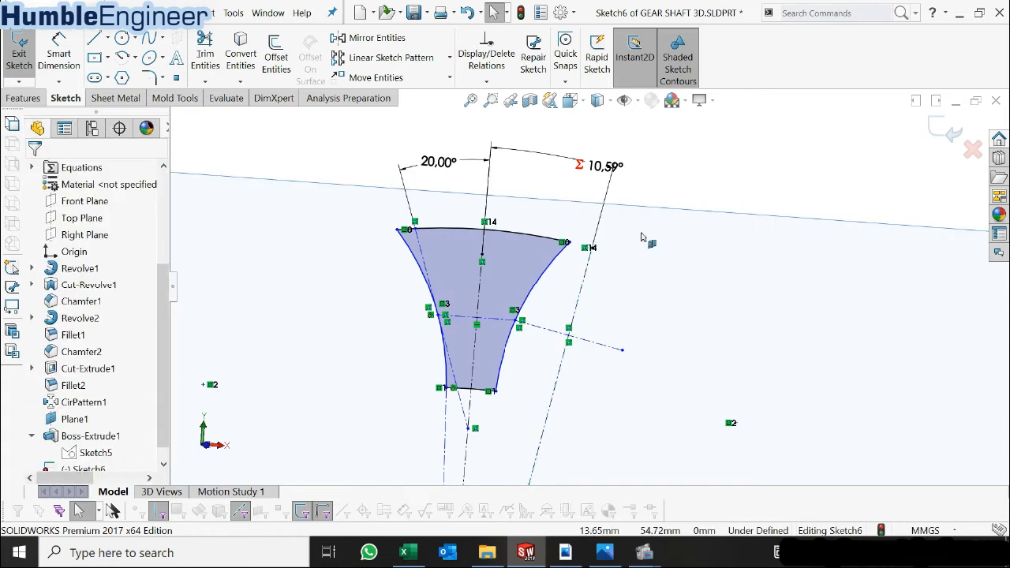
pyautogui.scroll(-3, 606, 351)
pyautogui.moveTo(635, 348); pyautogui.dragTo(623, 342)
pyautogui.click(528, 314)
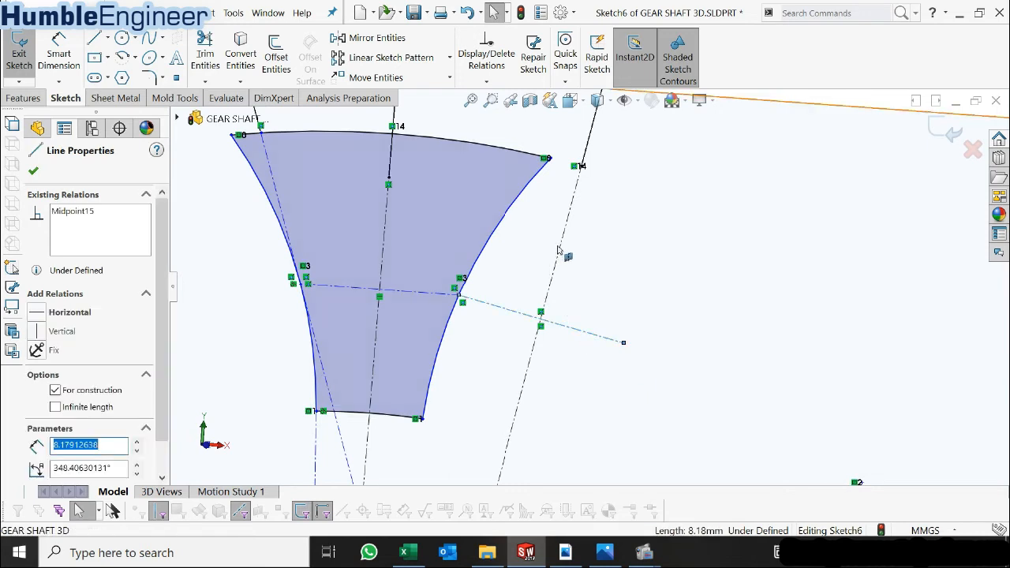
pyautogui.keyDown('ctrl'); pyautogui.click(561, 250); pyautogui.keyUp('ctrl')
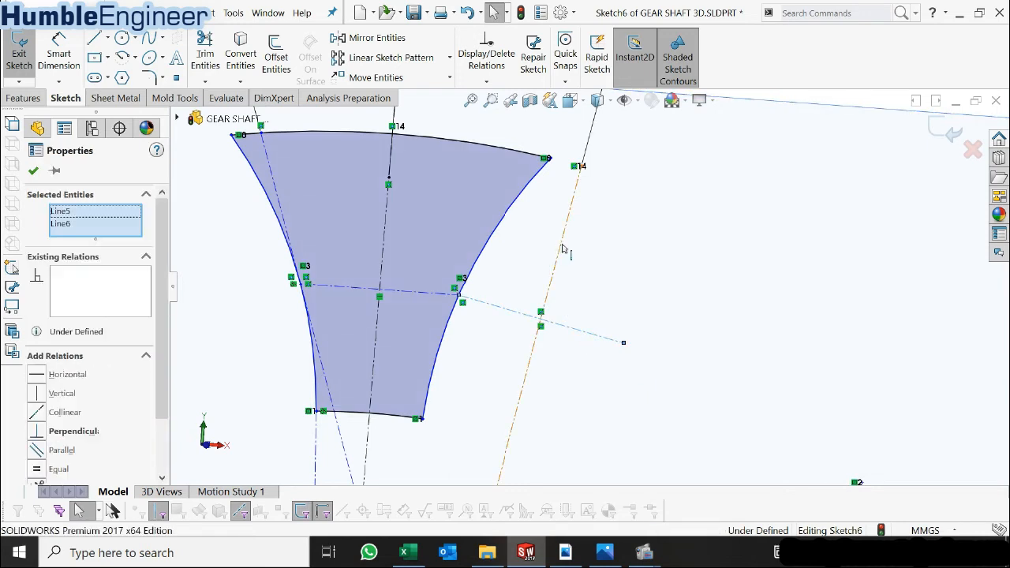
pyautogui.click(39, 432)
pyautogui.click(489, 351)
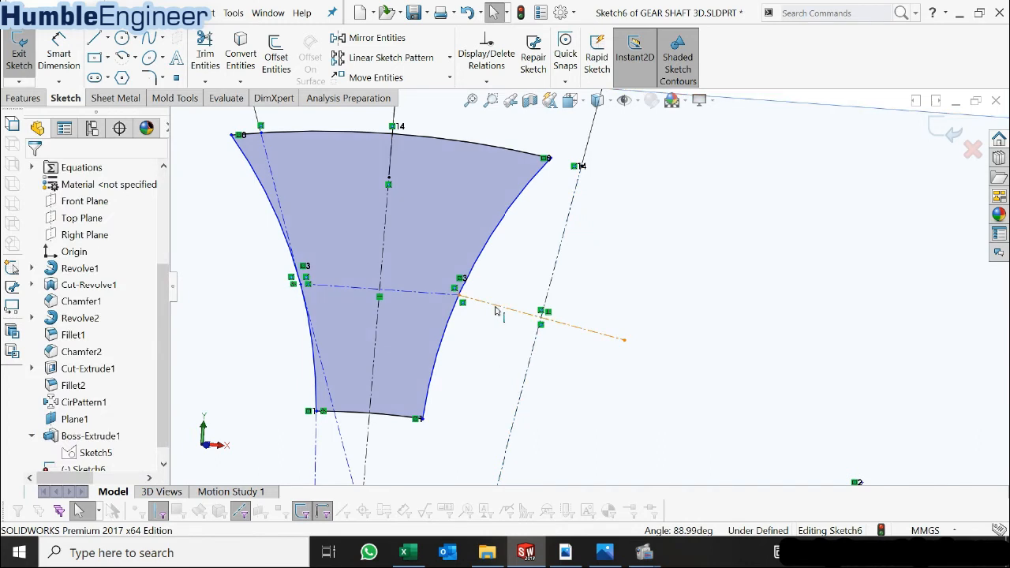
# - Make the short construction line beyond the right flank equal in length to the horizontal construction line between the flanks
pyautogui.click(476, 300)
pyautogui.keyDown('ctrl'); pyautogui.click(424, 293); pyautogui.keyUp('ctrl')
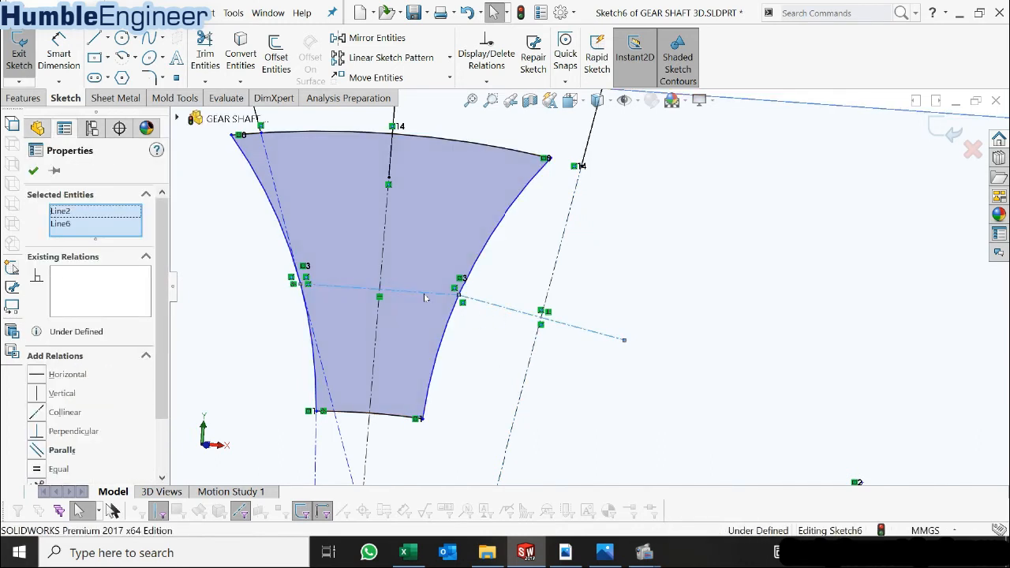
pyautogui.click(39, 471)
pyautogui.click(527, 283)
# - Examine the completed tooth space sketch with its relations and angle dimensions on Plane1
pyautogui.scroll(6, 545, 278)
pyautogui.scroll(4, 585, 325)
pyautogui.moveTo(587, 328); pyautogui.dragTo(600, 398, button='middle')
pyautogui.scroll(-3, 692, 210)
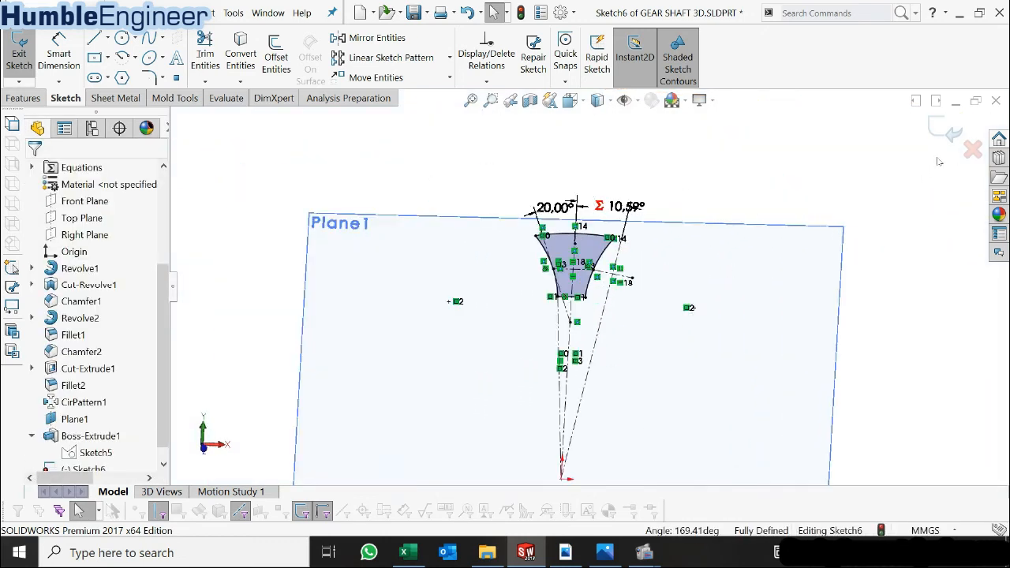
pyautogui.scroll(-3, 524, 269)
pyautogui.moveTo(614, 275)
pyautogui.mouseDown(button='middle')
pyautogui.moveTo(634, 284)
pyautogui.moveTo(626, 300)
pyautogui.mouseUp(button='middle')
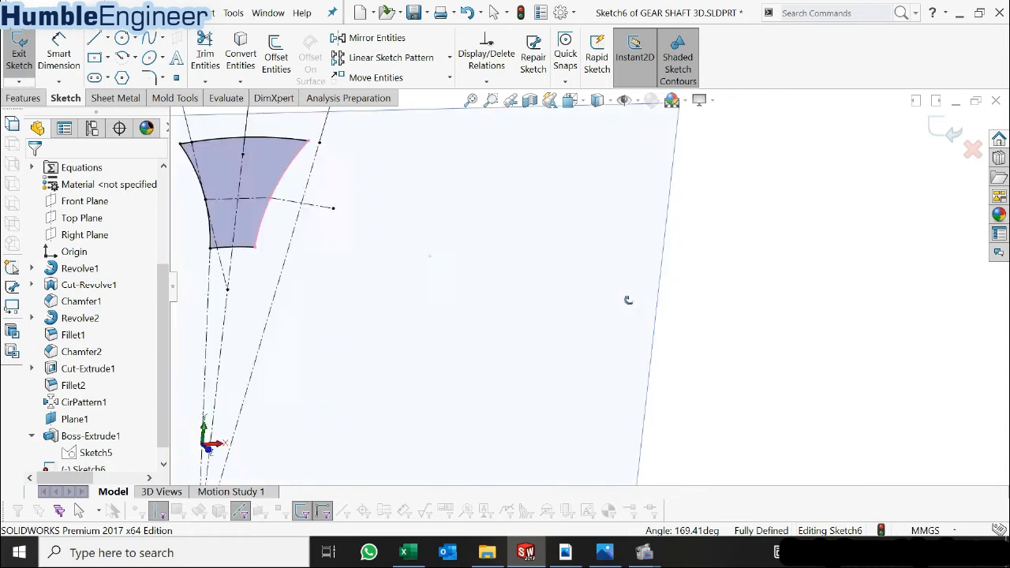
pyautogui.scroll(4, 619, 312)
pyautogui.scroll(-3, 355, 209)
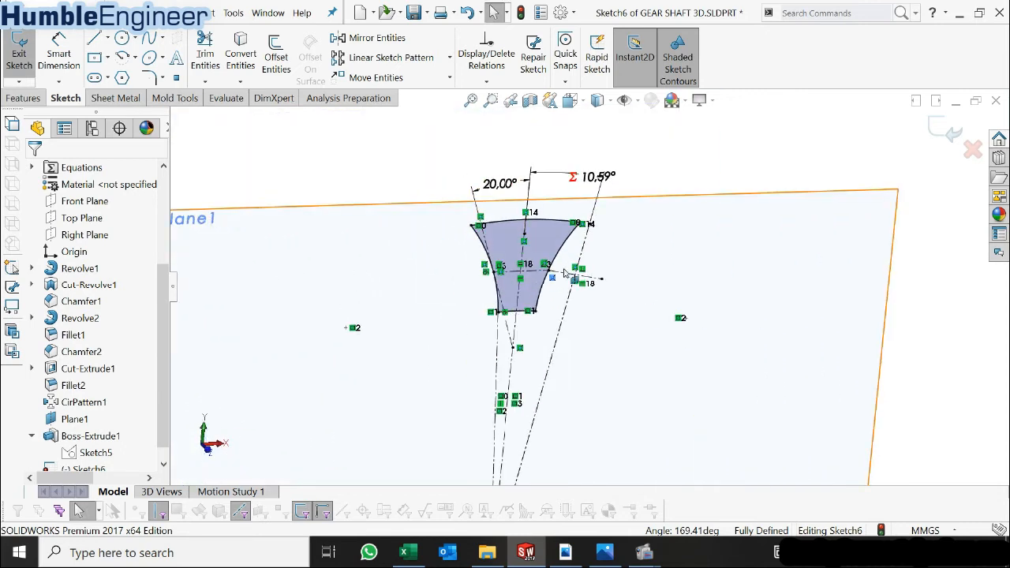
pyautogui.scroll(3, 63, 264)
pyautogui.scroll(-2, 83, 315)
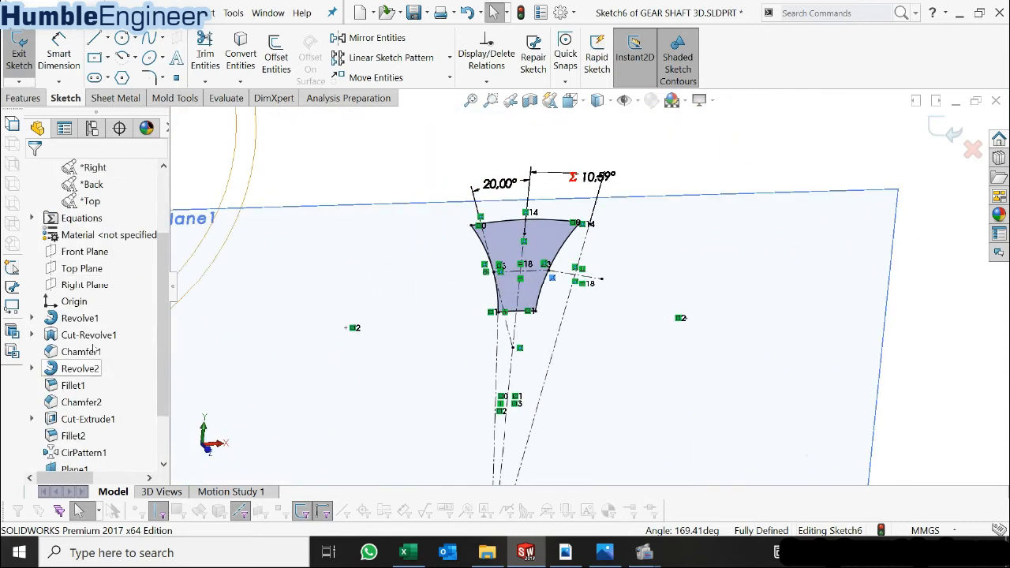
# - Show the hidden shaft body again through Revolve1 and hide Plane1
pyautogui.rightClick(87, 320)
pyautogui.click(96, 273)
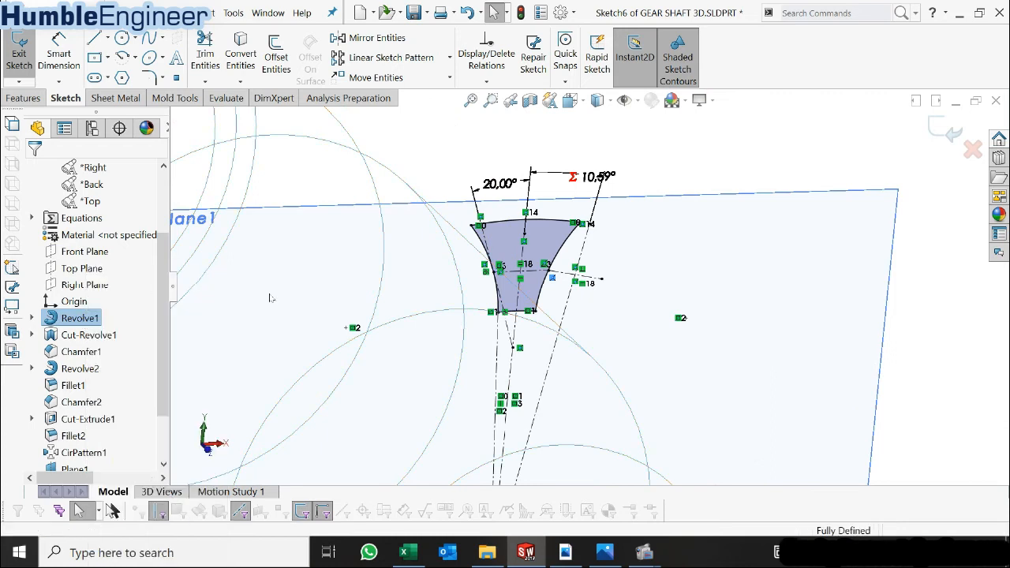
pyautogui.scroll(2, 583, 281)
pyautogui.scroll(-5, 606, 298)
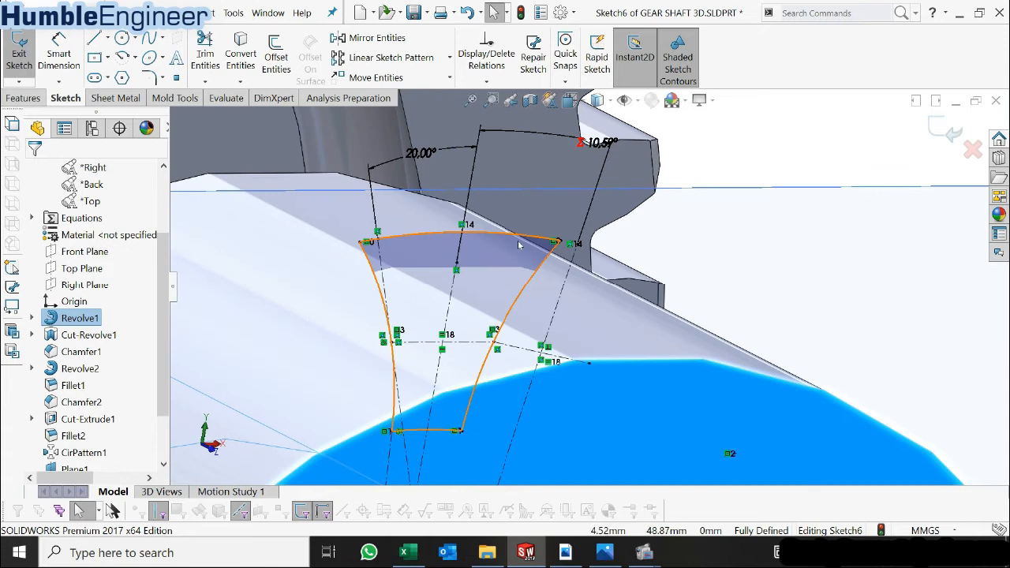
pyautogui.scroll(2, 517, 253)
pyautogui.moveTo(550, 302)
pyautogui.mouseDown(button='middle')
pyautogui.moveTo(565, 330)
pyautogui.moveTo(528, 258)
pyautogui.moveTo(623, 316)
pyautogui.moveTo(600, 335)
pyautogui.mouseUp(button='middle')
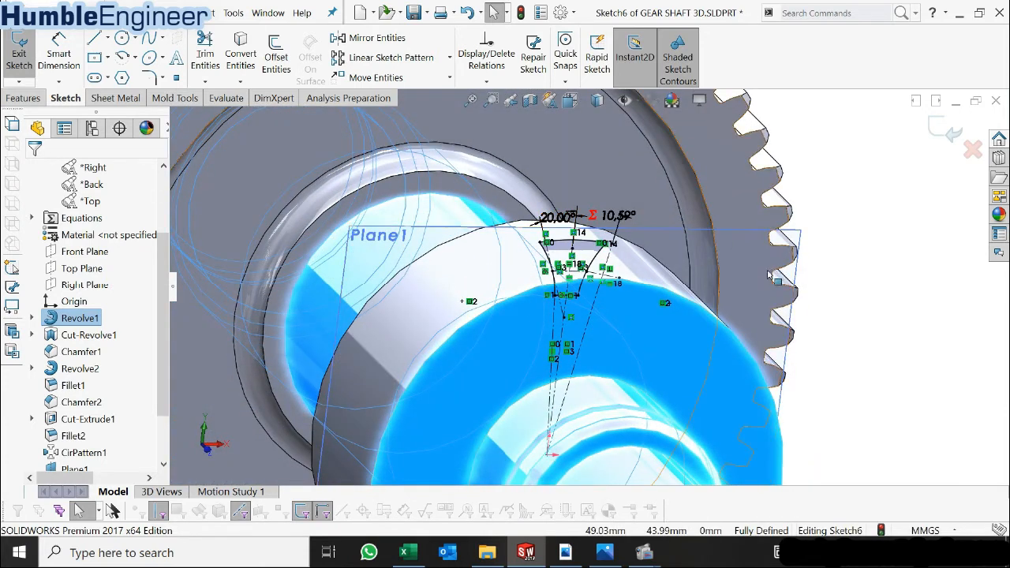
pyautogui.scroll(-2, 781, 264)
pyautogui.scroll(-2, 81, 368)
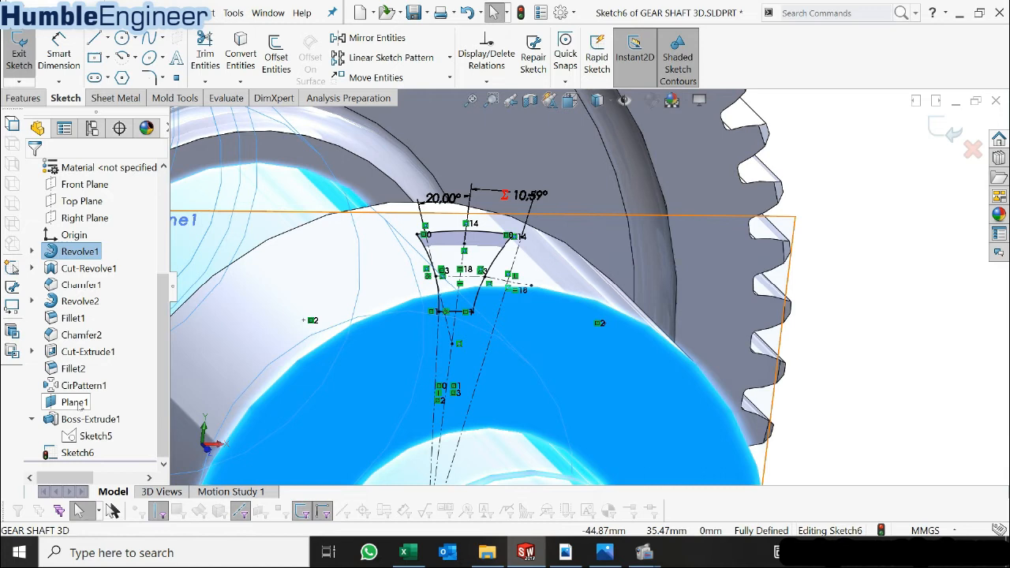
pyautogui.rightClick(79, 403)
pyautogui.click(113, 295)
# - Exit the tooth space sketch
pyautogui.scroll(3, 751, 224)
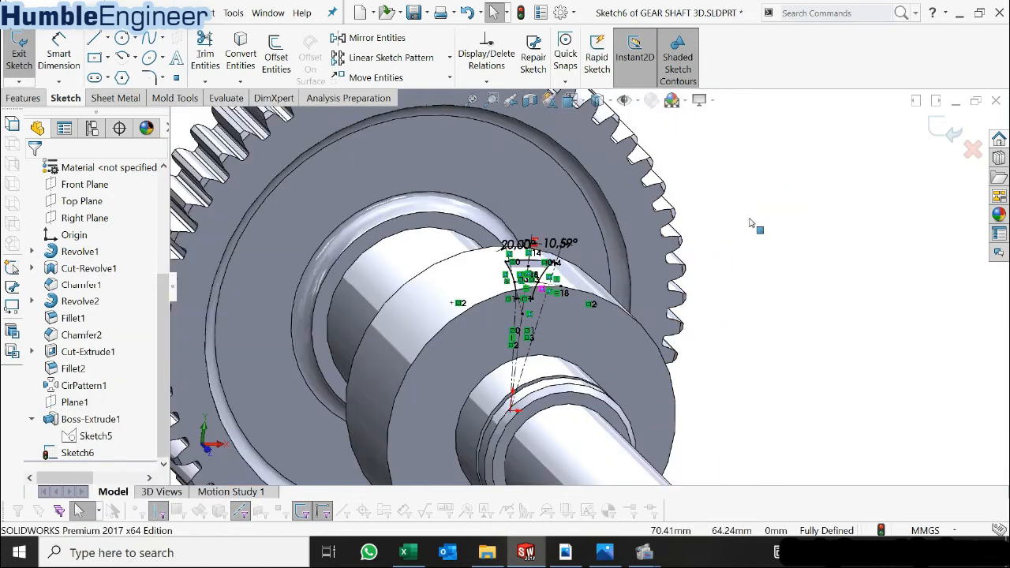
pyautogui.moveTo(622, 258); pyautogui.dragTo(706, 279, button='middle')
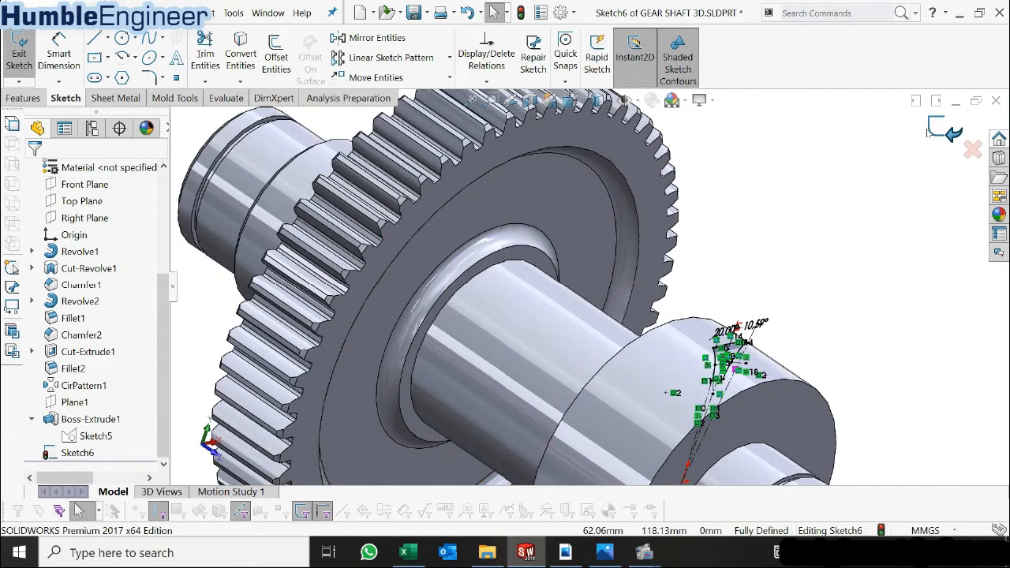
pyautogui.click(928, 132)
# - Examine the position of the tooth space sketch relative to the smaller gear blank from several angles
pyautogui.scroll(2, 781, 322)
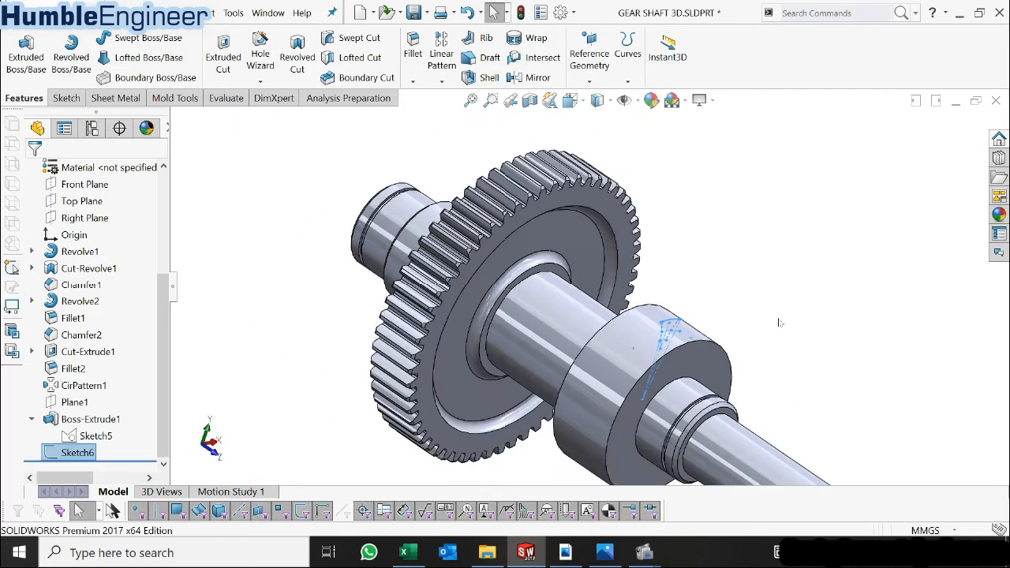
pyautogui.scroll(-4, 658, 356)
pyautogui.scroll(-2, 553, 331)
pyautogui.moveTo(546, 324); pyautogui.dragTo(583, 282, button='middle')
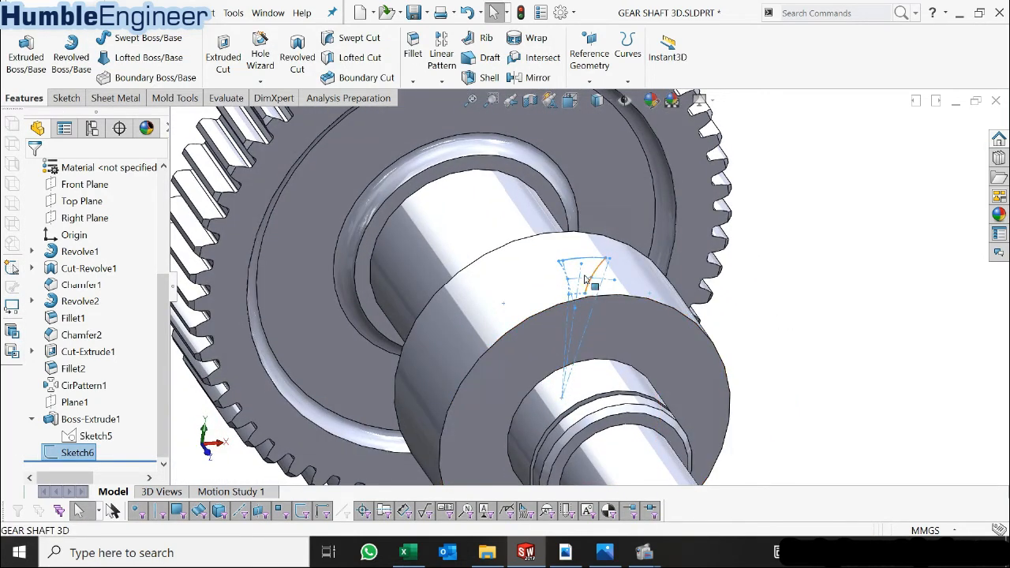
pyautogui.scroll(4, 597, 280)
pyautogui.scroll(-2, 609, 317)
pyautogui.moveTo(604, 322); pyautogui.dragTo(608, 383, button='middle')
pyautogui.scroll(-2, 613, 316)
pyautogui.moveTo(614, 315); pyautogui.dragTo(529, 394, button='middle')
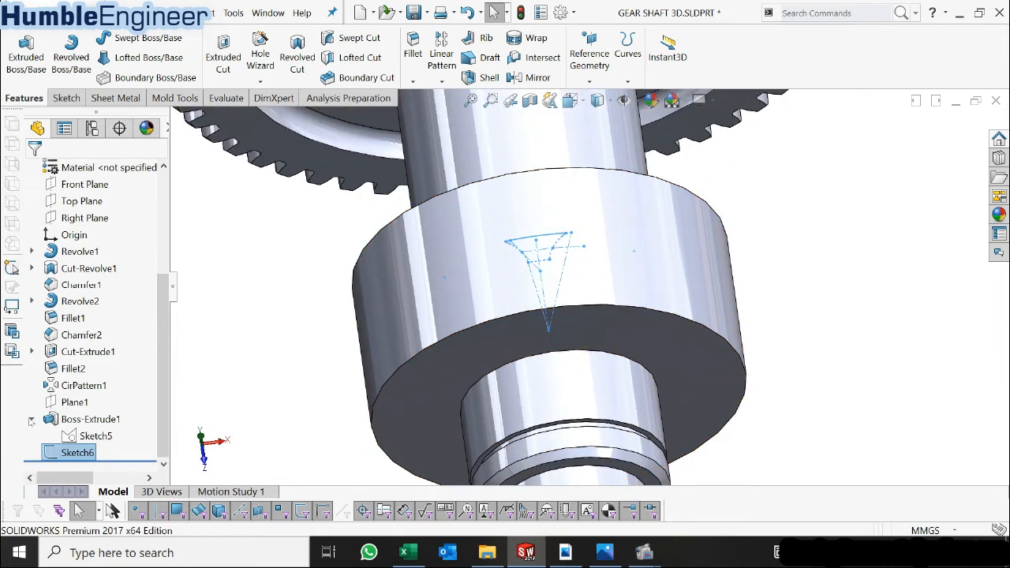
# - Start a new sketch on the Top Plane and orient the view normal to it
pyautogui.click(32, 420)
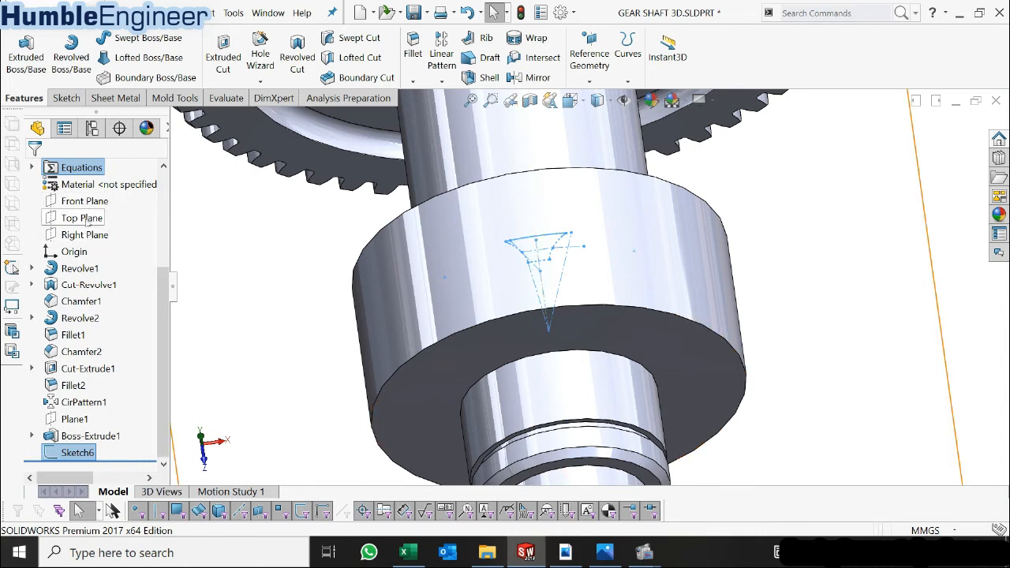
pyautogui.click(82, 218)
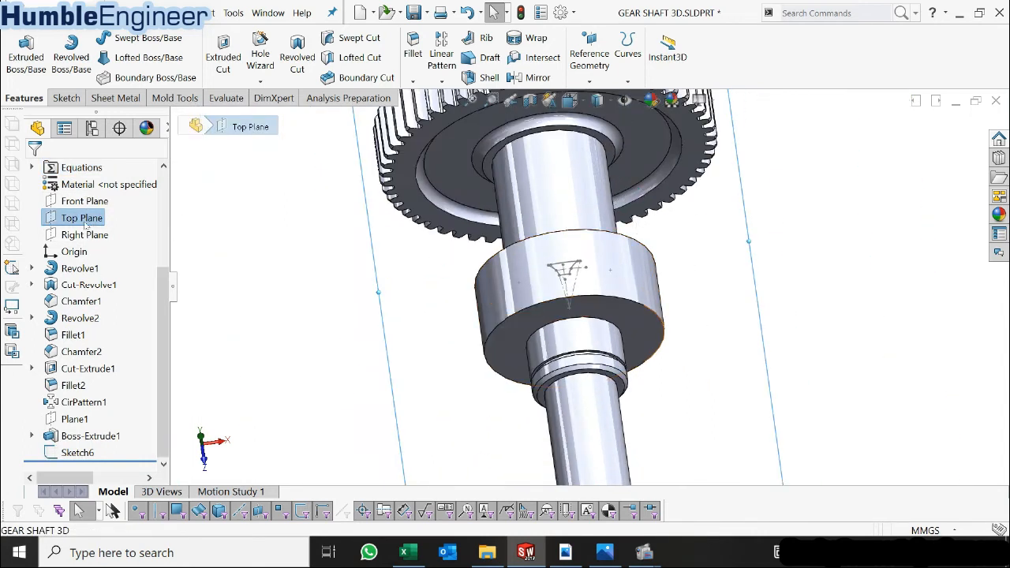
pyautogui.rightClick(86, 225)
pyautogui.click(96, 203)
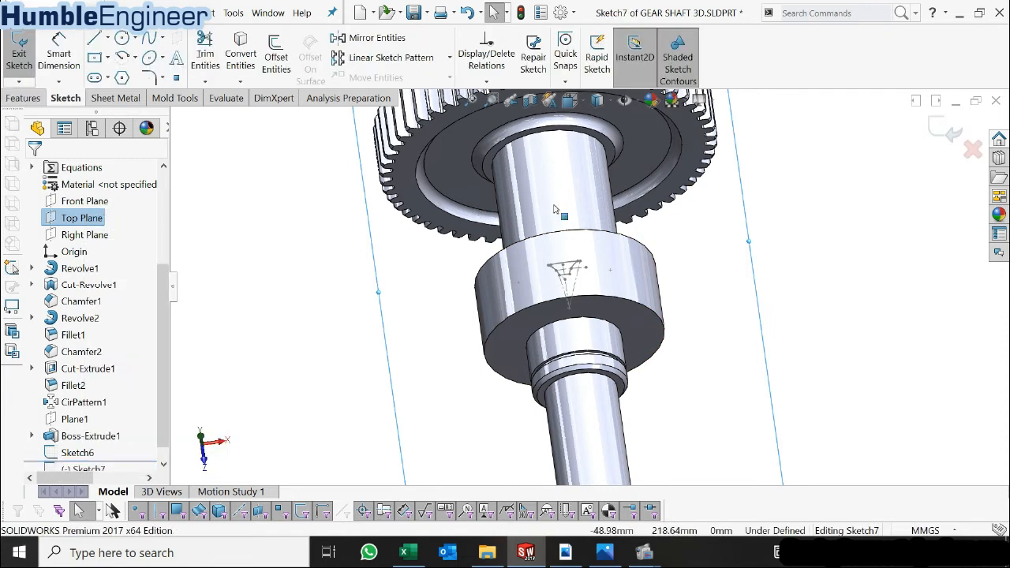
pyautogui.press('space')
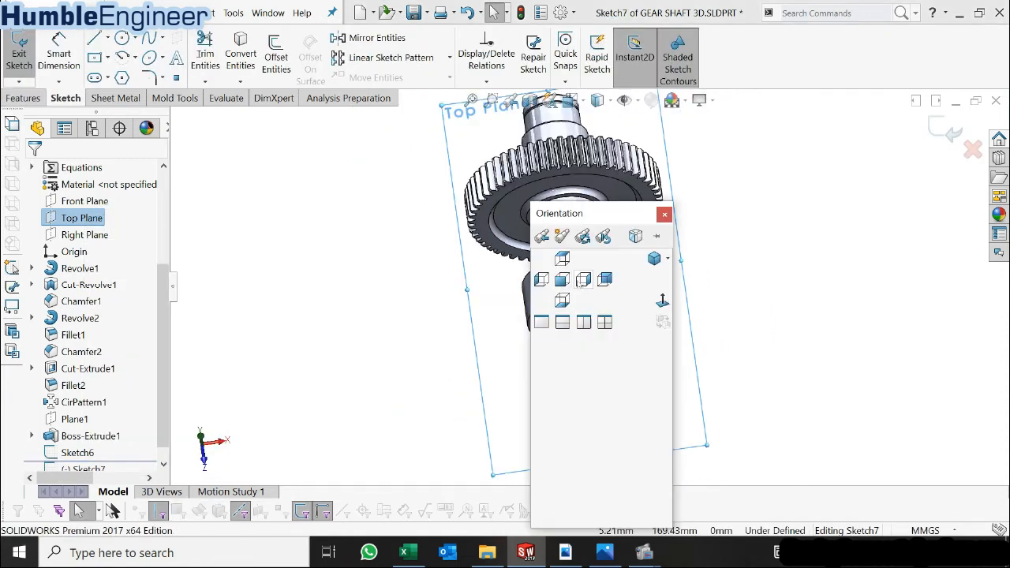
pyautogui.click(661, 301)
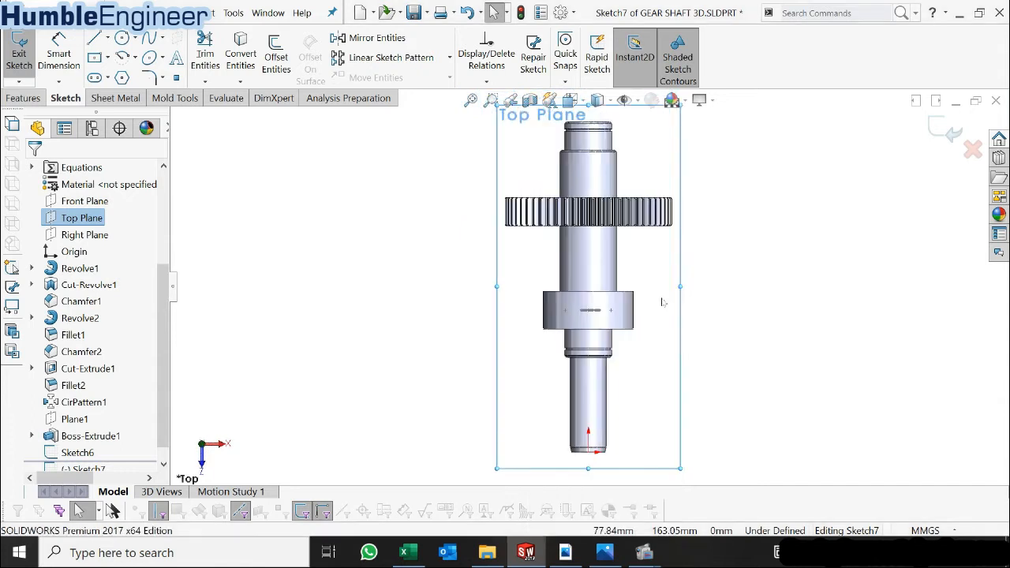
# - Draw a vertical centerline across the smaller gear blank's full width between its end edges, and hide Sketch6
pyautogui.scroll(-5, 639, 303)
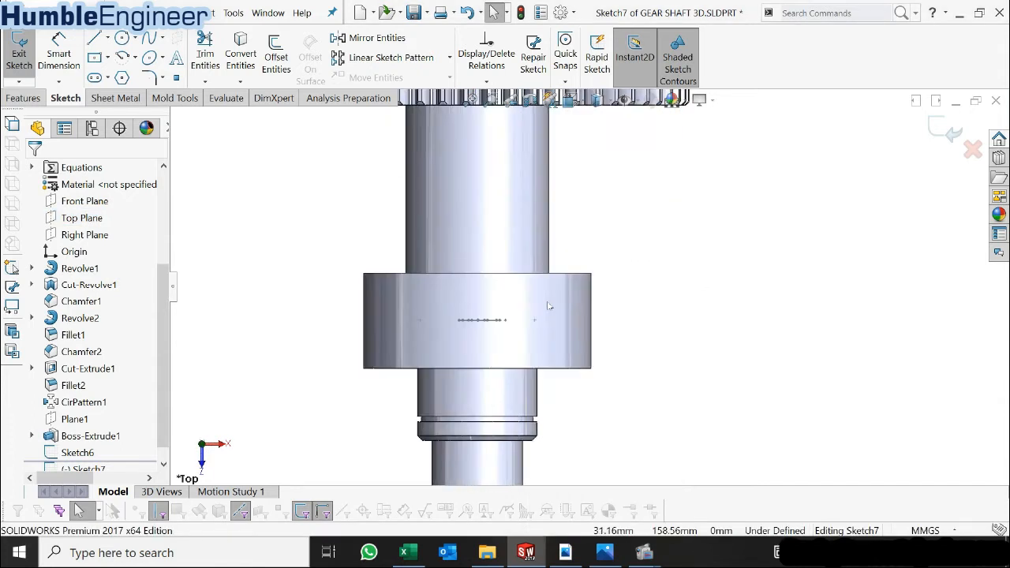
pyautogui.click(110, 39)
pyautogui.click(100, 75)
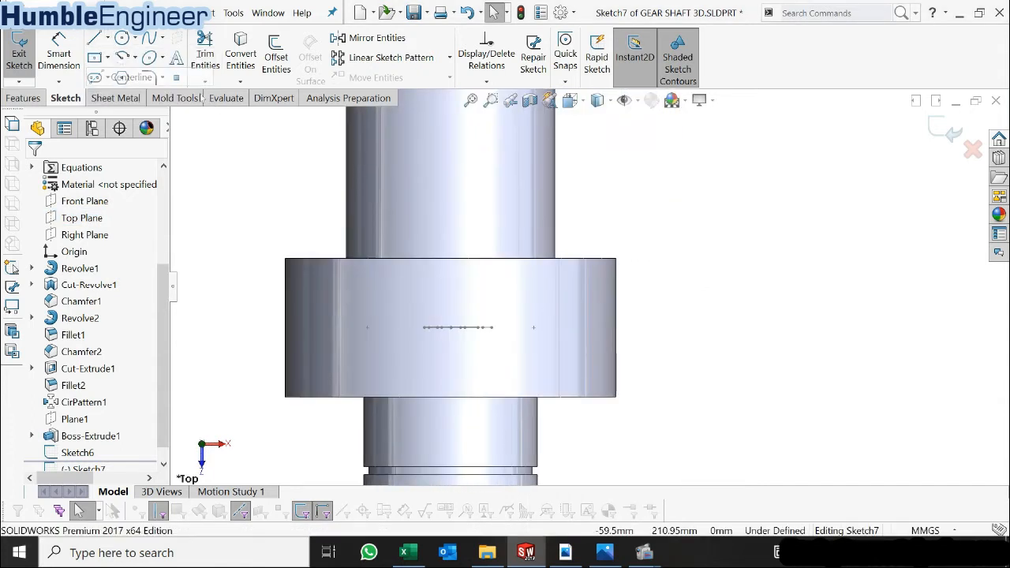
pyautogui.click(451, 259)
pyautogui.click(451, 398)
pyautogui.press('Escape')
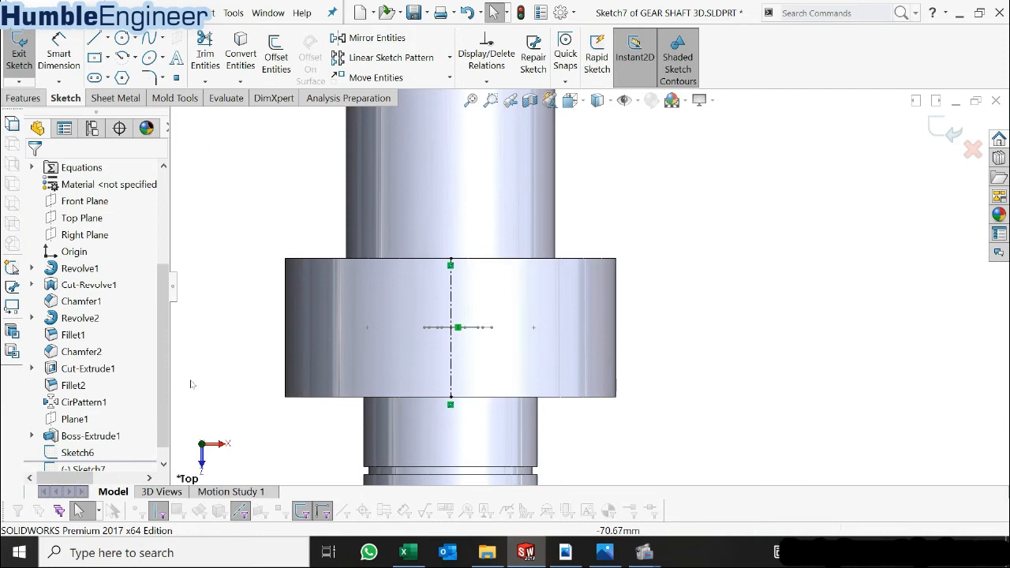
pyautogui.rightClick(78, 452)
pyautogui.click(96, 325)
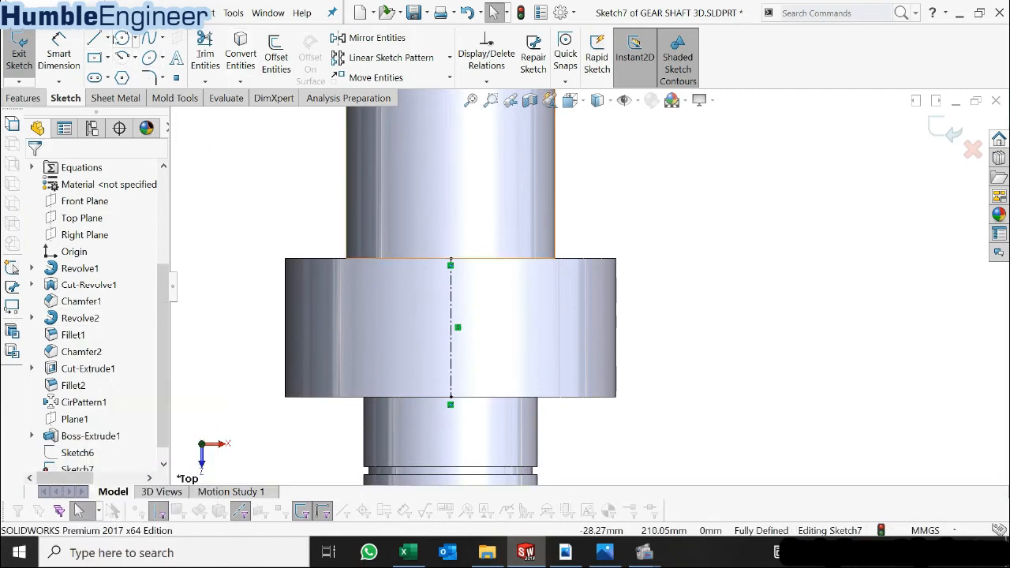
# - Draw a solid slanted line about 33 mm long, at about 48° from horizontal, across the vertical centerline on the gear blank
pyautogui.click(105, 38)
pyautogui.click(114, 55)
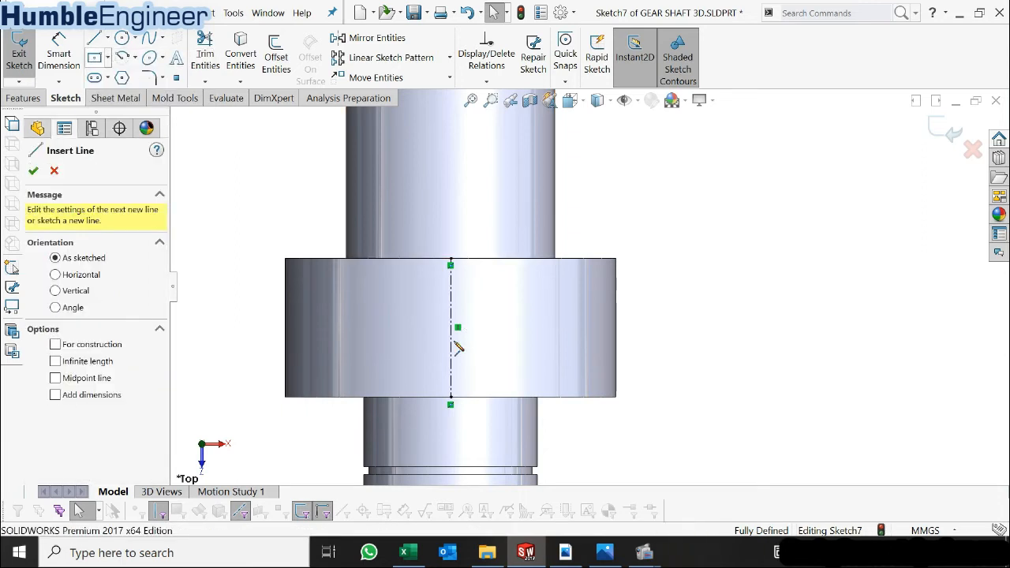
pyautogui.click(410, 391)
pyautogui.click(490, 292)
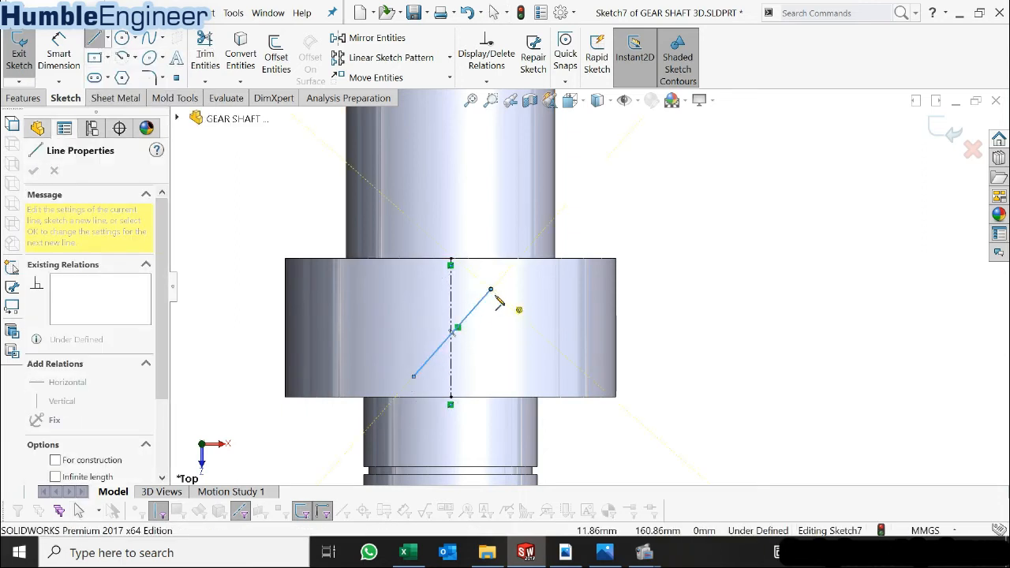
pyautogui.press('Escape')
pyautogui.scroll(3, 462, 336)
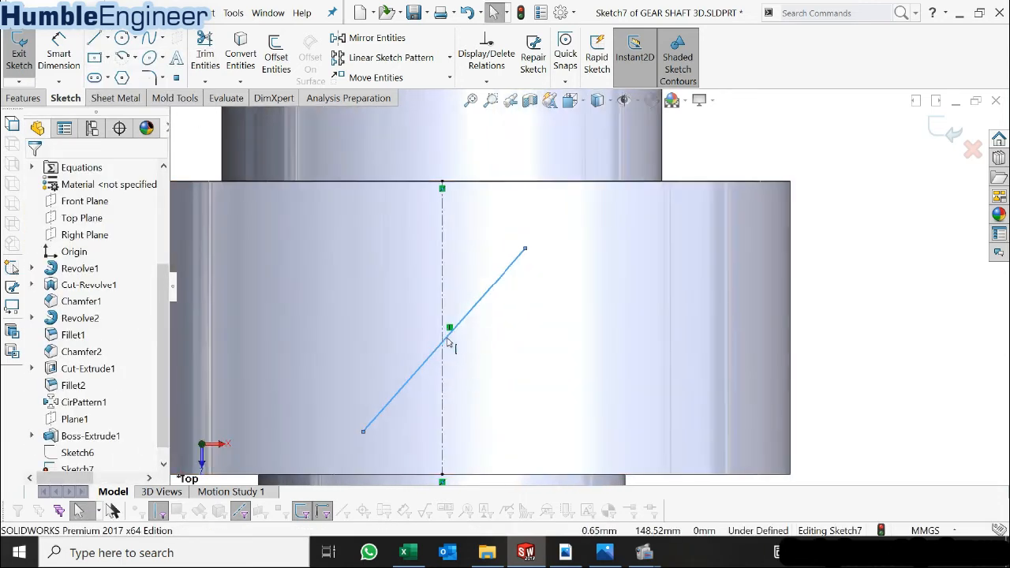
# - Constrain the slanted line's midpoint to the midpoint of the vertical centerline
pyautogui.click(448, 341)
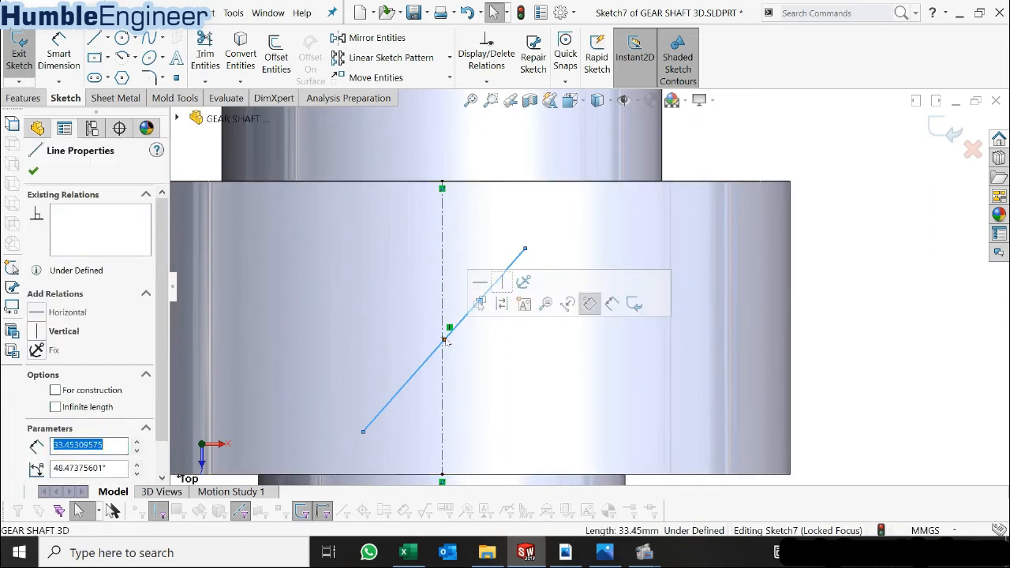
pyautogui.moveTo(444, 340); pyautogui.dragTo(444, 339)
pyautogui.keyDown('ctrl'); pyautogui.click(443, 306); pyautogui.keyUp('ctrl')
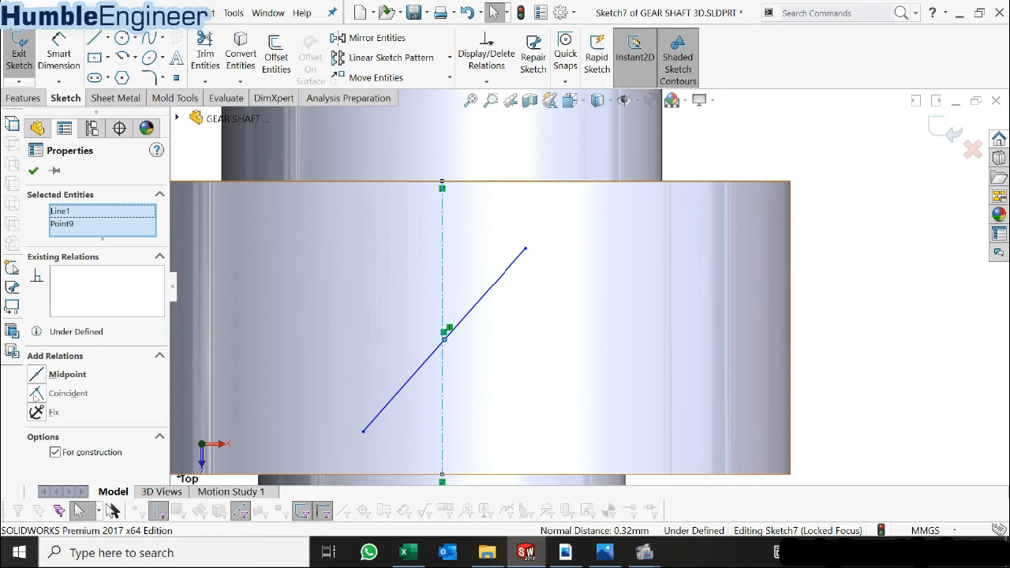
pyautogui.click(43, 376)
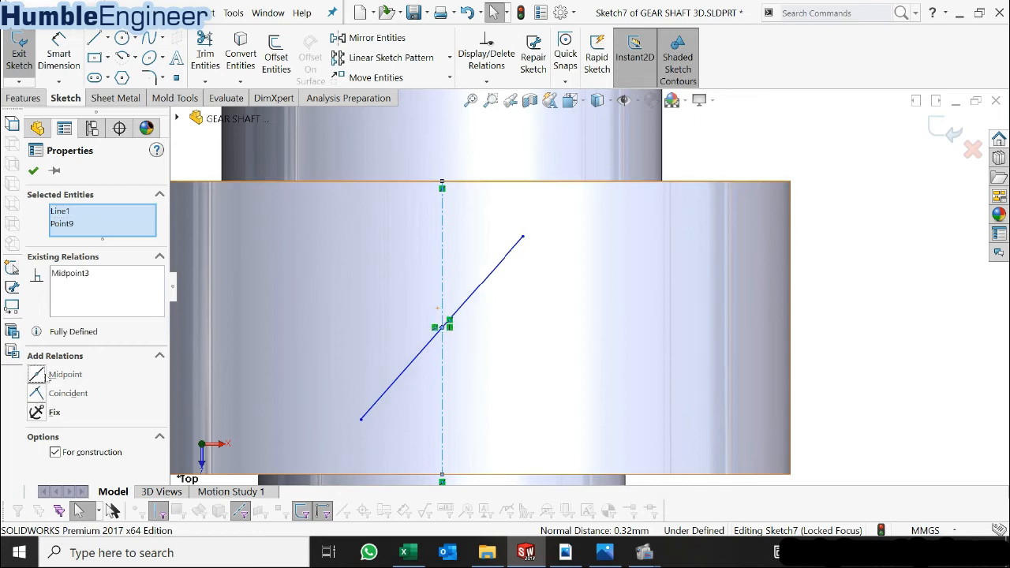
pyautogui.click(517, 316)
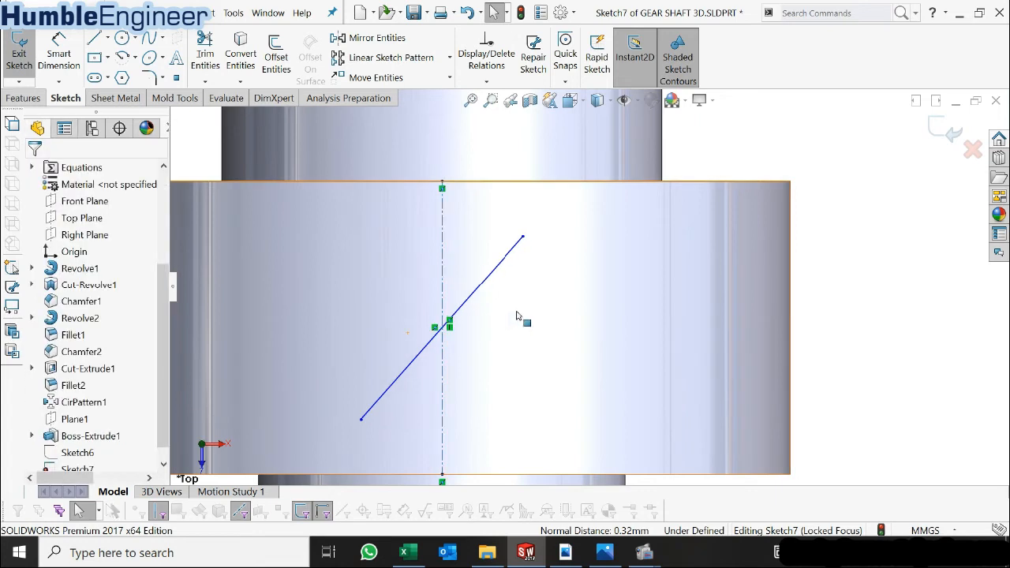
# - Constrain the slanted line's upper and lower endpoints to be coincident with the smaller gear blank's two end edges
pyautogui.click(523, 238)
pyautogui.keyDown('ctrl'); pyautogui.click(572, 186); pyautogui.keyUp('ctrl')
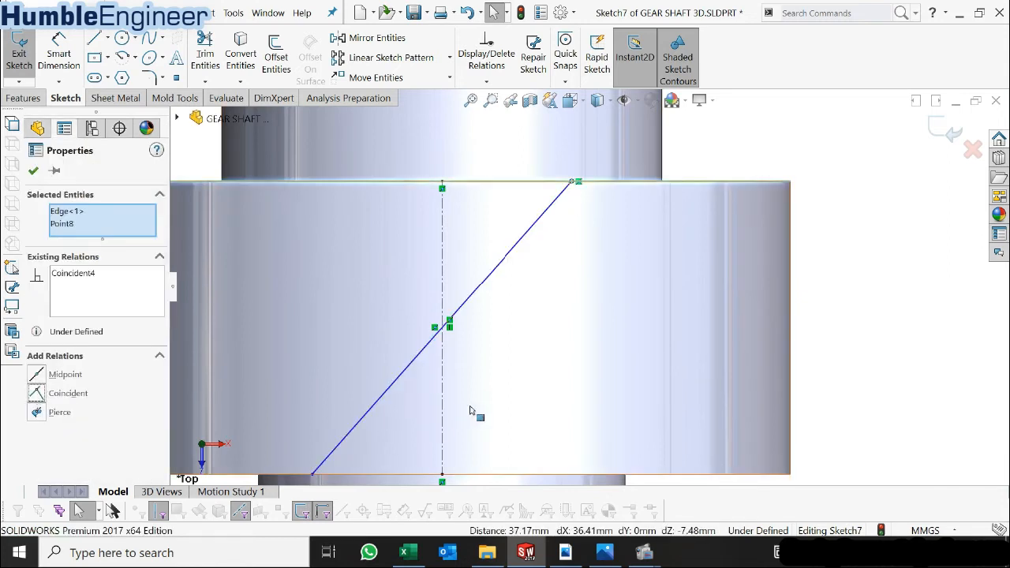
pyautogui.press('Escape')
pyautogui.scroll(2, 590, 280)
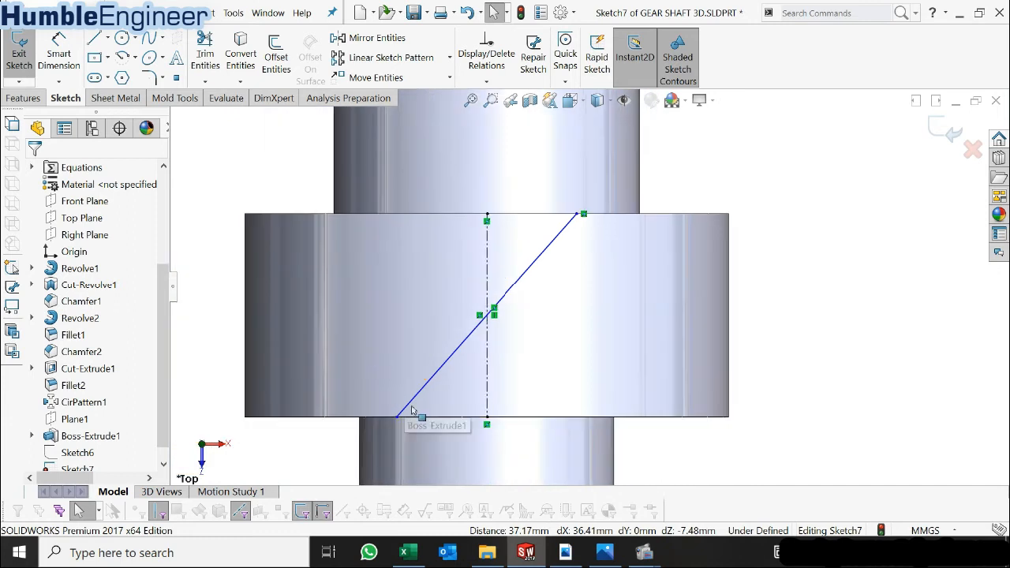
pyautogui.moveTo(397, 418)
pyautogui.mouseDown()
pyautogui.moveTo(417, 419)
pyautogui.moveTo(403, 416)
pyautogui.mouseUp()
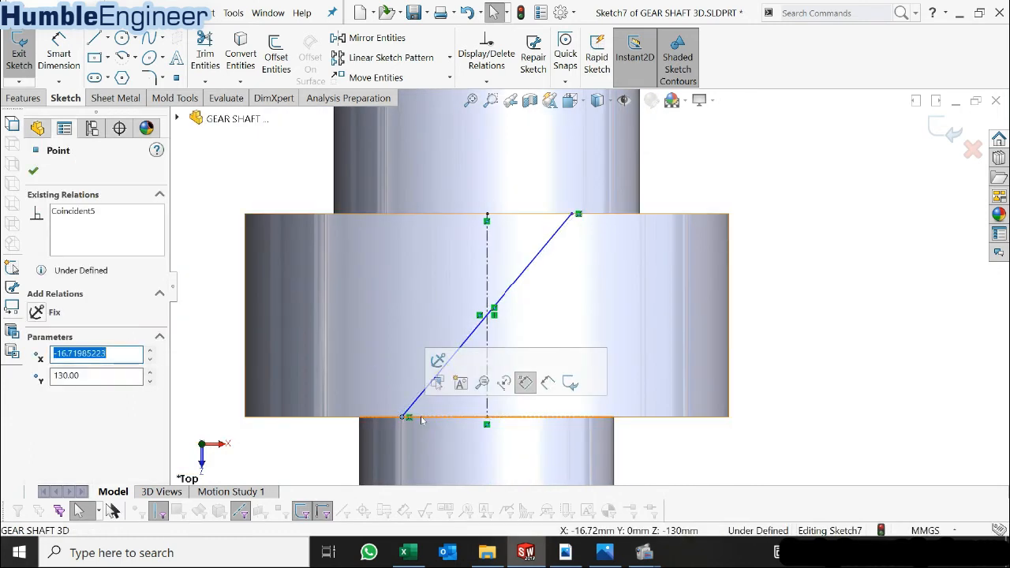
pyautogui.keyDown('ctrl'); pyautogui.click(431, 418); pyautogui.keyUp('ctrl')
pyautogui.press('Escape')
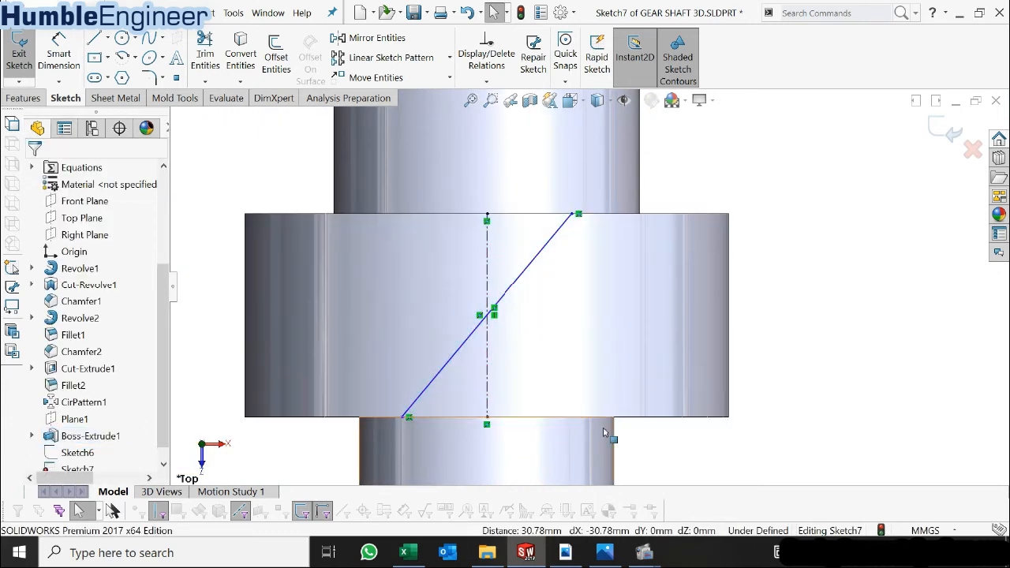
# - Steepen the slanted line by moving its upper endpoint along the edge to about 12 mm from the centerline, and start Smart Dimension
pyautogui.moveTo(574, 216); pyautogui.dragTo(553, 213)
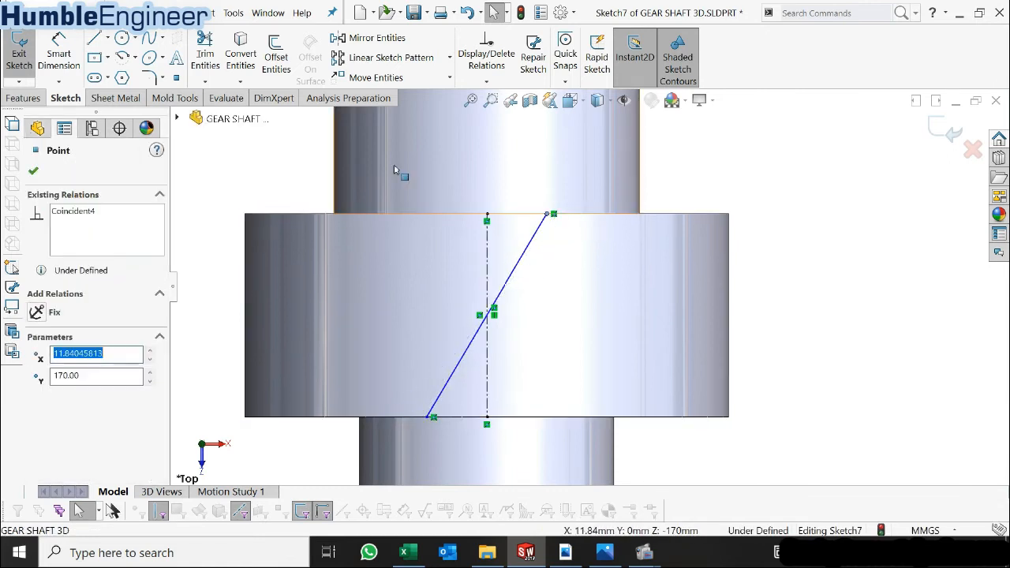
pyautogui.click(58, 52)
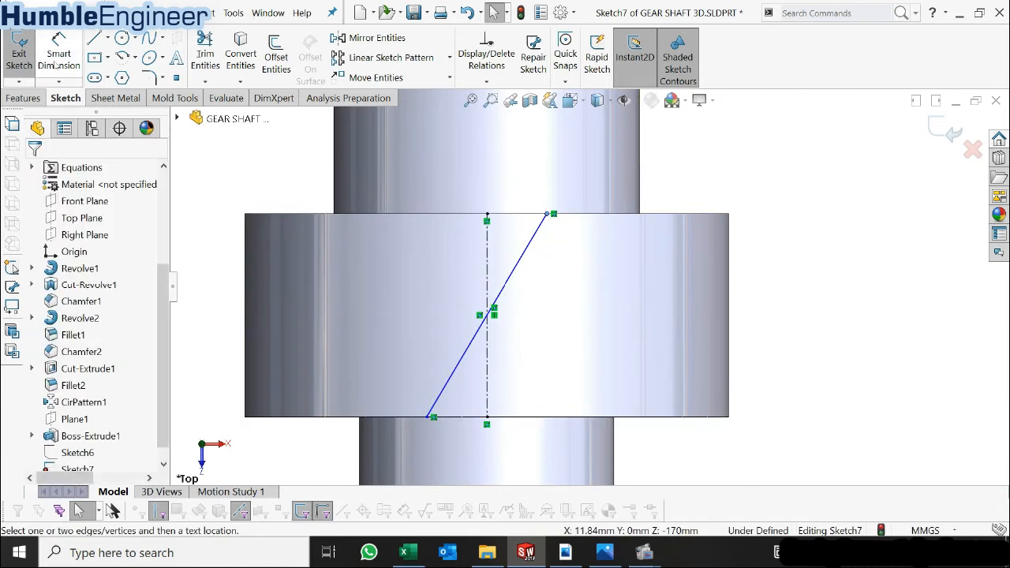
pyautogui.click(487, 256)
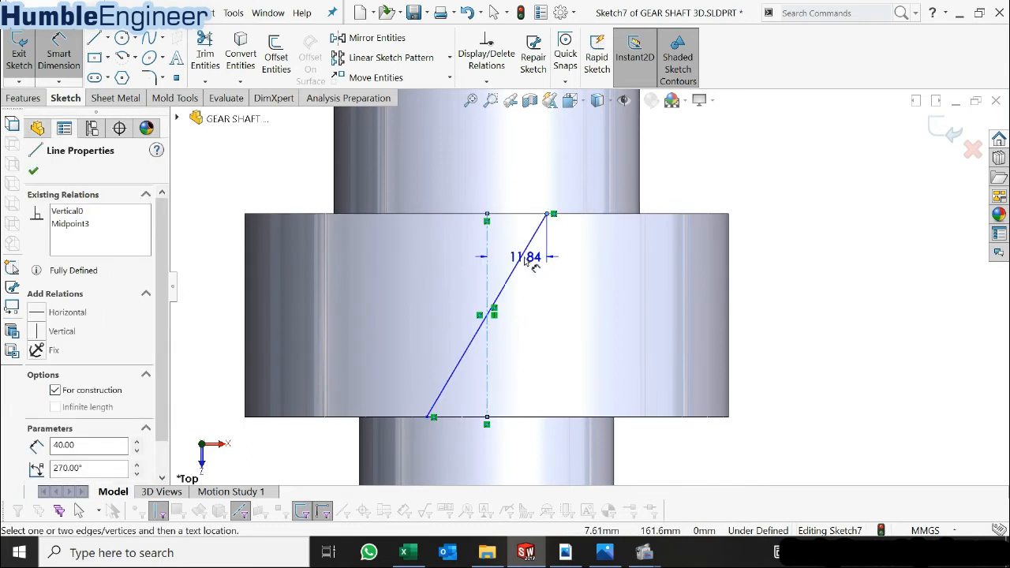
pyautogui.press('Escape')
pyautogui.click(520, 264)
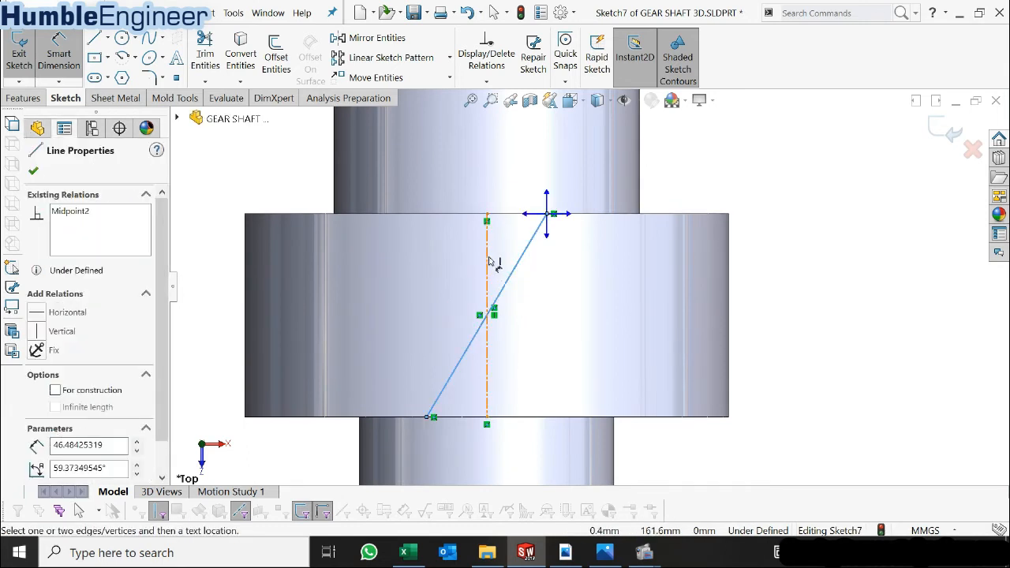
pyautogui.press('Escape')
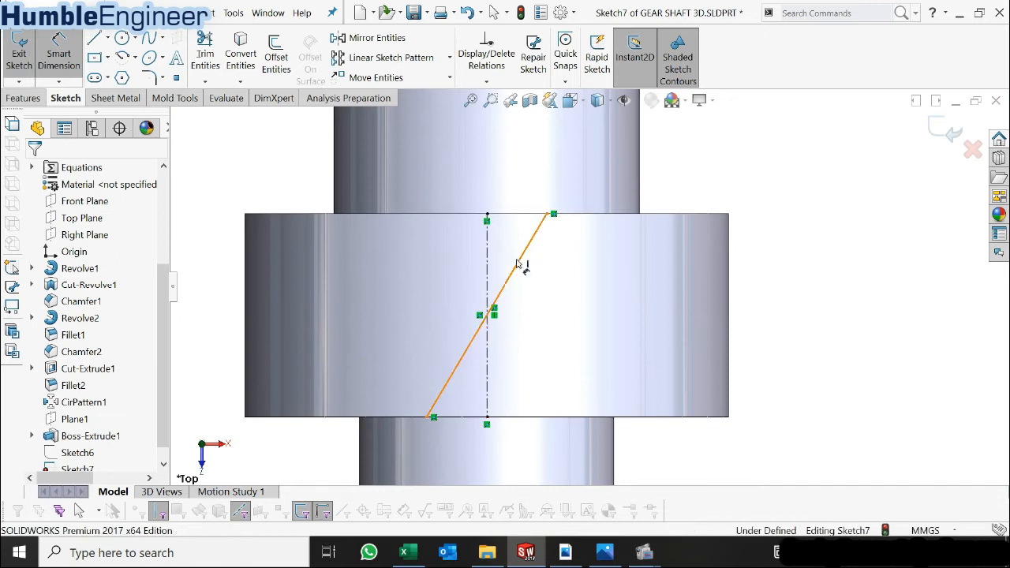
# - Dimension the angle between the slanted line and the vertical centerline, placing it between their upper halves
pyautogui.click(520, 264)
pyautogui.click(495, 263)
pyautogui.click(515, 243)
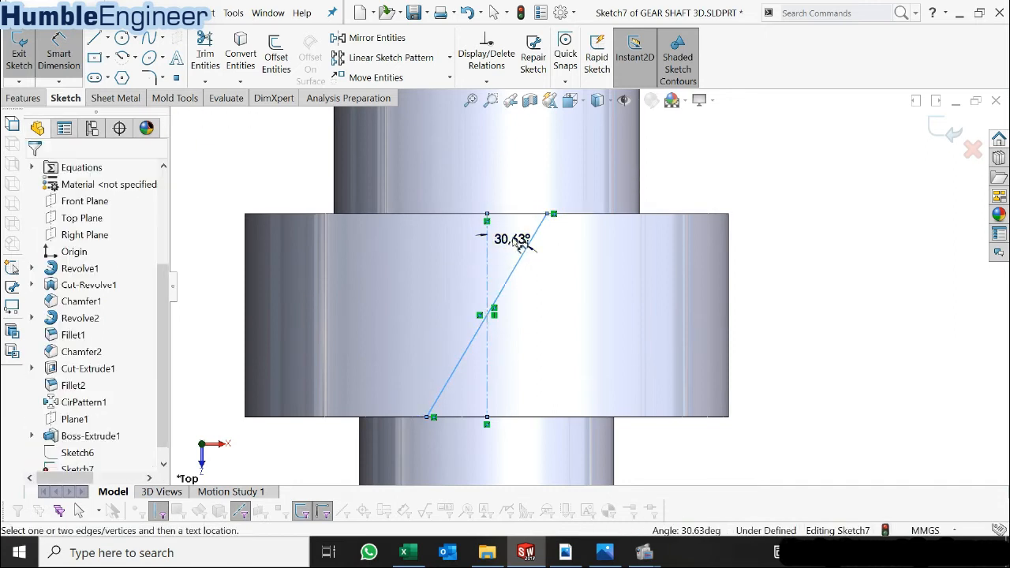
# - Link the angle between the slanted line and the vertical centreline to the global variable HA (30deg)
pyautogui.write('=')
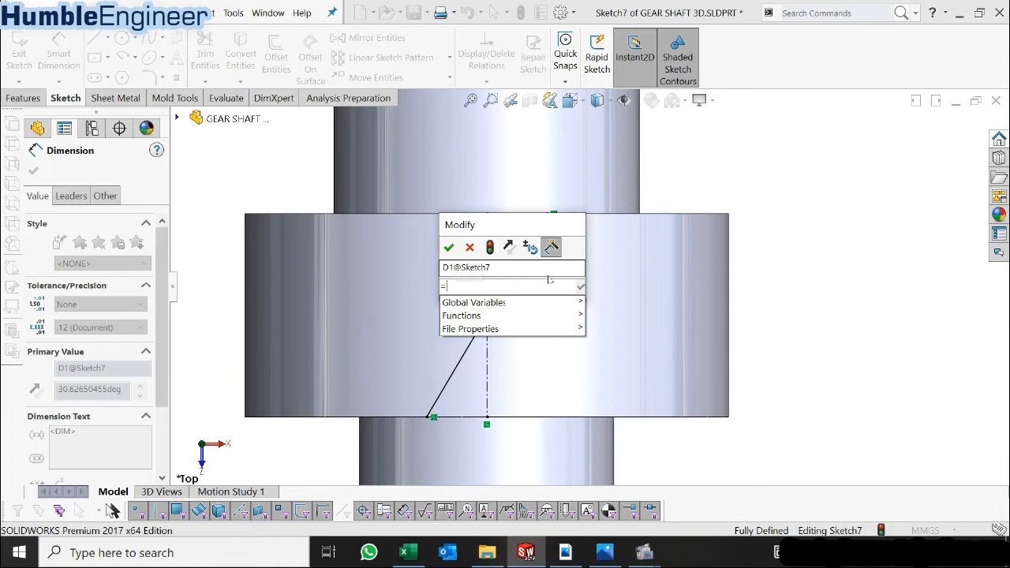
pyautogui.moveTo(537, 303)
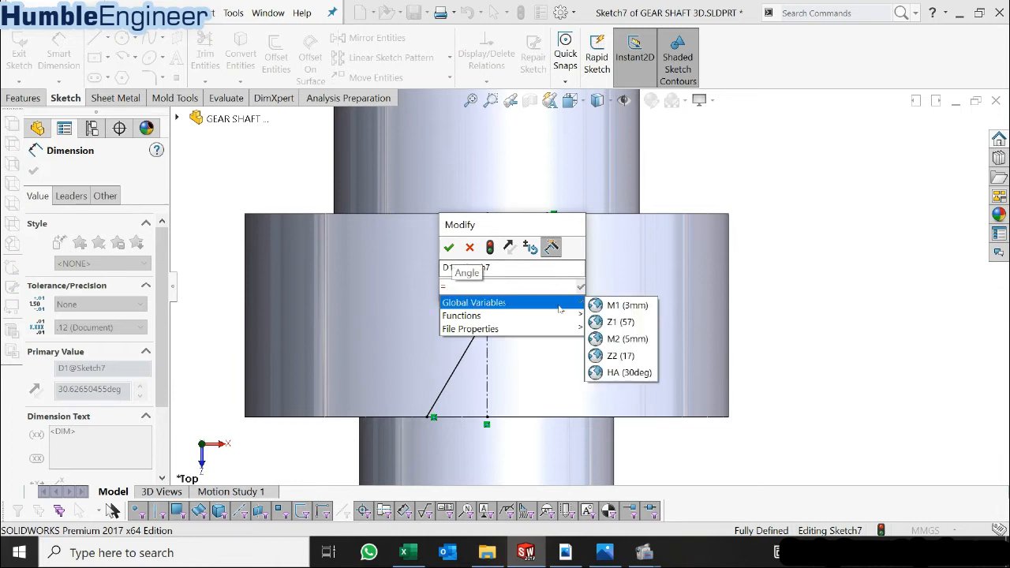
pyautogui.click(635, 372)
pyautogui.click(454, 253)
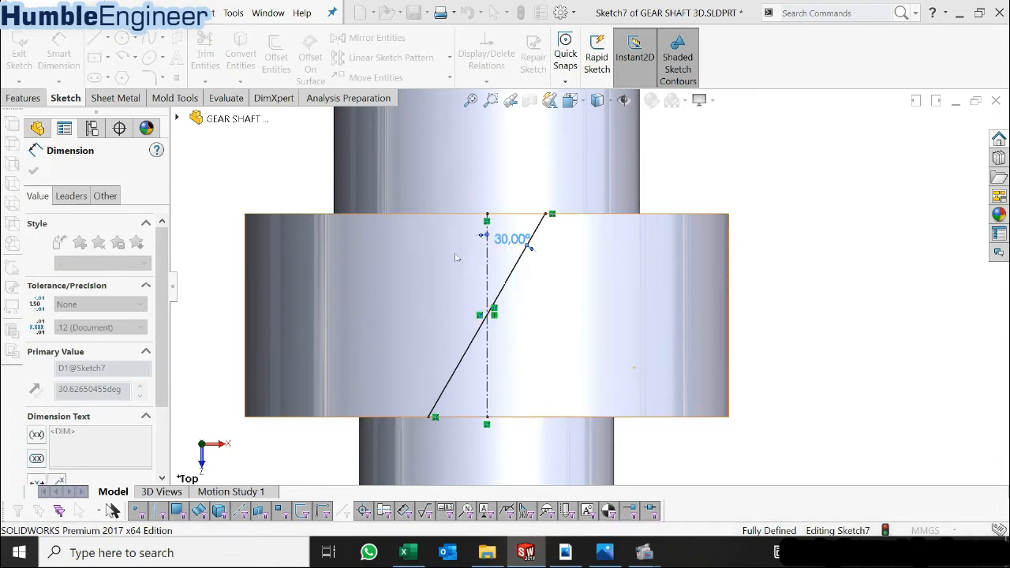
pyautogui.click(34, 170)
pyautogui.press('Escape')
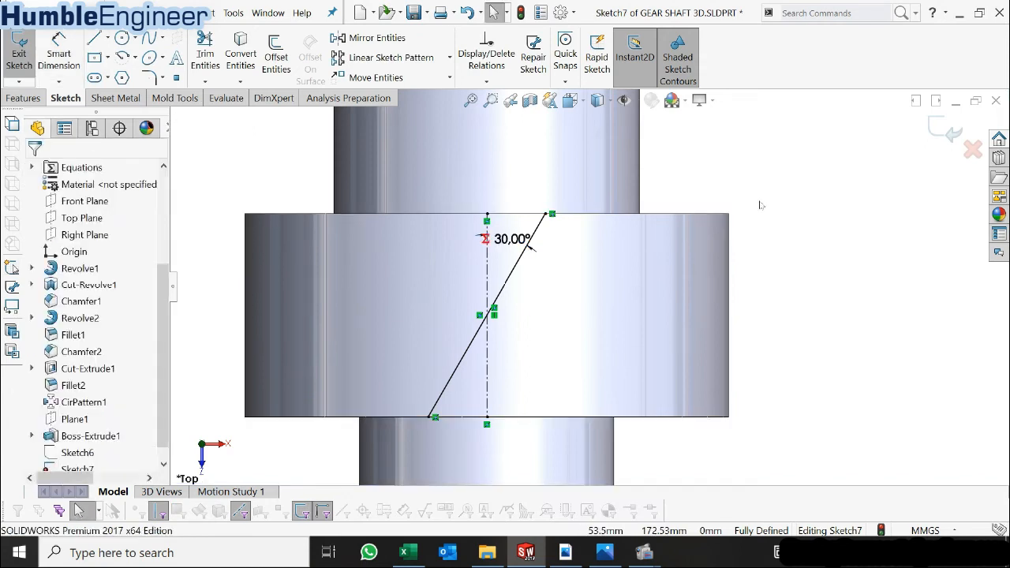
# - Show the hidden tooth profile Sketch6 and exit the slanted-line sketch
pyautogui.moveTo(683, 311); pyautogui.dragTo(659, 213, button='middle')
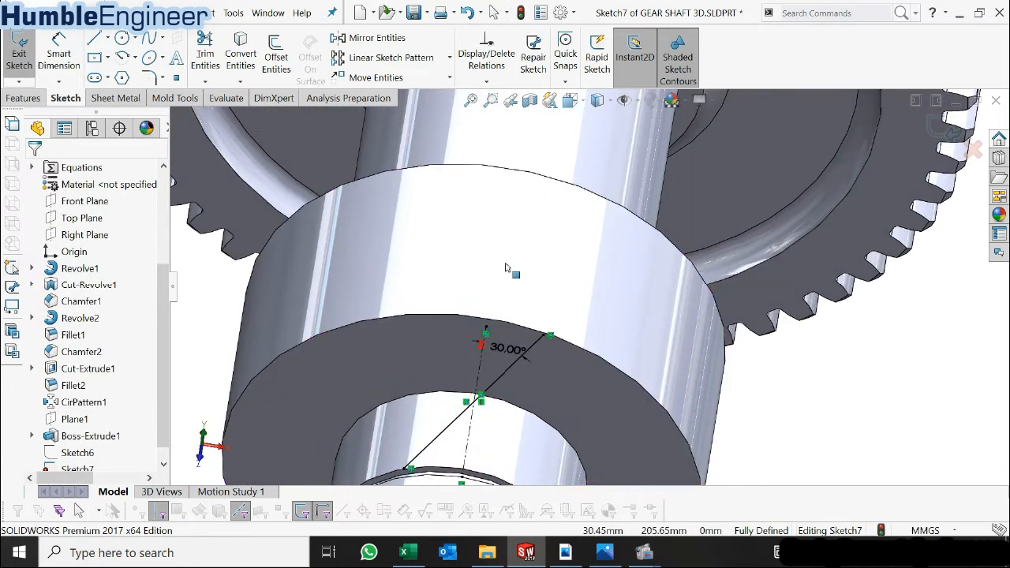
pyautogui.rightClick(76, 455)
pyautogui.click(89, 318)
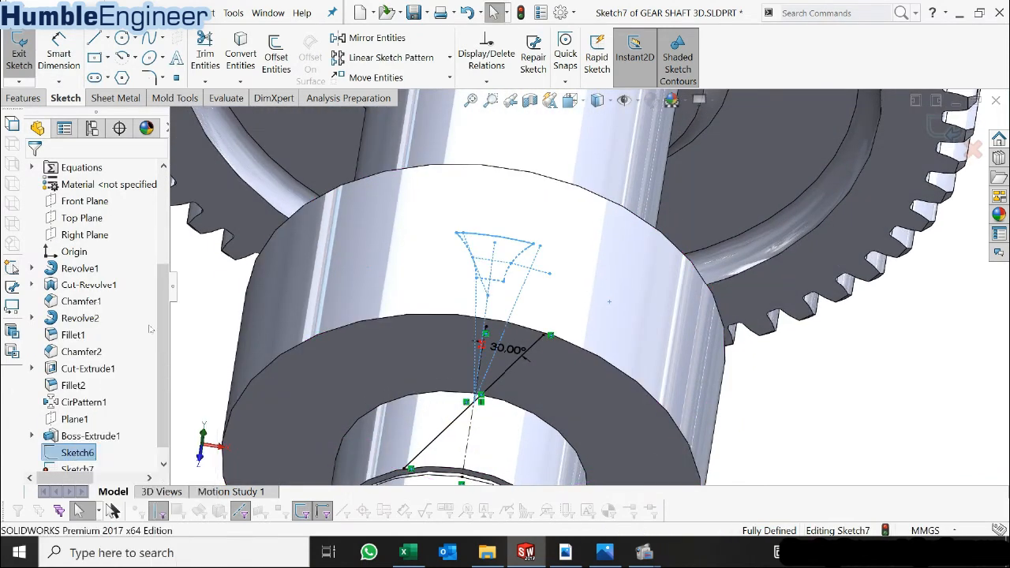
pyautogui.click(886, 371)
pyautogui.moveTo(577, 382)
pyautogui.mouseDown(button='middle')
pyautogui.moveTo(574, 347)
pyautogui.moveTo(559, 354)
pyautogui.moveTo(544, 340)
pyautogui.mouseUp(button='middle')
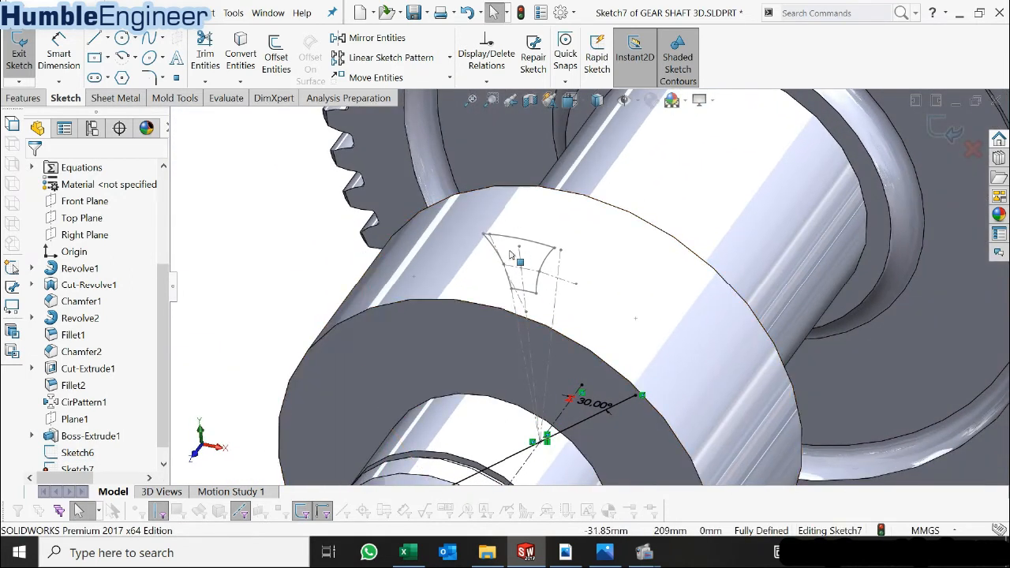
pyautogui.scroll(5, 511, 255)
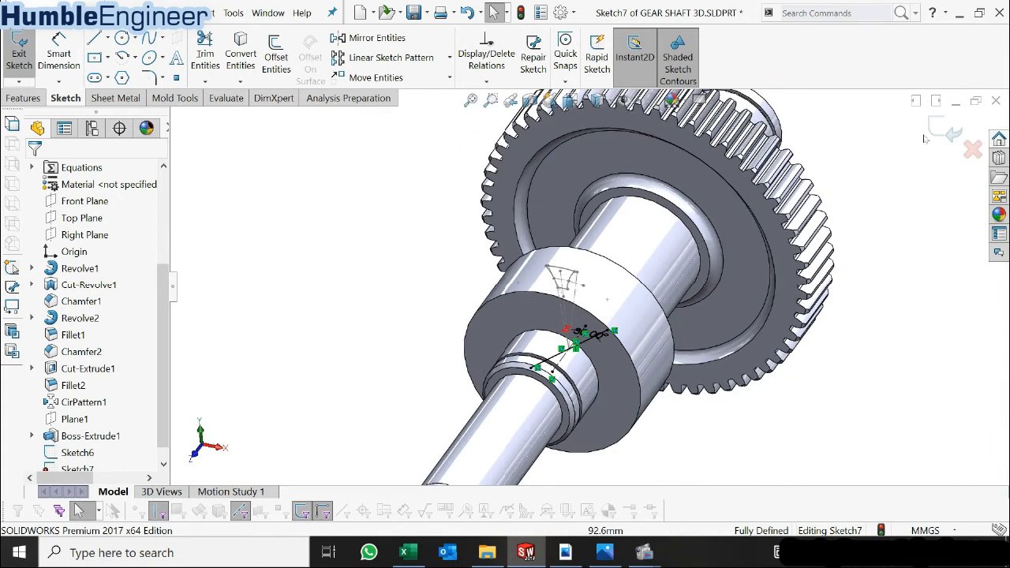
pyautogui.click(950, 131)
pyautogui.scroll(-5, 544, 291)
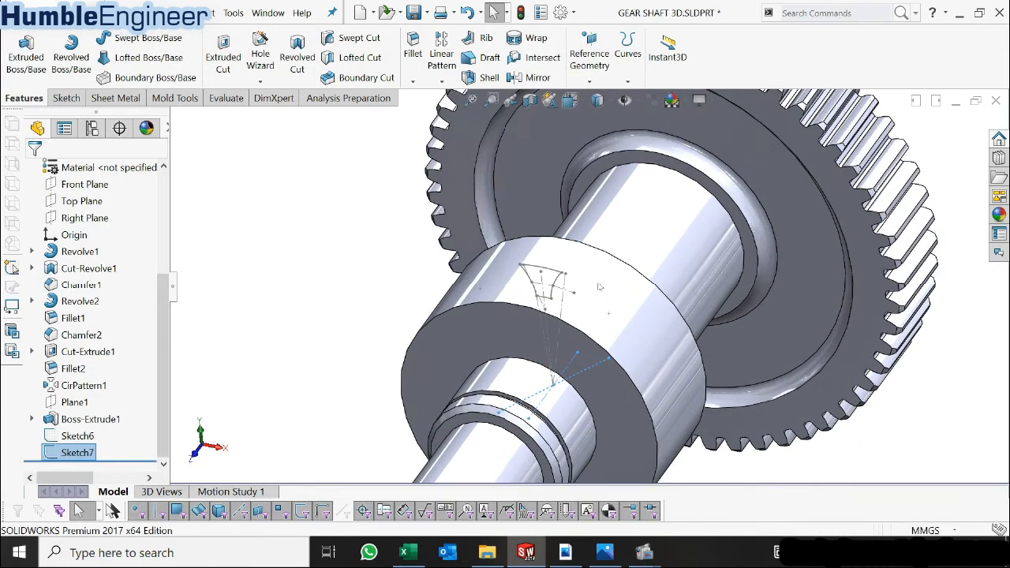
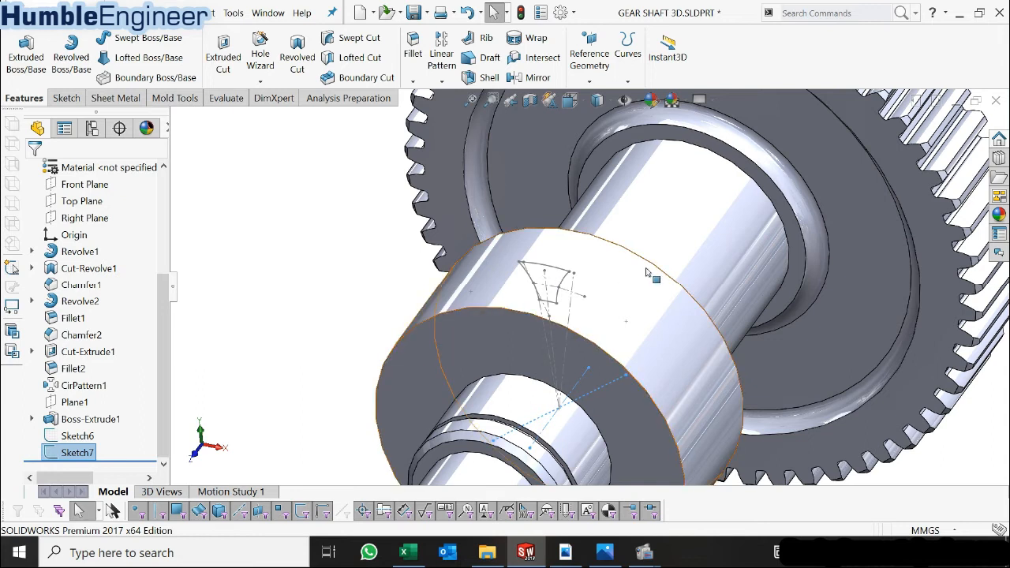
pyautogui.click(346, 279)
pyautogui.scroll(3, 552, 286)
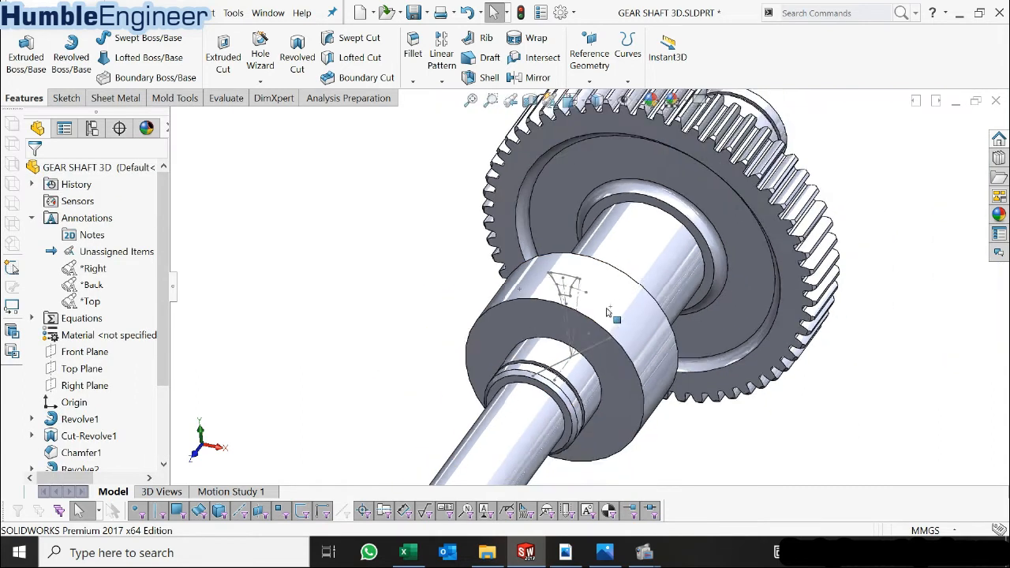
pyautogui.scroll(-2, 607, 314)
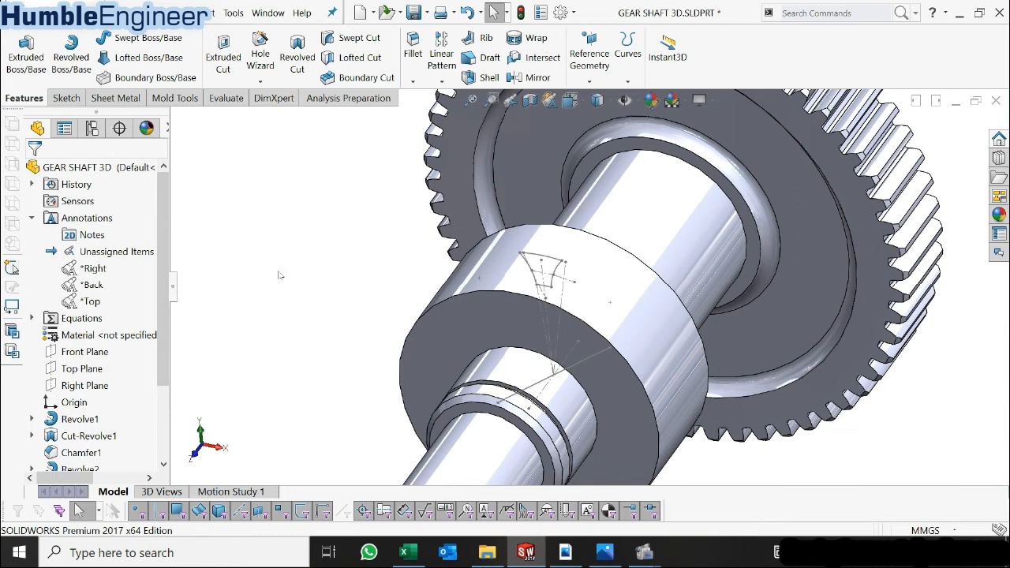
pyautogui.scroll(-3, 278, 319)
pyautogui.scroll(7, 474, 329)
pyautogui.scroll(-4, 779, 285)
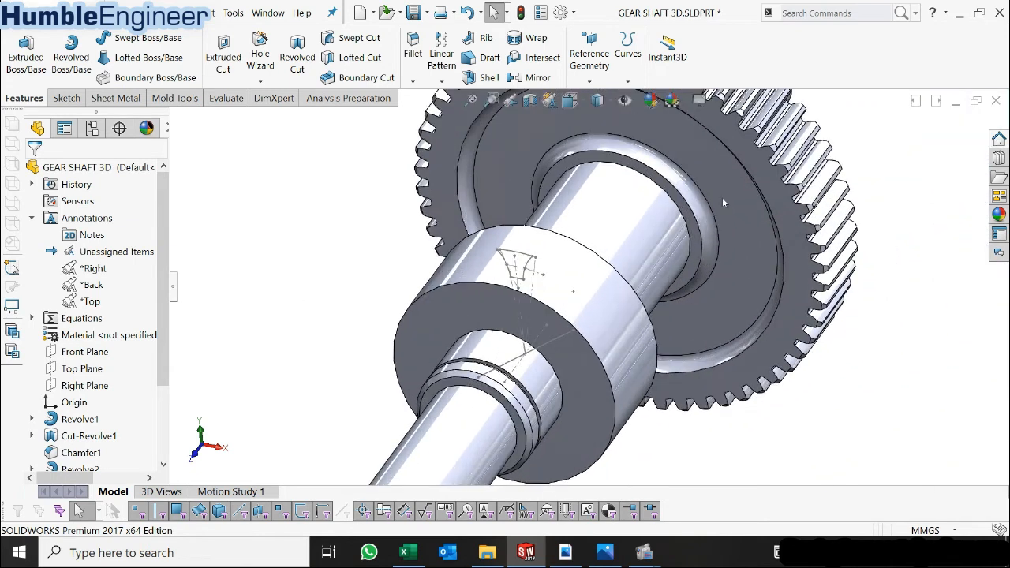
pyautogui.click(627, 53)
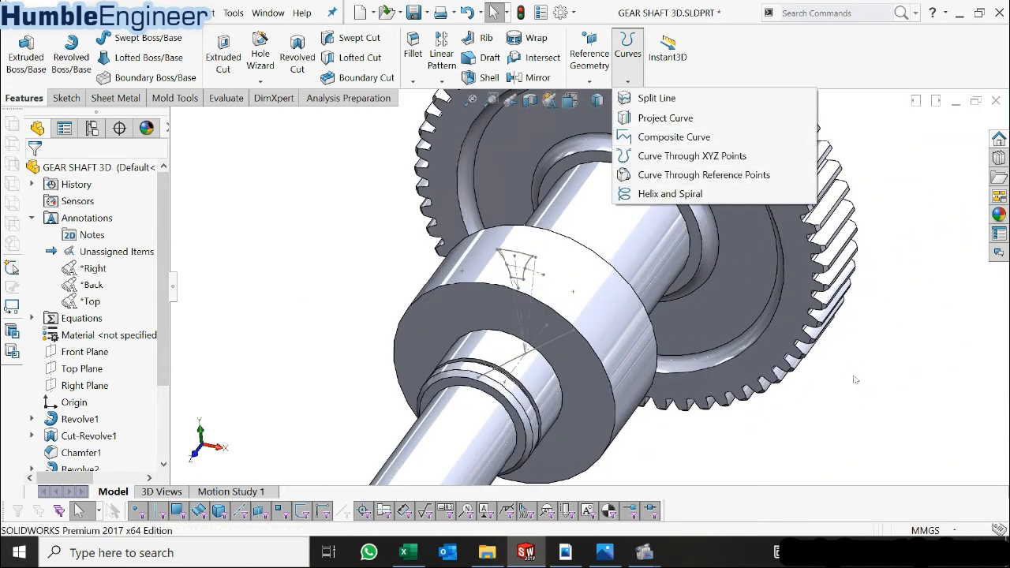
pyautogui.scroll(-2, 84, 455)
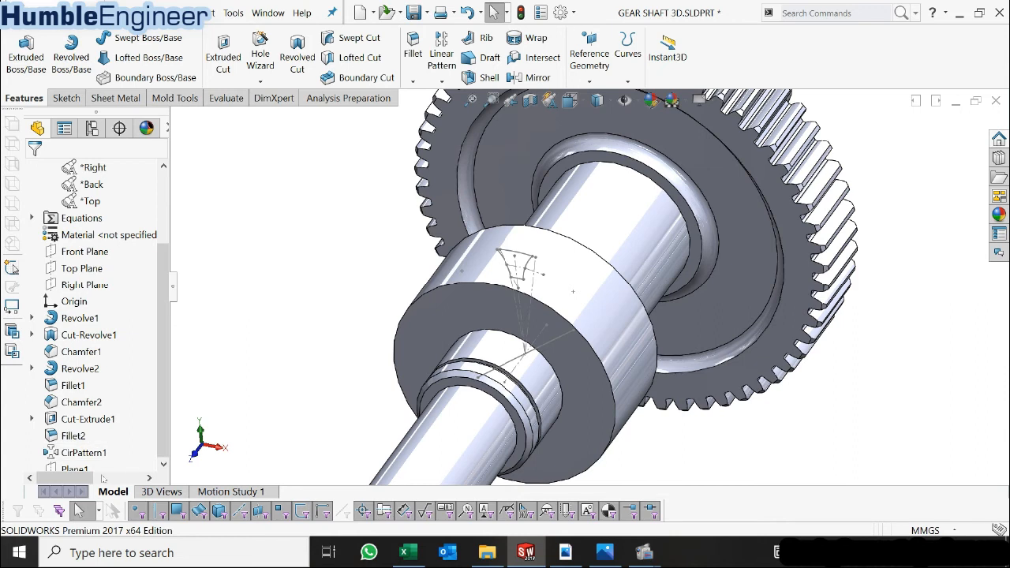
pyautogui.moveTo(85, 478); pyautogui.dragTo(165, 455)
pyautogui.moveTo(117, 476); pyautogui.dragTo(66, 478)
pyautogui.moveTo(164, 446); pyautogui.dragTo(164, 374)
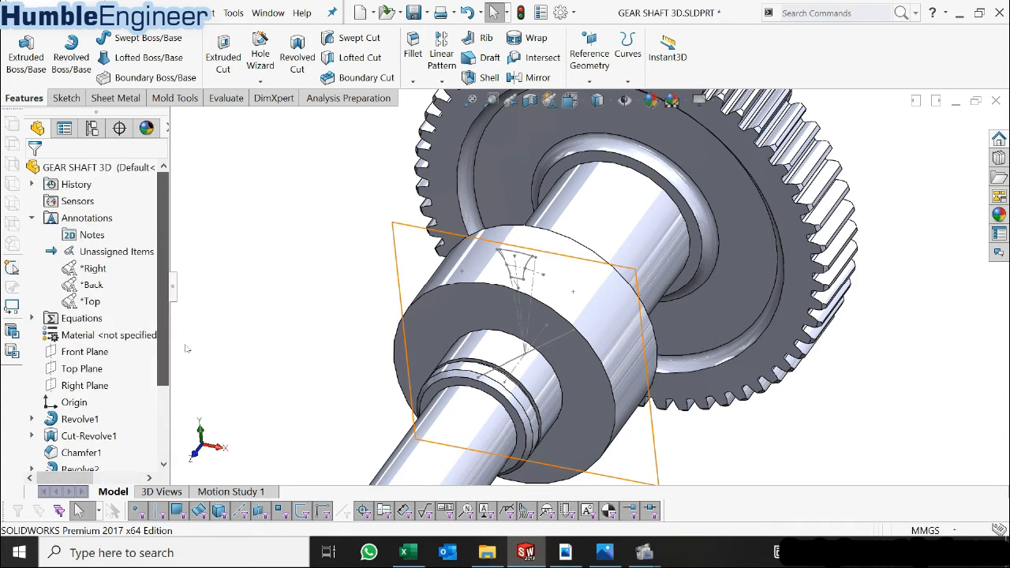
# - Project the slanted line of Sketch7 onto the outer cylindrical face of the gear blank, using Sketch on faces
pyautogui.click(32, 218)
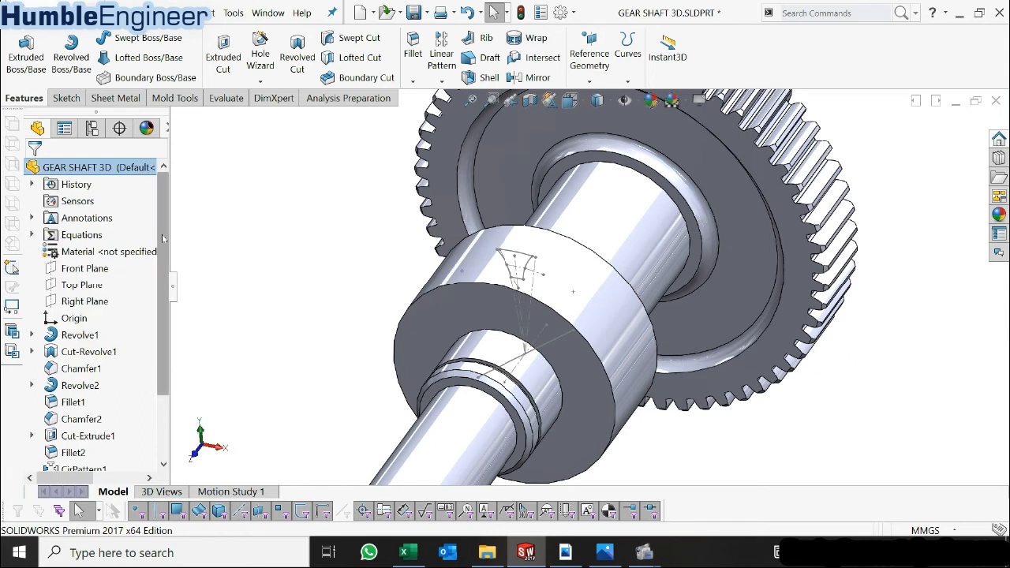
pyautogui.scroll(-3, 89, 452)
pyautogui.click(89, 451)
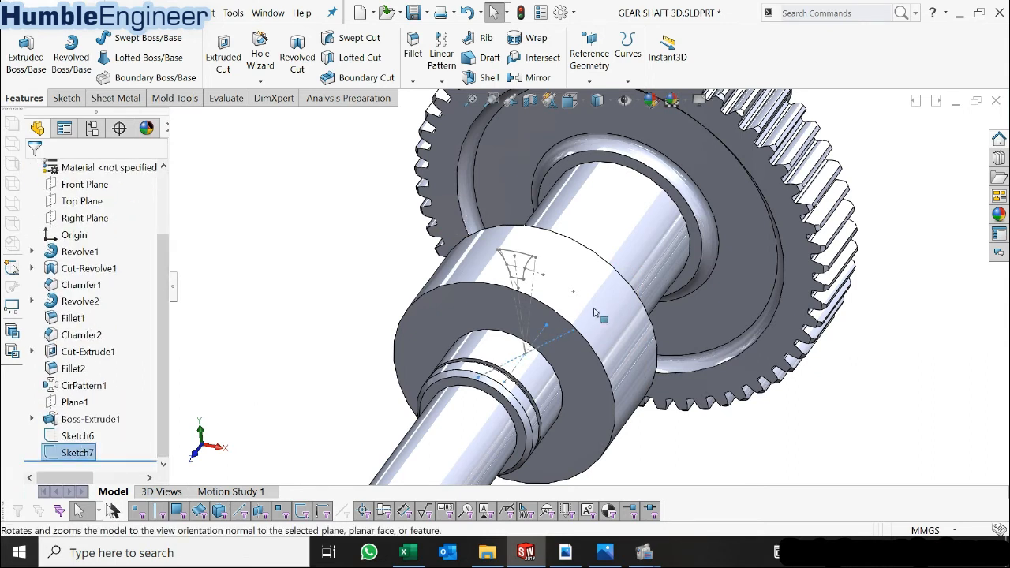
pyautogui.click(103, 426)
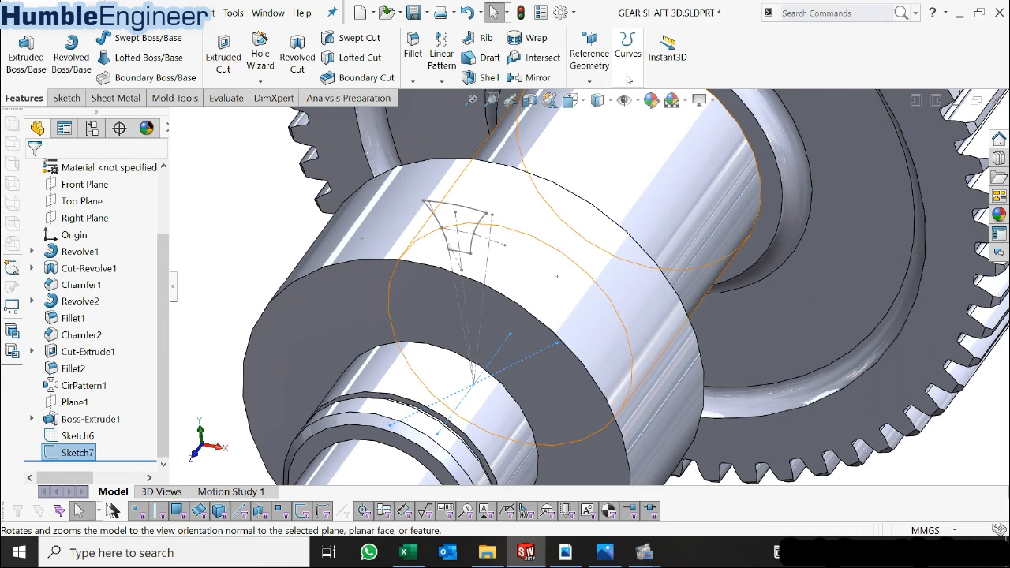
pyautogui.click(344, 245)
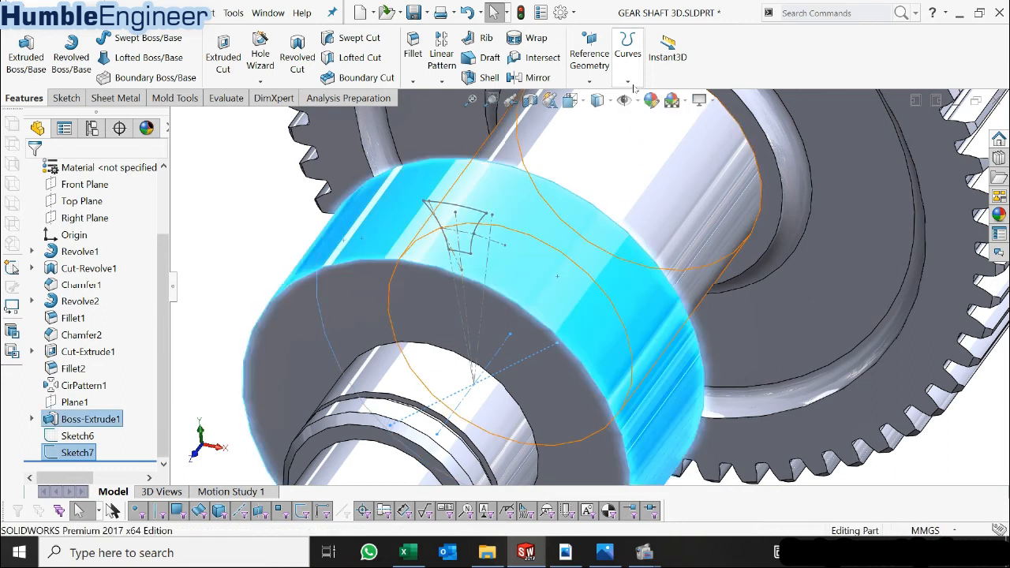
pyautogui.click(629, 82)
pyautogui.click(639, 120)
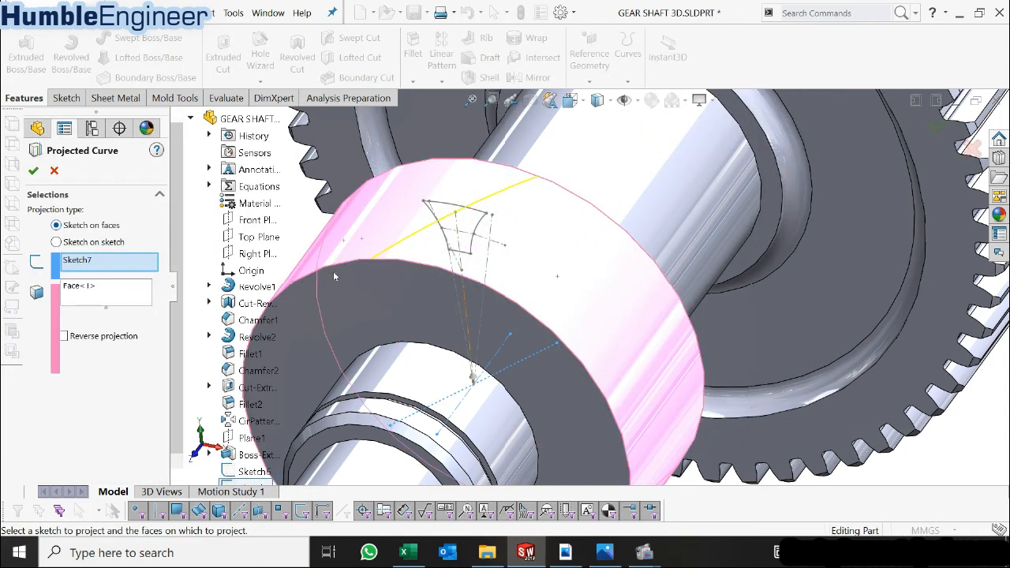
pyautogui.click(33, 170)
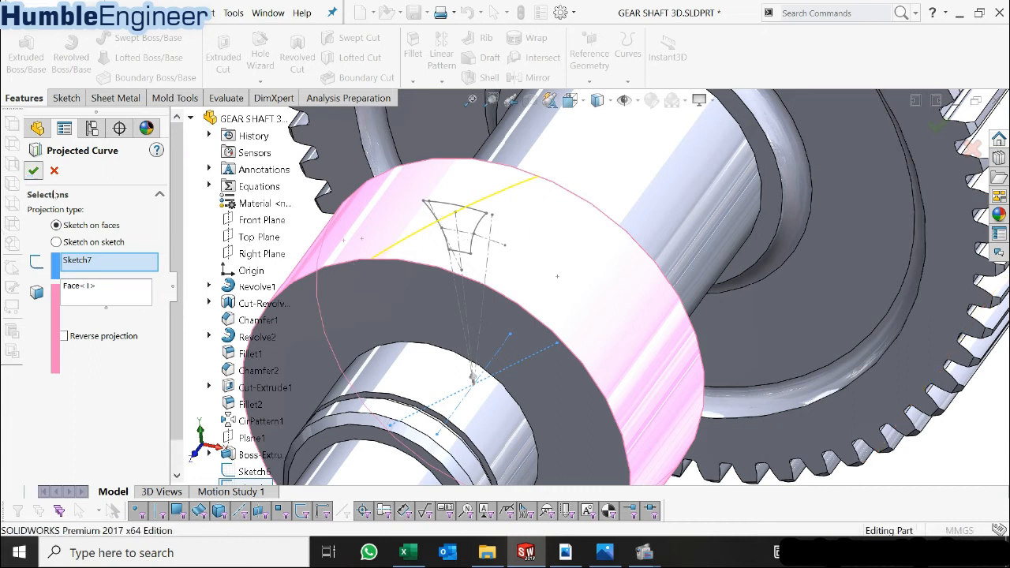
# - Create a derived sketch of tooth profile Sketch6 on the front annular end face of the gear blank
pyautogui.scroll(-3, 481, 260)
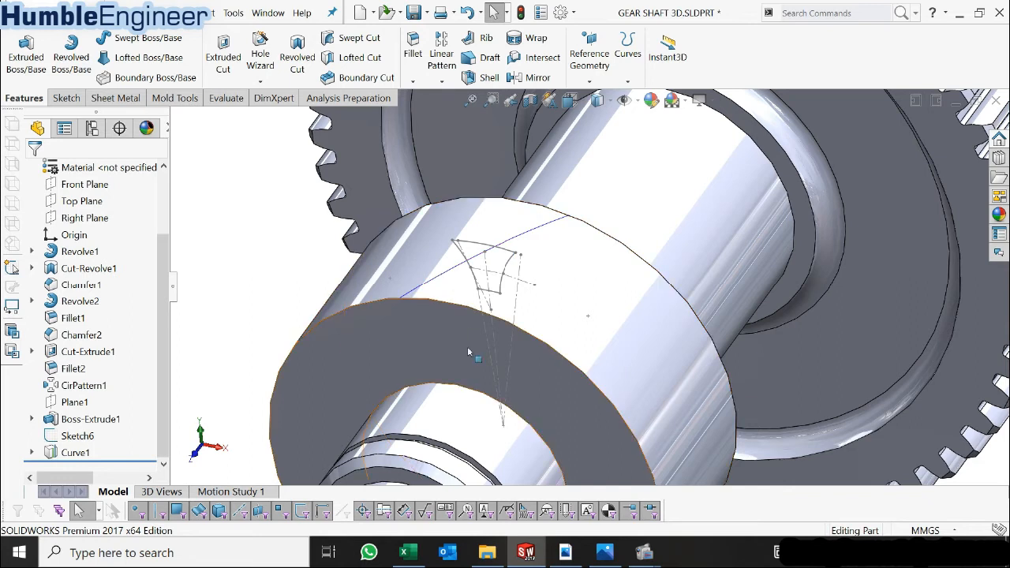
pyautogui.moveTo(474, 344); pyautogui.dragTo(400, 317, button='middle')
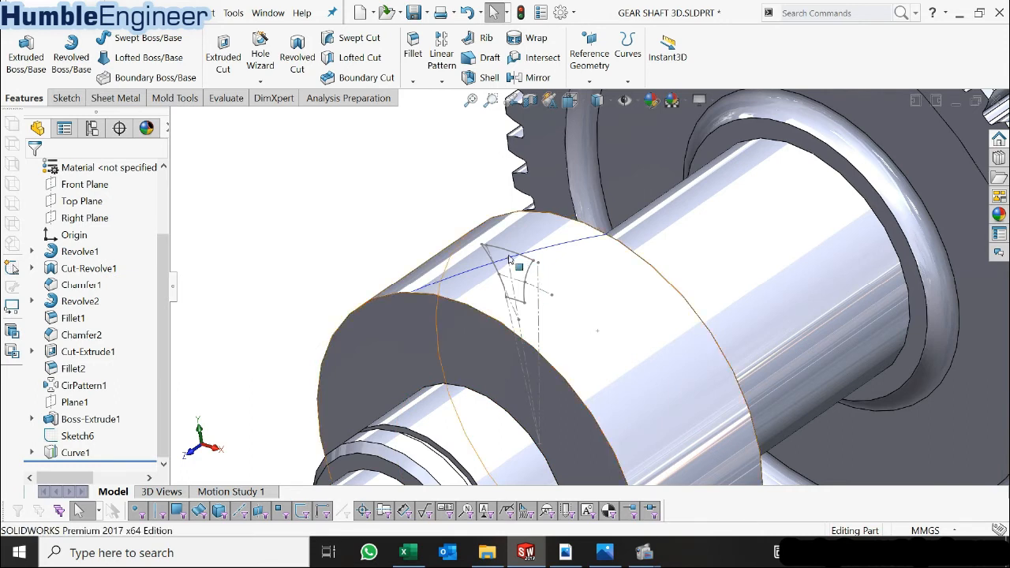
pyautogui.click(78, 436)
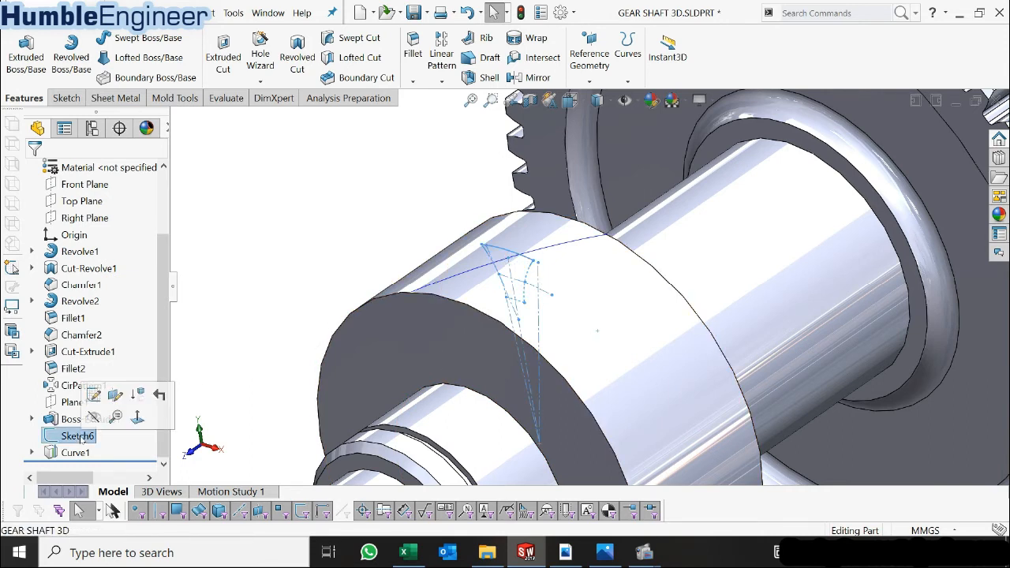
pyautogui.click(433, 334)
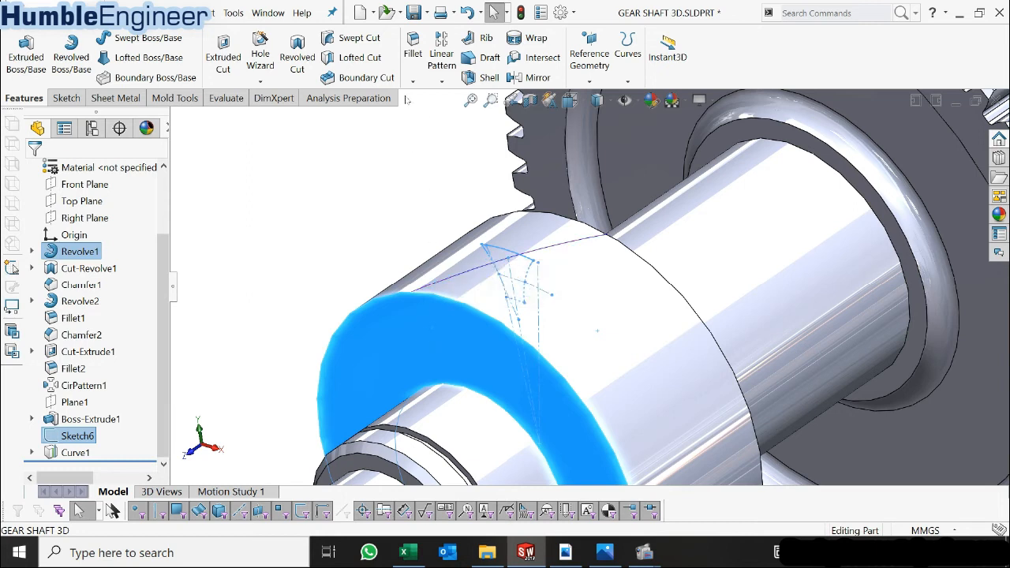
pyautogui.click(205, 13)
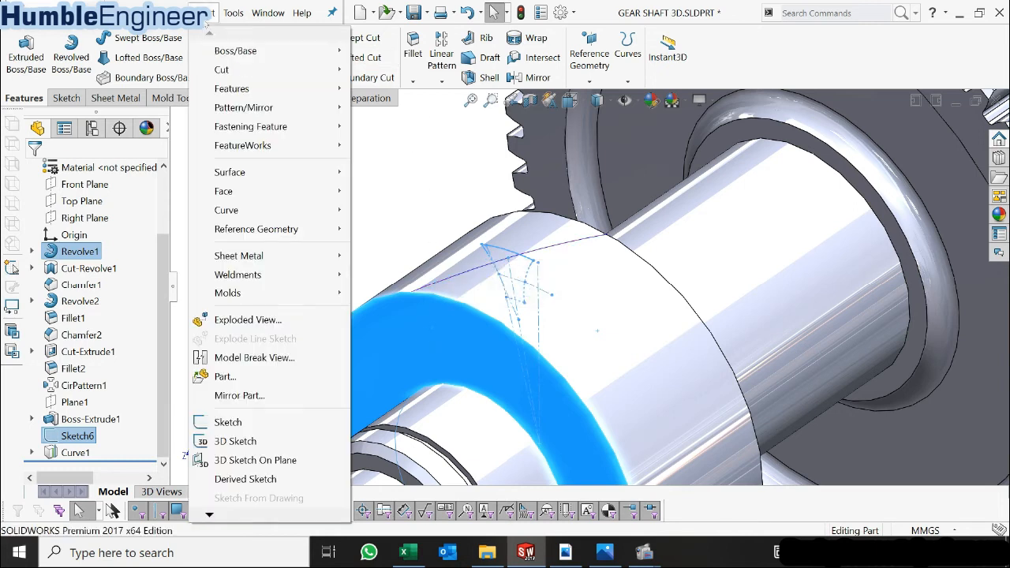
pyautogui.click(245, 478)
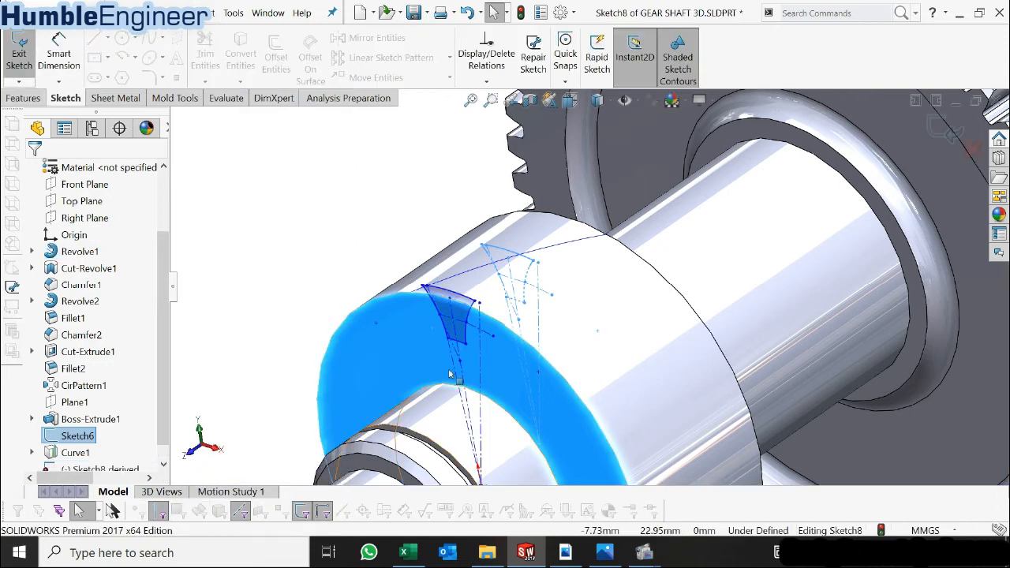
pyautogui.scroll(-1, 468, 325)
pyautogui.click(310, 224)
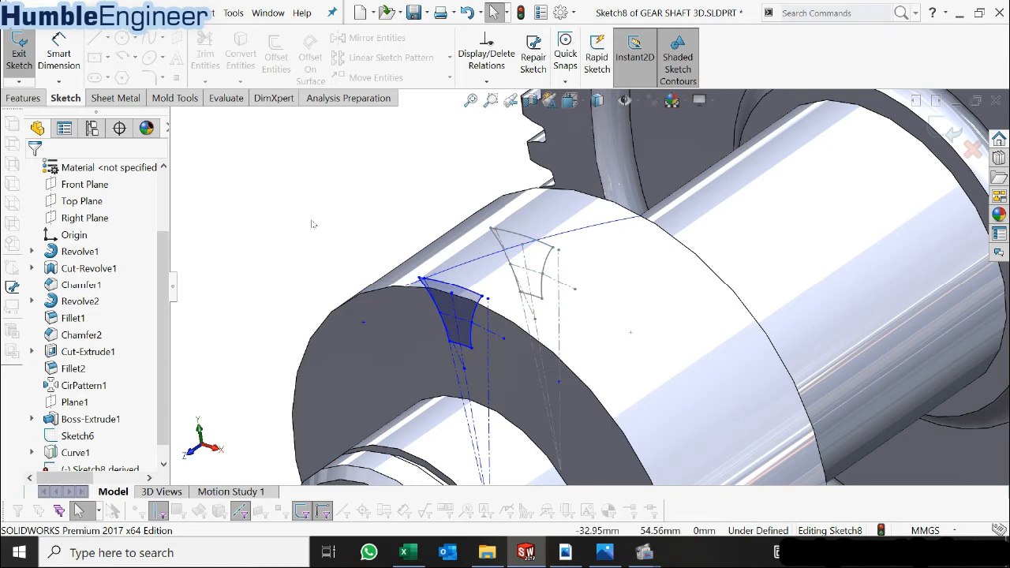
# - Add a Coincident relation between the derived profile's lower centre point and the matching centre point of Sketch6
pyautogui.scroll(3, 424, 273)
pyautogui.scroll(-3, 596, 337)
pyautogui.moveTo(570, 334)
pyautogui.mouseDown(button='middle')
pyautogui.moveTo(583, 325)
pyautogui.moveTo(595, 332)
pyautogui.moveTo(587, 337)
pyautogui.mouseUp(button='middle')
pyautogui.scroll(2, 453, 214)
pyautogui.scroll(-1, 455, 214)
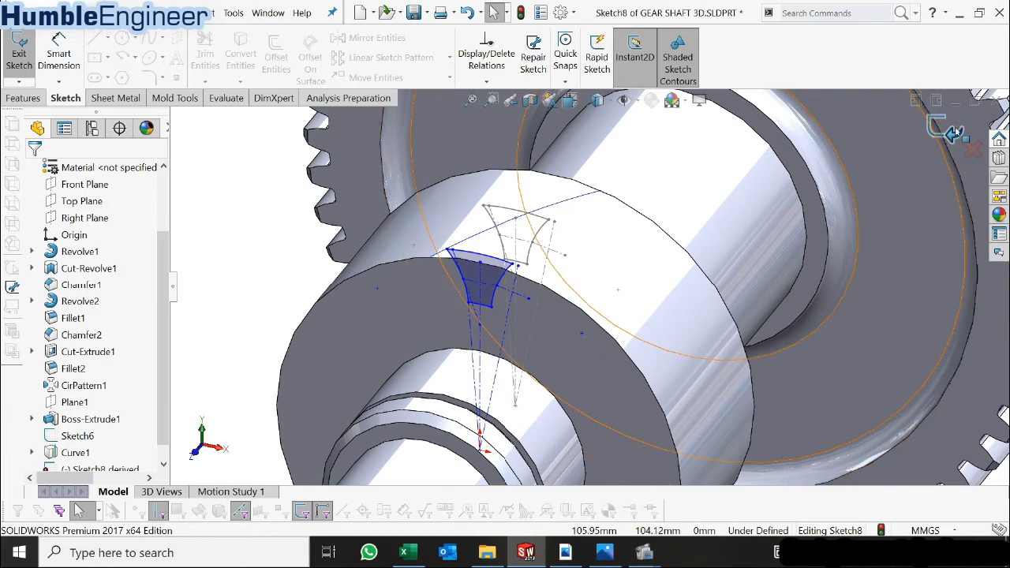
pyautogui.scroll(-3, 563, 385)
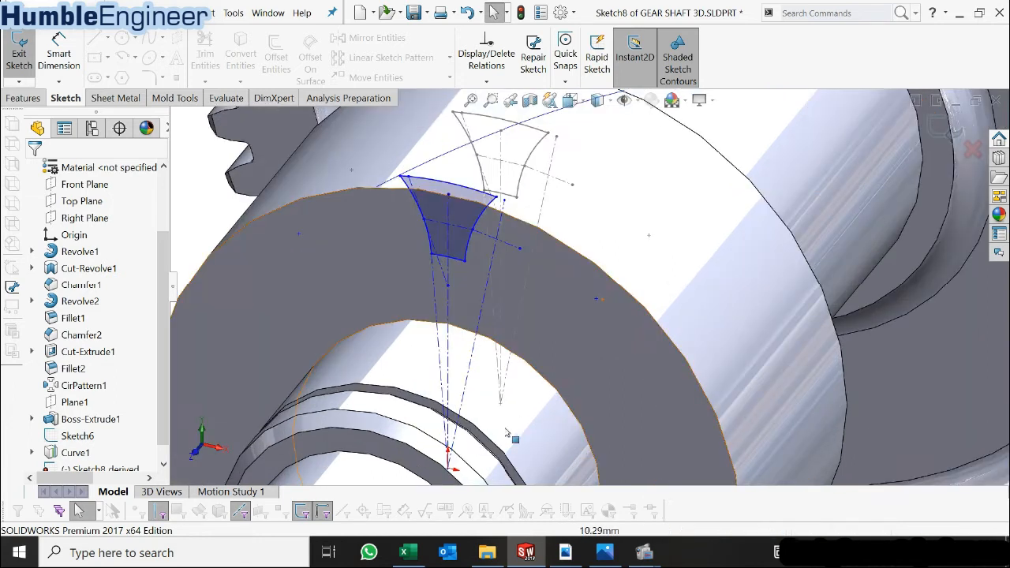
pyautogui.click(448, 469)
pyautogui.keyDown('ctrl'); pyautogui.click(500, 405); pyautogui.keyUp('ctrl')
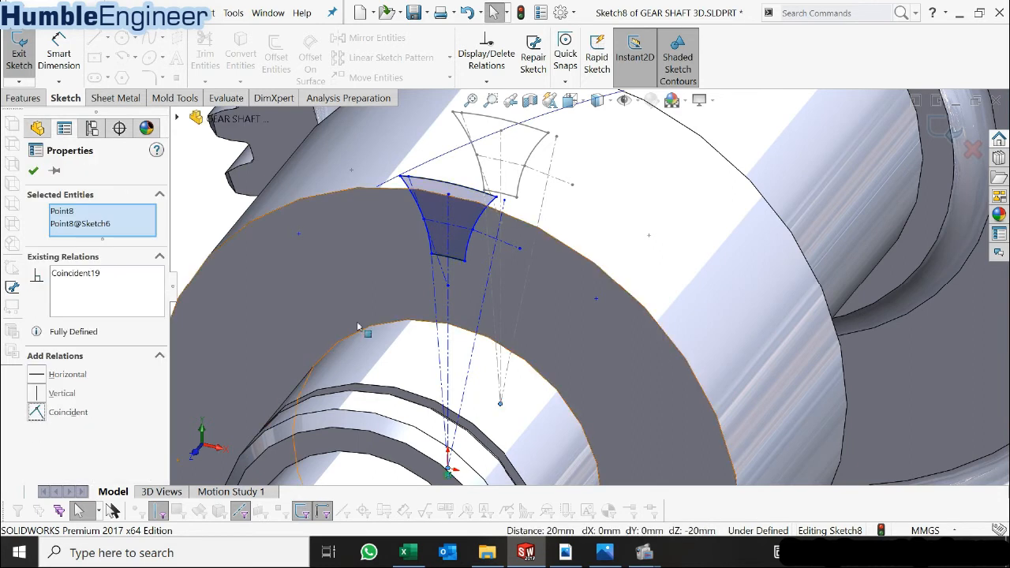
pyautogui.scroll(2, 357, 327)
pyautogui.click(318, 230)
# - Try rotating the derived tooth profile about its centre by moving the point at its upper middle
pyautogui.scroll(-3, 352, 191)
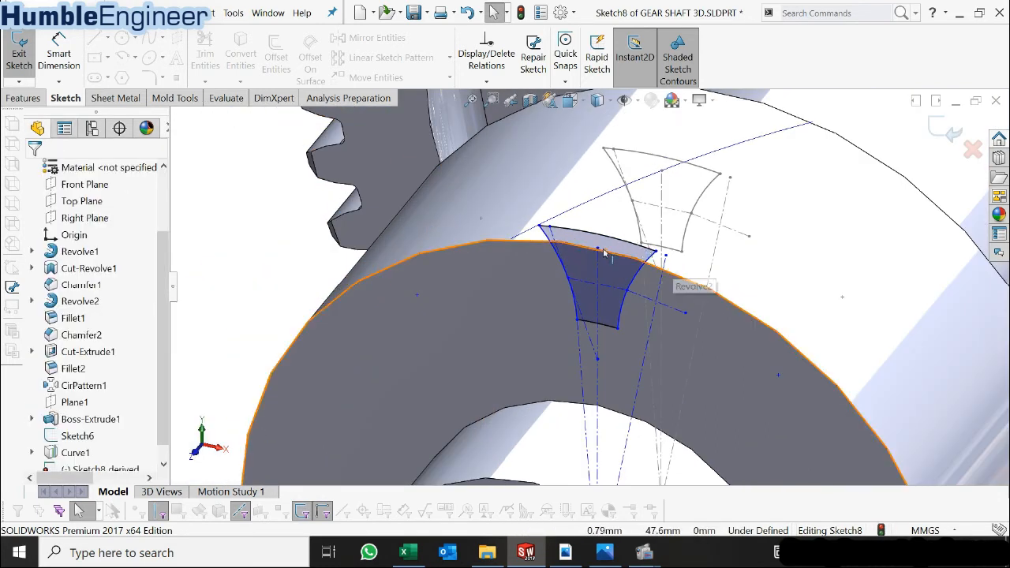
pyautogui.moveTo(539, 241)
pyautogui.mouseDown()
pyautogui.moveTo(361, 276)
pyautogui.moveTo(419, 286)
pyautogui.moveTo(418, 275)
pyautogui.moveTo(493, 274)
pyautogui.moveTo(451, 275)
pyautogui.moveTo(473, 273)
pyautogui.moveTo(463, 273)
pyautogui.mouseUp()
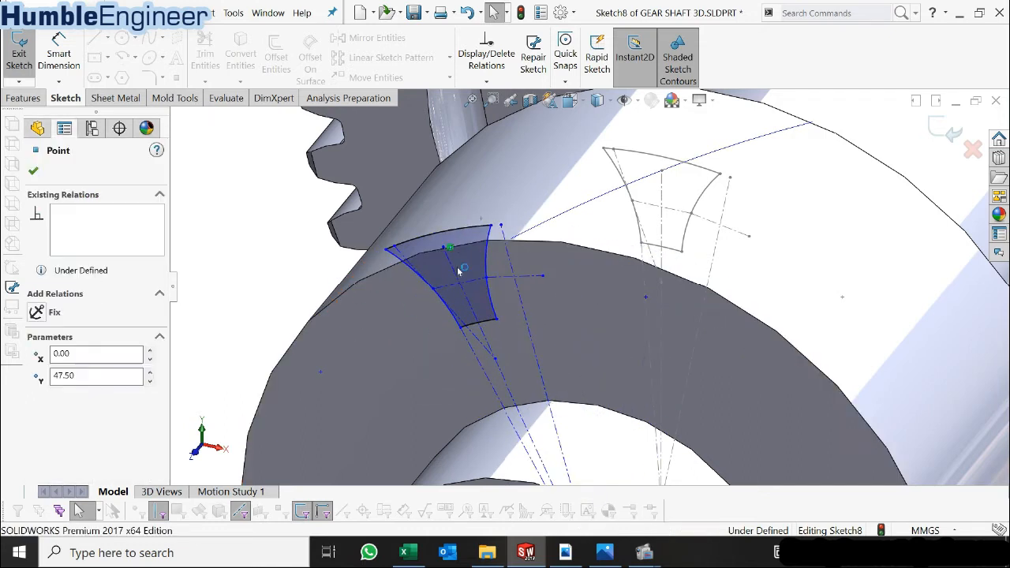
pyautogui.click(253, 249)
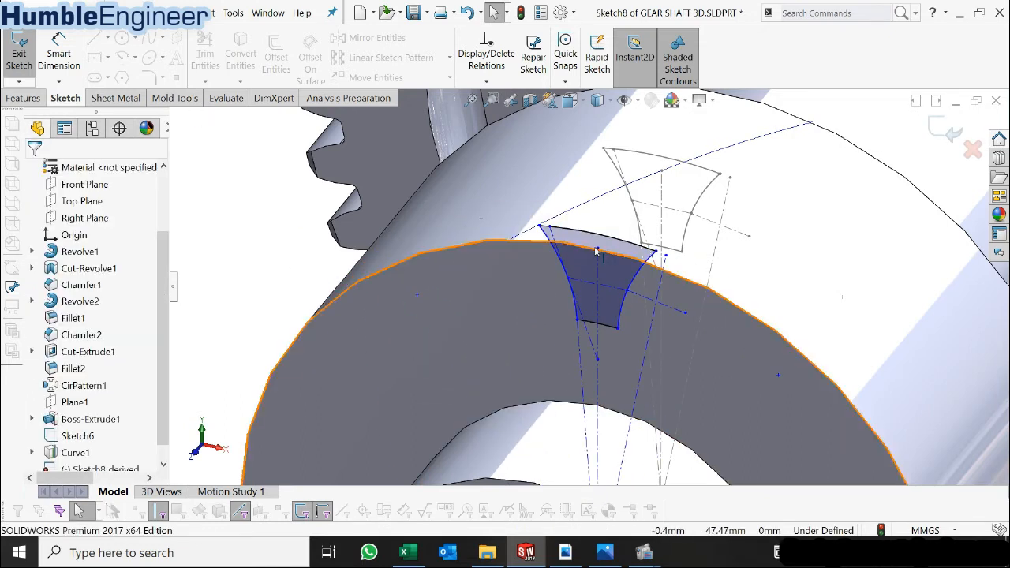
# - Add a Pierce relation between the derived profile's upper middle point and the projected helical curve, and close the sketch
pyautogui.click(597, 250)
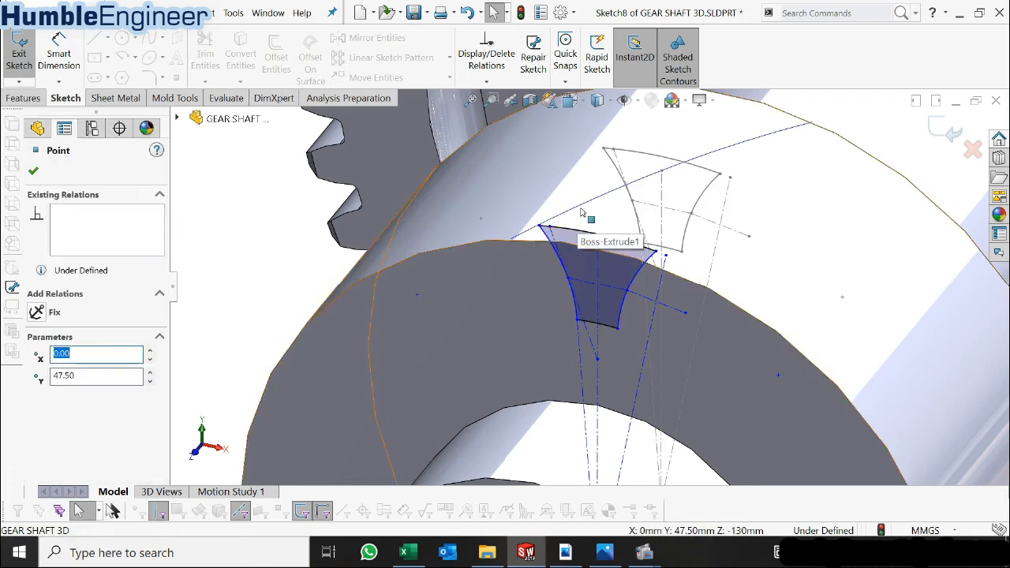
pyautogui.keyDown('ctrl'); pyautogui.click(581, 212); pyautogui.keyUp('ctrl')
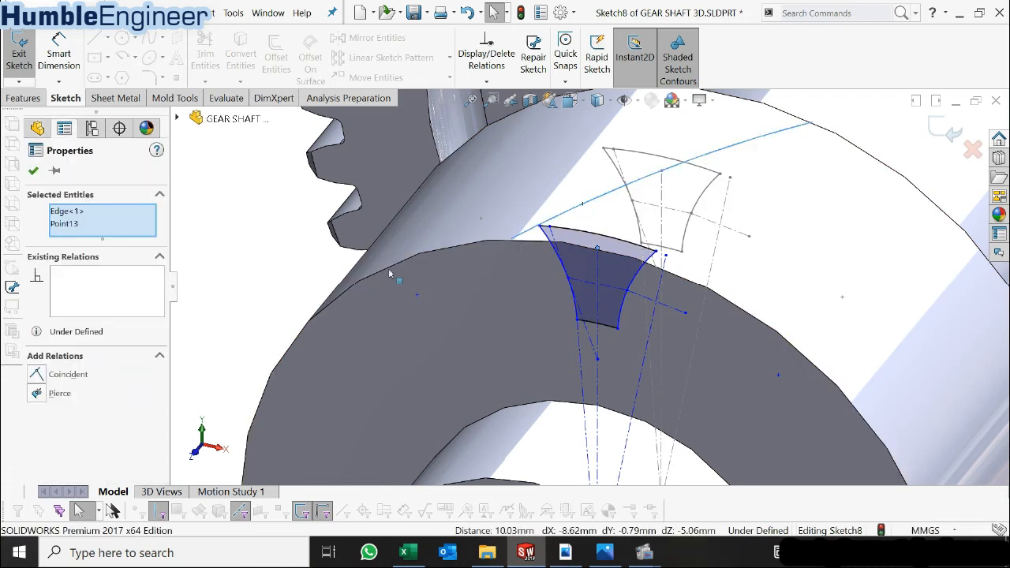
pyautogui.click(36, 395)
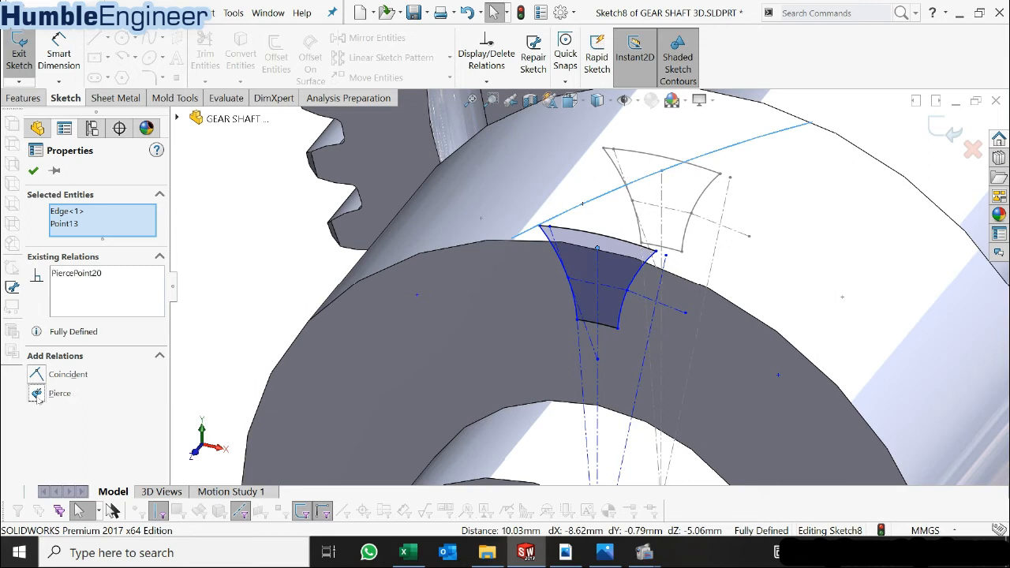
pyautogui.click(33, 171)
pyautogui.scroll(5, 384, 241)
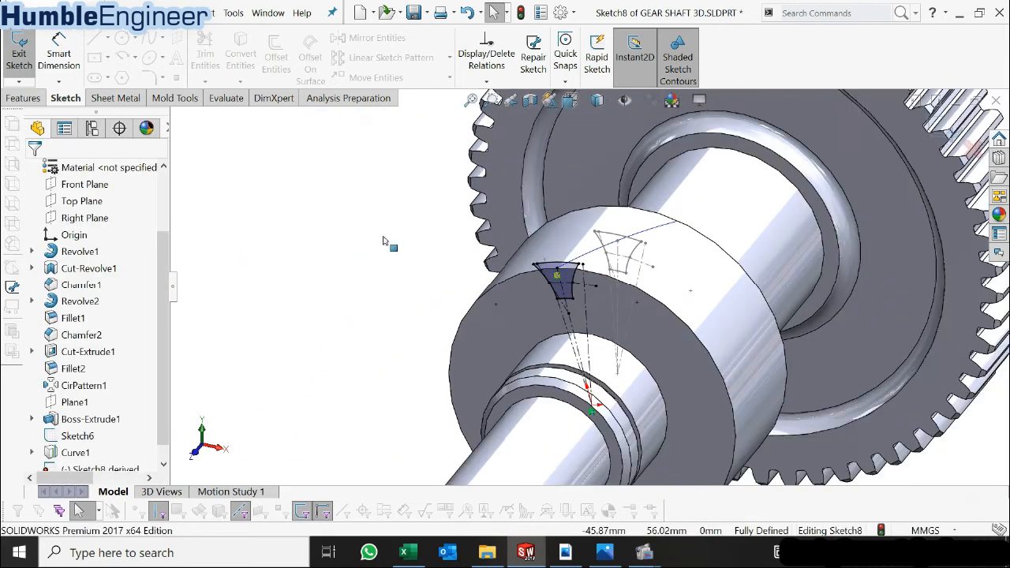
pyautogui.scroll(2, 613, 310)
pyautogui.moveTo(616, 312); pyautogui.dragTo(581, 276, button='middle')
pyautogui.scroll(-2, 752, 241)
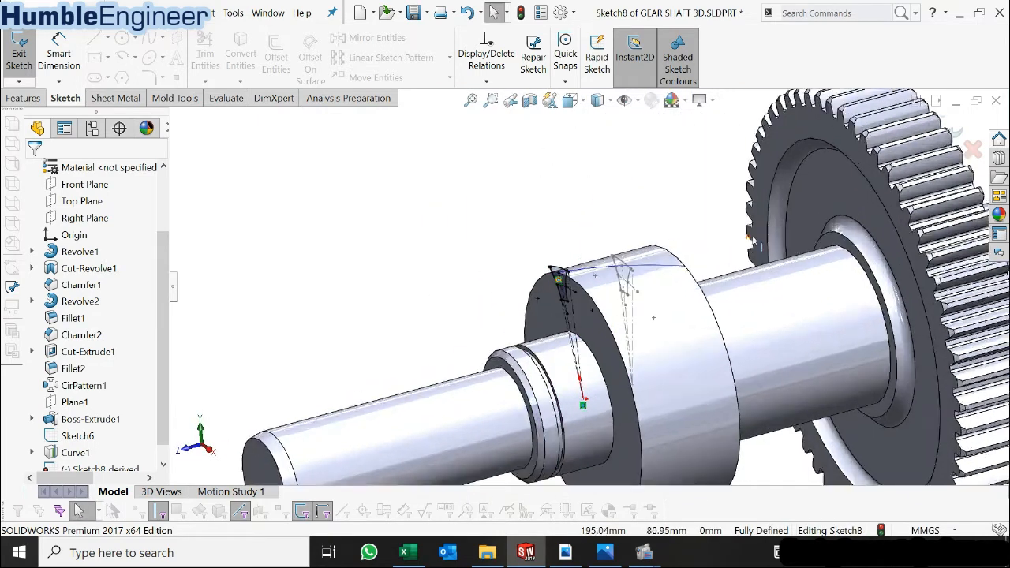
pyautogui.scroll(-2, 752, 241)
pyautogui.moveTo(668, 325); pyautogui.dragTo(506, 272, button='middle')
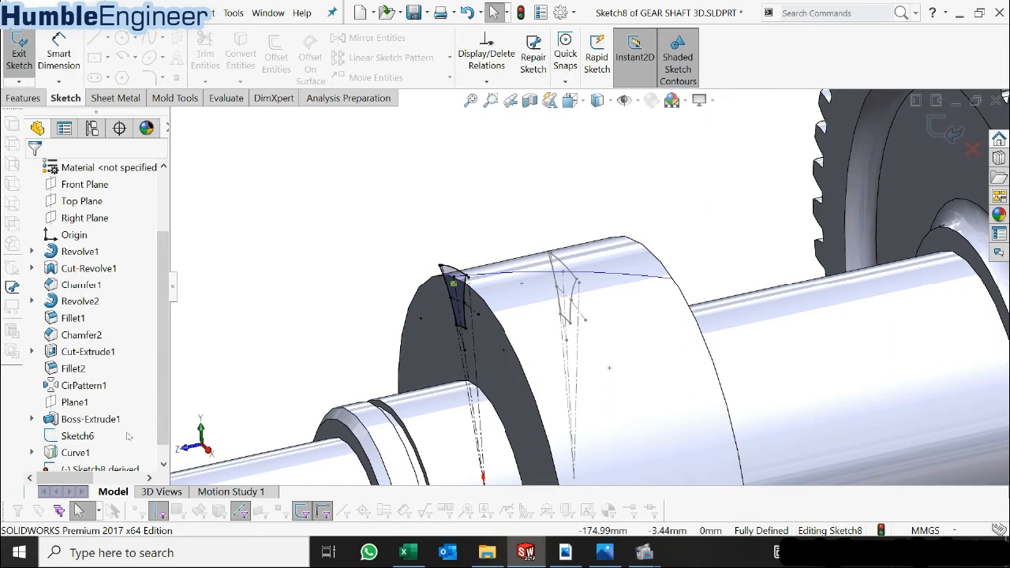
pyautogui.scroll(-1, 128, 436)
pyautogui.click(944, 129)
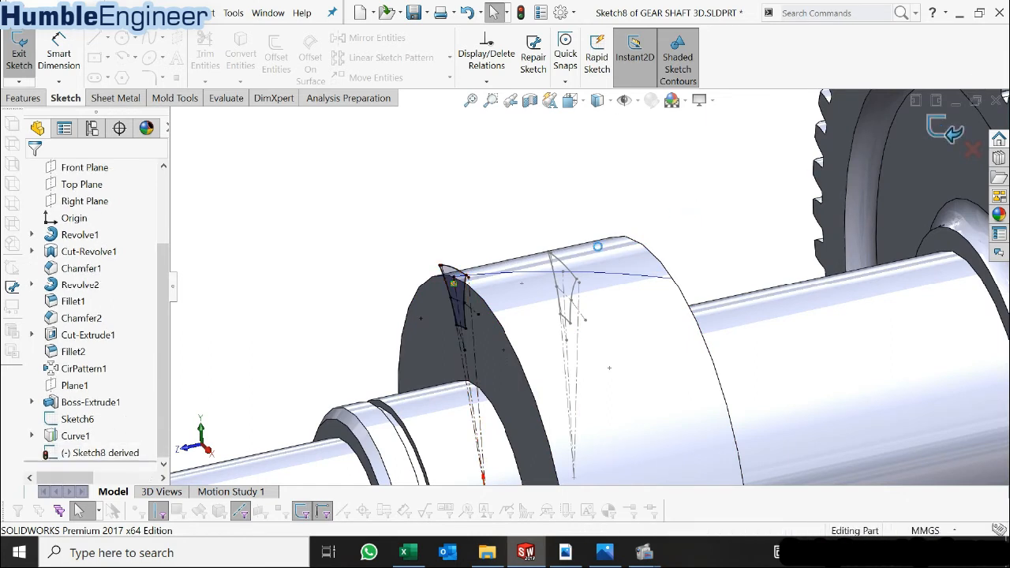
# - Create a derived sketch of tooth profile Sketch6 on the rear annular end face of the gear blank
pyautogui.scroll(1, 643, 272)
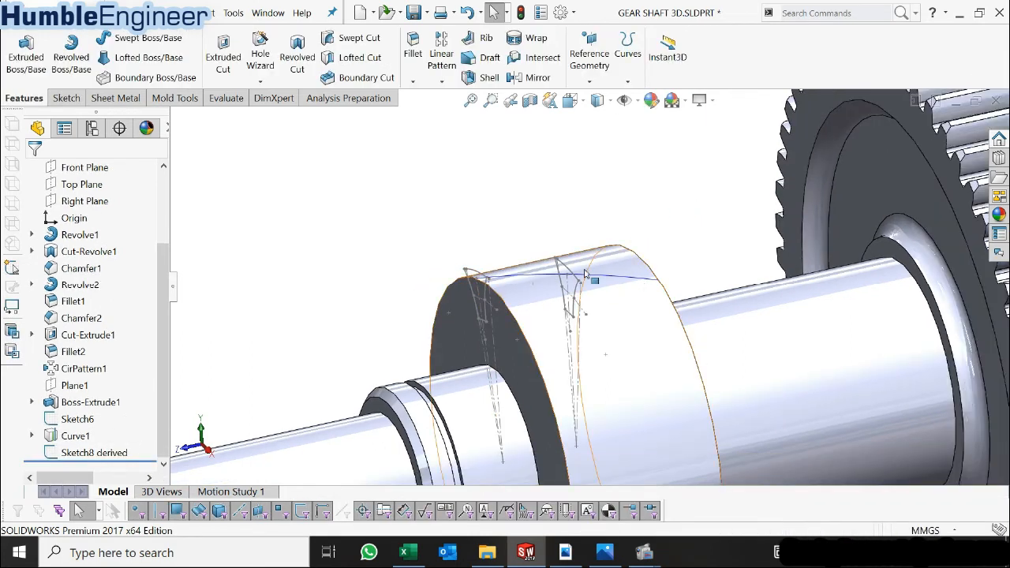
pyautogui.click(70, 419)
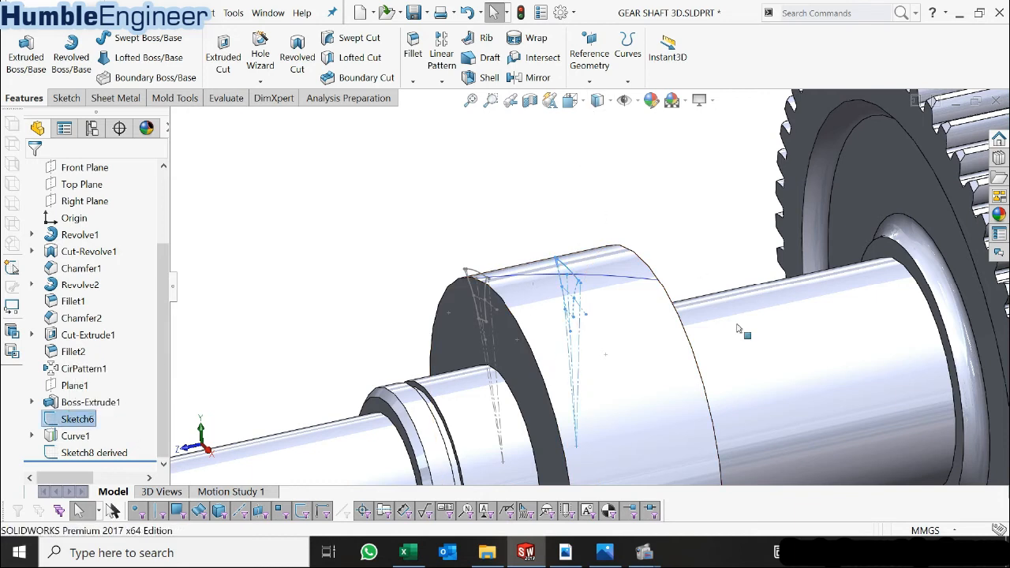
pyautogui.moveTo(694, 360); pyautogui.dragTo(713, 273, button='middle')
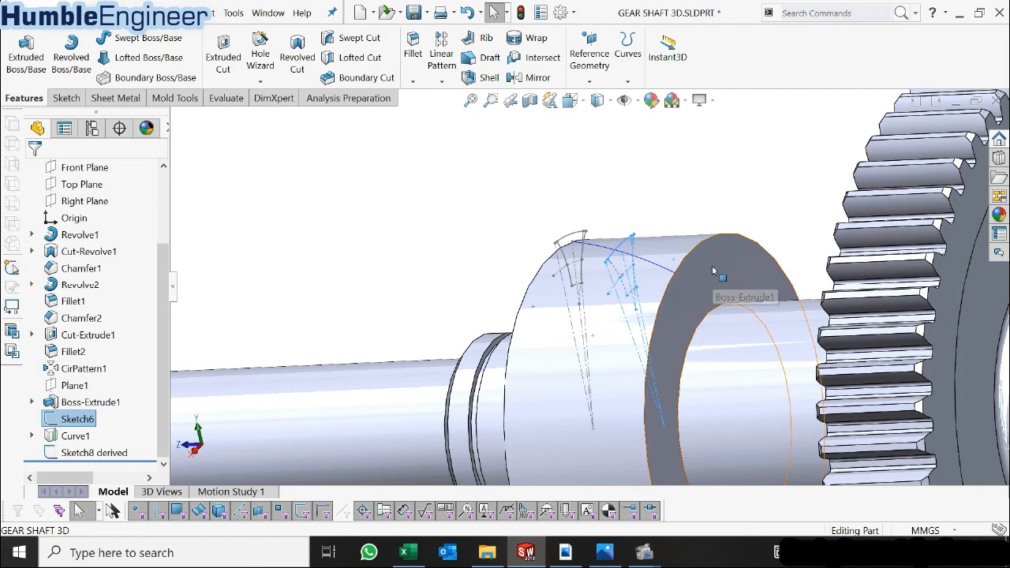
pyautogui.click(712, 265)
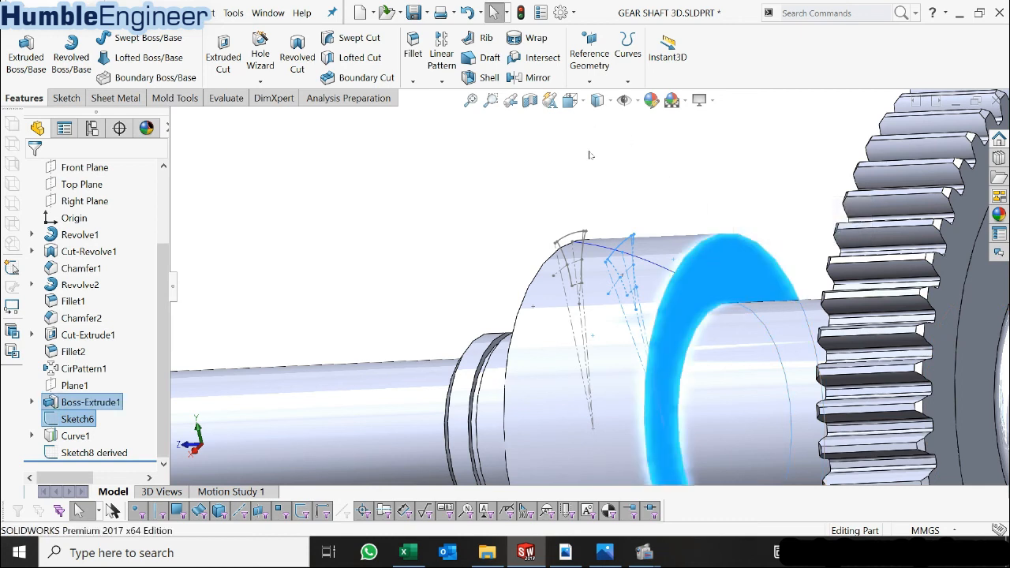
pyautogui.click(206, 19)
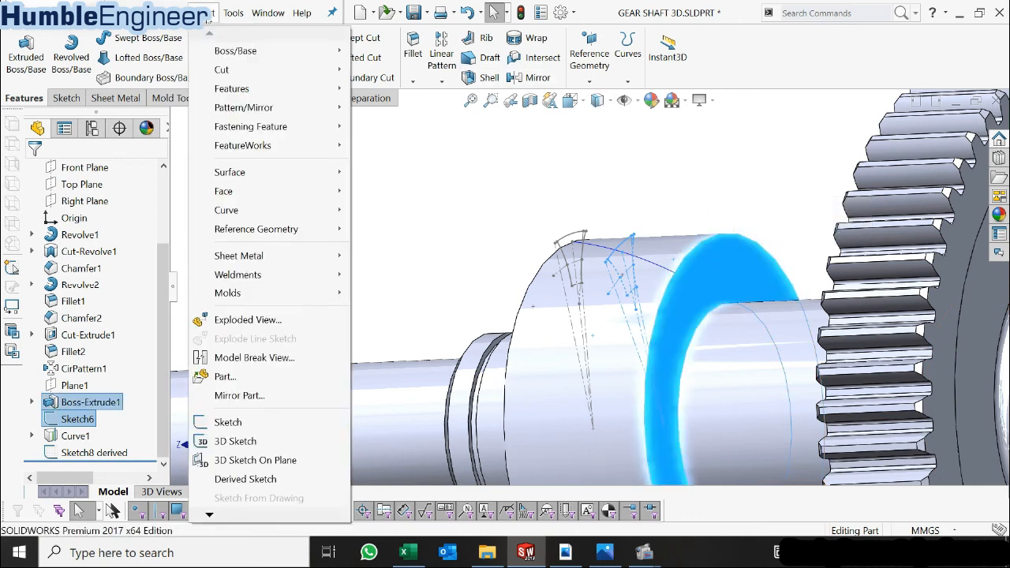
pyautogui.click(245, 479)
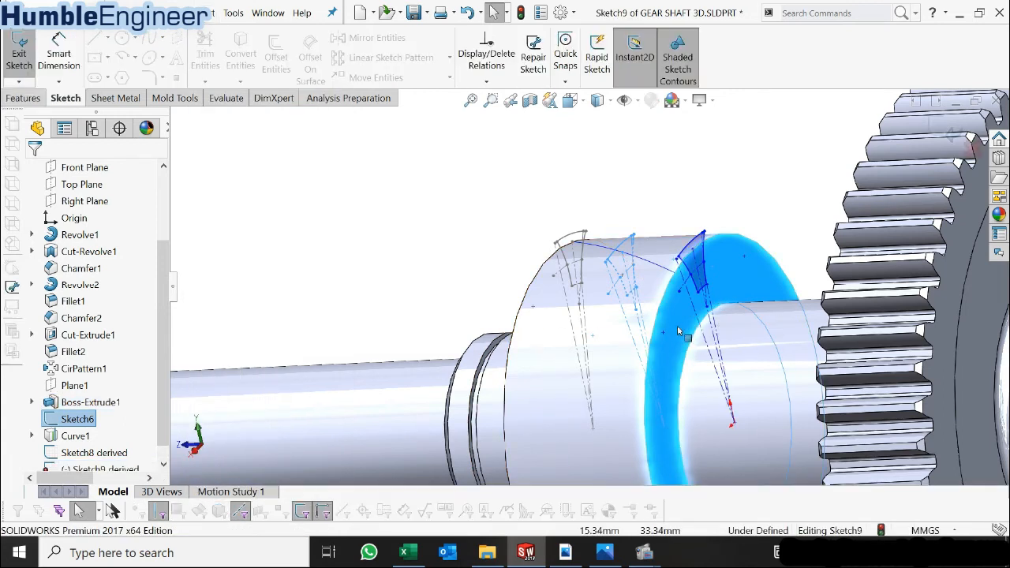
pyautogui.scroll(-2, 749, 227)
pyautogui.click(764, 224)
pyautogui.scroll(-1, 762, 229)
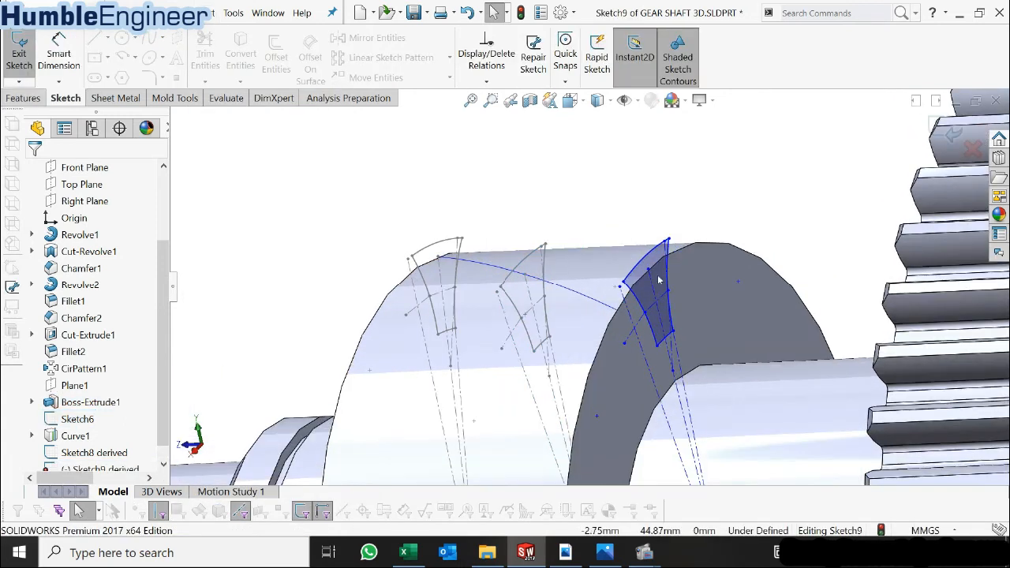
# - Make the rear derived profile's lower centre point coincident with the matching centre point of Sketch6
pyautogui.scroll(2, 658, 284)
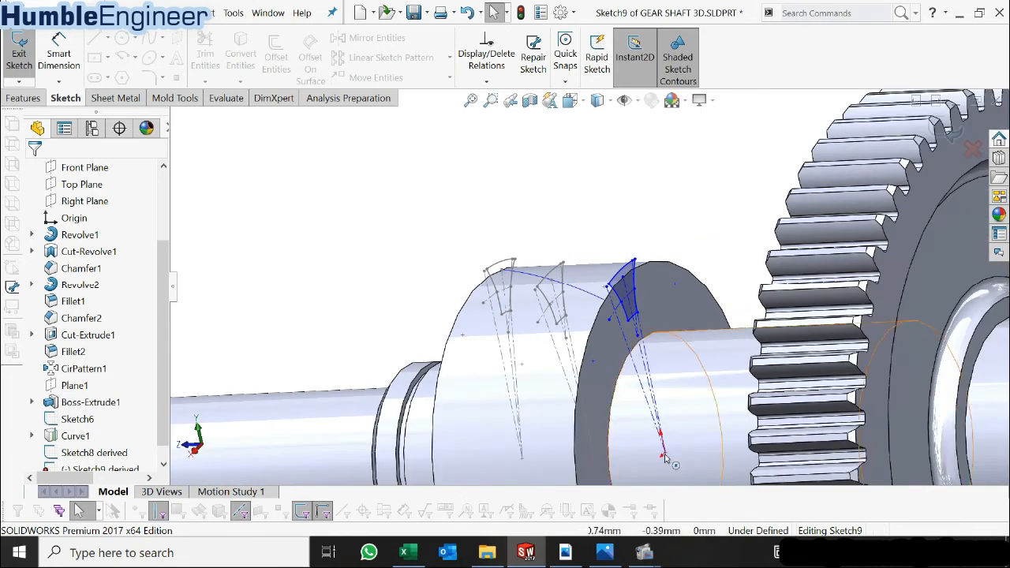
pyautogui.click(598, 471)
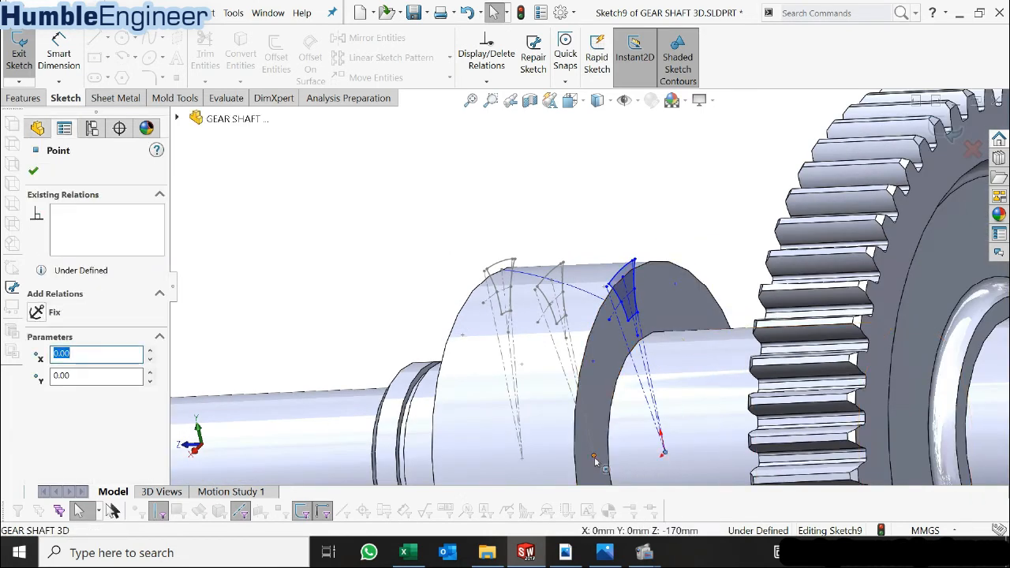
pyautogui.keyDown('ctrl'); pyautogui.click(594, 456); pyautogui.keyUp('ctrl')
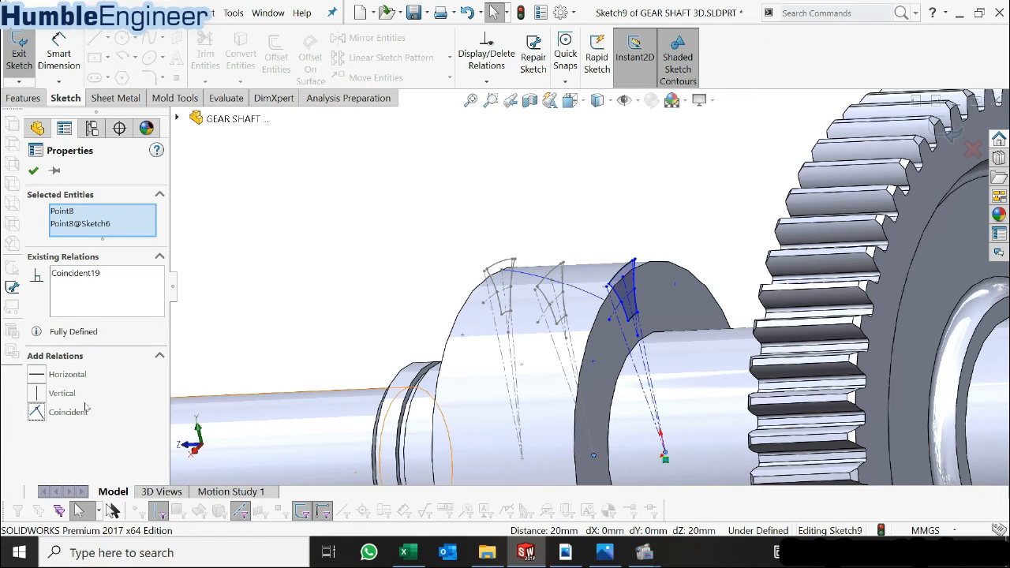
pyautogui.click(663, 213)
# - Pierce the rear derived profile's upper middle point with the projected curve and exit the sketch
pyautogui.scroll(-2, 663, 213)
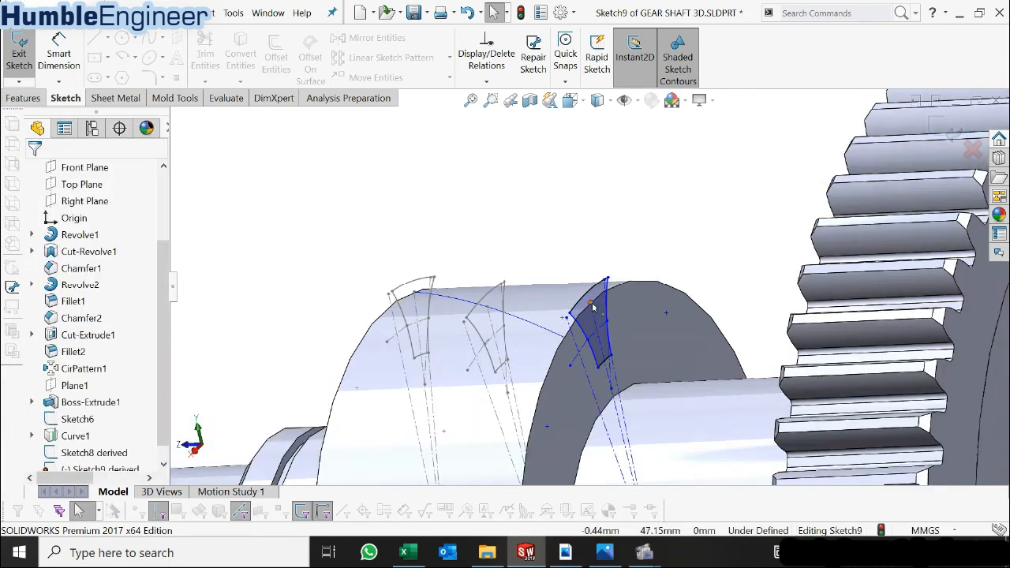
pyautogui.click(591, 306)
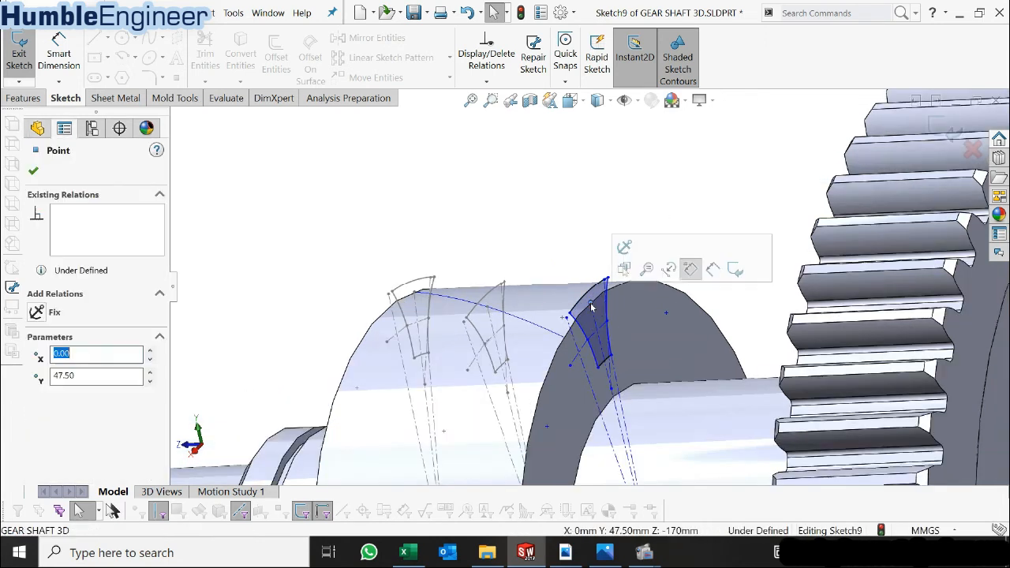
pyautogui.keyDown('ctrl'); pyautogui.click(551, 335); pyautogui.keyUp('ctrl')
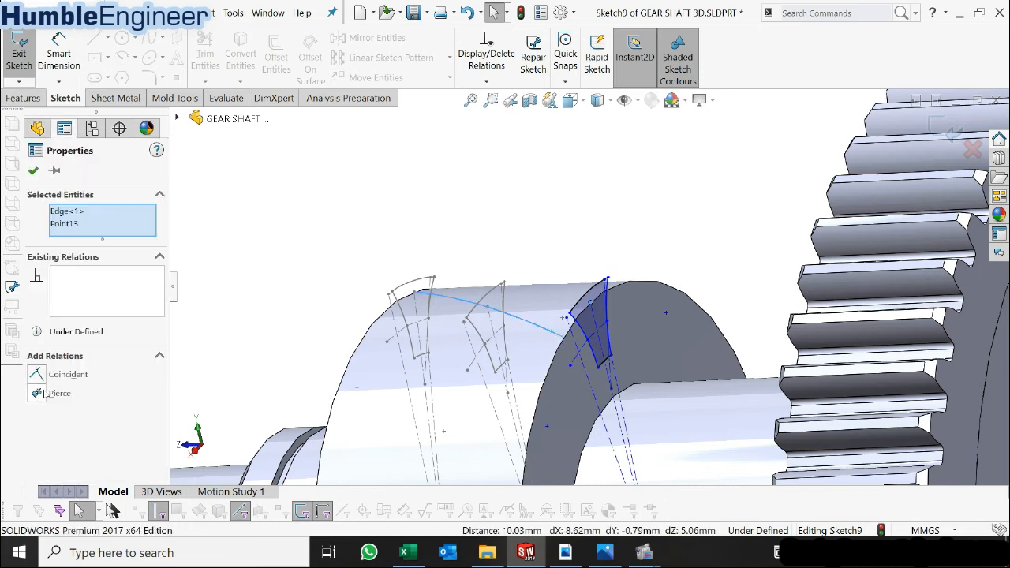
pyautogui.click(37, 392)
pyautogui.click(697, 230)
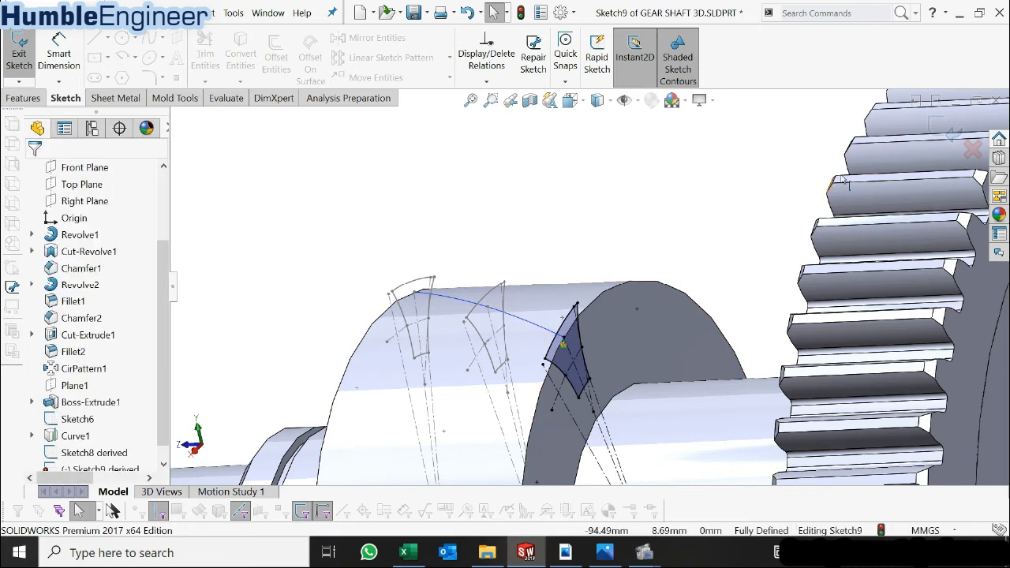
pyautogui.click(946, 130)
# - Set up a Lofted Cut on the gear blank with Sketch8, Sketch6 and Sketch9 as its profiles in that order
pyautogui.moveTo(671, 261)
pyautogui.mouseDown(button='middle')
pyautogui.moveTo(617, 283)
pyautogui.moveTo(482, 248)
pyautogui.mouseUp(button='middle')
pyautogui.scroll(3, 453, 215)
pyautogui.scroll(-3, 565, 376)
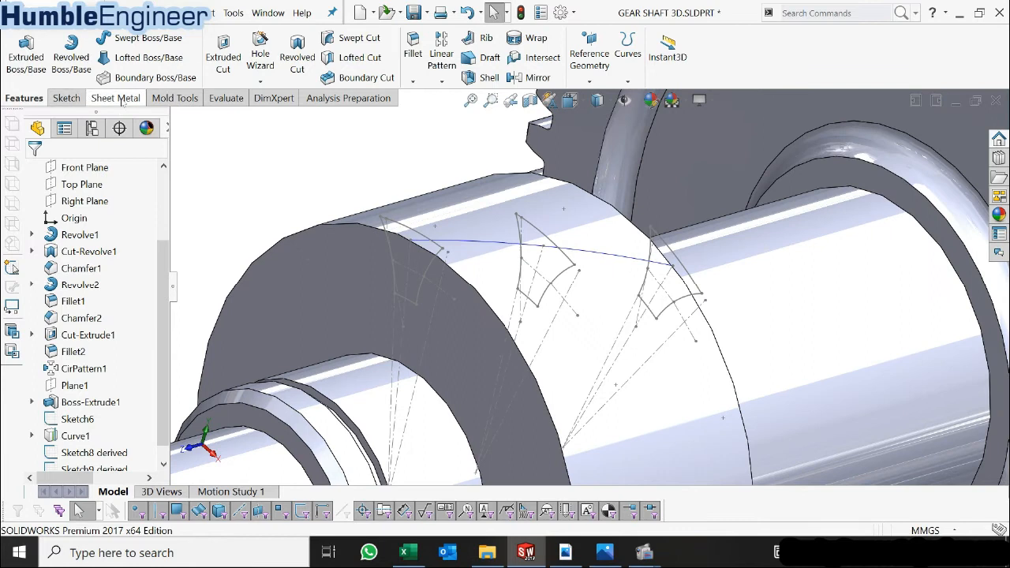
pyautogui.scroll(3, 483, 289)
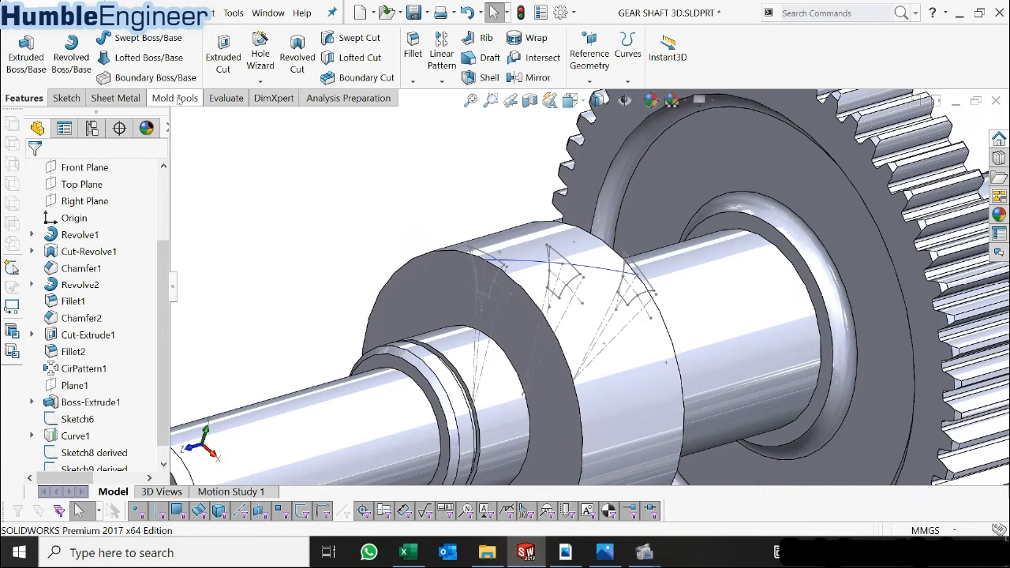
pyautogui.click(377, 65)
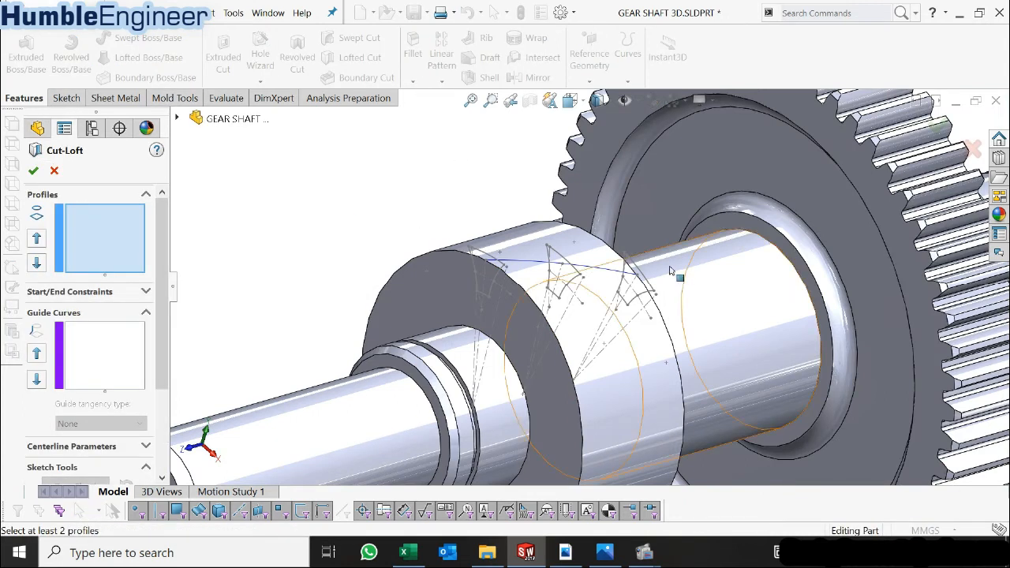
pyautogui.scroll(-5, 635, 291)
pyautogui.scroll(-2, 313, 211)
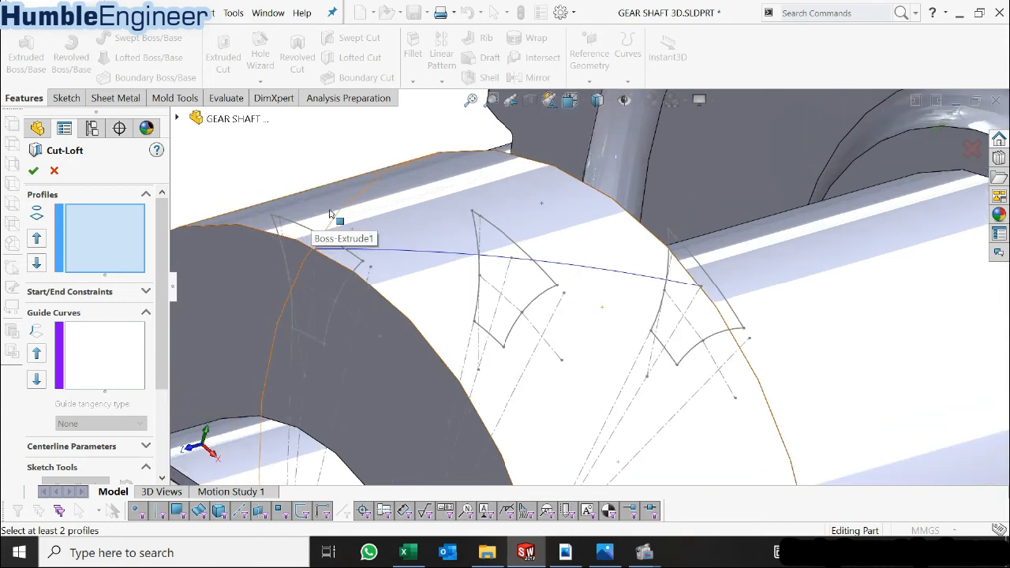
pyautogui.click(362, 263)
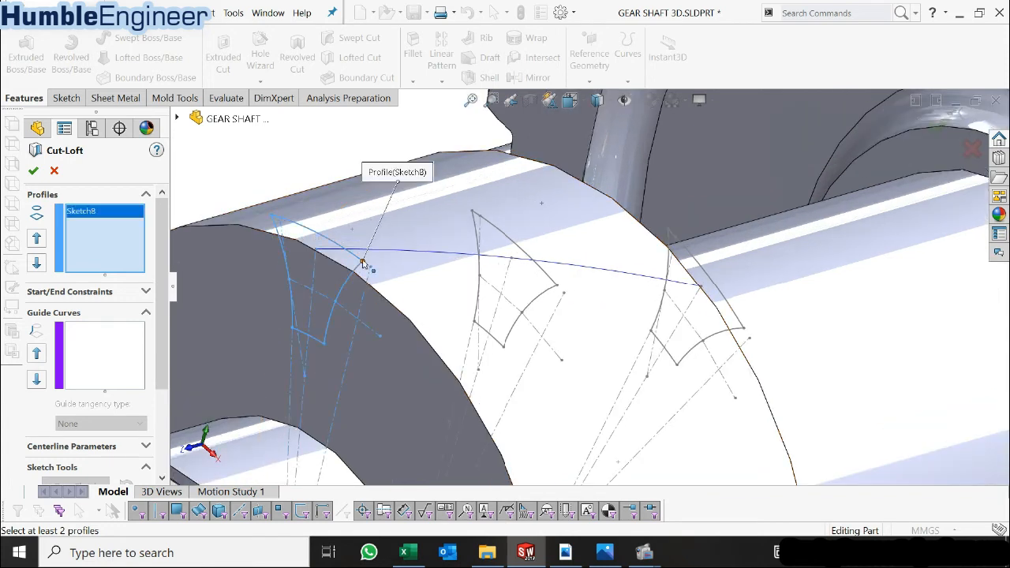
pyautogui.click(556, 287)
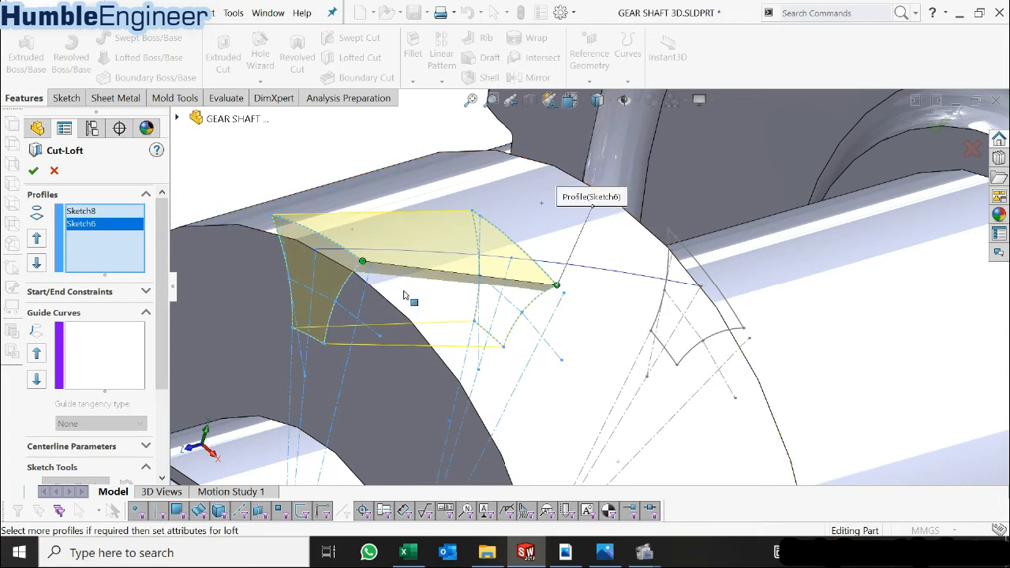
pyautogui.click(668, 231)
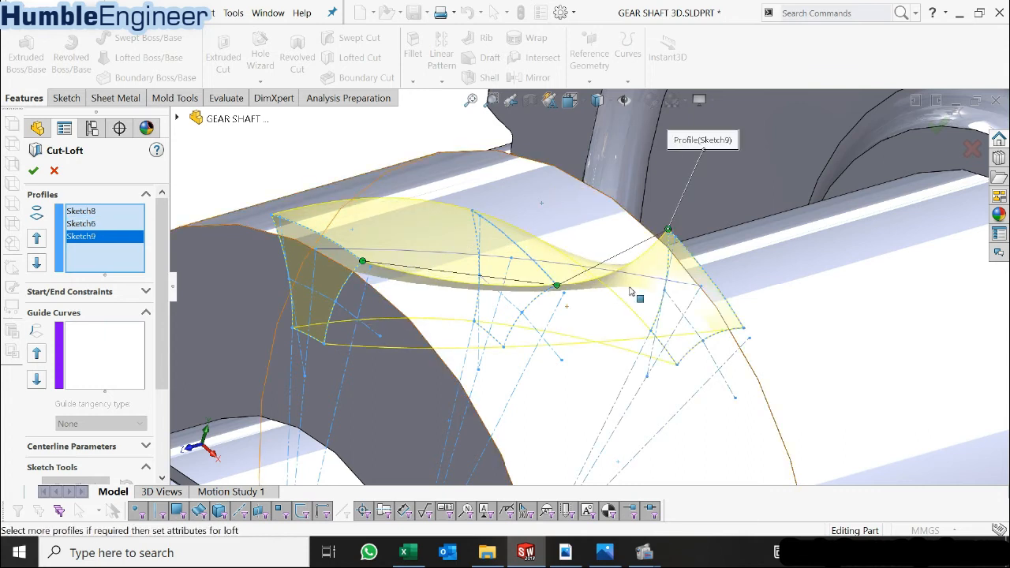
pyautogui.moveTo(588, 309)
pyautogui.mouseDown(button='middle')
pyautogui.moveTo(602, 314)
pyautogui.moveTo(594, 353)
pyautogui.moveTo(567, 326)
pyautogui.moveTo(579, 304)
pyautogui.mouseUp(button='middle')
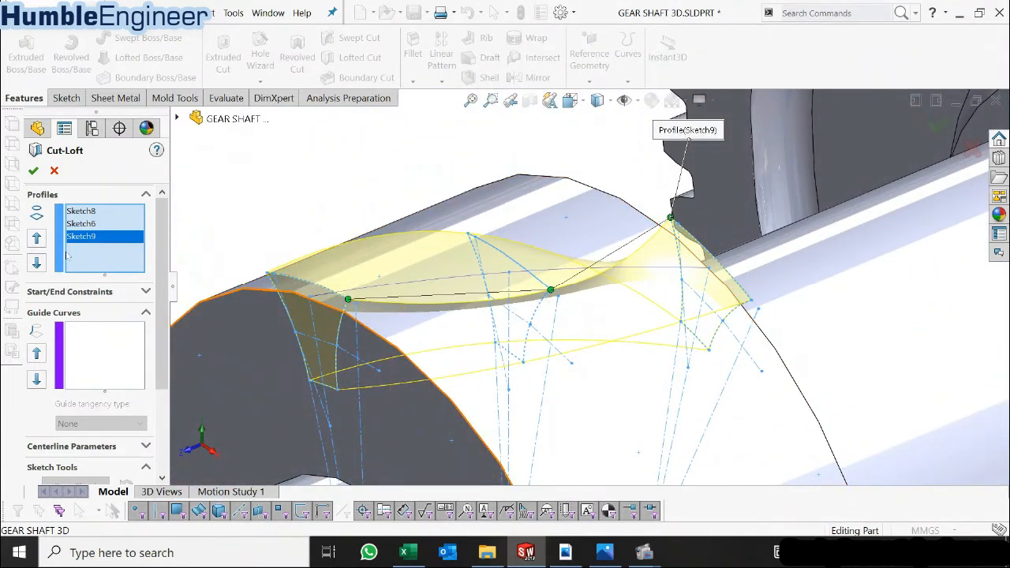
# - Remove Sketch9 from the loft profiles, reselect it at the corner matching the other two profiles, and create the cut
pyautogui.click(110, 239)
pyautogui.press('Delete')
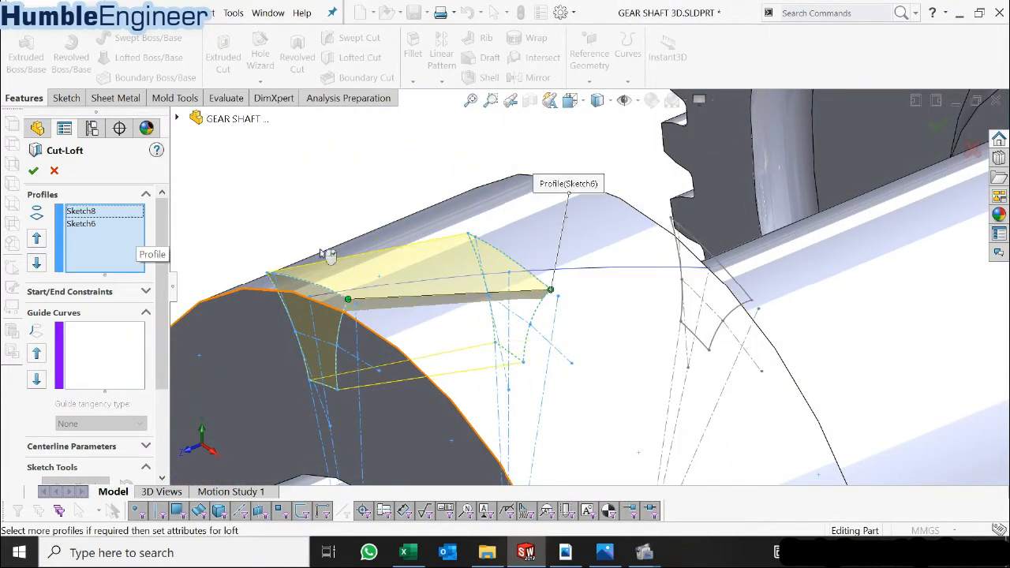
pyautogui.click(753, 304)
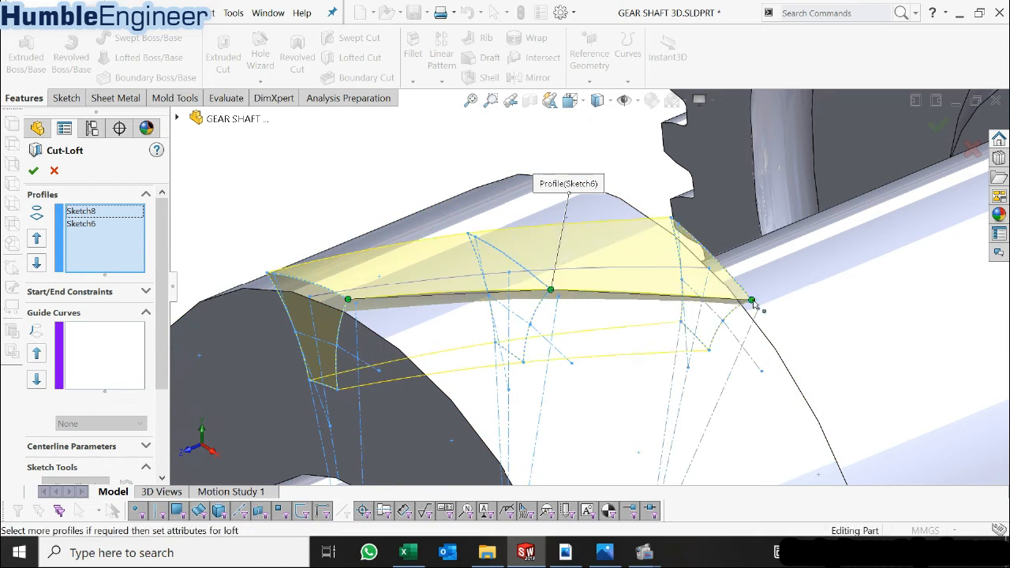
pyautogui.moveTo(755, 307); pyautogui.dragTo(929, 163, button='middle')
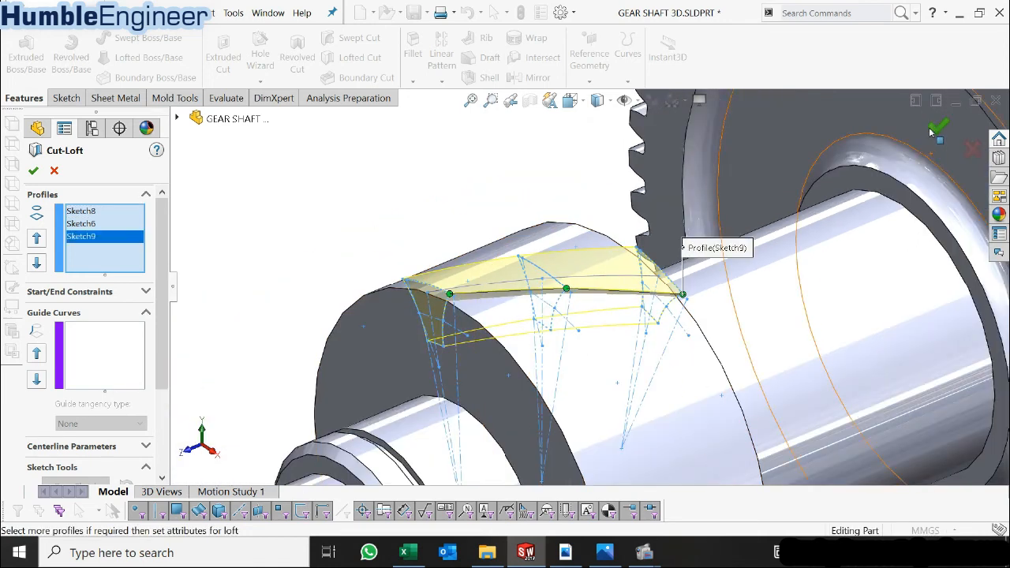
pyautogui.click(937, 126)
pyautogui.click(502, 228)
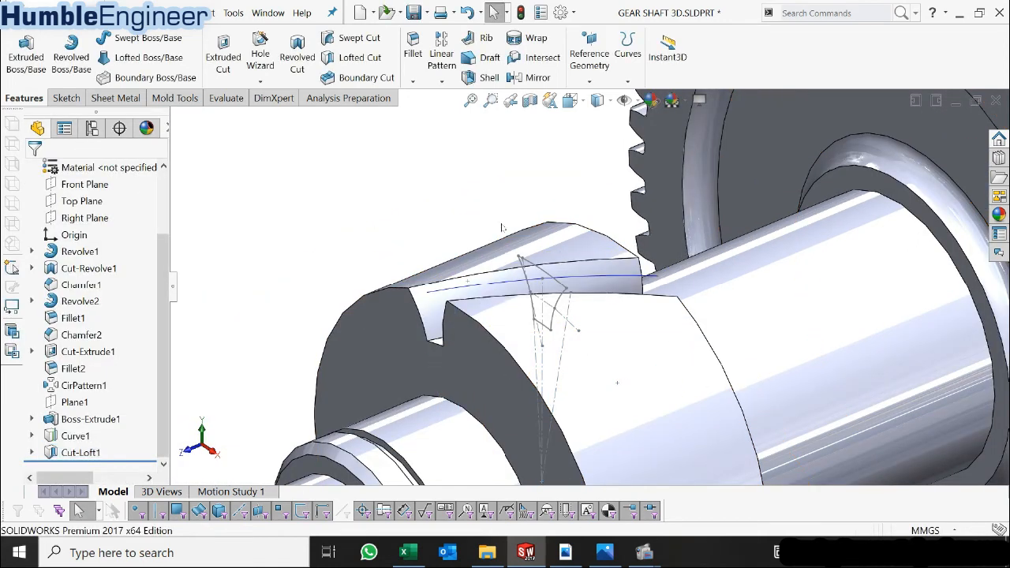
# - Hide Sketch6, the middle tooth profile used by the lofted cut
pyautogui.click(31, 435)
pyautogui.click(86, 452)
pyautogui.rightClick(87, 452)
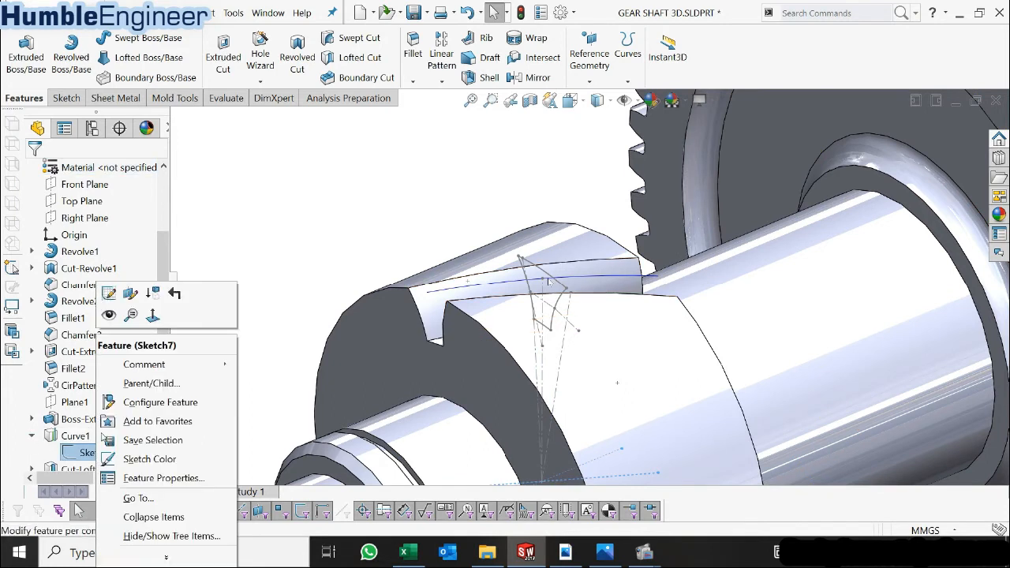
pyautogui.click(32, 470)
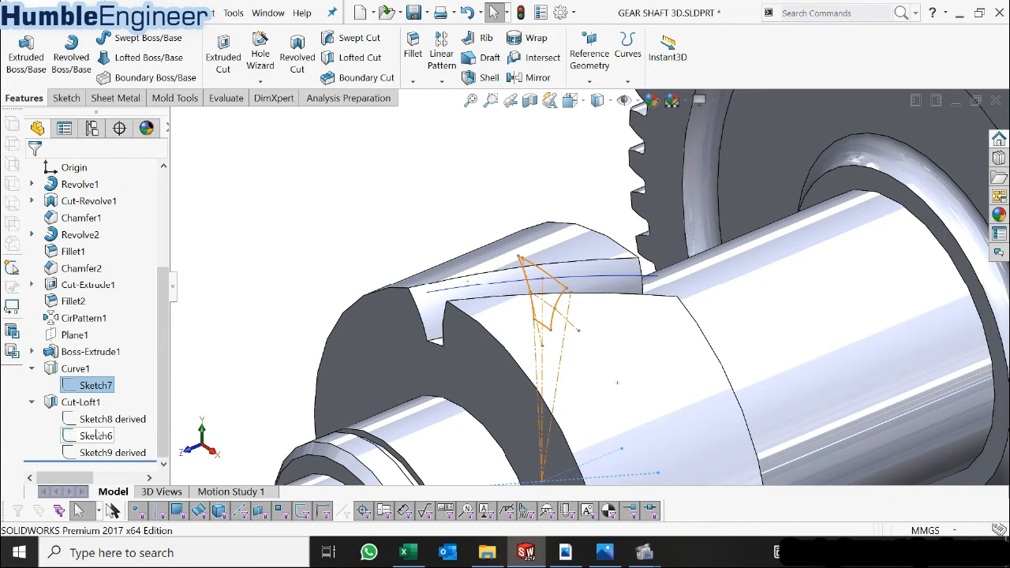
pyautogui.rightClick(96, 434)
pyautogui.click(111, 314)
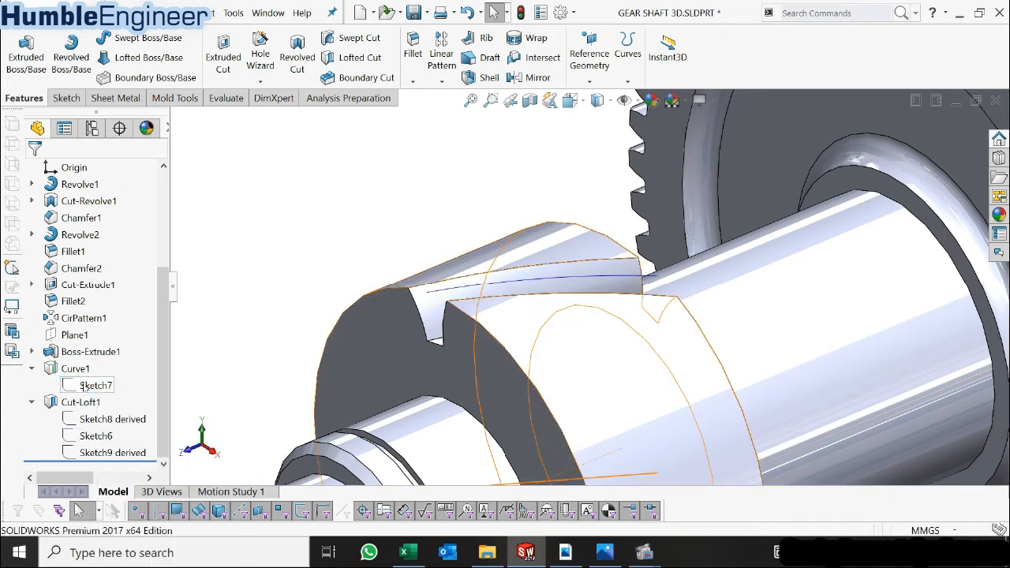
# - Hide the projected curve Curve1 and its source sketch, Sketch7
pyautogui.rightClick(84, 387)
pyautogui.click(111, 315)
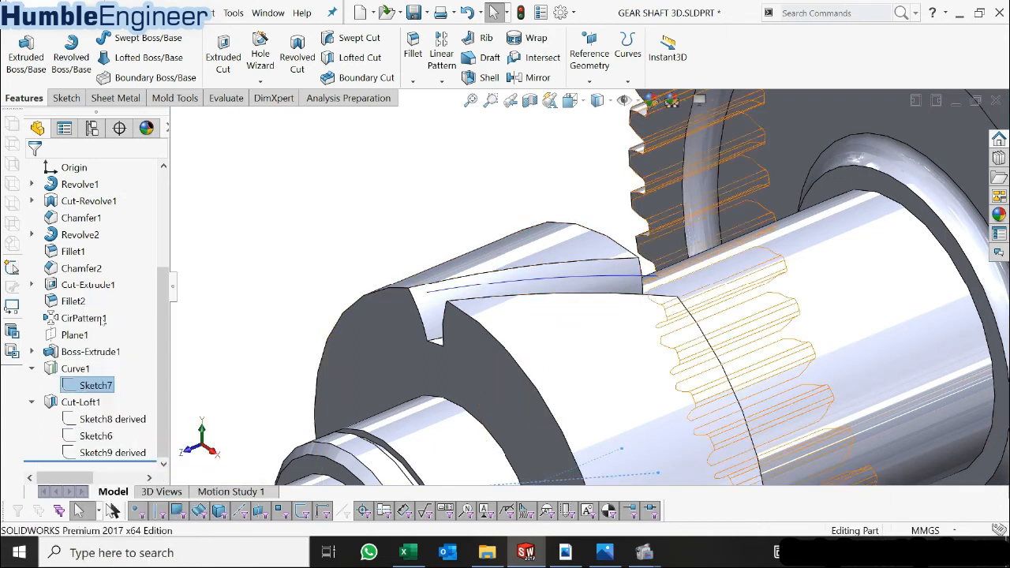
pyautogui.rightClick(76, 370)
pyautogui.click(103, 260)
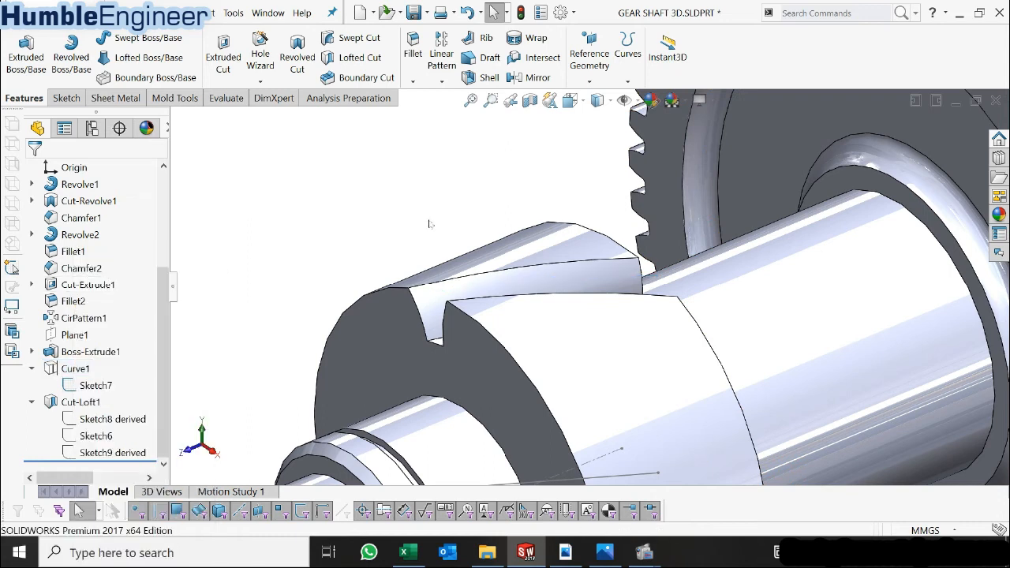
pyautogui.rightClick(107, 385)
pyautogui.click(118, 317)
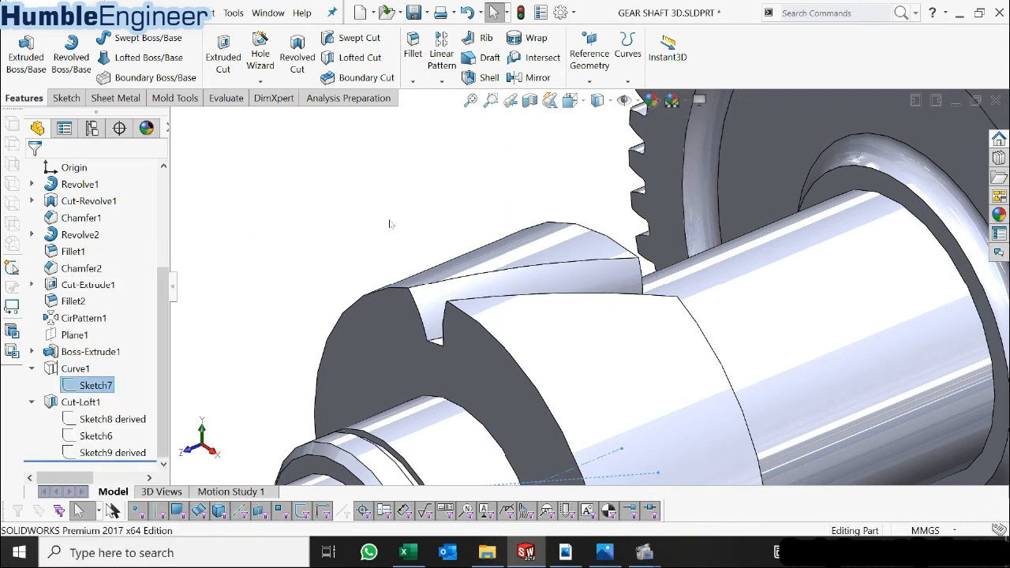
# - Fillet the two long bottom edges of the lofted tooth gap, with the radius set to 0.3 * global variable M2
pyautogui.moveTo(389, 224)
pyautogui.mouseDown(button='middle')
pyautogui.moveTo(481, 252)
pyautogui.moveTo(536, 294)
pyautogui.mouseUp(button='middle')
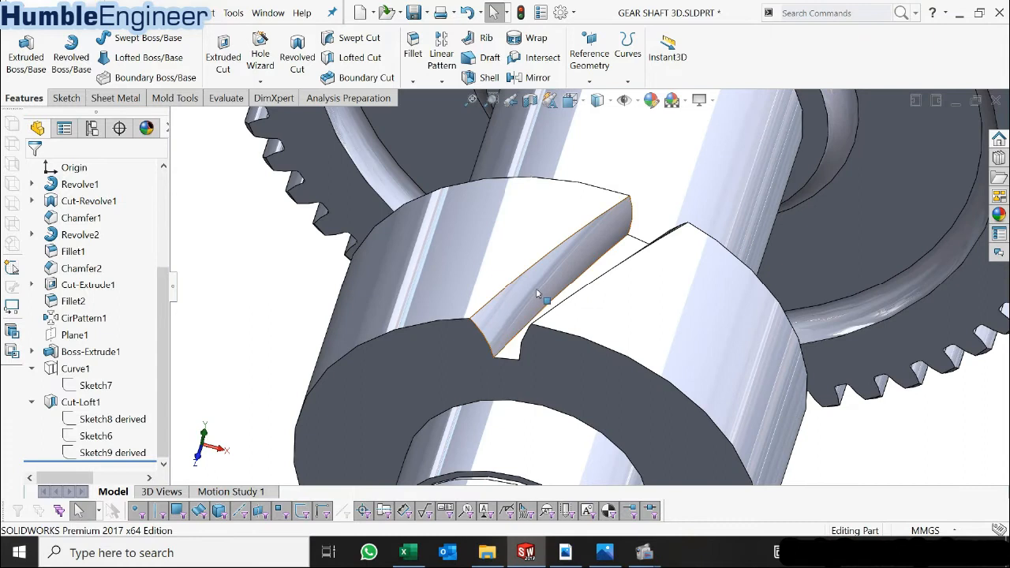
pyautogui.scroll(-5, 536, 294)
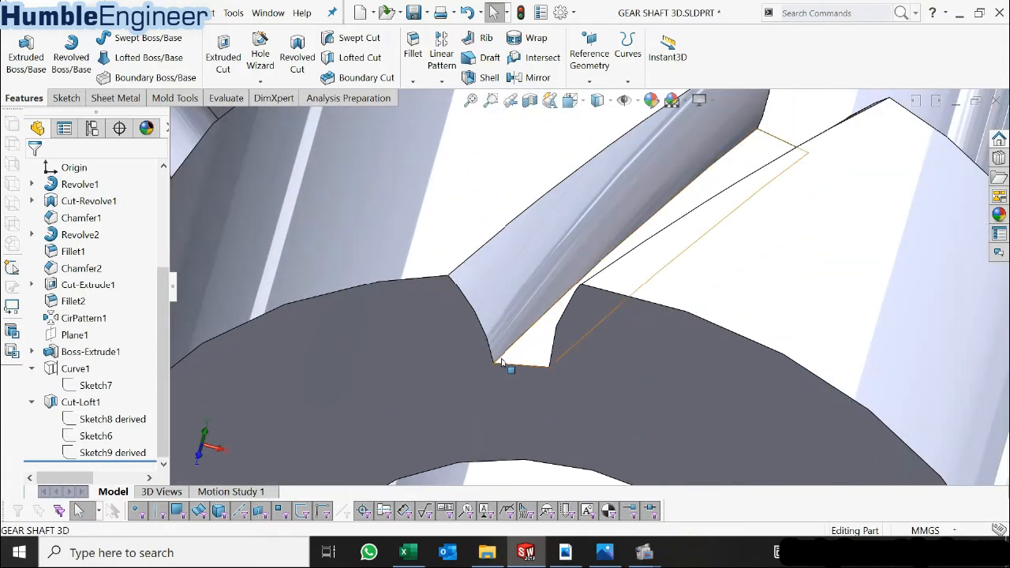
pyautogui.click(502, 363)
pyautogui.moveTo(501, 359); pyautogui.dragTo(562, 379, button='middle')
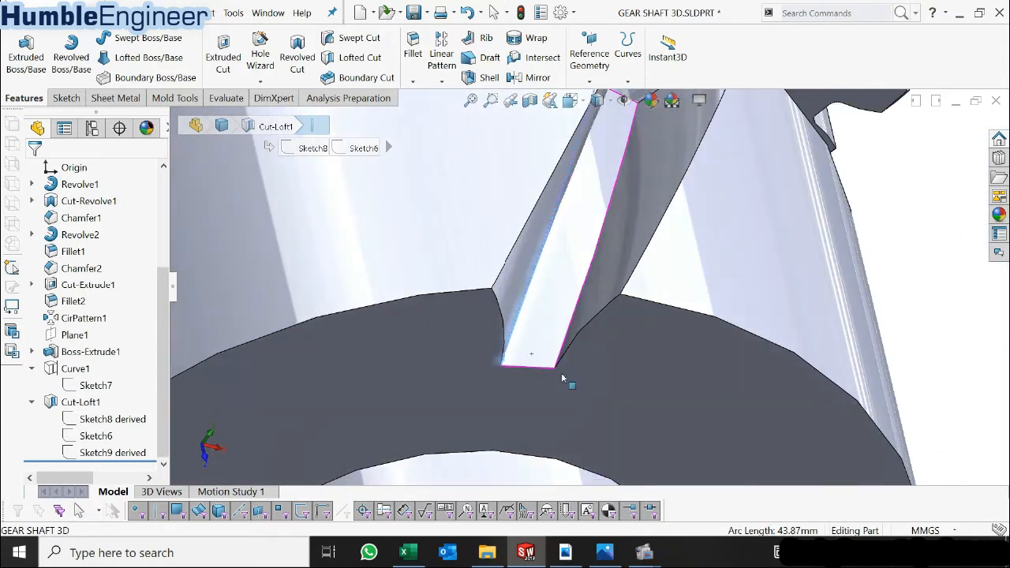
pyautogui.keyDown('ctrl'); pyautogui.click(561, 350); pyautogui.keyUp('ctrl')
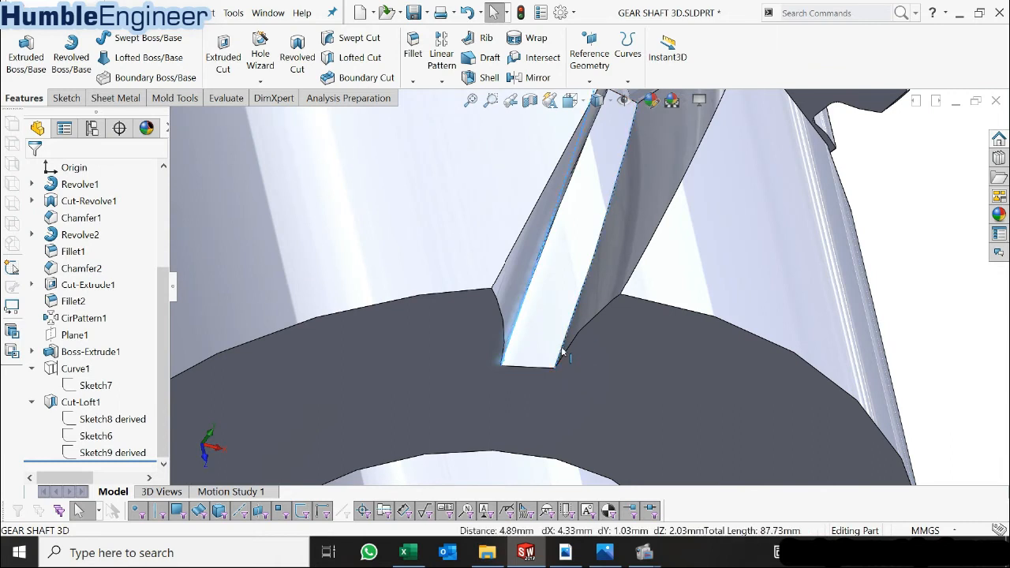
pyautogui.click(423, 55)
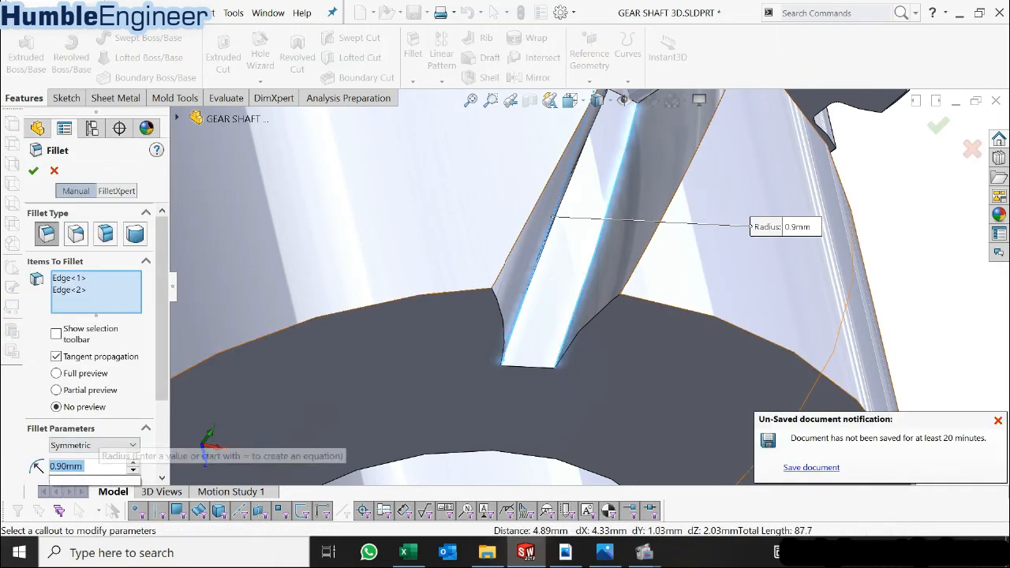
pyautogui.write('= 0')
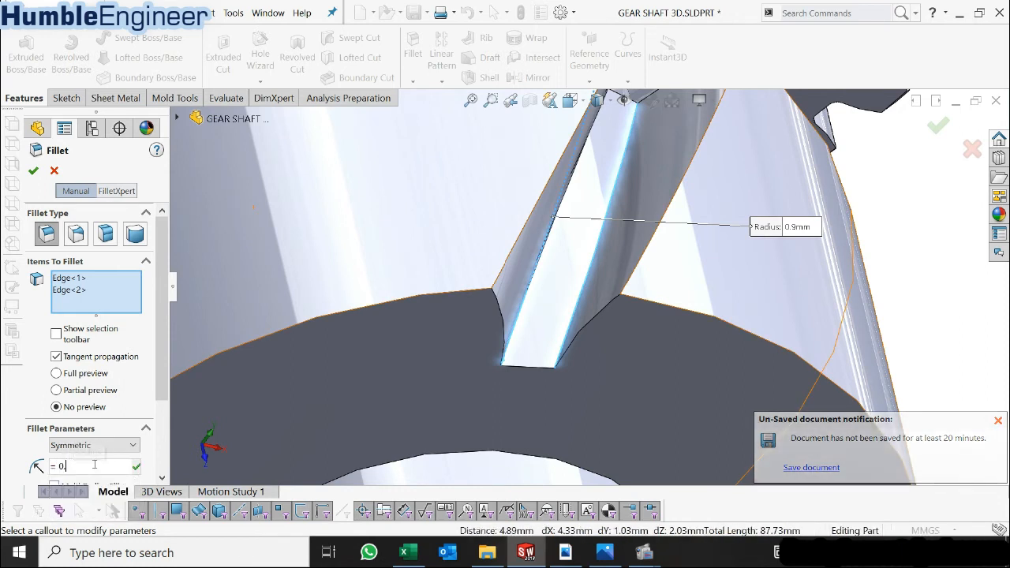
pyautogui.write('.3')
pyautogui.moveTo(89, 482)
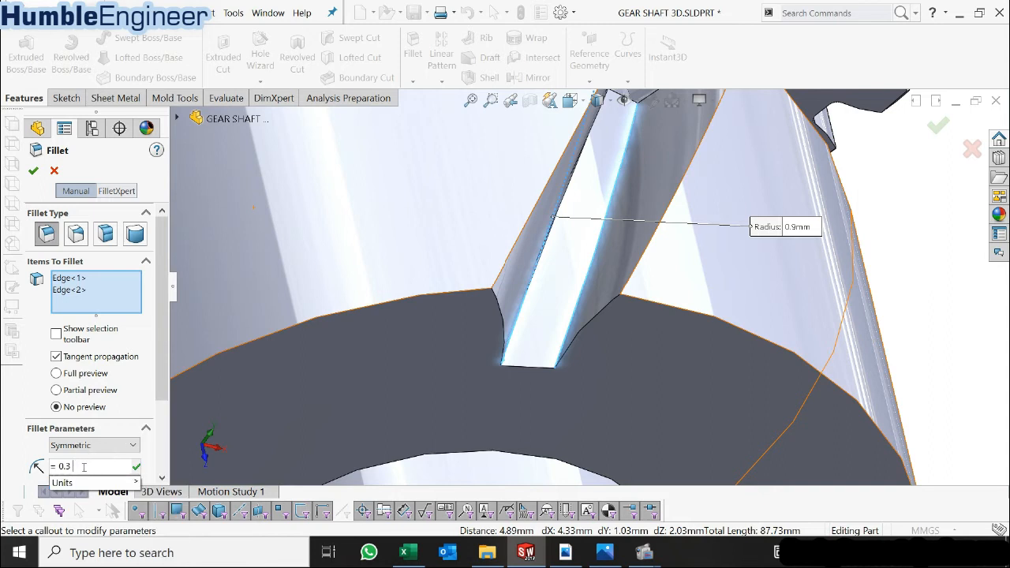
pyautogui.write('*')
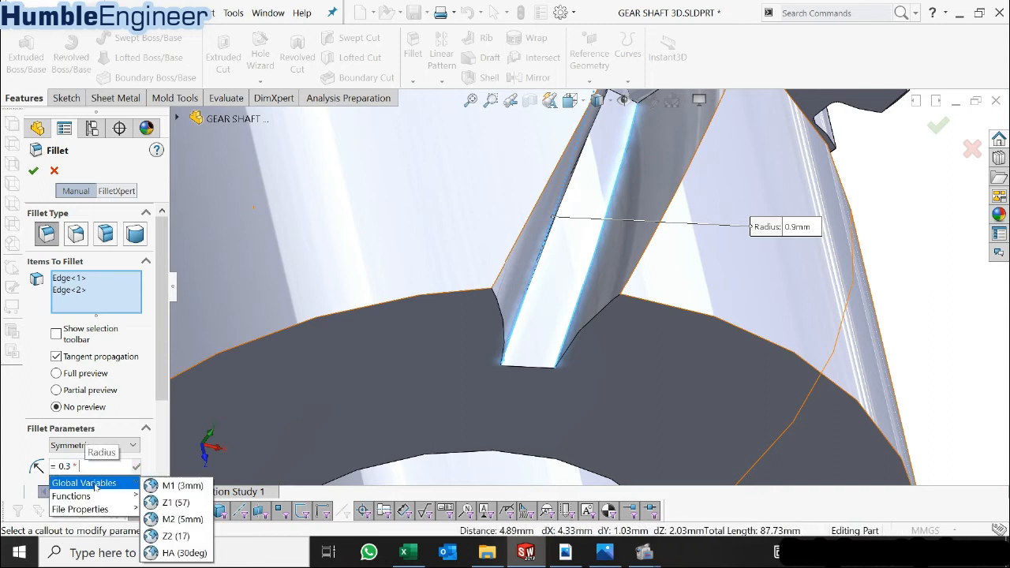
pyautogui.click(182, 519)
pyautogui.click(33, 171)
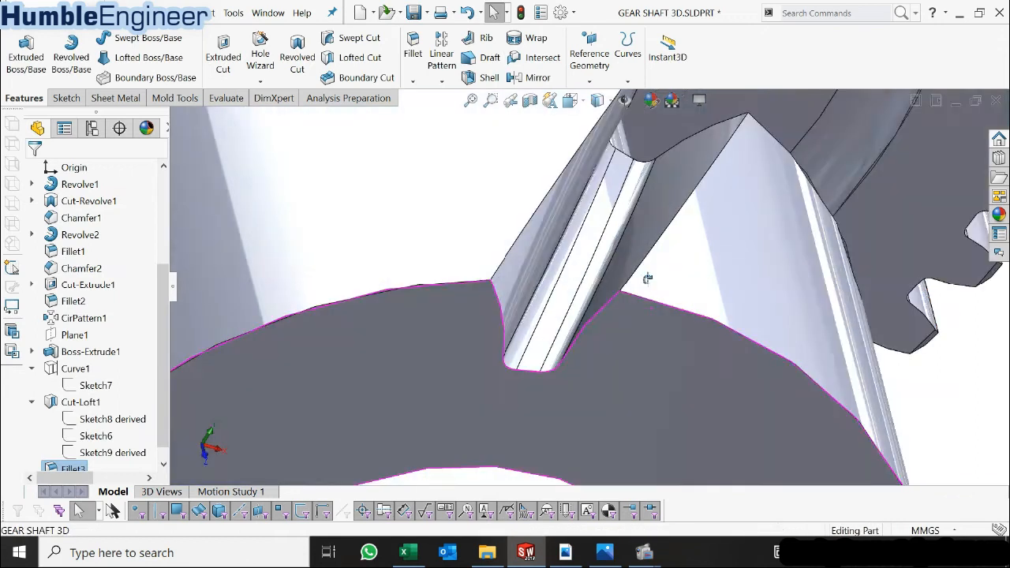
pyautogui.moveTo(646, 278); pyautogui.dragTo(638, 218, button='middle')
pyautogui.scroll(6, 638, 218)
pyautogui.scroll(-2, 642, 295)
pyautogui.moveTo(642, 295); pyautogui.dragTo(579, 316, button='middle')
pyautogui.moveTo(579, 316); pyautogui.dragTo(600, 338, button='middle')
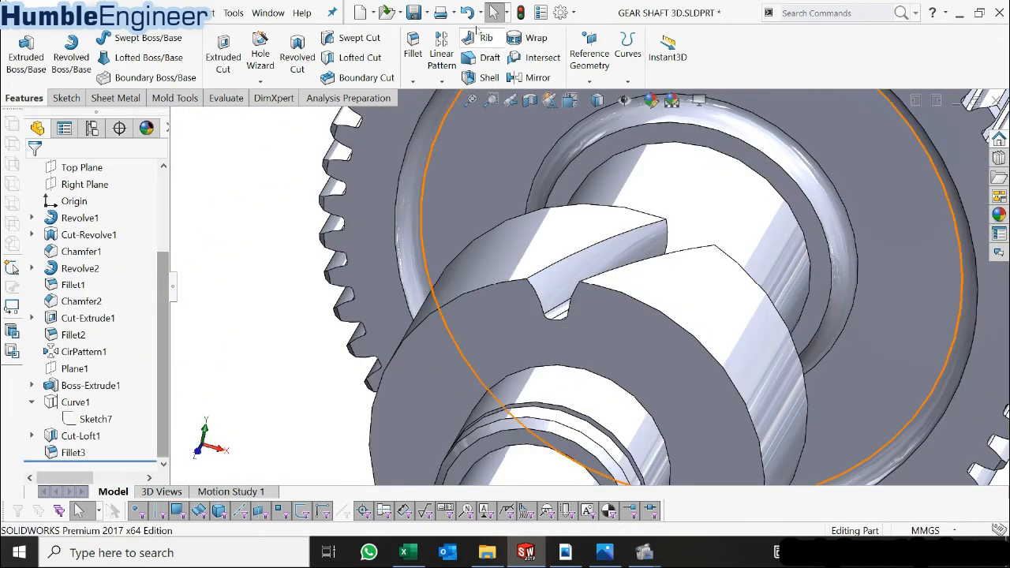
pyautogui.click(444, 84)
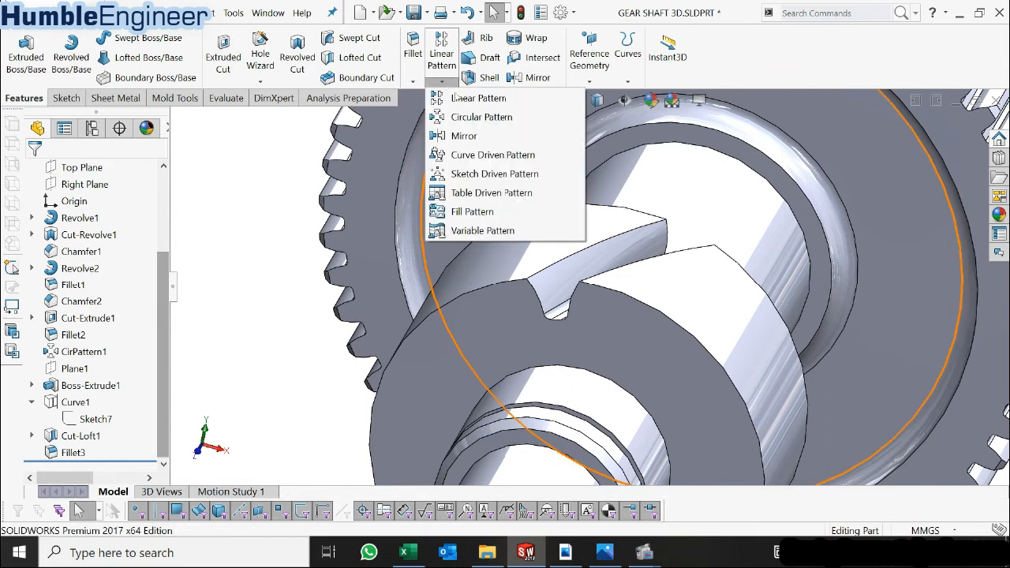
pyautogui.click(465, 114)
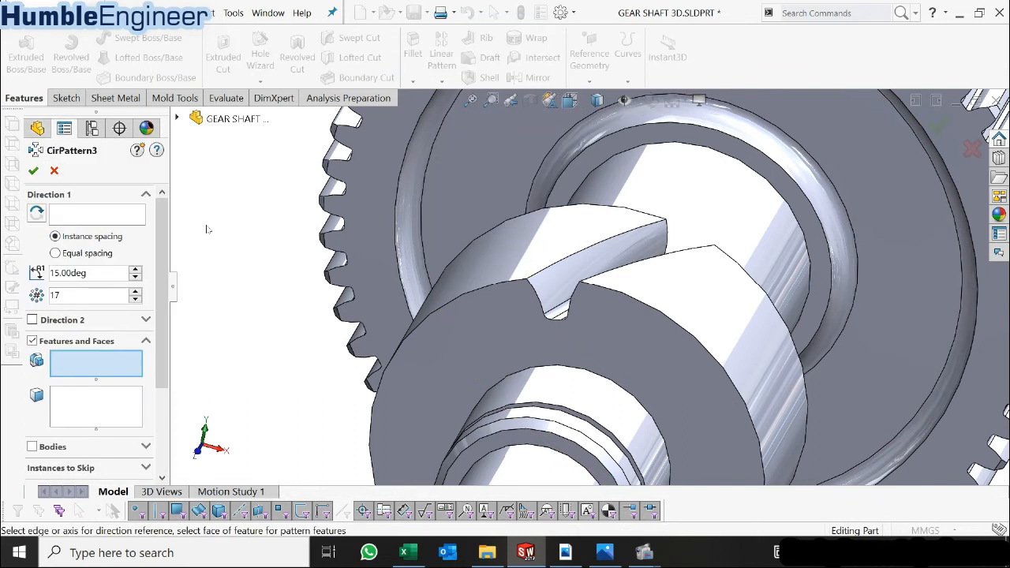
pyautogui.click(47, 340)
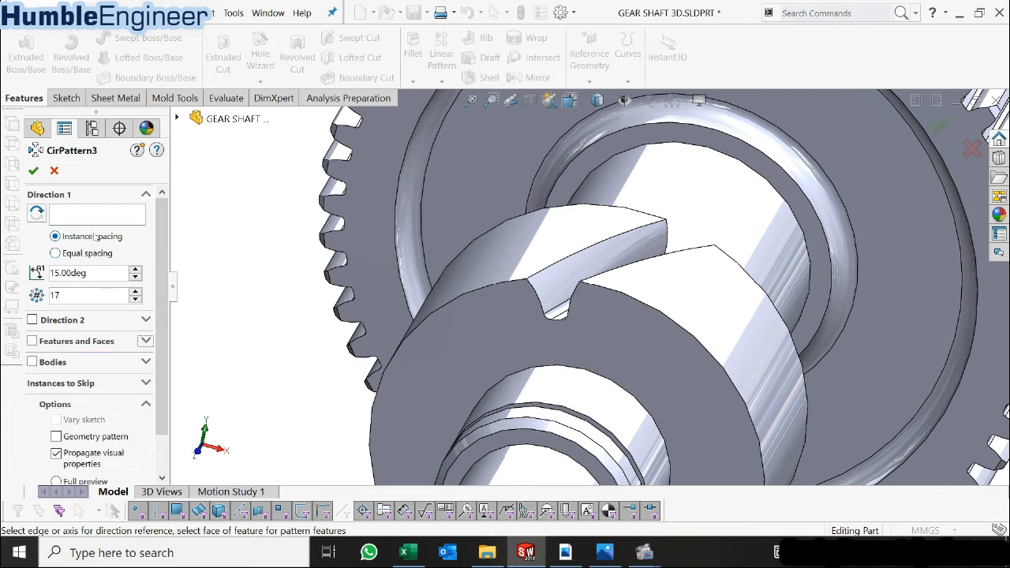
pyautogui.click(69, 341)
pyautogui.click(93, 220)
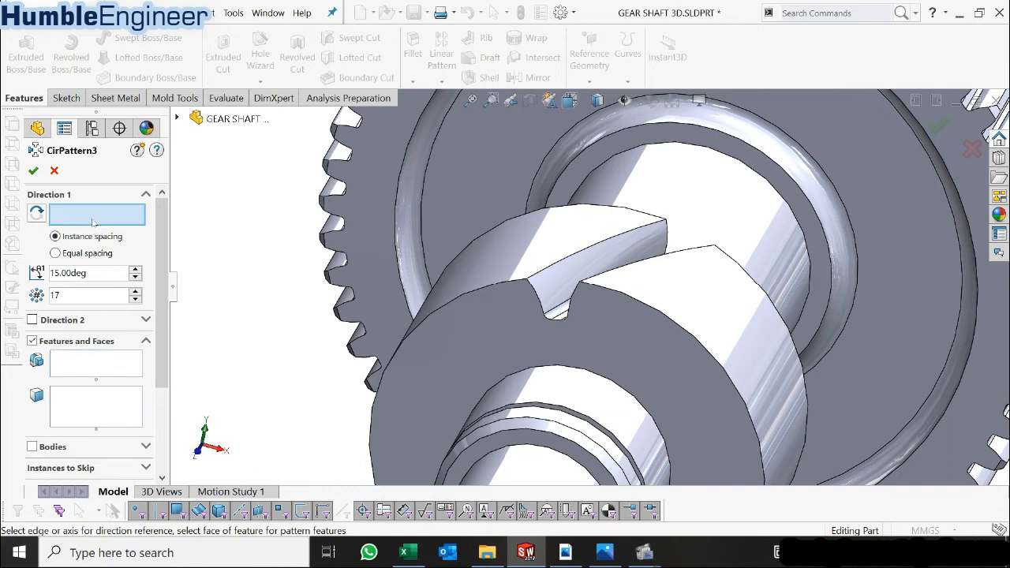
pyautogui.click(113, 365)
pyautogui.click(555, 310)
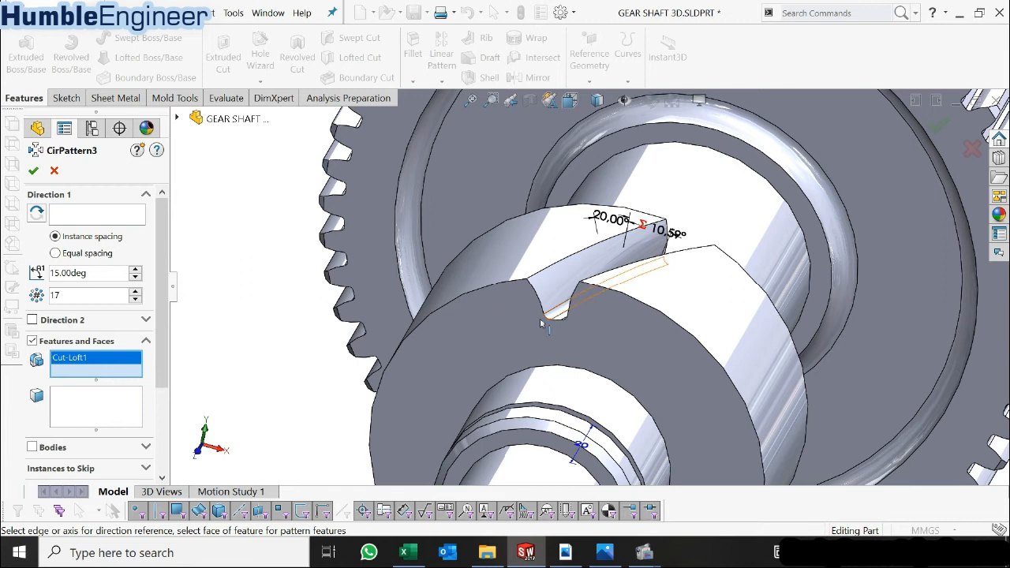
pyautogui.click(55, 171)
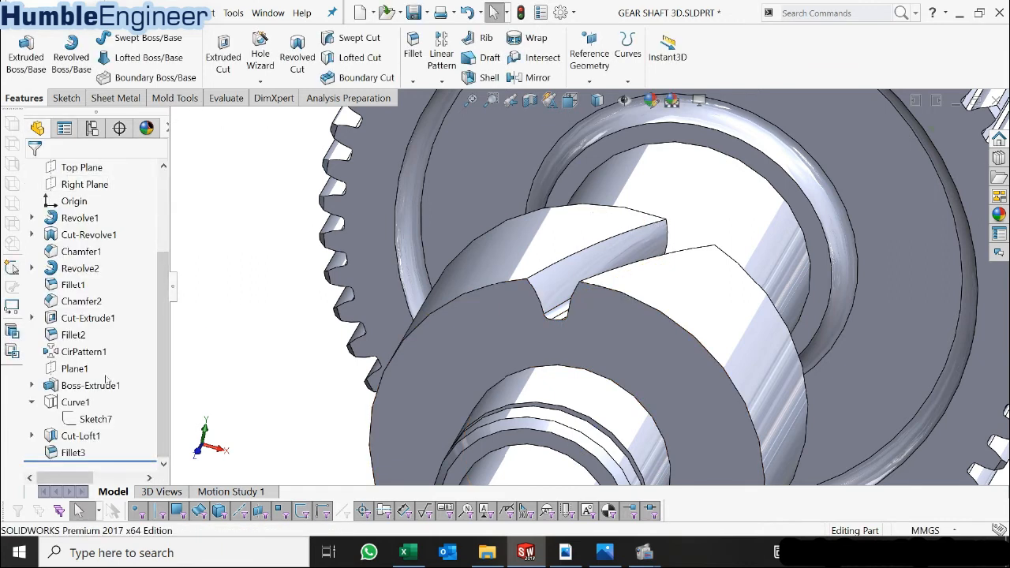
# - Circular-pattern Cut-Loft1 and Fillet3 about the shaft's circular edge, using equal spacing over 360 degrees and "Z2" as the instance count
pyautogui.click(101, 438)
pyautogui.keyDown('ctrl'); pyautogui.click(75, 454); pyautogui.keyUp('ctrl')
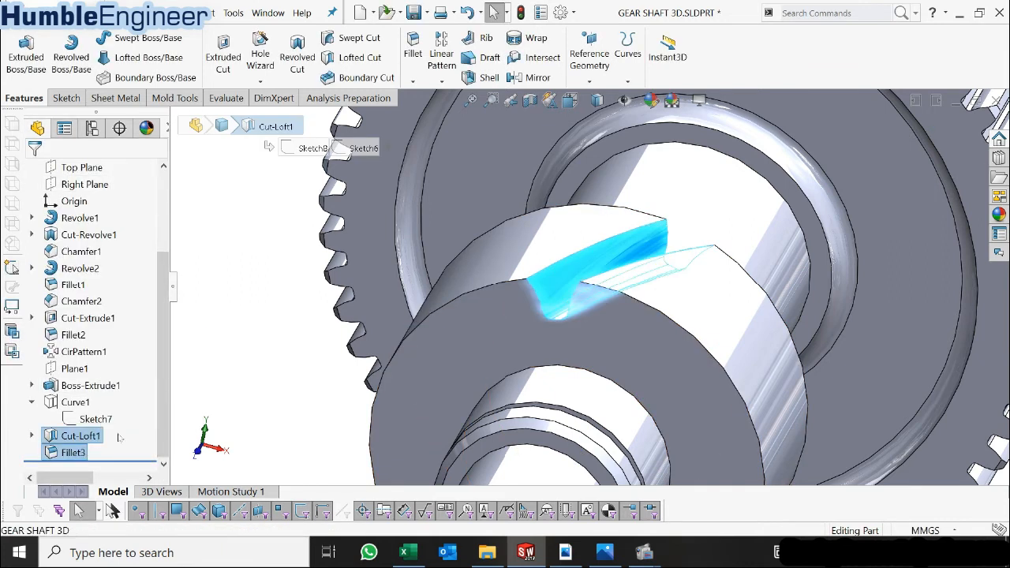
pyautogui.click(439, 83)
pyautogui.click(451, 115)
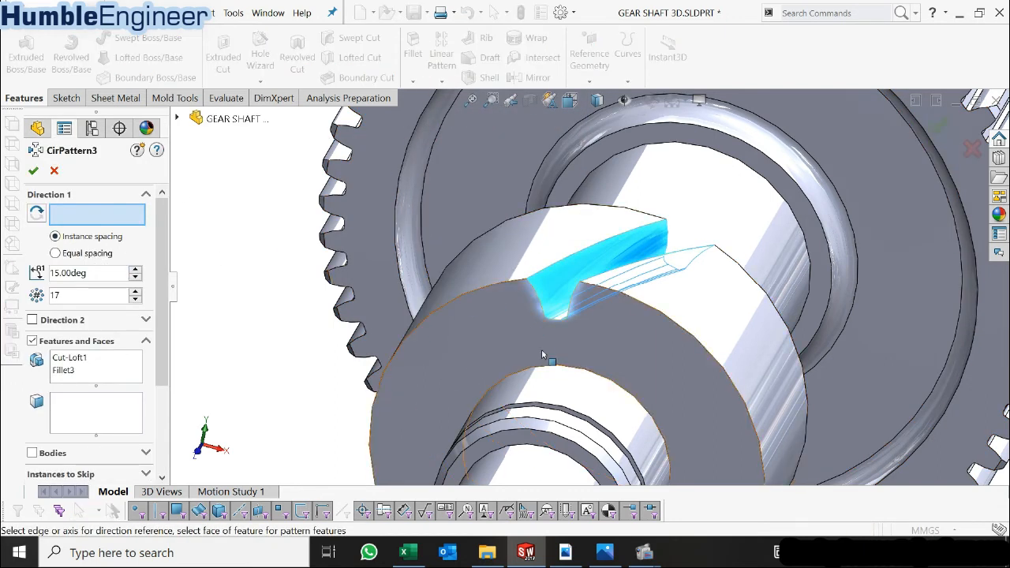
pyautogui.click(550, 368)
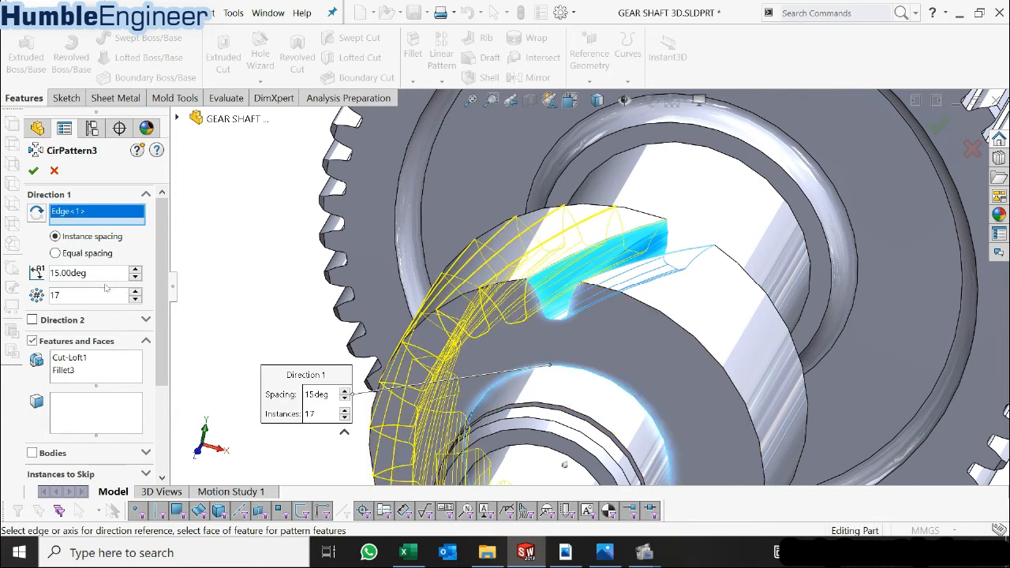
pyautogui.click(136, 269)
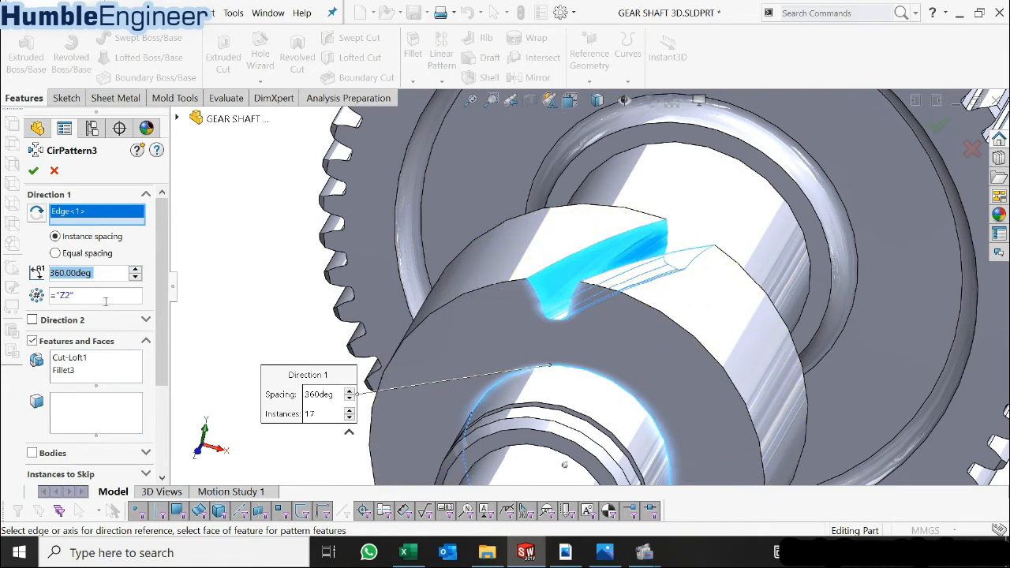
pyautogui.click(33, 172)
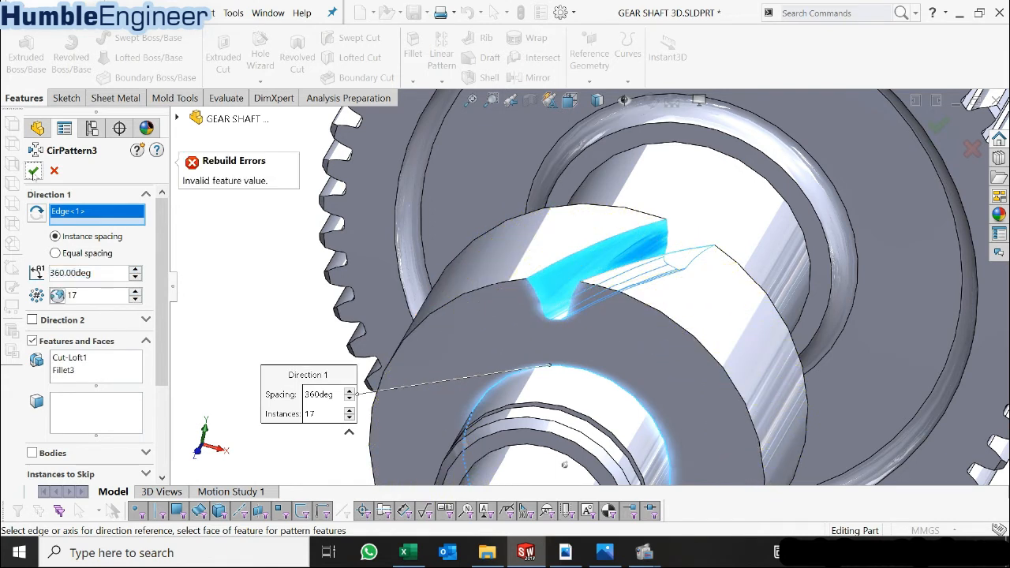
pyautogui.click(57, 297)
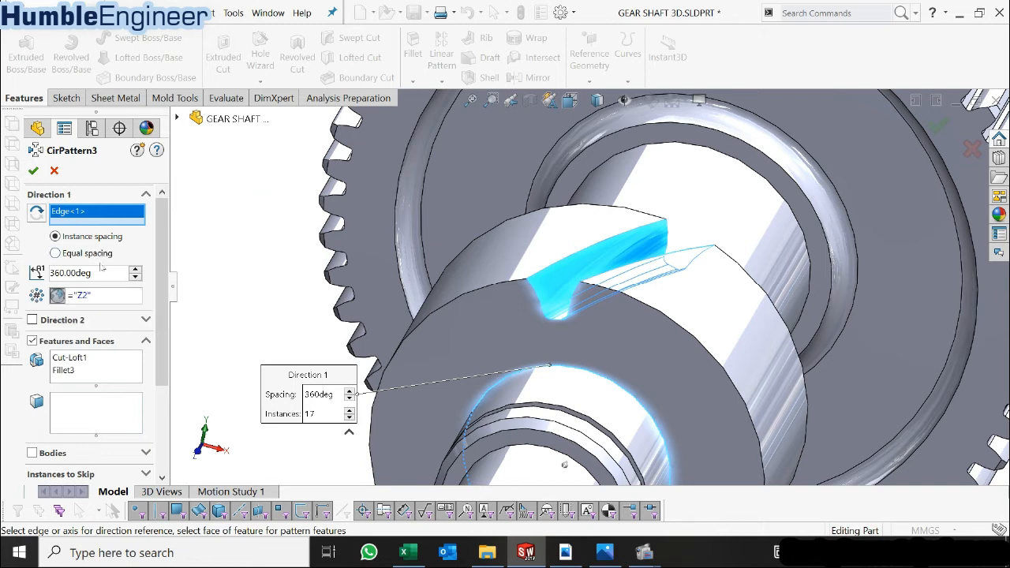
pyautogui.click(55, 254)
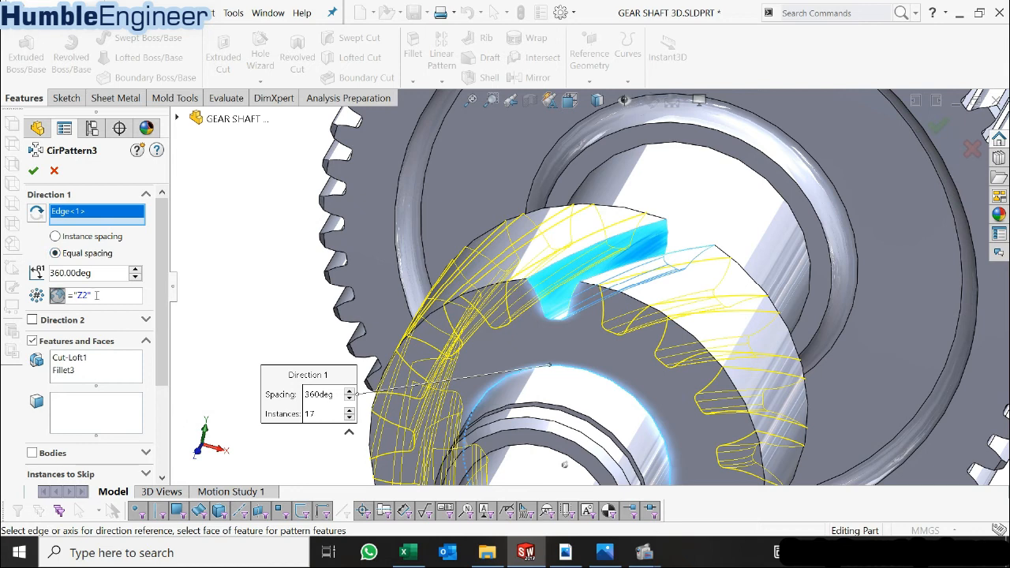
pyautogui.click(33, 171)
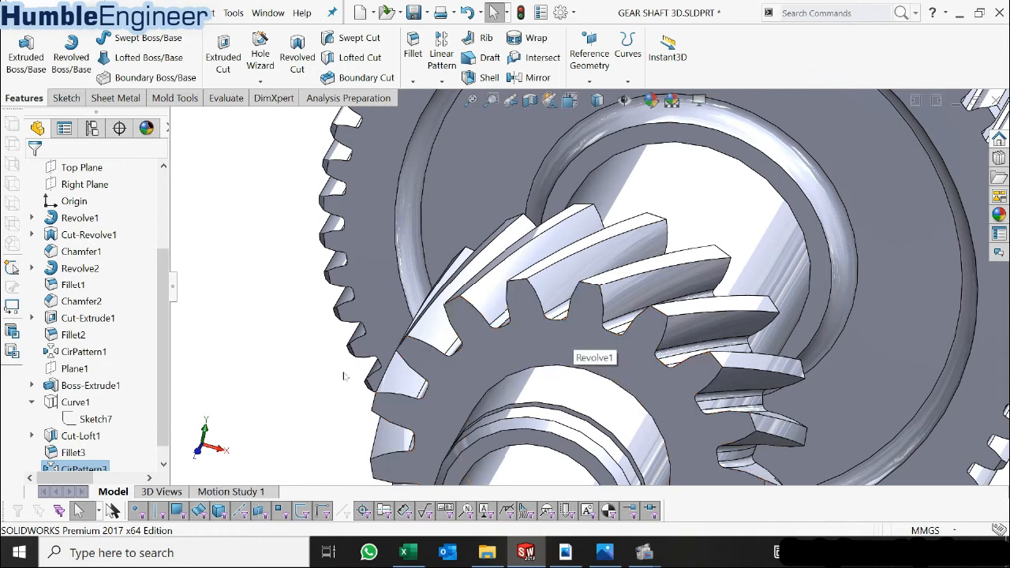
# - Examine the patterned helical teeth from several angles, check their direction against the drawing in Gear.PDF, and return to the part
pyautogui.press('f')
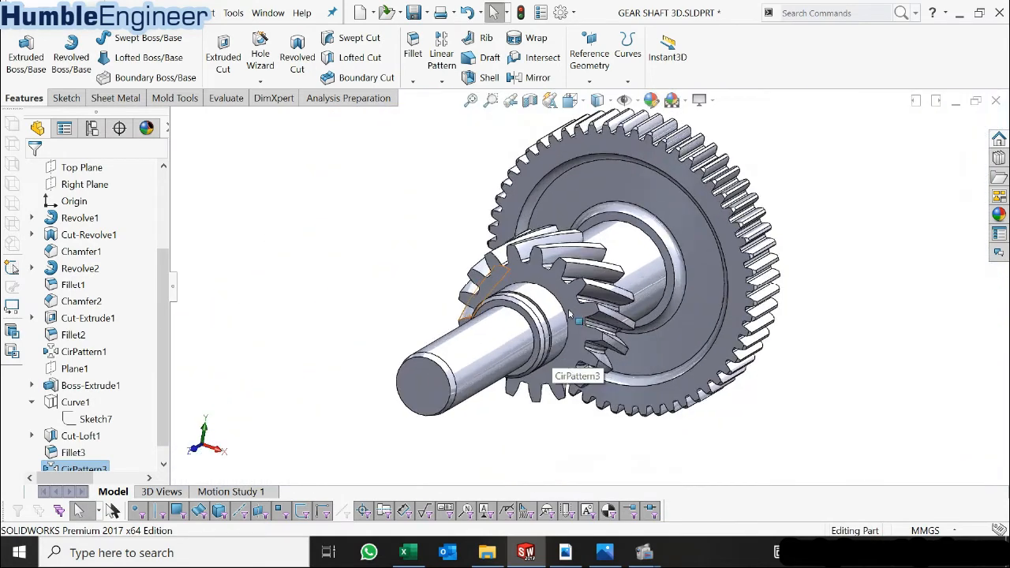
pyautogui.scroll(-2, 569, 314)
pyautogui.moveTo(572, 272)
pyautogui.mouseDown(button='middle')
pyautogui.moveTo(568, 256)
pyautogui.moveTo(508, 233)
pyautogui.moveTo(606, 241)
pyautogui.moveTo(565, 283)
pyautogui.mouseUp(button='middle')
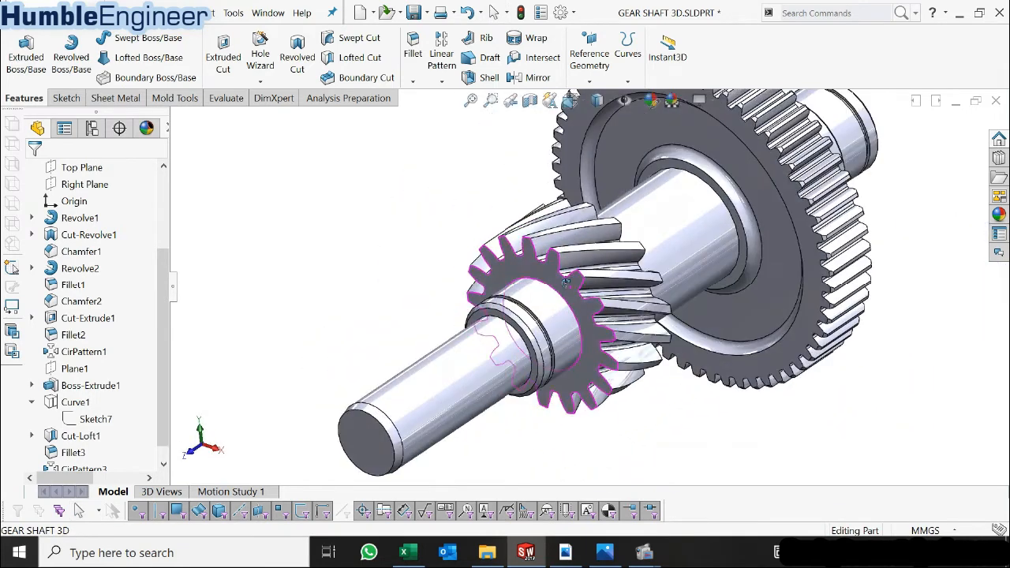
pyautogui.scroll(2, 582, 276)
pyautogui.scroll(-2, 650, 282)
pyautogui.moveTo(639, 312); pyautogui.dragTo(636, 377, button='middle')
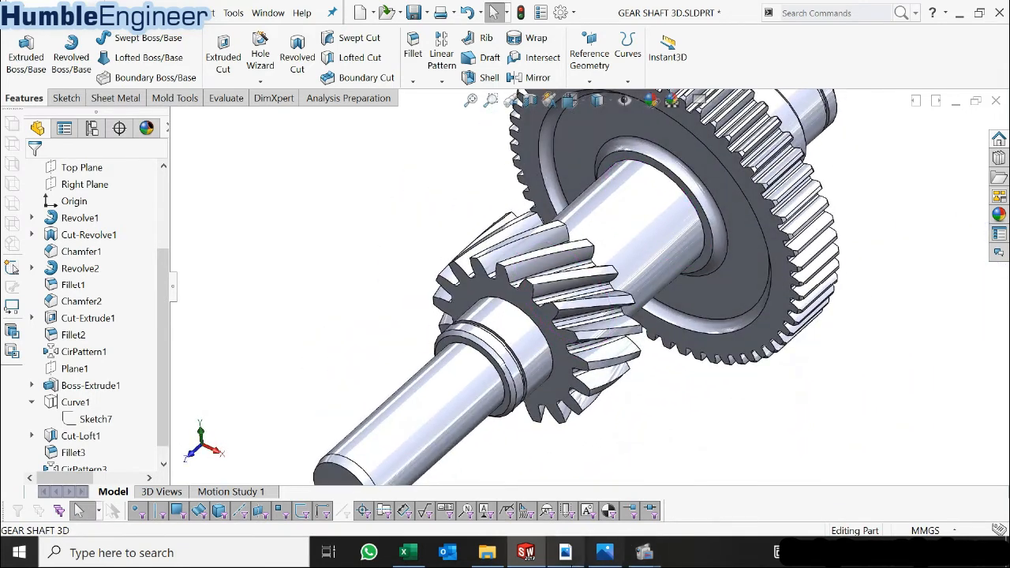
pyautogui.click(564, 552)
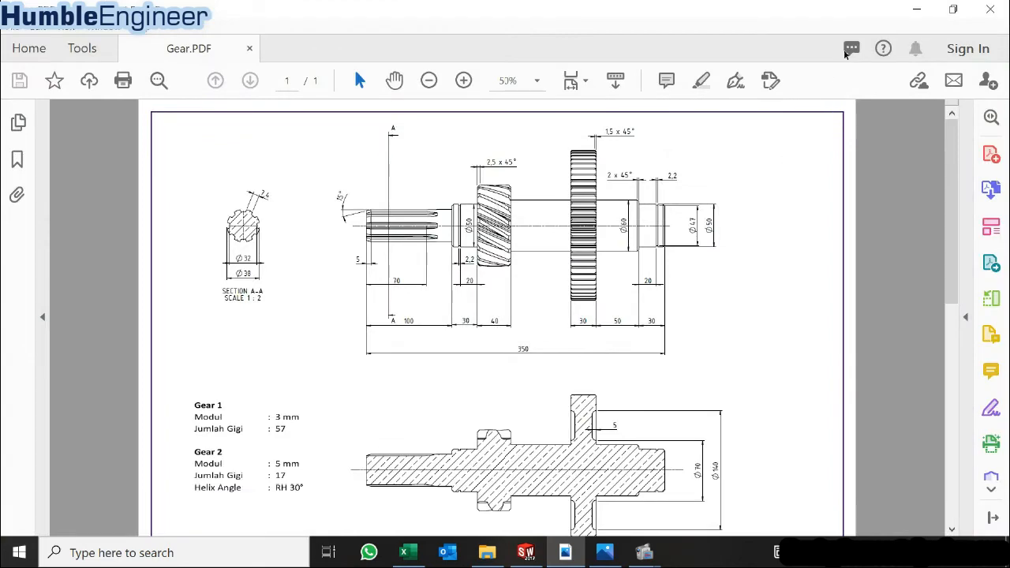
pyautogui.click(916, 9)
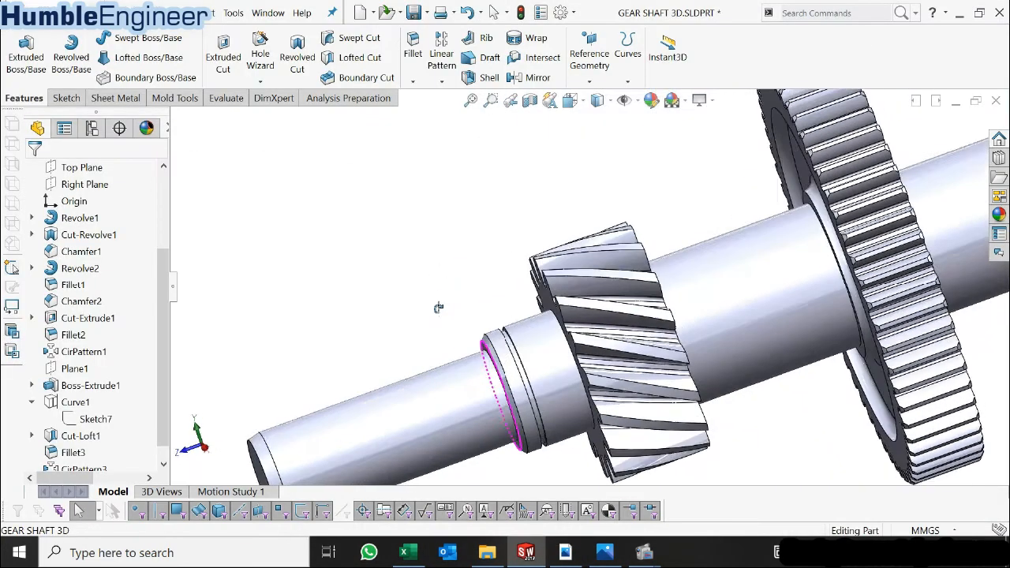
# - Start a new sketch on the Right Plane and orient the view normal to it
pyautogui.moveTo(439, 307); pyautogui.dragTo(544, 293, button='middle')
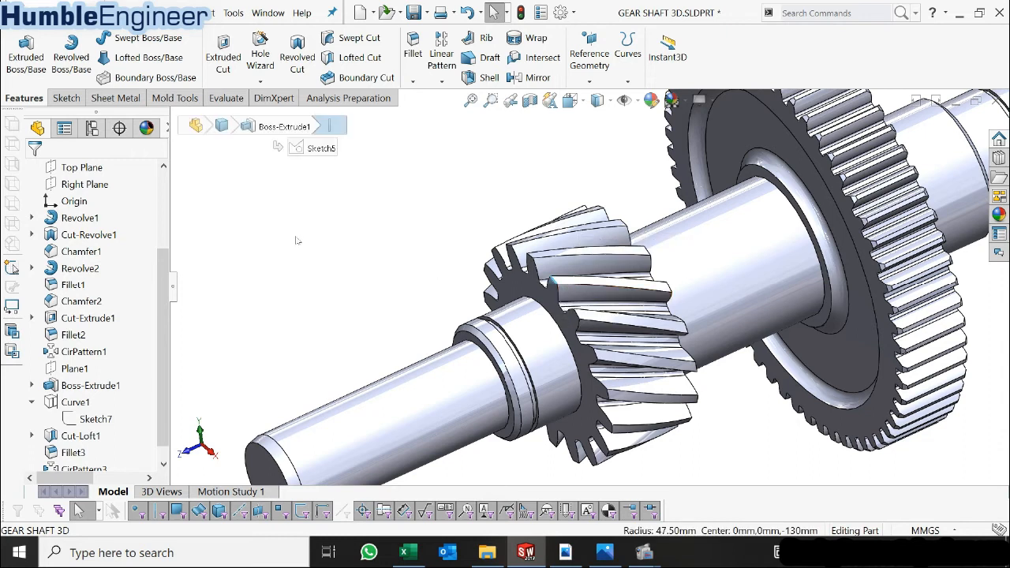
pyautogui.scroll(1, 481, 295)
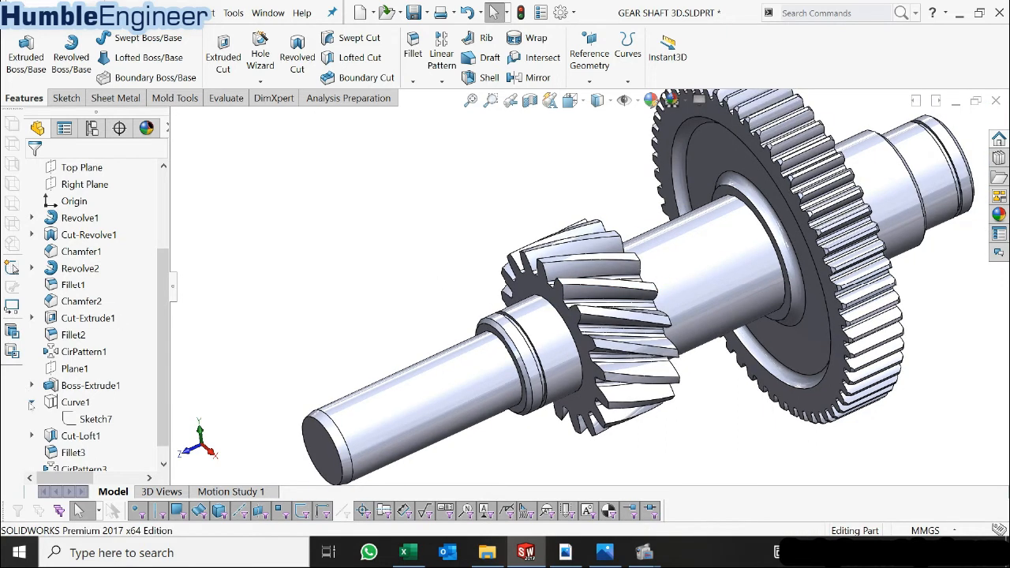
pyautogui.click(80, 168)
pyautogui.scroll(2, 76, 229)
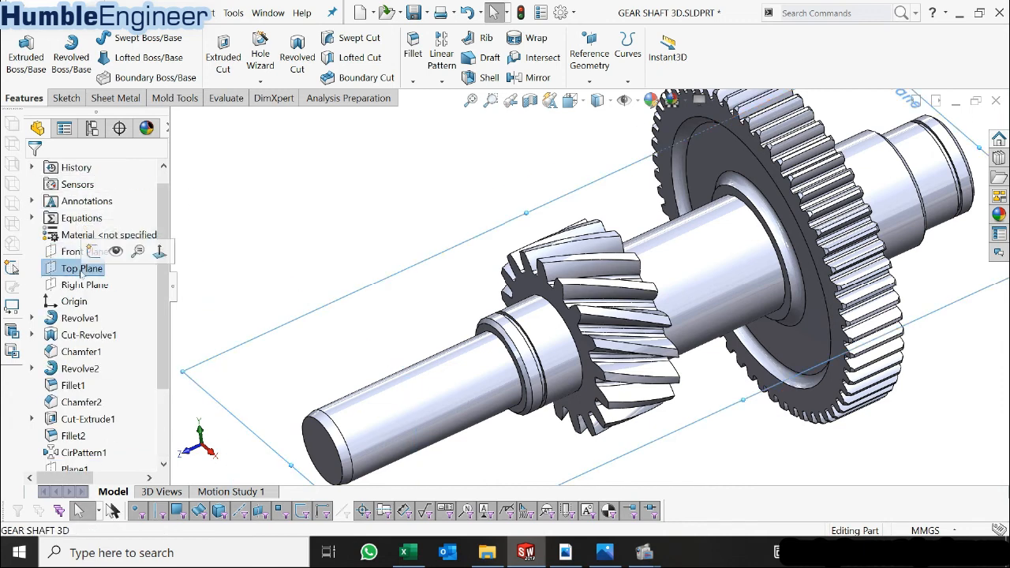
pyautogui.click(79, 285)
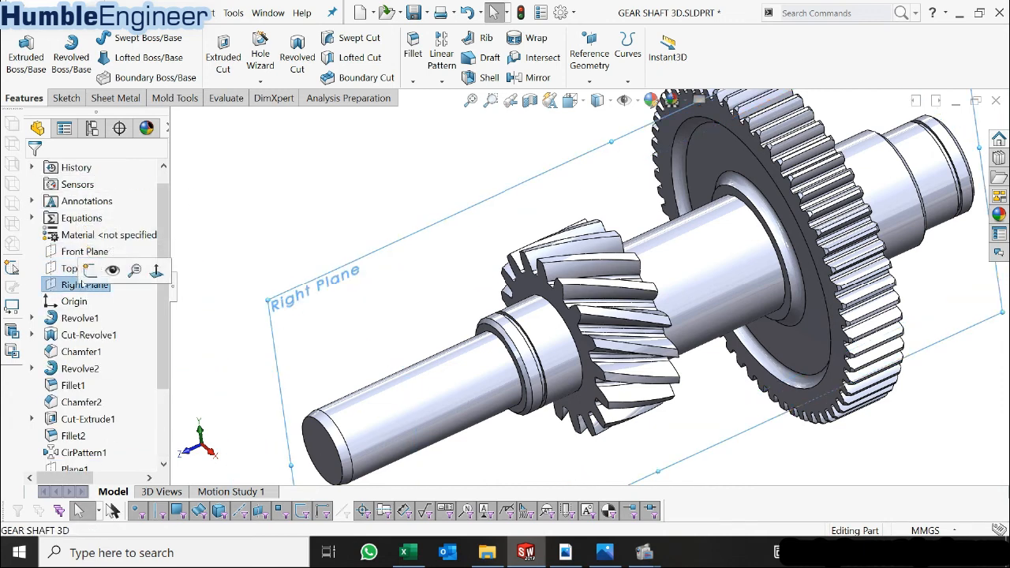
pyautogui.click(87, 272)
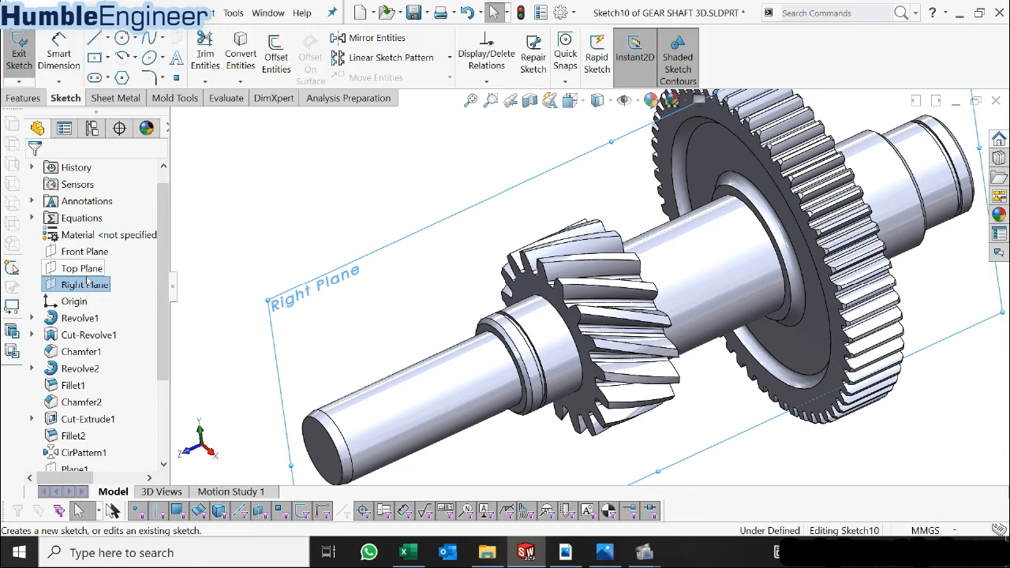
pyautogui.rightClick(83, 452)
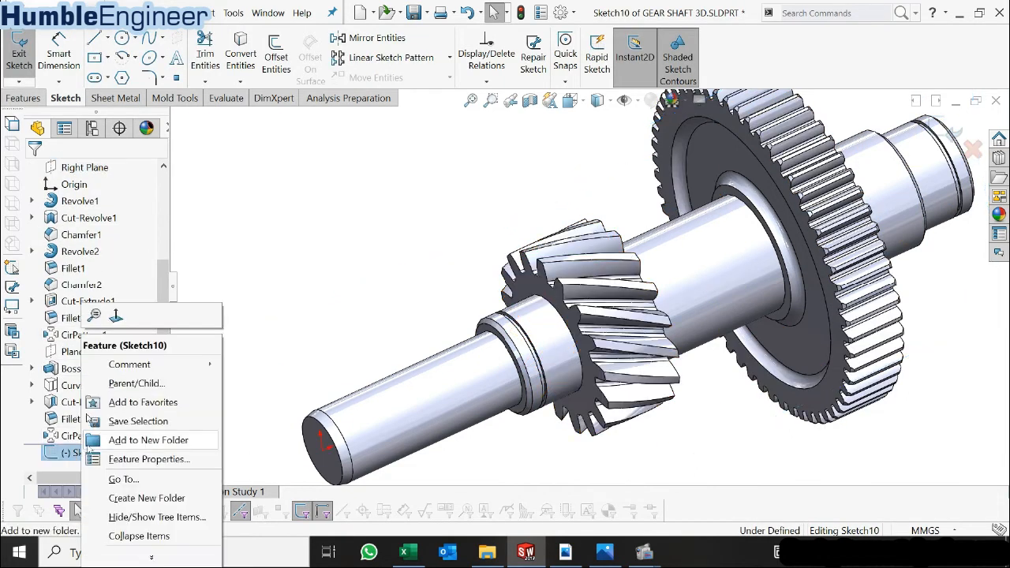
pyautogui.click(120, 322)
# - Draw a horizontal centerline along the shaft axis from the origin to the shaft's far end face
pyautogui.scroll(-5, 581, 221)
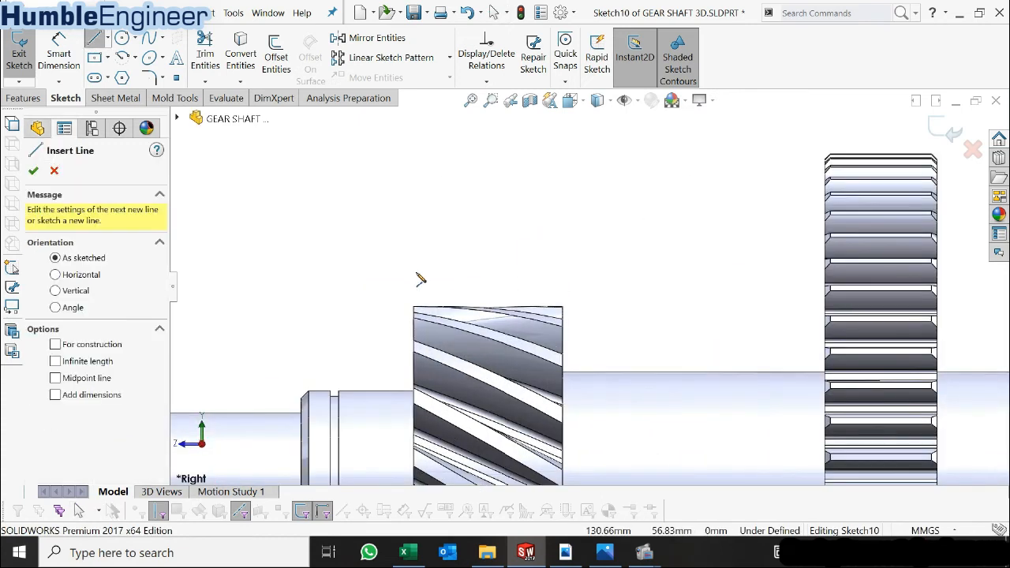
pyautogui.press('f')
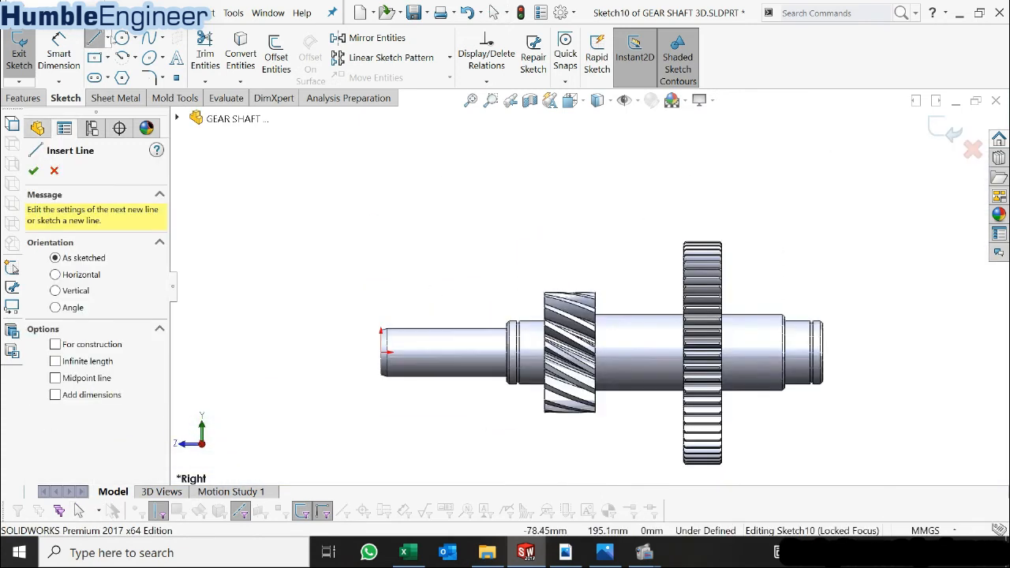
pyautogui.click(108, 38)
pyautogui.click(110, 79)
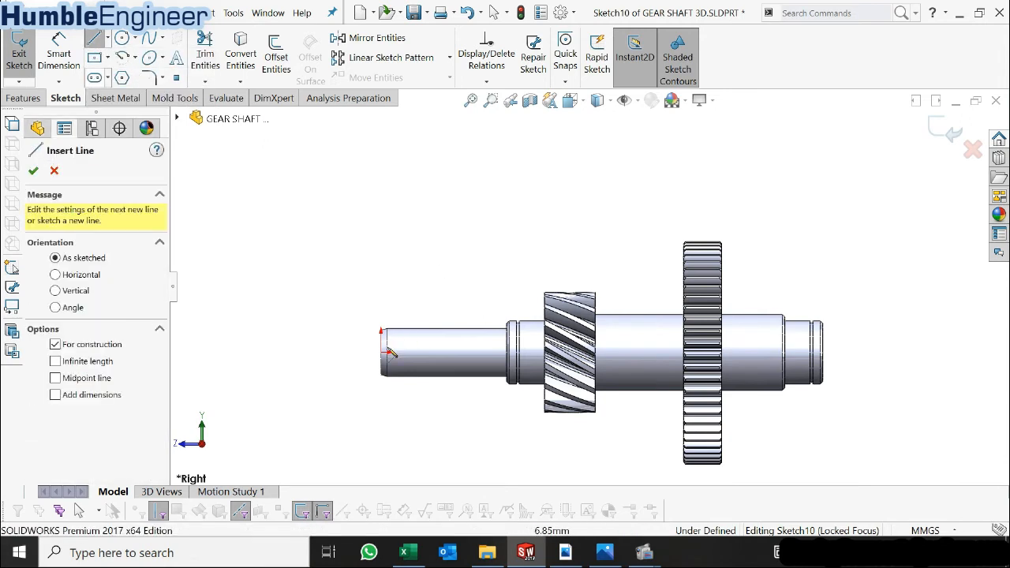
pyautogui.click(383, 353)
pyautogui.scroll(-3, 776, 371)
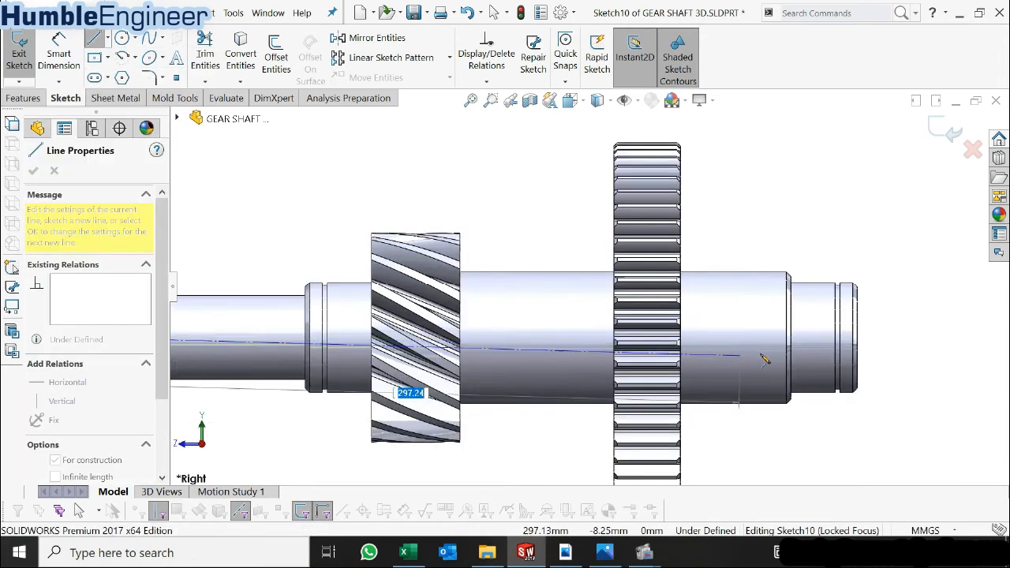
pyautogui.click(860, 340)
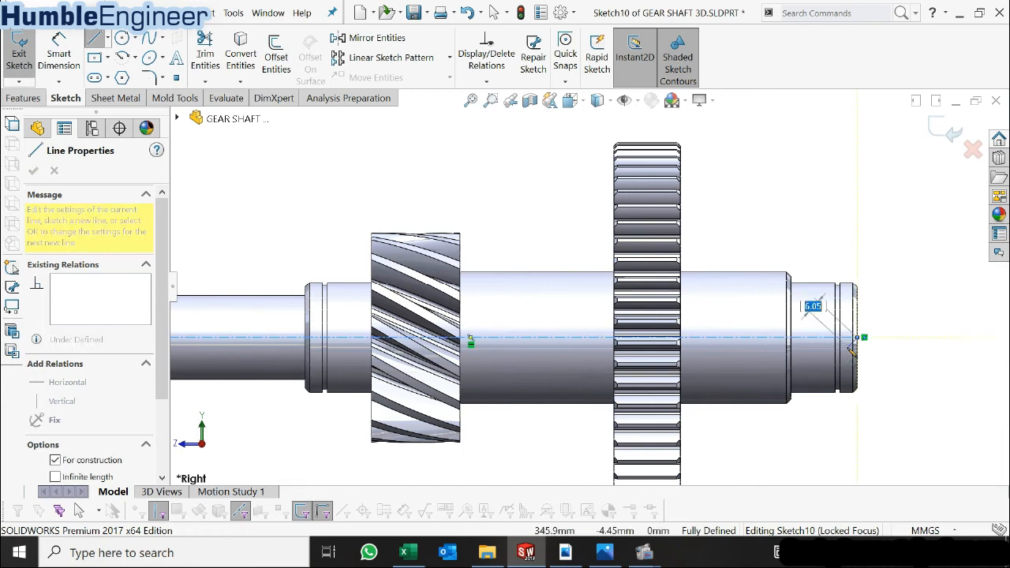
pyautogui.press('Escape')
# - Sketch a closed right triangle about 7 mm wide above the helical gear's end nearest the origin, with horizontal and vertical legs
pyautogui.scroll(2, 631, 267)
pyautogui.scroll(-2, 426, 237)
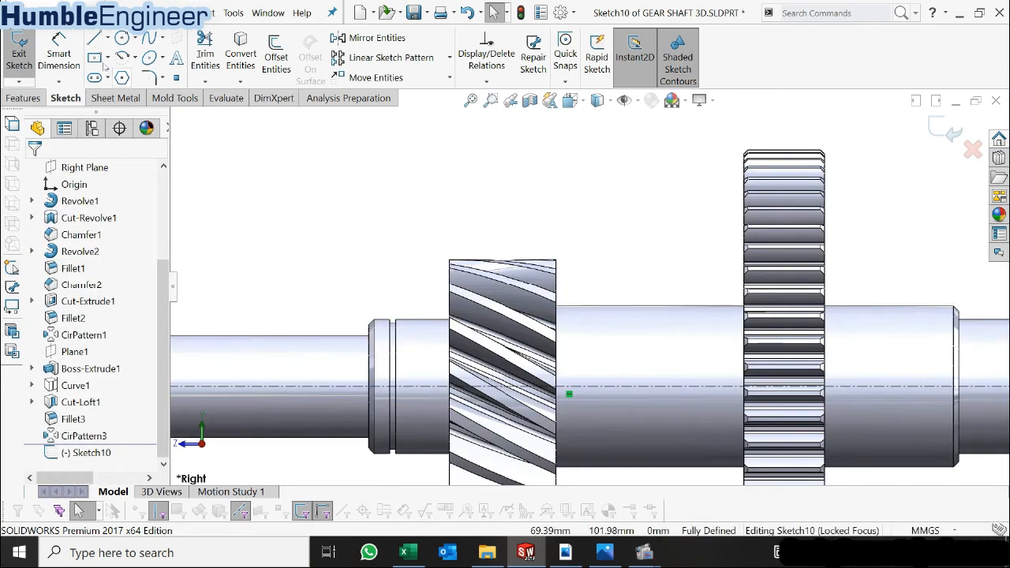
pyautogui.click(96, 35)
pyautogui.scroll(-3, 509, 257)
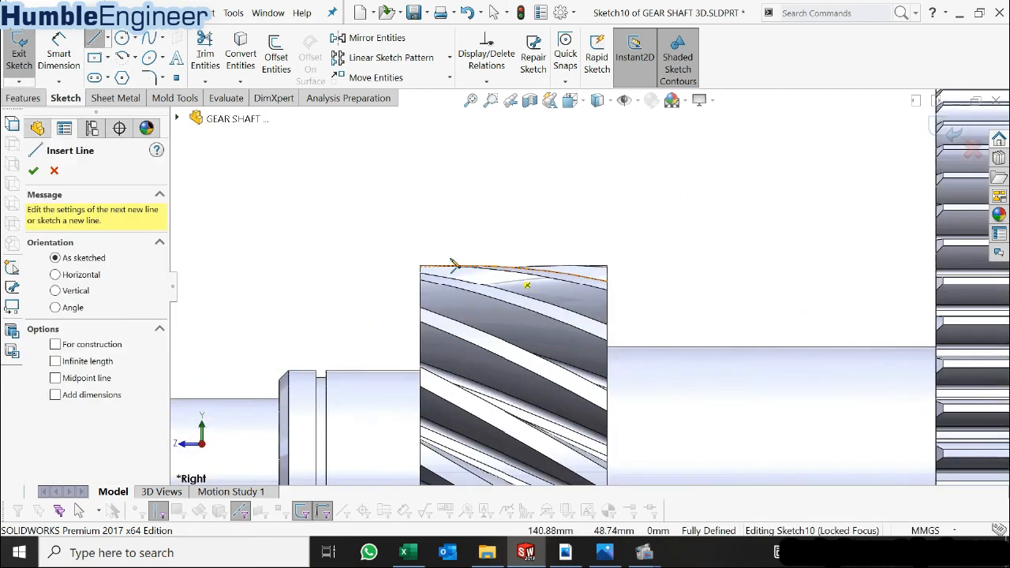
pyautogui.click(416, 211)
pyautogui.click(450, 210)
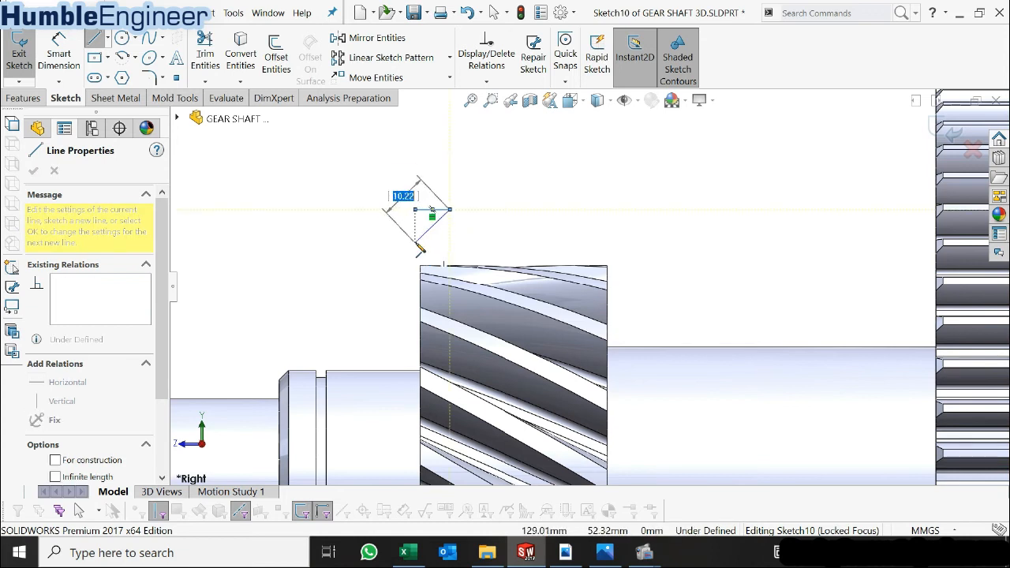
pyautogui.click(414, 211)
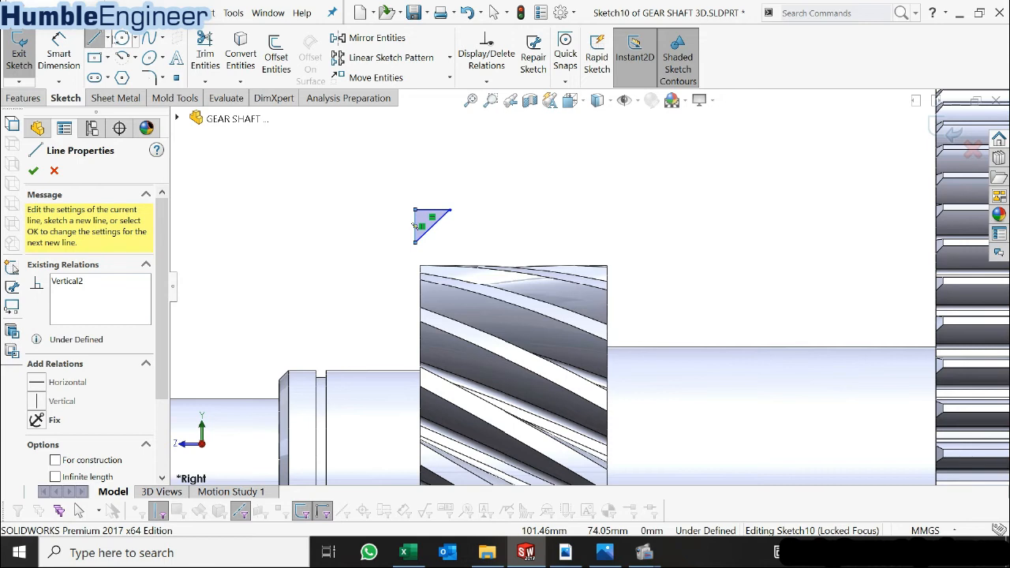
pyautogui.click(108, 38)
pyautogui.click(471, 210)
pyautogui.press('Escape')
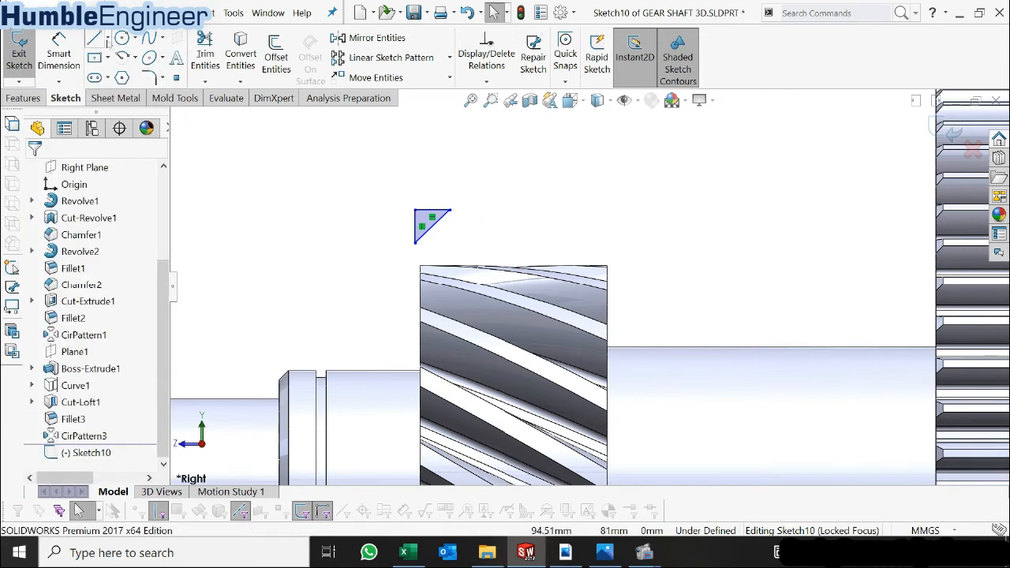
# - Sketch a second, opposite-facing right triangle about 6 mm wide beside the first, with its horizontal leg level with the first one's
pyautogui.click(95, 39)
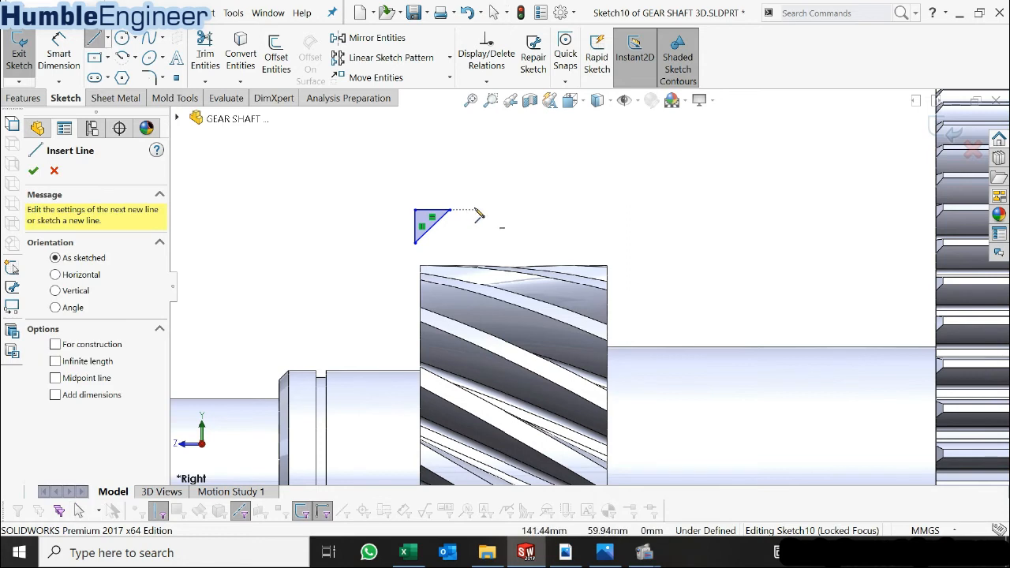
pyautogui.click(475, 209)
pyautogui.click(504, 209)
pyautogui.click(504, 243)
pyautogui.click(475, 209)
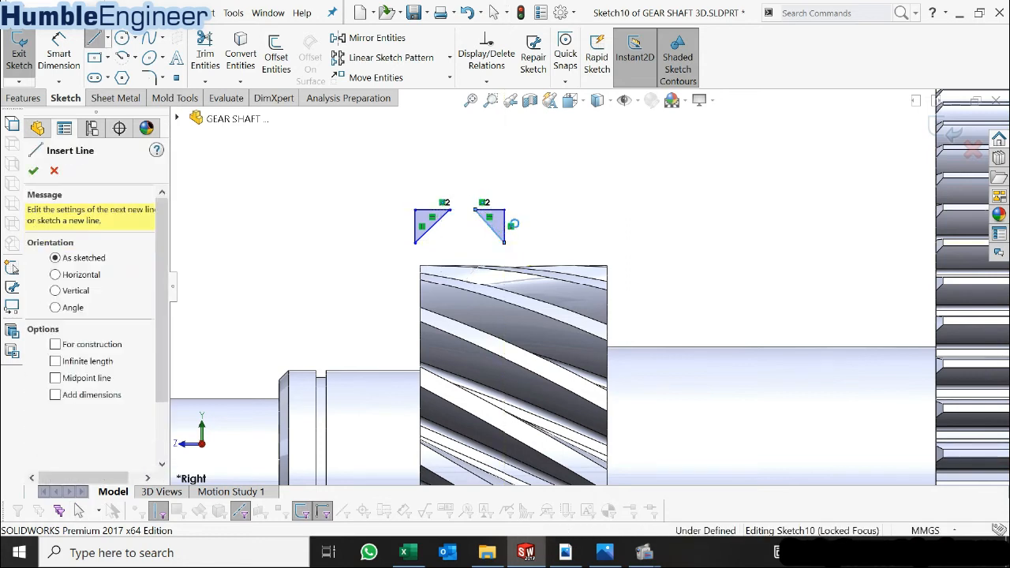
pyautogui.press('Escape')
# - Make the horizontal and vertical legs equal in length within each of the two triangles
pyautogui.click(432, 209)
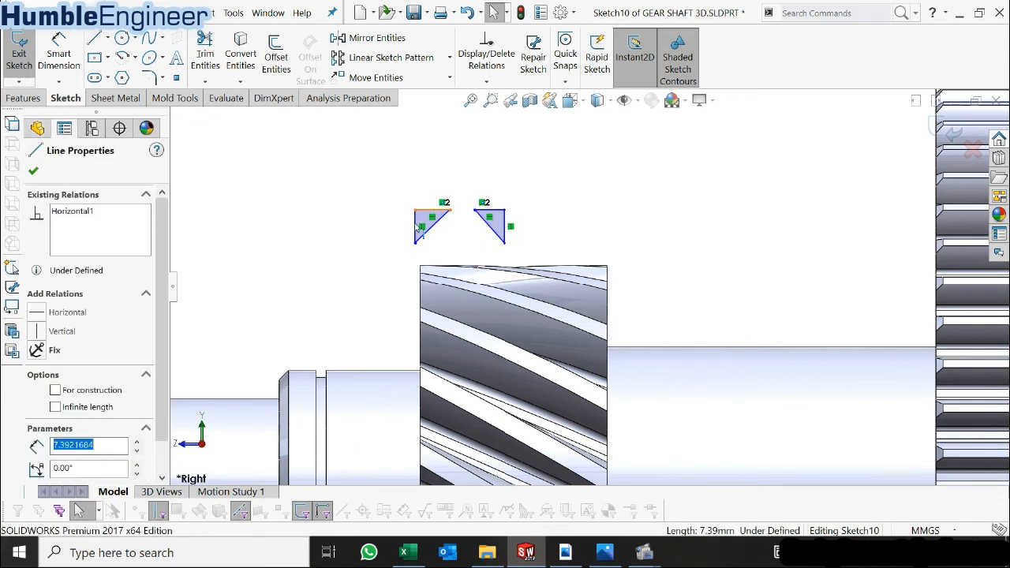
pyautogui.keyDown('ctrl'); pyautogui.click(414, 226); pyautogui.keyUp('ctrl')
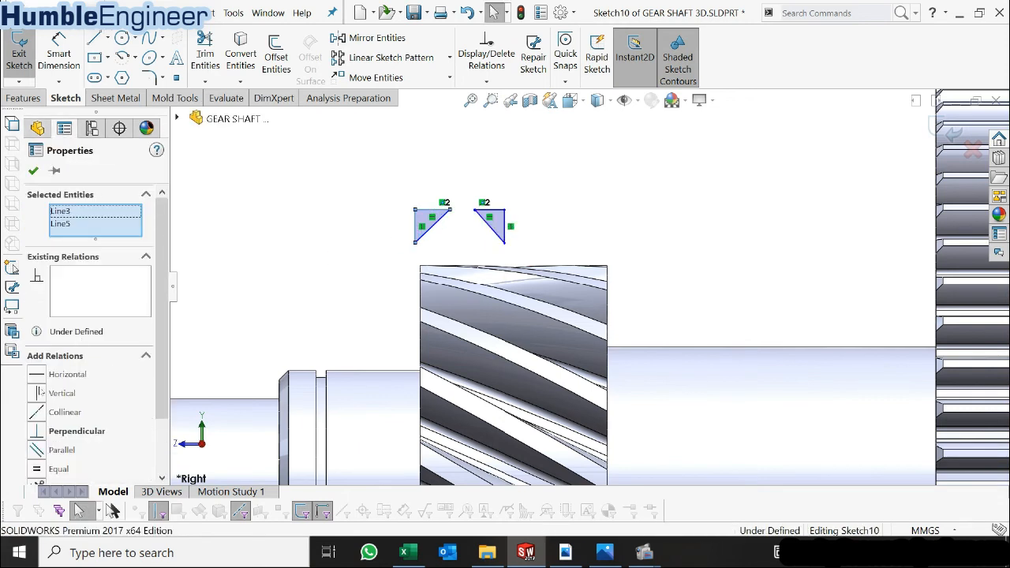
pyautogui.click(41, 469)
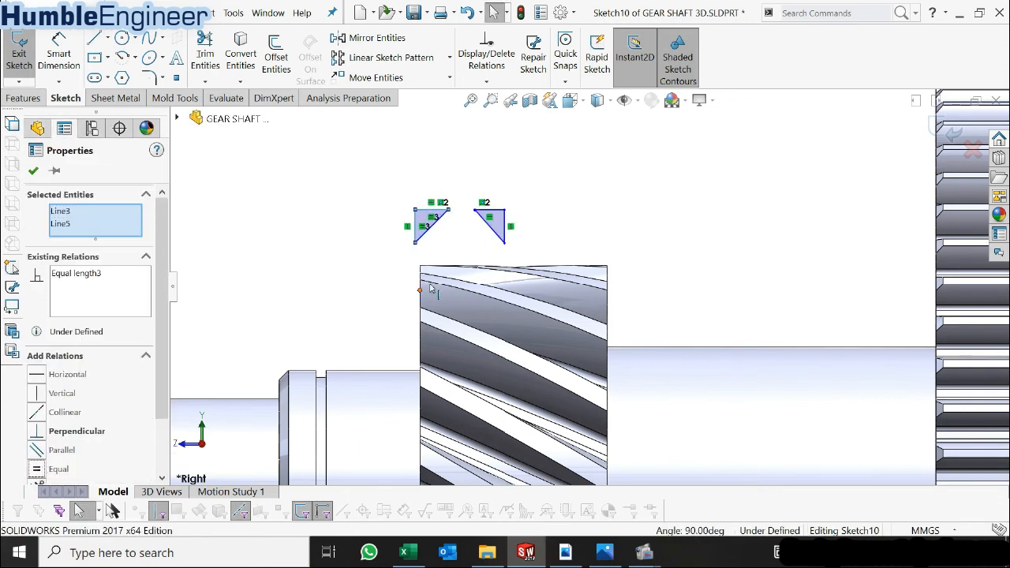
pyautogui.click(502, 225)
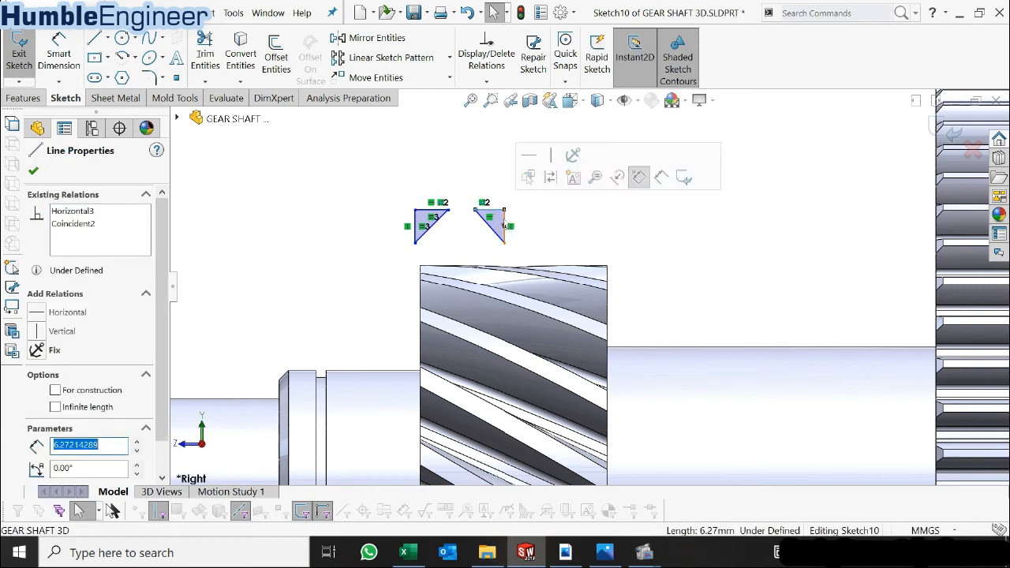
pyautogui.keyDown('ctrl'); pyautogui.click(503, 226); pyautogui.keyUp('ctrl')
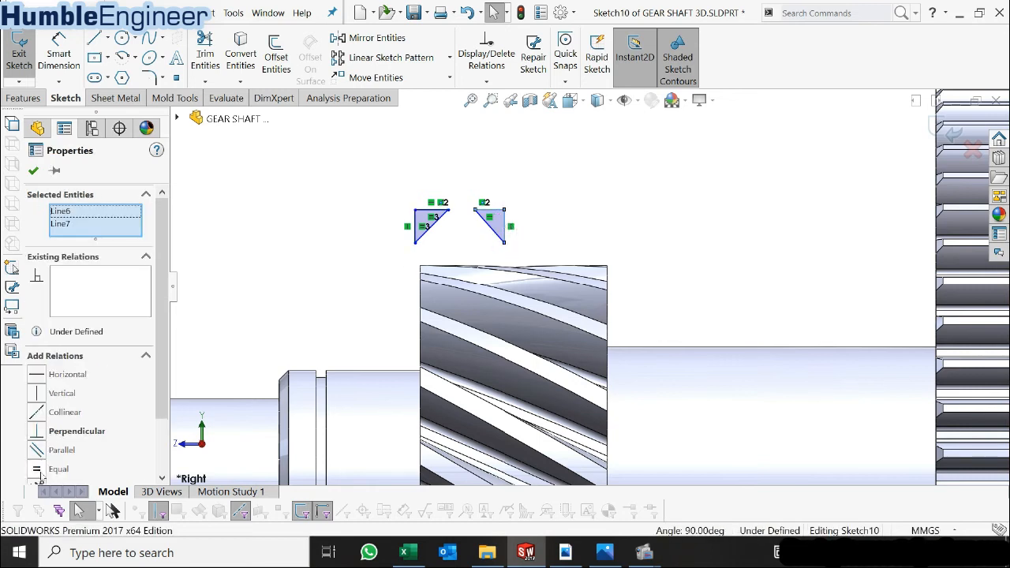
pyautogui.click(44, 469)
pyautogui.click(469, 229)
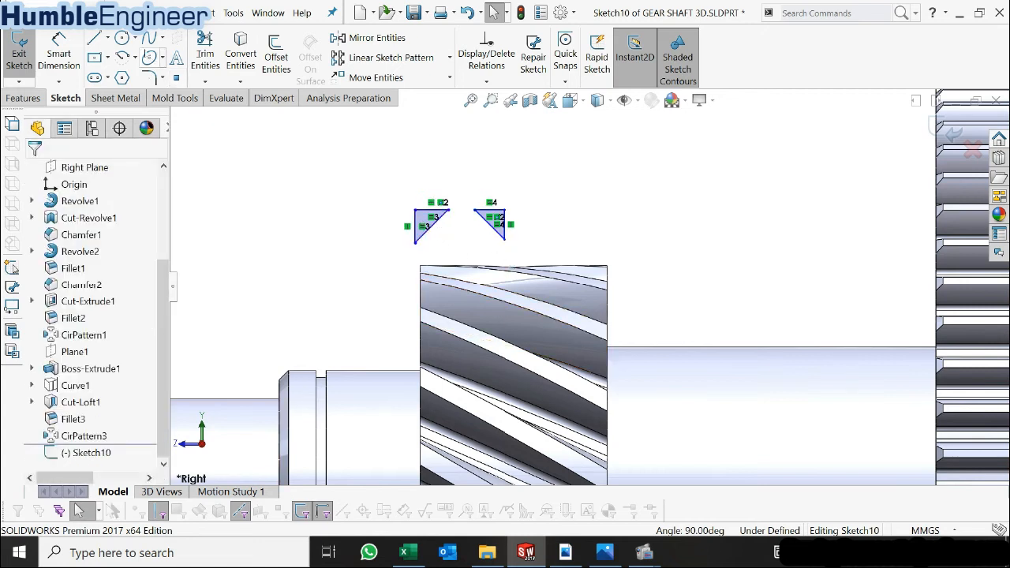
# - Make each triangle's vertical leg collinear with the helical gear's end-face edge on its own side
pyautogui.click(416, 223)
pyautogui.keyDown('ctrl'); pyautogui.click(421, 306); pyautogui.keyUp('ctrl')
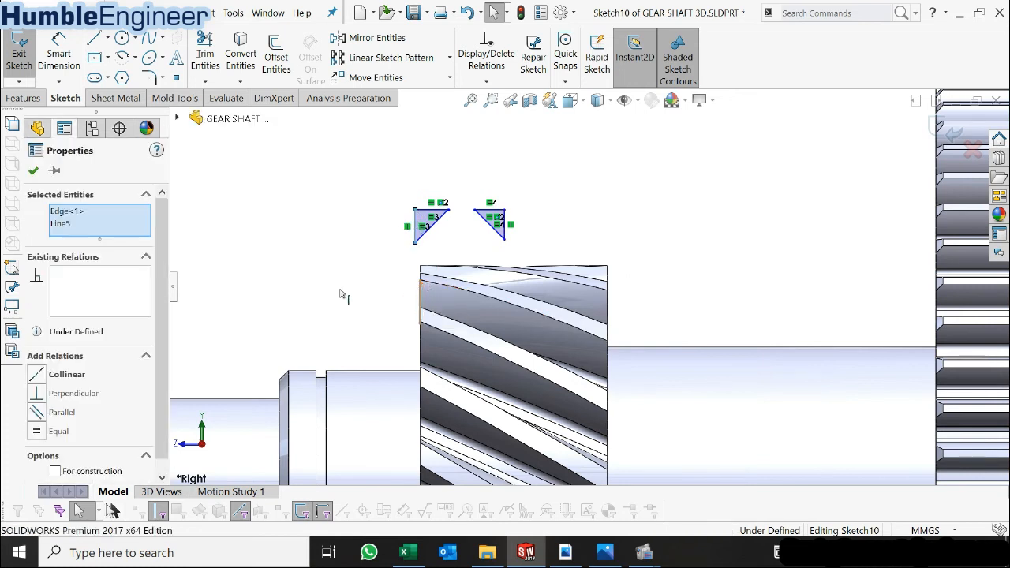
pyautogui.click(36, 375)
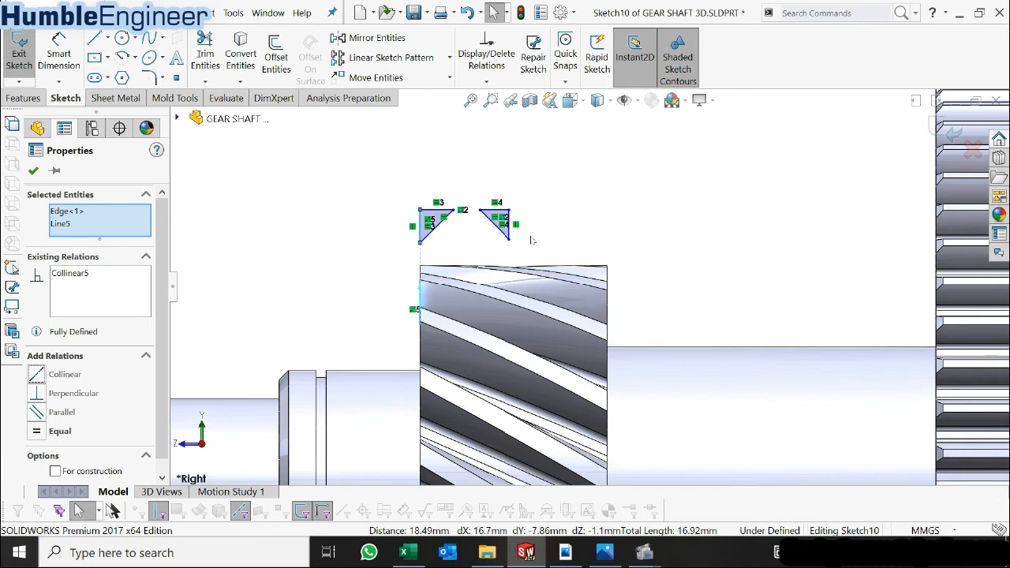
pyautogui.click(509, 224)
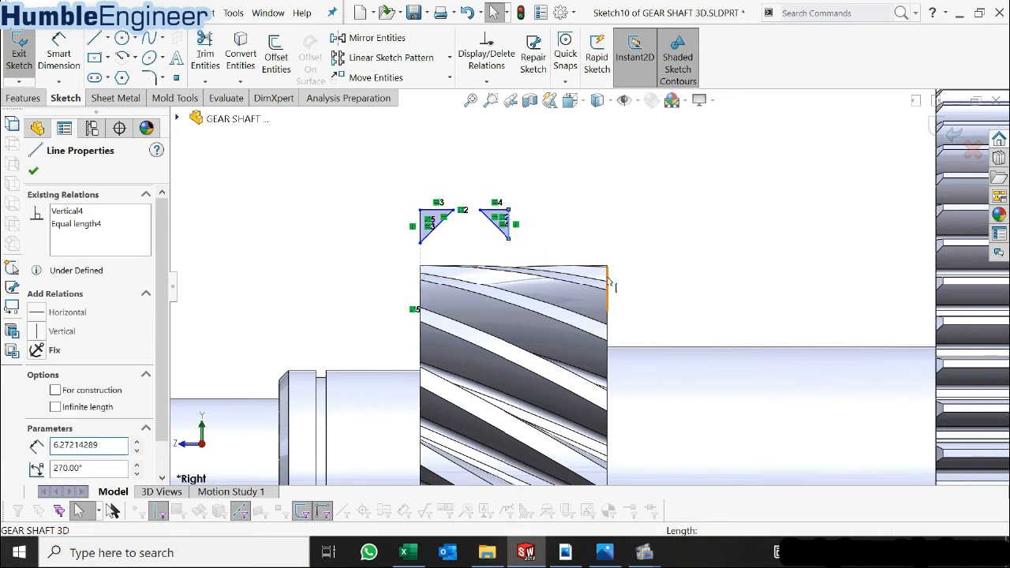
pyautogui.keyDown('ctrl'); pyautogui.click(608, 282); pyautogui.keyUp('ctrl')
pyautogui.click(50, 381)
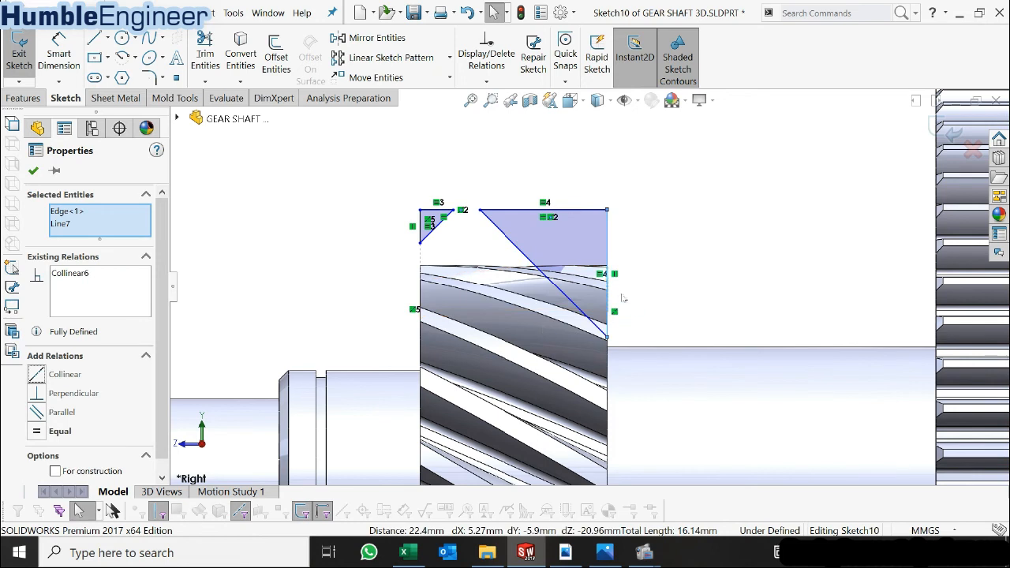
# - Shrink the second triangle by moving its inner corner toward the gear's end face, and make both triangles' horizontal legs equal
pyautogui.moveTo(480, 211); pyautogui.dragTo(563, 211)
pyautogui.scroll(-2, 639, 238)
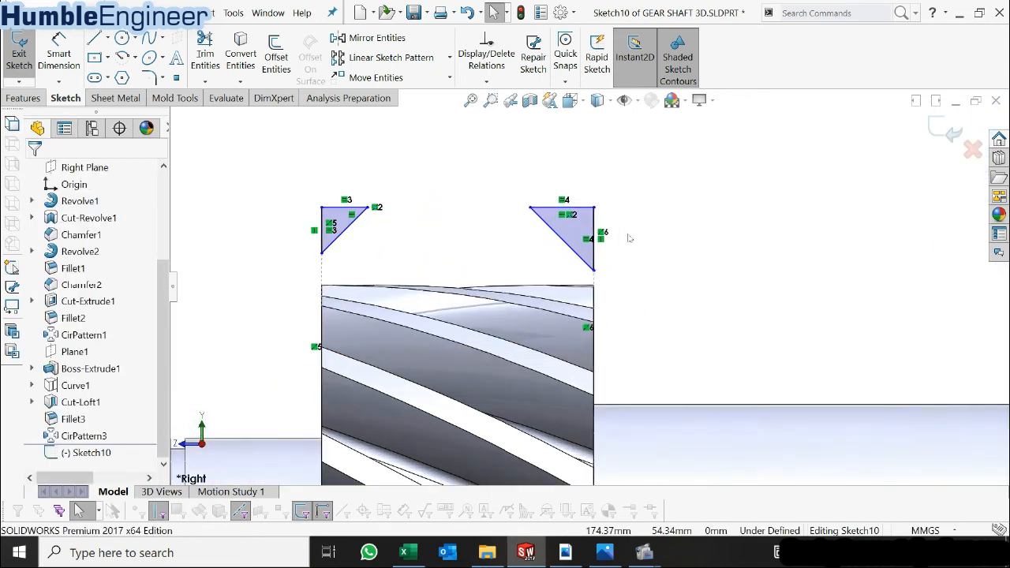
pyautogui.click(526, 215)
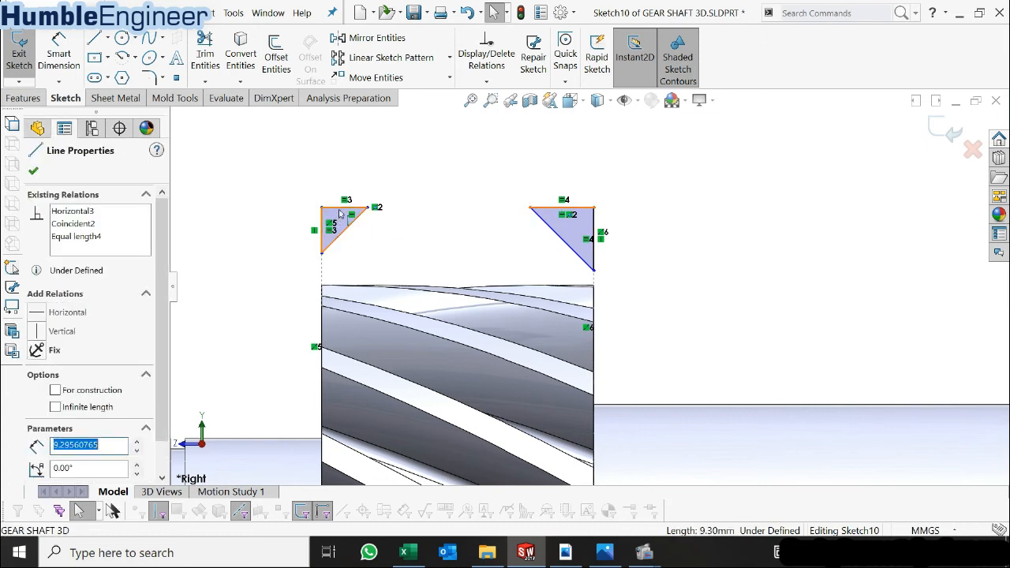
pyautogui.keyDown('ctrl'); pyautogui.click(339, 210); pyautogui.keyUp('ctrl')
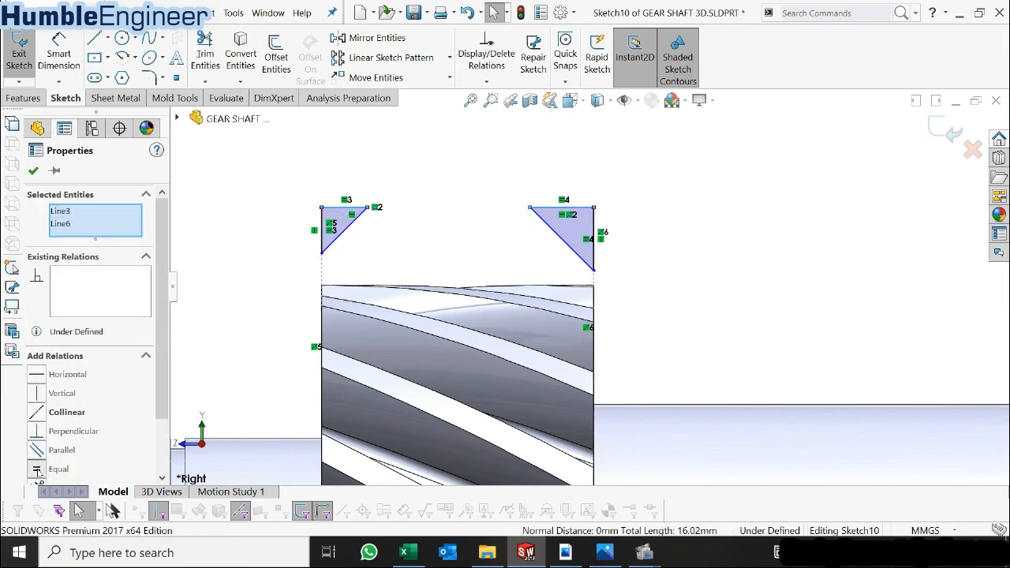
pyautogui.click(38, 471)
pyautogui.click(513, 234)
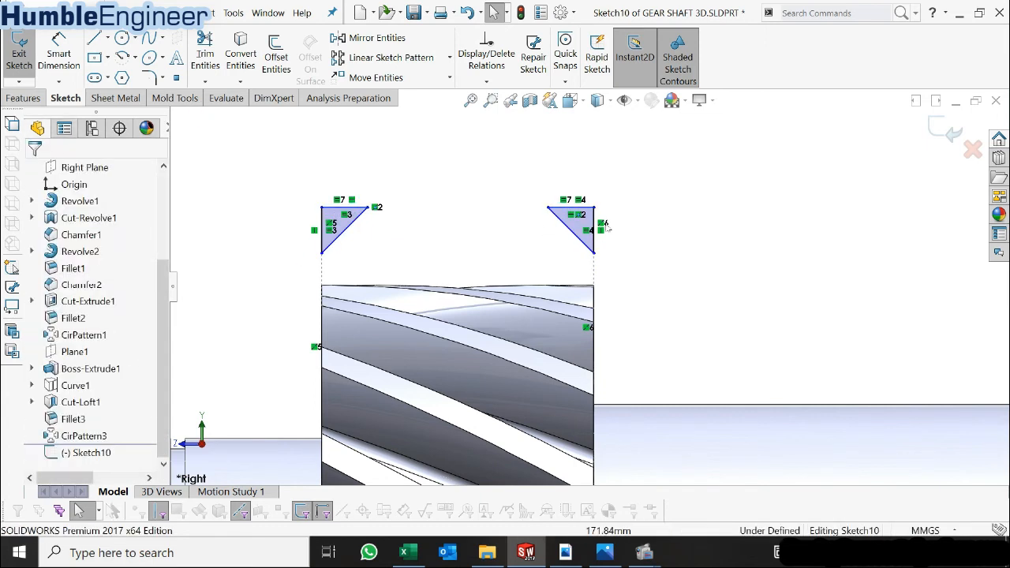
# - Place a doubled-distance (diameter) dimension from the first triangle's horizontal leg across the shaft centreline
pyautogui.click(556, 209)
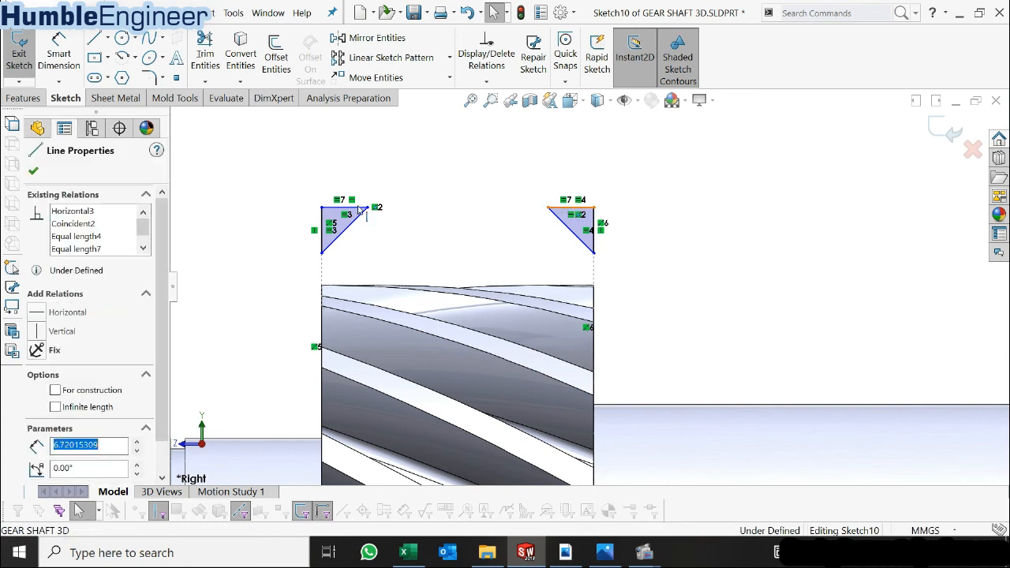
pyautogui.moveTo(380, 260)
pyautogui.mouseDown(button='middle')
pyautogui.moveTo(389, 269)
pyautogui.moveTo(460, 241)
pyautogui.mouseUp(button='middle')
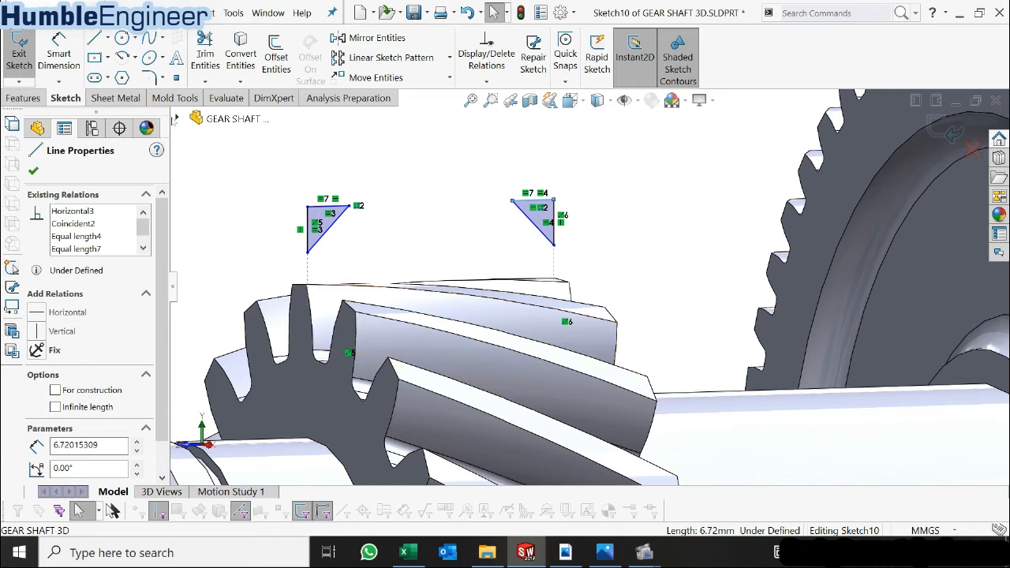
pyautogui.click(175, 118)
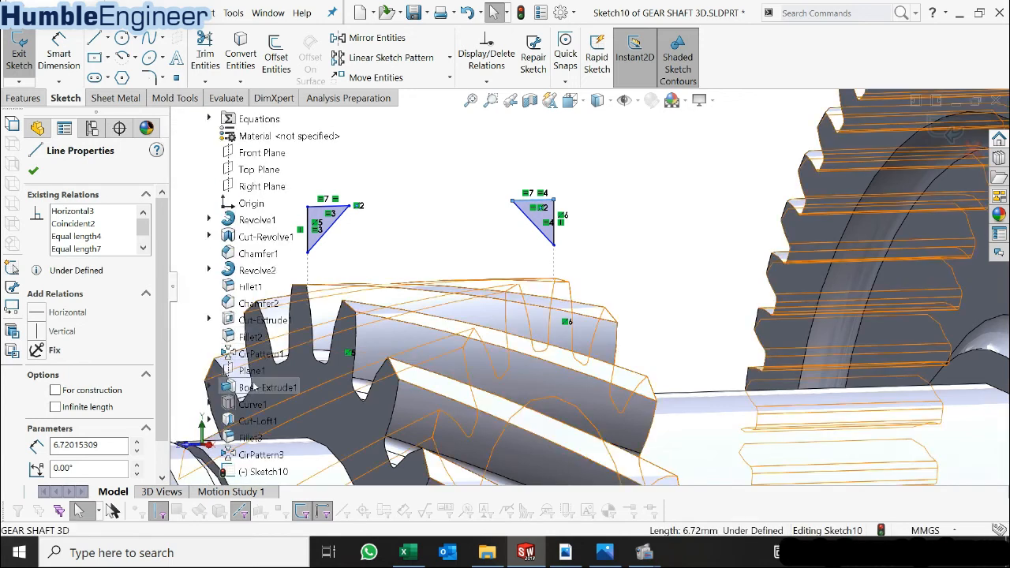
pyautogui.click(427, 203)
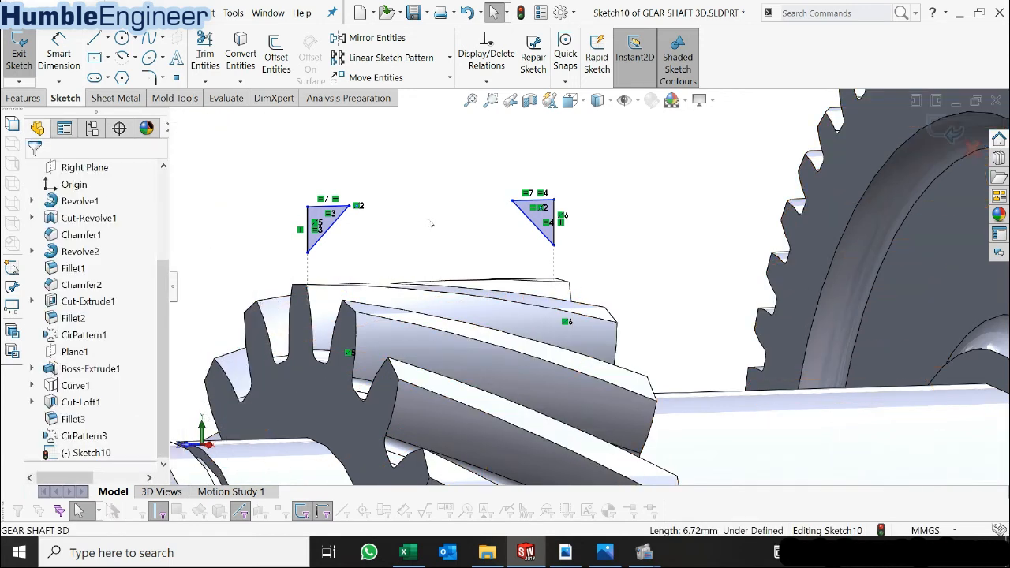
pyautogui.click(330, 208)
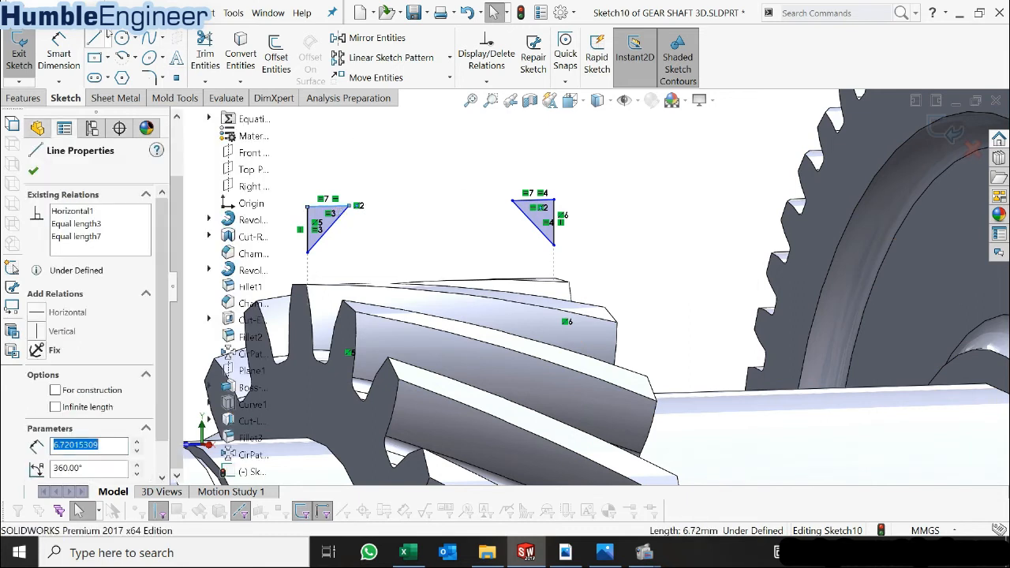
pyautogui.click(60, 47)
pyautogui.scroll(5, 426, 136)
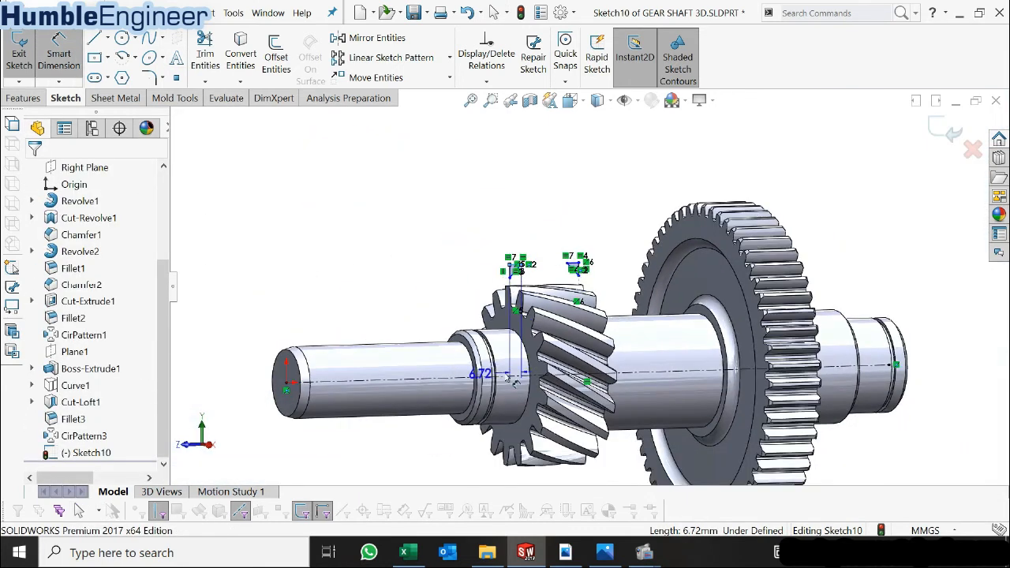
pyautogui.click(510, 377)
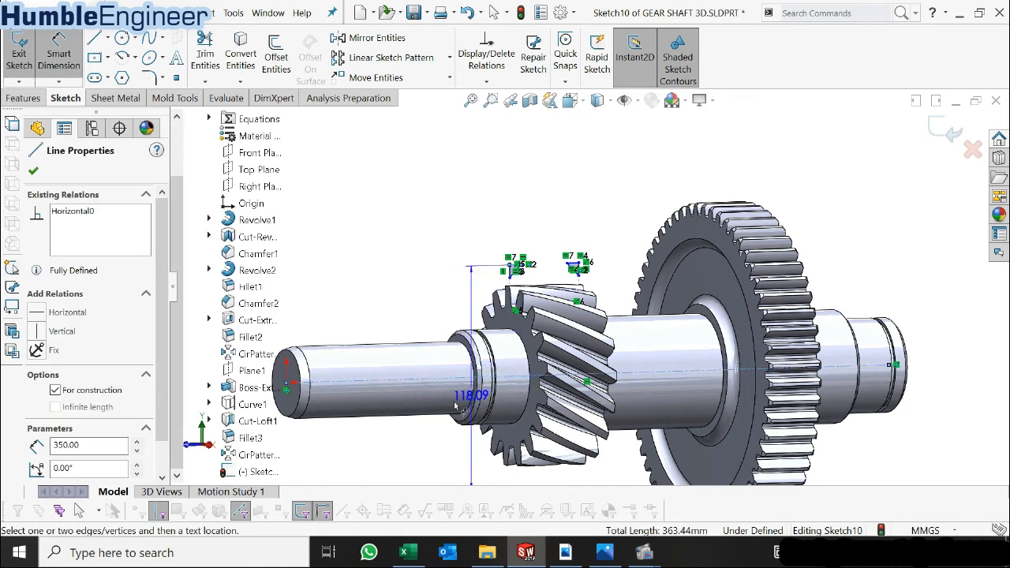
pyautogui.click(421, 413)
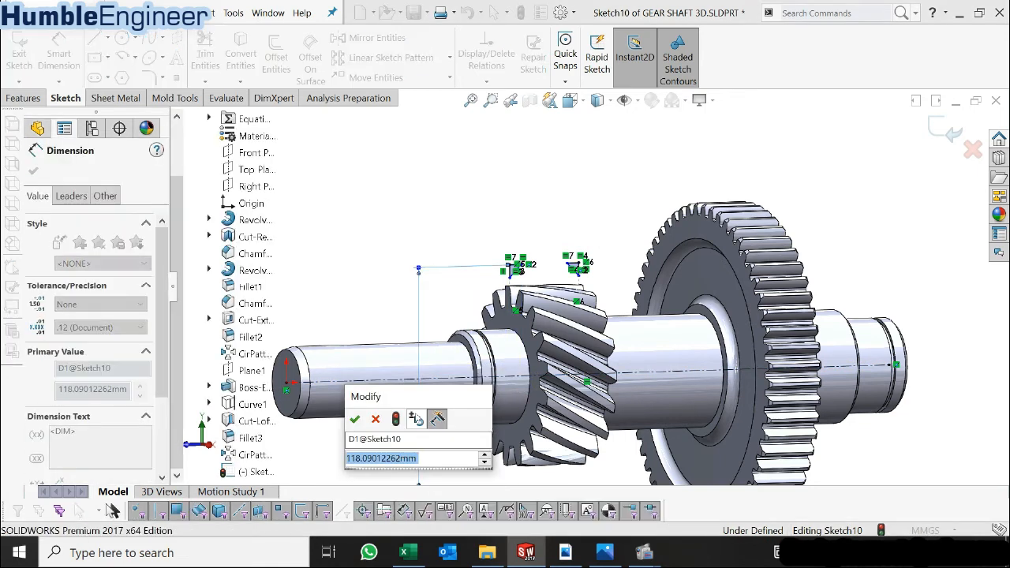
# - Set the triangles' diameter dimension to the equation ( 2 + "Z2" ) * "M2"
pyautogui.write('= ( ')
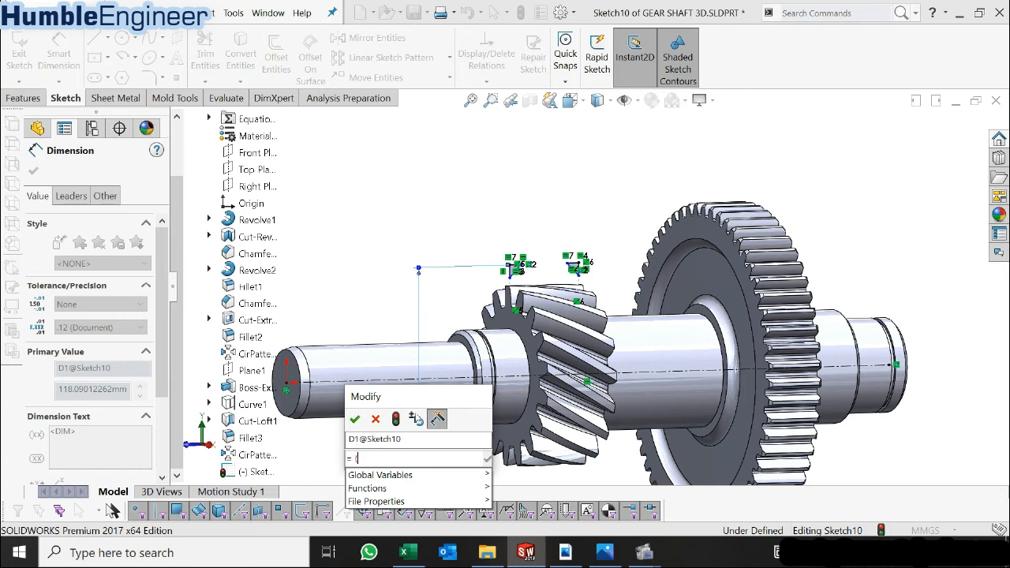
pyautogui.write('2')
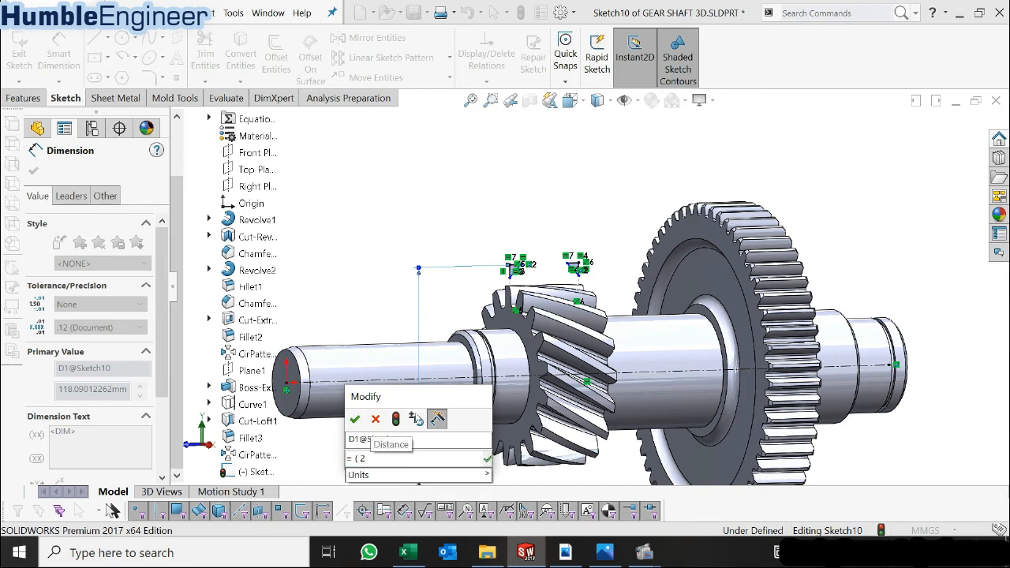
pyautogui.write(' + z')
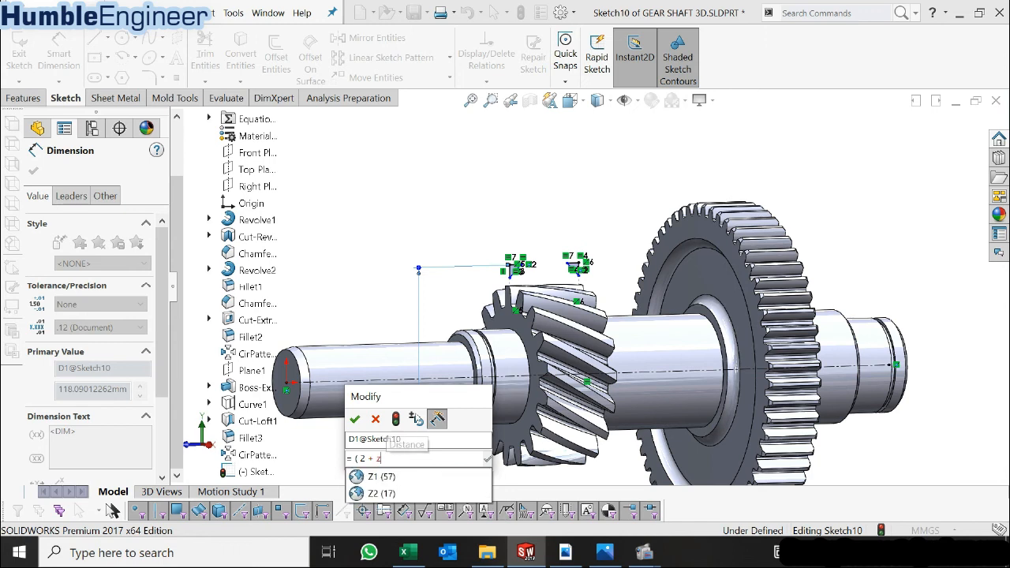
pyautogui.click(396, 494)
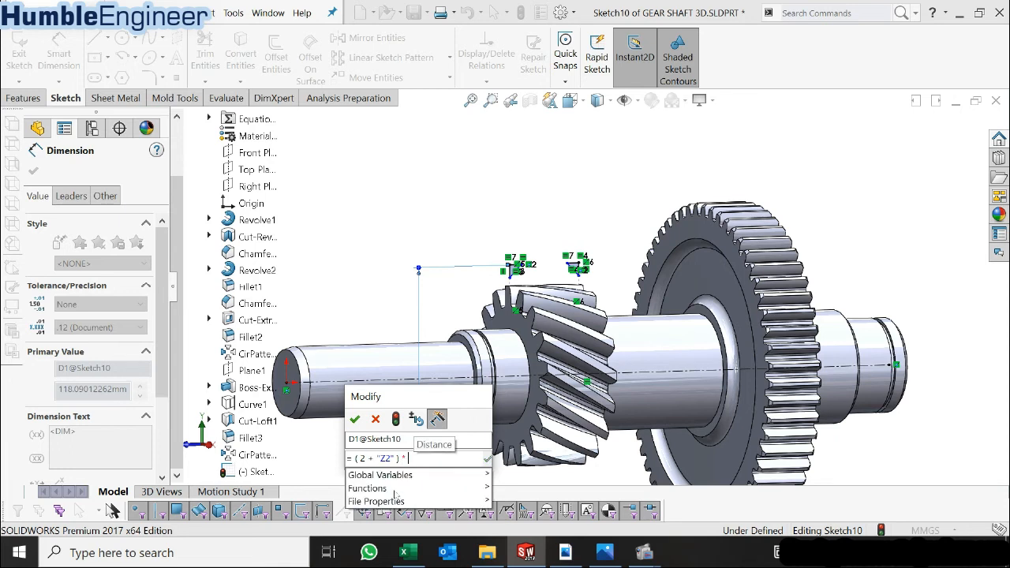
pyautogui.moveTo(386, 475)
pyautogui.click(497, 500)
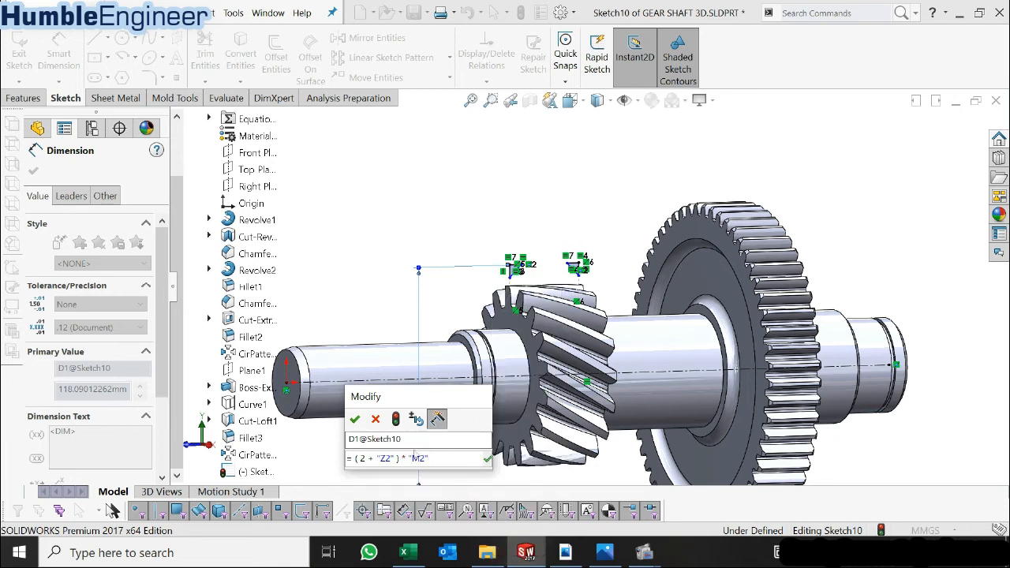
pyautogui.click(354, 419)
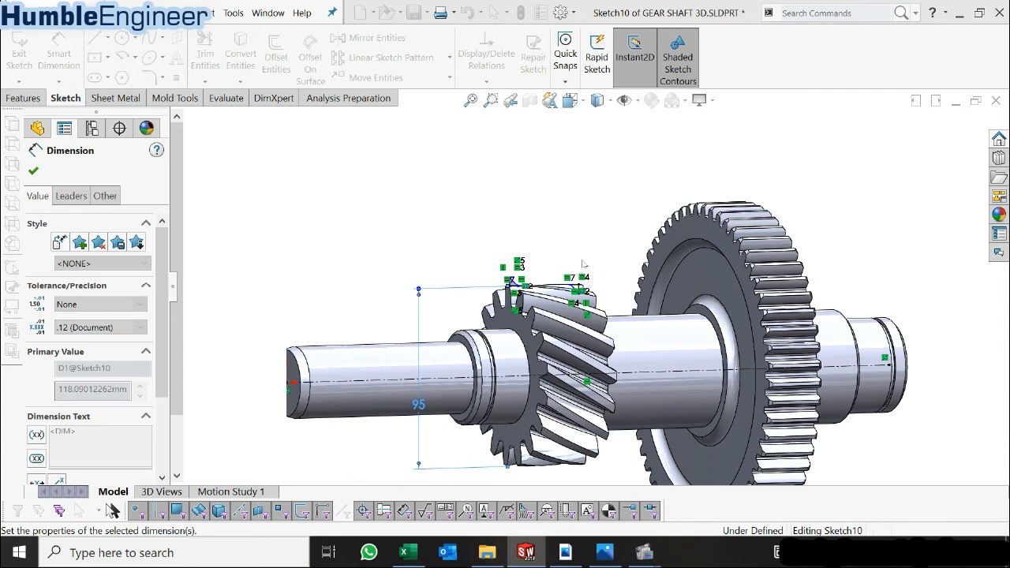
# - Move the first triangle's flipped upper corner below its horizontal leg so the triangle points toward the shaft
pyautogui.scroll(-2, 600, 272)
pyautogui.scroll(-3, 395, 357)
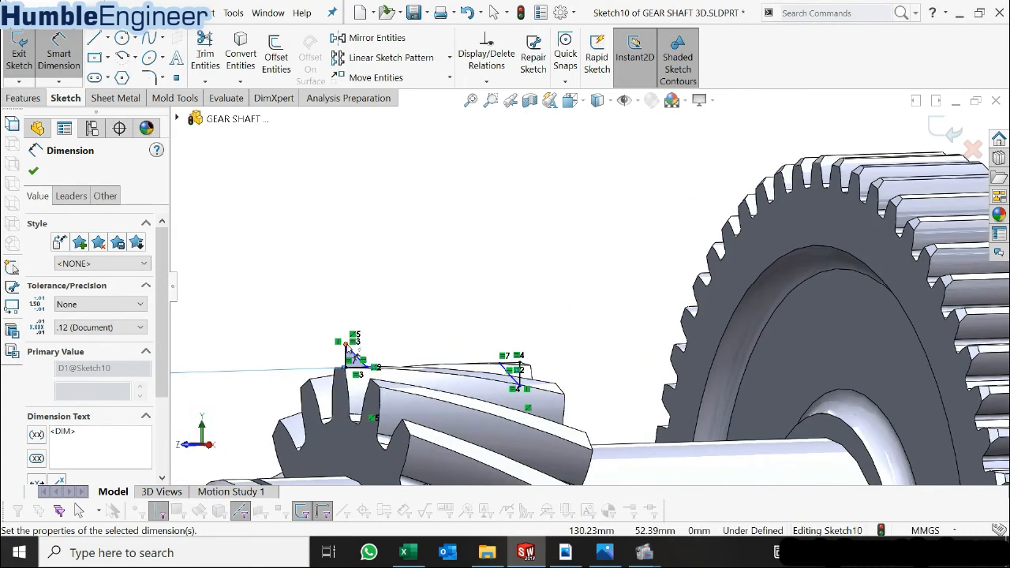
pyautogui.click(346, 345)
pyautogui.press('Escape')
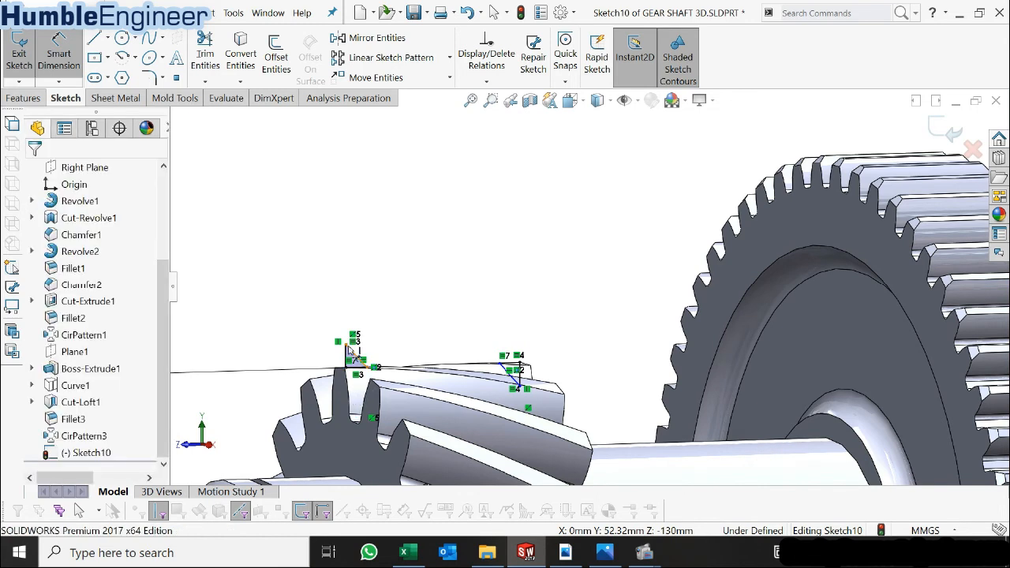
pyautogui.click(351, 361)
pyautogui.press('Escape')
pyautogui.moveTo(346, 345)
pyautogui.mouseDown()
pyautogui.moveTo(347, 407)
pyautogui.moveTo(345, 392)
pyautogui.mouseUp()
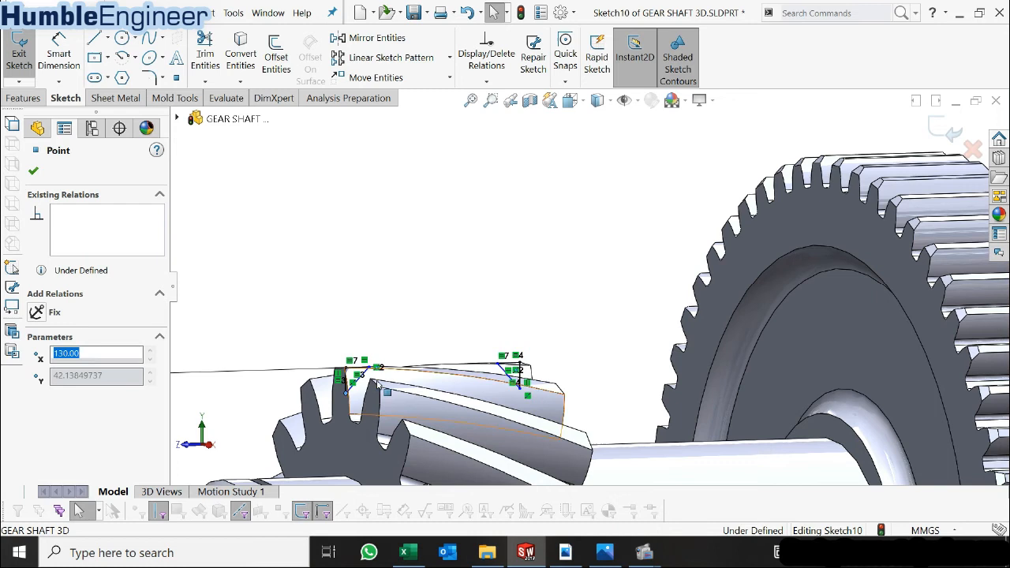
# - Dimension the first triangle's height from its horizontal leg to the lower corner with the equation 0.5 * "M2"
pyautogui.click(59, 56)
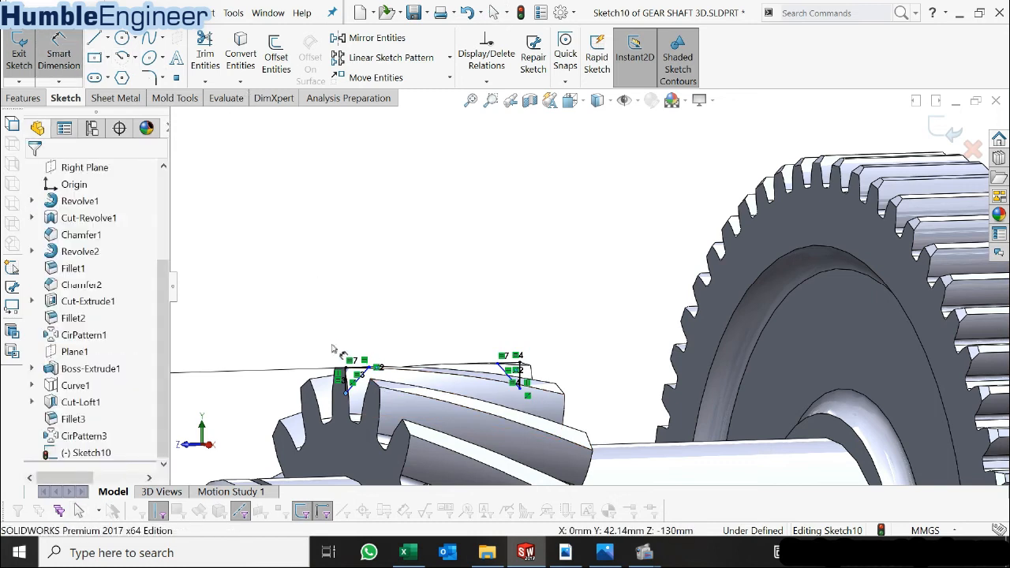
pyautogui.click(362, 373)
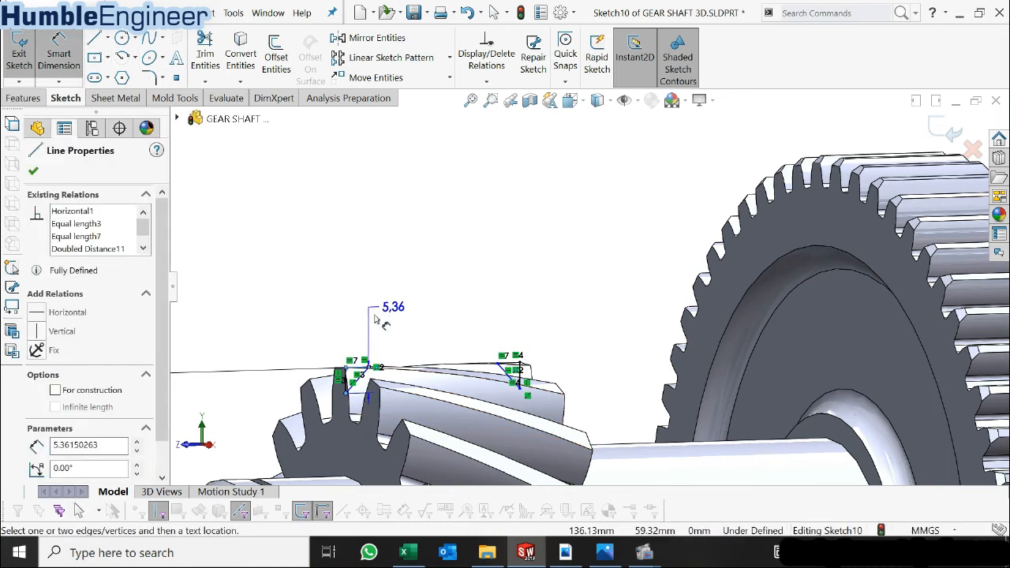
pyautogui.click(282, 331)
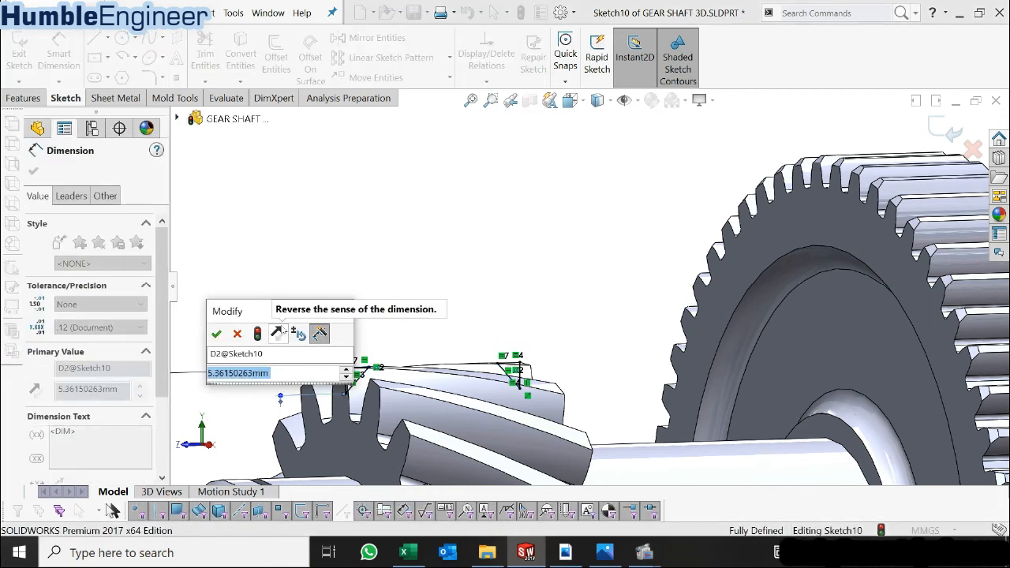
pyautogui.write('= 0.5')
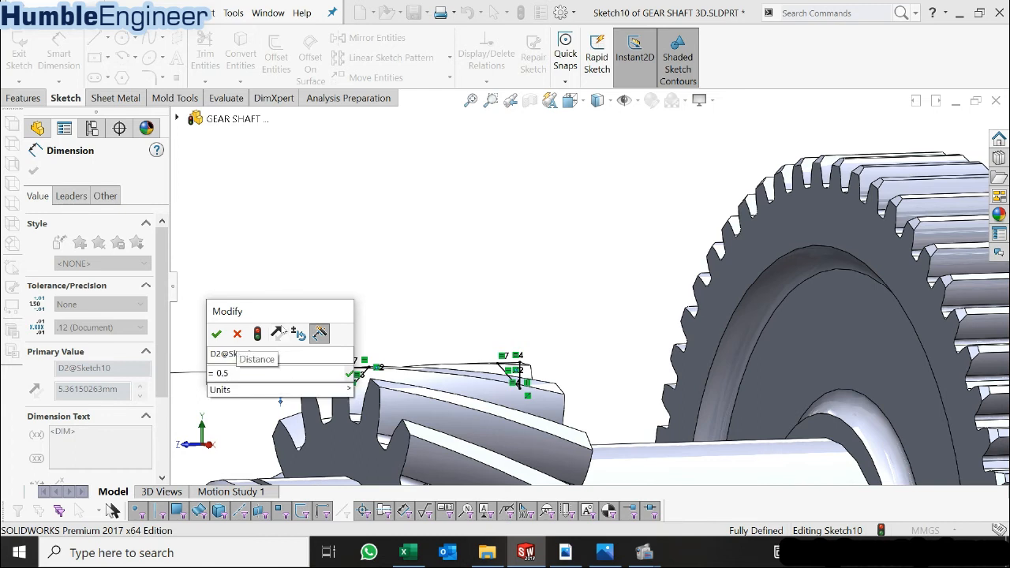
pyautogui.write(' *')
pyautogui.moveTo(269, 389)
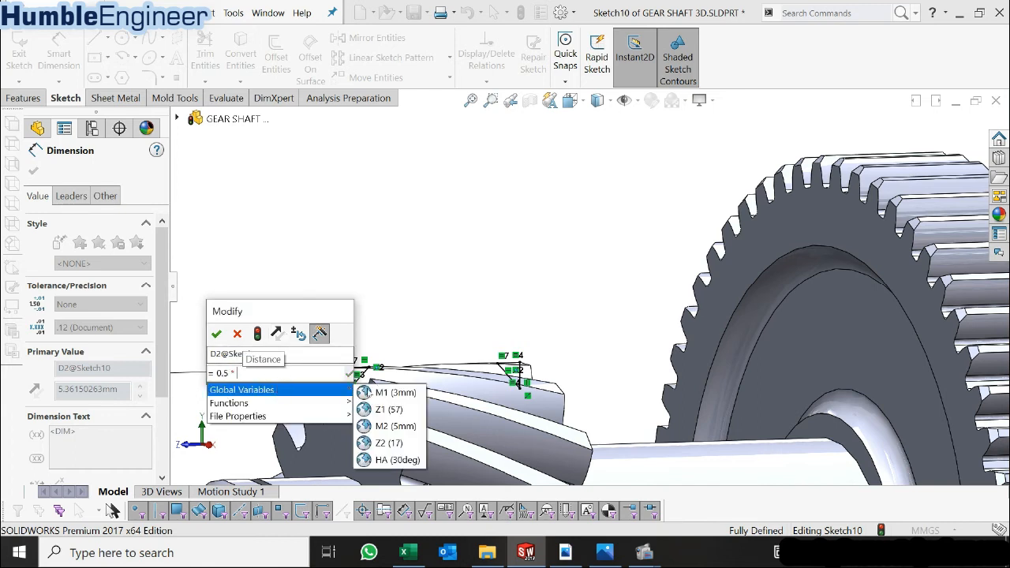
pyautogui.click(388, 426)
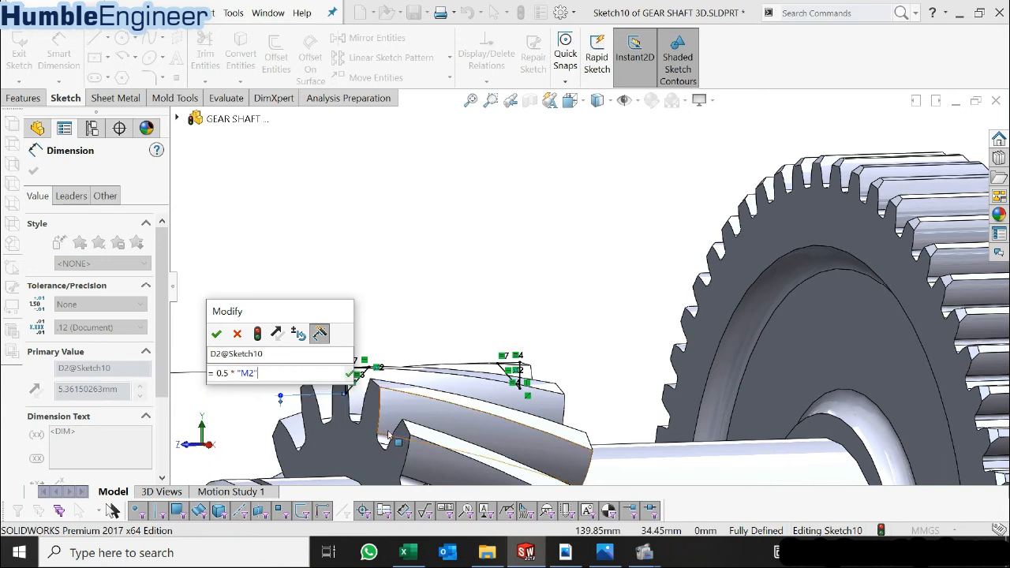
pyautogui.click(216, 334)
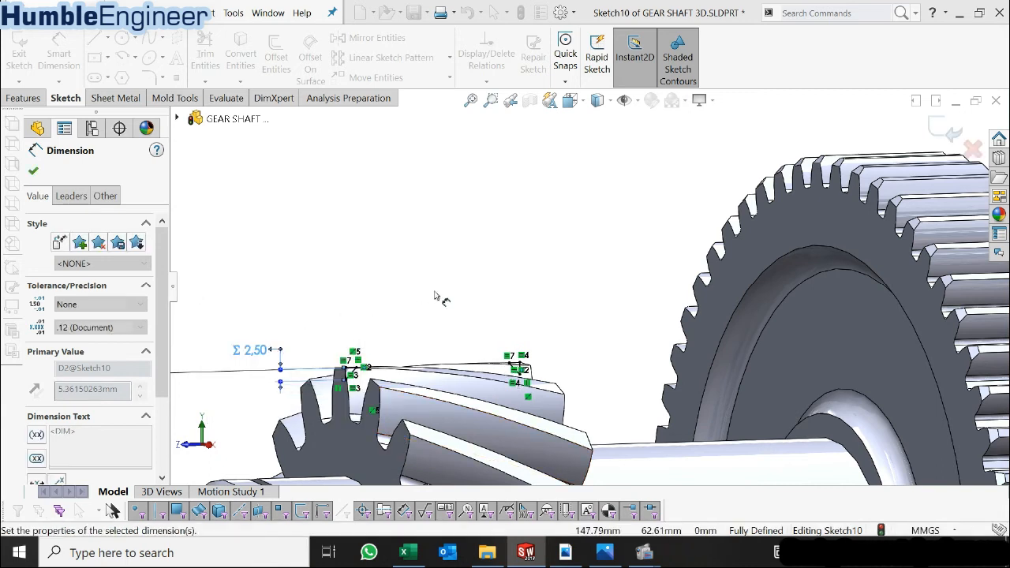
pyautogui.click(323, 224)
pyautogui.press('Escape')
pyautogui.scroll(1, 342, 293)
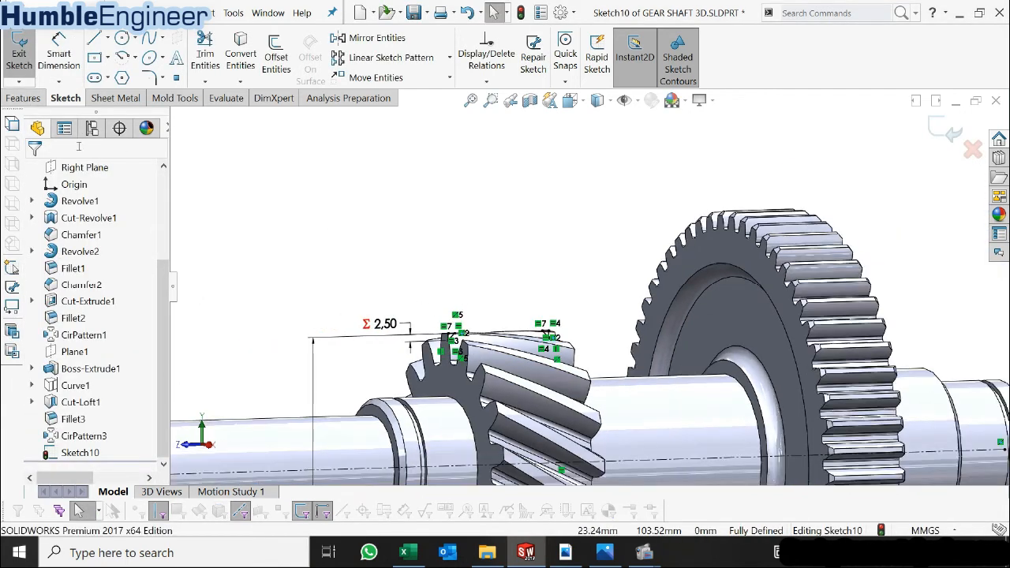
# - Cut-revolve both triangles 360 degrees about the shaft centreline to chamfer the helical gear's tooth ends
pyautogui.click(30, 103)
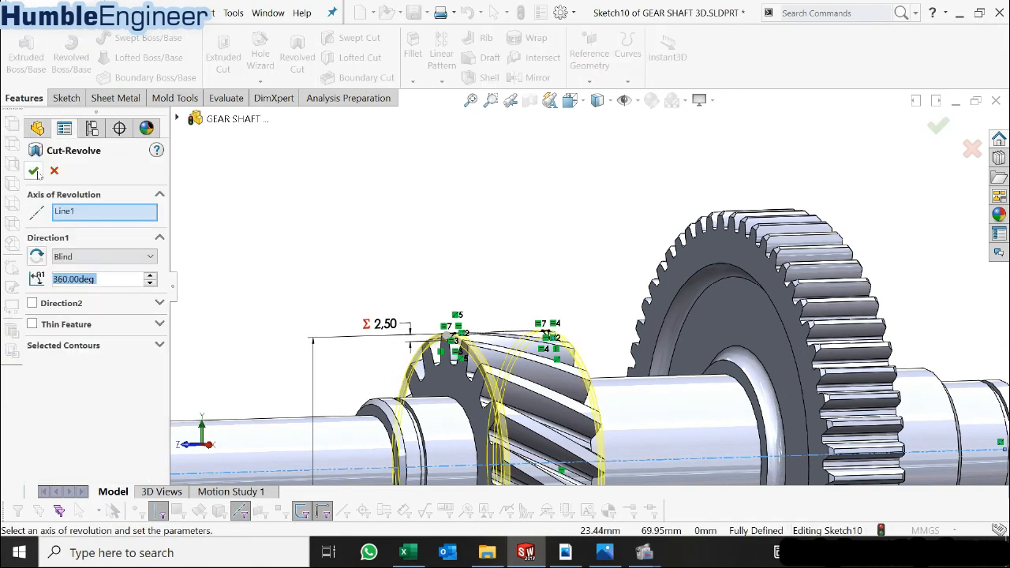
pyautogui.click(35, 171)
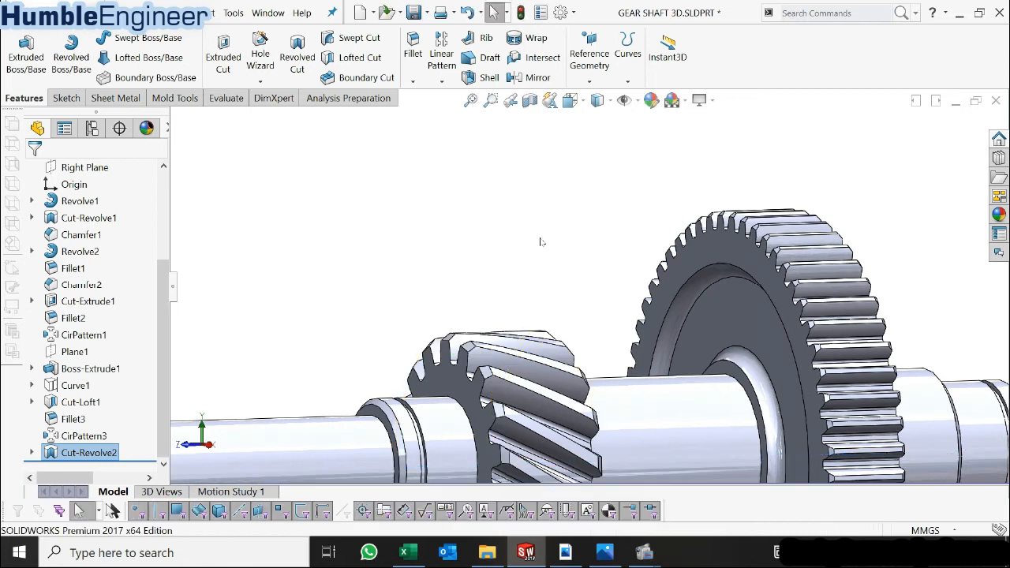
pyautogui.click(541, 241)
# - Examine the chamfered tooth ends of the helical gear and the whole shaft from several angles
pyautogui.scroll(4, 540, 244)
pyautogui.moveTo(560, 343); pyautogui.dragTo(598, 397, button='middle')
pyautogui.scroll(-1, 598, 421)
pyautogui.scroll(-1, 598, 397)
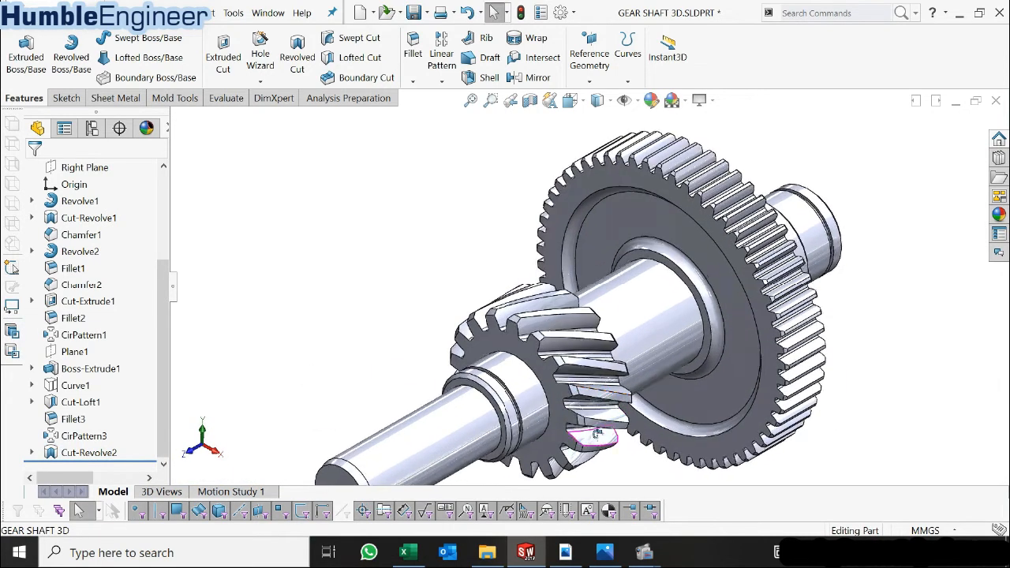
pyautogui.moveTo(597, 433); pyautogui.dragTo(595, 418, button='middle')
pyautogui.scroll(-2, 634, 401)
pyautogui.moveTo(653, 374); pyautogui.dragTo(564, 325, button='middle')
pyautogui.scroll(5, 613, 356)
pyautogui.scroll(-1, 600, 351)
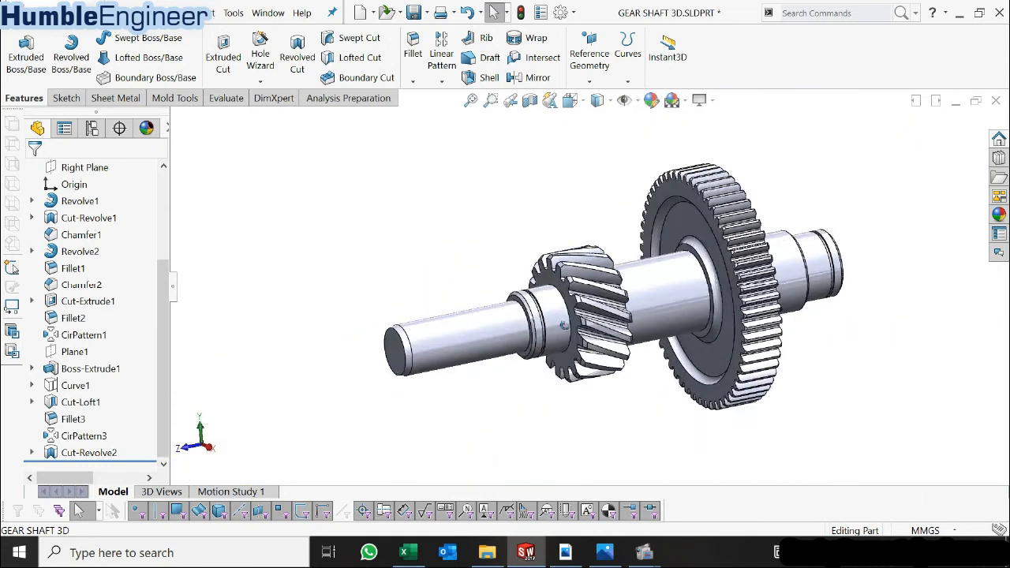
pyautogui.scroll(-3, 564, 325)
pyautogui.moveTo(661, 322); pyautogui.dragTo(690, 287, button='middle')
pyautogui.scroll(4, 666, 318)
# - Set the part to the isometric view and save it
pyautogui.press('space')
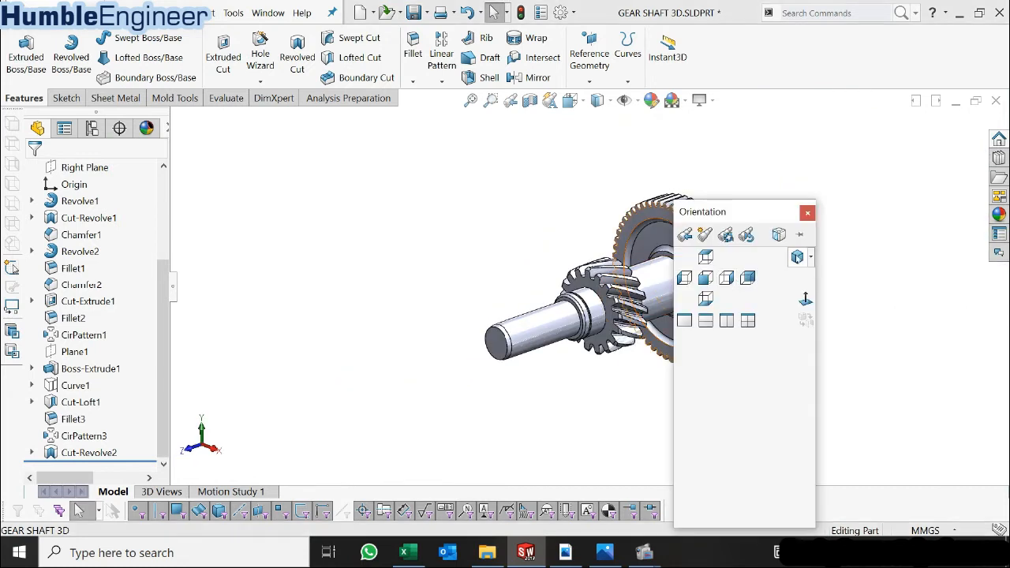
pyautogui.click(797, 256)
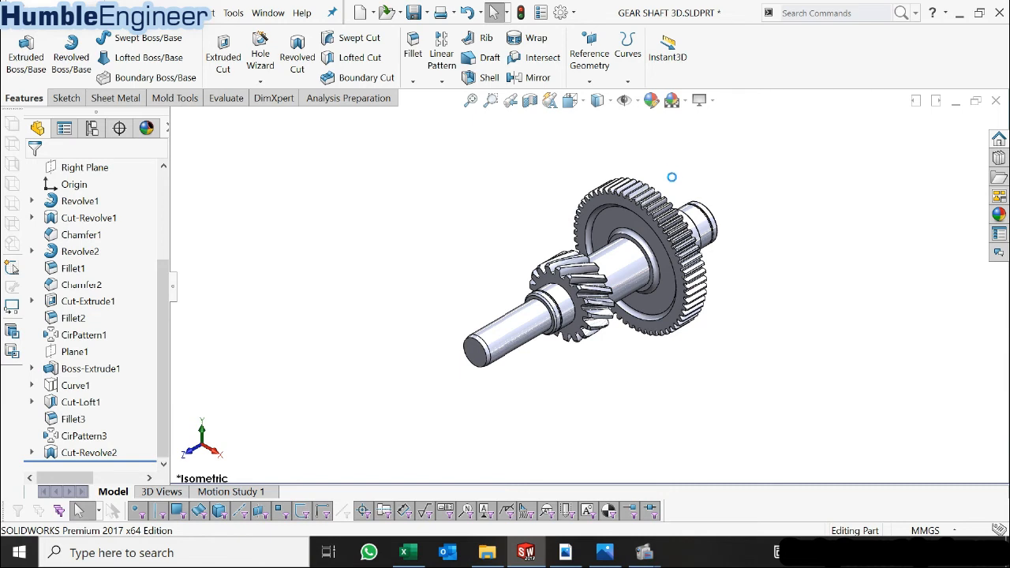
pyautogui.scroll(-2, 671, 177)
pyautogui.scroll(3, 110, 251)
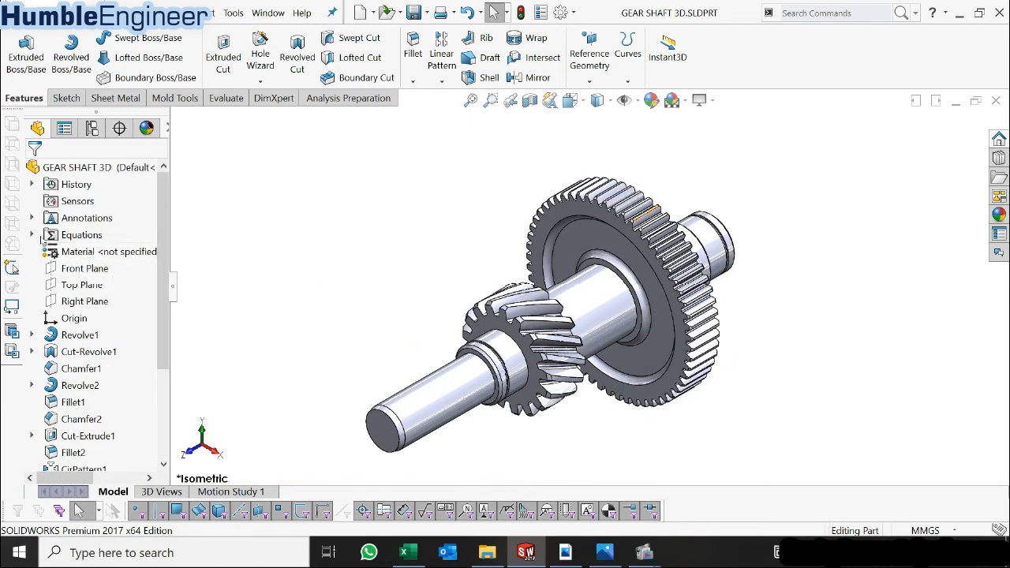
# - Set the global variable "M1" to 4 mm in the part's equations to test the spur gear
pyautogui.click(32, 235)
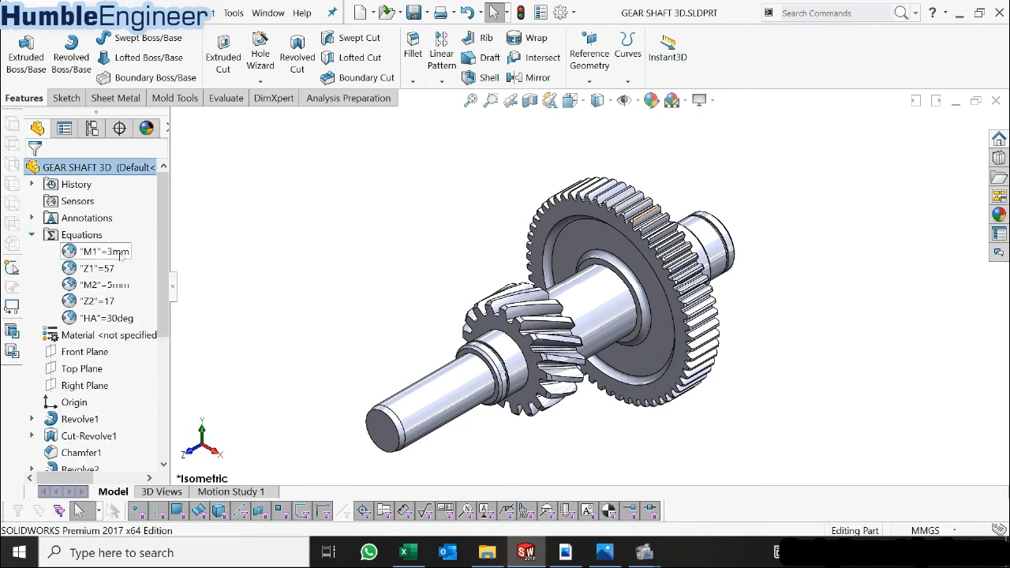
pyautogui.click(116, 257)
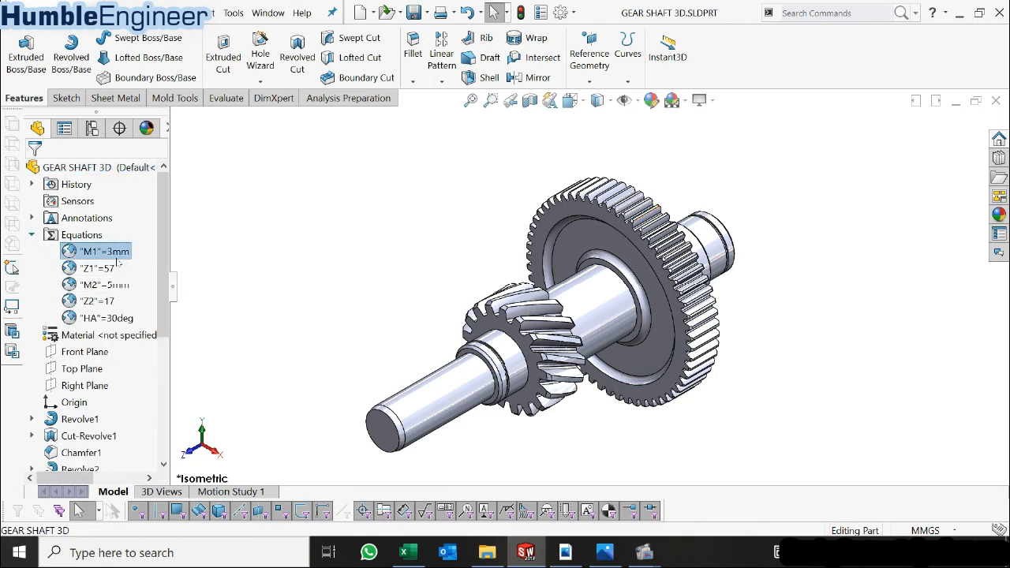
pyautogui.rightClick(118, 262)
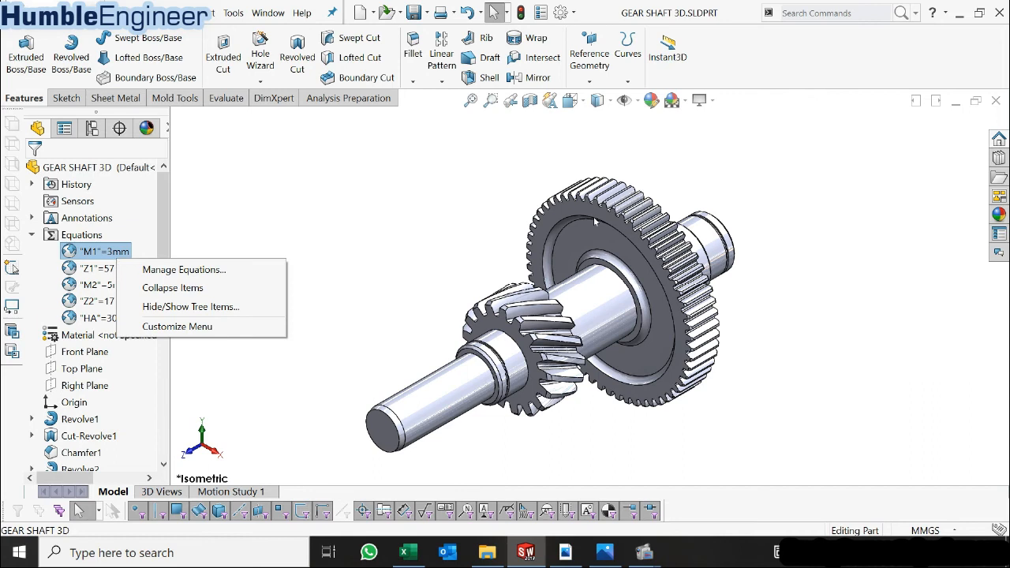
pyautogui.click(184, 269)
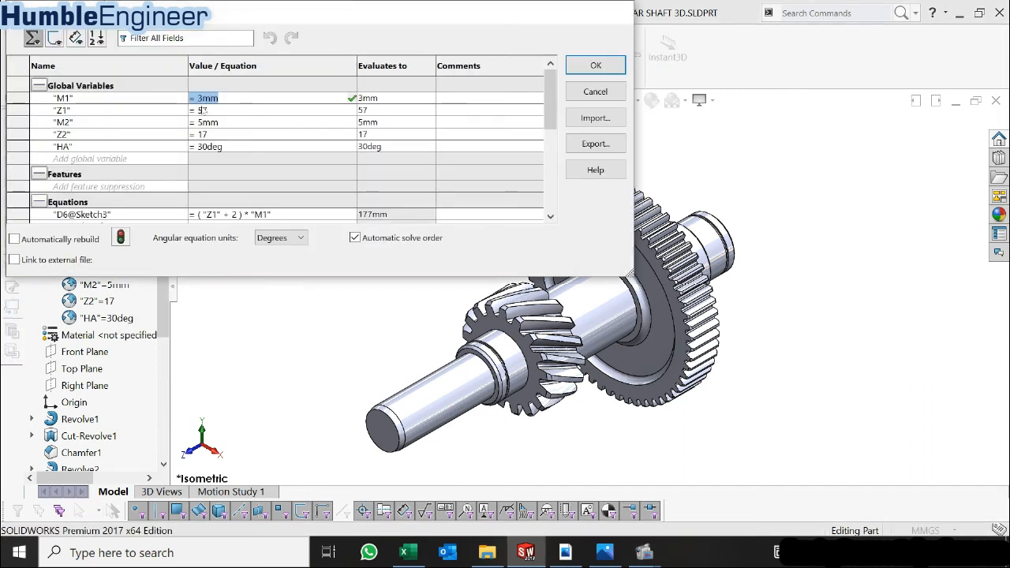
pyautogui.click(203, 99)
pyautogui.press('BackSpace')
pyautogui.write('4')
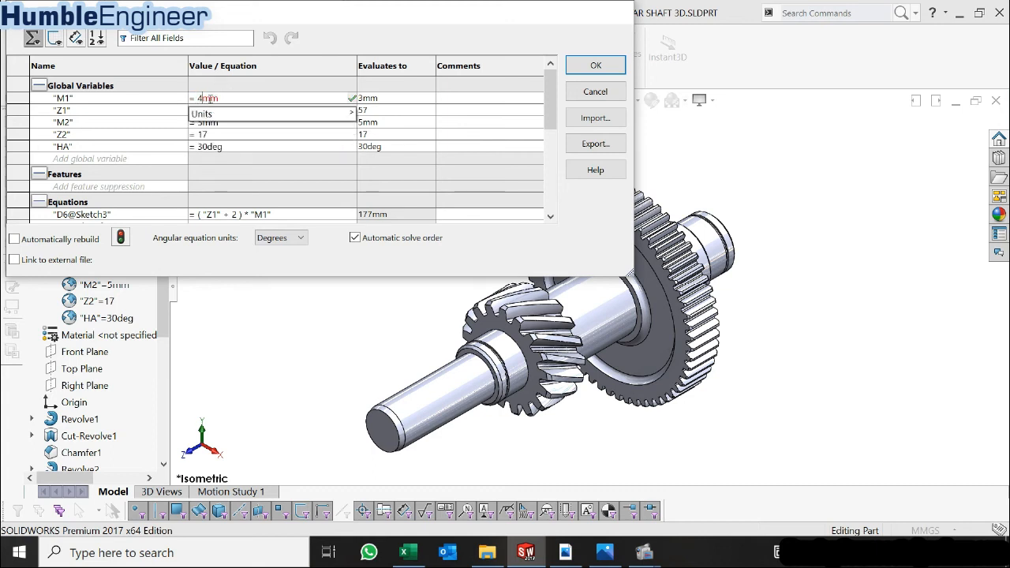
pyautogui.click(597, 65)
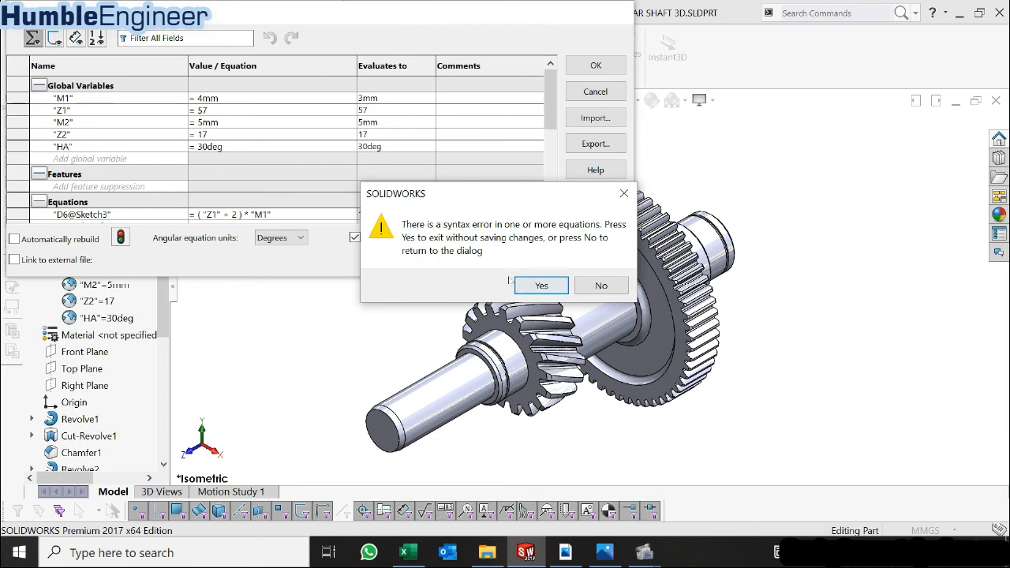
pyautogui.click(530, 285)
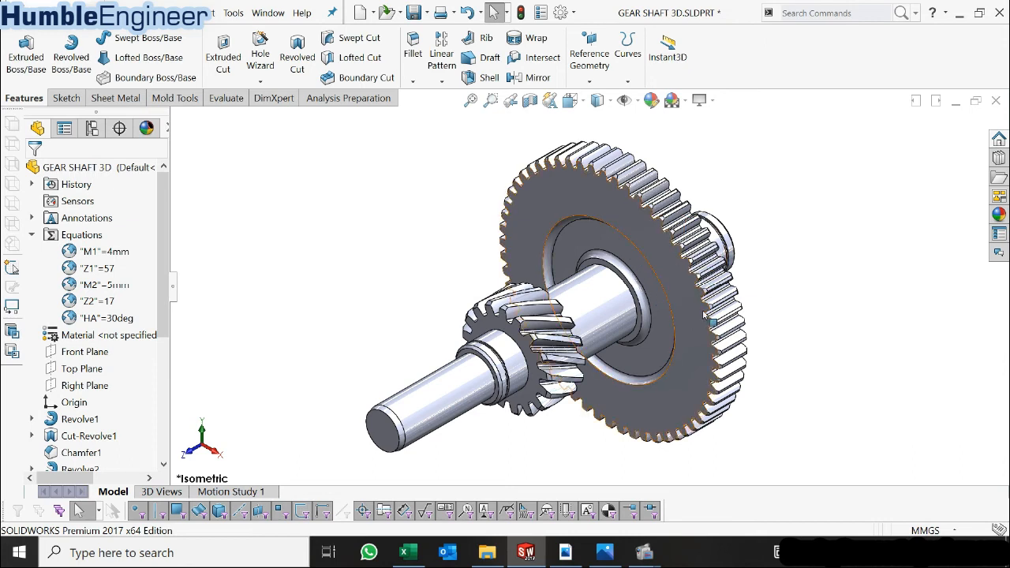
# - Inspect the changed spur gear and set the global variable "M1" to 3 mm in the equations
pyautogui.moveTo(722, 330); pyautogui.dragTo(662, 285, button='middle')
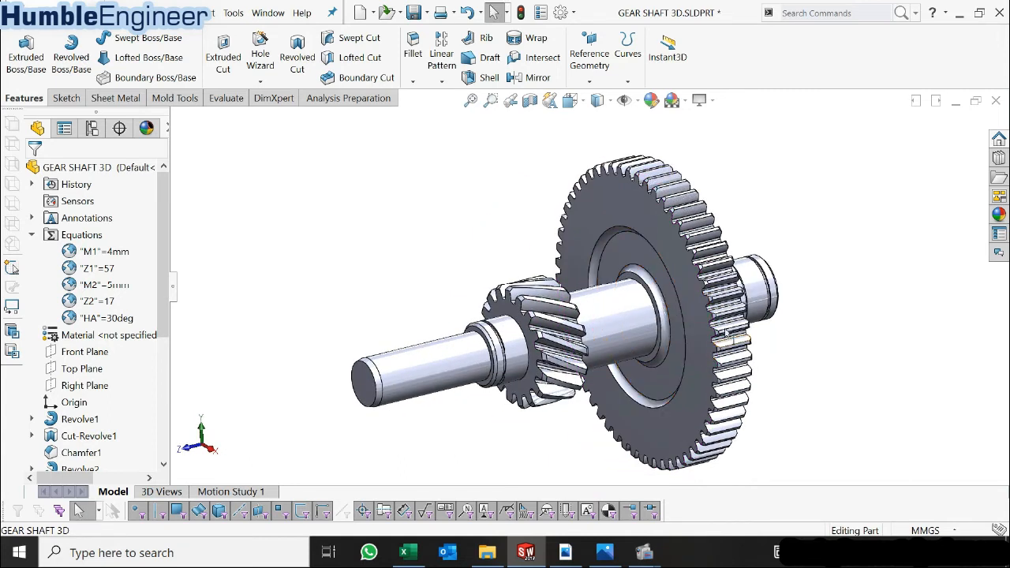
pyautogui.scroll(-5, 86, 379)
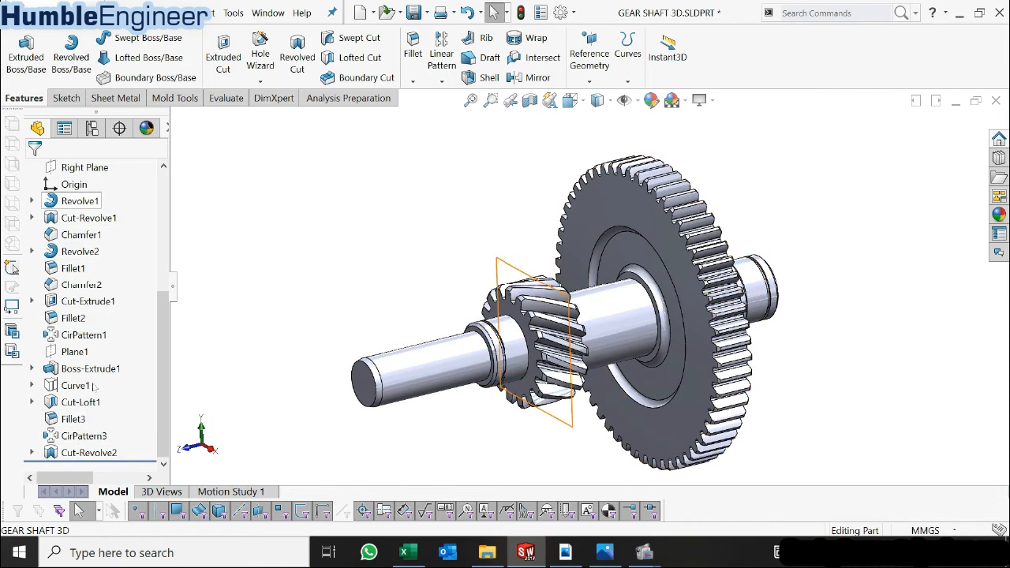
pyautogui.scroll(5, 114, 341)
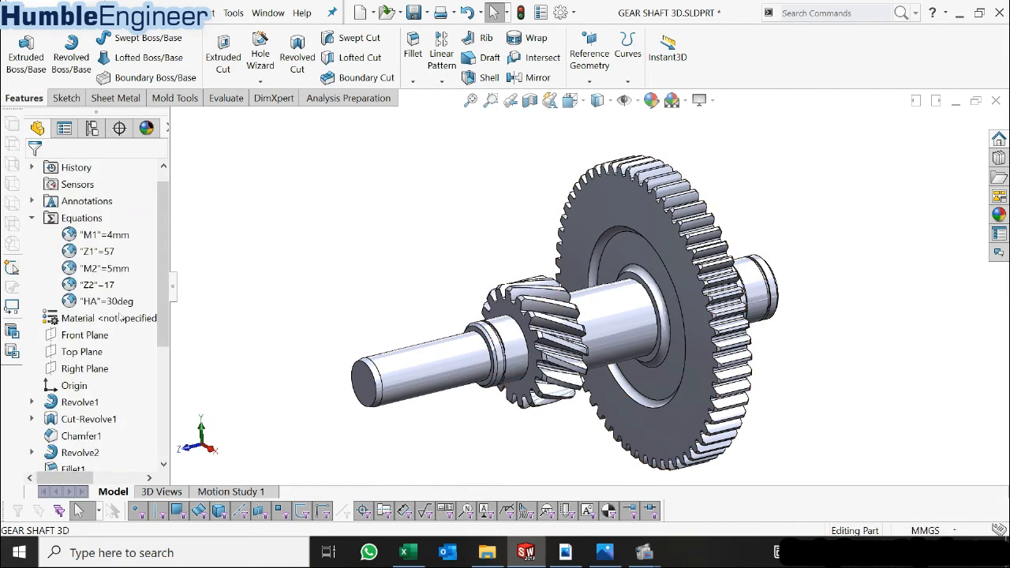
pyautogui.rightClick(90, 234)
pyautogui.click(158, 241)
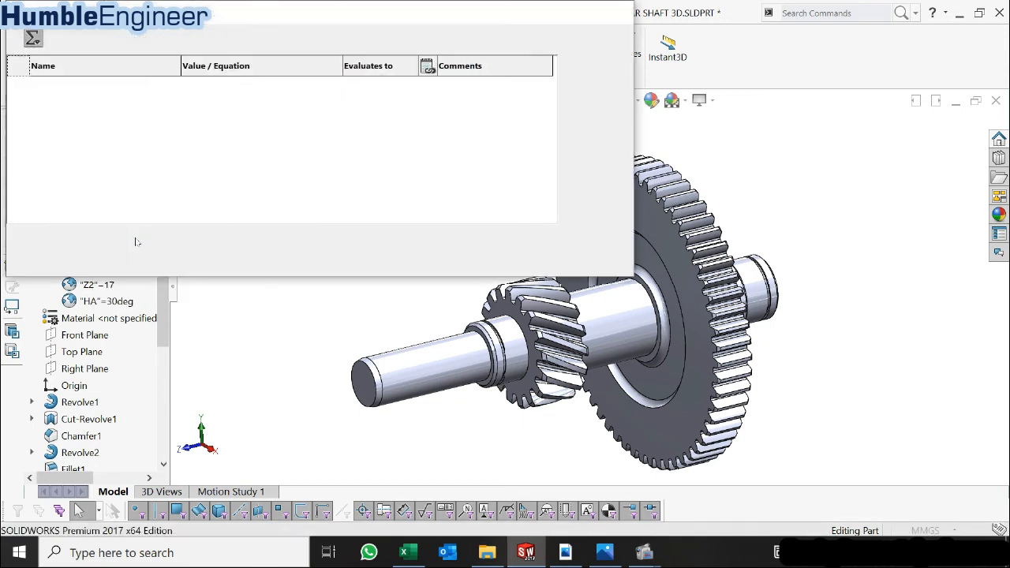
pyautogui.click(199, 99)
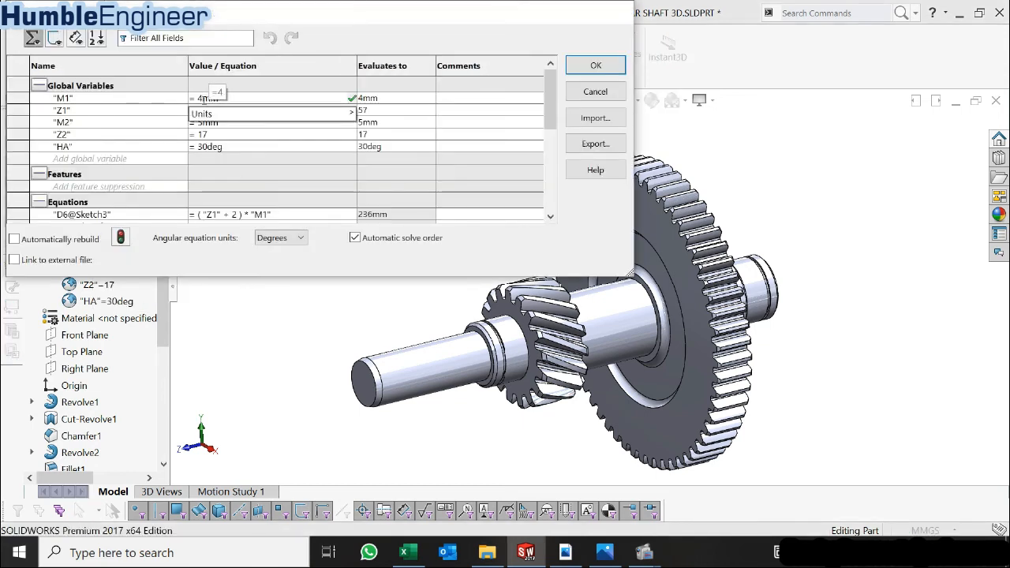
pyautogui.press('BackSpace')
pyautogui.write('3')
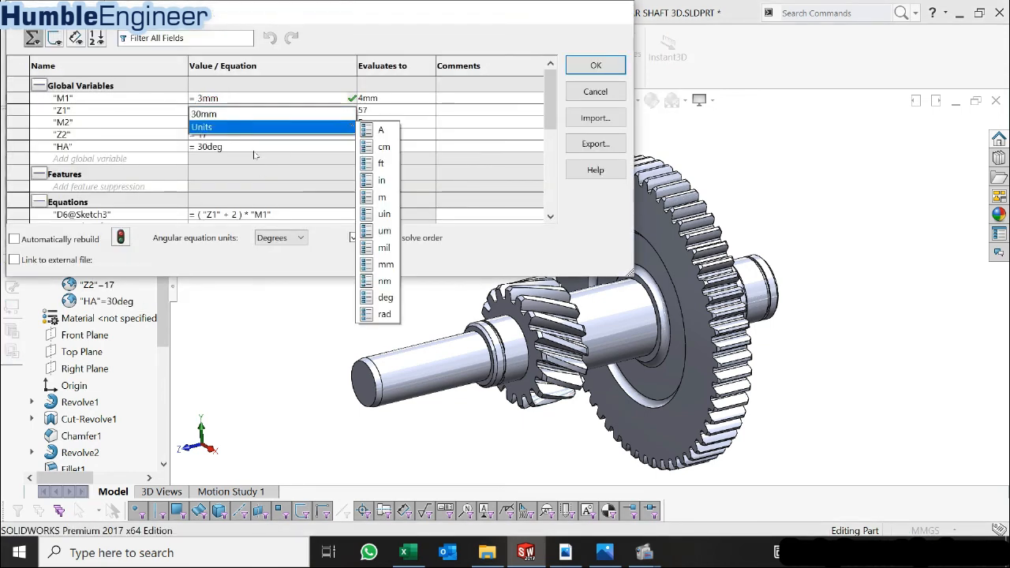
pyautogui.click(254, 151)
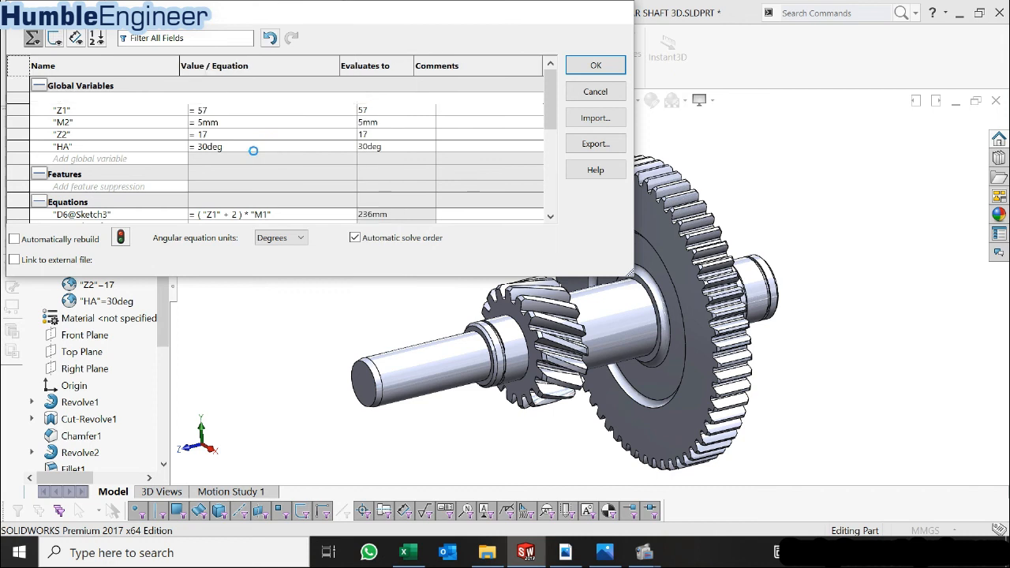
# - Set the helix angle variable "HA" to 45deg and apply the equation changes to the model
pyautogui.click(196, 146)
pyautogui.press('BackSpace')
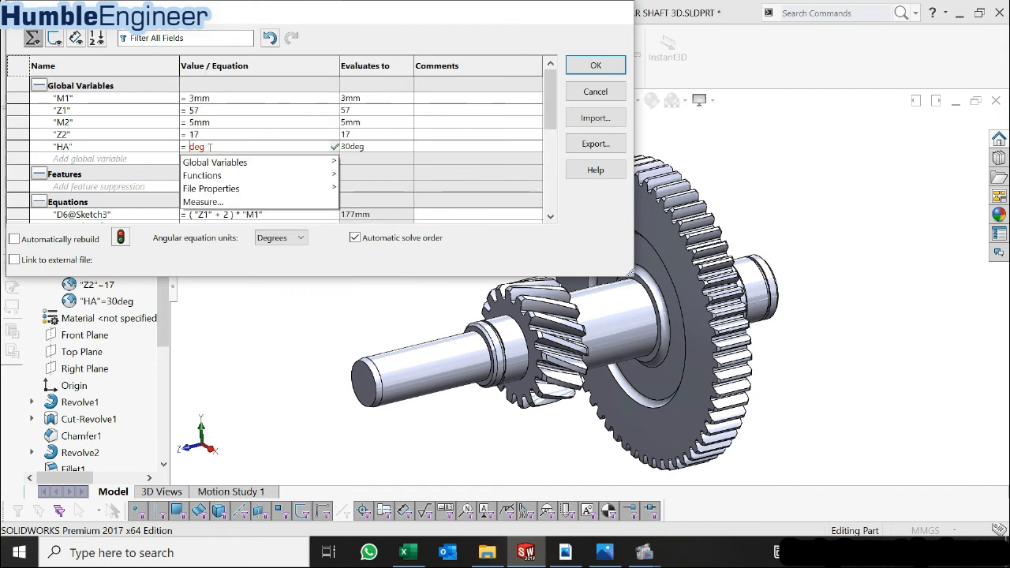
pyautogui.moveTo(247, 163)
pyautogui.write('45')
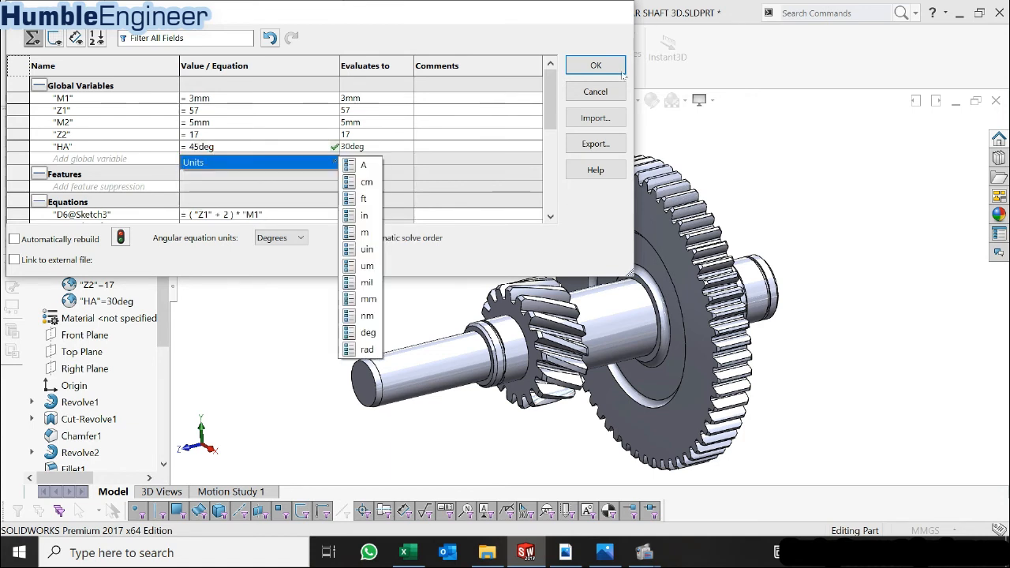
pyautogui.click(385, 142)
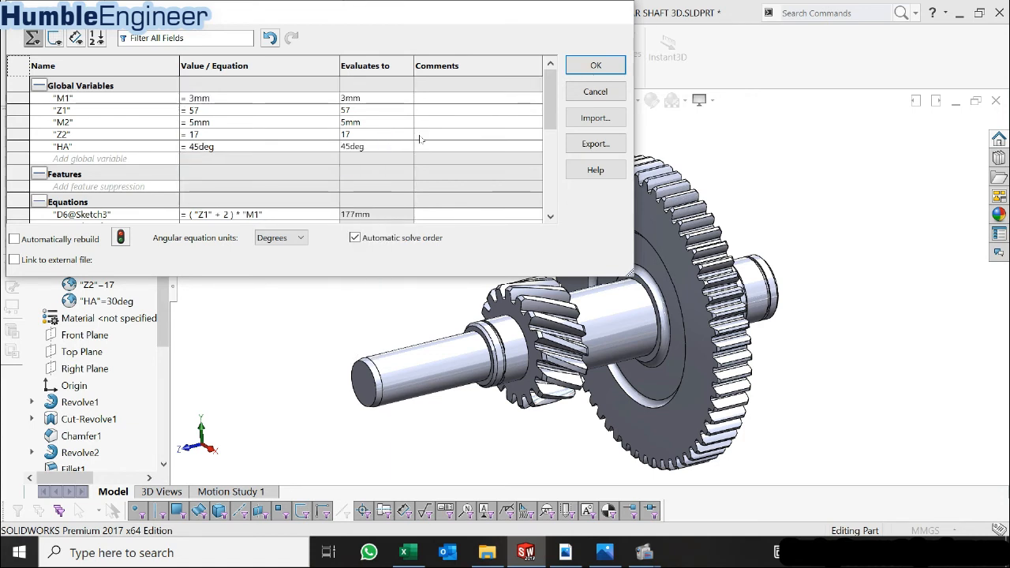
pyautogui.click(595, 65)
pyautogui.click(546, 284)
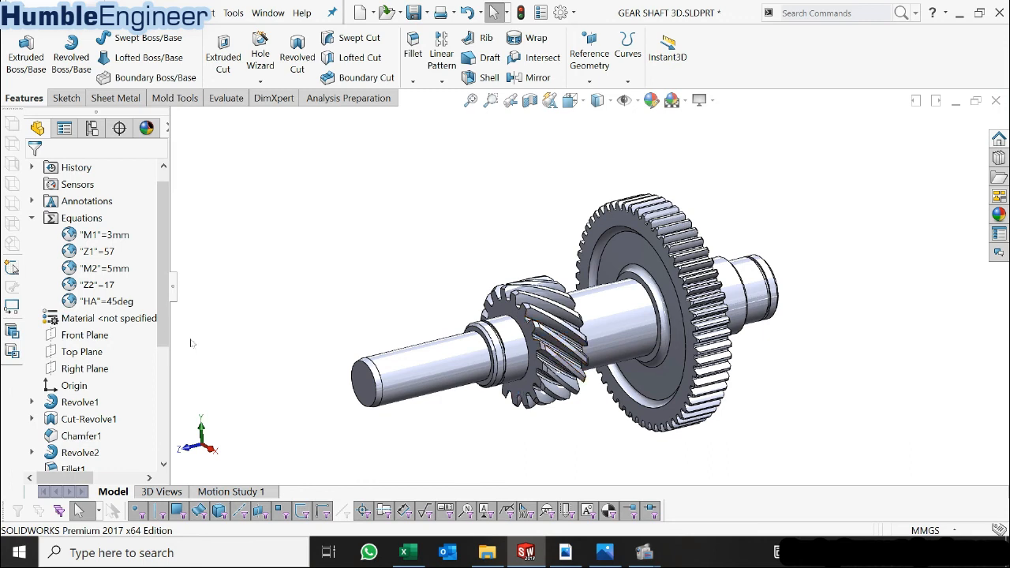
# - Set the helix angle variable "HA" to 30deg in the equations and apply it to the model
pyautogui.scroll(-4, 150, 362)
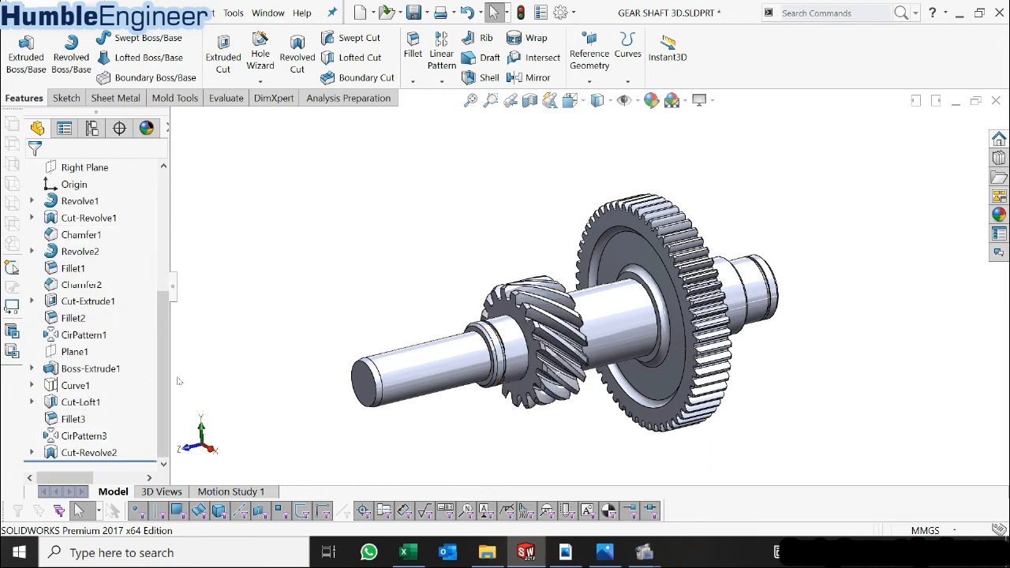
pyautogui.scroll(-2, 537, 332)
pyautogui.scroll(5, 101, 277)
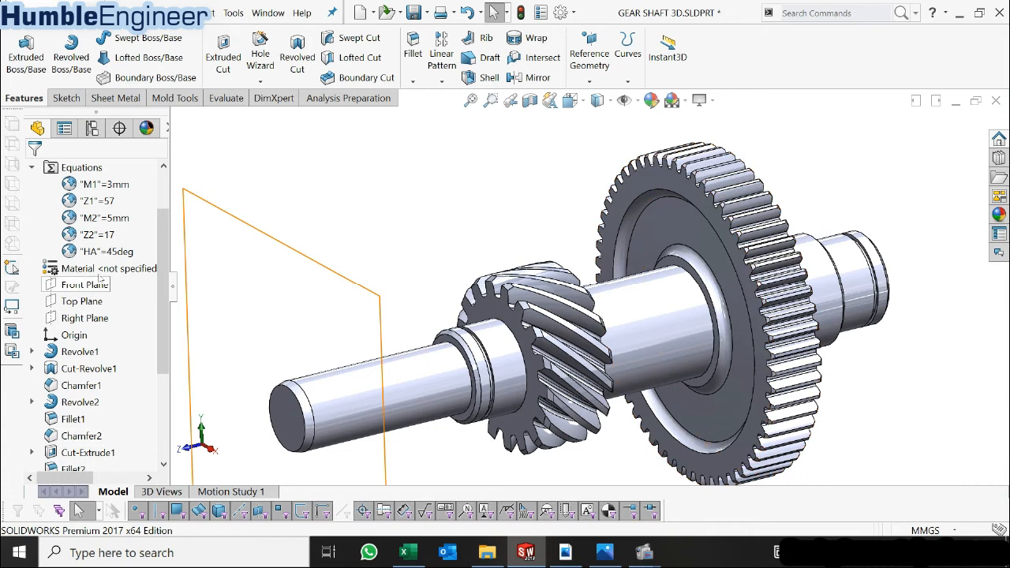
pyautogui.rightClick(131, 252)
pyautogui.click(135, 265)
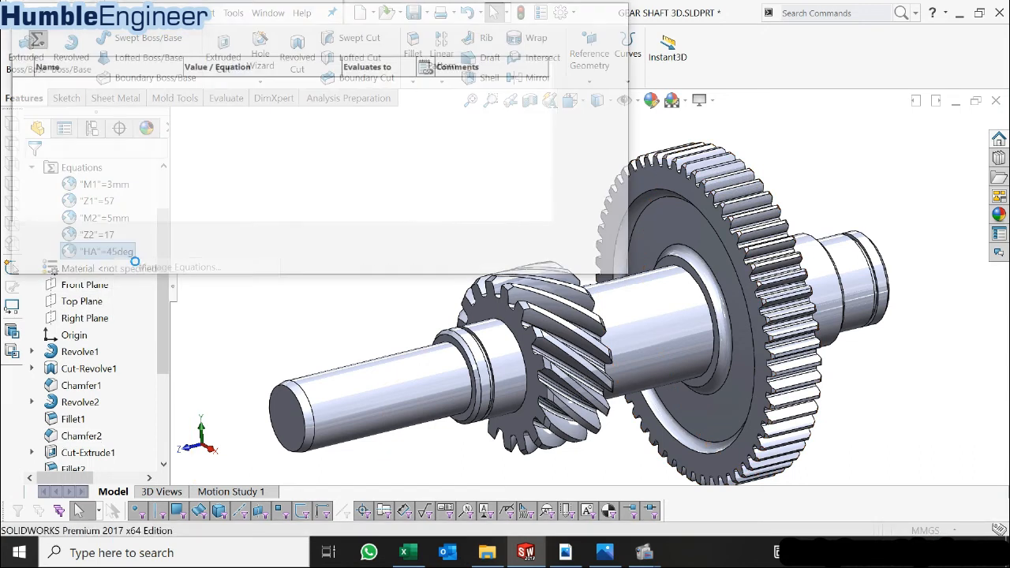
pyautogui.click(211, 146)
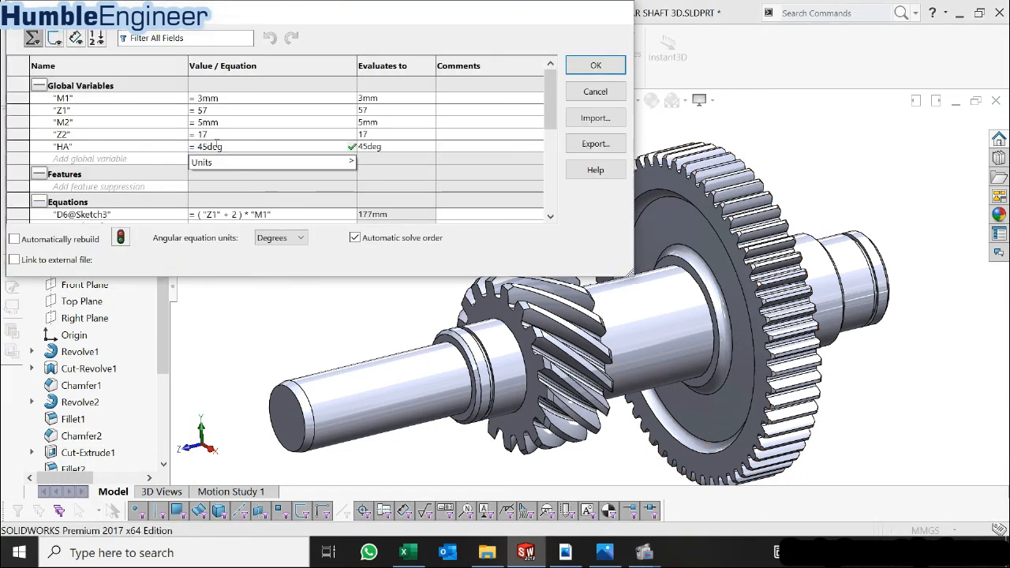
pyautogui.press('BackSpace')
pyautogui.press('BackSpace')
pyautogui.write('3')
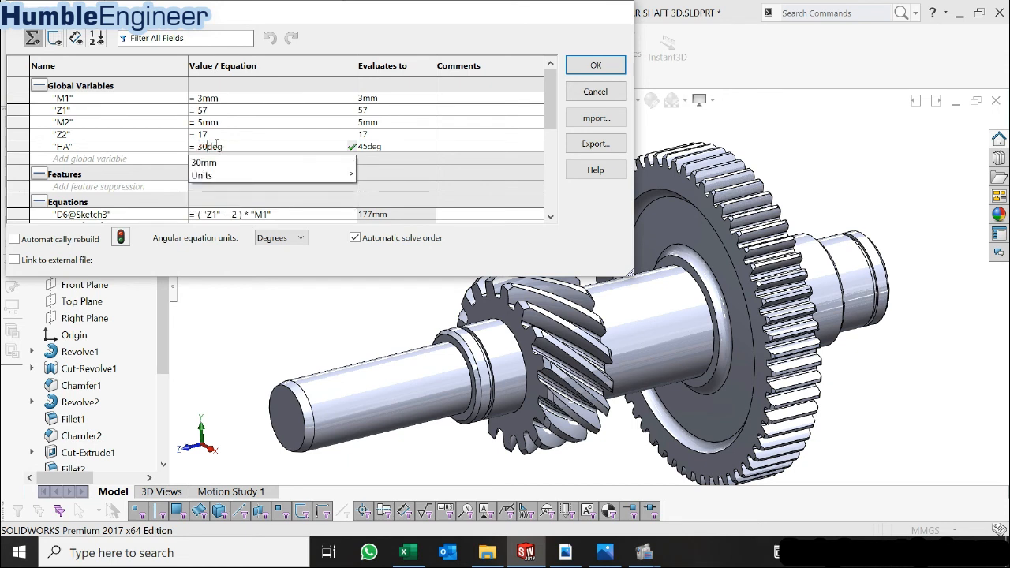
pyautogui.write('0')
pyautogui.press('Return')
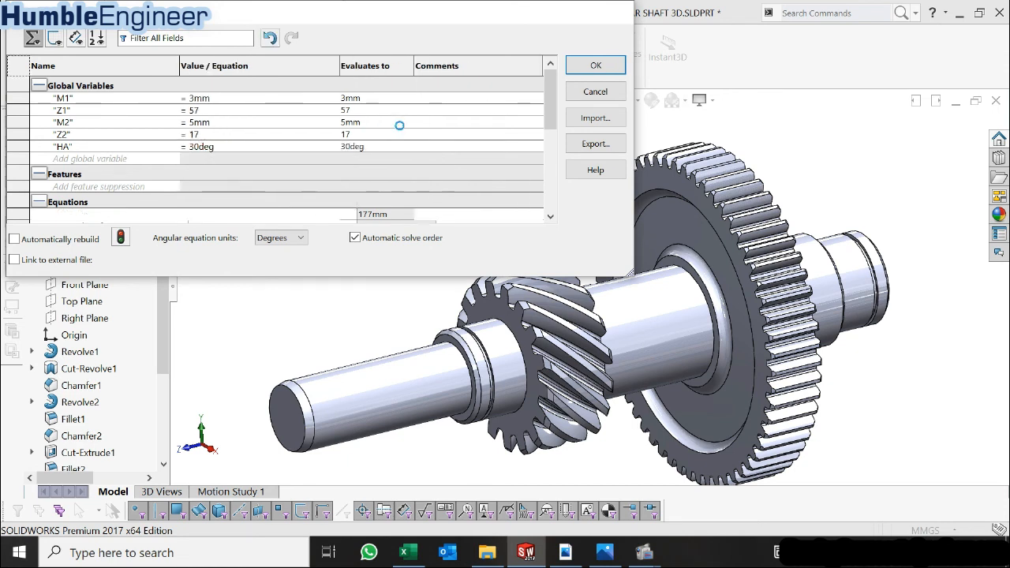
pyautogui.click(595, 65)
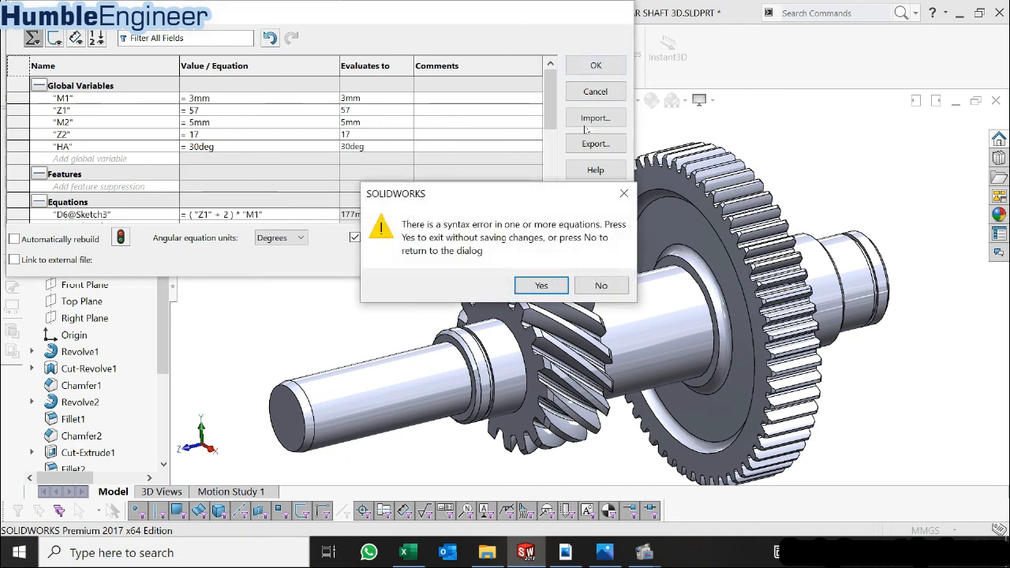
pyautogui.click(550, 279)
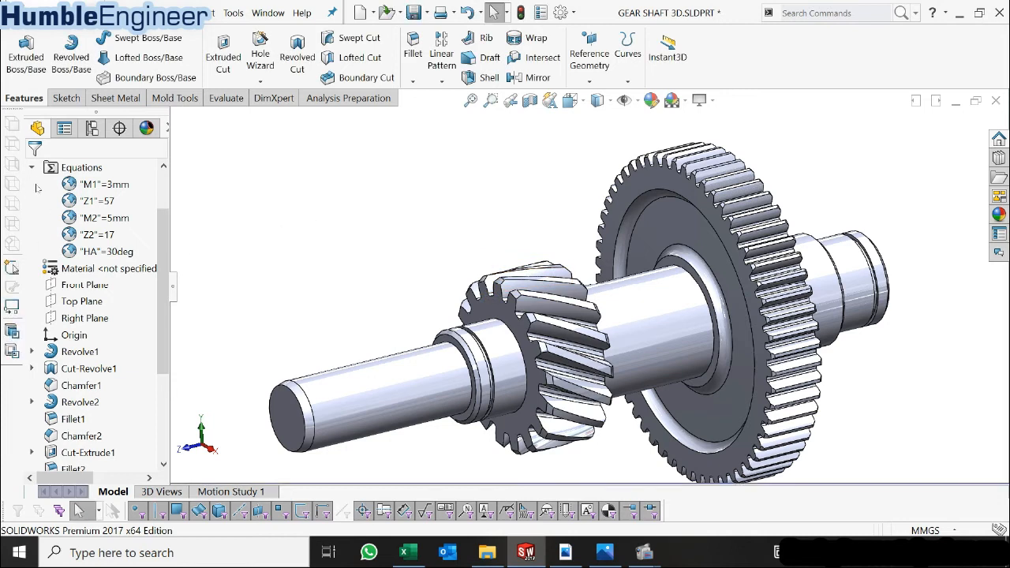
# - Collapse the equations list in the feature tree and save the gear shaft part
pyautogui.click(34, 170)
pyautogui.scroll(-2, 105, 319)
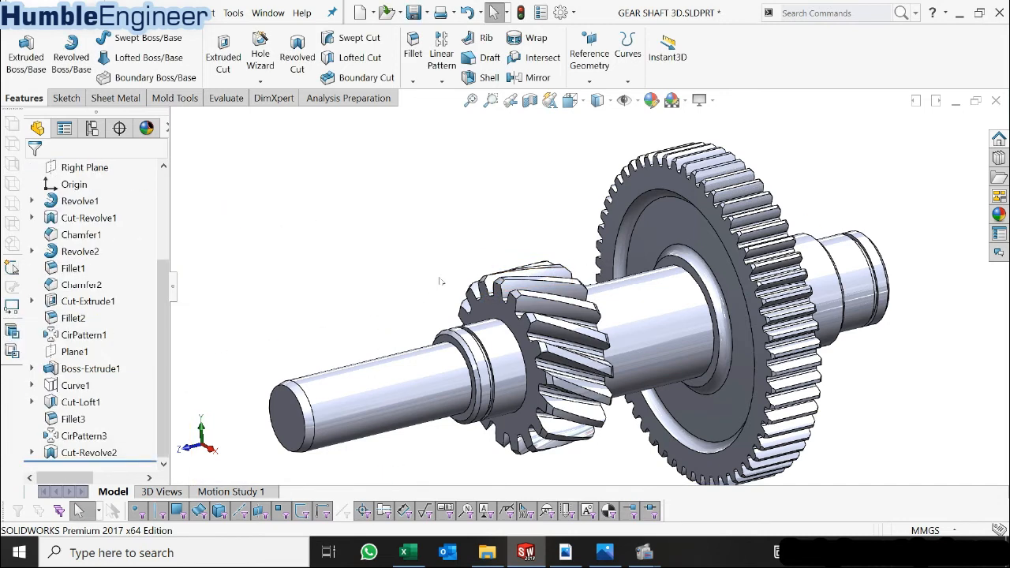
pyautogui.scroll(3, 444, 277)
pyautogui.scroll(-3, 576, 330)
pyautogui.moveTo(364, 384); pyautogui.dragTo(404, 370, button='middle')
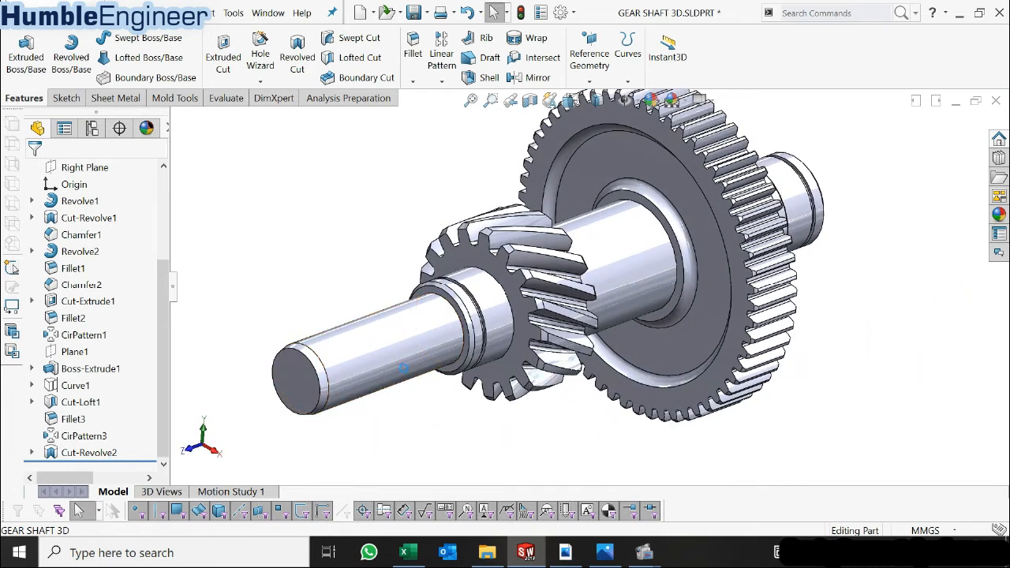
pyautogui.hotkey('ctrl', 's')
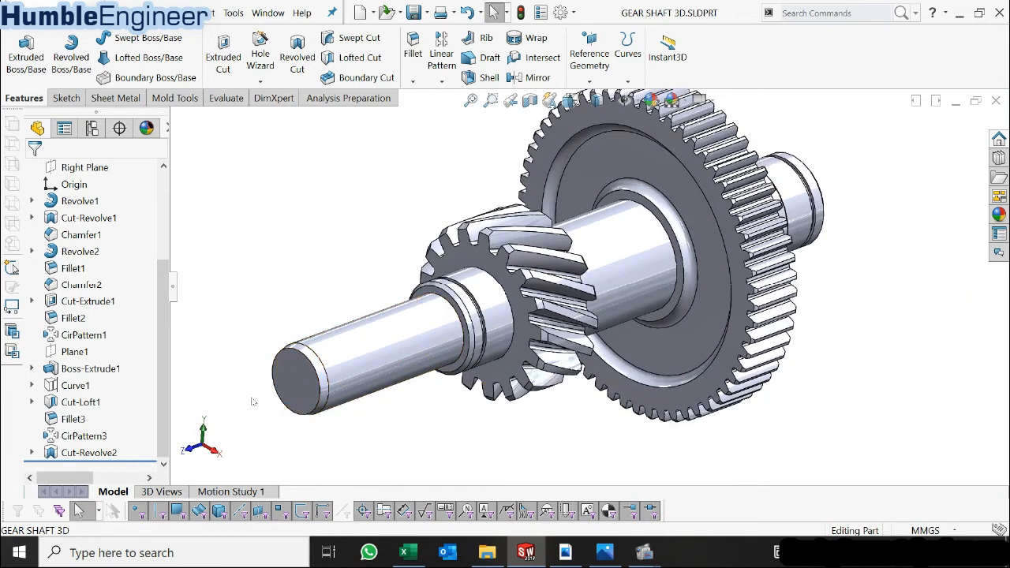
# - Check section A-A in the Gear.PDF drawing and start a sketch on the flat end face of the shaft's thin end
pyautogui.click(563, 554)
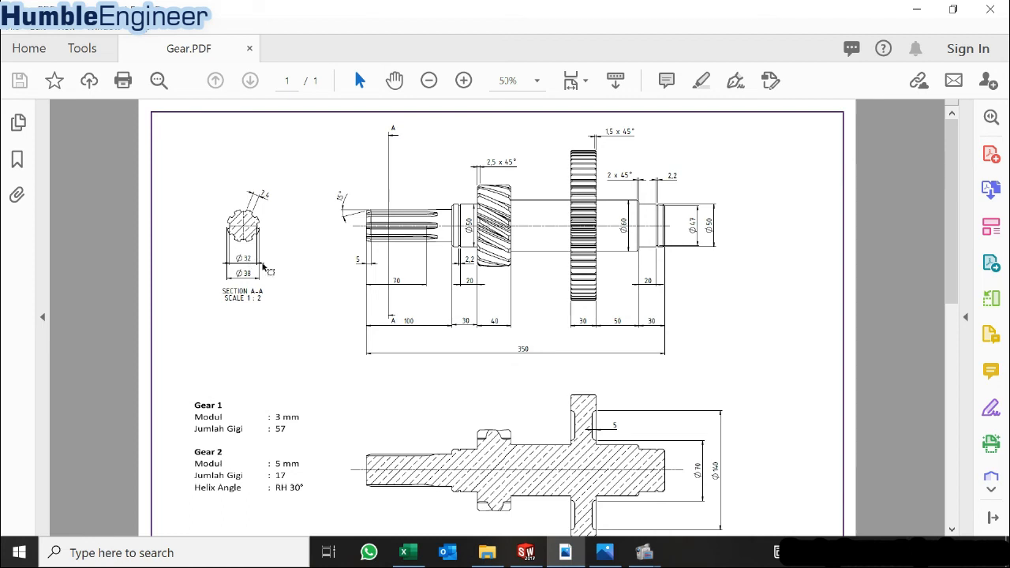
pyautogui.click(917, 9)
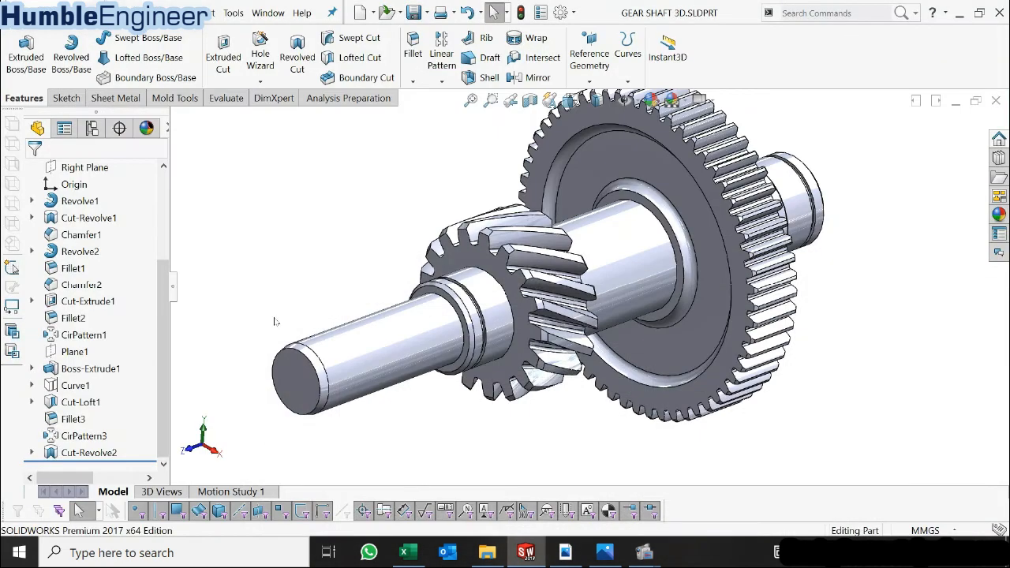
pyautogui.rightClick(308, 379)
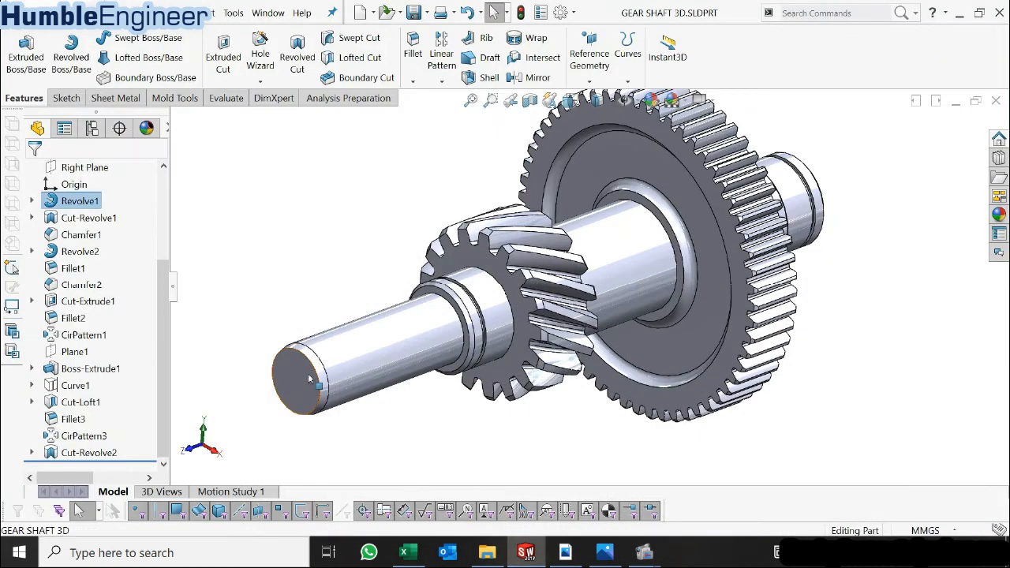
pyautogui.click(343, 142)
pyautogui.click(88, 452)
pyautogui.rightClick(88, 452)
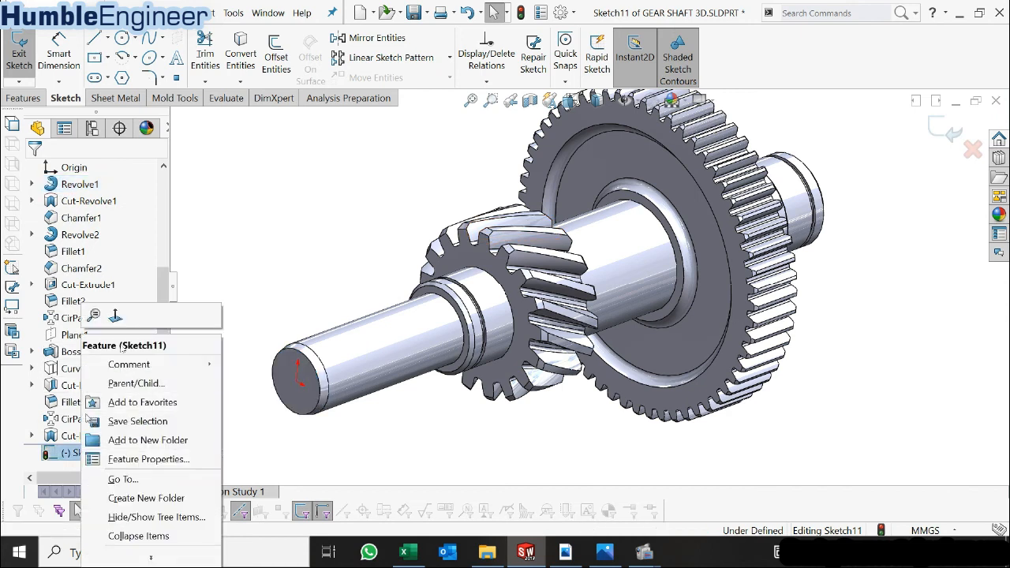
pyautogui.click(120, 323)
pyautogui.scroll(-4, 571, 255)
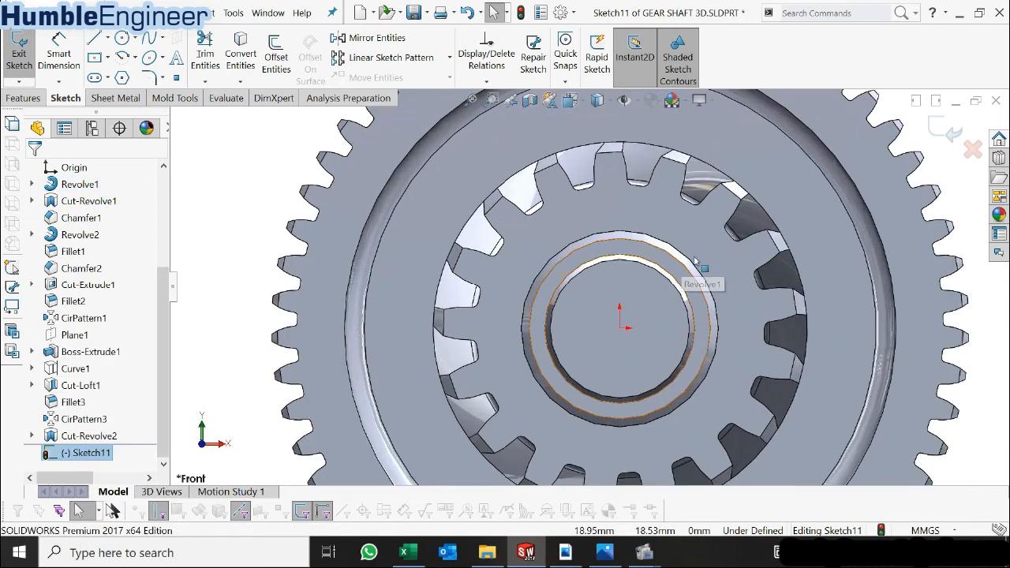
# - Draw a vertical centerline from the origin up to the outer edge of the shaft end
pyautogui.click(108, 38)
pyautogui.click(126, 76)
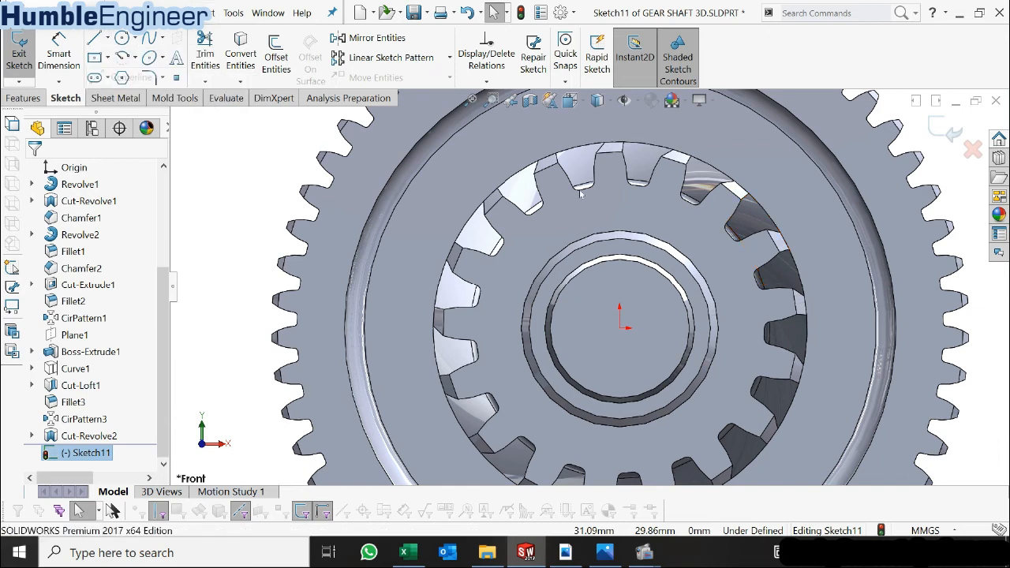
pyautogui.scroll(-2, 642, 225)
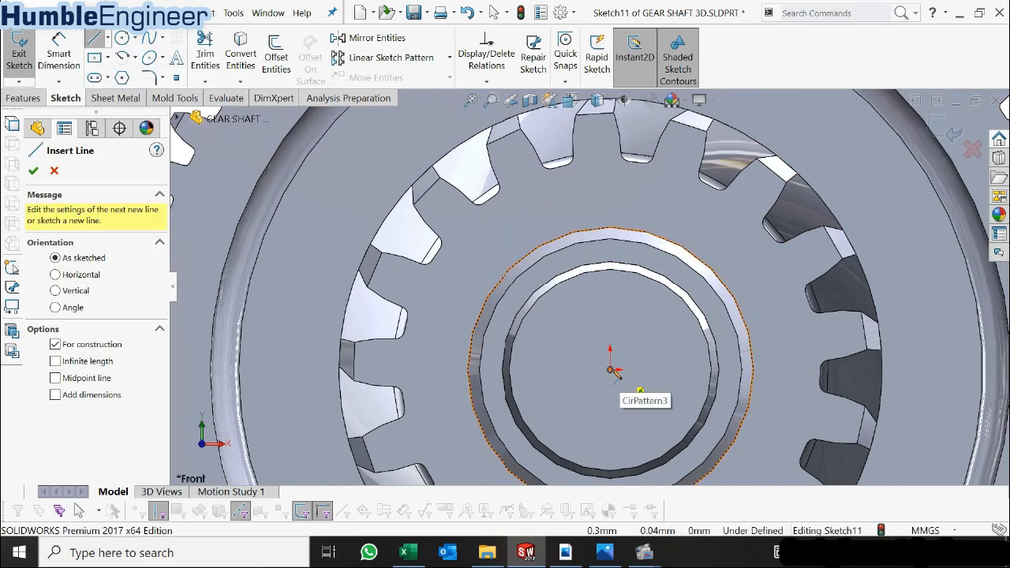
pyautogui.click(610, 368)
pyautogui.click(612, 262)
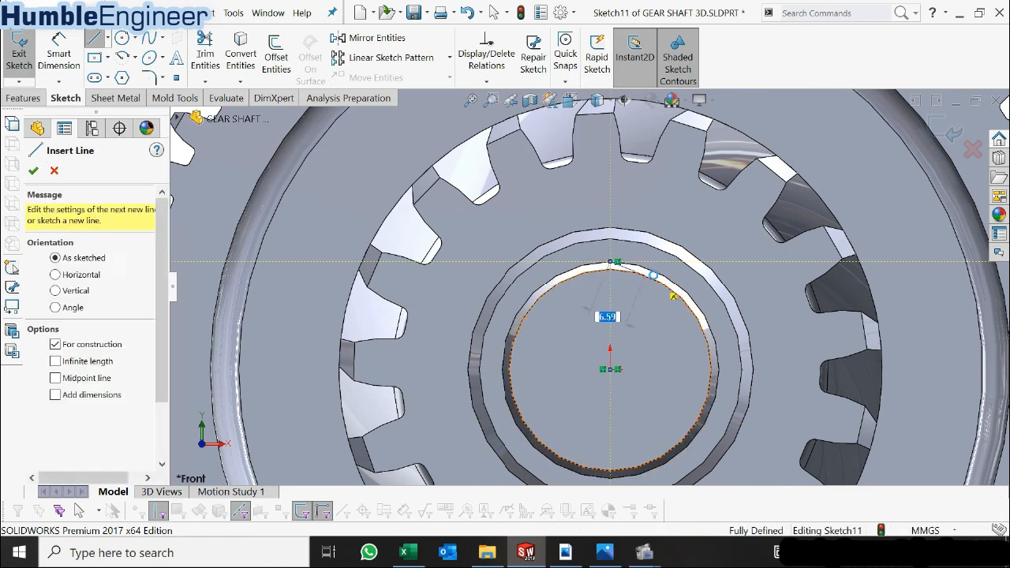
pyautogui.press('Escape')
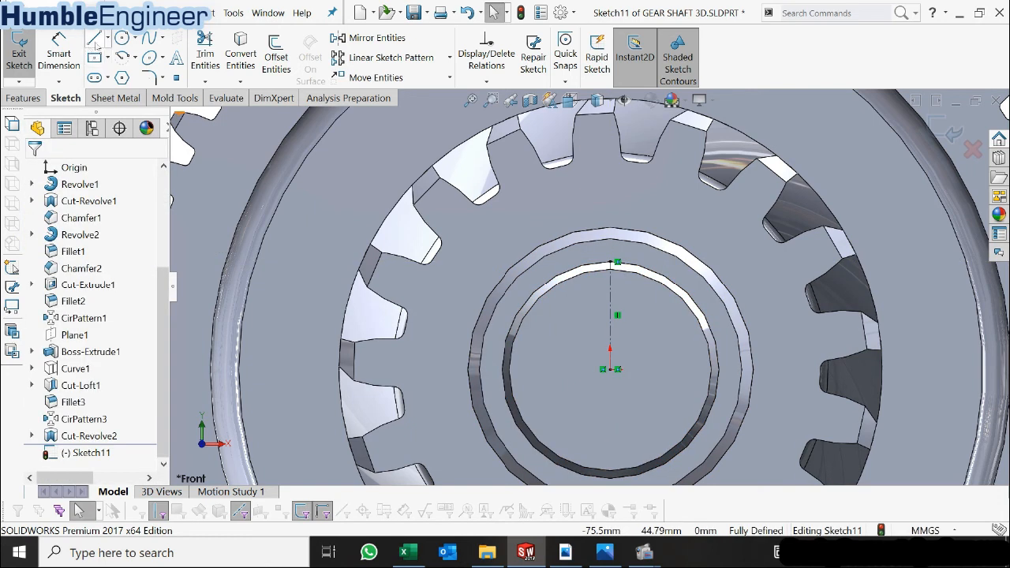
# - Sketch an open trapezoid of three lines across the centerline at the shaft's upper edge, with sloped flanks about 3.9 mm and 4.2 mm long
pyautogui.click(93, 39)
pyautogui.scroll(-2, 726, 310)
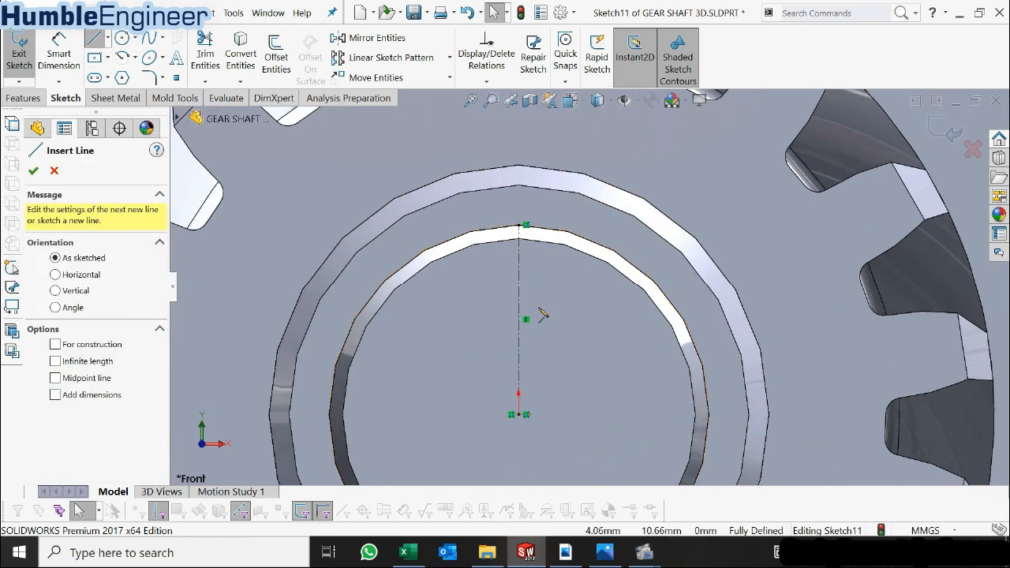
pyautogui.click(476, 234)
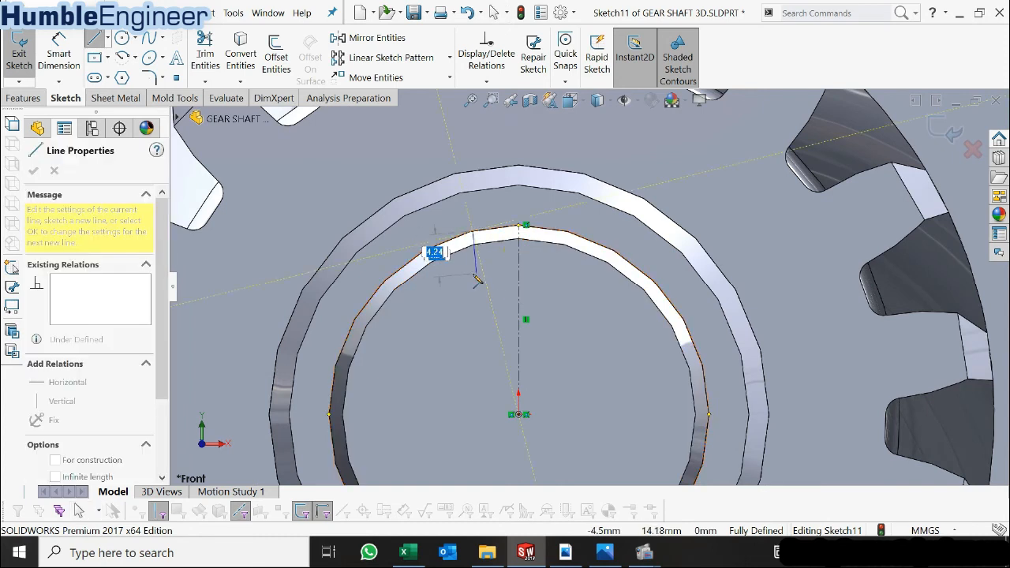
pyautogui.click(490, 265)
pyautogui.click(545, 265)
pyautogui.click(569, 235)
pyautogui.press('Escape')
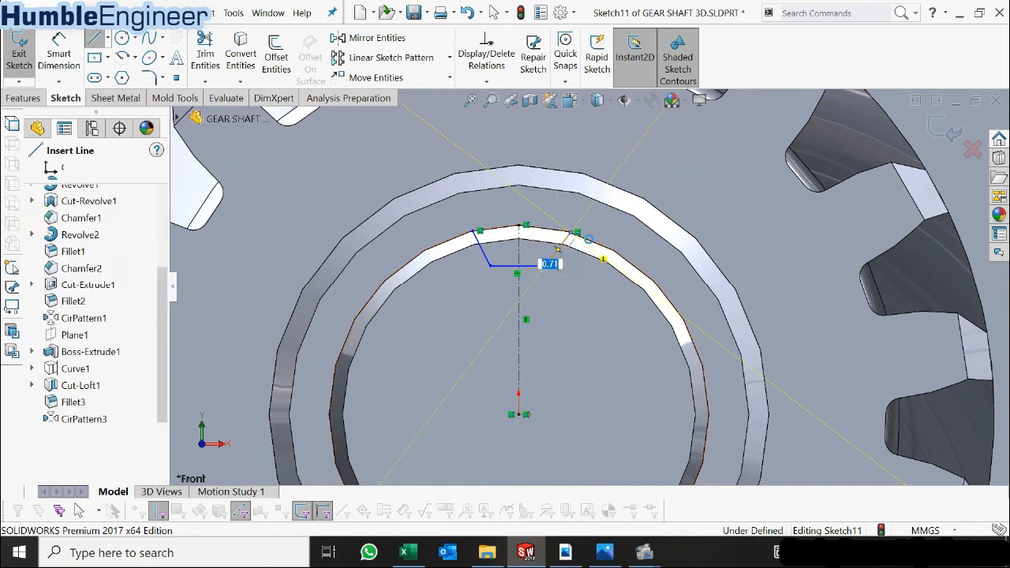
# - Convert the shaft's 38 mm circular edge into the sketch and trim it to the arc between the two flanks
pyautogui.scroll(-5, 583, 234)
pyautogui.click(493, 226)
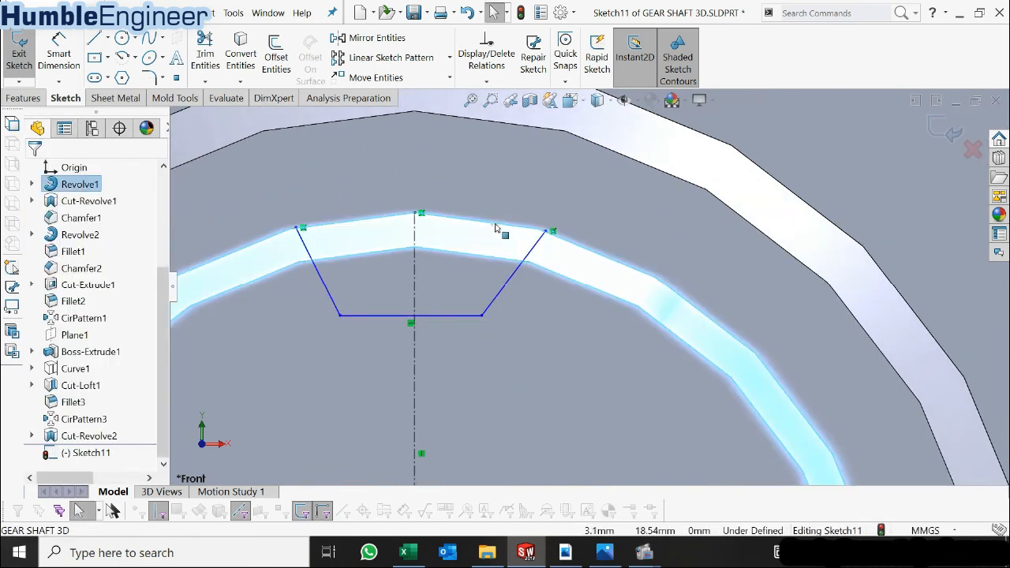
pyautogui.scroll(2, 505, 239)
pyautogui.press('Escape')
pyautogui.scroll(1, 577, 273)
pyautogui.moveTo(567, 300); pyautogui.dragTo(602, 254, button='middle')
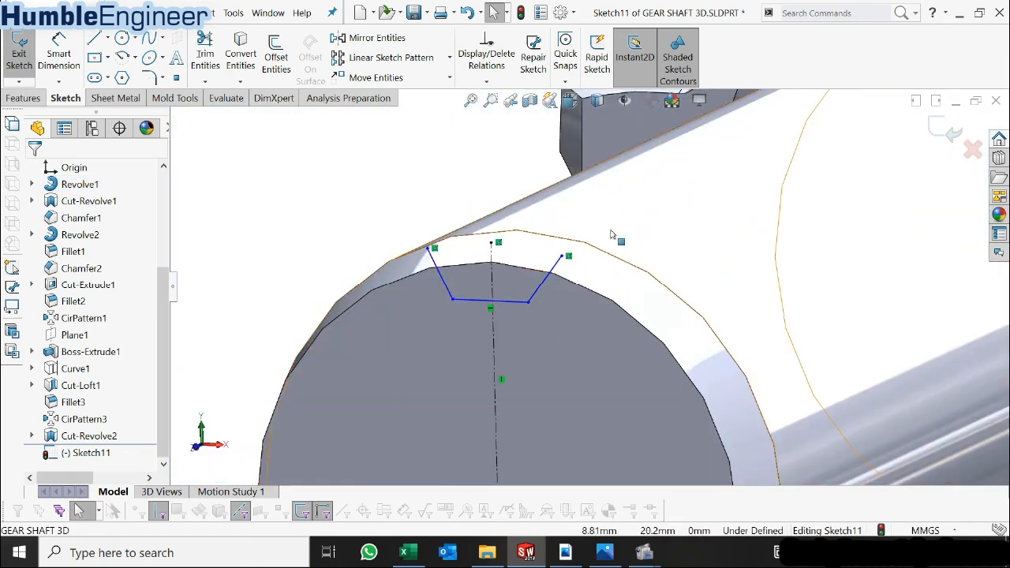
pyautogui.click(599, 251)
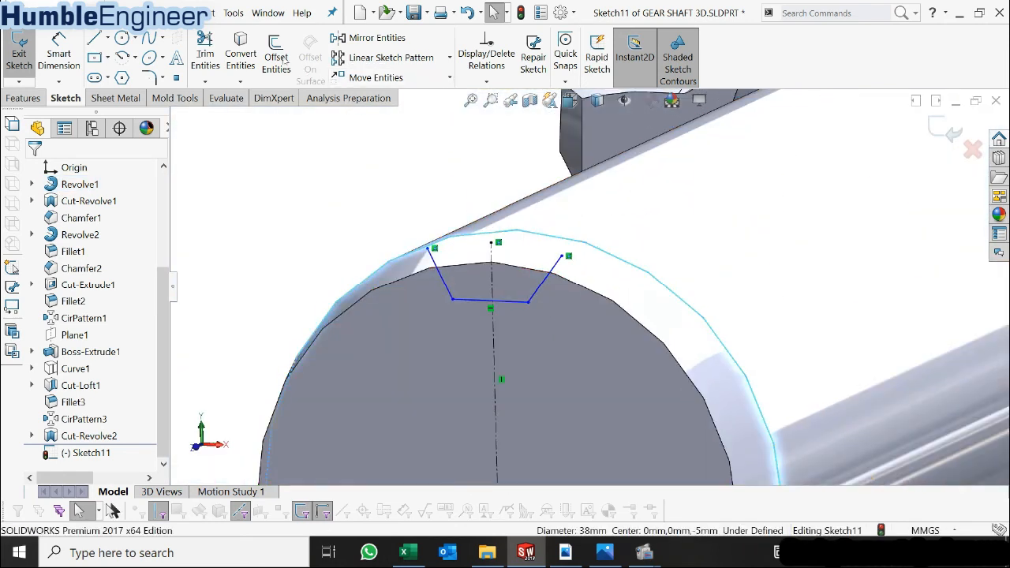
pyautogui.click(249, 47)
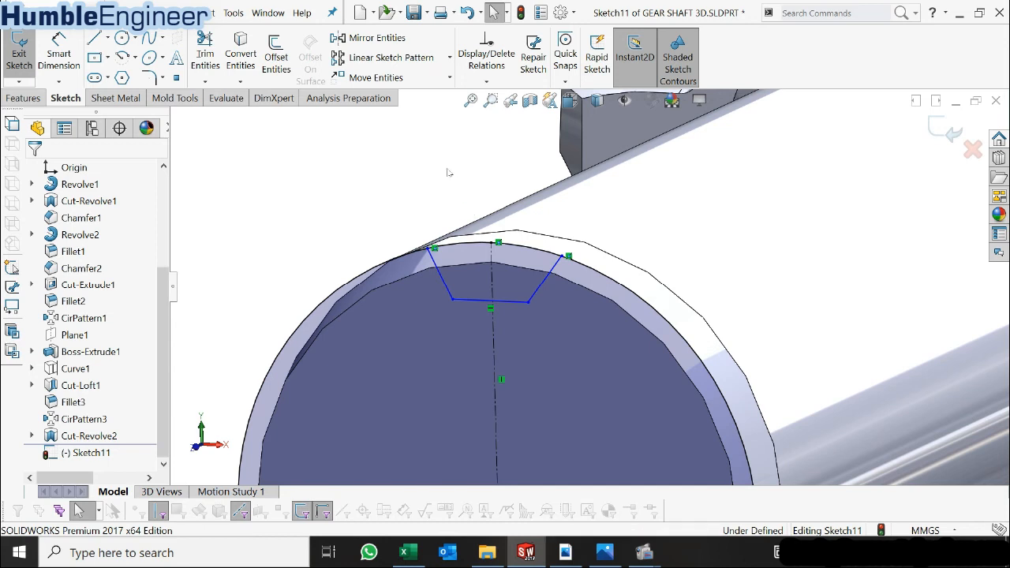
pyautogui.click(204, 45)
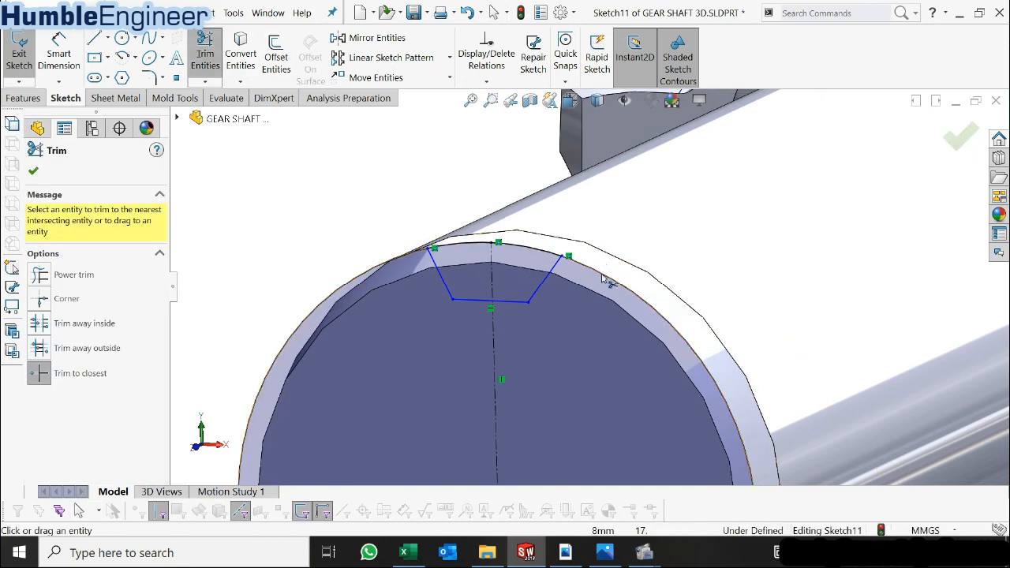
pyautogui.press('Escape')
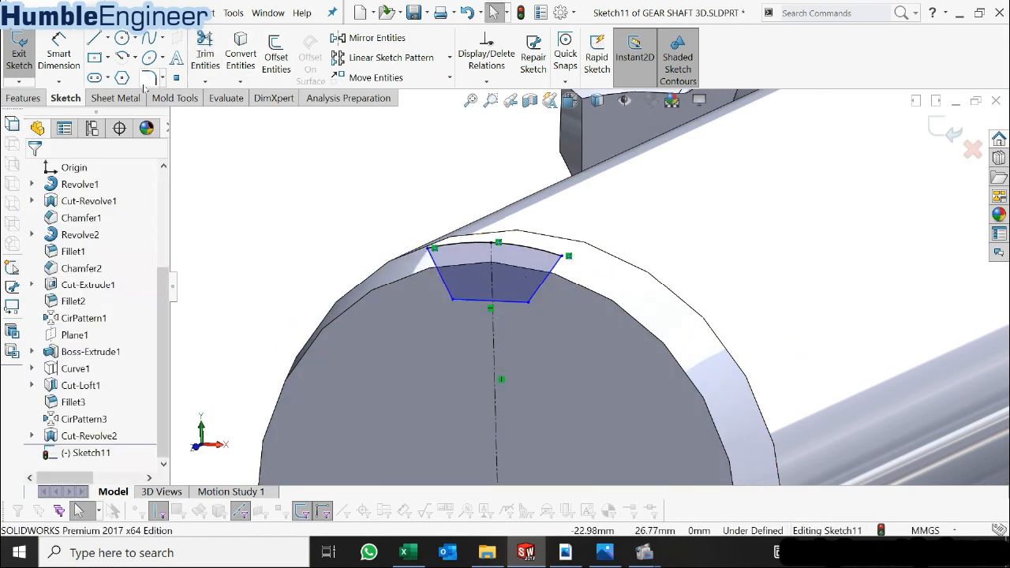
# - Make the two sloped flank lines symmetric about the vertical centerline
pyautogui.click(445, 281)
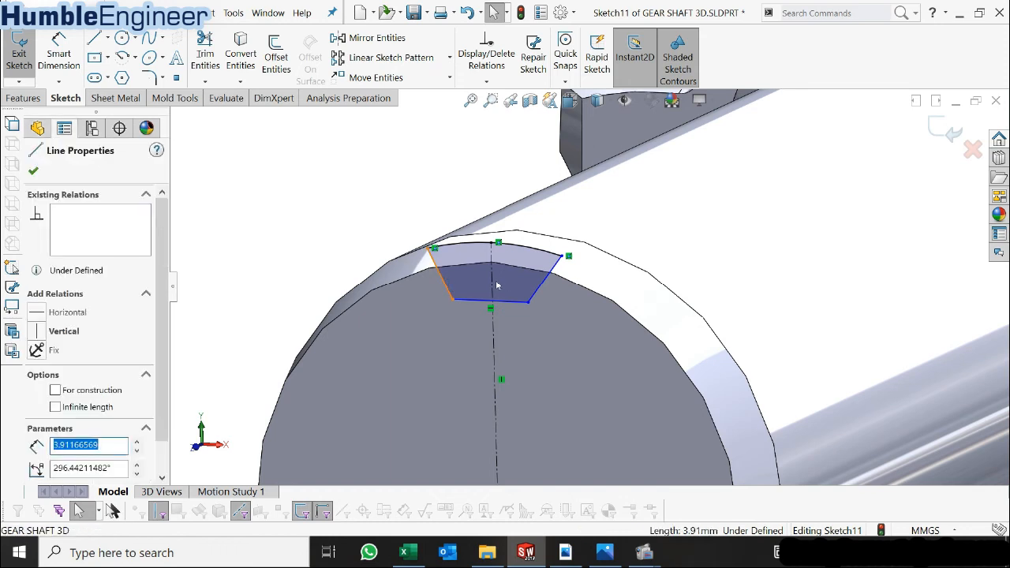
pyautogui.keyDown('ctrl'); pyautogui.click(495, 286); pyautogui.keyUp('ctrl')
pyautogui.keyDown('ctrl'); pyautogui.click(542, 285); pyautogui.keyUp('ctrl')
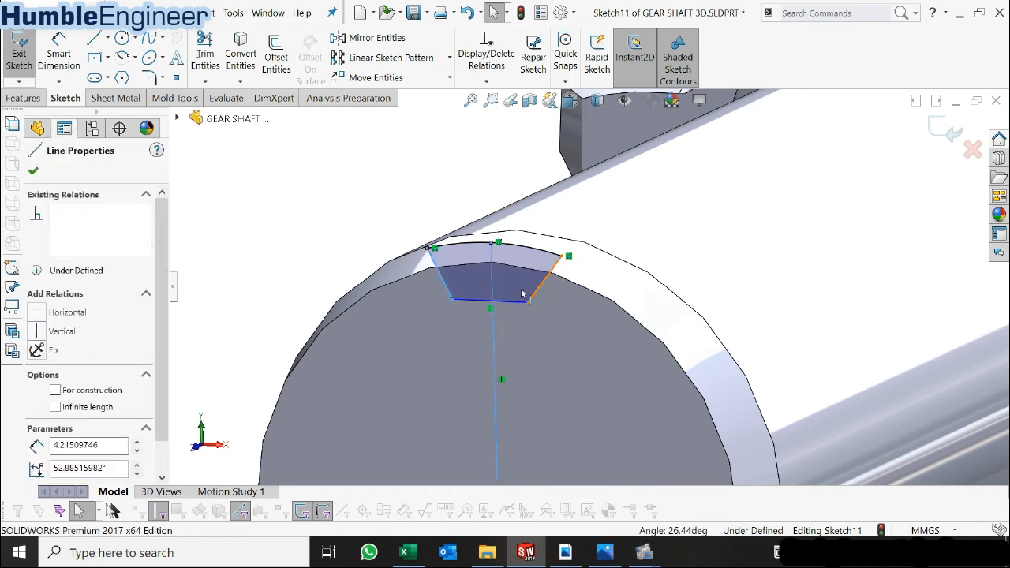
pyautogui.keyDown('ctrl'); pyautogui.click(521, 293); pyautogui.keyUp('ctrl')
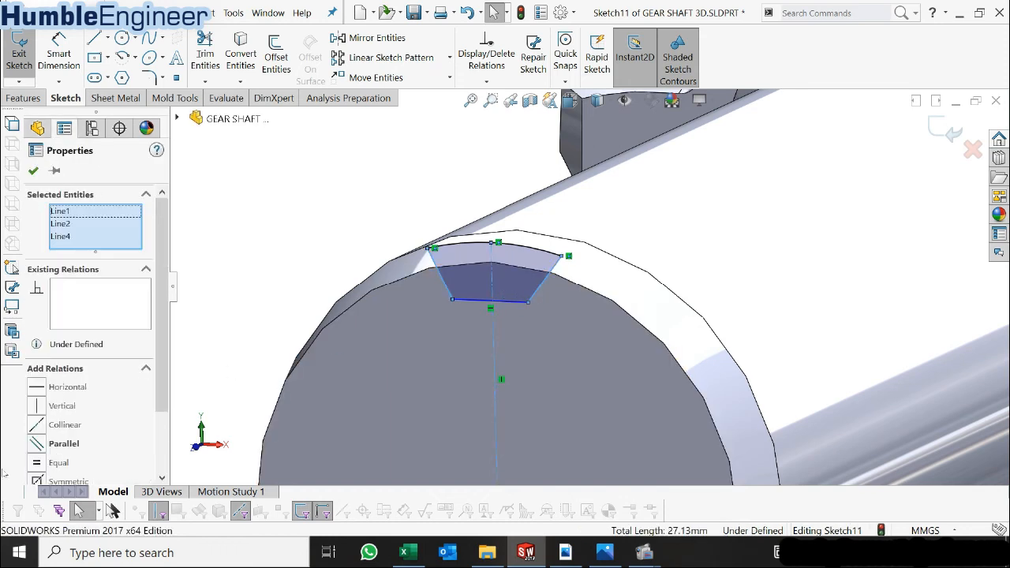
pyautogui.click(360, 250)
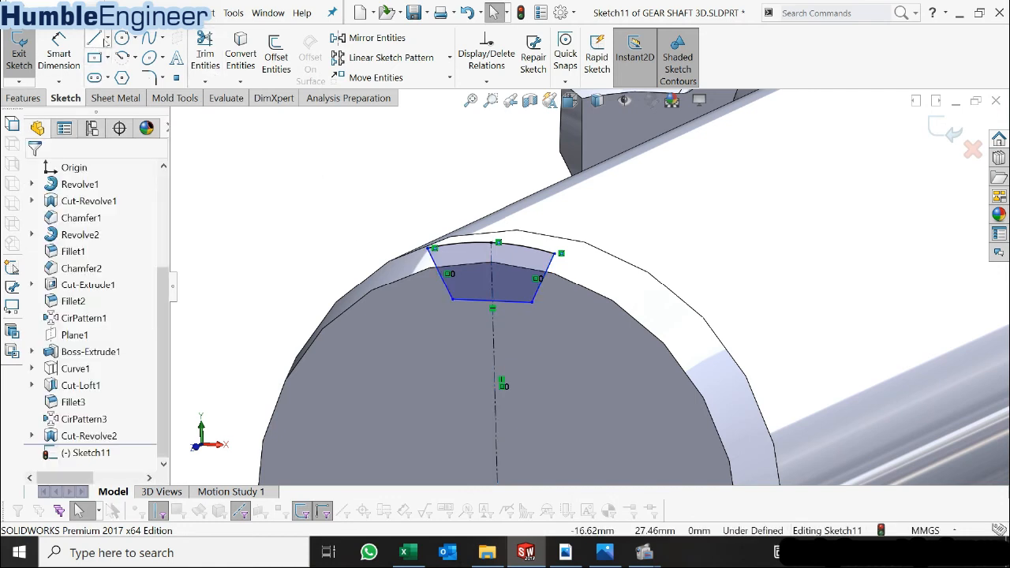
# - Replace the profile's straight base line with an origin-centred circle about 30.4 mm in diameter through the lower end of one flank
pyautogui.click(107, 38)
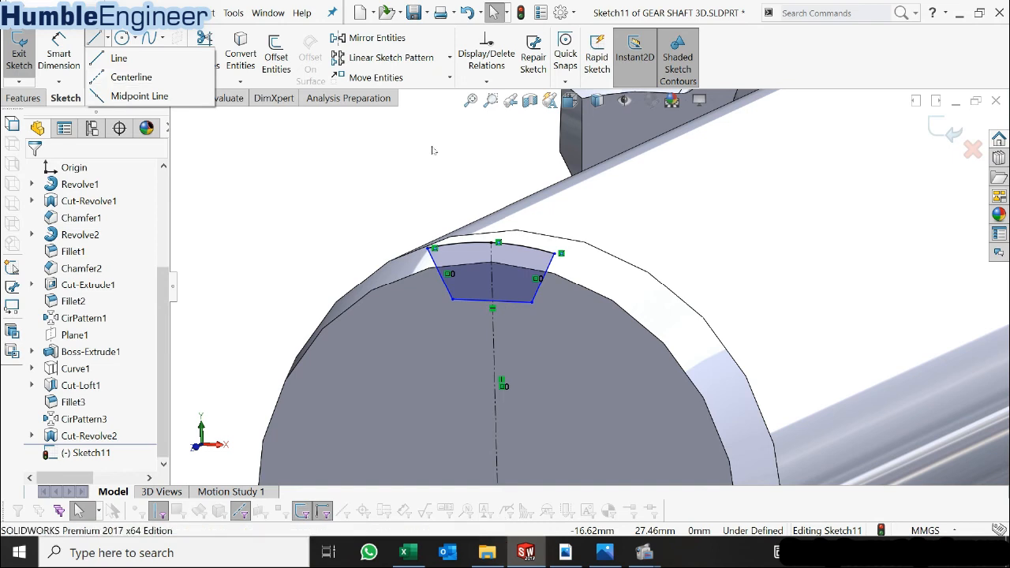
pyautogui.click(506, 305)
pyautogui.press('Delete')
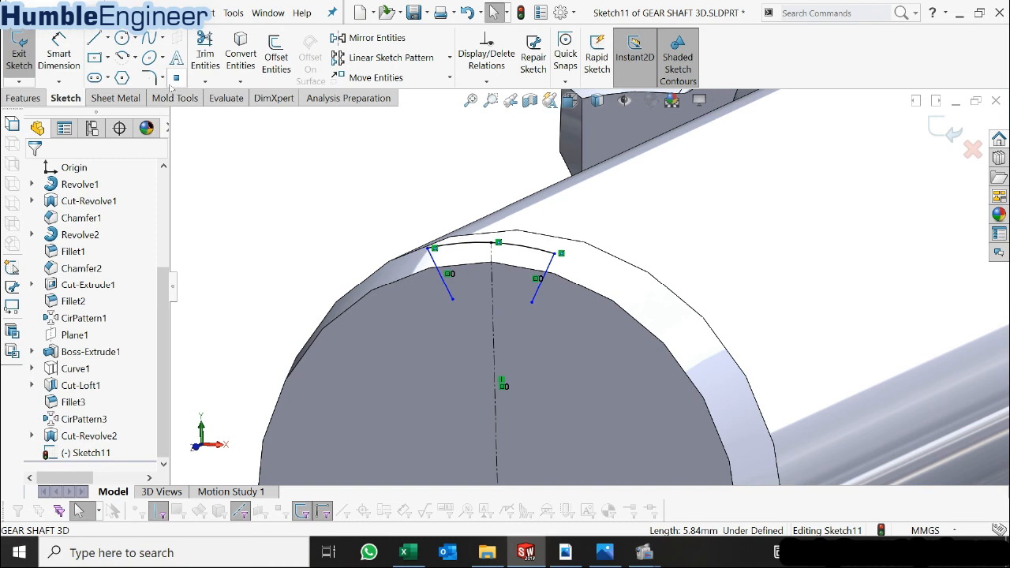
pyautogui.click(123, 39)
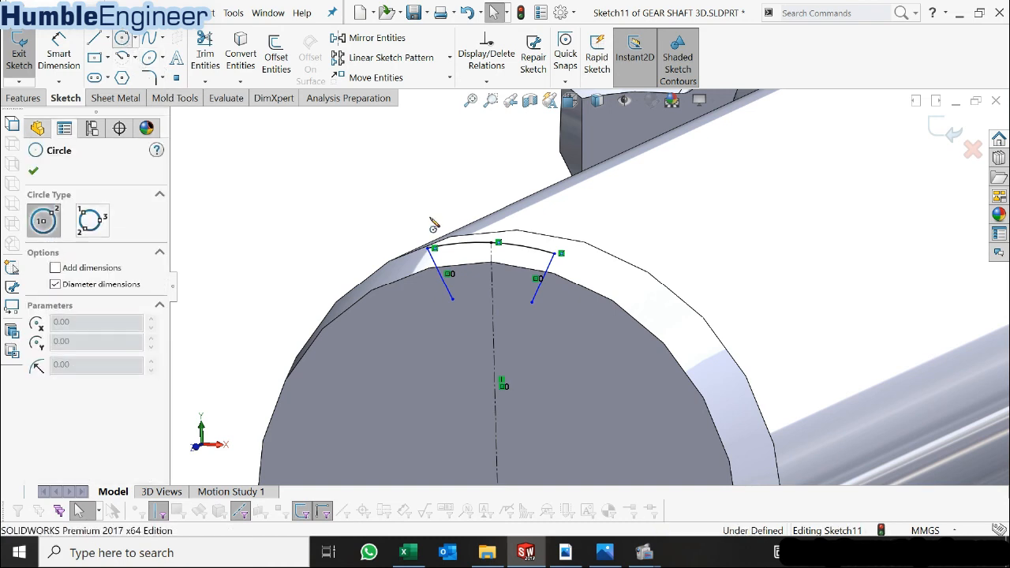
pyautogui.scroll(3, 514, 295)
pyautogui.click(537, 418)
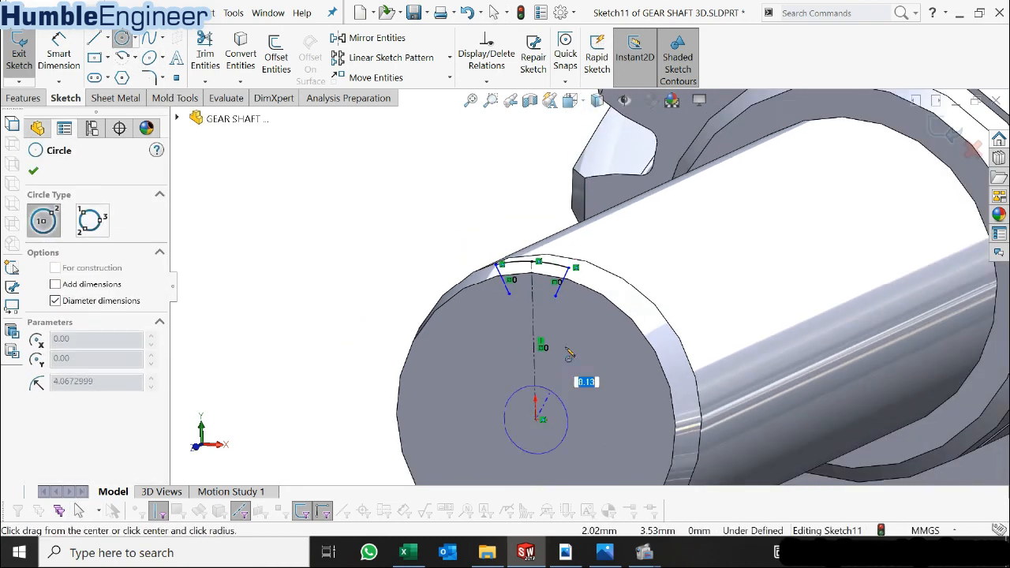
pyautogui.click(558, 303)
pyautogui.press('Escape')
pyautogui.scroll(-5, 567, 308)
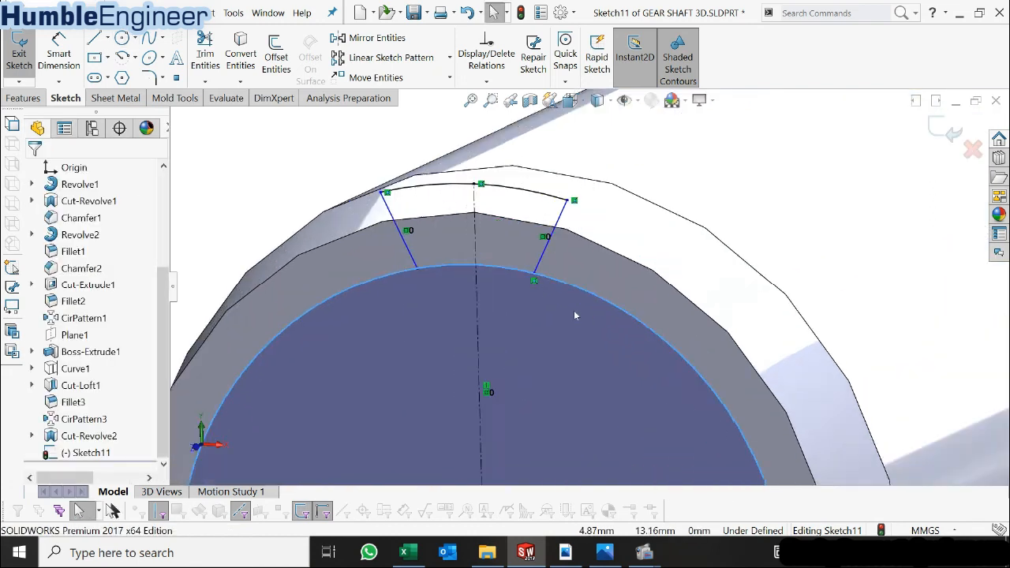
# - Dimension the inner circle's diameter and set it to 32 mm
pyautogui.click(58, 55)
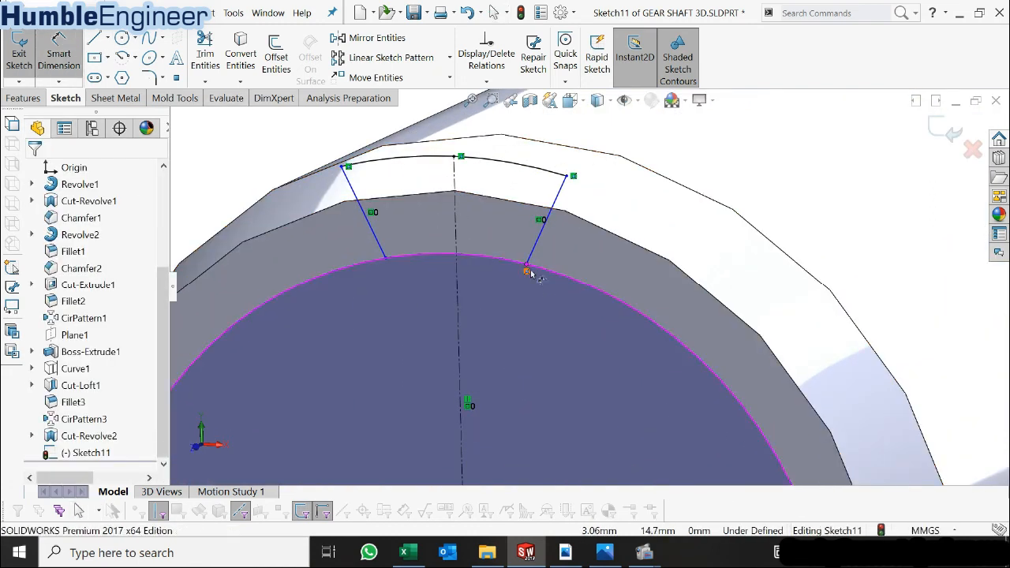
pyautogui.click(555, 274)
pyautogui.scroll(4, 539, 285)
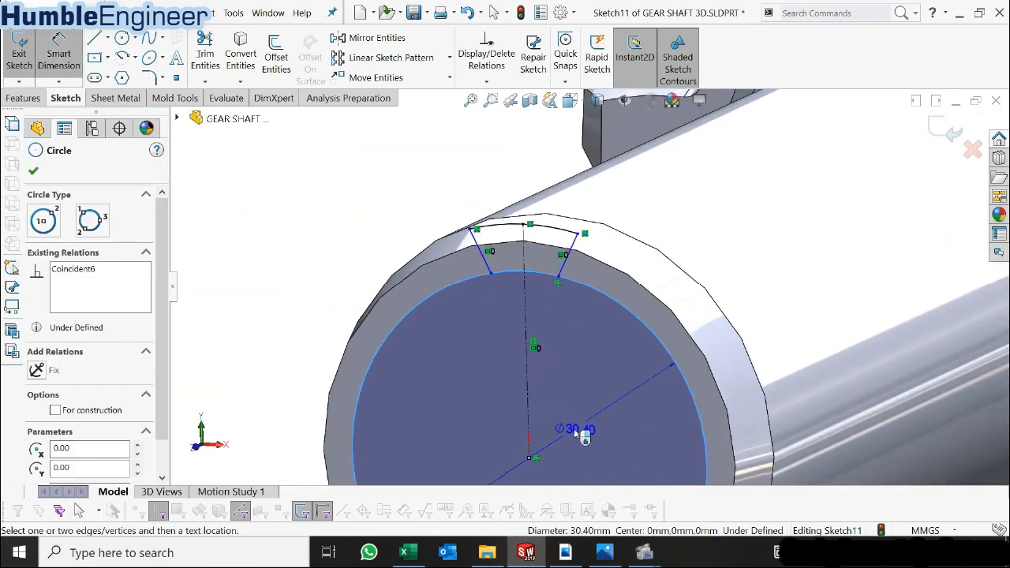
pyautogui.click(580, 436)
pyautogui.write('32')
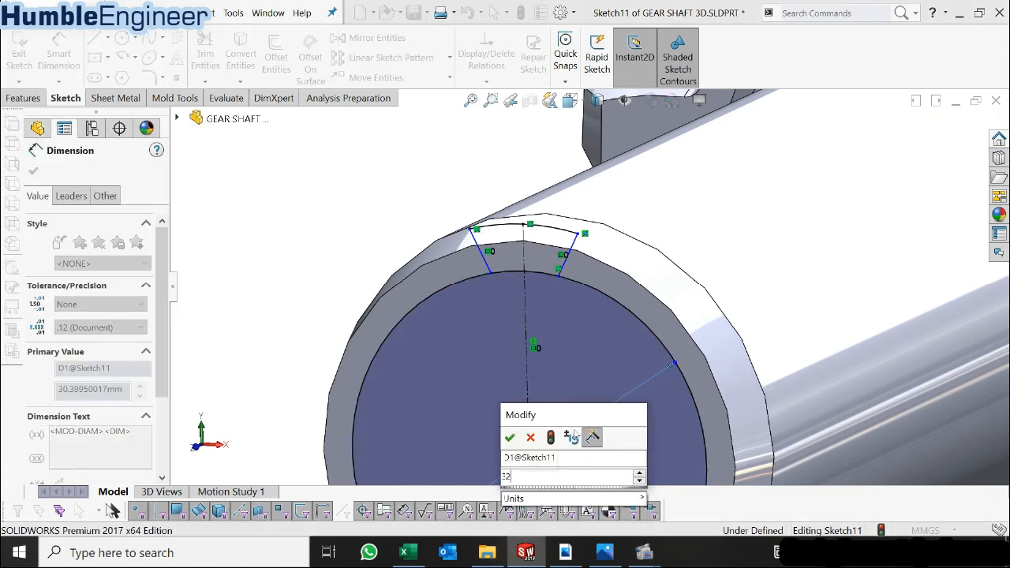
pyautogui.press('Return')
pyautogui.press('Escape')
pyautogui.scroll(-1, 535, 272)
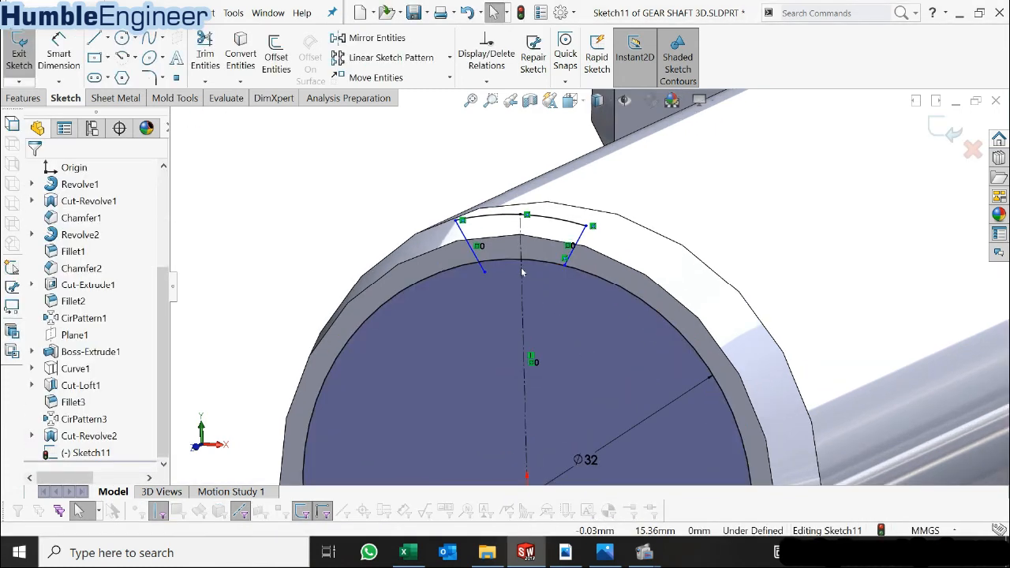
# - Make the free lower end of the other flank coincident with the 32 mm circle
pyautogui.click(484, 272)
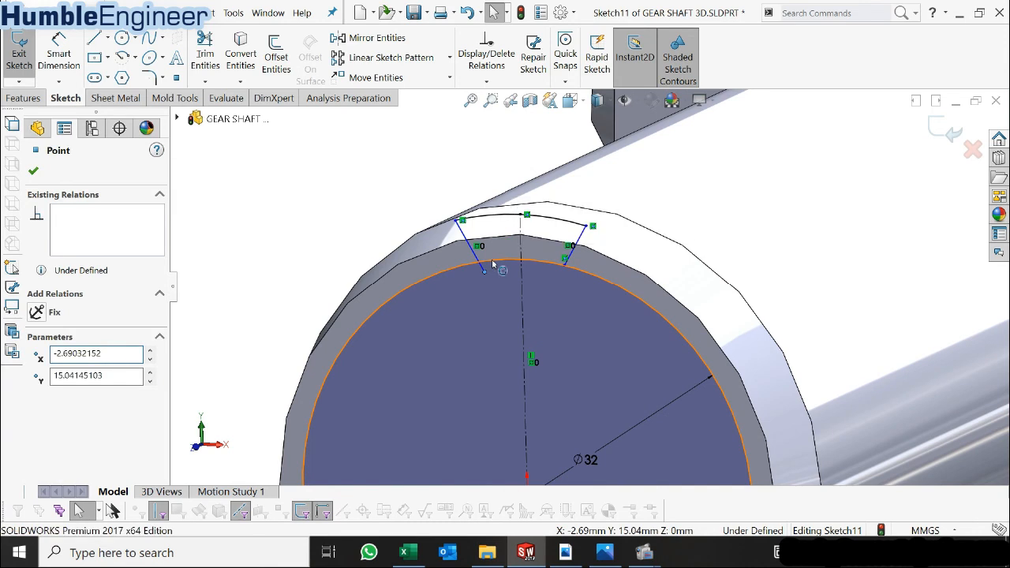
pyautogui.keyDown('ctrl'); pyautogui.click(496, 265); pyautogui.keyUp('ctrl')
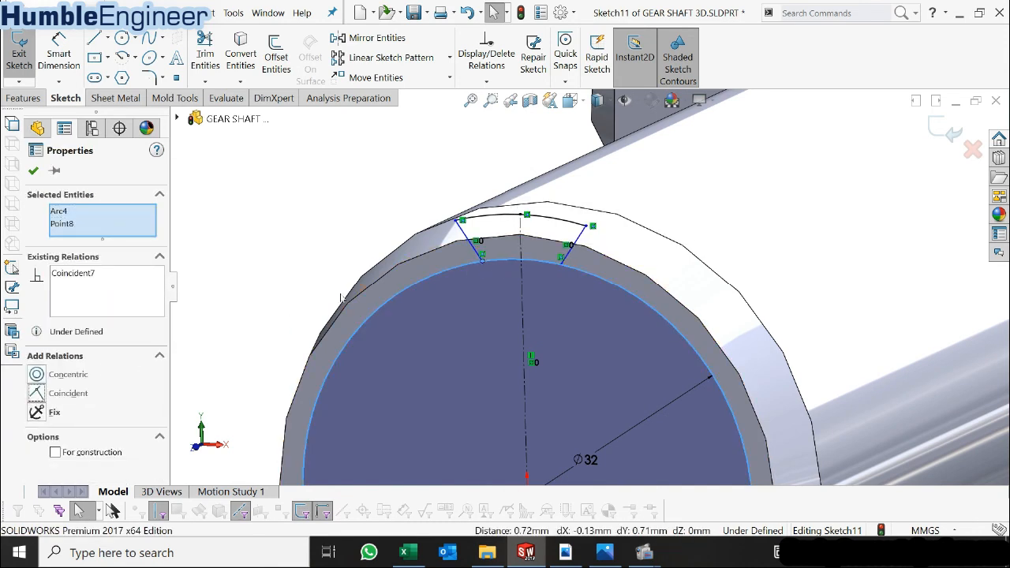
pyautogui.click(340, 298)
# - Trim the 32 mm circle so only the root arc between the two flanks remains
pyautogui.scroll(-2, 578, 253)
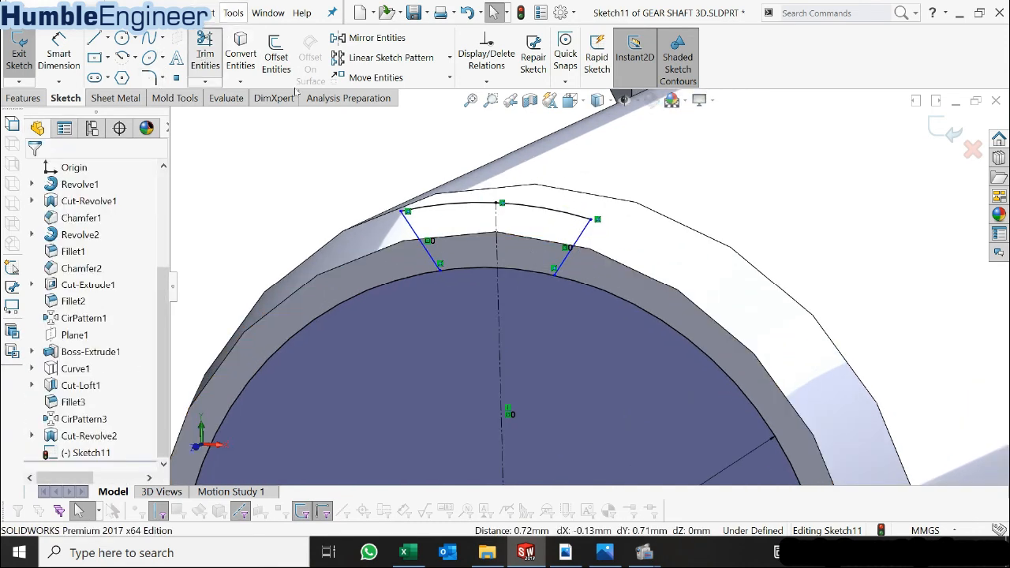
pyautogui.click(205, 56)
pyautogui.click(587, 287)
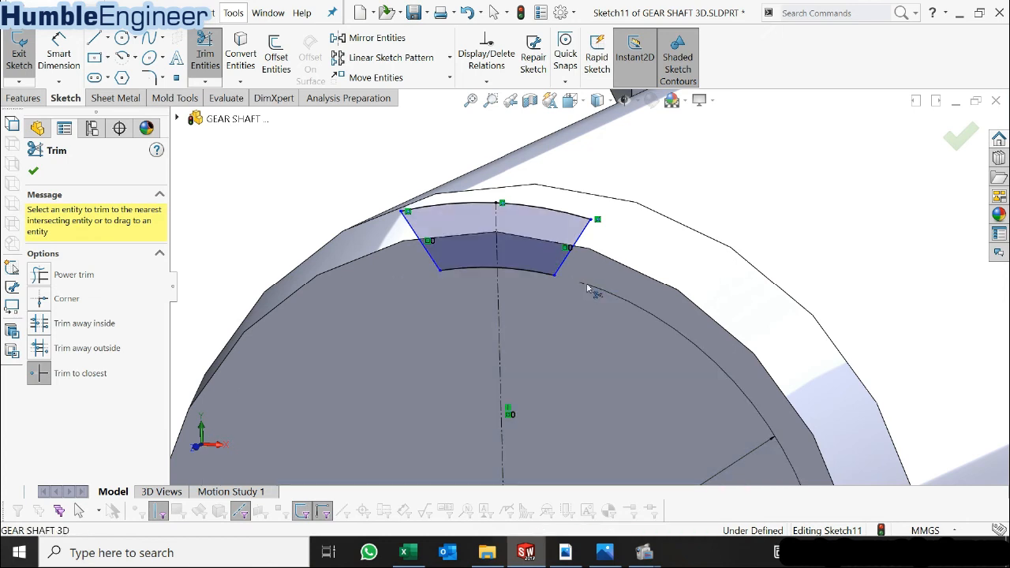
pyautogui.press('Escape')
pyautogui.scroll(3, 594, 291)
pyautogui.scroll(-2, 648, 259)
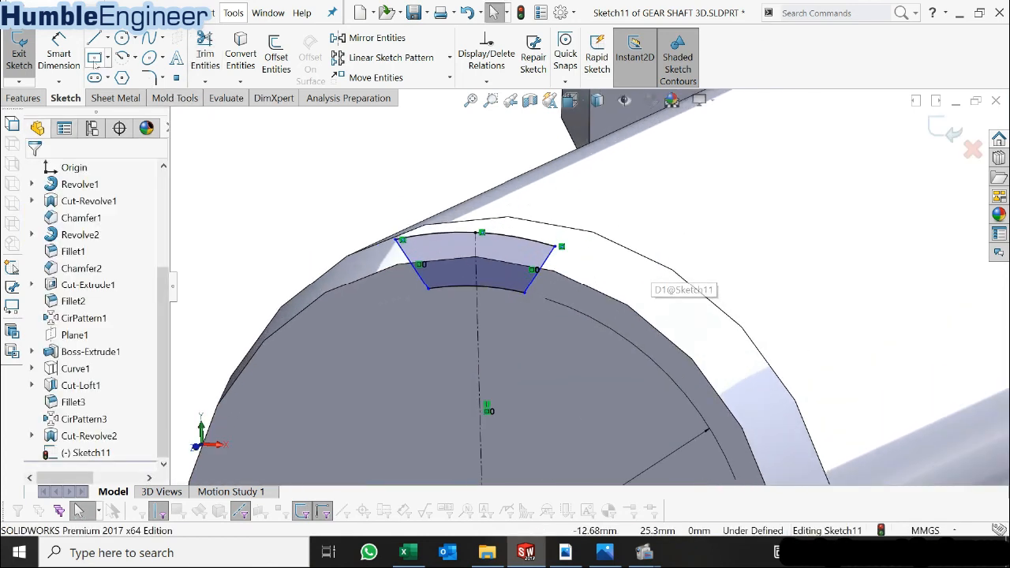
# - Draw a horizontal centerline joining the lower ends of the two flanks
pyautogui.click(107, 38)
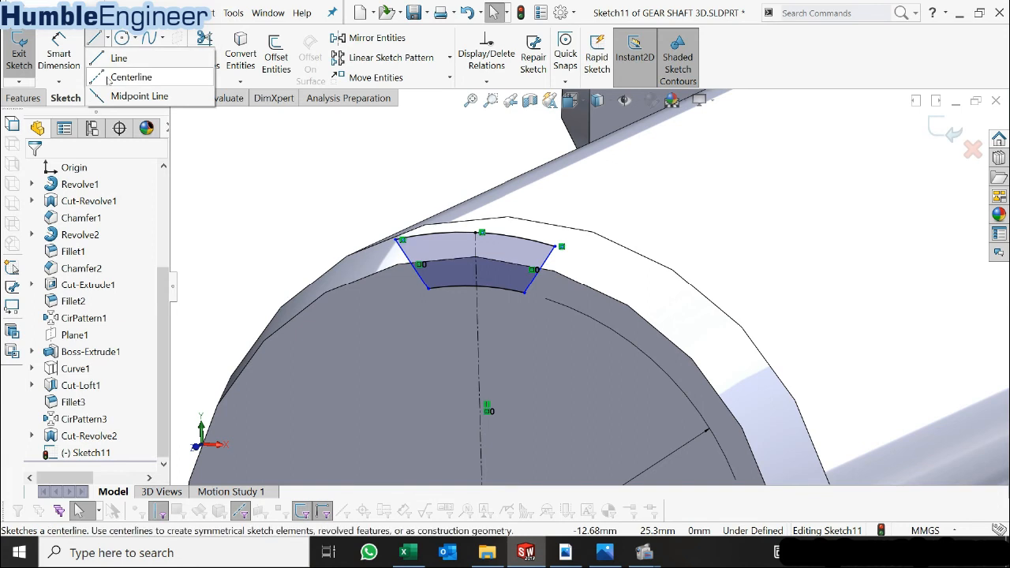
pyautogui.click(128, 77)
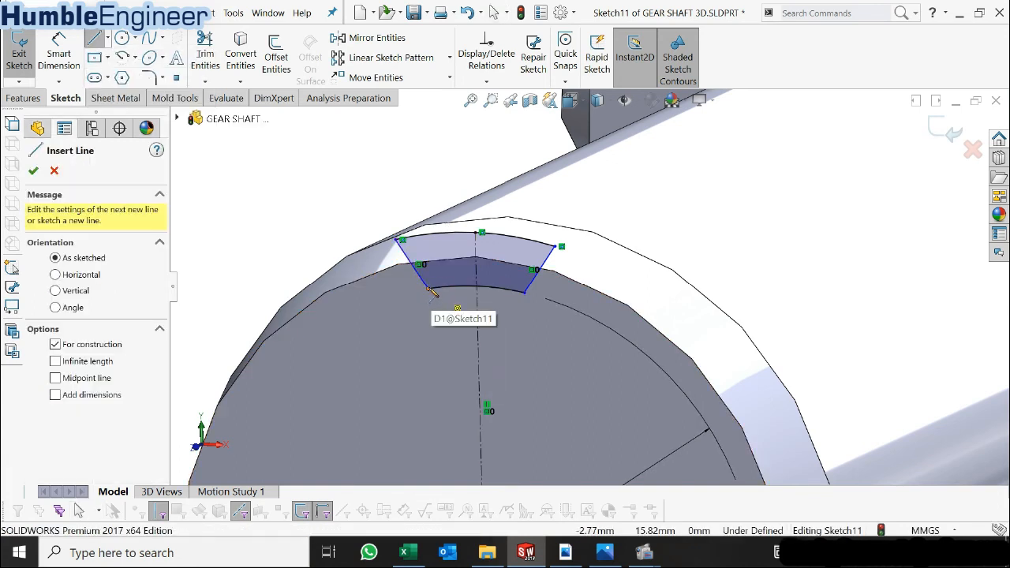
pyautogui.click(430, 290)
pyautogui.click(524, 292)
pyautogui.press('Escape')
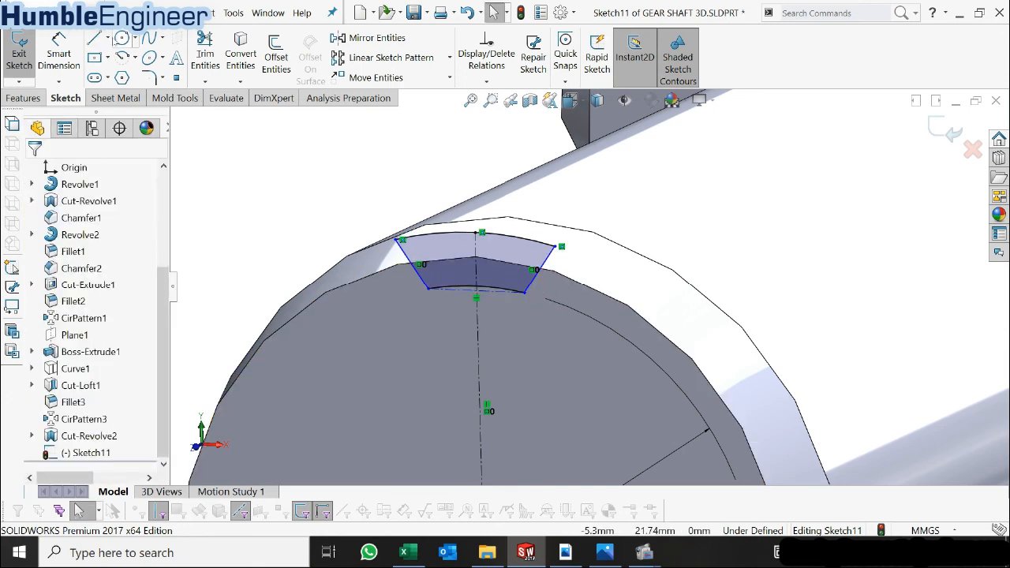
# - Draw a centerline about 19 mm long from the shaft's center to the groove's upper arc, and swing its outer end clear of the groove
pyautogui.click(107, 38)
pyautogui.click(97, 77)
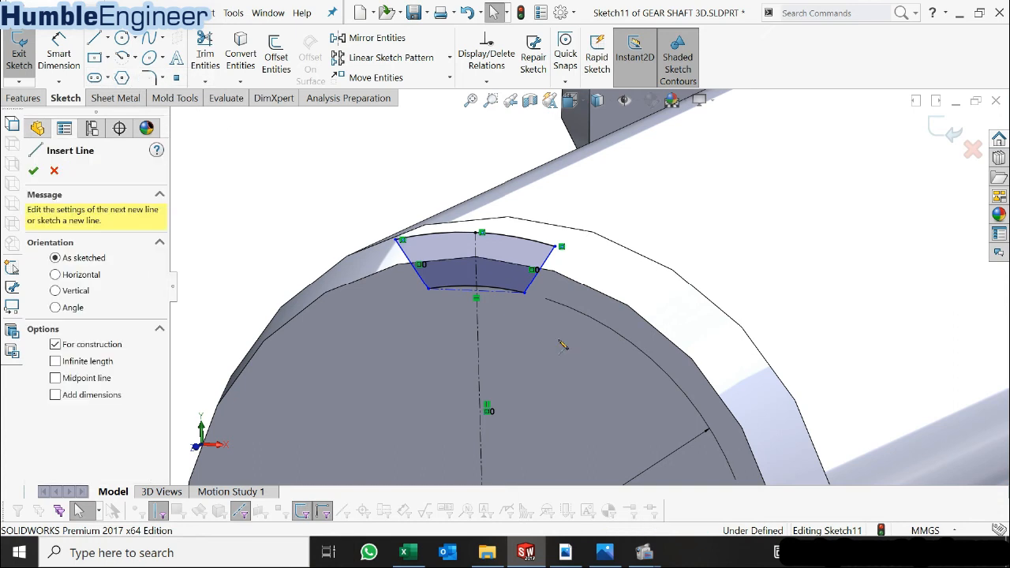
pyautogui.scroll(2, 593, 288)
pyautogui.click(513, 472)
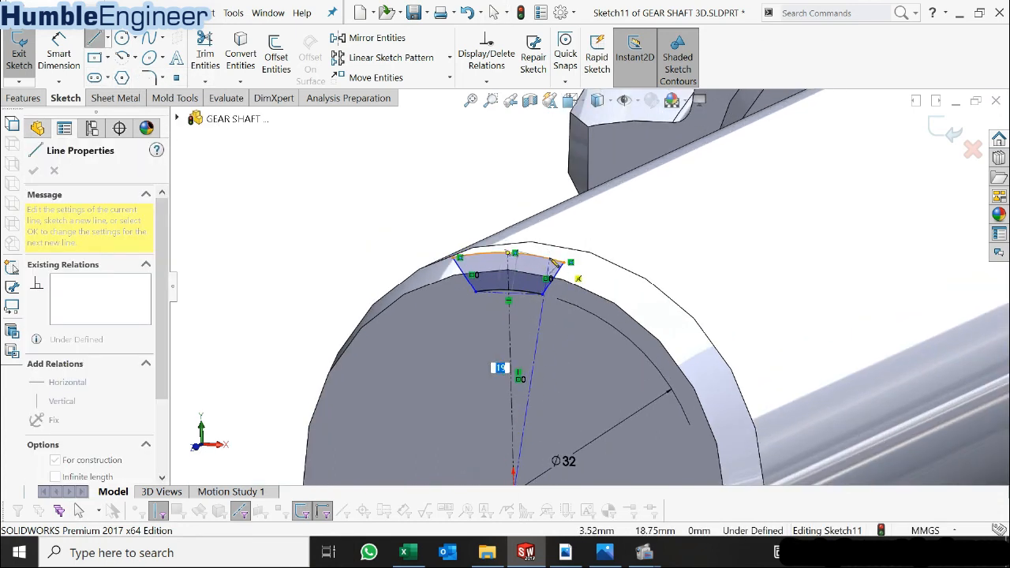
pyautogui.doubleClick(552, 262)
pyautogui.press('Escape')
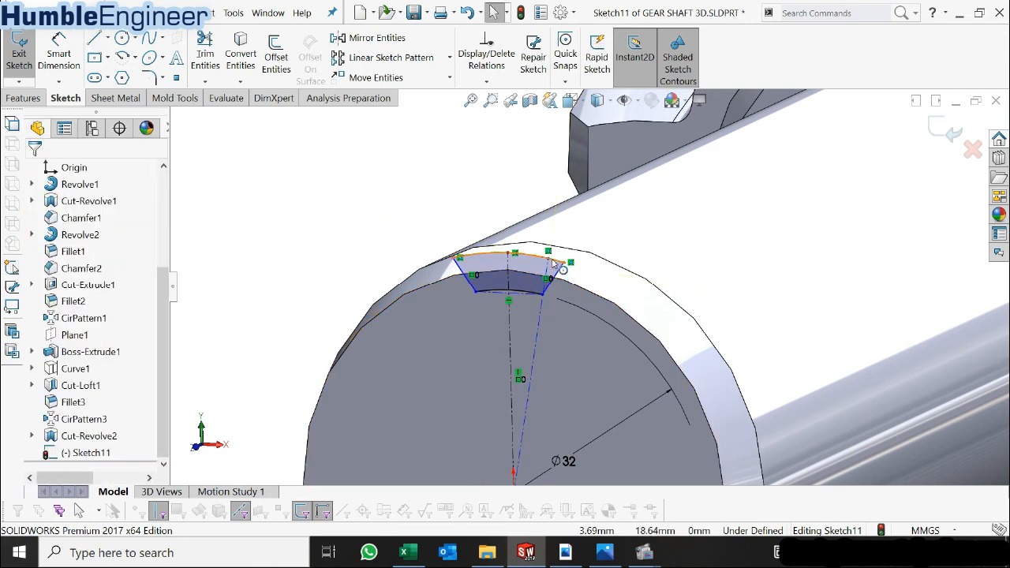
pyautogui.moveTo(550, 259); pyautogui.dragTo(613, 285)
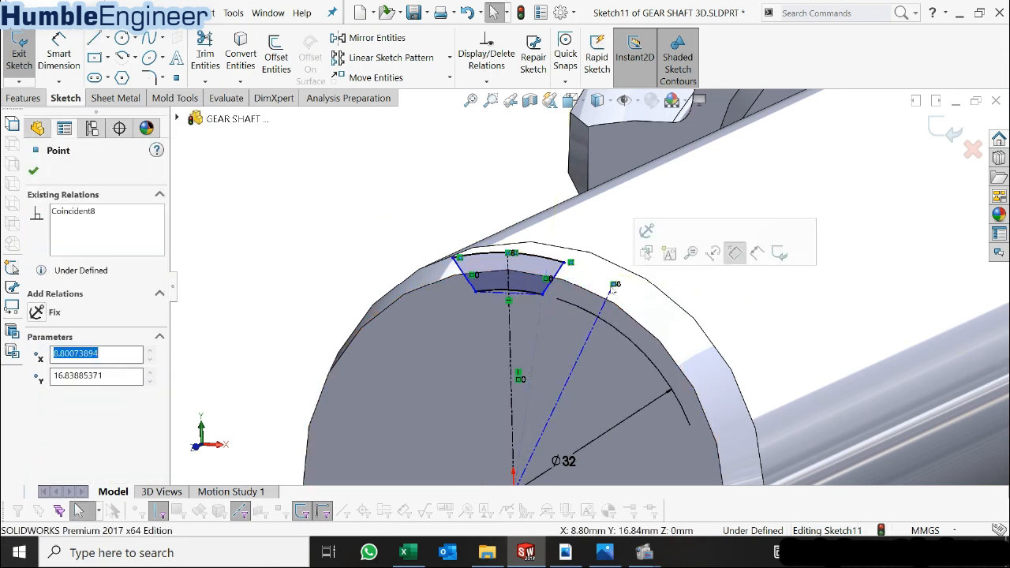
pyautogui.click(62, 61)
pyautogui.click(512, 331)
pyautogui.click(591, 337)
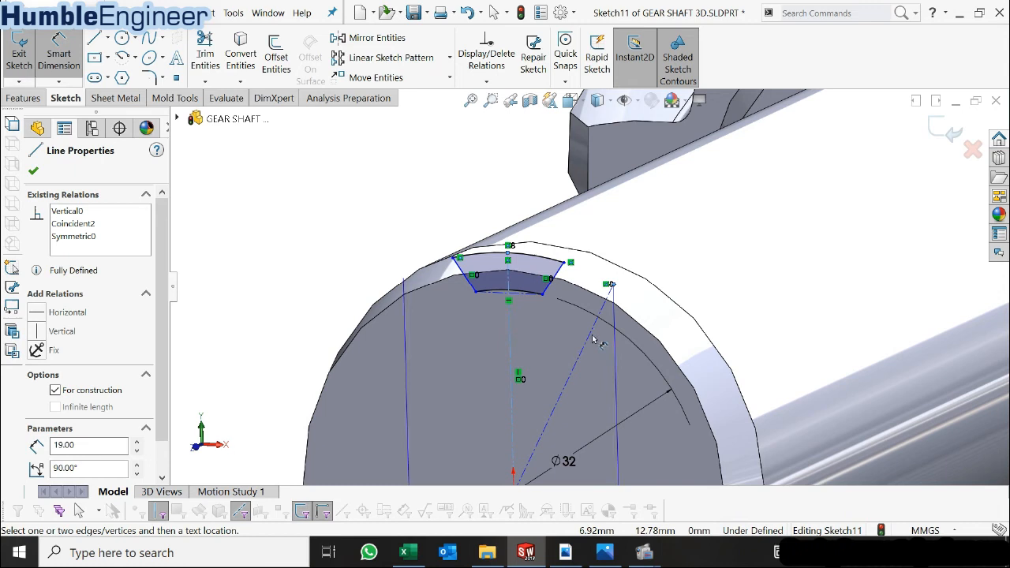
pyautogui.press('Escape')
pyautogui.click(588, 340)
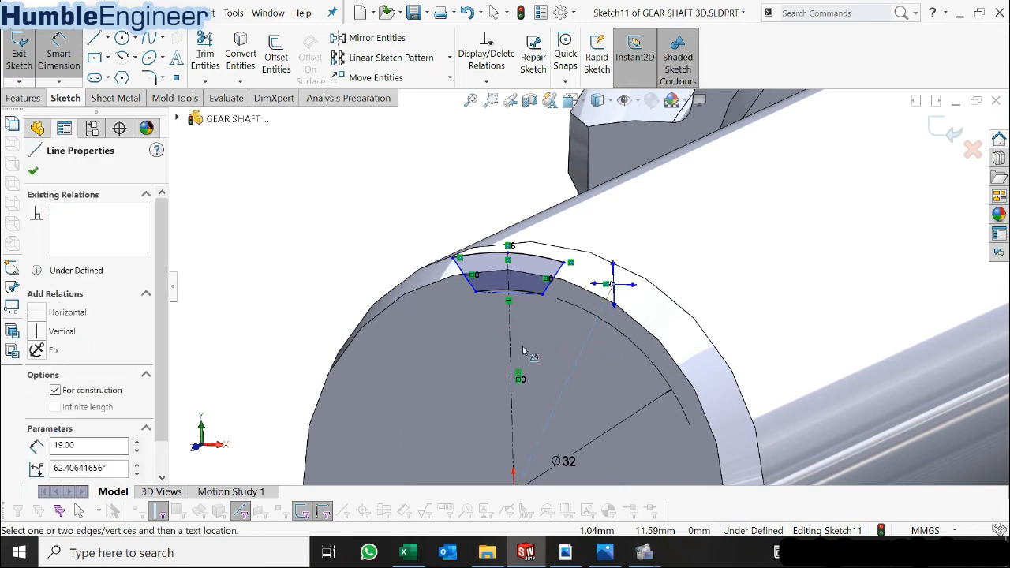
pyautogui.press('Escape')
pyautogui.press('Escape')
# - Dimension the angle between the inclined and the vertical centerline and set it to the equation =180/8
pyautogui.click(58, 54)
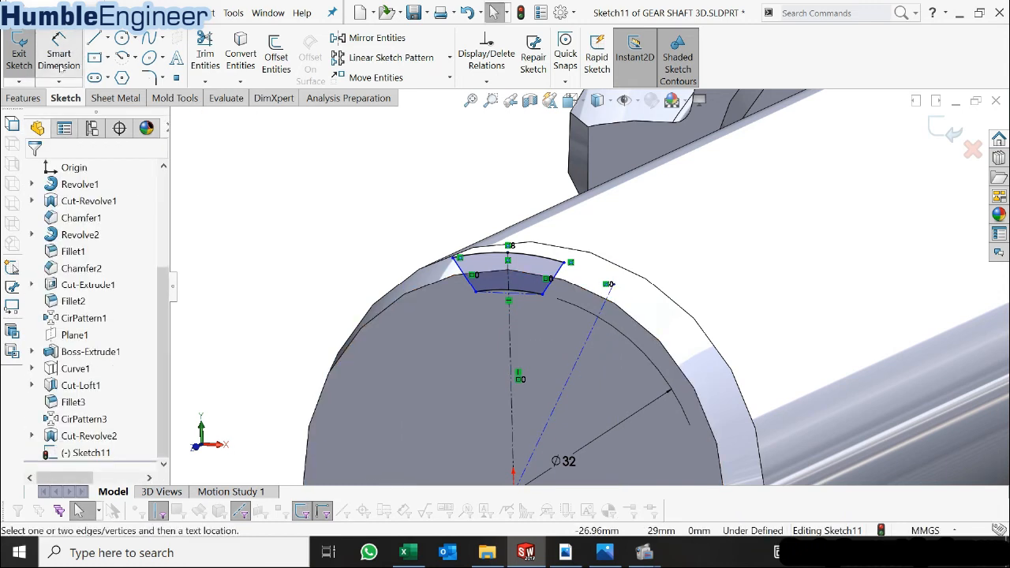
pyautogui.click(578, 365)
pyautogui.click(513, 347)
pyautogui.click(581, 205)
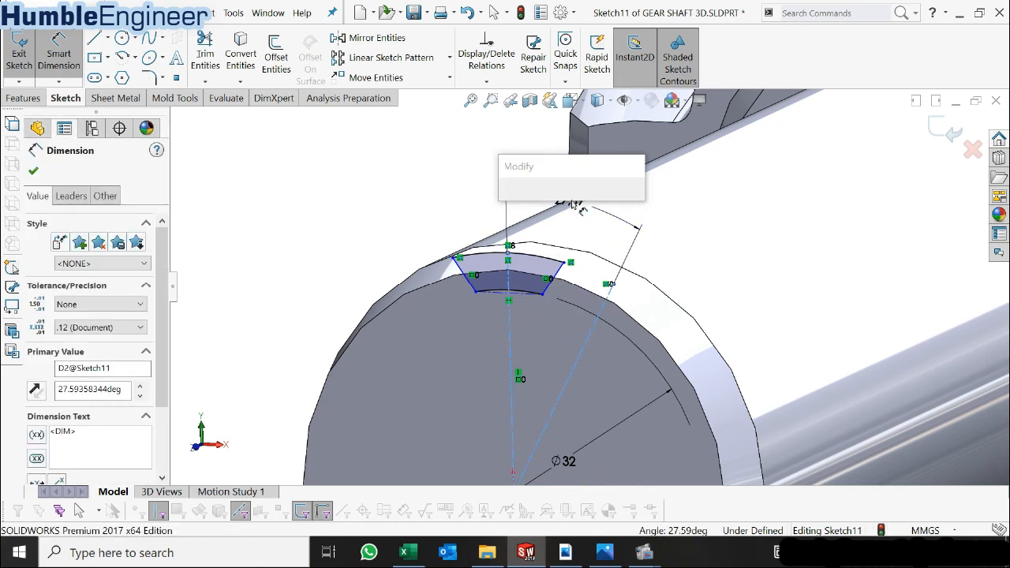
pyautogui.write('=')
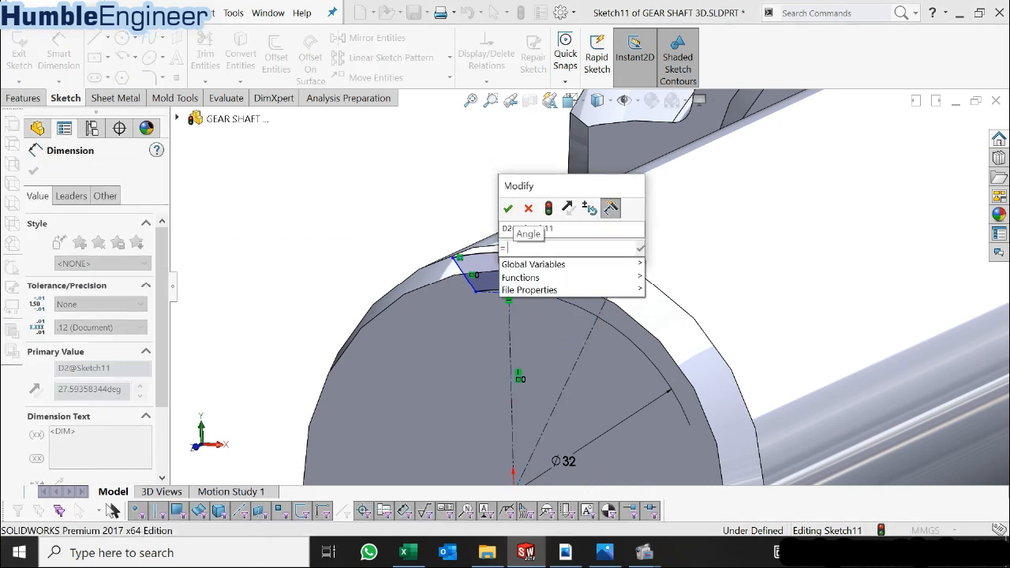
pyautogui.write(' 180 /8')
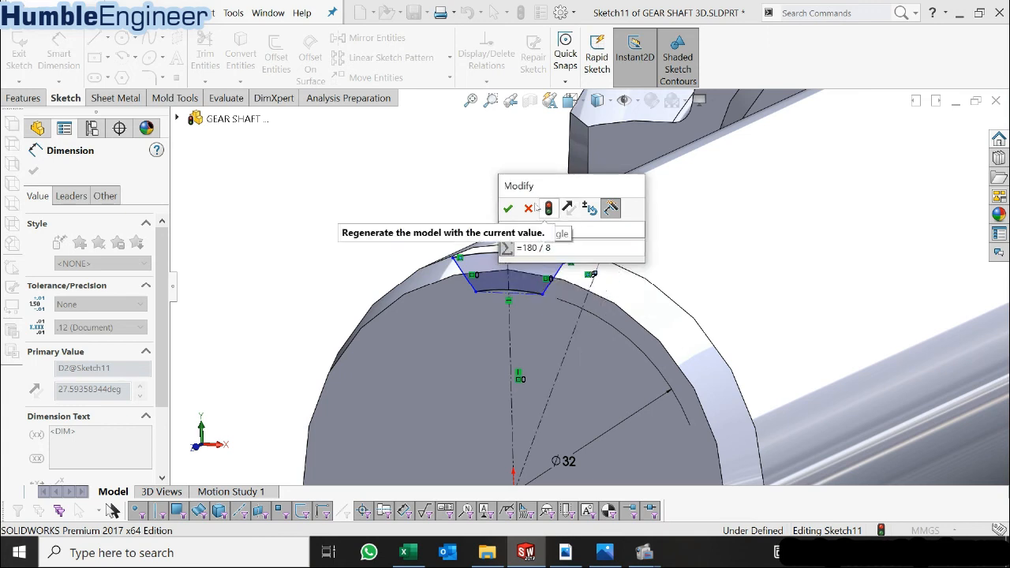
pyautogui.click(507, 207)
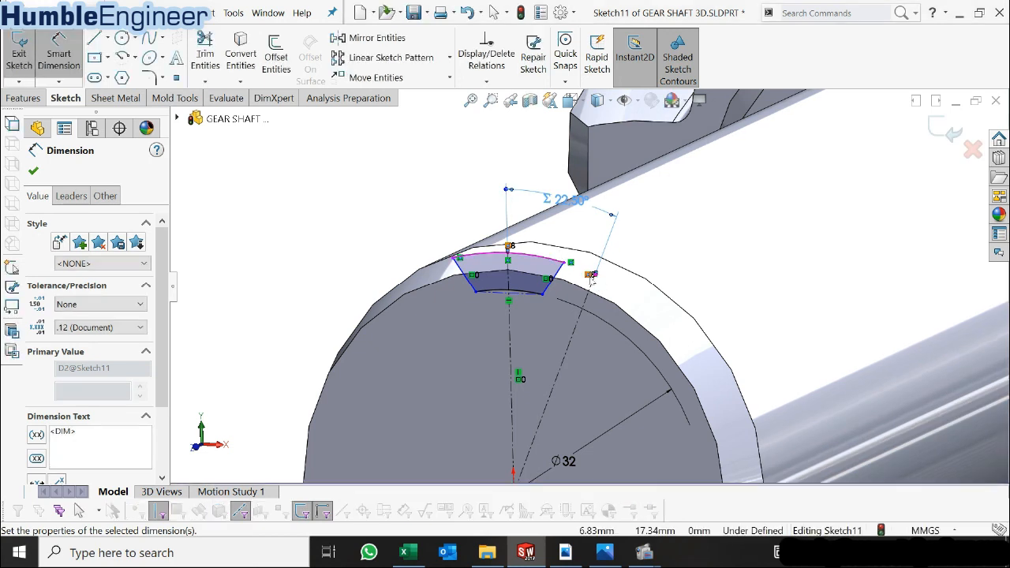
pyautogui.press('Escape')
# - Make the groove flank nearest the inclined centerline parallel to that centerline
pyautogui.scroll(-3, 591, 277)
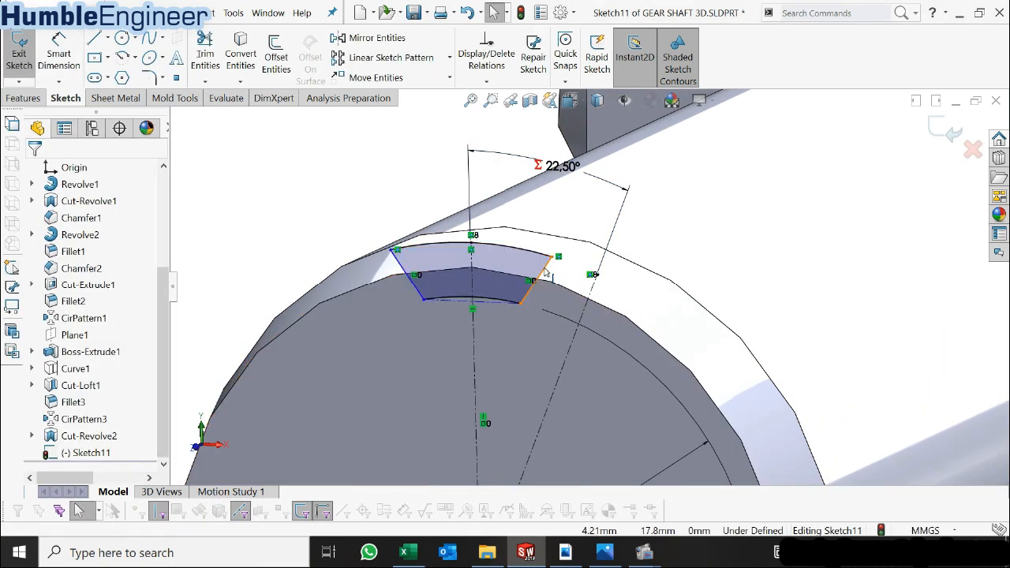
pyautogui.click(547, 273)
pyautogui.keyDown('ctrl'); pyautogui.click(587, 297); pyautogui.keyUp('ctrl')
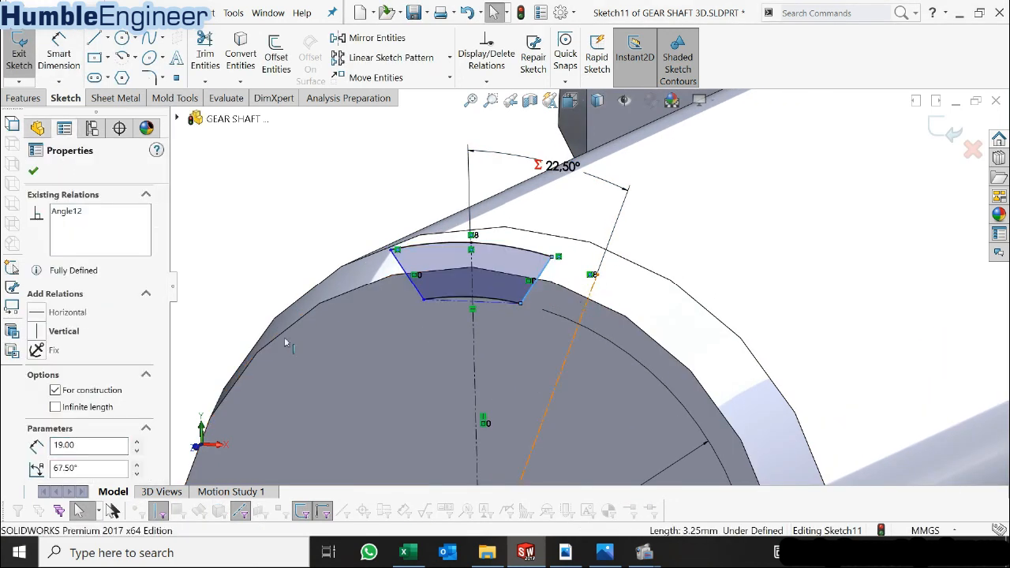
pyautogui.click(37, 448)
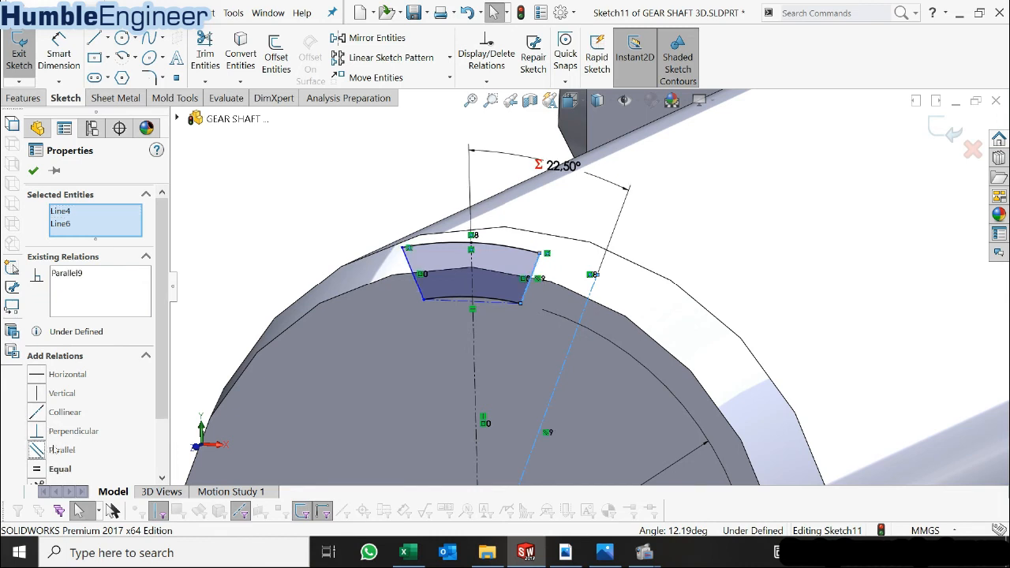
pyautogui.press('Escape')
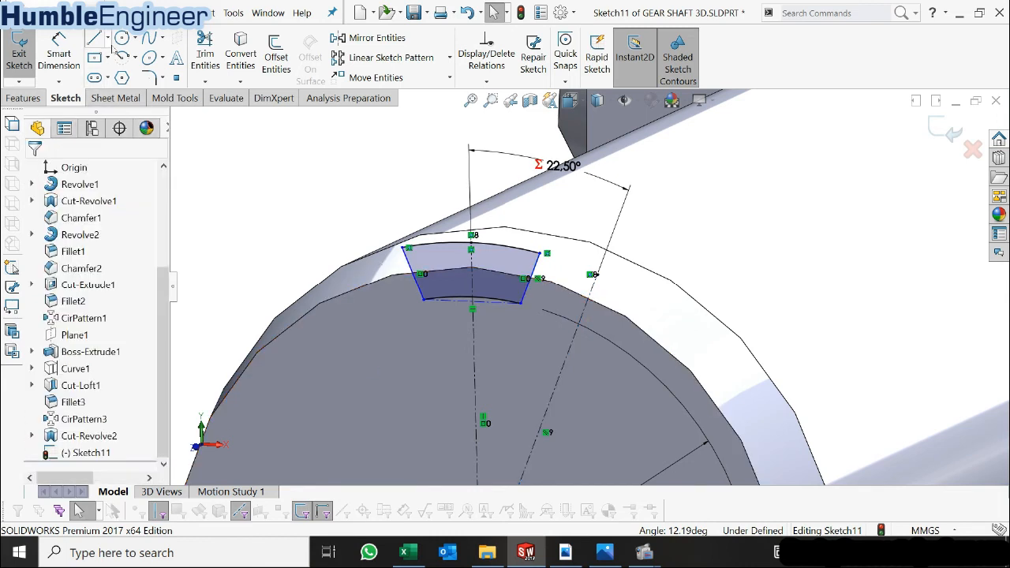
# - Draw a centerline about 5.8 mm long from that flank's lower end across the inclined centerline
pyautogui.click(108, 38)
pyautogui.click(119, 76)
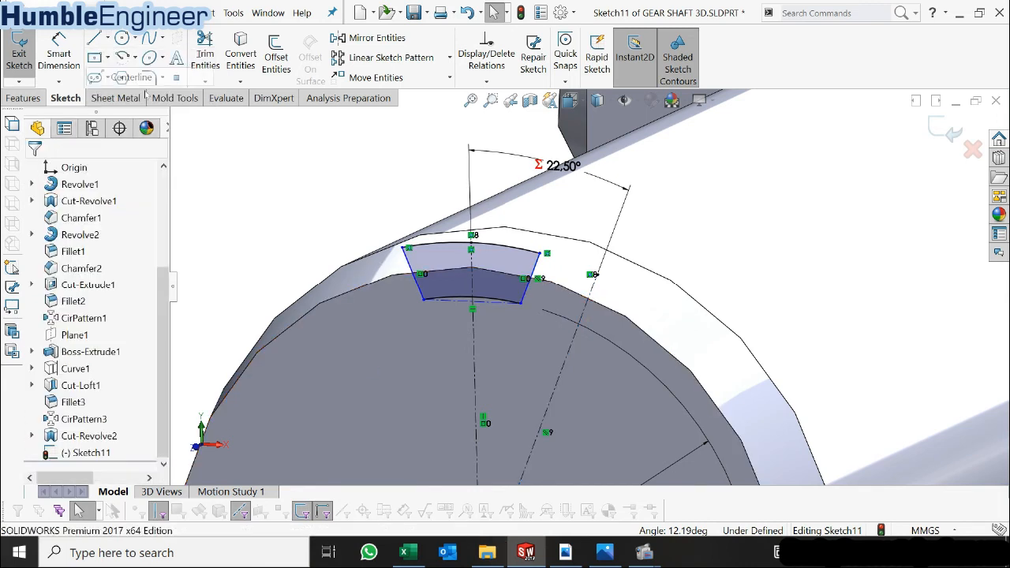
pyautogui.click(522, 303)
pyautogui.click(613, 354)
pyautogui.press('Escape')
pyautogui.scroll(-3, 569, 350)
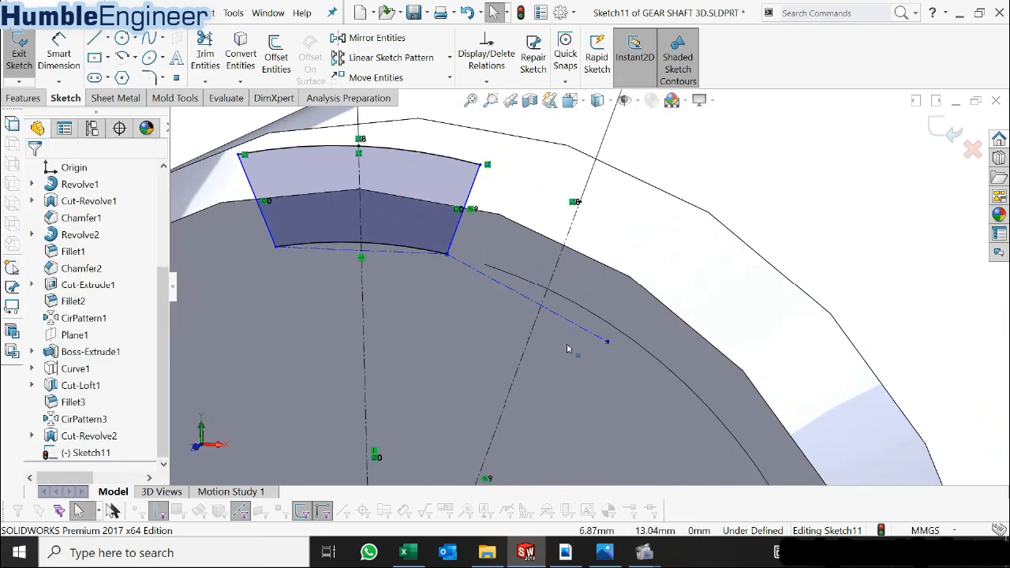
# - Make the midpoint of the new short centerline coincident with the inclined centerline
pyautogui.click(522, 294)
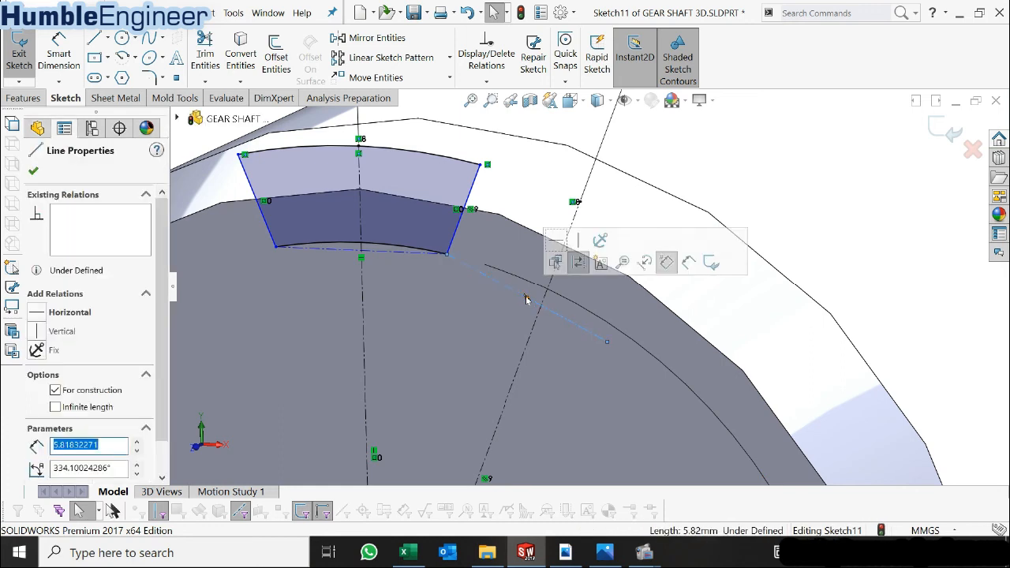
pyautogui.click(527, 299)
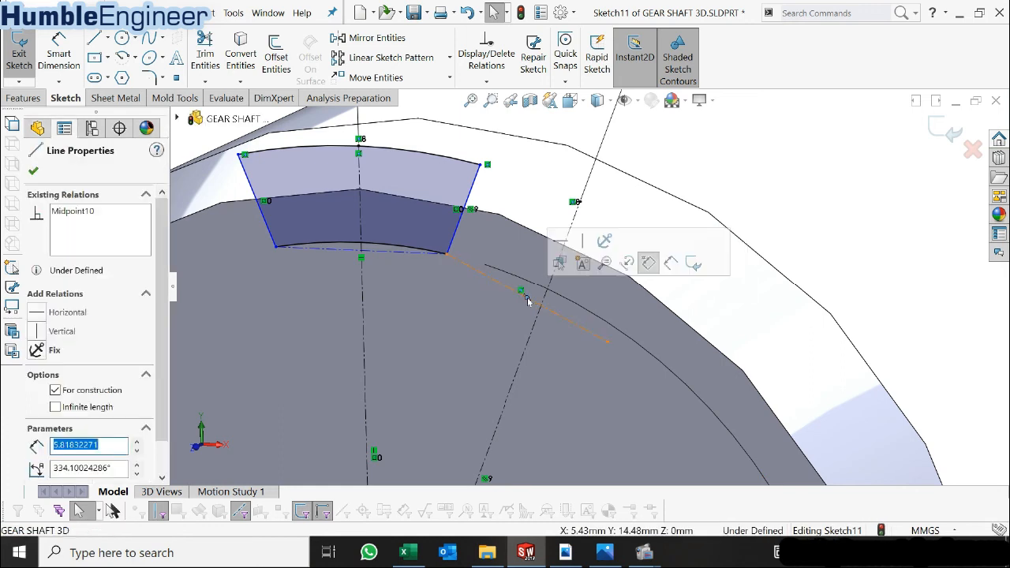
pyautogui.keyDown('ctrl'); pyautogui.click(534, 333); pyautogui.keyUp('ctrl')
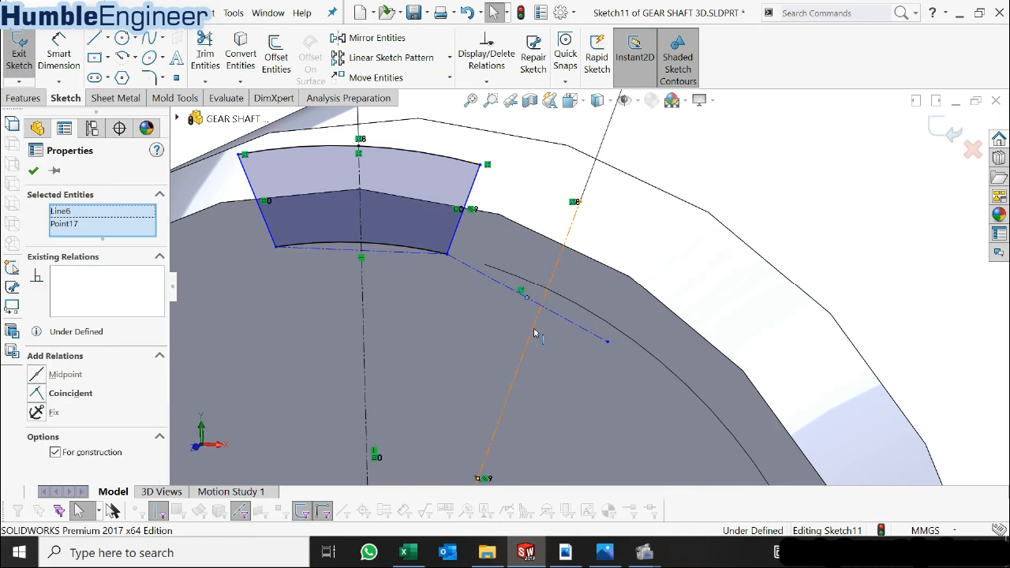
pyautogui.click(60, 395)
# - Make the short centerline equal in length to the horizontal centerline between the flanks' lower ends
pyautogui.click(387, 251)
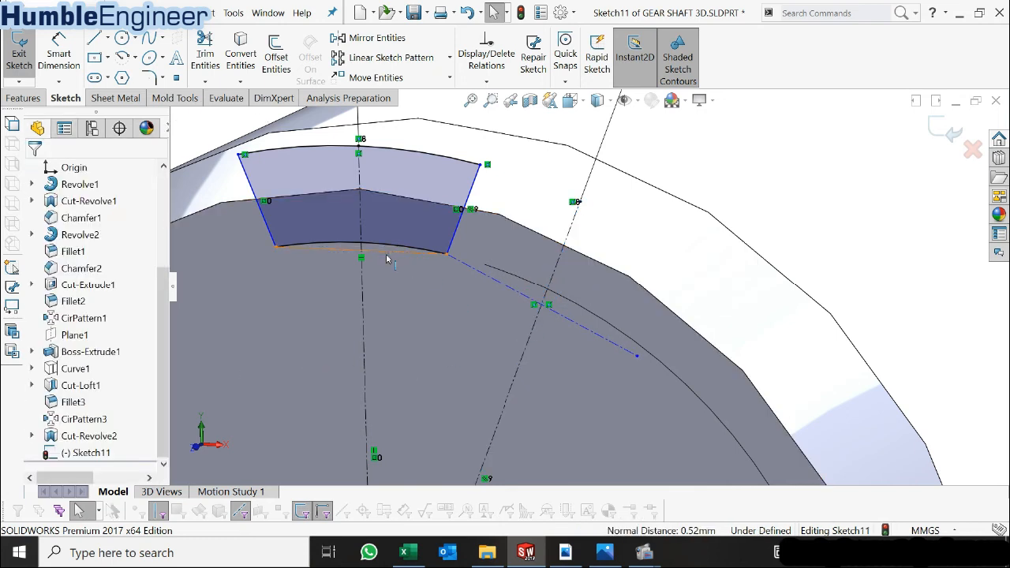
pyautogui.keyDown('ctrl'); pyautogui.click(486, 272); pyautogui.keyUp('ctrl')
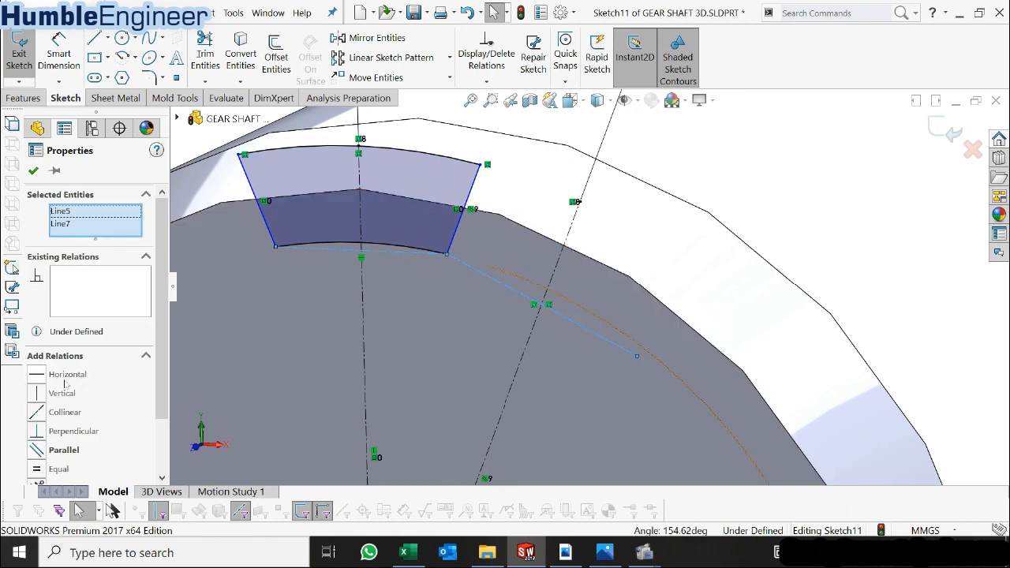
pyautogui.click(48, 469)
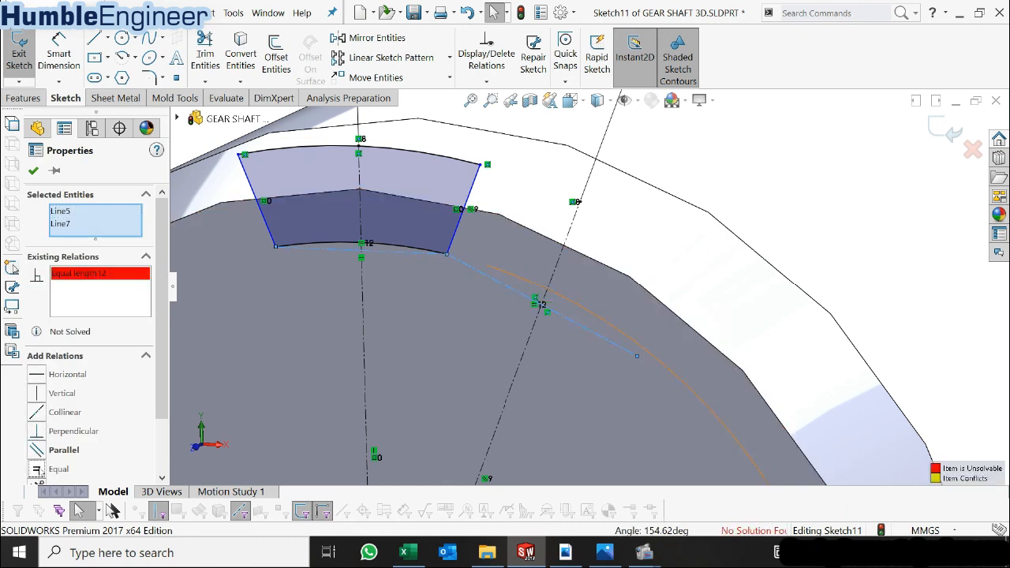
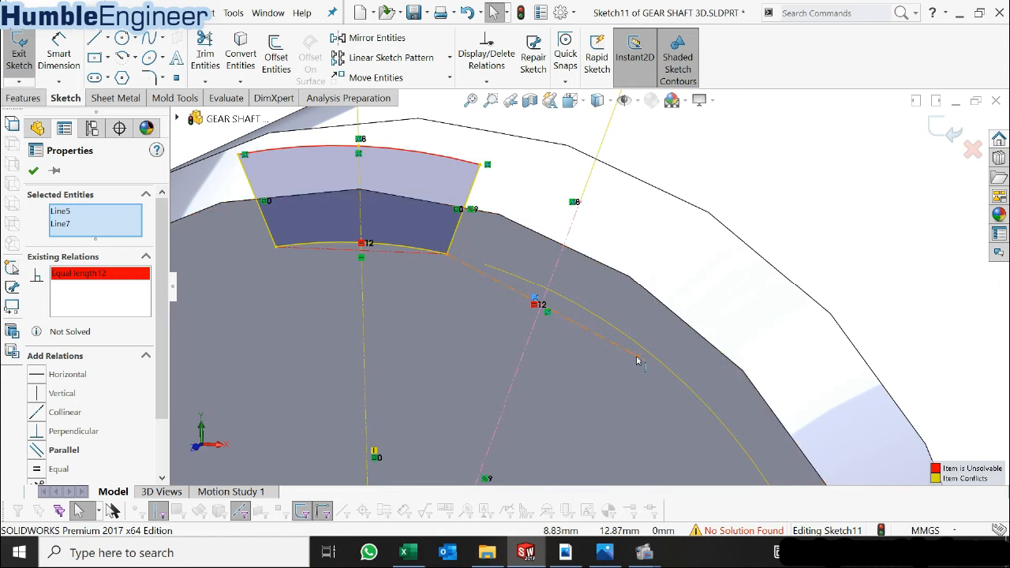
# - Delete the coincidence between the short centerline's midpoint and the inclined centerline, and move the short line's free end outward
pyautogui.press('Escape')
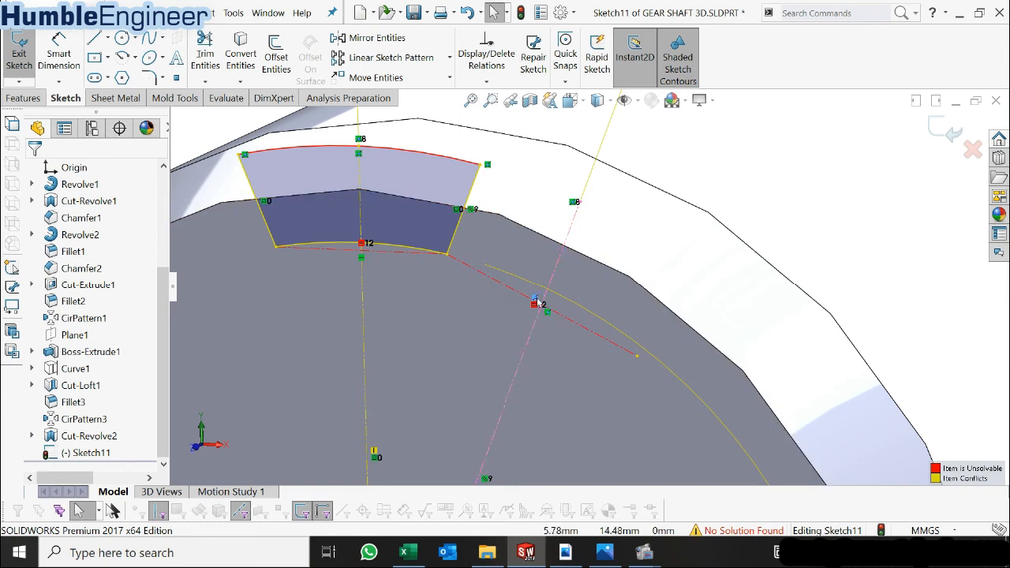
pyautogui.press('Delete')
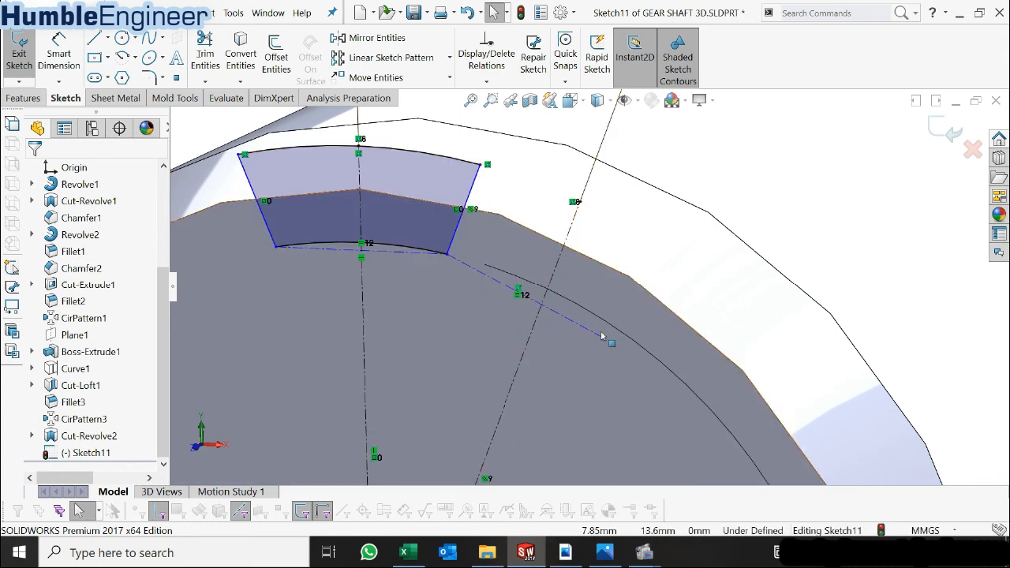
pyautogui.moveTo(608, 341)
pyautogui.mouseDown()
pyautogui.moveTo(641, 377)
pyautogui.moveTo(598, 308)
pyautogui.moveTo(684, 291)
pyautogui.moveTo(621, 303)
pyautogui.mouseUp()
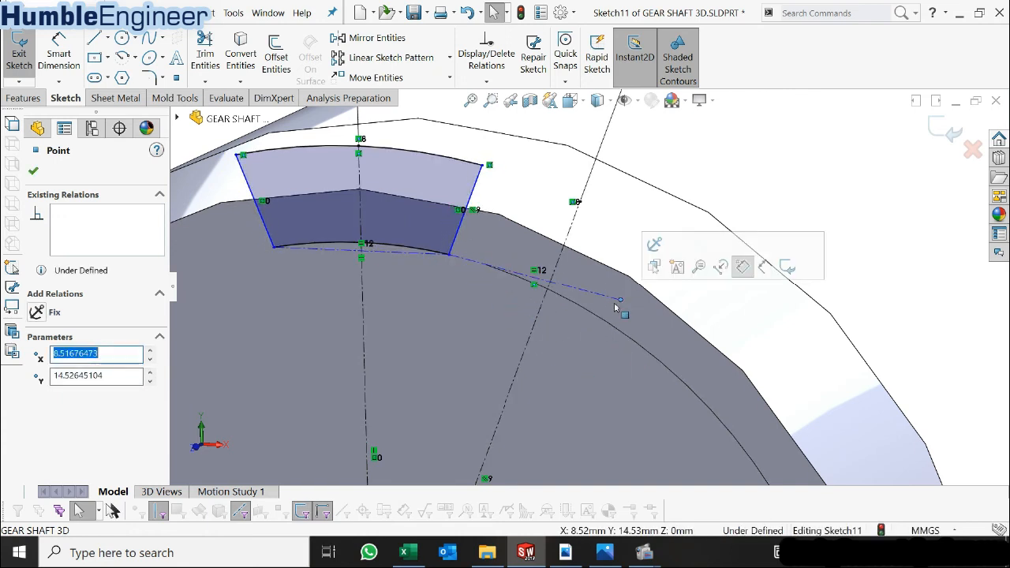
# - Make the short centerline perpendicular to the inclined centerline
pyautogui.click(555, 269)
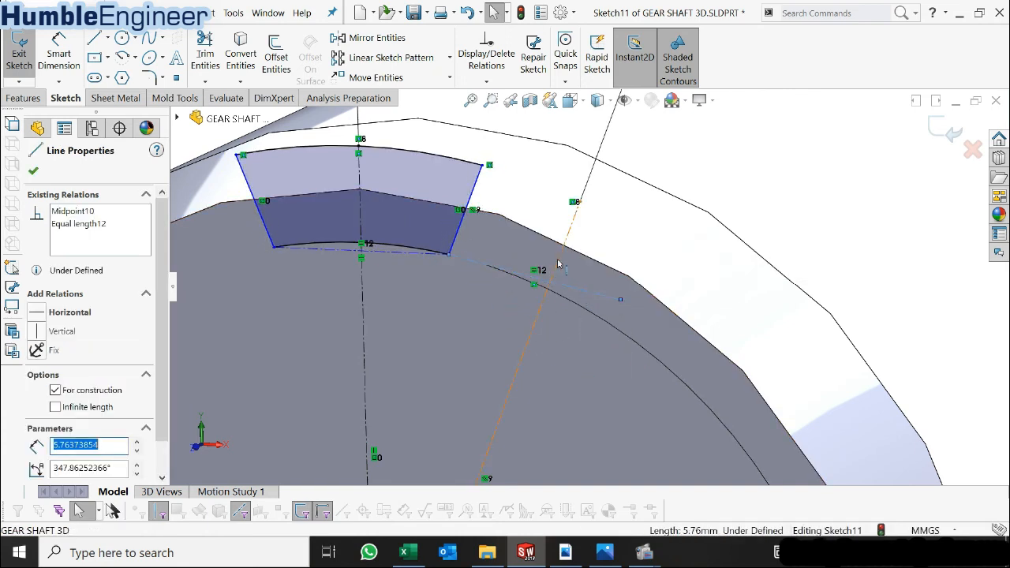
pyautogui.keyDown('ctrl'); pyautogui.click(558, 264); pyautogui.keyUp('ctrl')
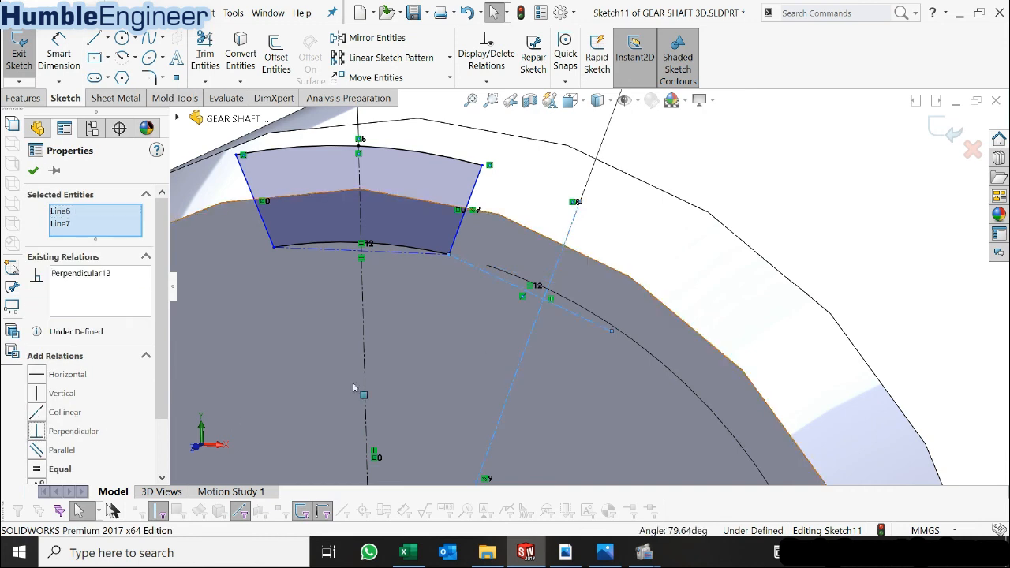
pyautogui.press('Escape')
# - Place the short centerline's midpoint on the inclined centerline with a coincident relation
pyautogui.click(526, 297)
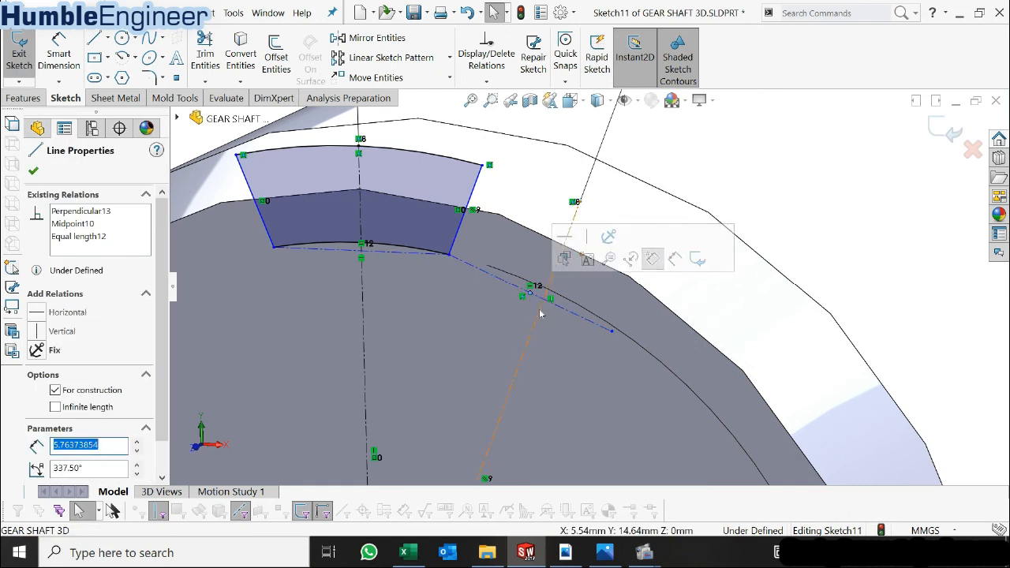
pyautogui.keyDown('ctrl'); pyautogui.click(540, 319); pyautogui.keyUp('ctrl')
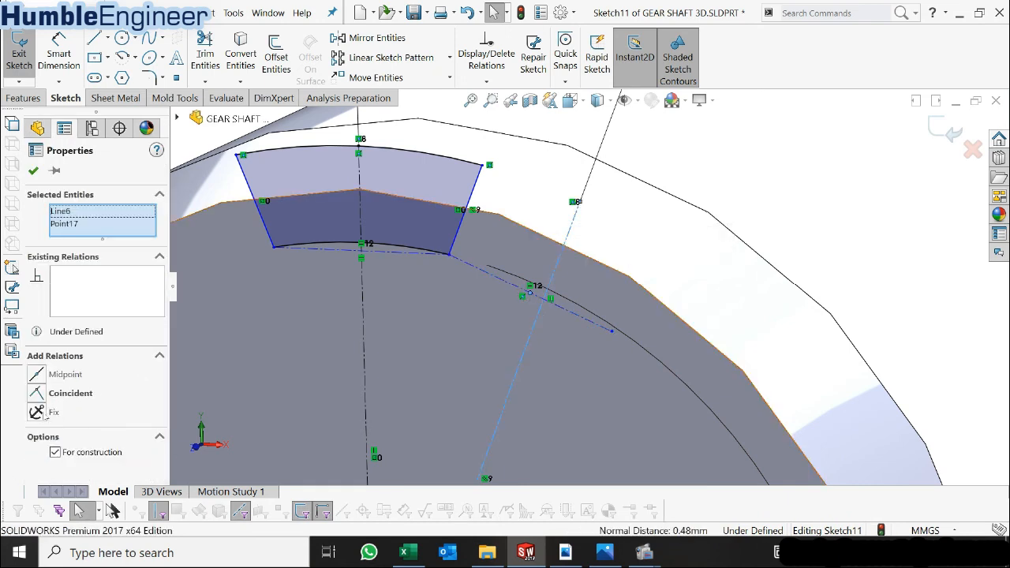
pyautogui.click(37, 393)
pyautogui.press('Escape')
# - Check the groove profile on the shaft's end face and exit the sketch
pyautogui.scroll(4, 516, 268)
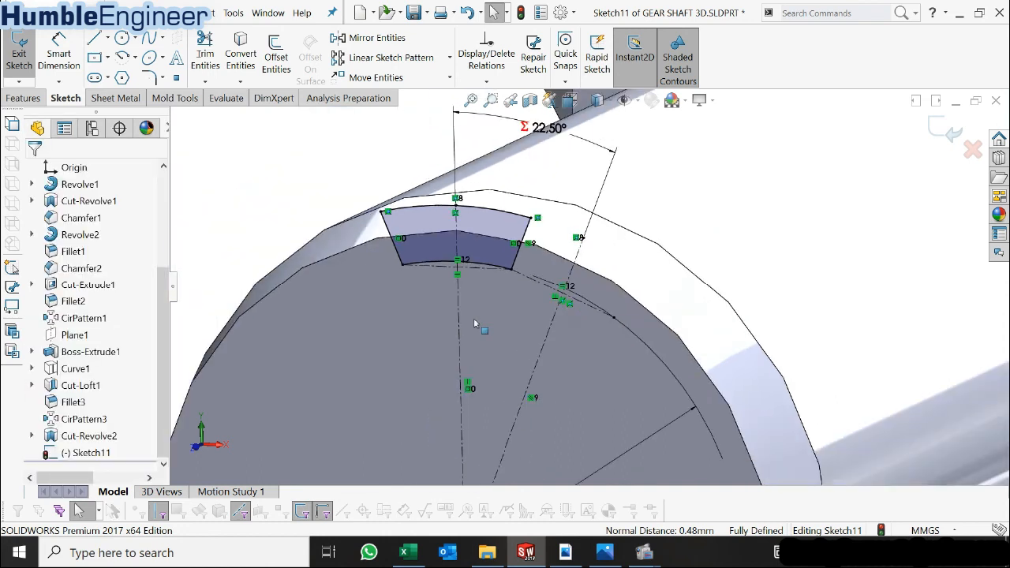
pyautogui.scroll(1, 516, 266)
pyautogui.scroll(-1, 519, 270)
pyautogui.moveTo(518, 270)
pyautogui.mouseDown(button='middle')
pyautogui.moveTo(595, 279)
pyautogui.moveTo(513, 294)
pyautogui.mouseUp(button='middle')
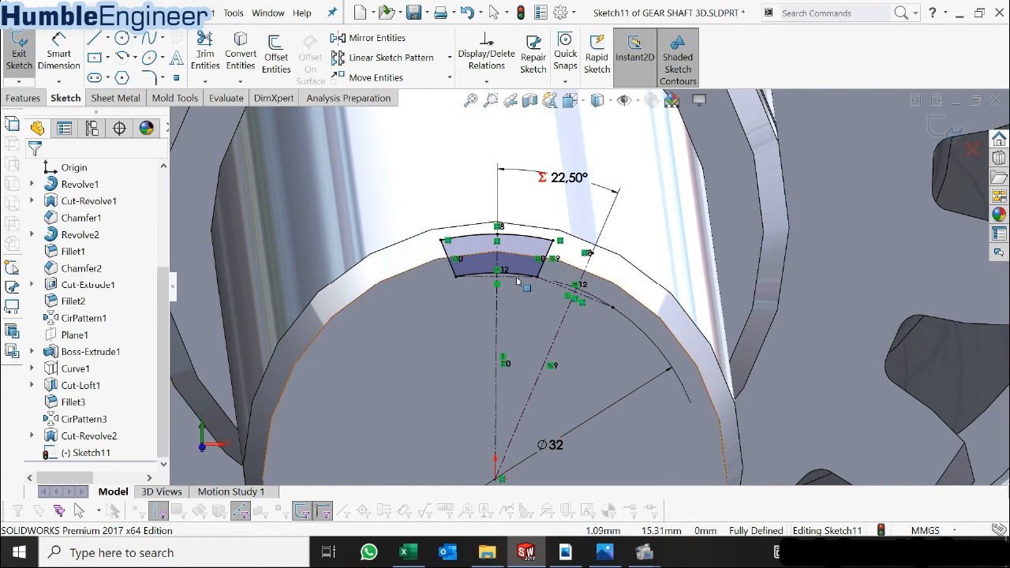
pyautogui.scroll(3, 517, 281)
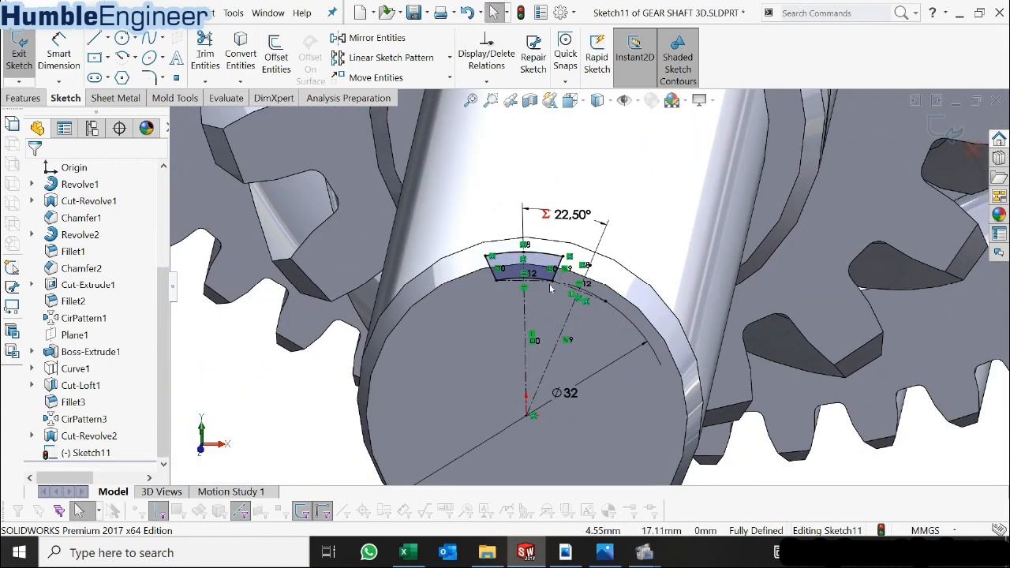
pyautogui.click(935, 126)
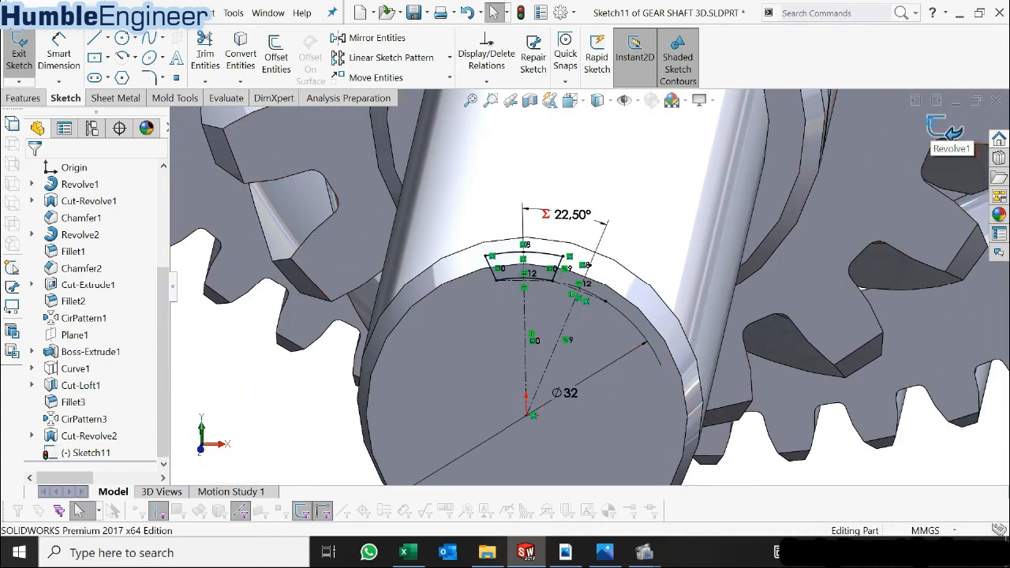
# - Check the spline groove's run-out at the shaft end in the Gear.PDF sectional view
pyautogui.scroll(4, 621, 277)
pyautogui.moveTo(631, 280)
pyautogui.mouseDown(button='middle')
pyautogui.moveTo(582, 239)
pyautogui.moveTo(429, 276)
pyautogui.mouseUp(button='middle')
pyautogui.click(430, 276)
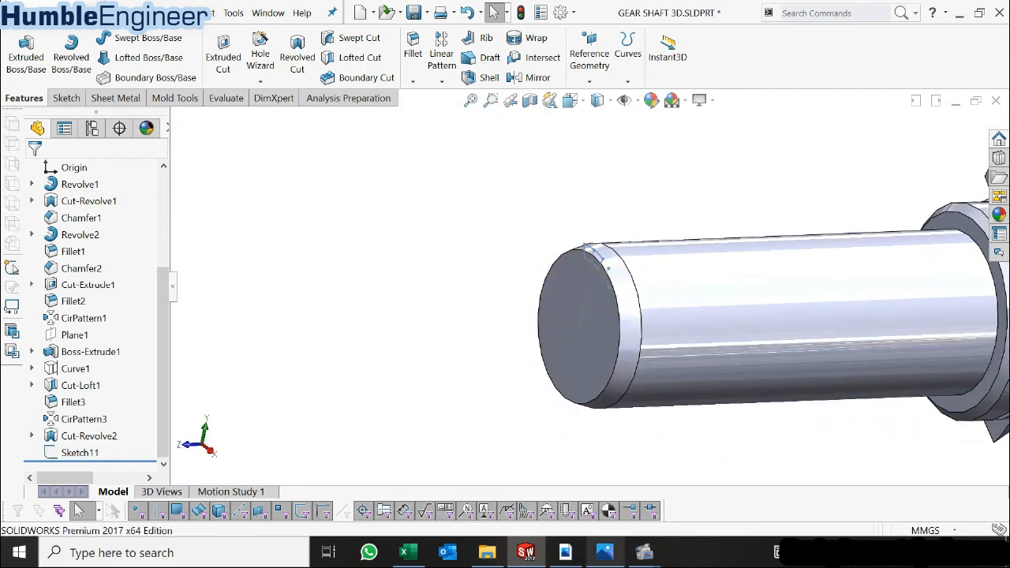
pyautogui.click(565, 553)
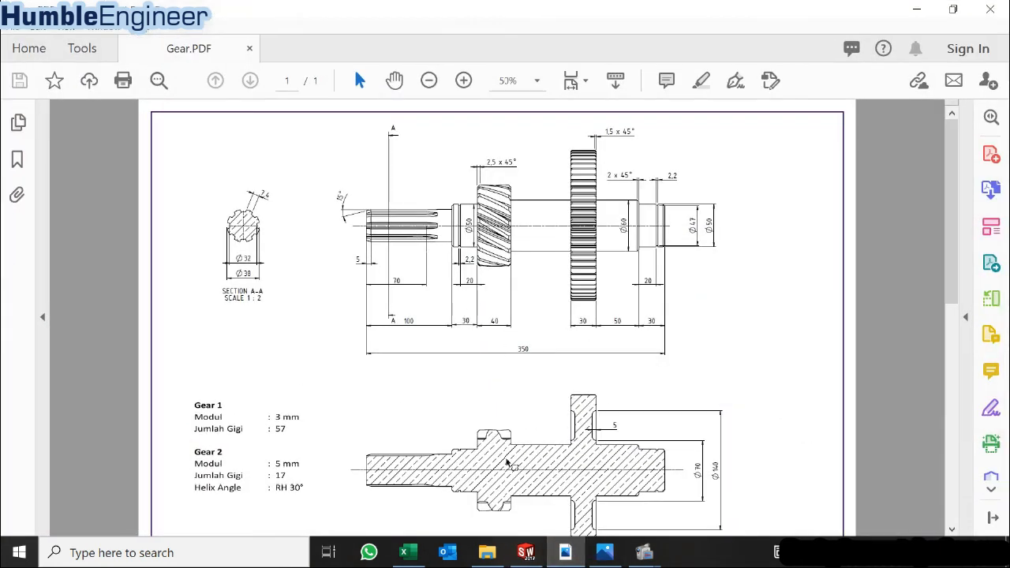
pyautogui.keyDown('ctrl'); pyautogui.scroll(5, 442, 456); pyautogui.keyUp('ctrl')
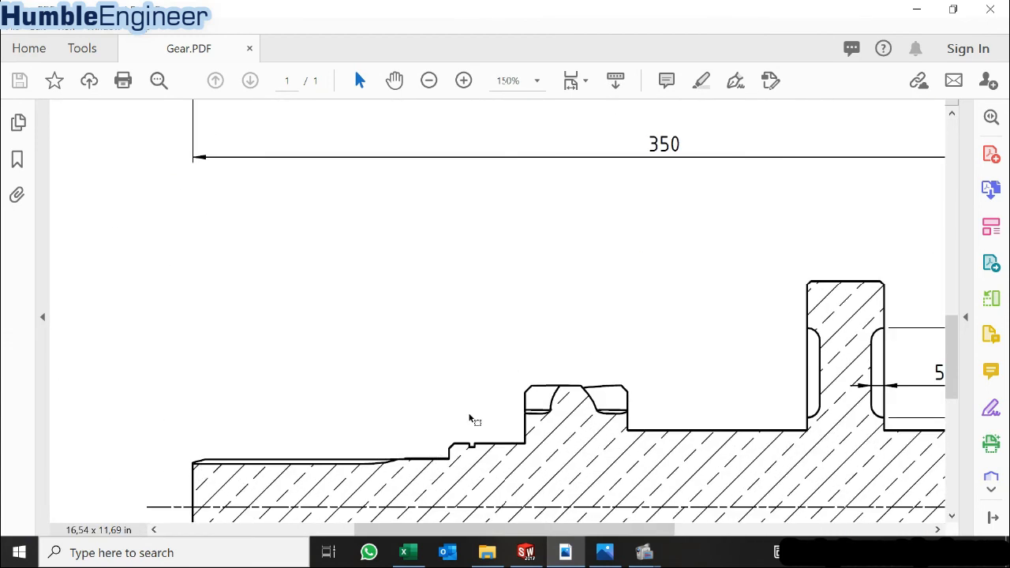
pyautogui.click(919, 11)
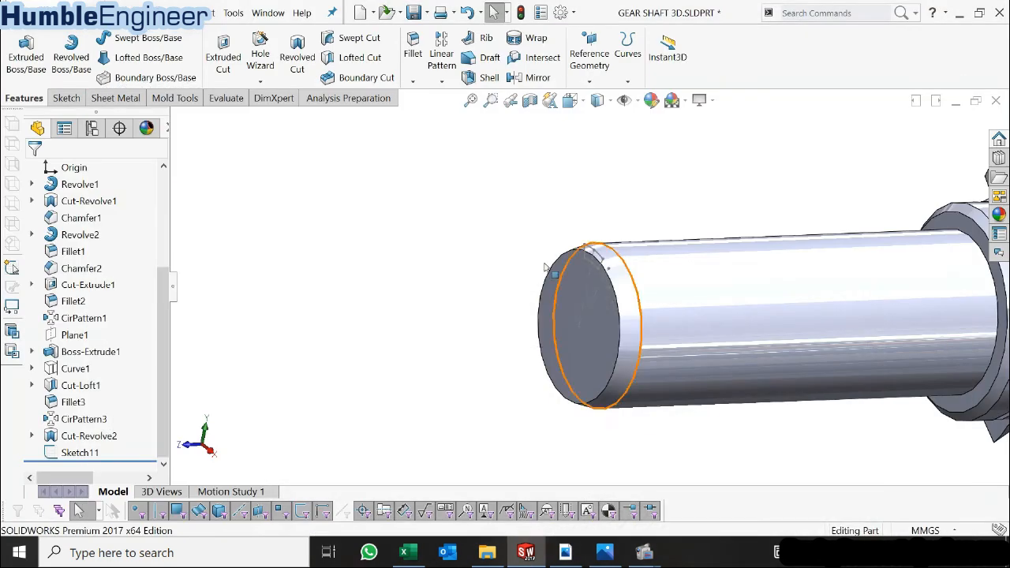
# - Start a new sketch on the Right Plane and view it face-on at the splined shaft end
pyautogui.scroll(3, 544, 278)
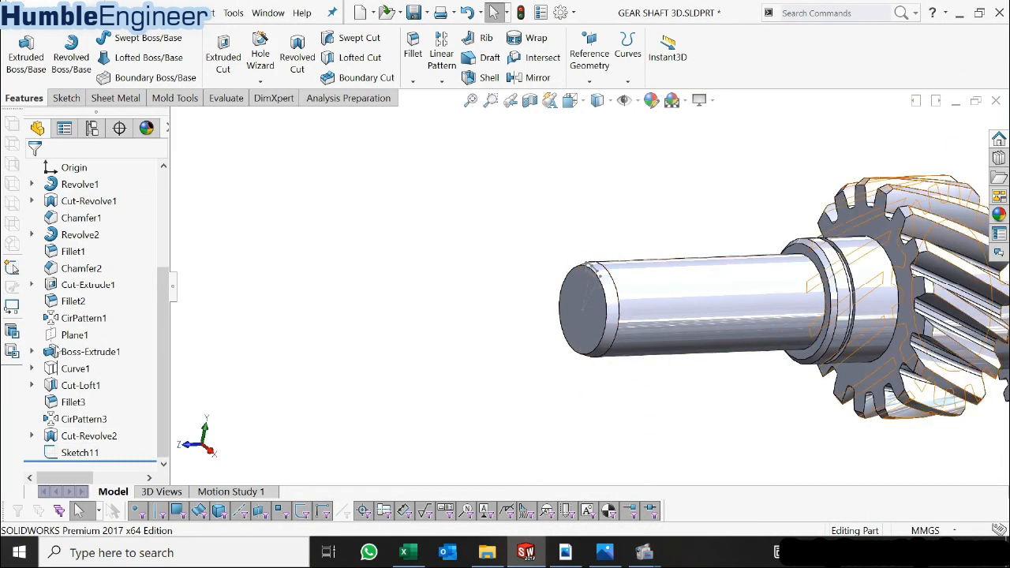
pyautogui.scroll(3, 89, 273)
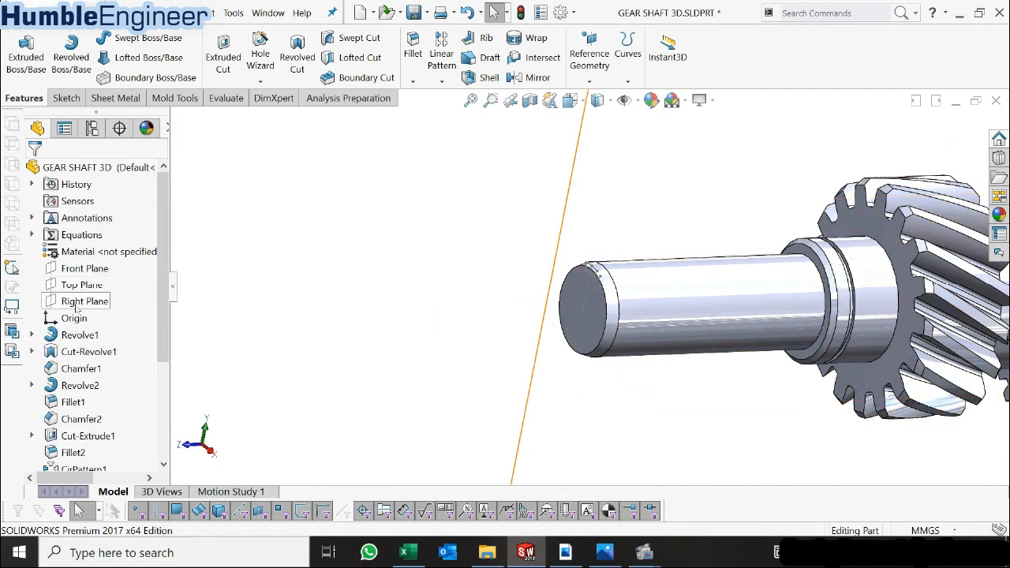
pyautogui.click(79, 301)
pyautogui.click(82, 284)
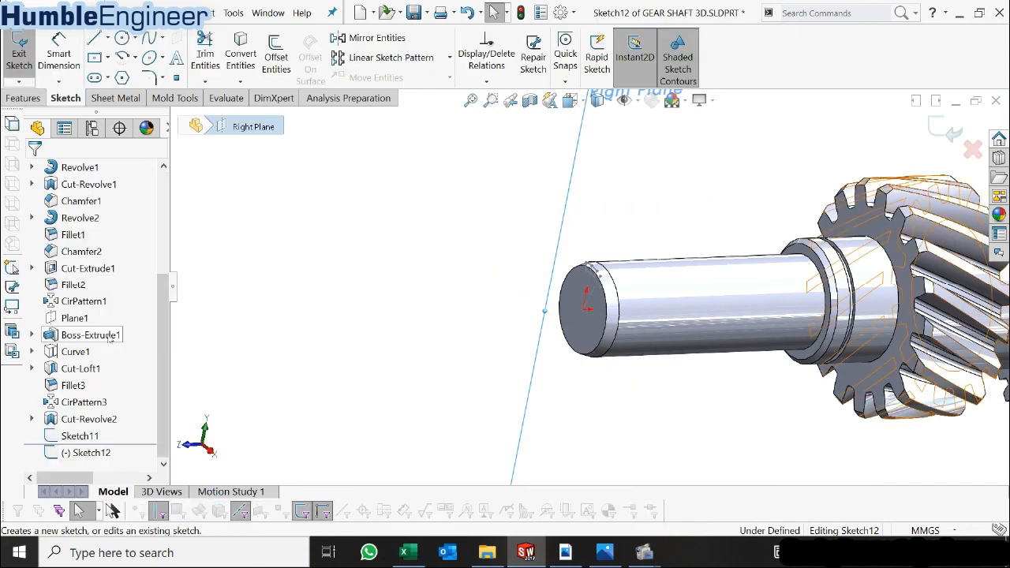
pyautogui.rightClick(85, 456)
pyautogui.click(119, 319)
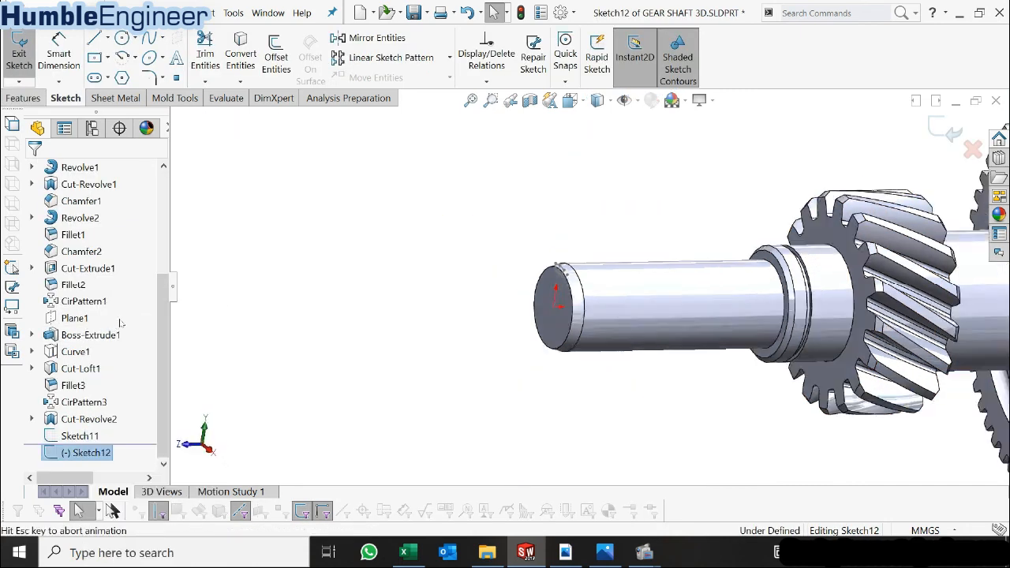
pyautogui.scroll(-3, 426, 262)
pyautogui.scroll(-1, 423, 294)
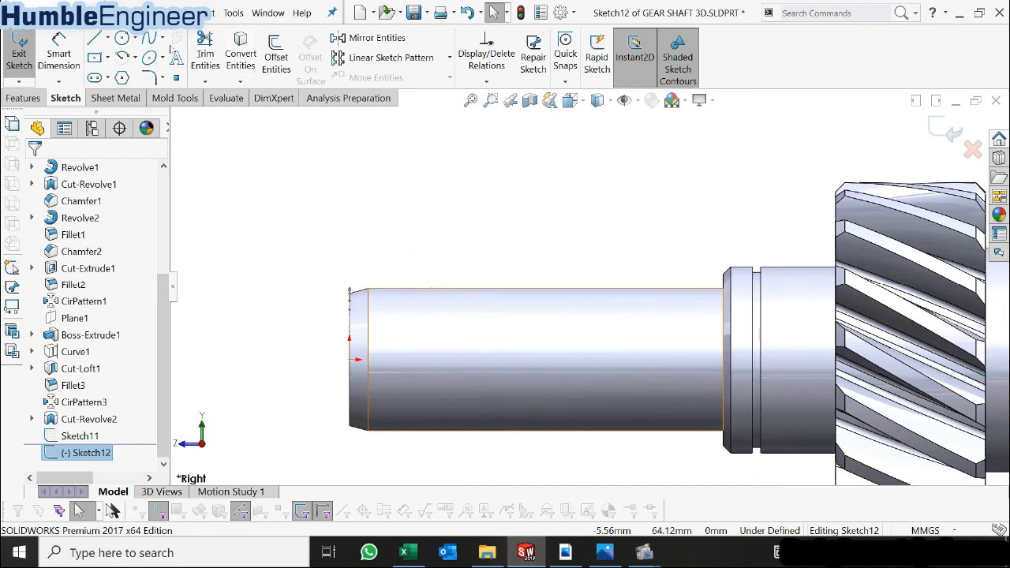
# - Sketch a horizontal line about 60 mm long near the shaft's upper edge, ending in an upward tangent arc of about 22 mm radius
pyautogui.click(97, 40)
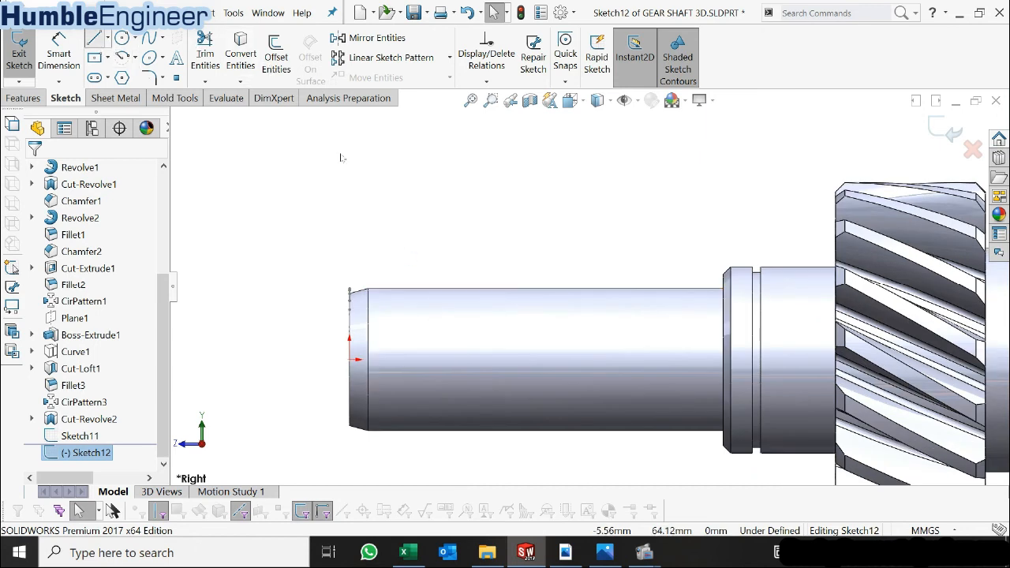
pyautogui.click(378, 304)
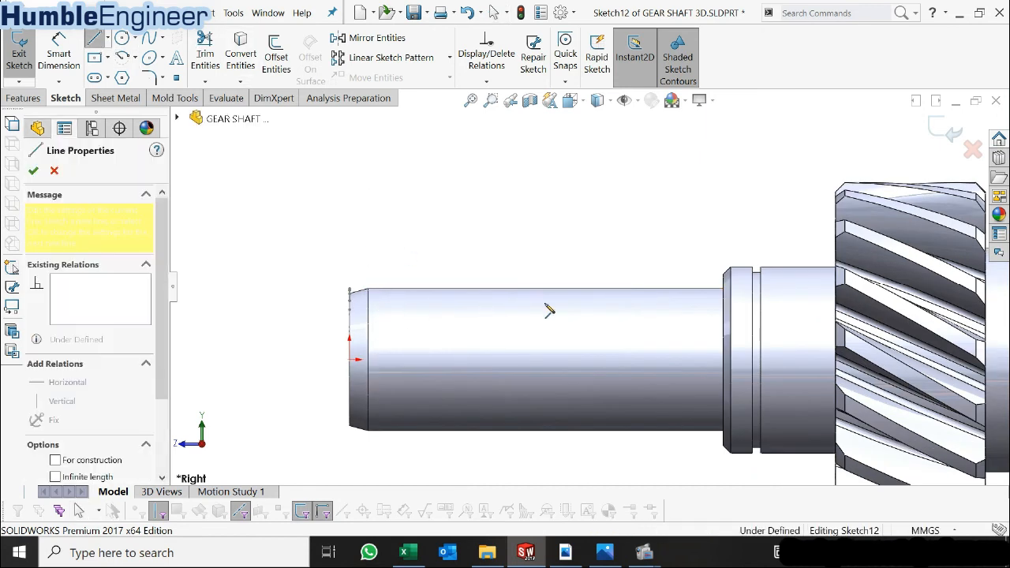
pyautogui.doubleClick(601, 306)
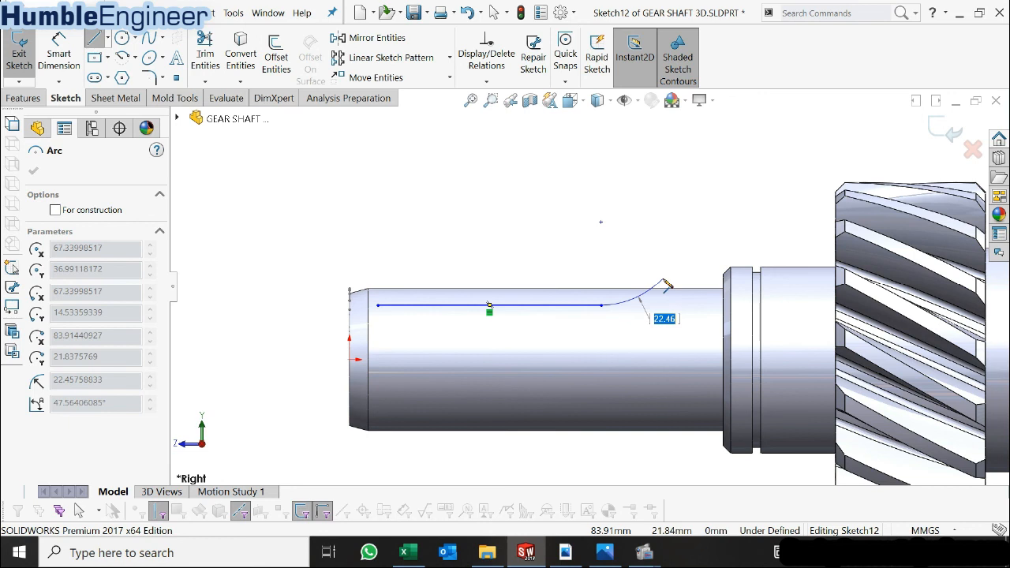
pyautogui.click(662, 279)
pyautogui.press('Escape')
pyautogui.scroll(-3, 686, 297)
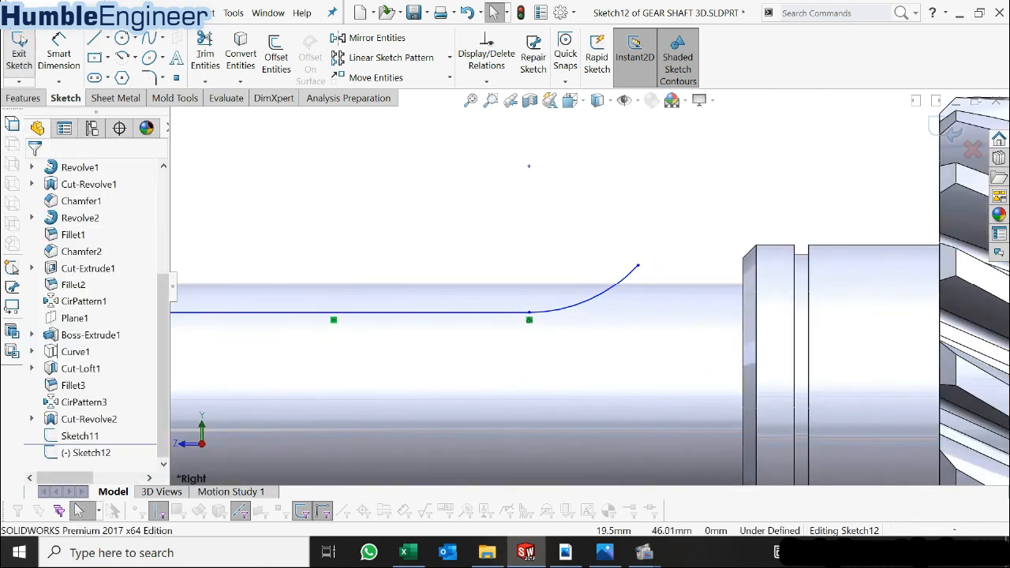
pyautogui.click(58, 42)
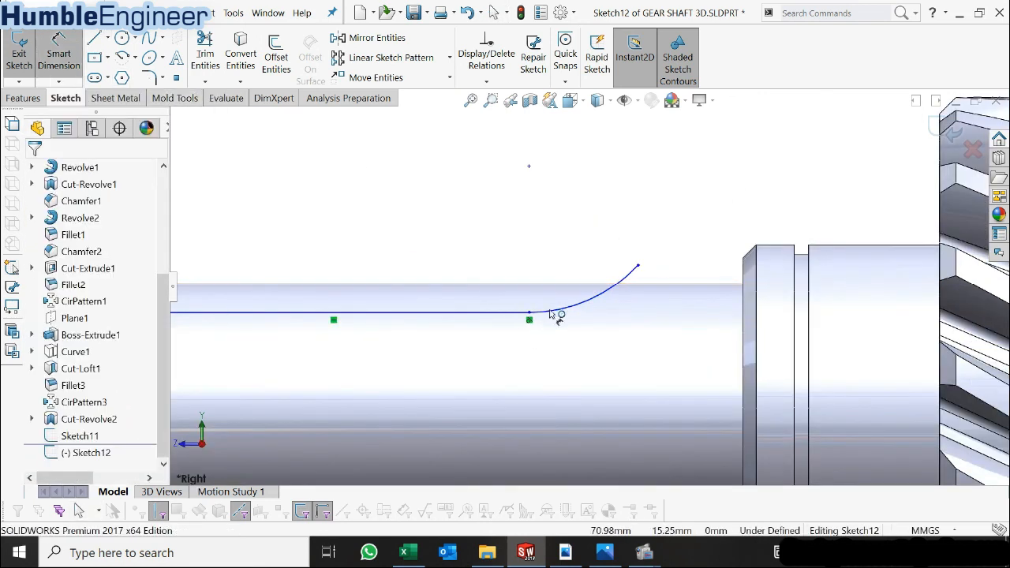
pyautogui.click(525, 313)
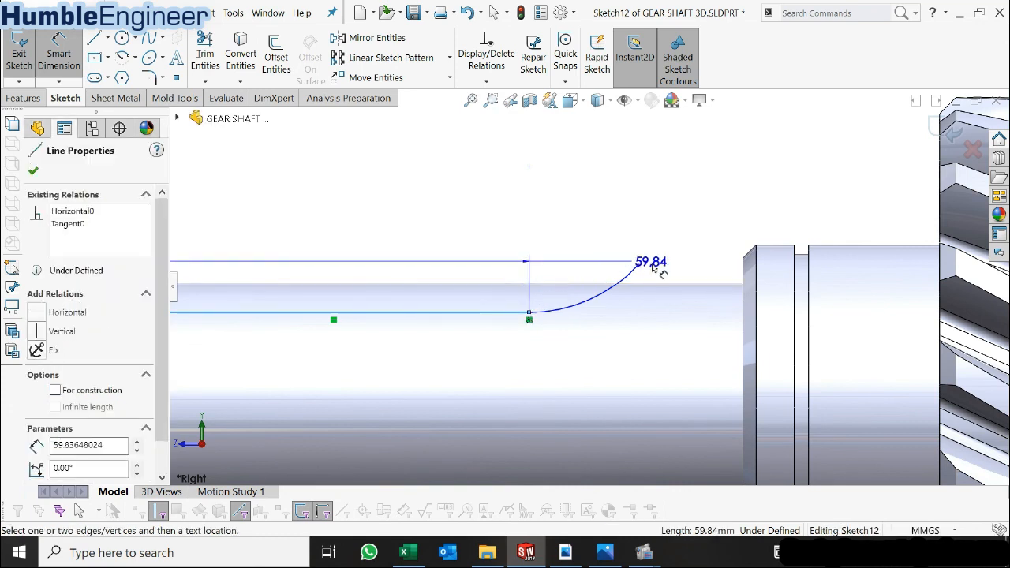
pyautogui.press('Escape')
pyautogui.scroll(3, 483, 307)
pyautogui.press('Escape')
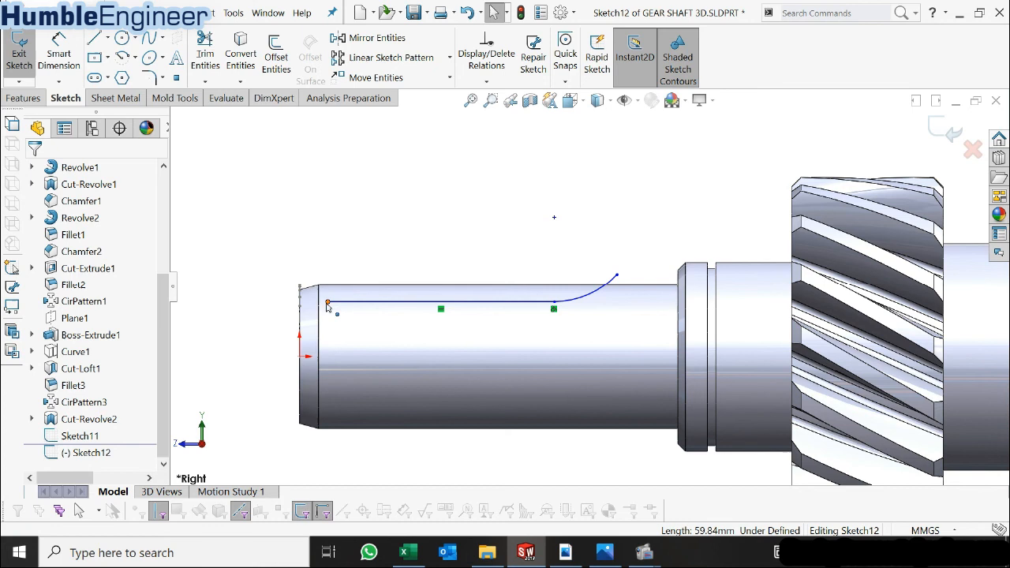
# - Place the horizontal line's outer endpoint at the midpoint of the groove profile's lower arc with a midpoint relation
pyautogui.click(328, 303)
pyautogui.scroll(-5, 331, 311)
pyautogui.moveTo(419, 302); pyautogui.dragTo(437, 308, button='middle')
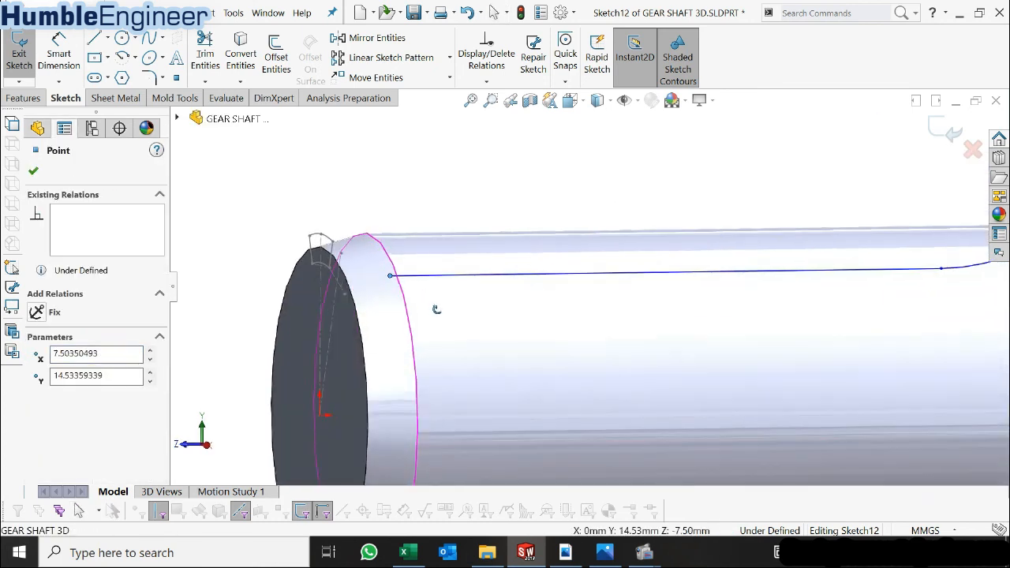
pyautogui.scroll(-3, 339, 269)
pyautogui.scroll(-1, 339, 270)
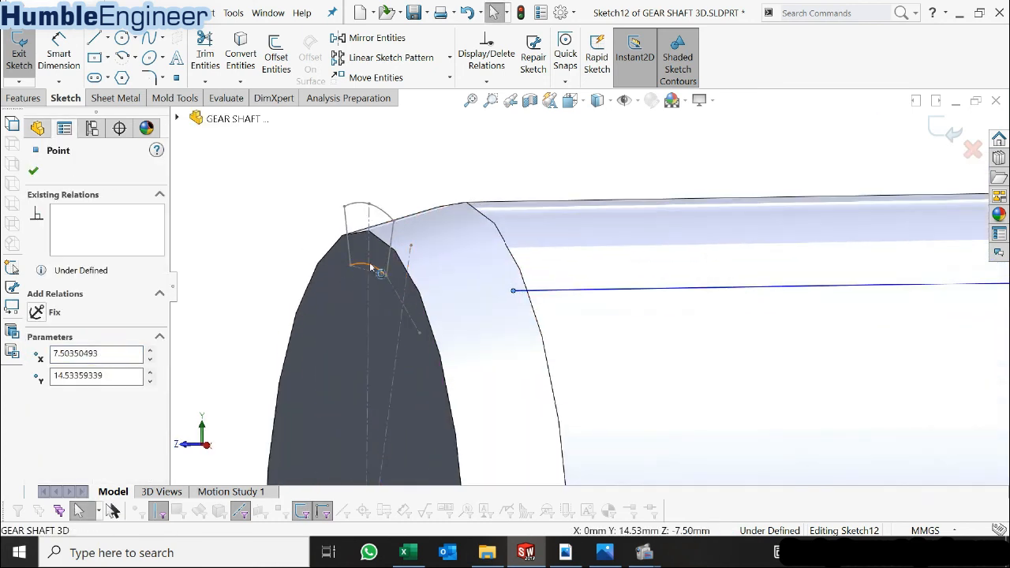
pyautogui.keyDown('ctrl'); pyautogui.click(370, 267); pyautogui.keyUp('ctrl')
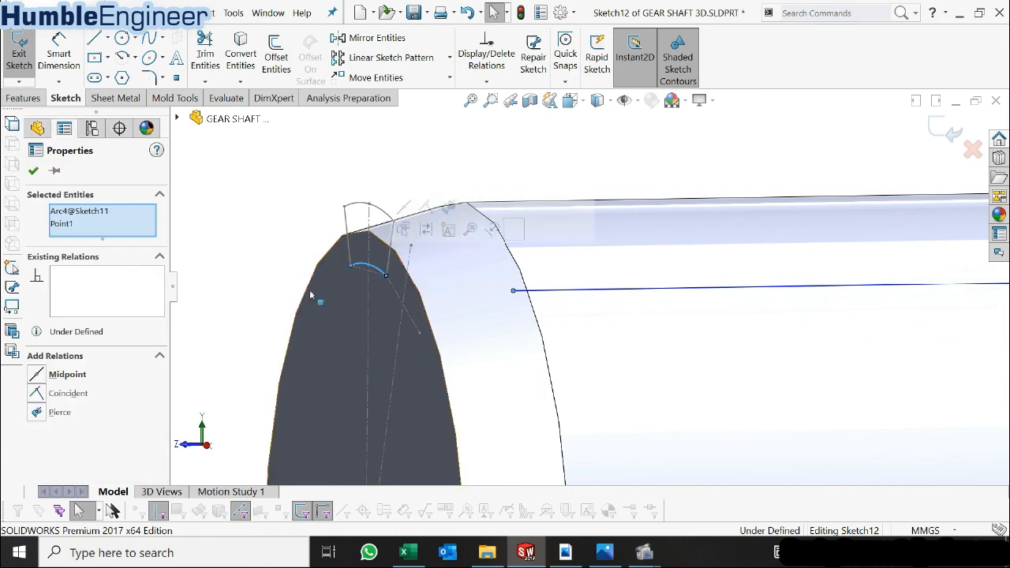
pyautogui.click(37, 377)
pyautogui.press('Escape')
pyautogui.scroll(-3, 390, 276)
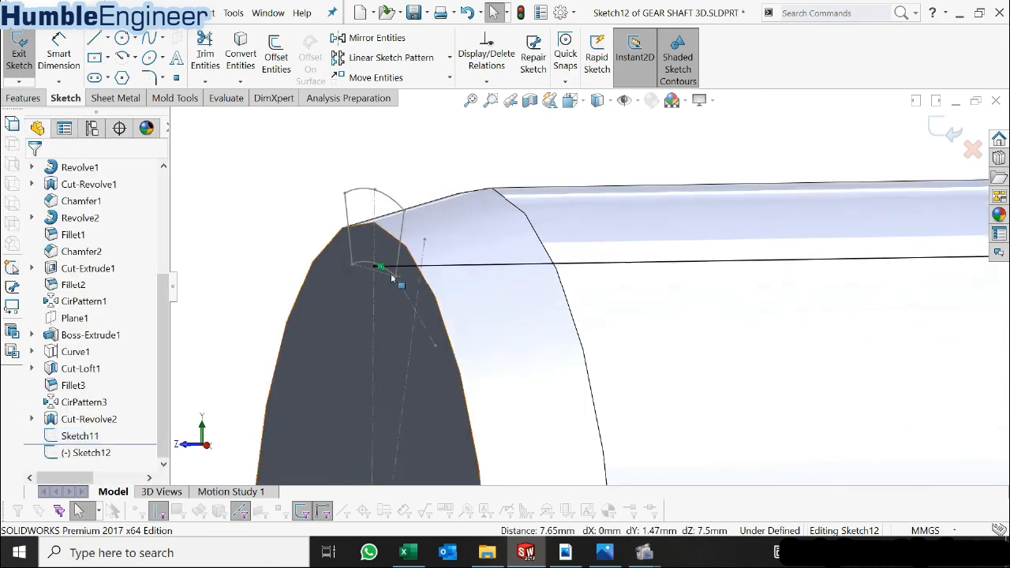
# - Dimension the arc's radius at the inner end of the path line as 15 mm
pyautogui.scroll(-2, 405, 265)
pyautogui.scroll(6, 374, 273)
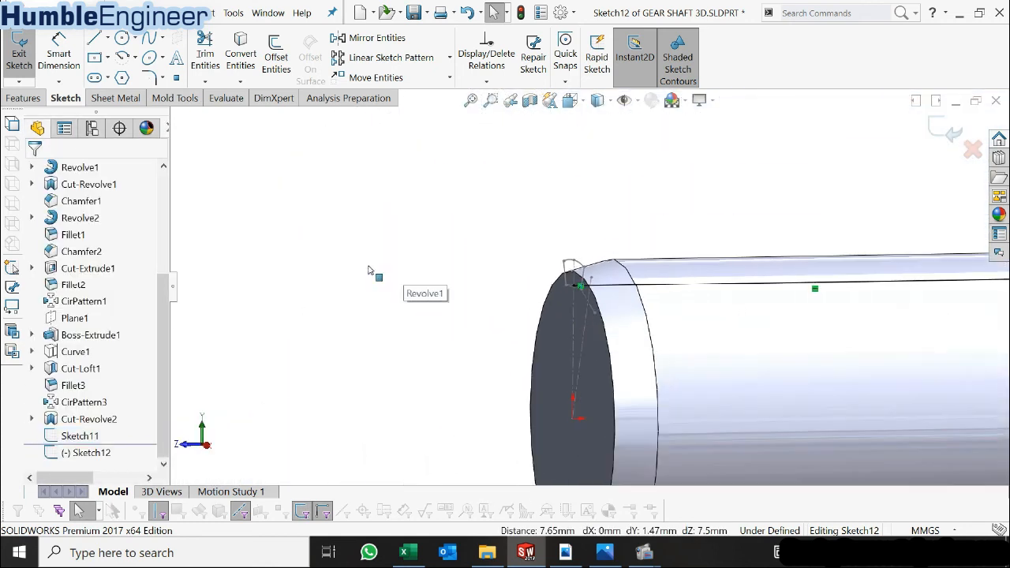
pyautogui.scroll(-3, 794, 280)
pyautogui.scroll(3, 654, 270)
pyautogui.scroll(-3, 751, 275)
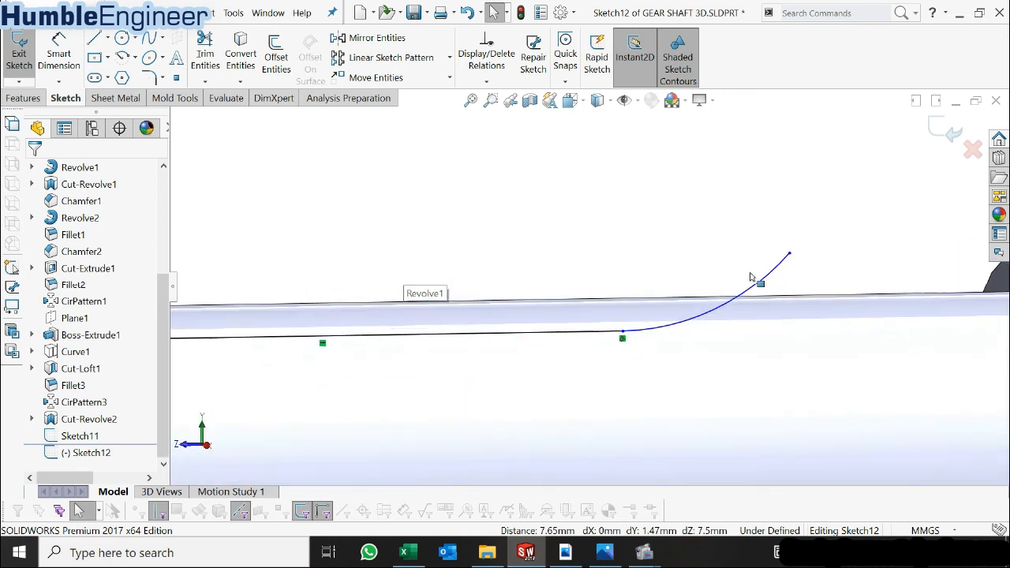
pyautogui.click(59, 54)
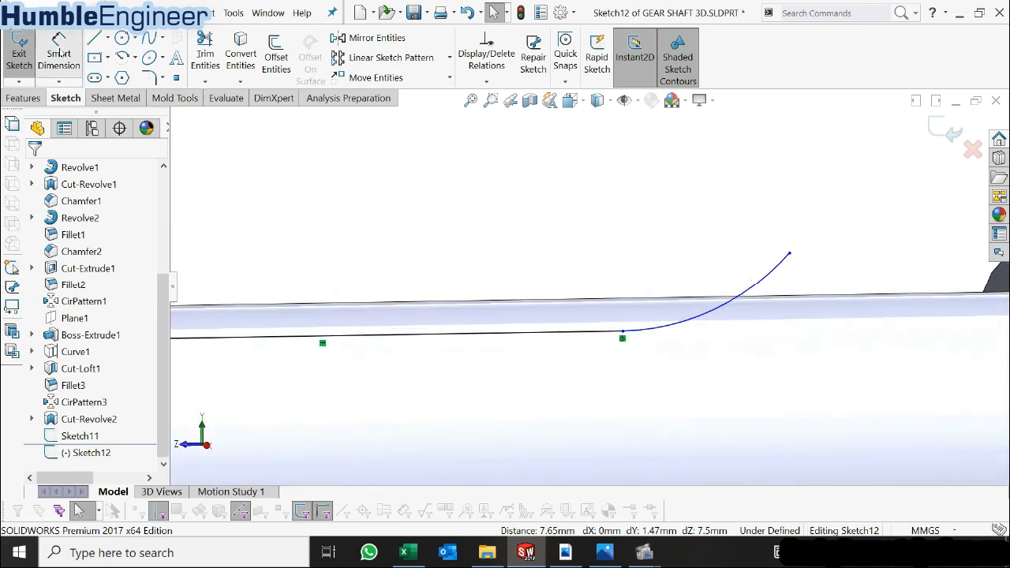
pyautogui.click(683, 317)
pyautogui.click(645, 181)
pyautogui.write('15')
pyautogui.press('Return')
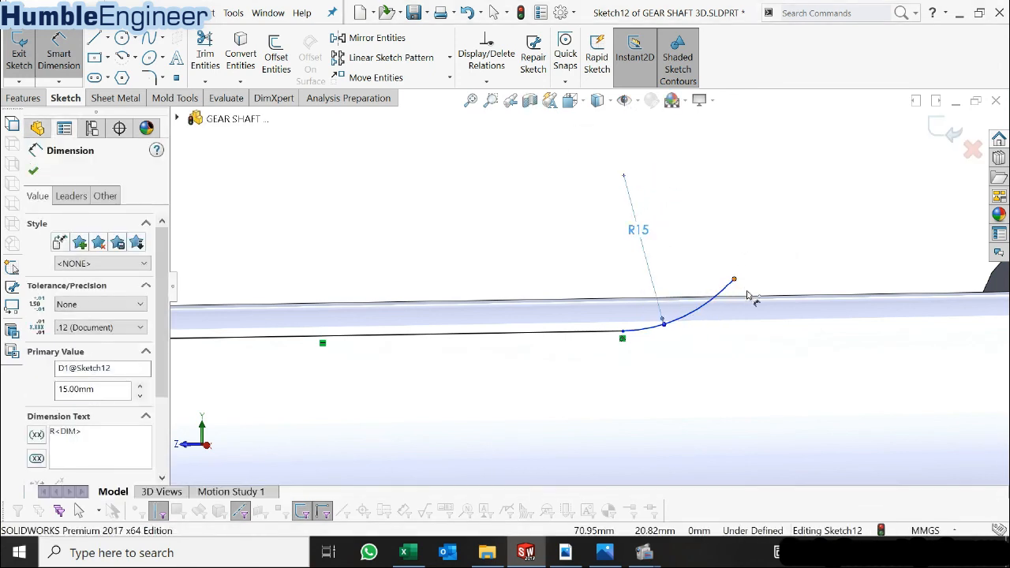
# - Dimension the arc's free endpoint 5 mm from the shaft's upper edge
pyautogui.click(747, 292)
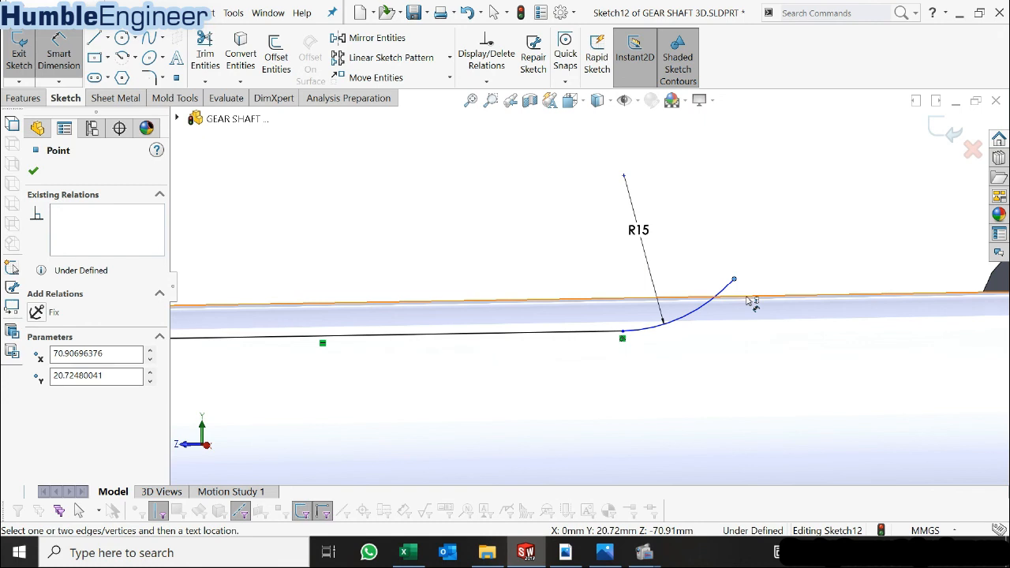
pyautogui.click(817, 278)
pyautogui.write('5')
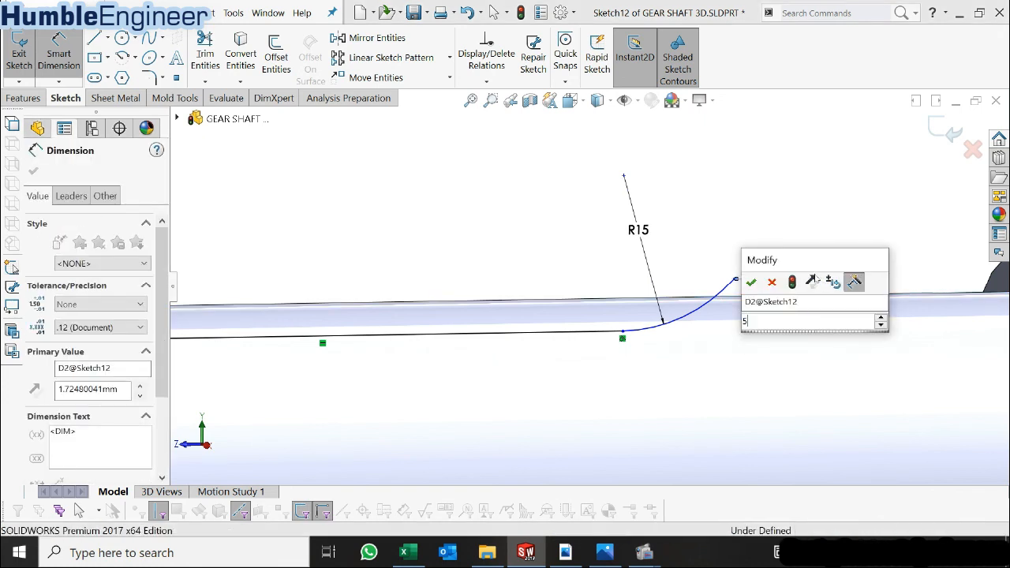
pyautogui.press('Return')
pyautogui.scroll(4, 796, 298)
pyautogui.moveTo(647, 309)
pyautogui.mouseDown(button='middle')
pyautogui.moveTo(632, 281)
pyautogui.moveTo(642, 310)
pyautogui.mouseUp(button='middle')
pyautogui.scroll(-4, 641, 305)
pyautogui.press('Escape')
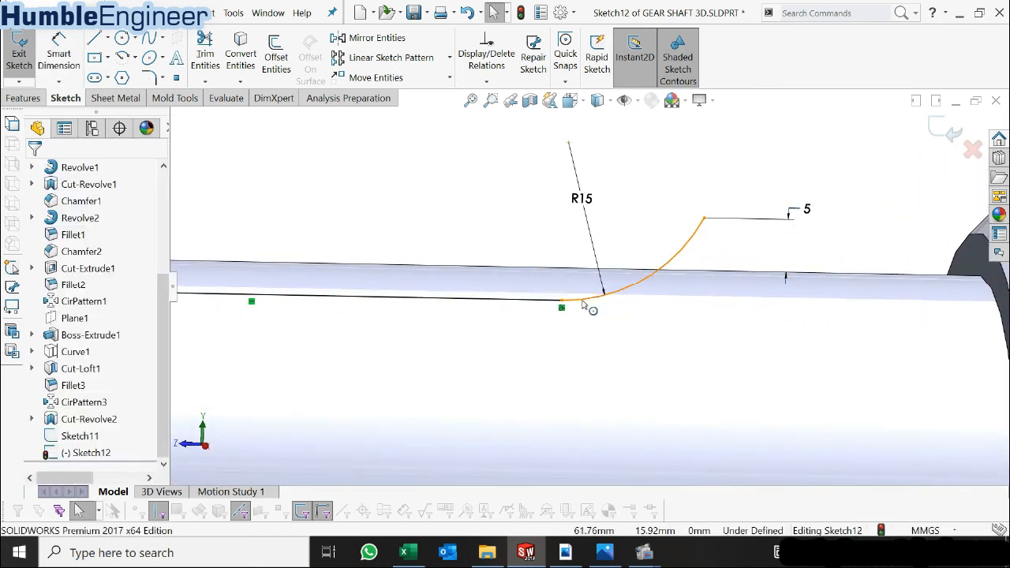
# - Check the relations between the R15 arc and the horizontal line
pyautogui.click(585, 305)
pyautogui.keyDown('ctrl'); pyautogui.click(556, 305); pyautogui.keyUp('ctrl')
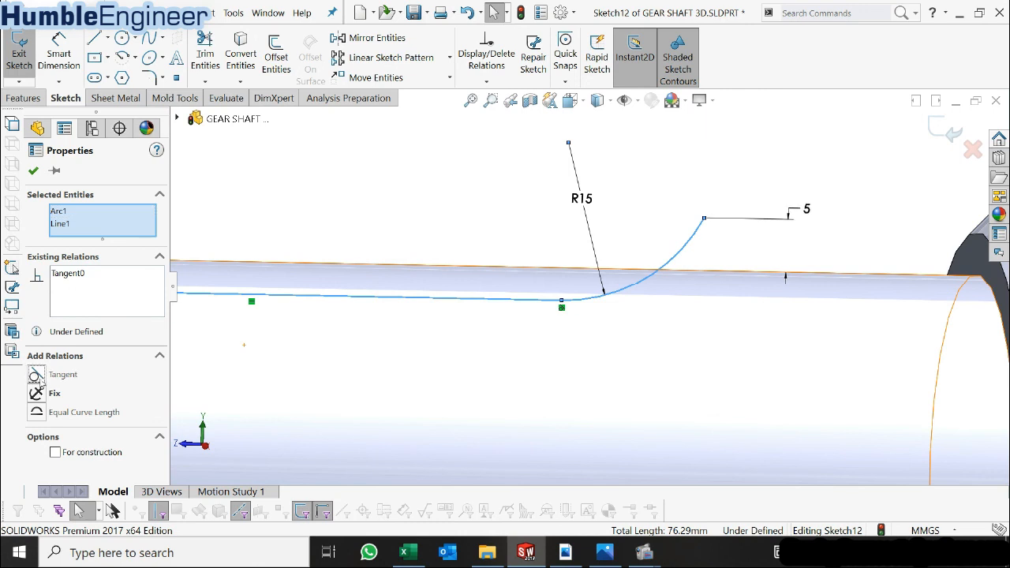
pyautogui.click(600, 233)
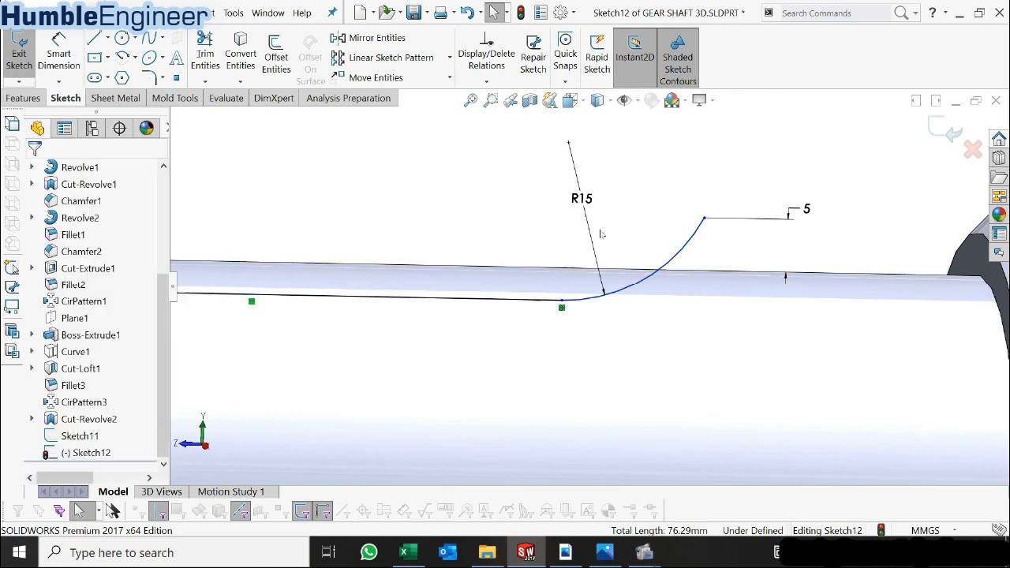
pyautogui.click(580, 301)
pyautogui.click(541, 306)
pyautogui.click(610, 253)
# - Dimension the horizontal path line's length as 70 mm, checking the groove length in Gear.PDF, and finish the sketch
pyautogui.scroll(4, 589, 298)
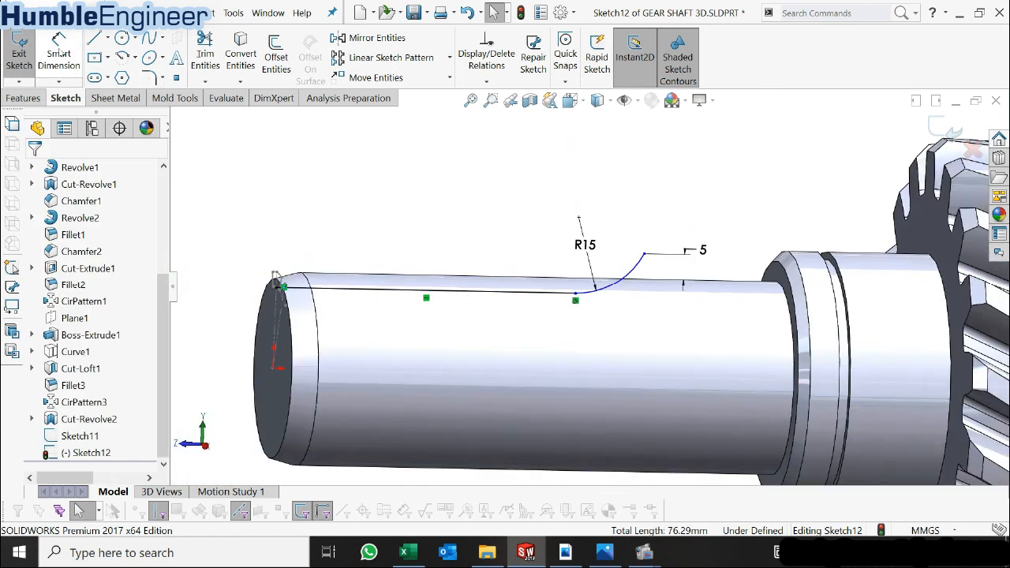
pyautogui.click(60, 52)
pyautogui.click(446, 298)
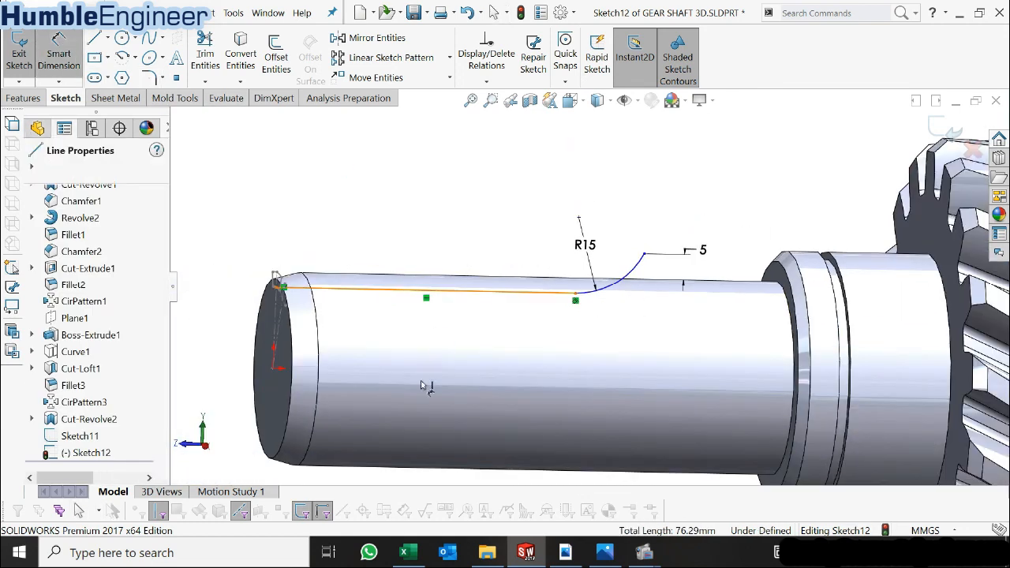
pyautogui.click(416, 426)
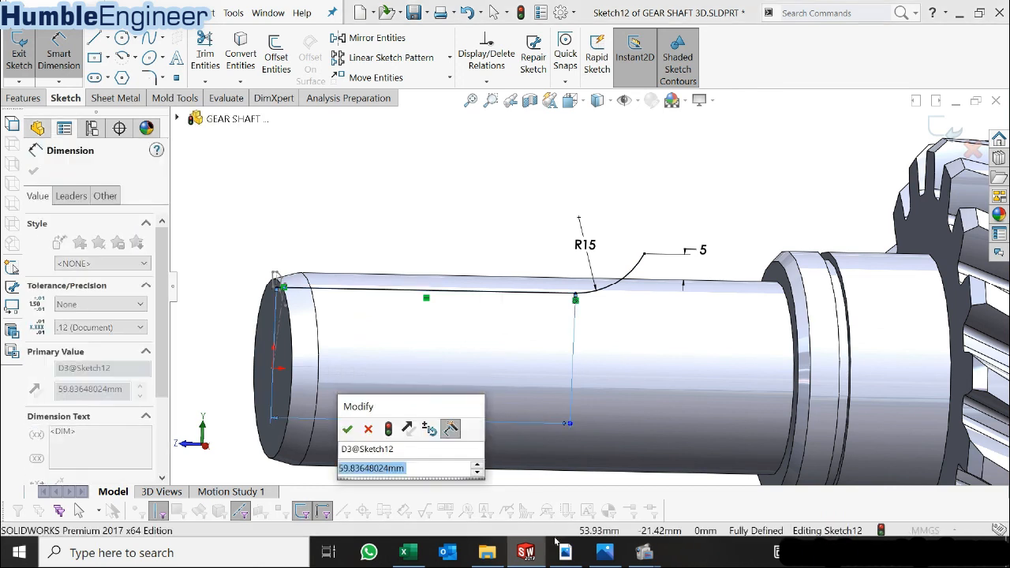
pyautogui.click(604, 552)
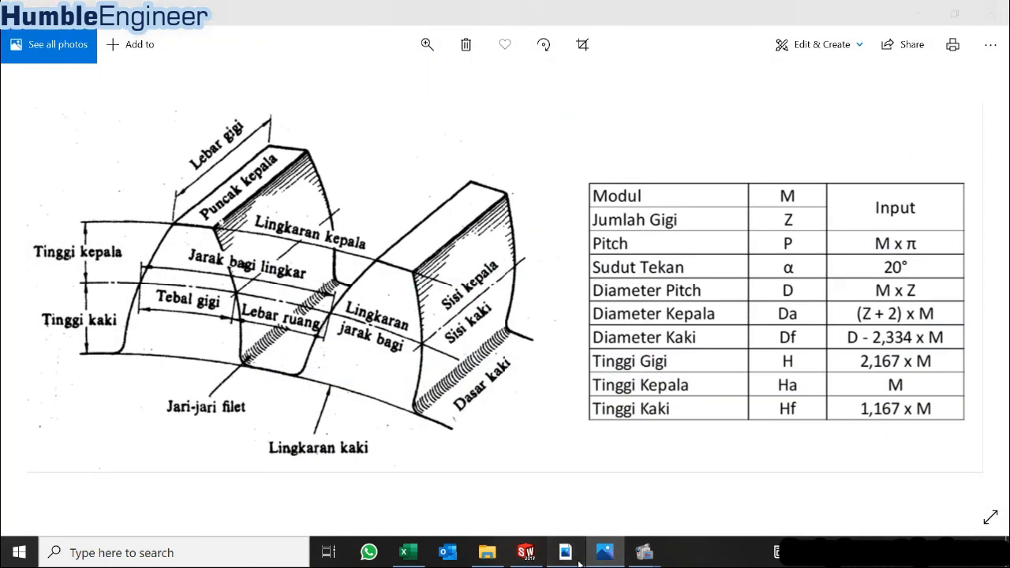
pyautogui.click(565, 552)
pyautogui.scroll(3, 410, 365)
pyautogui.scroll(8, 427, 328)
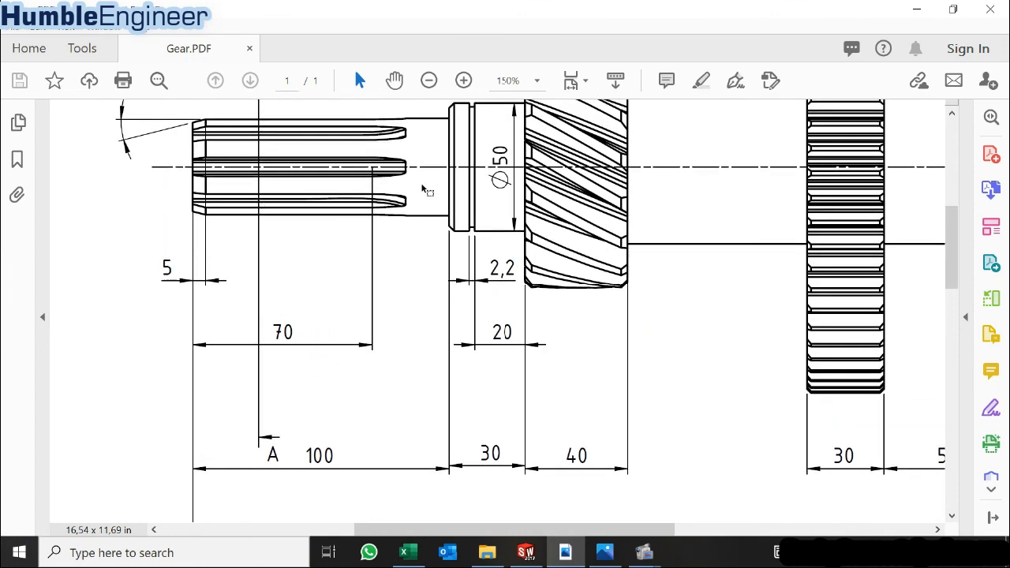
pyautogui.click(915, 8)
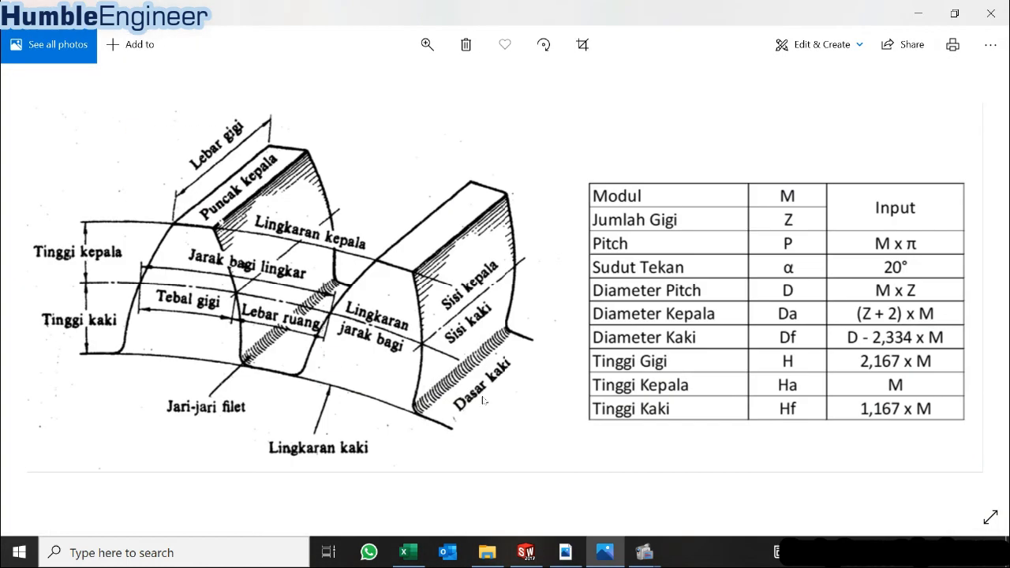
pyautogui.click(917, 13)
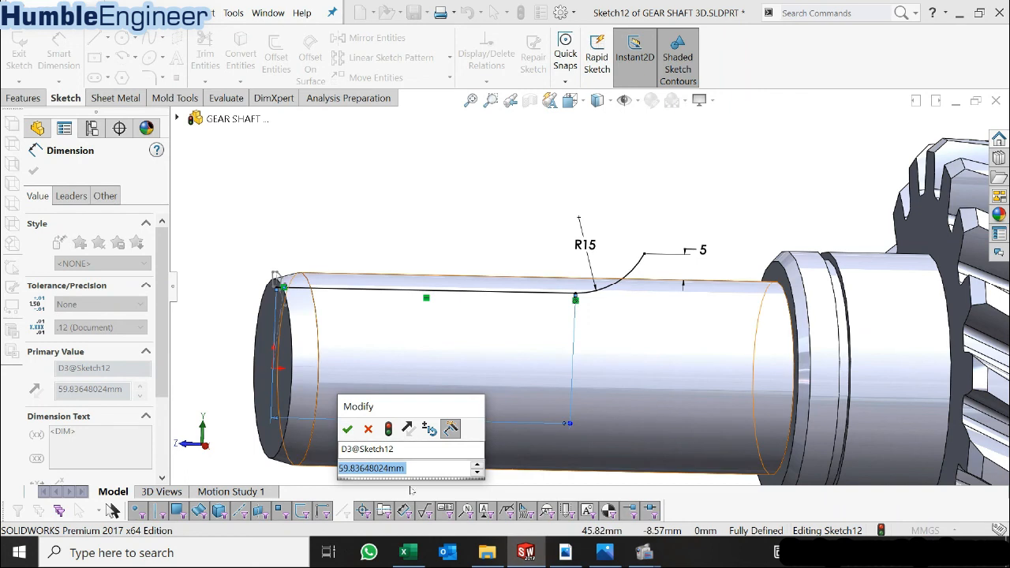
pyautogui.write('70')
pyautogui.press('Return')
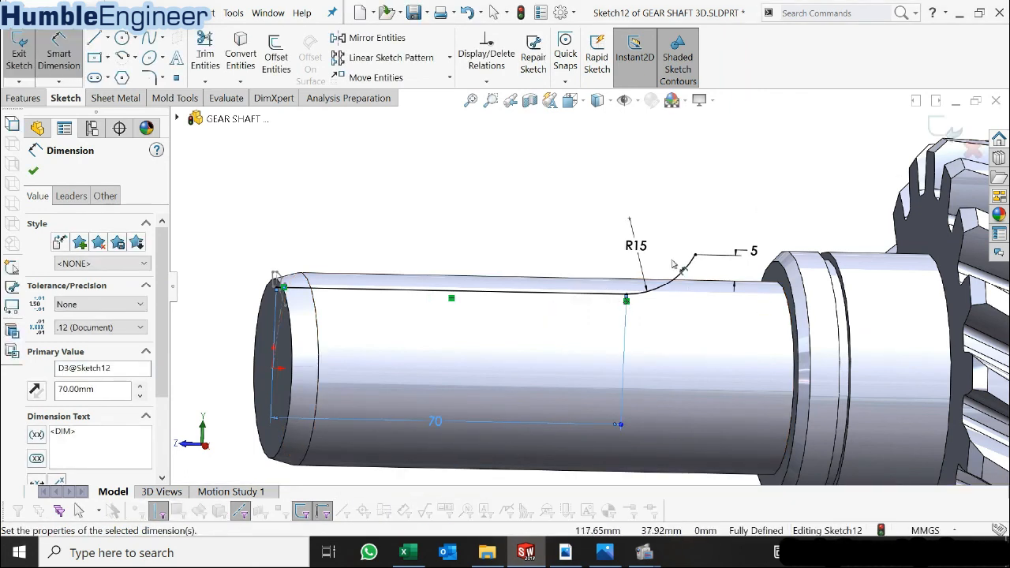
pyautogui.click(942, 127)
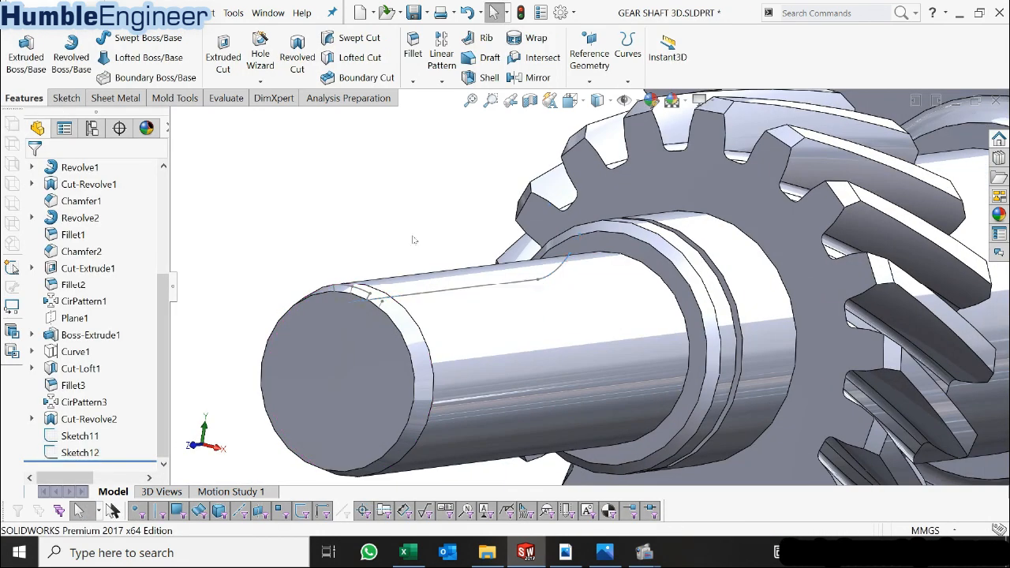
# - Create a swept cut on the shaft end using Sketch11 as the profile and Sketch12 as the path
pyautogui.click(368, 37)
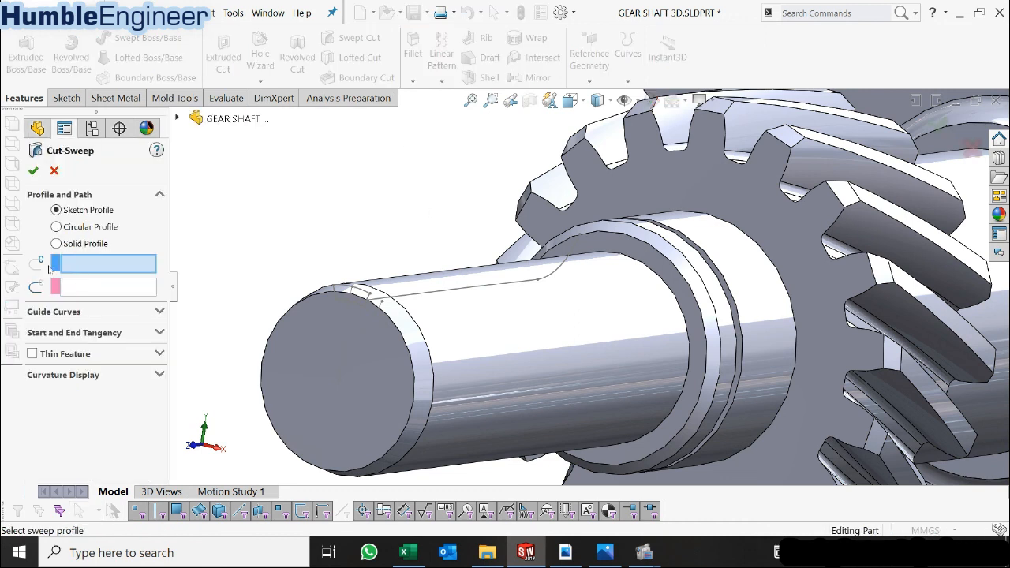
pyautogui.click(355, 294)
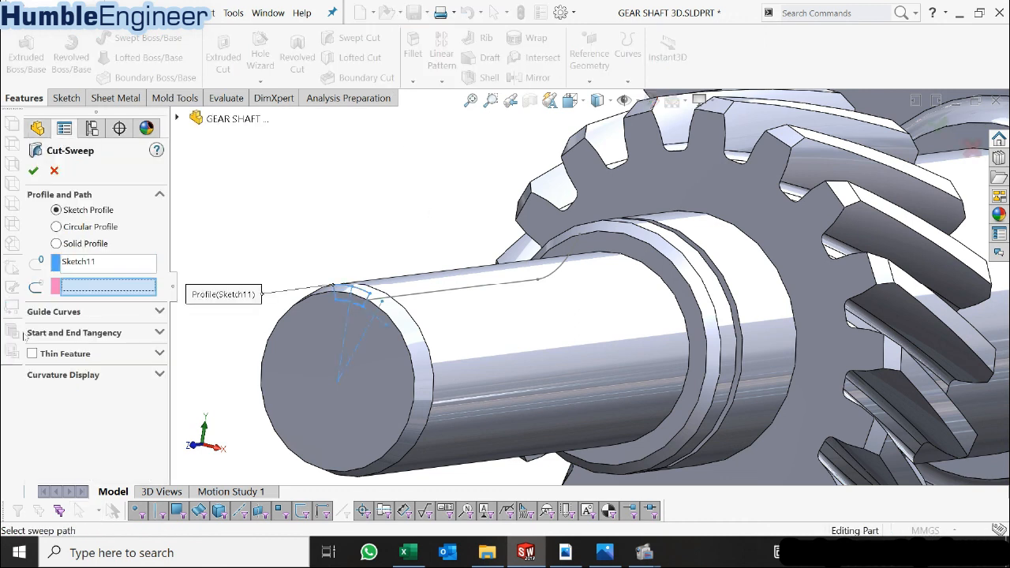
pyautogui.click(416, 296)
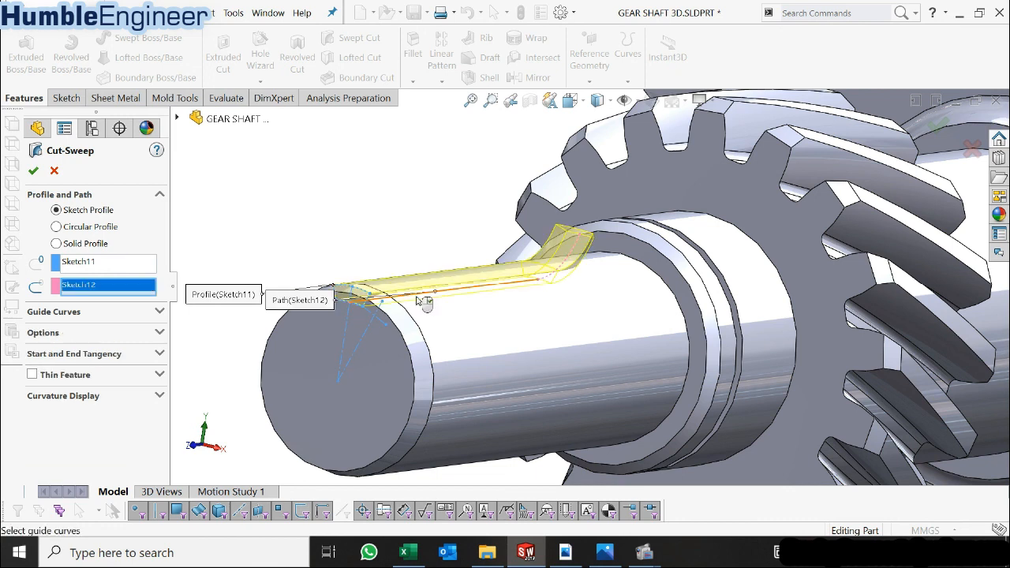
pyautogui.moveTo(426, 274); pyautogui.dragTo(439, 322, button='middle')
pyautogui.click(33, 170)
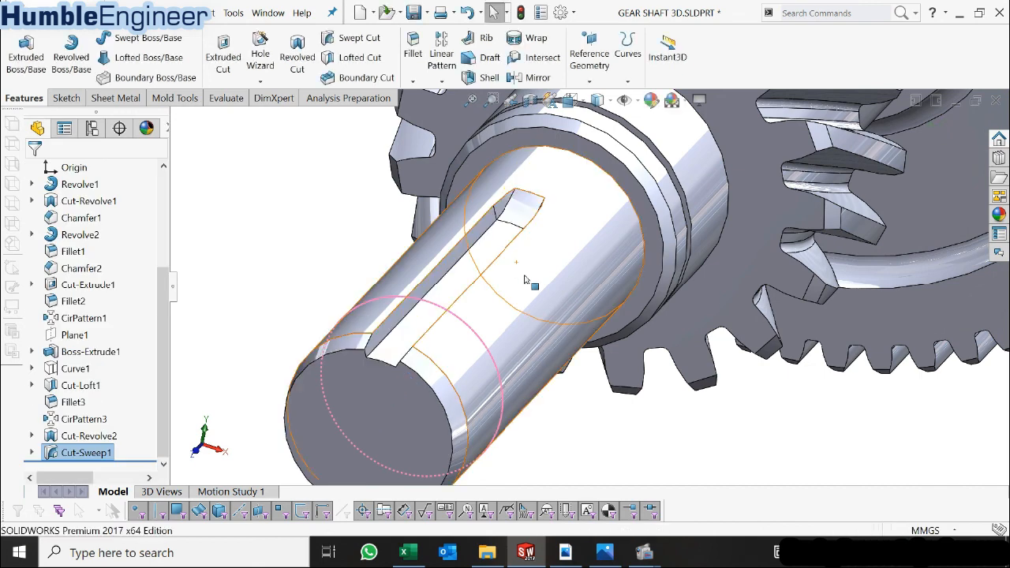
# - Edit the swept cut to merge tangent faces
pyautogui.moveTo(500, 315); pyautogui.dragTo(548, 255, button='middle')
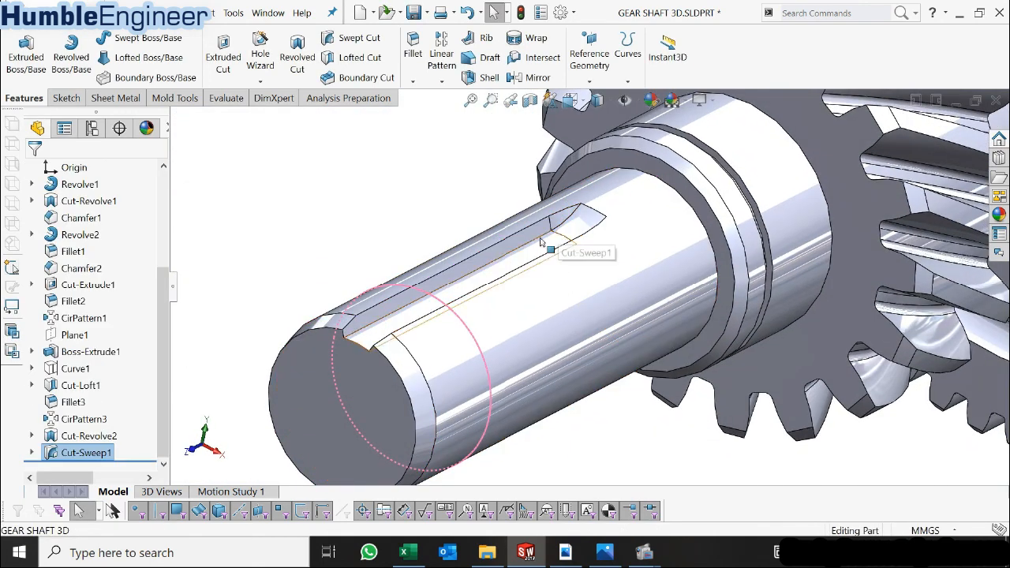
pyautogui.rightClick(67, 453)
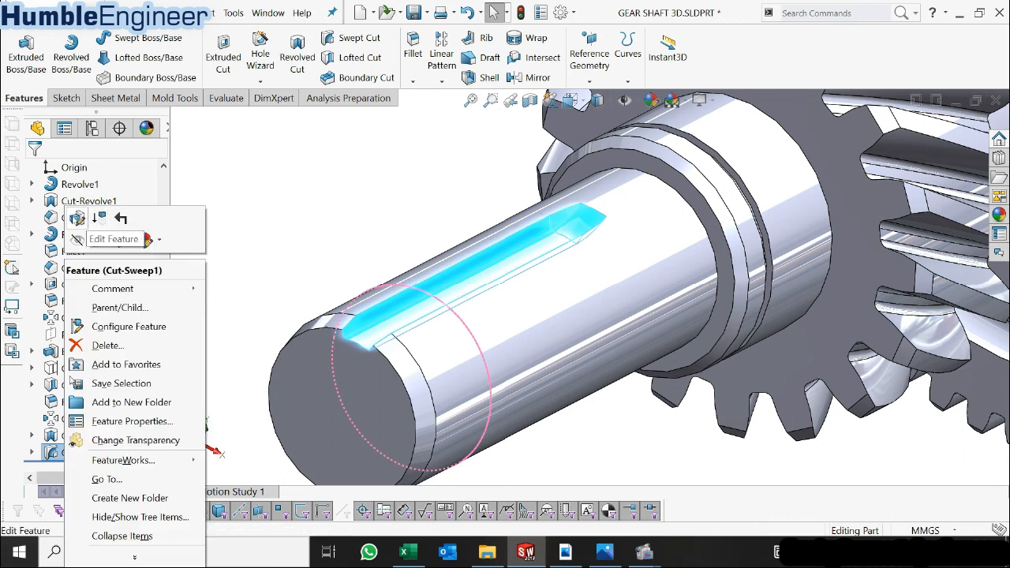
pyautogui.click(77, 218)
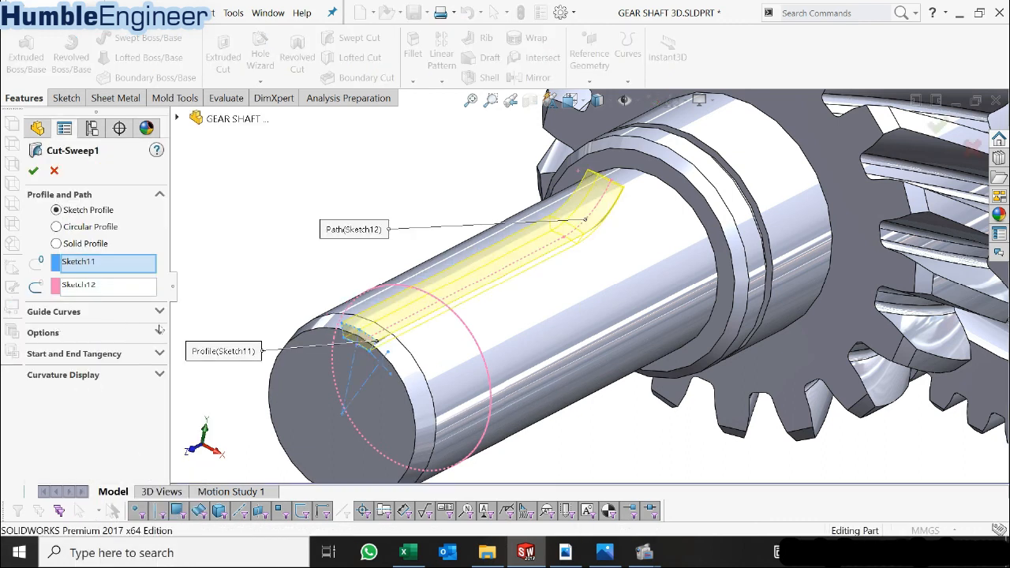
pyautogui.click(46, 332)
pyautogui.click(56, 412)
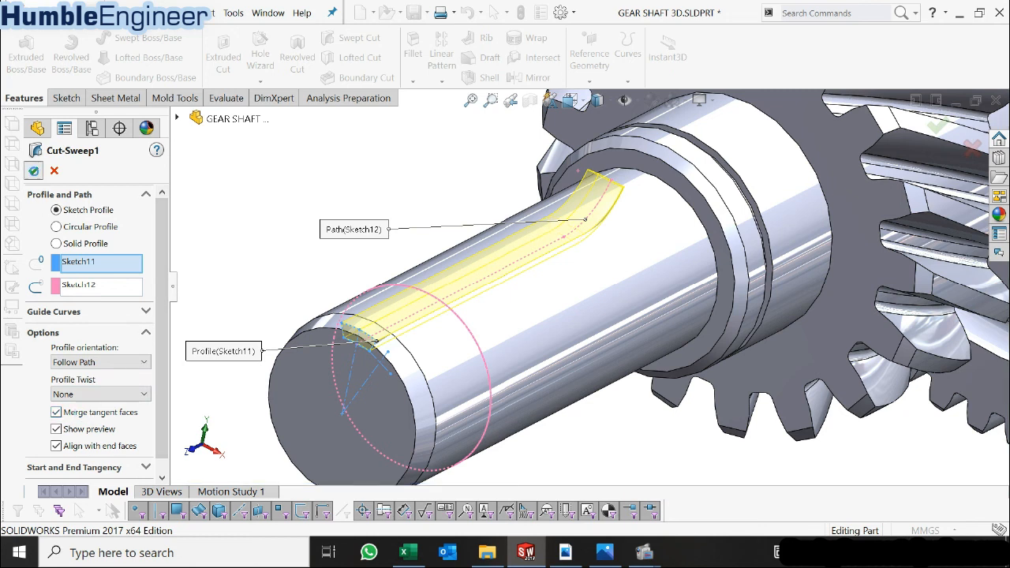
pyautogui.click(34, 170)
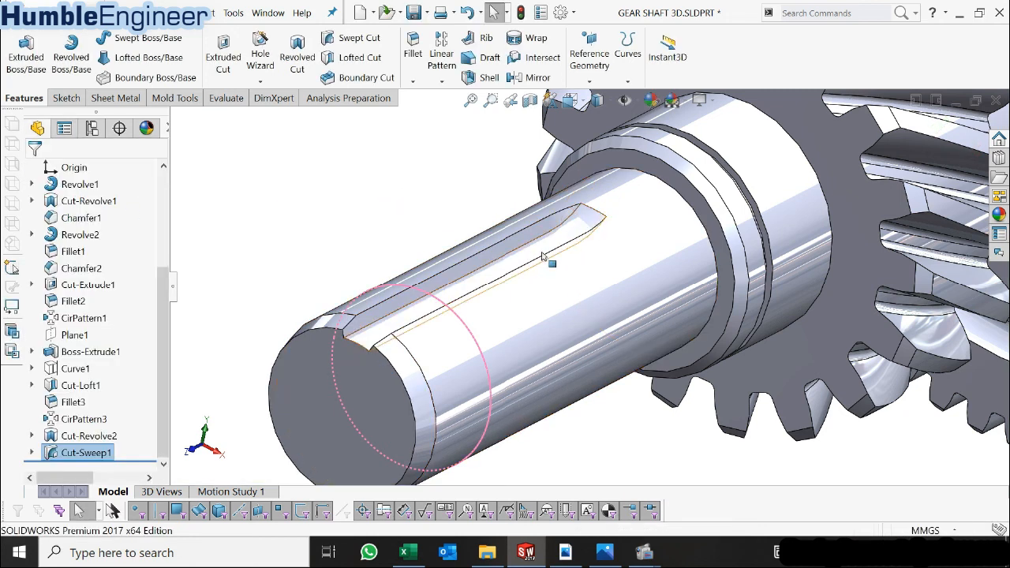
# - Examine the swept groove on the shaft end from several angles
pyautogui.moveTo(535, 247)
pyautogui.mouseDown(button='middle')
pyautogui.moveTo(541, 237)
pyautogui.moveTo(545, 255)
pyautogui.mouseUp(button='middle')
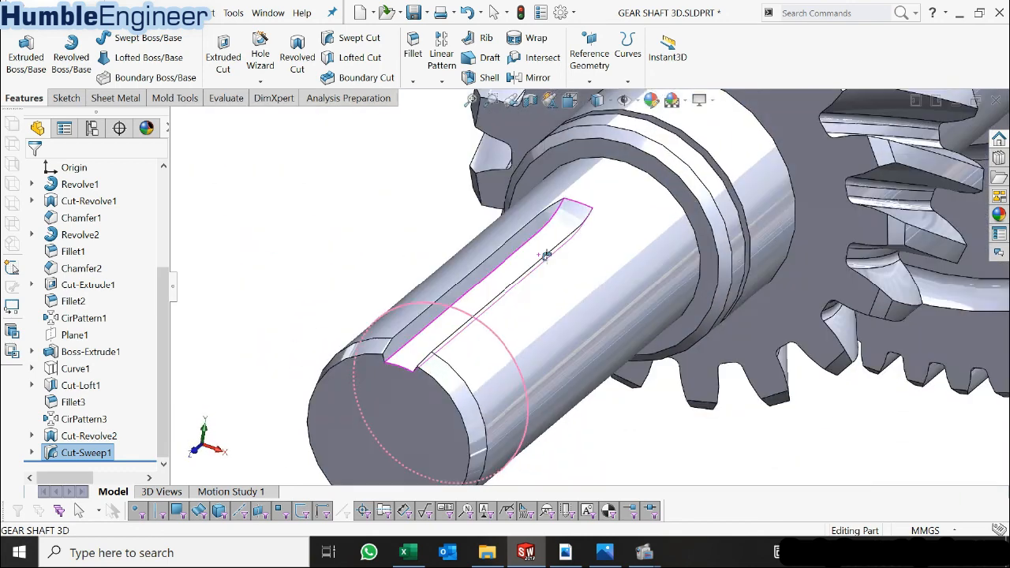
pyautogui.scroll(4, 552, 268)
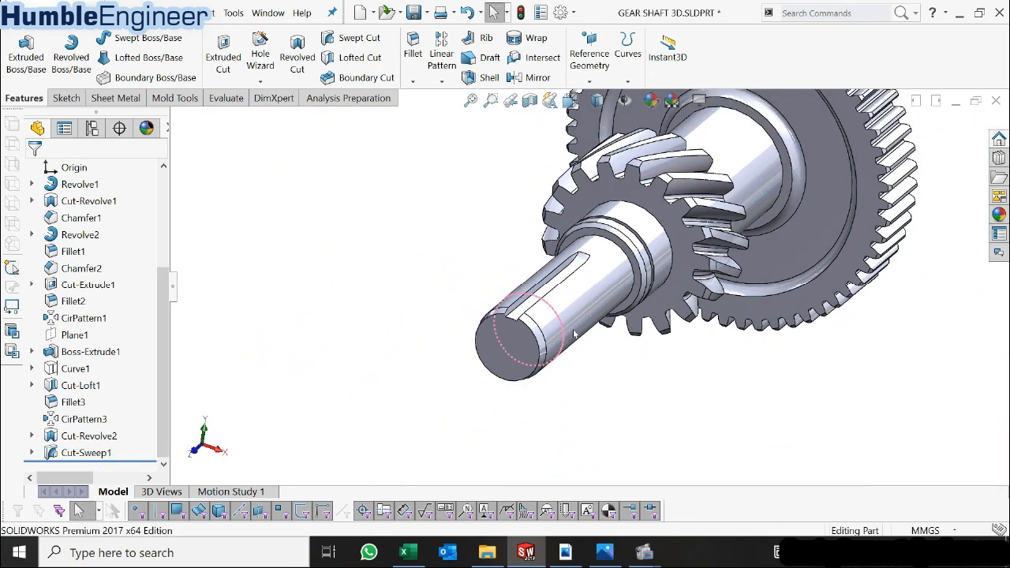
pyautogui.scroll(-2, 568, 330)
pyautogui.scroll(2, 514, 309)
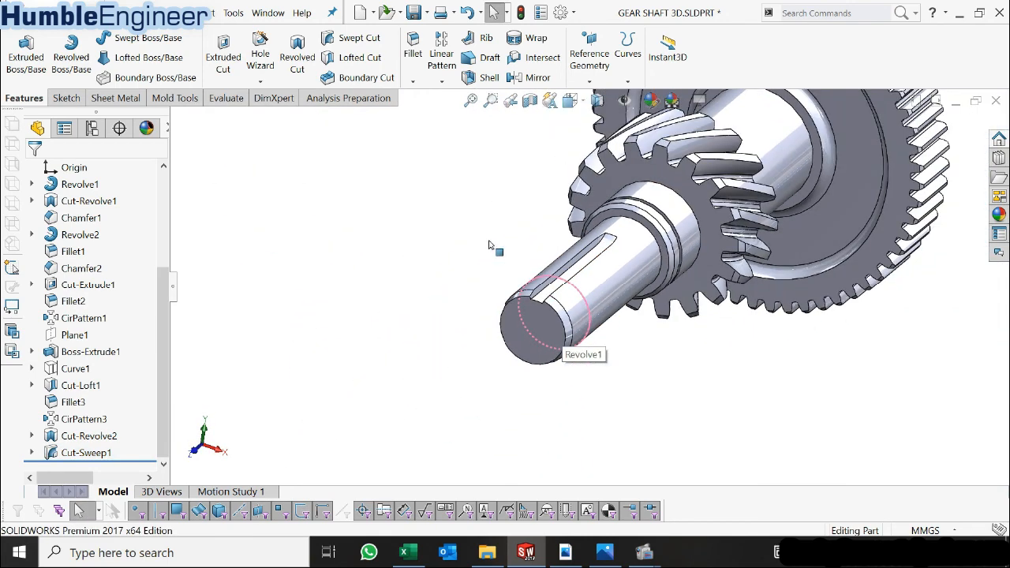
pyautogui.scroll(-2, 599, 285)
pyautogui.moveTo(580, 265); pyautogui.dragTo(568, 271, button='middle')
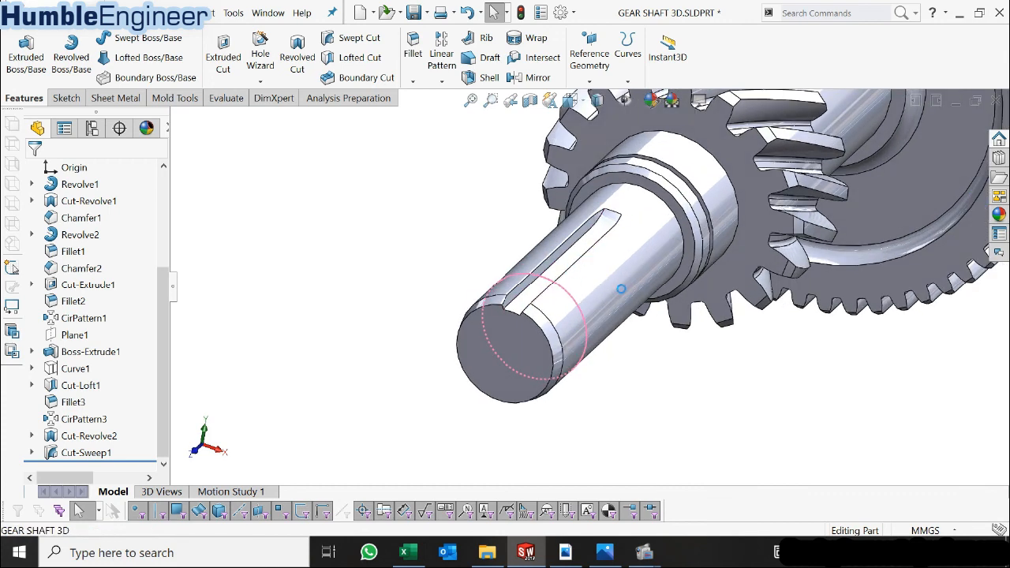
pyautogui.moveTo(592, 334)
pyautogui.mouseDown(button='middle')
pyautogui.moveTo(566, 293)
pyautogui.moveTo(585, 332)
pyautogui.mouseUp(button='middle')
pyautogui.scroll(2, 421, 310)
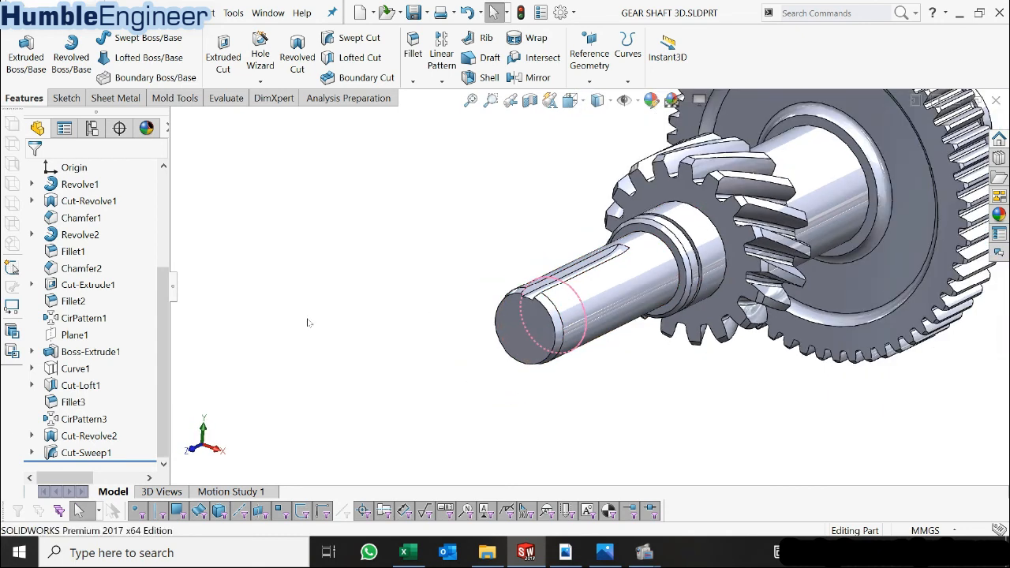
# - Circular-pattern the swept cut around the shaft's end edge with 8 equally spaced instances over 360°
pyautogui.click(83, 452)
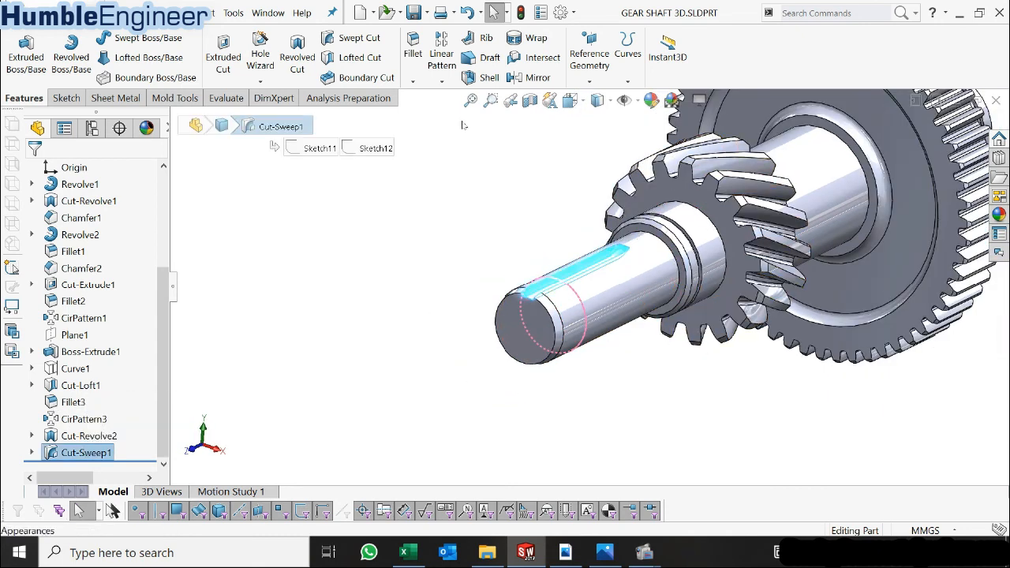
pyautogui.click(443, 84)
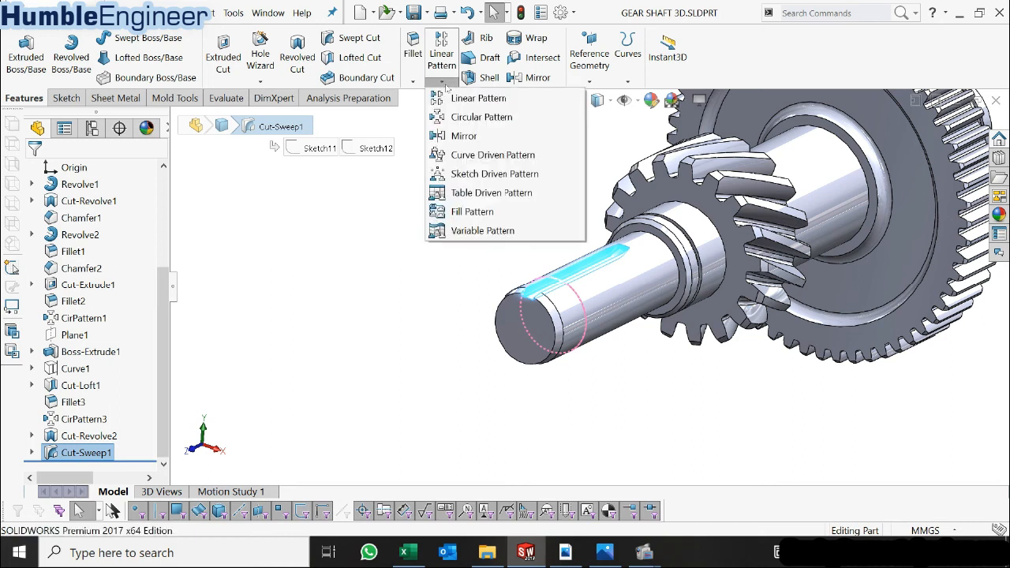
pyautogui.click(478, 117)
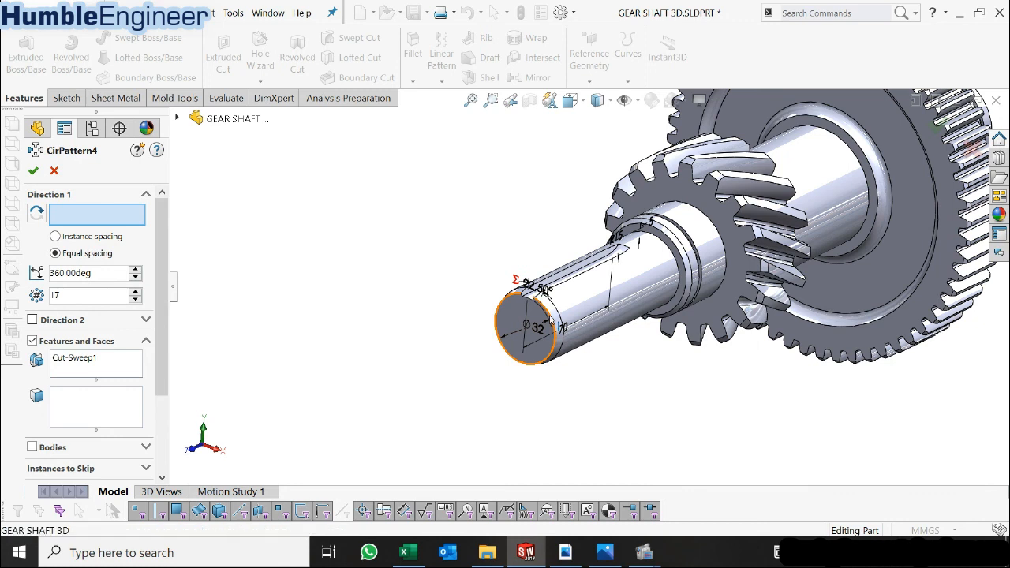
pyautogui.click(550, 319)
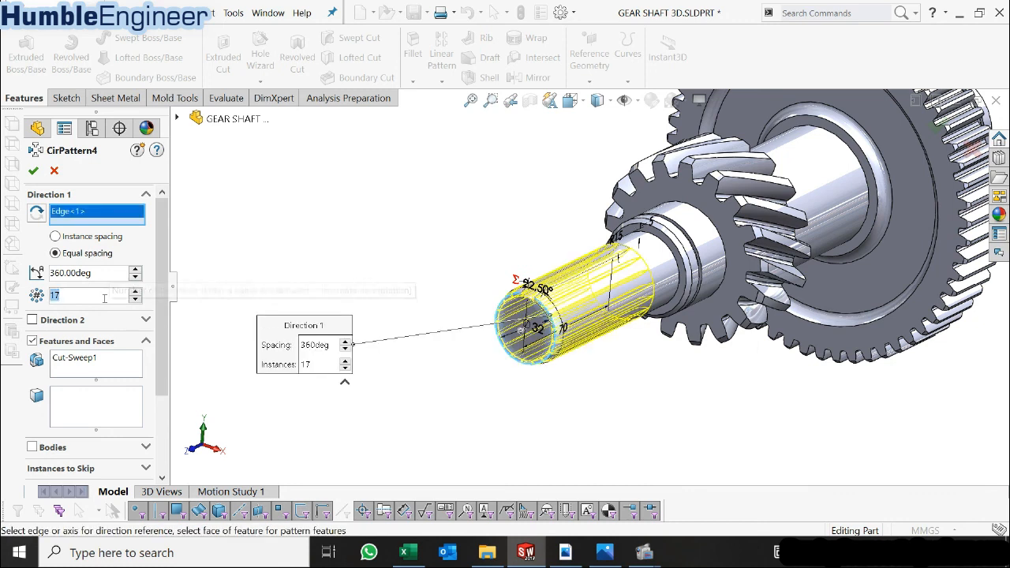
pyautogui.write('8')
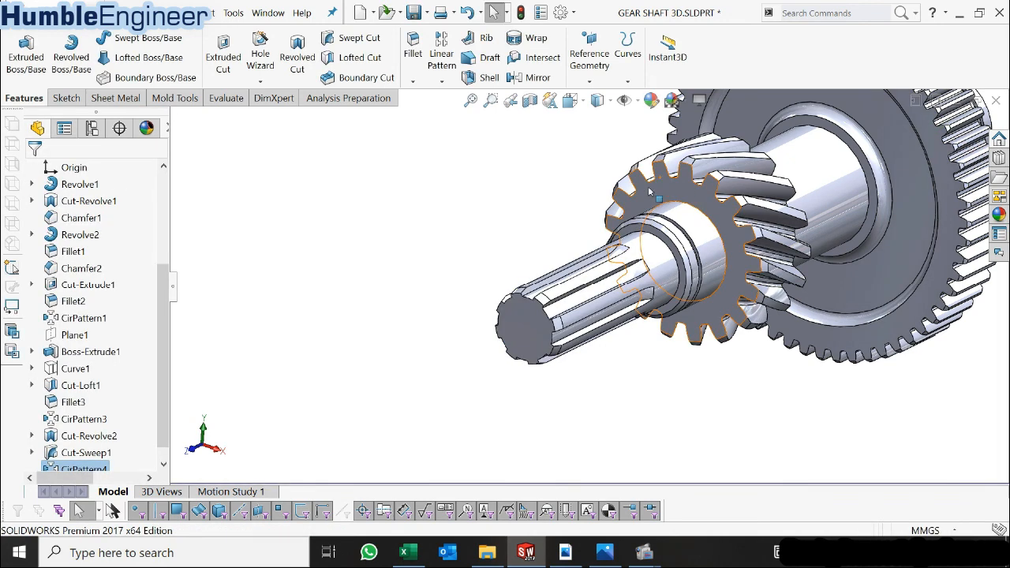
pyautogui.click(521, 225)
# - Examine the whole gear shaft with its patterned spline grooves
pyautogui.scroll(3, 516, 230)
pyautogui.scroll(-2, 664, 264)
pyautogui.moveTo(664, 265); pyautogui.dragTo(666, 191, button='middle')
pyautogui.scroll(5, 703, 191)
pyautogui.scroll(-4, 704, 217)
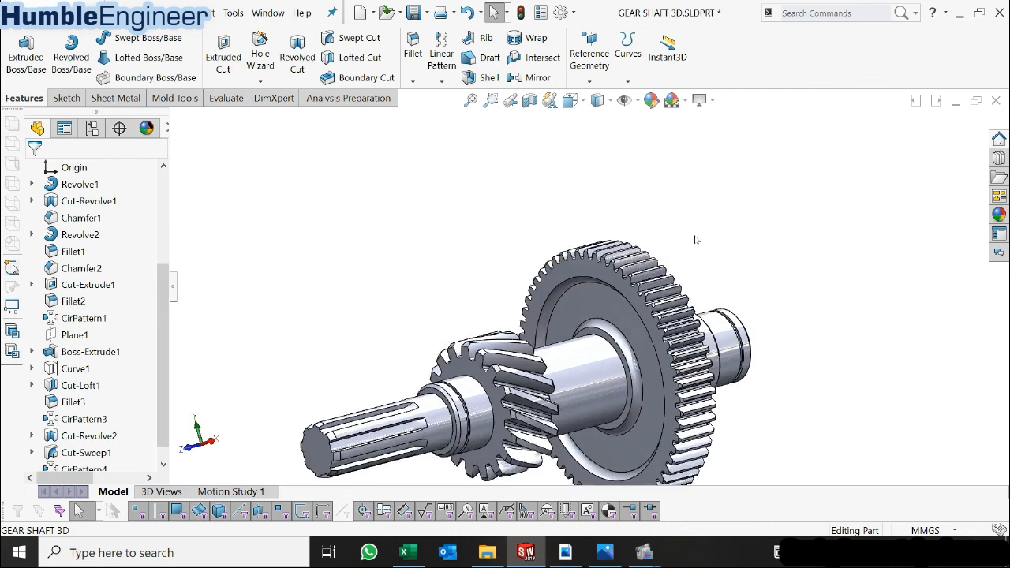
pyautogui.scroll(2, 647, 322)
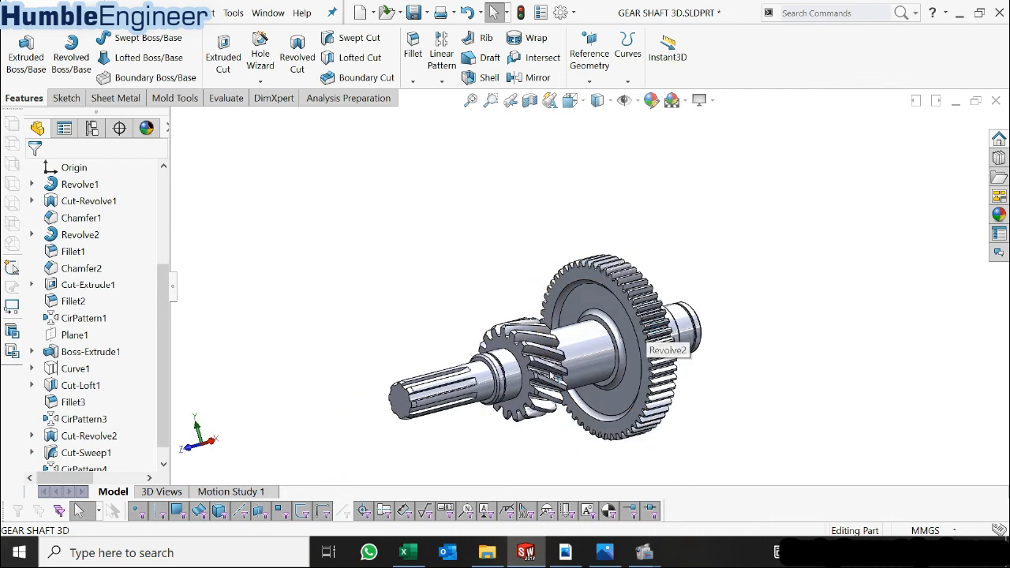
pyautogui.scroll(-2, 426, 407)
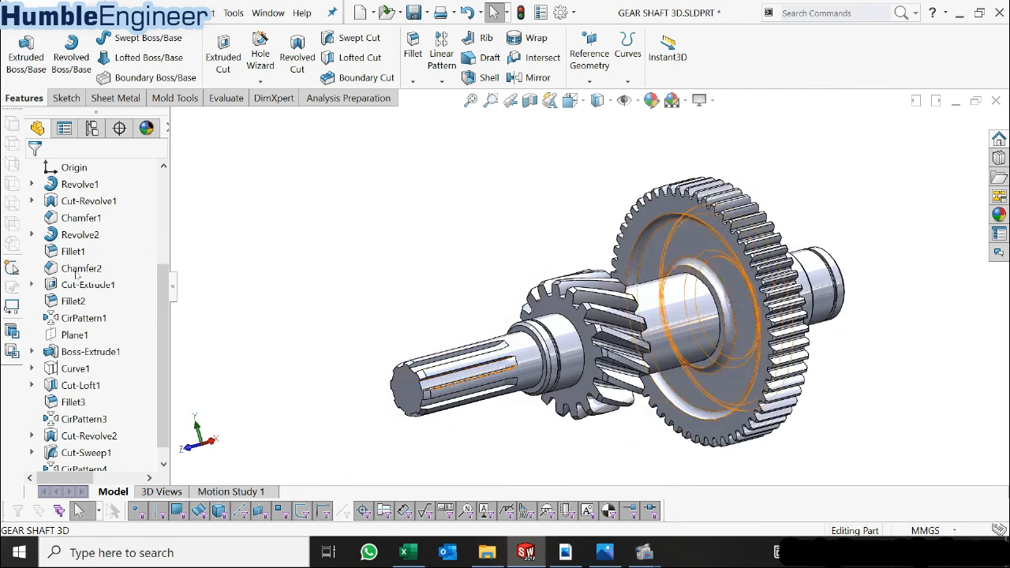
# - Assign the Copper material from the Copper Alloys category to the gear shaft part
pyautogui.scroll(3, 71, 284)
pyautogui.rightClick(73, 251)
pyautogui.click(110, 223)
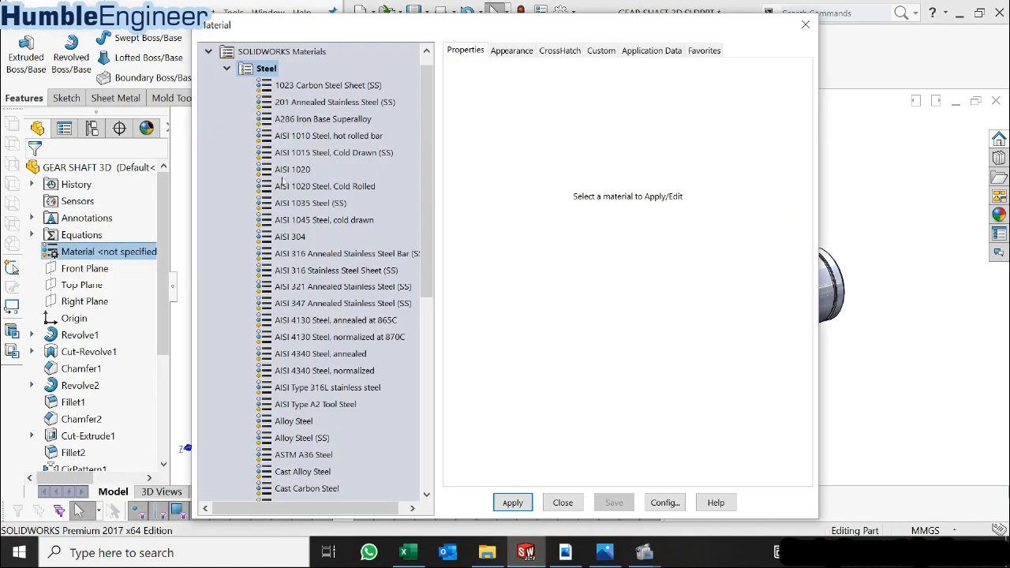
pyautogui.click(226, 69)
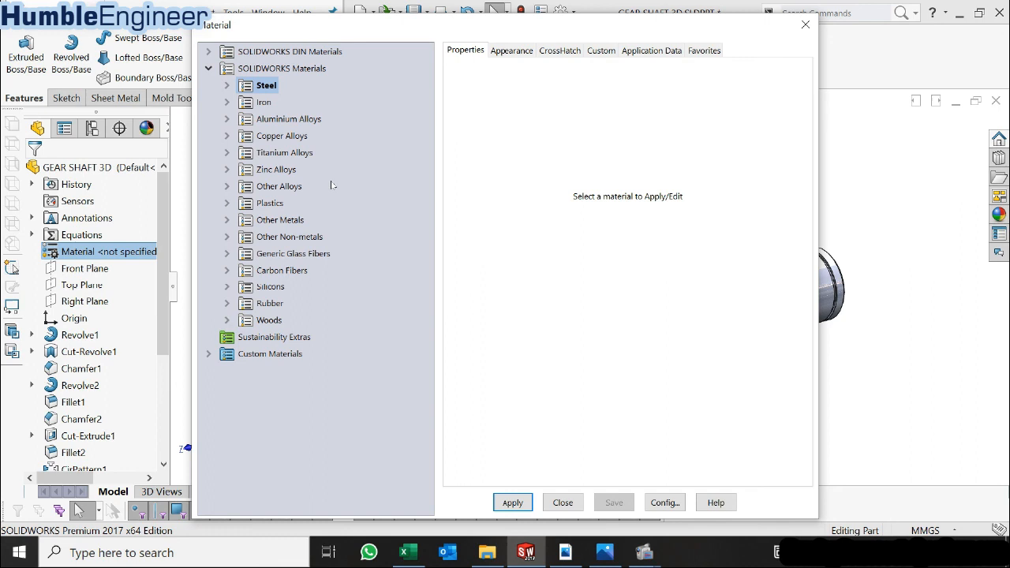
pyautogui.click(227, 186)
pyautogui.click(228, 186)
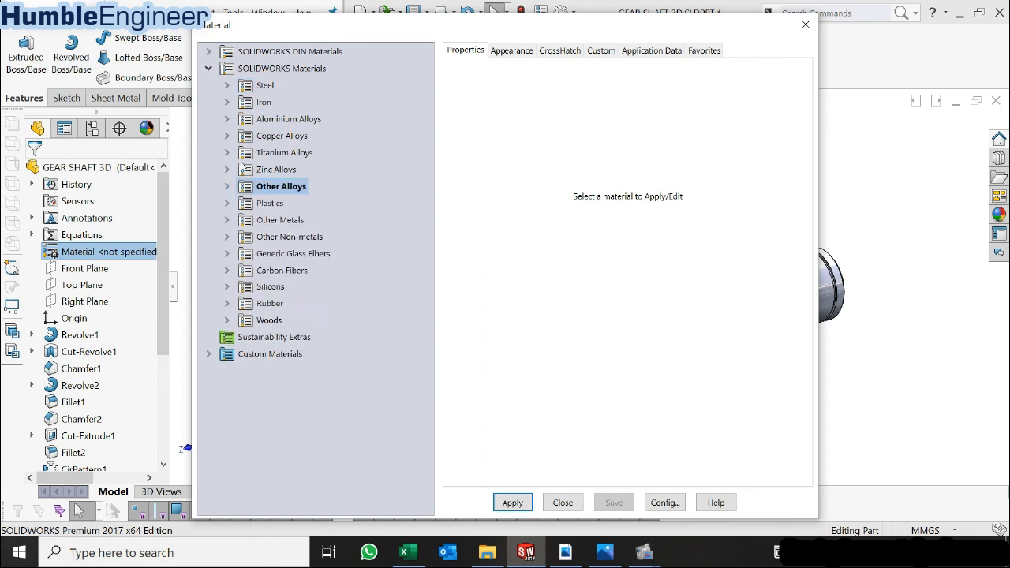
pyautogui.click(227, 136)
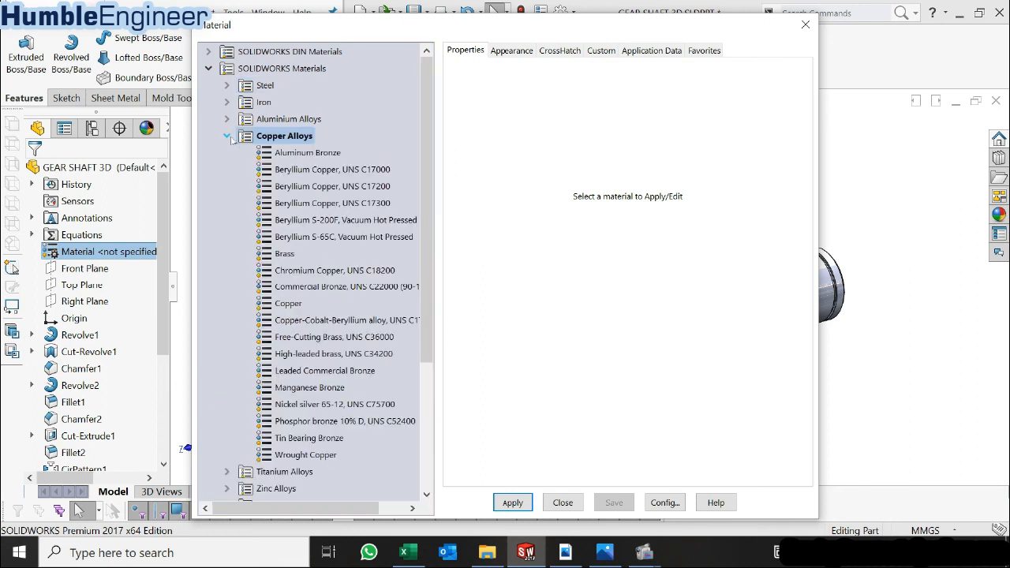
pyautogui.click(289, 304)
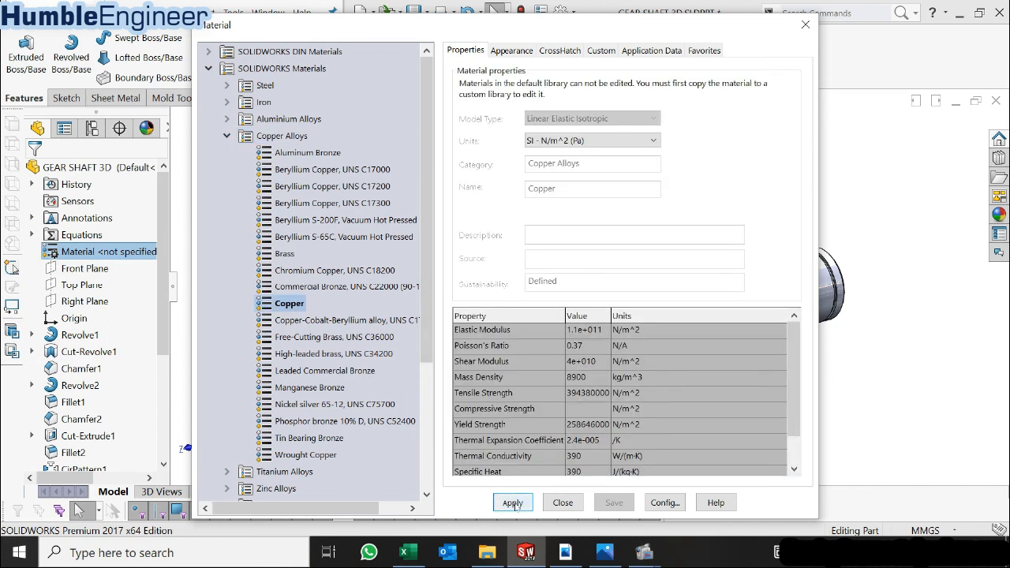
pyautogui.click(562, 503)
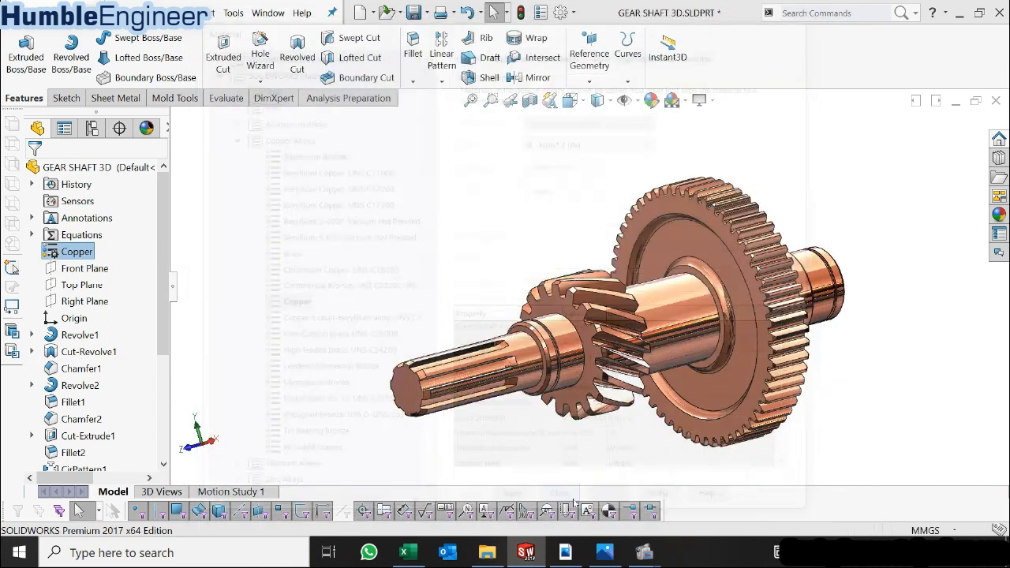
# - Check the copper gear shaft from several angles and save the part
pyautogui.scroll(-4, 677, 320)
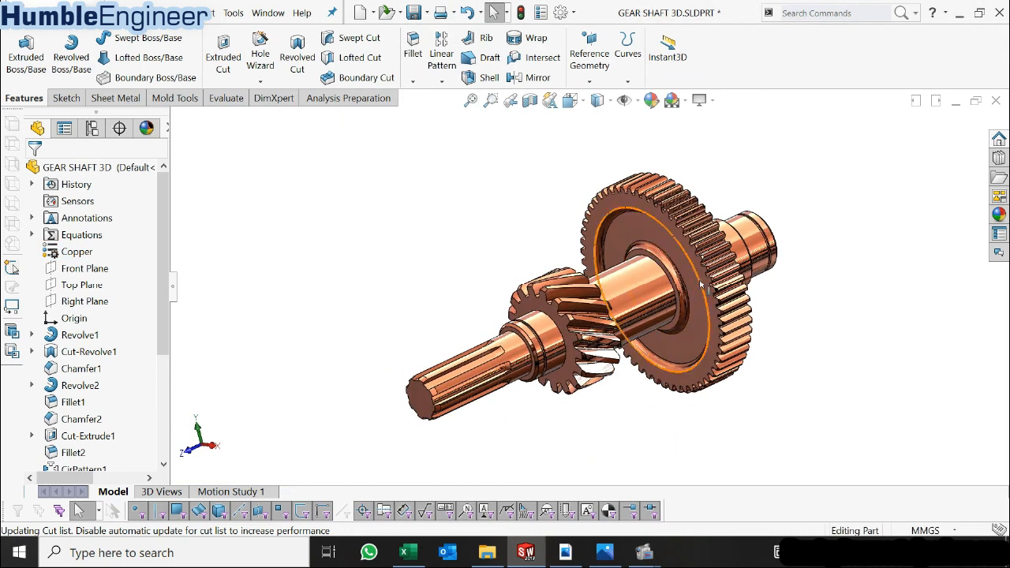
pyautogui.scroll(6, 562, 342)
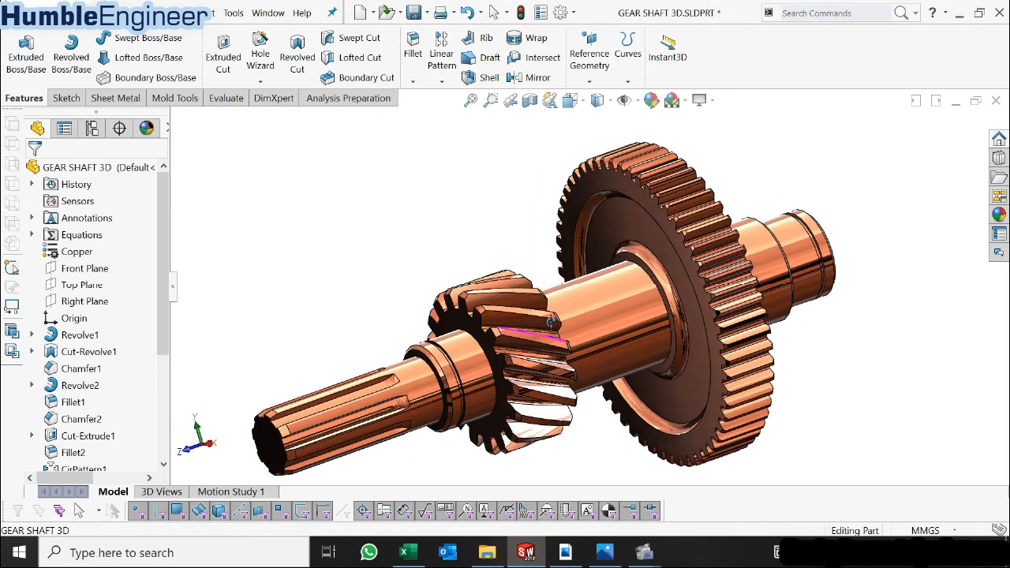
pyautogui.scroll(-4, 623, 385)
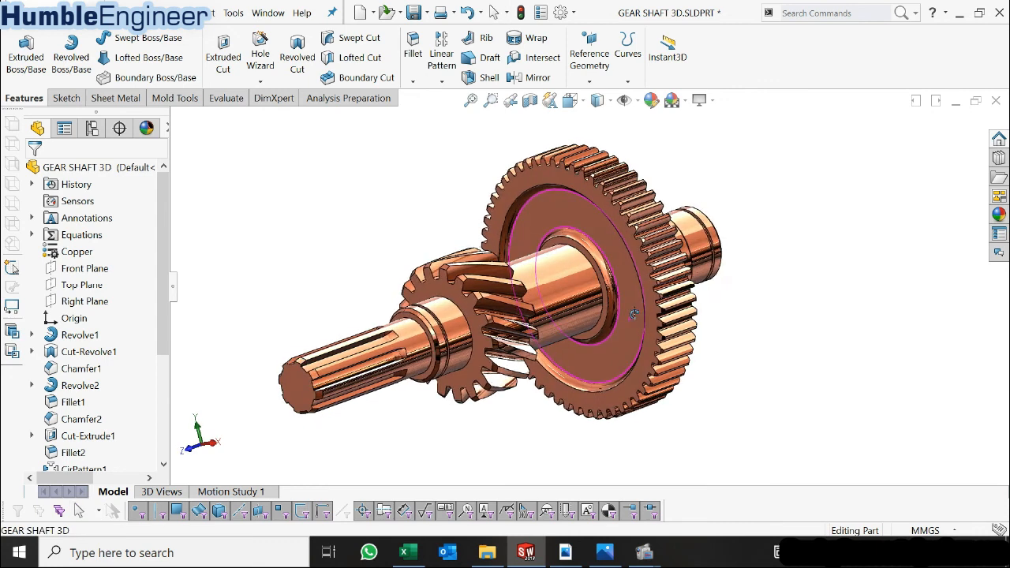
pyautogui.hotkey('ctrl', 's')
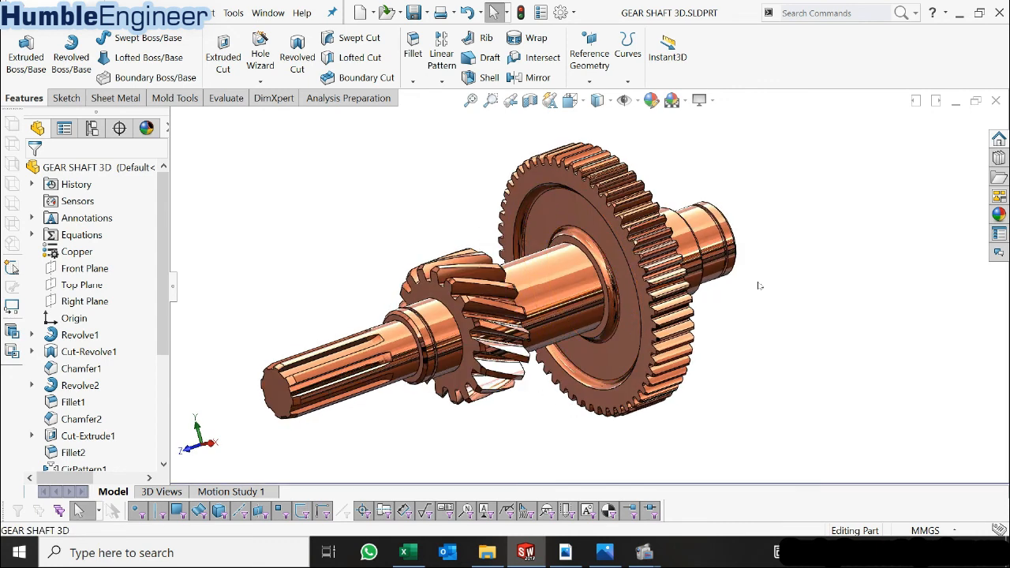
# - View the gear shaft in isometric orientation and review the global variables listed in its Equations folder
pyautogui.press('space')
pyautogui.click(834, 255)
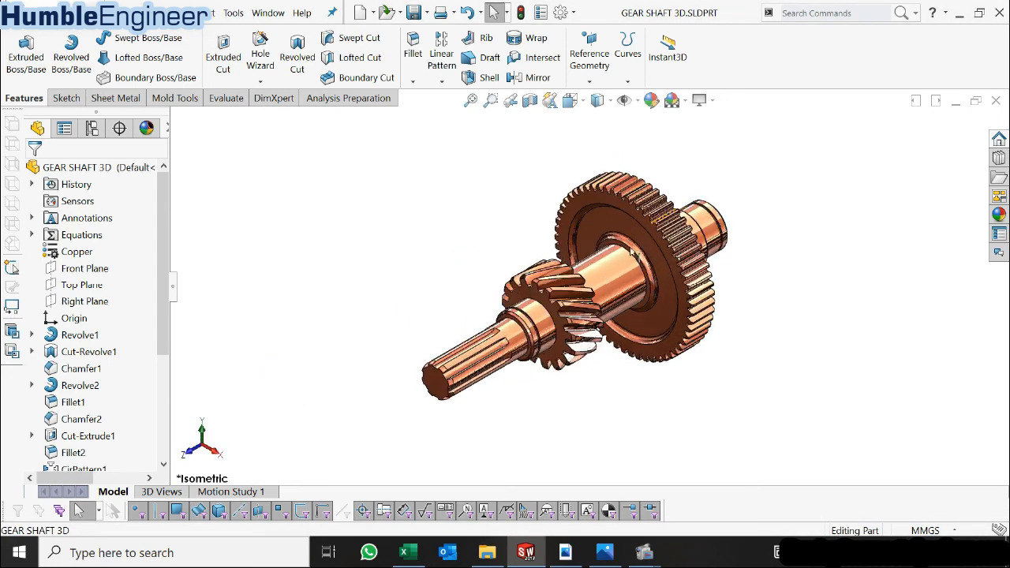
pyautogui.scroll(-3, 620, 267)
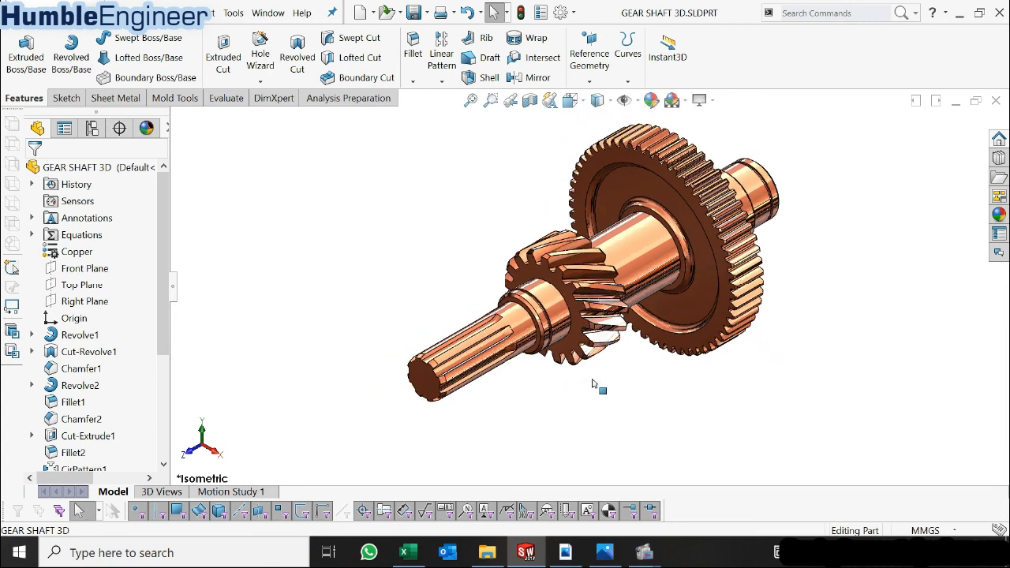
pyautogui.scroll(2, 599, 189)
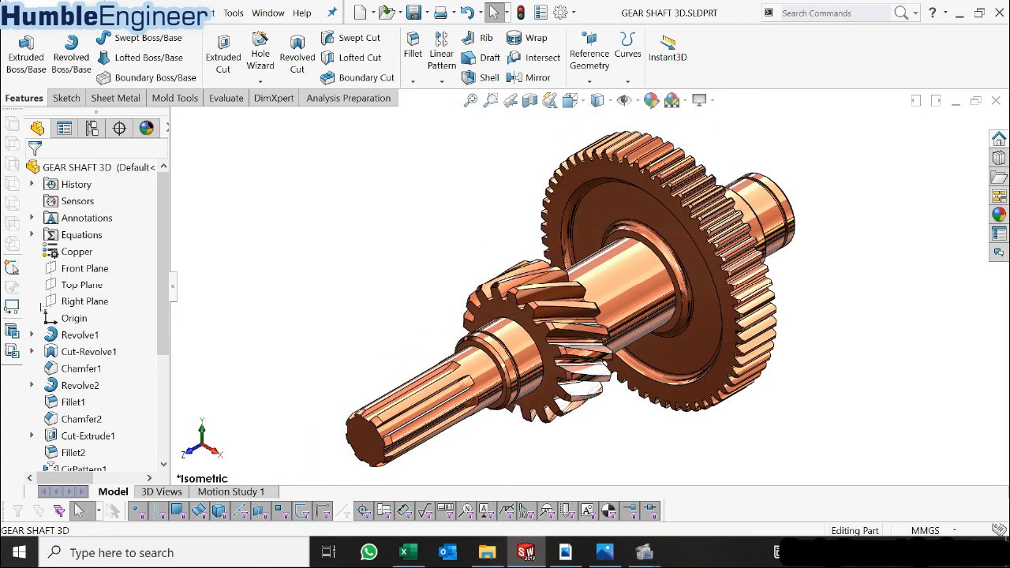
pyautogui.click(35, 236)
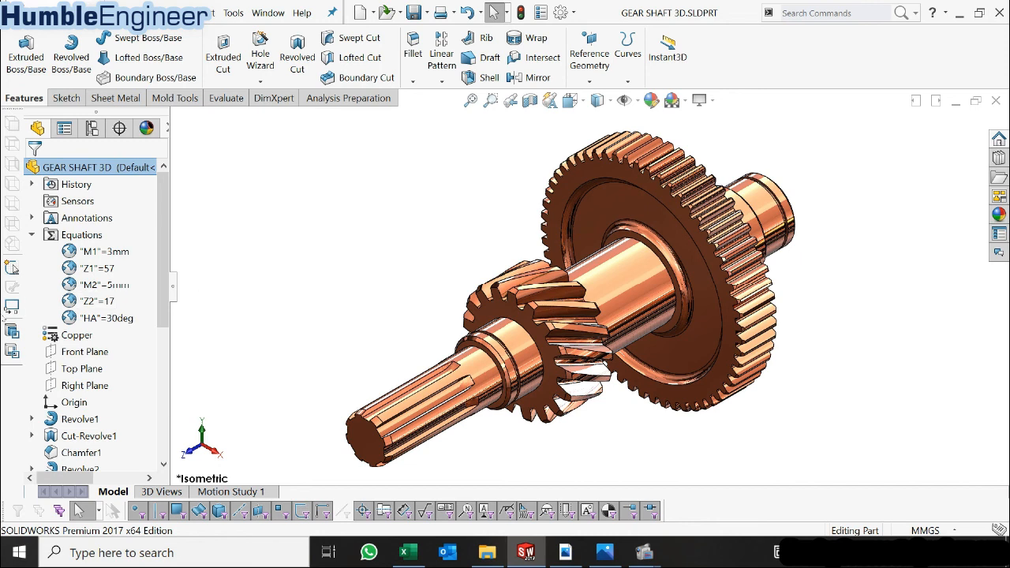
pyautogui.click(33, 236)
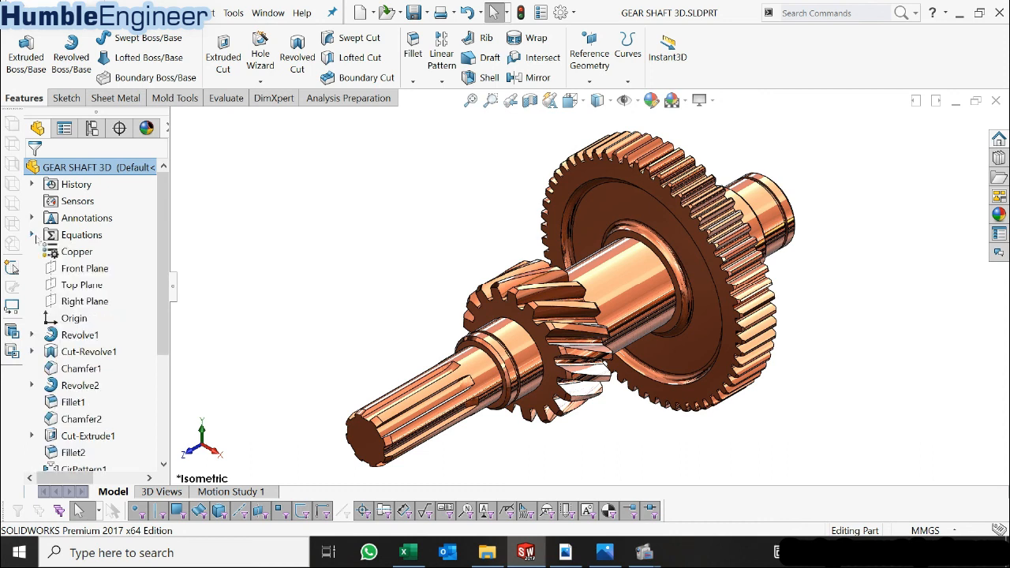